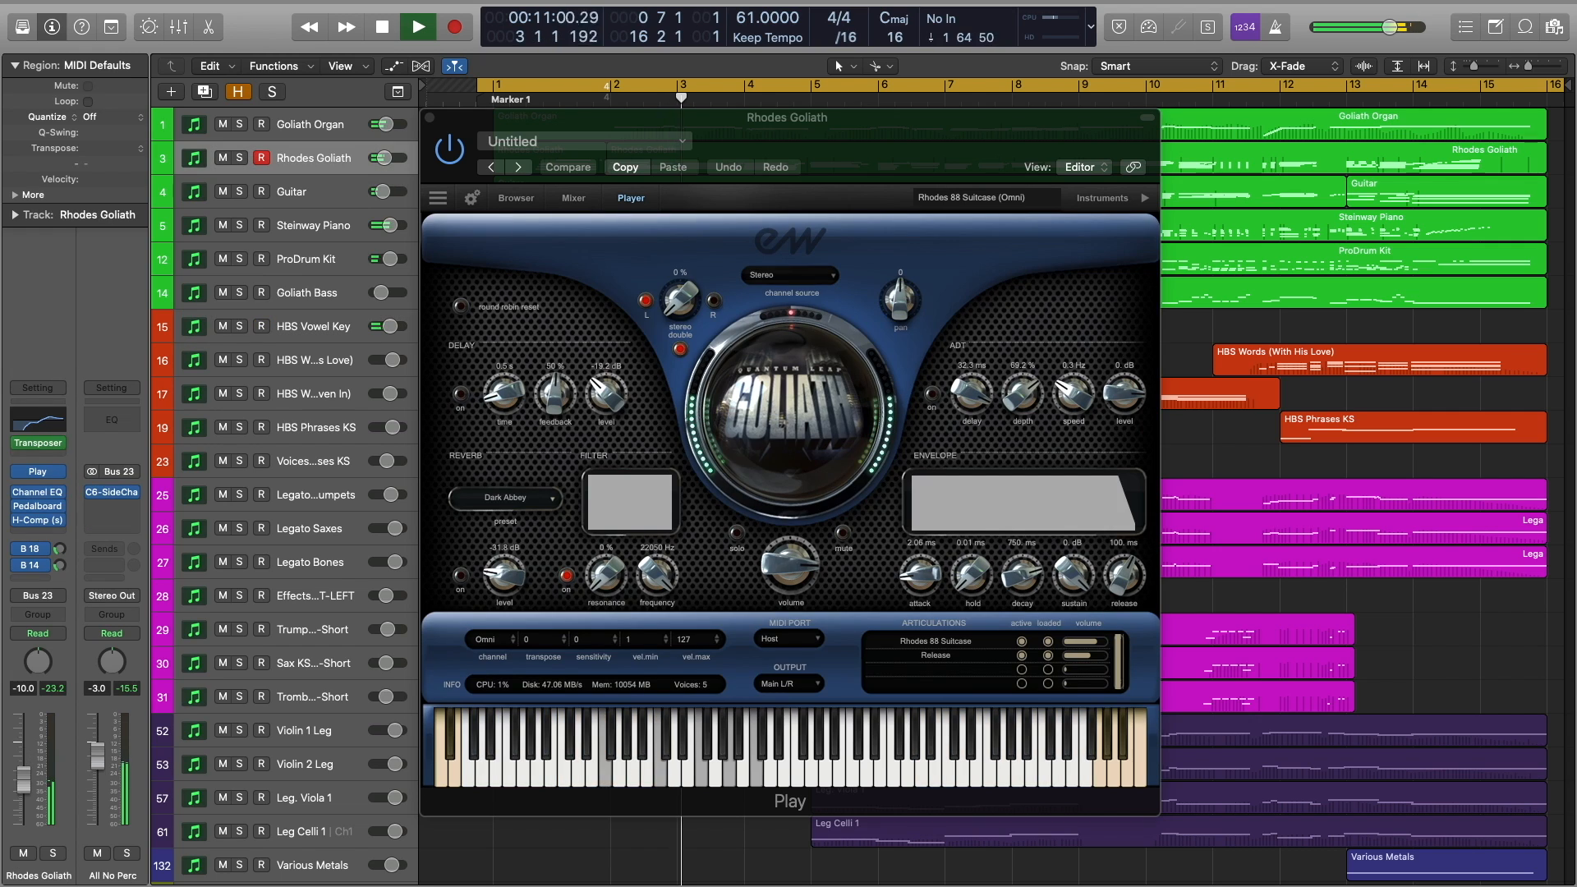
Switch between the HBS Words, HBS Phrases KS and Steinway Piano tracks during playback to view their Play instruments.
{"action": "left_click", "coordinate": [310, 528]}
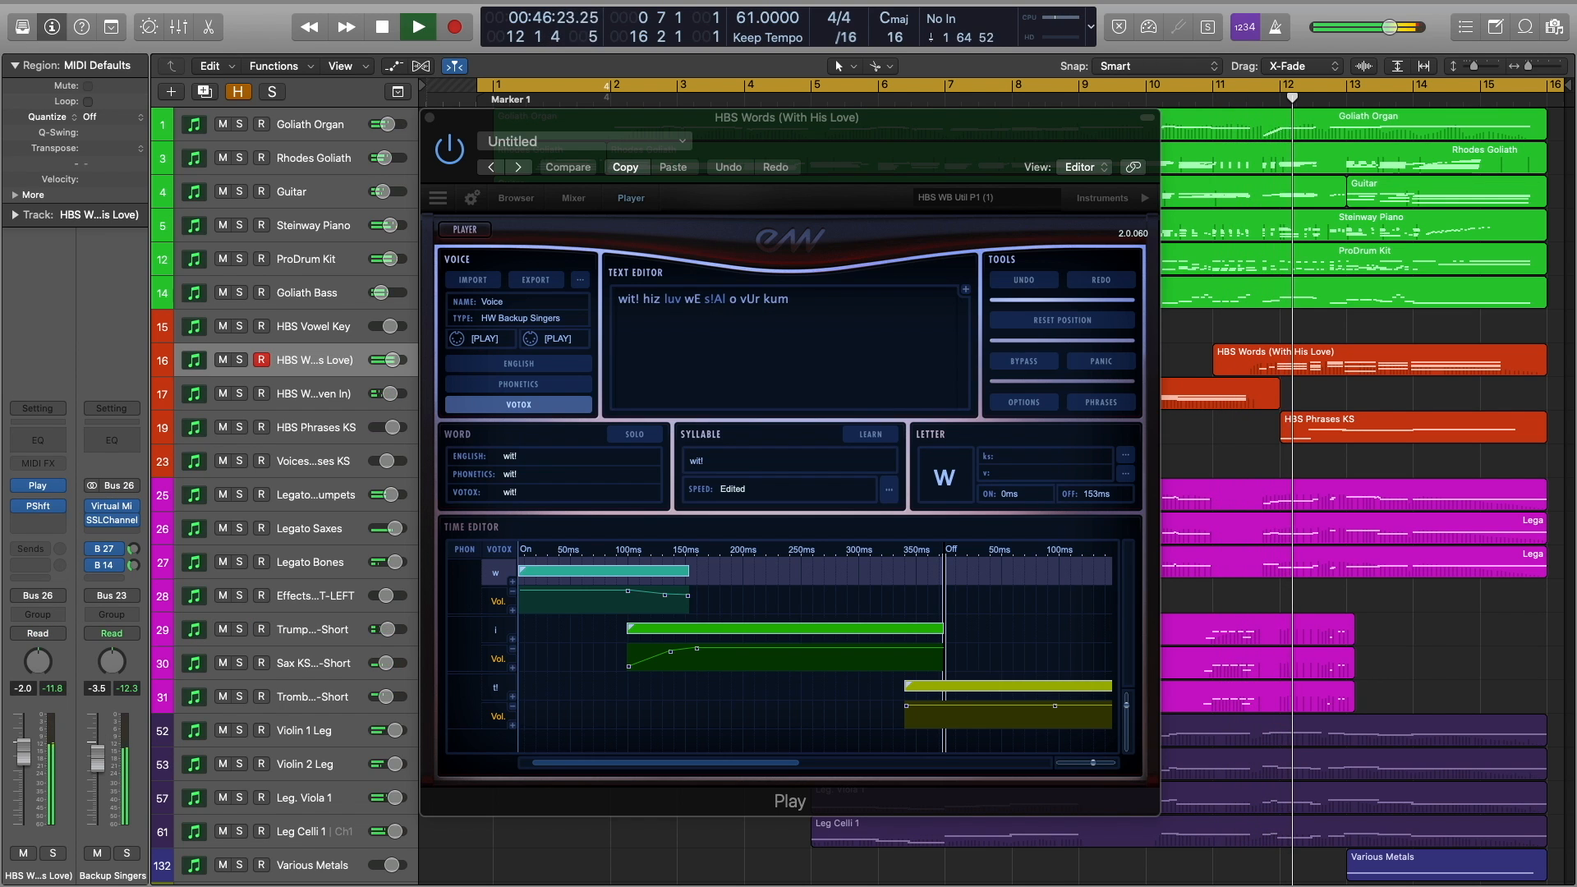
{"action": "key", "text": "Down"}
{"action": "key", "text": "Down"}
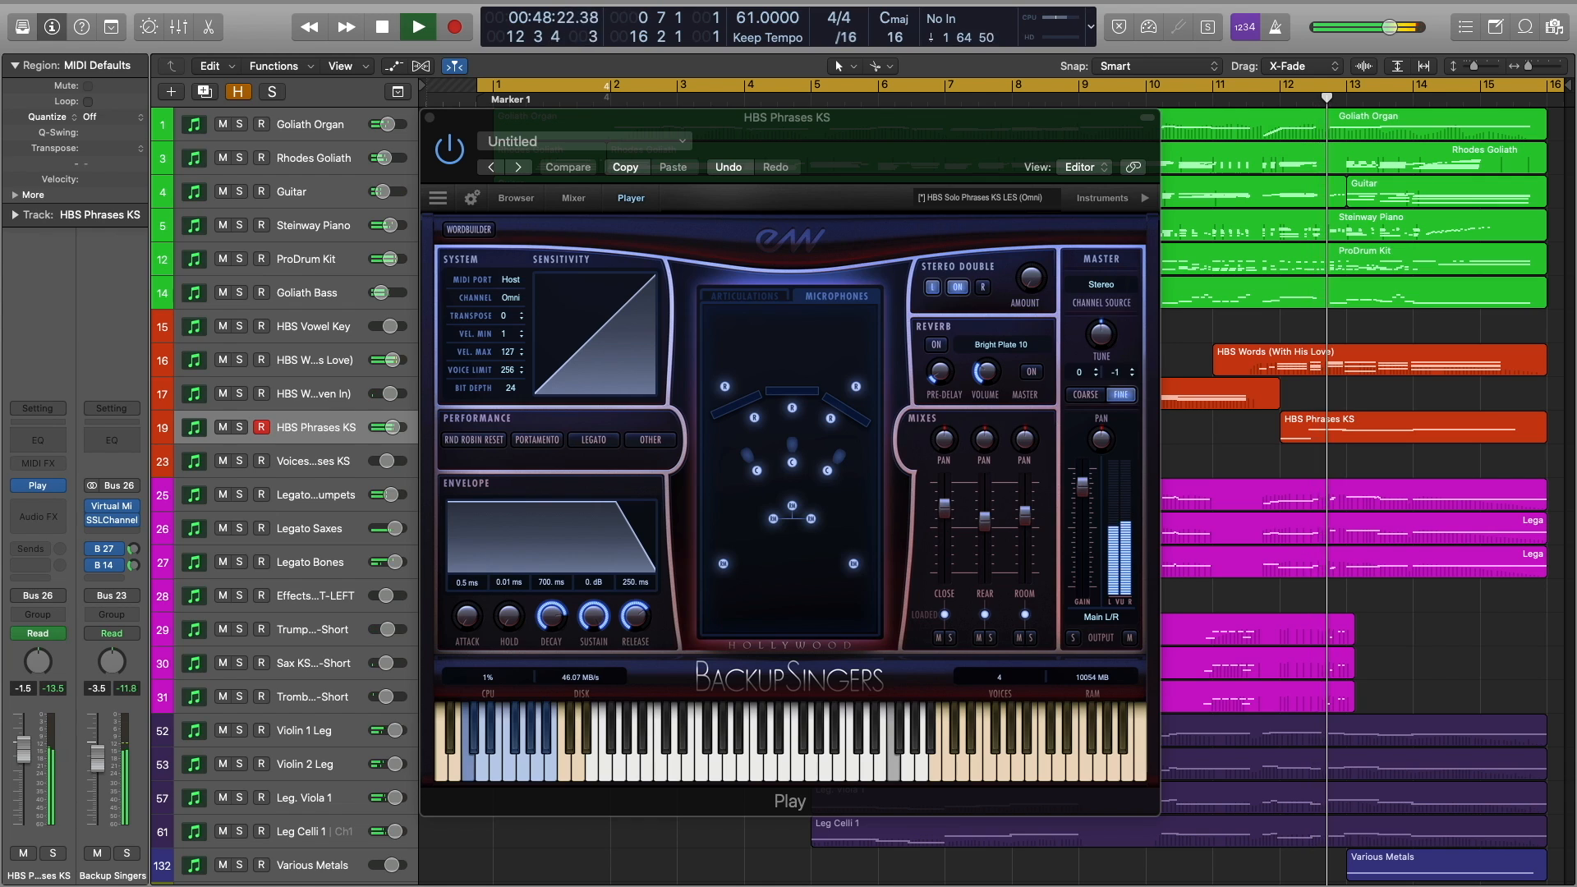
{"action": "key", "text": "Up"}
{"action": "key", "text": "Up"}
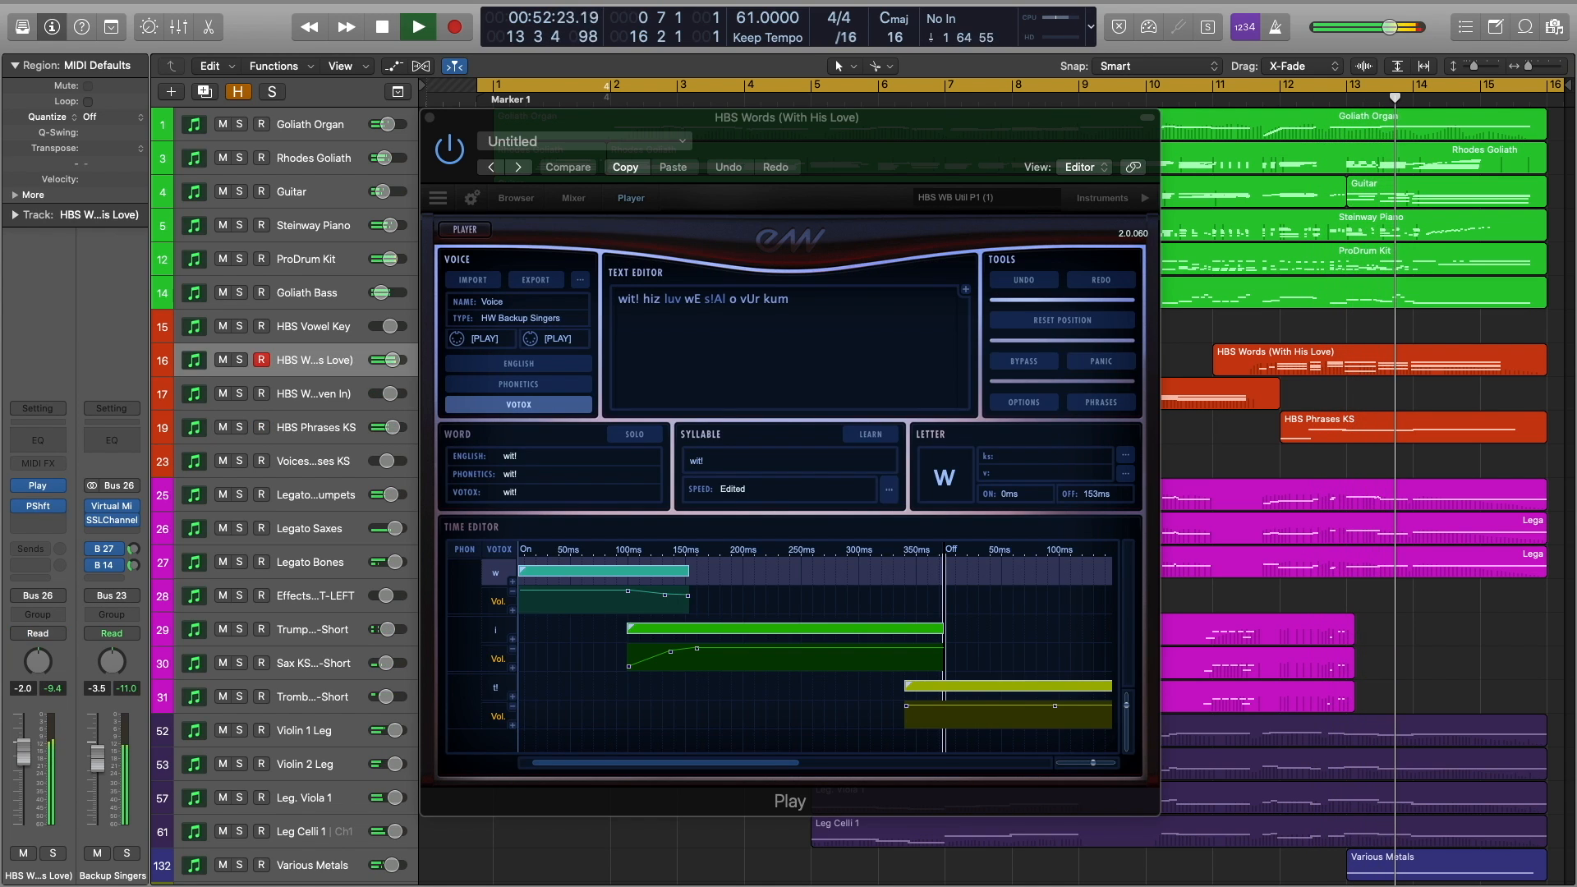
{"action": "left_click", "coordinate": [313, 226]}
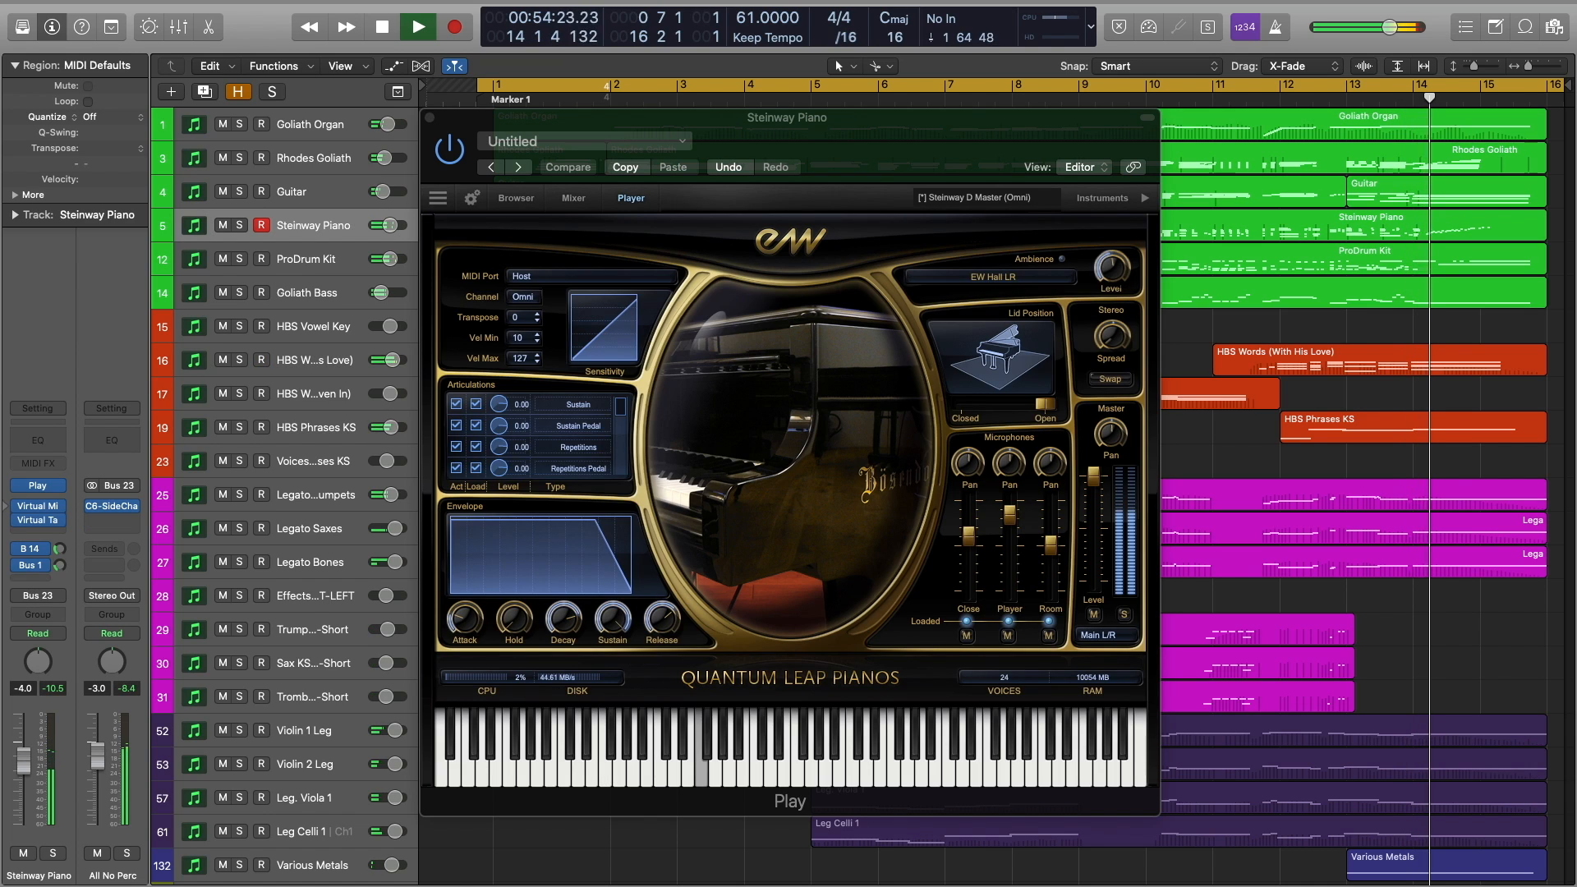
{"action": "left_click", "coordinate": [316, 428]}
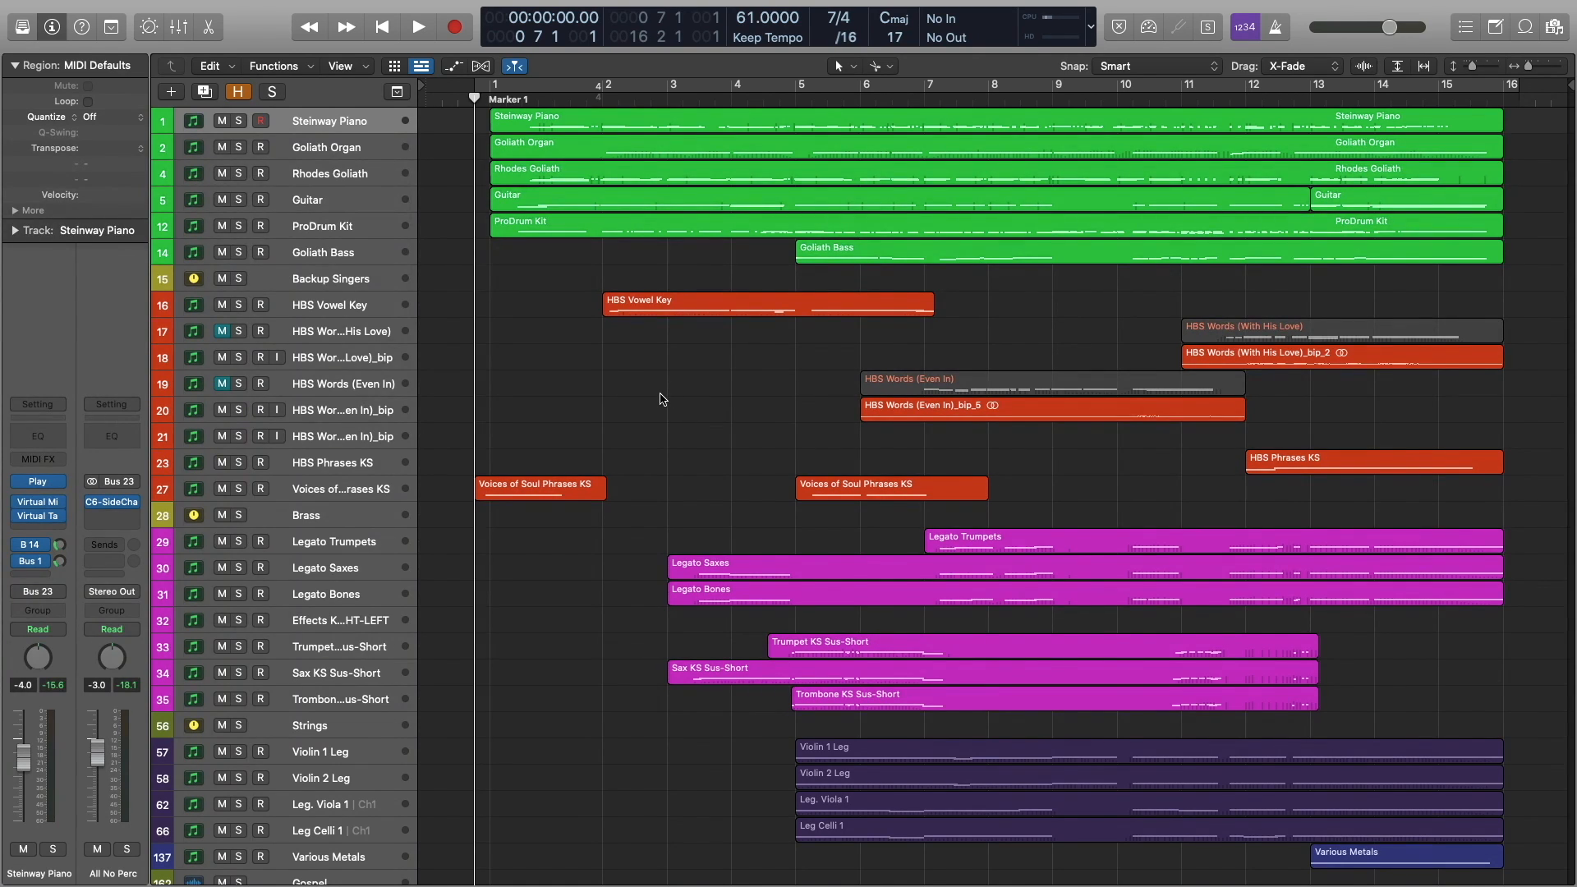
Play the full arrangement from the start through bar 4 and stop.
{"action": "key", "text": "space"}
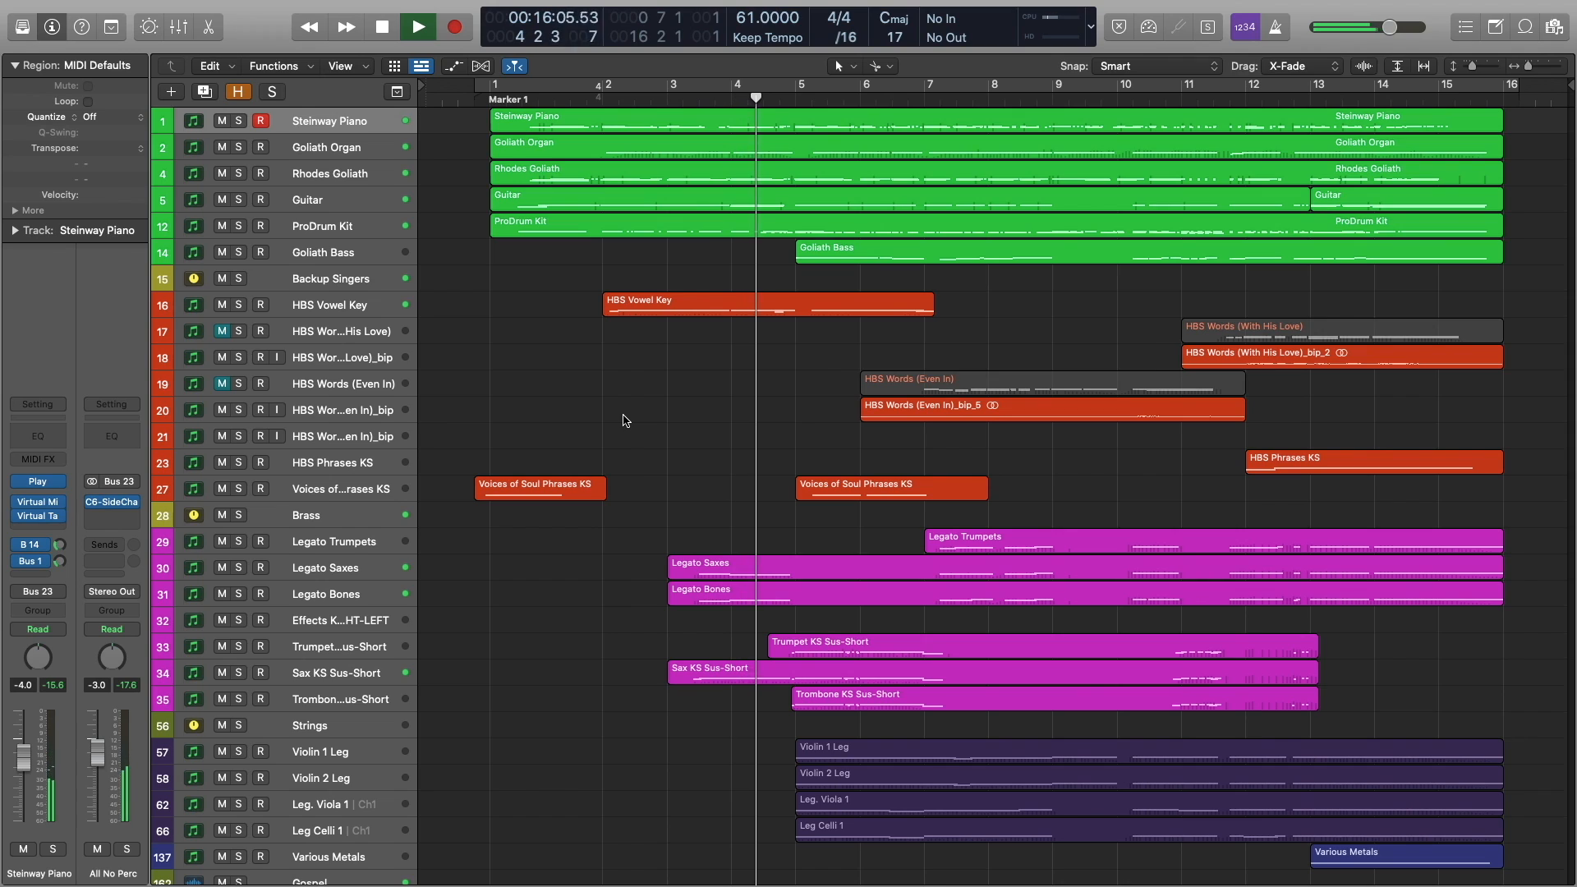
{"action": "key", "text": "space"}
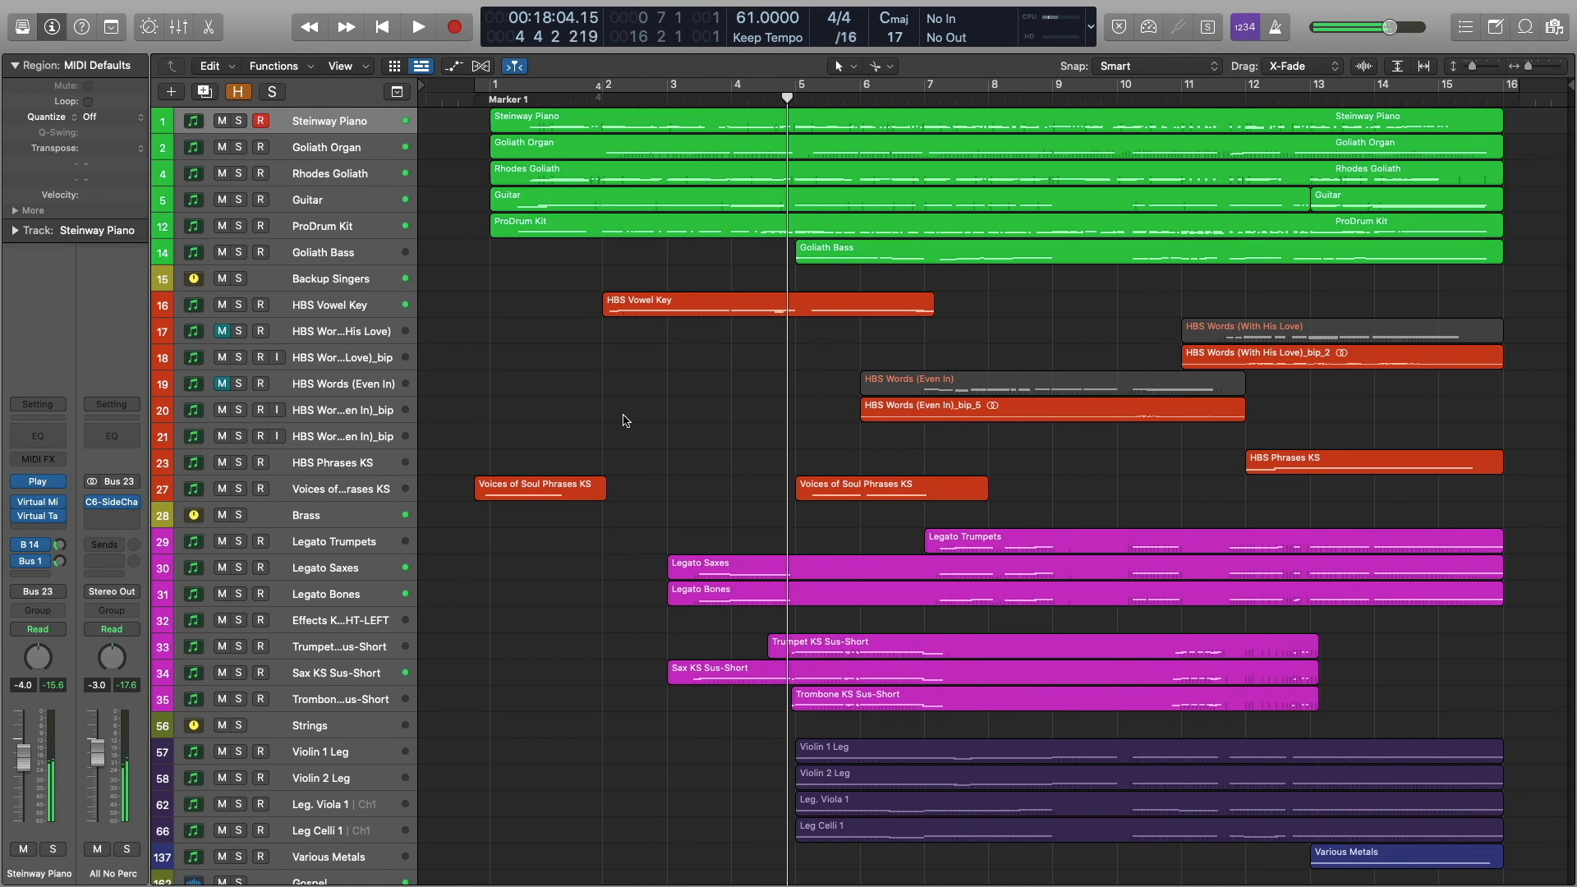
Open the Steinway Piano region in the Piano Roll, and solo its track while playing bars 1 to 4.
{"action": "double_click", "coordinate": [572, 124]}
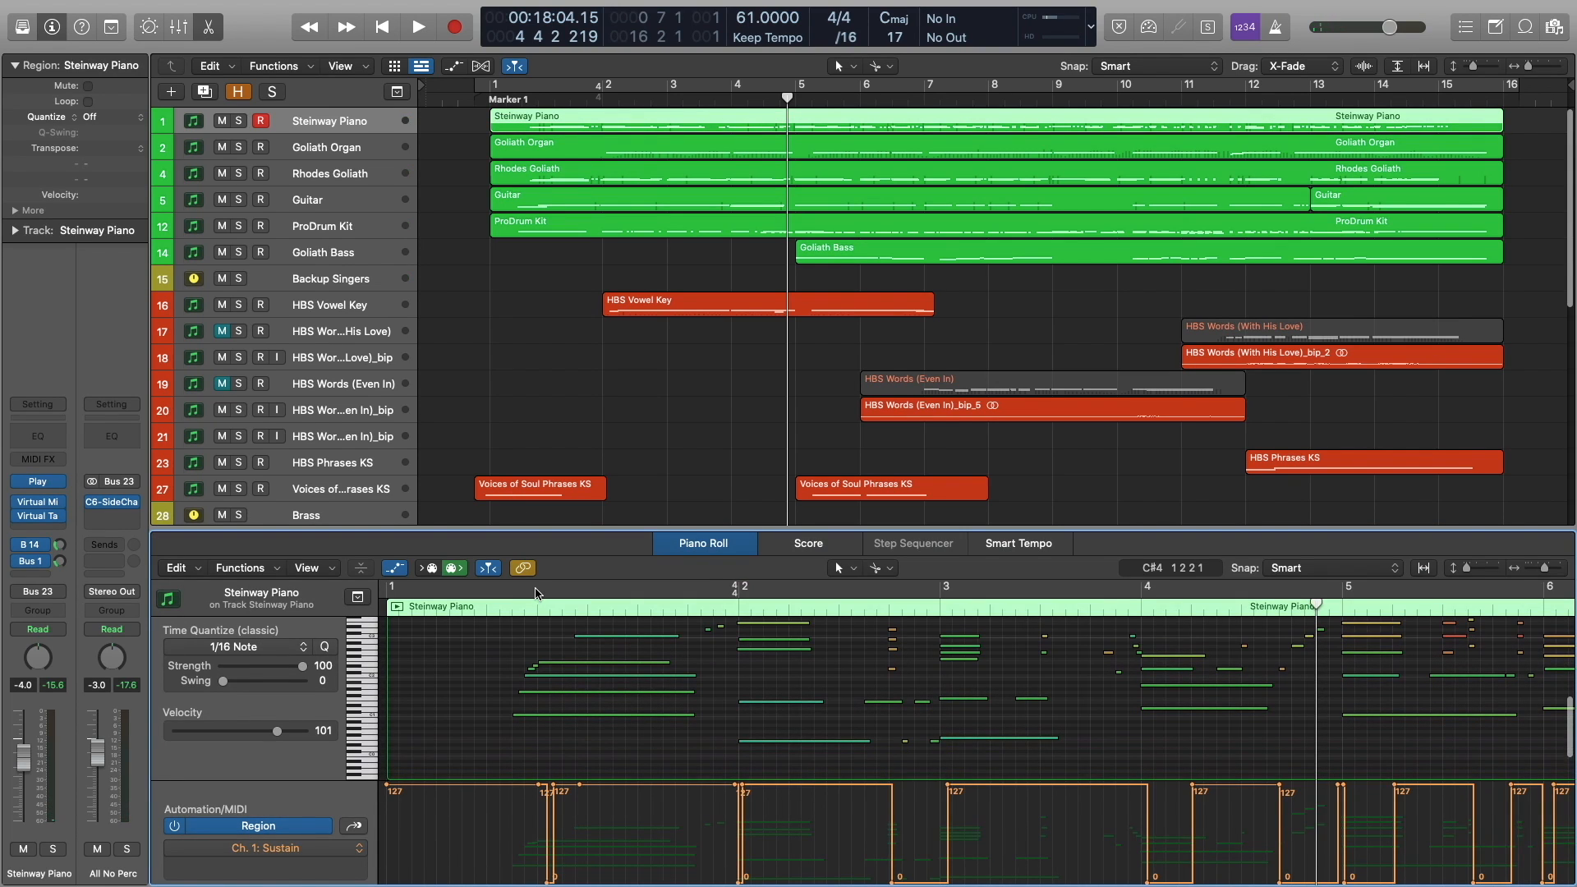
{"action": "left_click", "coordinate": [503, 615]}
{"action": "scroll", "coordinate": [596, 645], "scroll_direction": "up", "scroll_amount": 2}
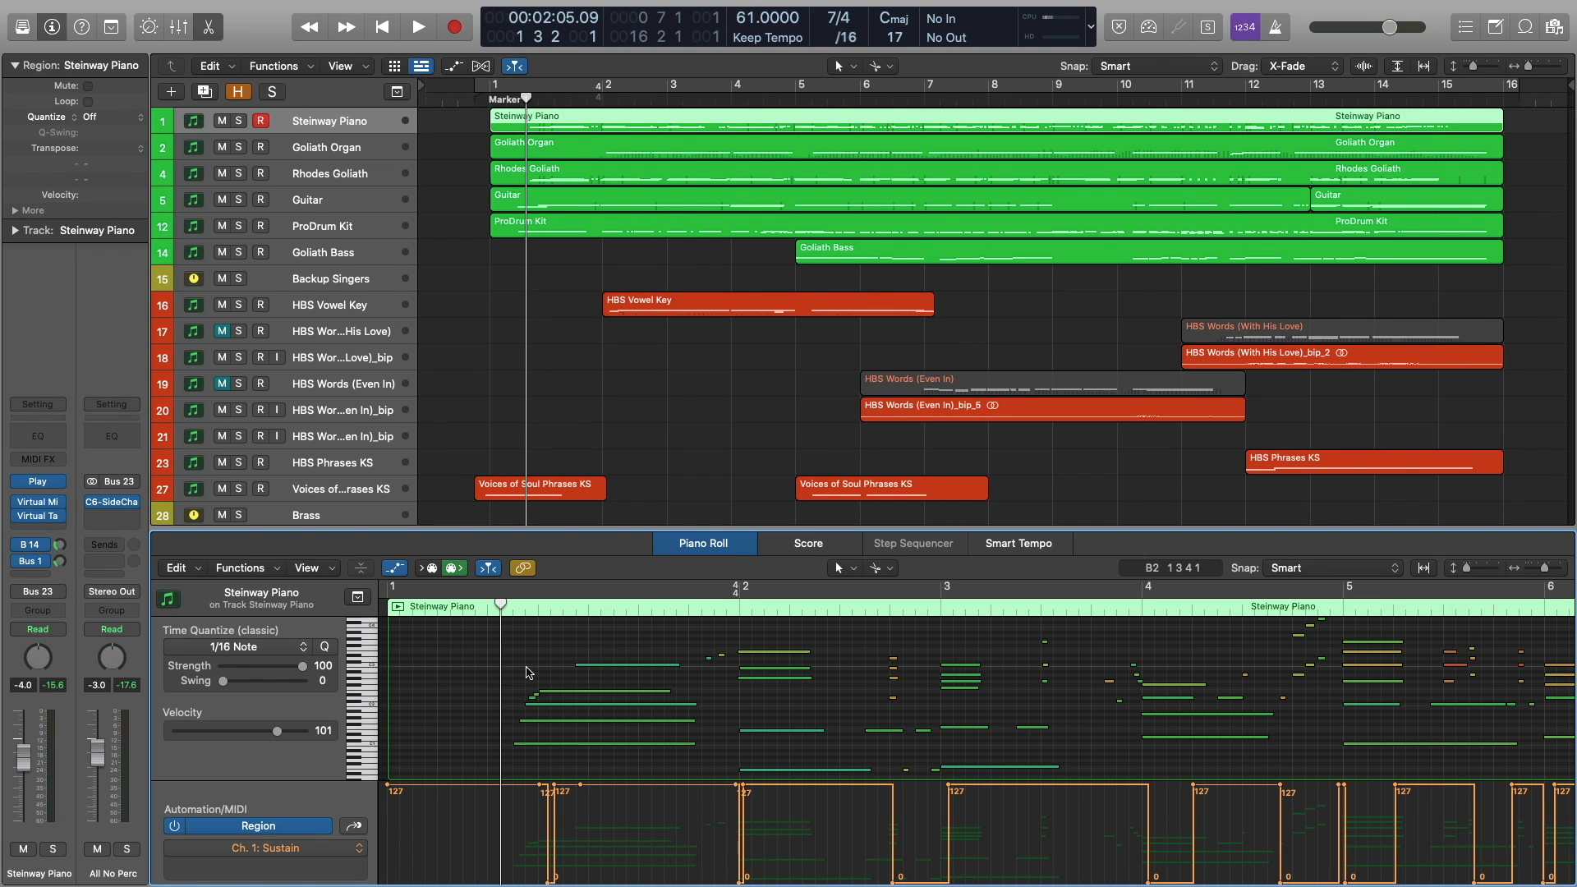
{"action": "key", "text": "space"}
{"action": "key", "text": "s"}
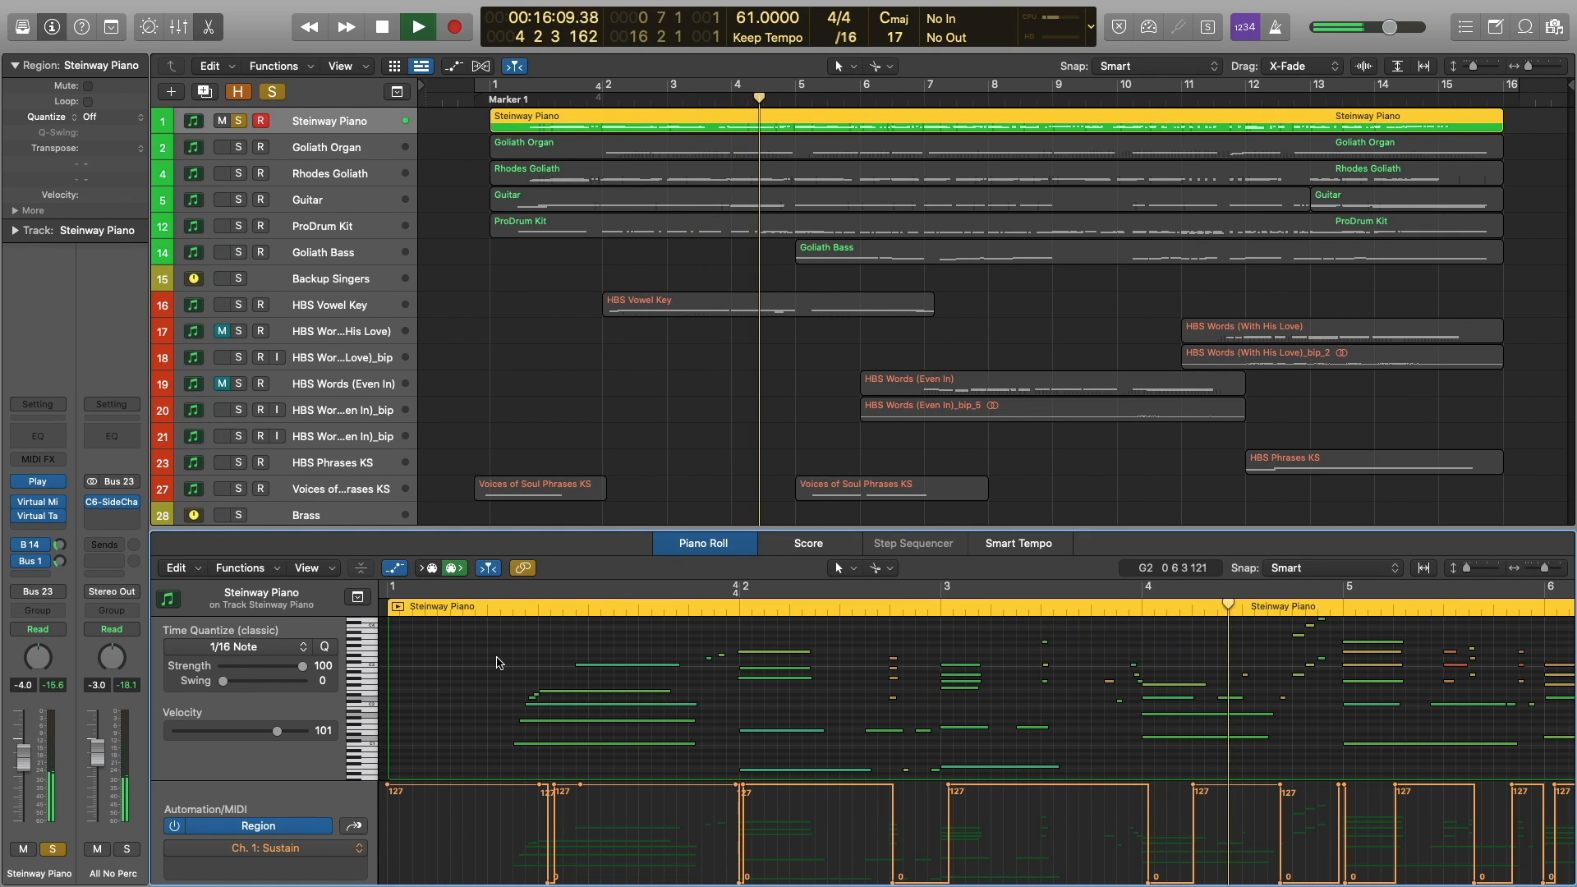
{"action": "key", "text": "space"}
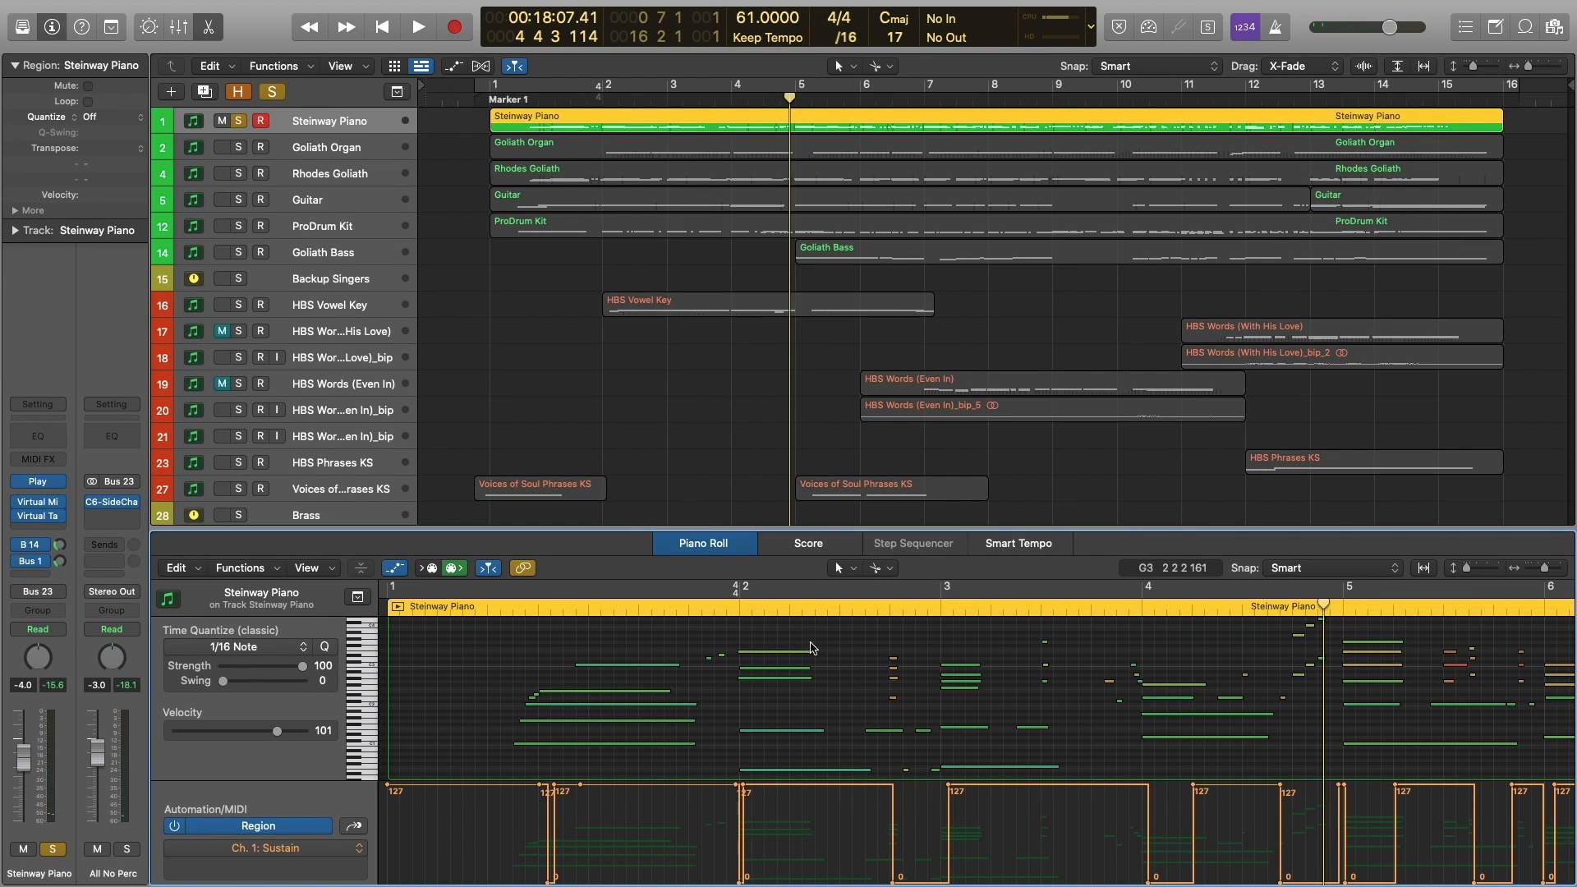
Inspect the Play instrument loaded on the Steinway Piano track and close its window.
{"action": "scroll", "coordinate": [816, 671], "scroll_direction": "down", "scroll_amount": 1}
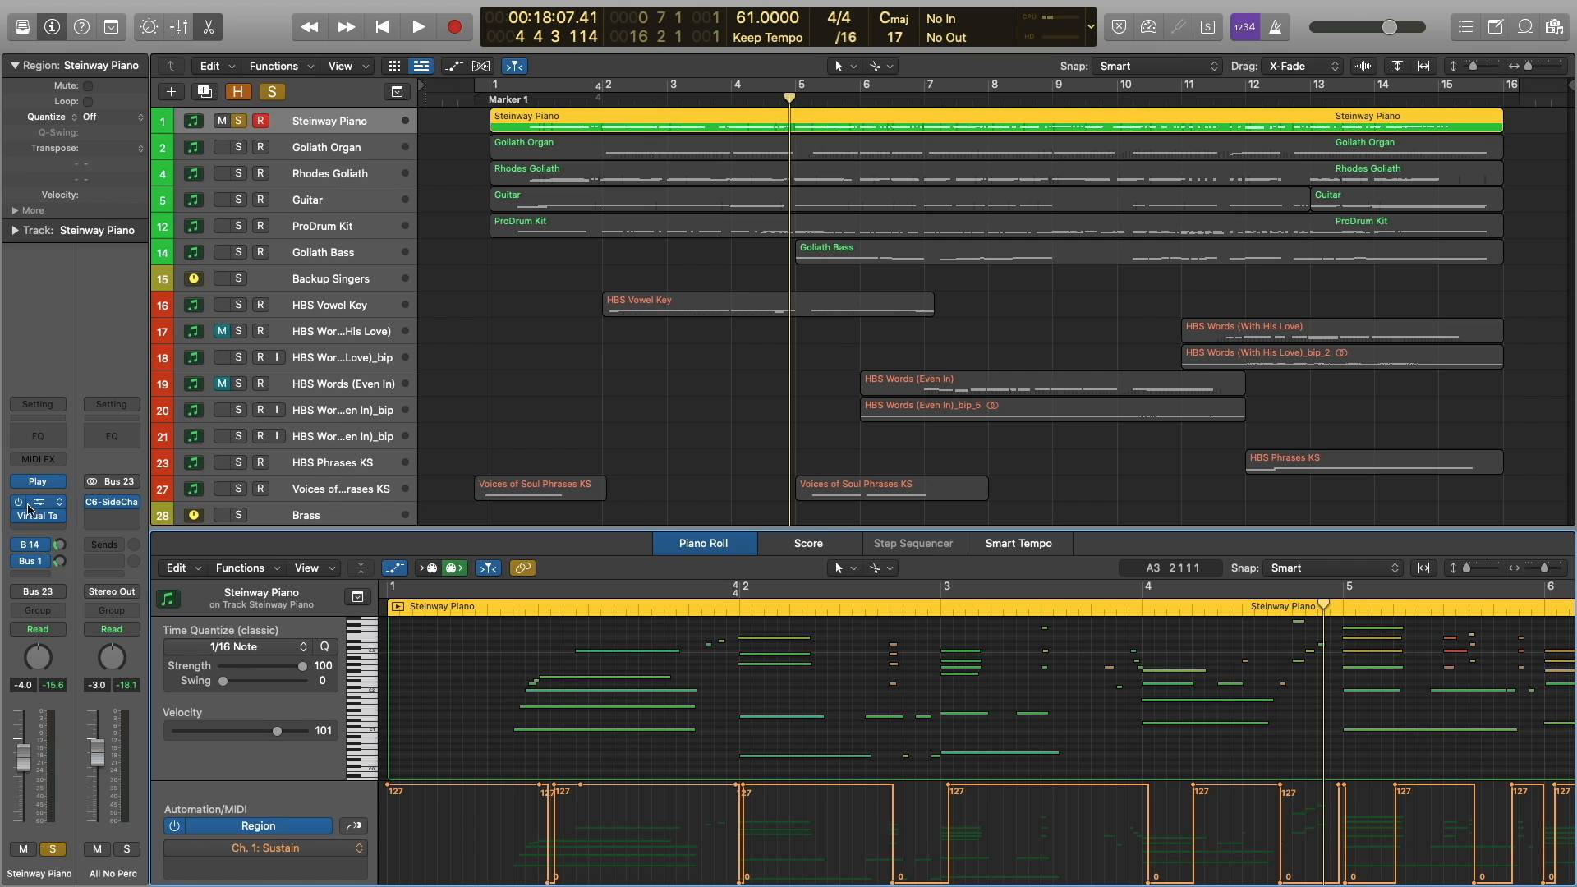
{"action": "left_click", "coordinate": [38, 481]}
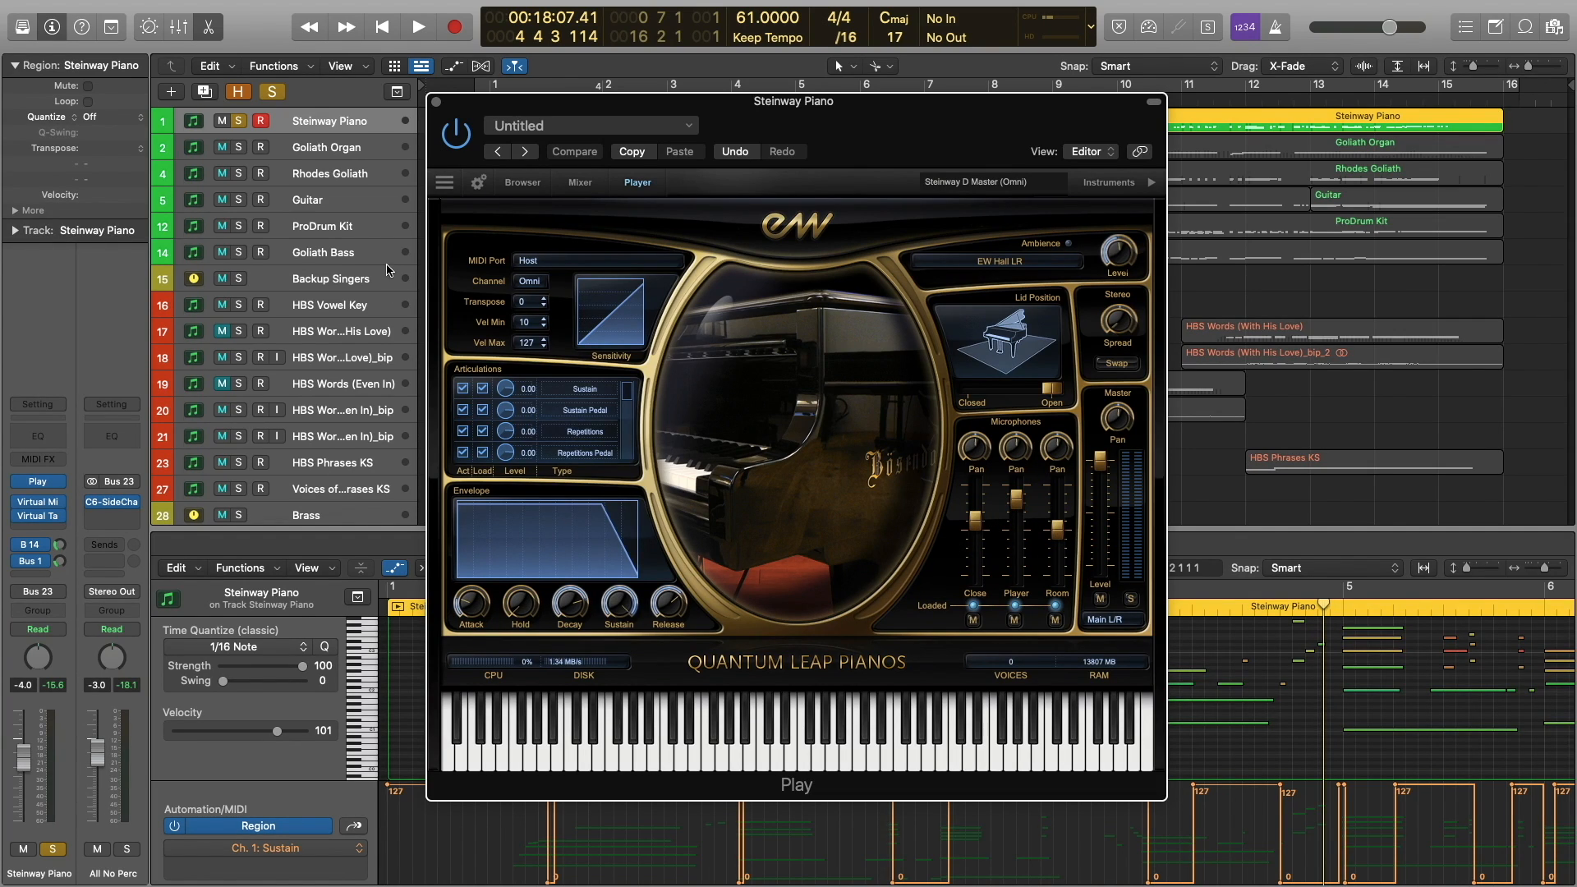
{"action": "left_click", "coordinate": [437, 102]}
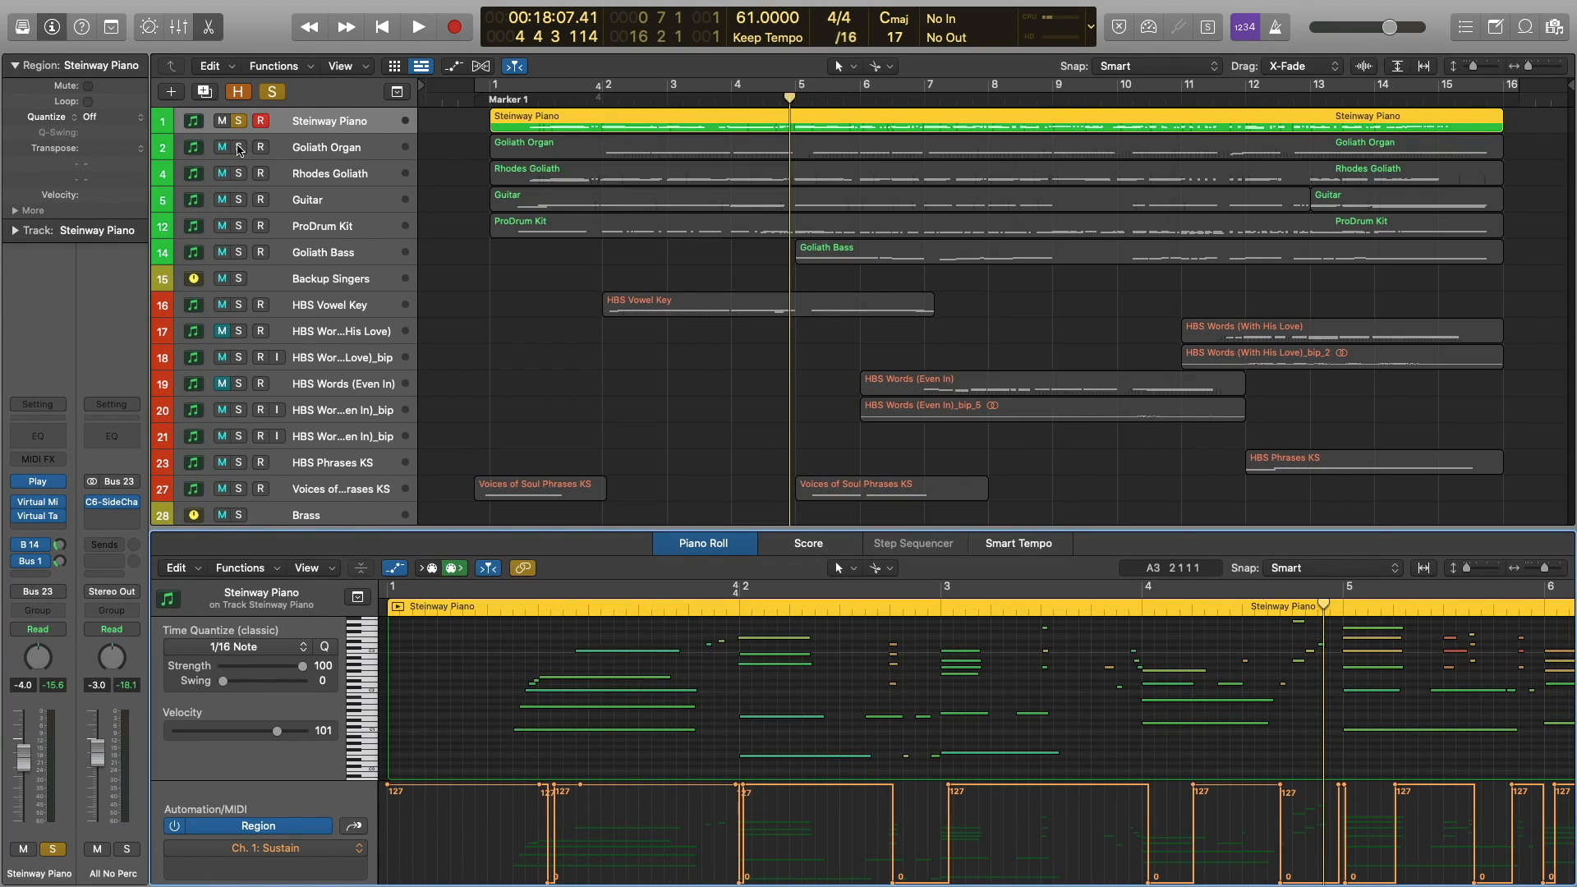
Solo the Goliath Organ track too, and play its region from late in bar 1 through bar 4.
{"action": "left_click", "coordinate": [239, 149]}
{"action": "left_click", "coordinate": [289, 148]}
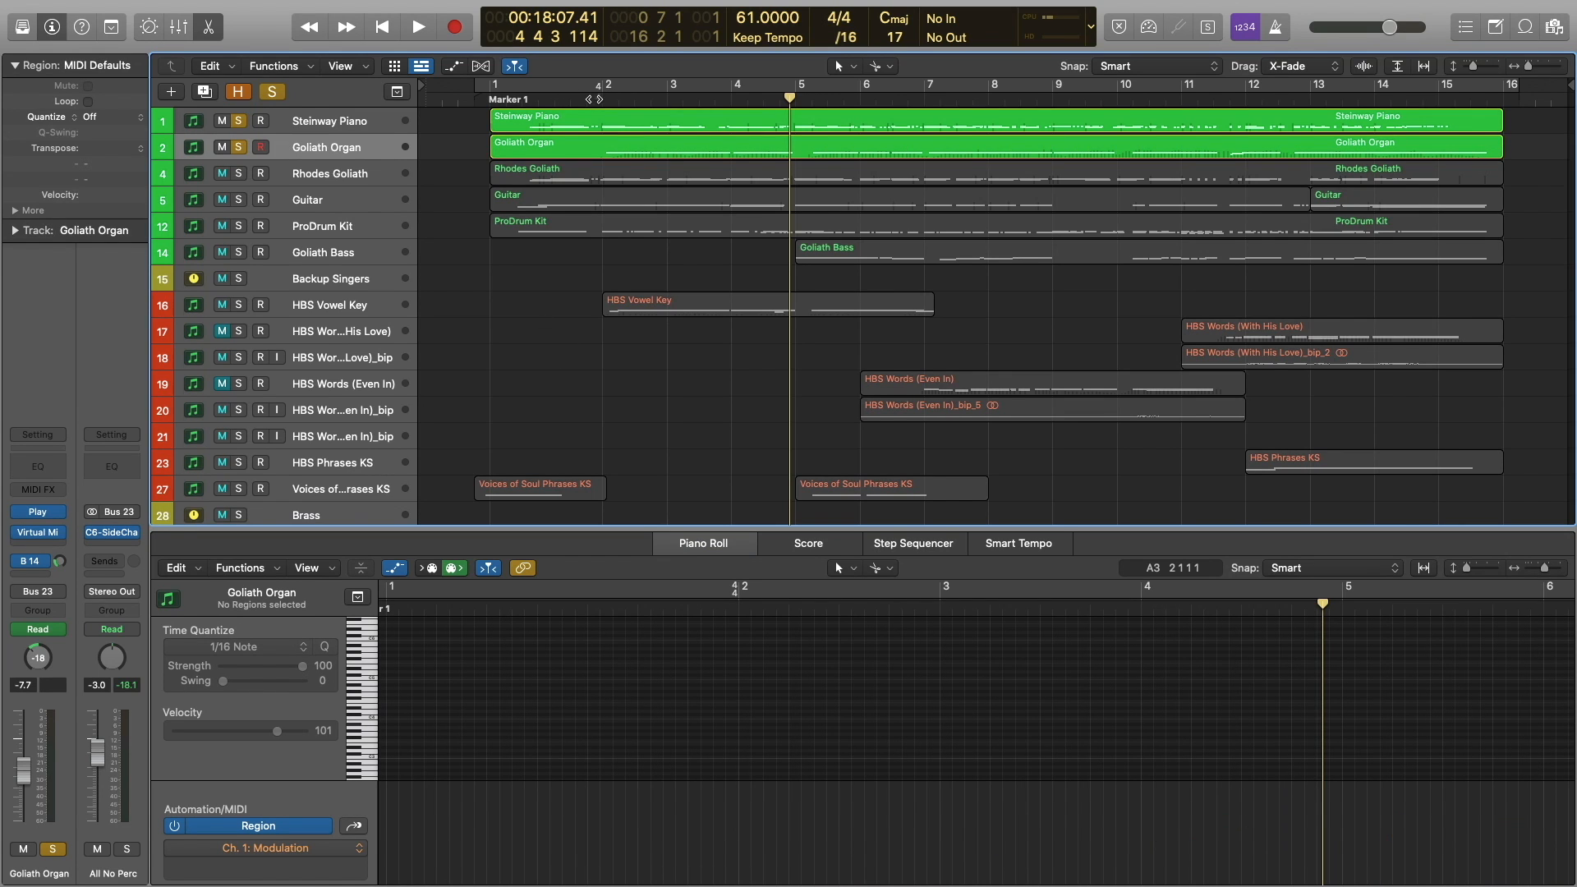
{"action": "left_click", "coordinate": [586, 97]}
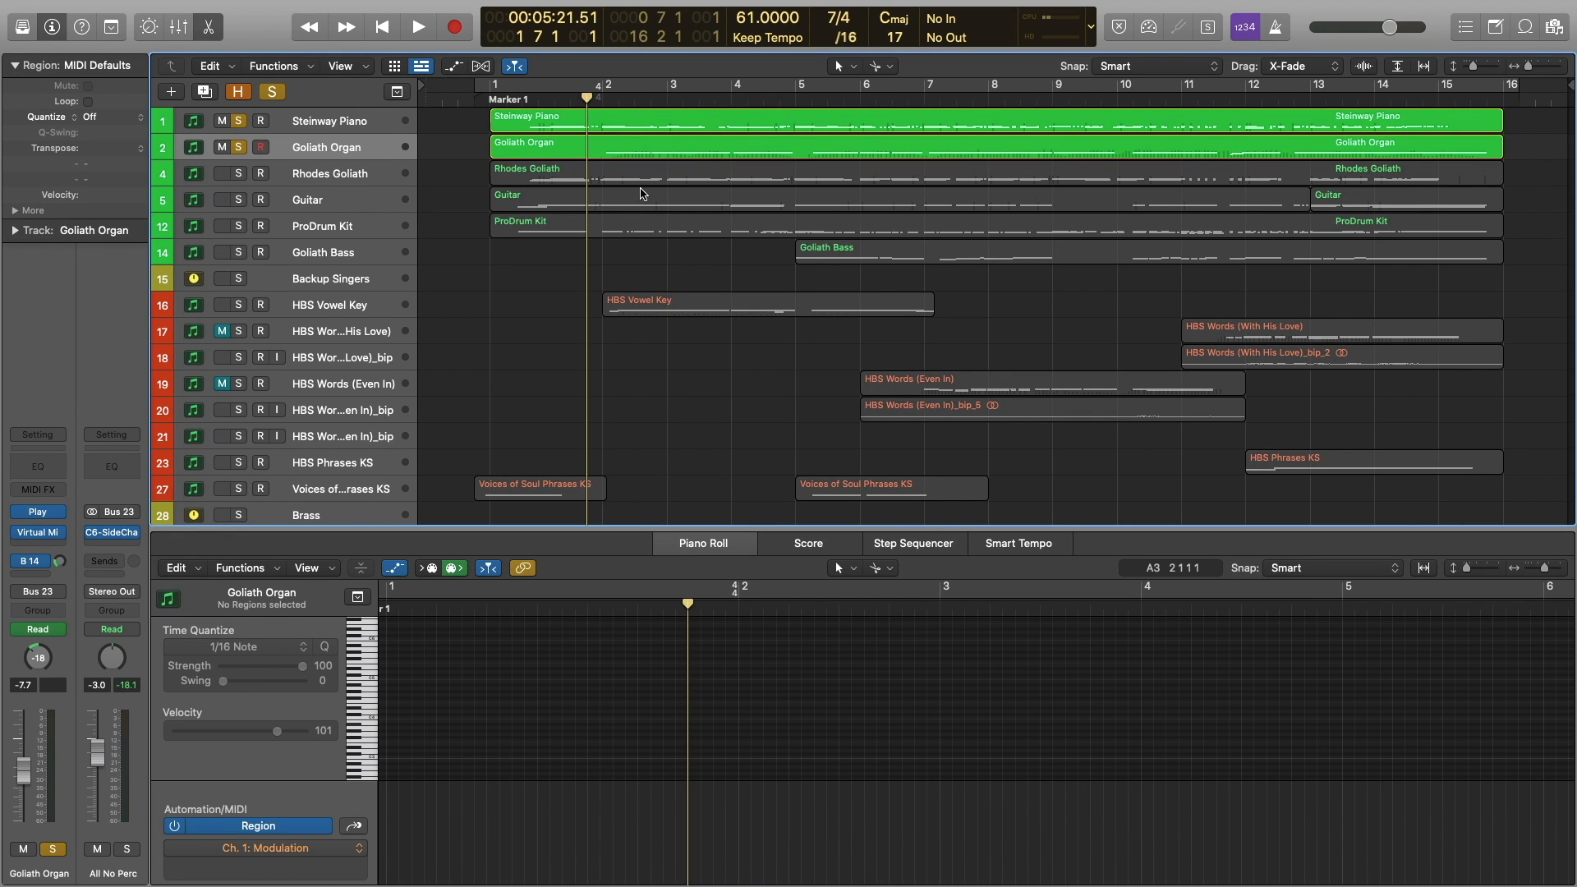
{"action": "left_click", "coordinate": [665, 146]}
{"action": "key", "text": "space"}
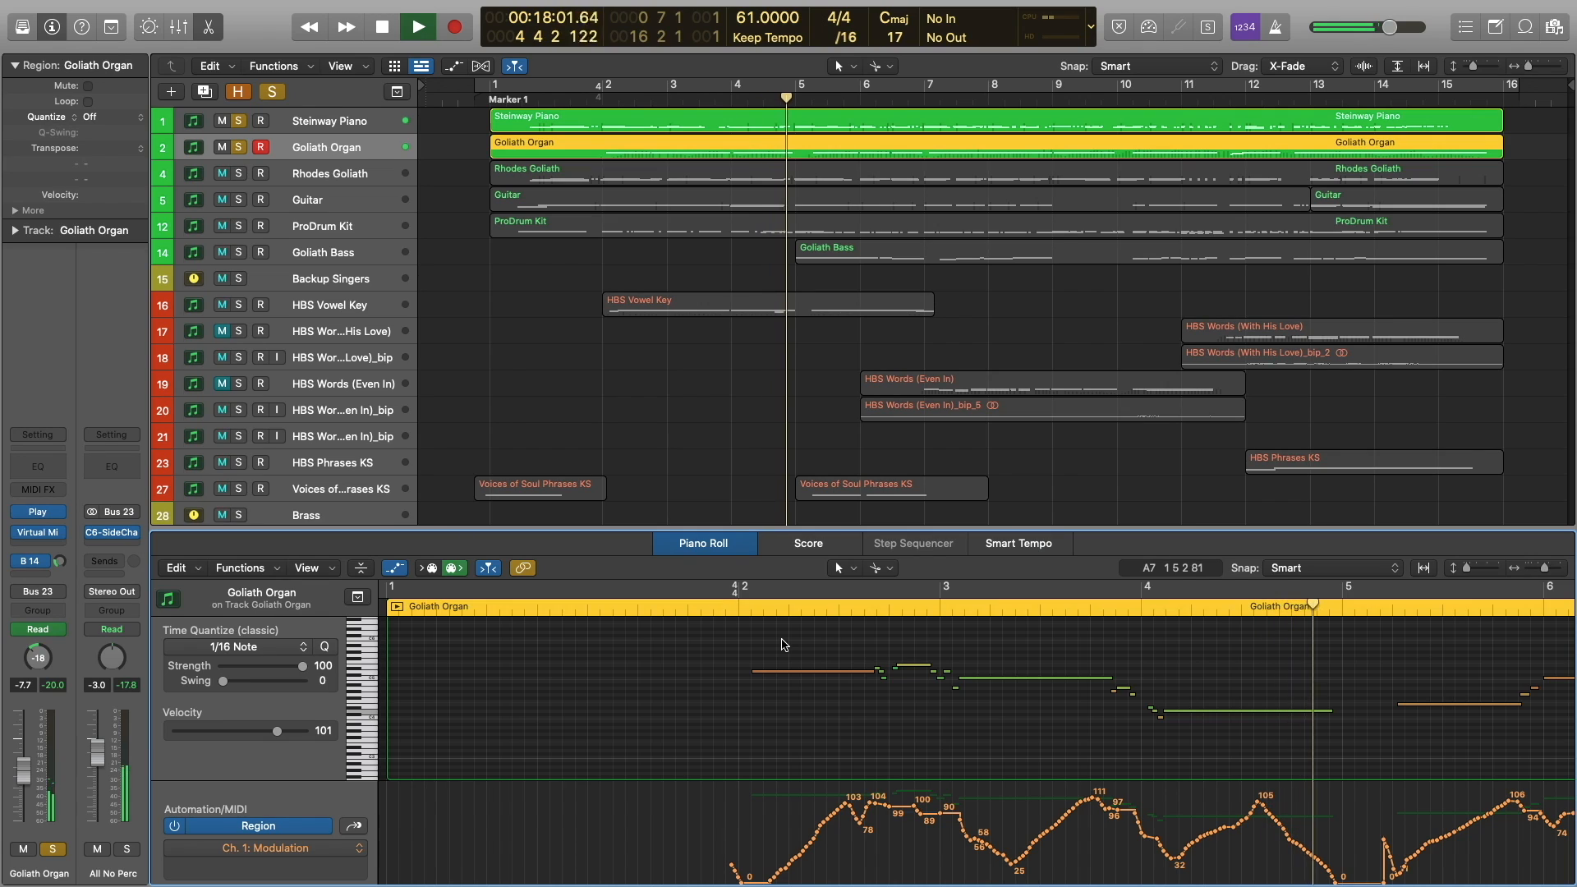
{"action": "key", "text": "space"}
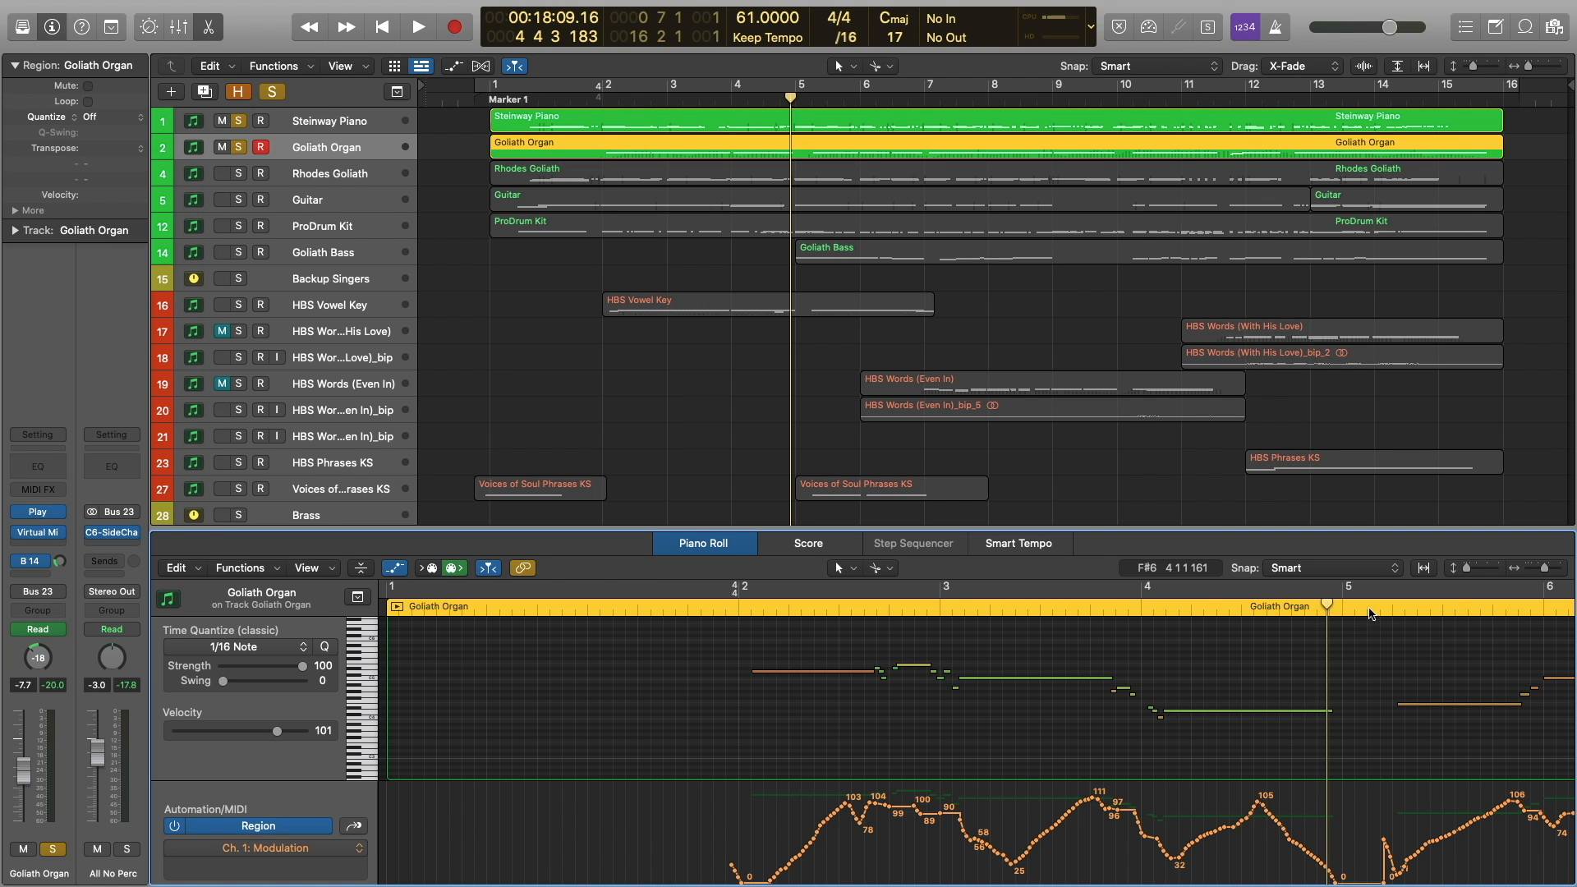
View the Goliath Organ track's Play instrument with the B3 rock organ MOD patch, and close it.
{"action": "key", "text": "v"}
{"action": "left_click_drag", "start_coordinate": [955, 199], "coordinate": [1012, 169]}
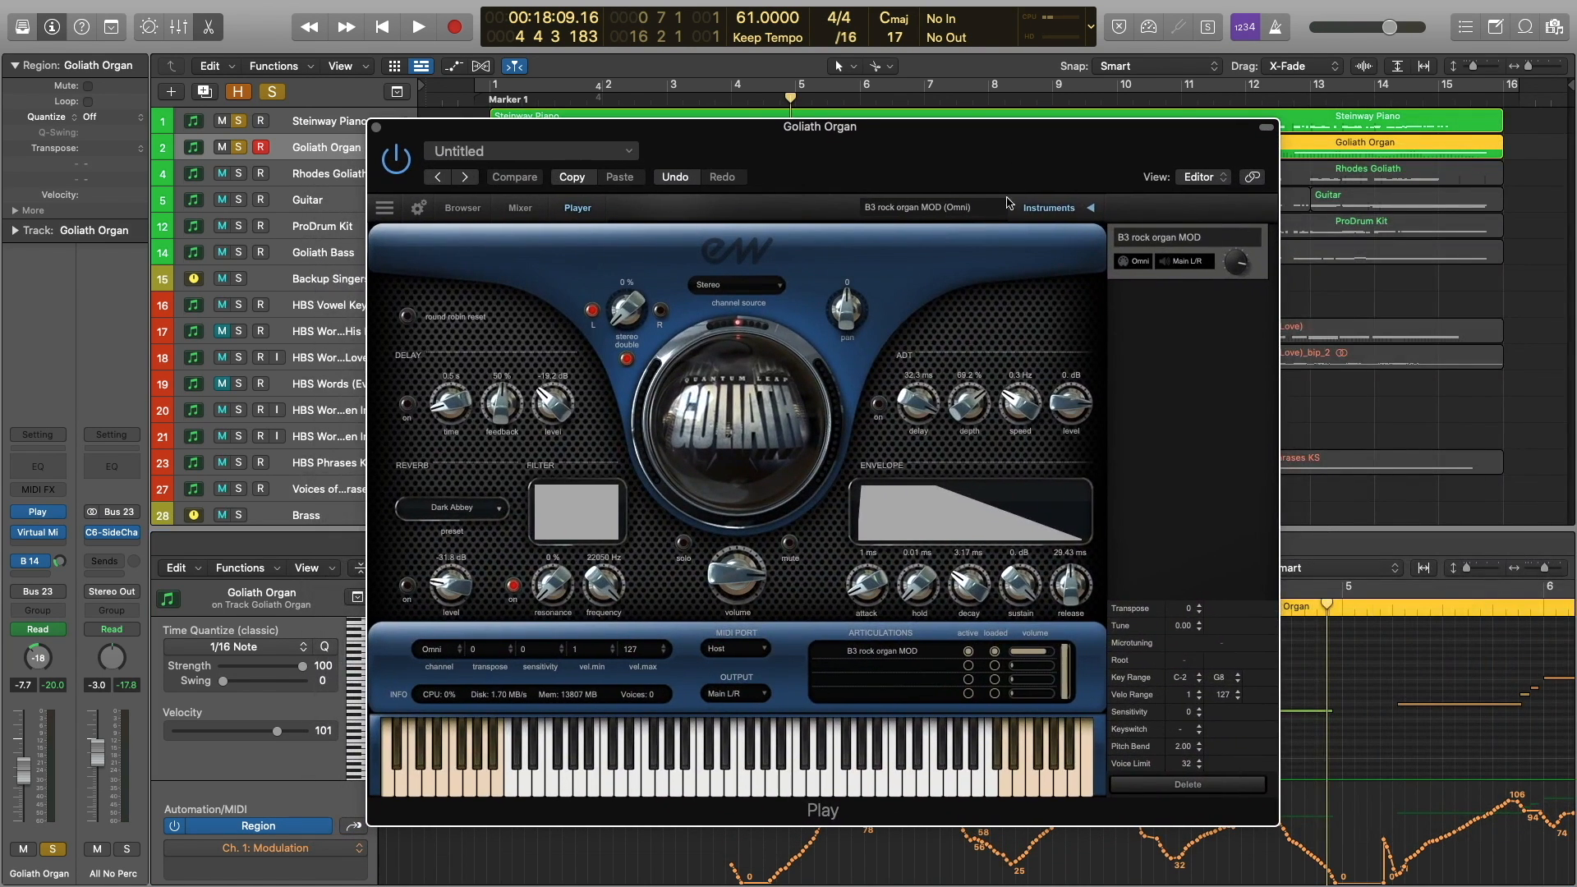
{"action": "left_click", "coordinate": [377, 129]}
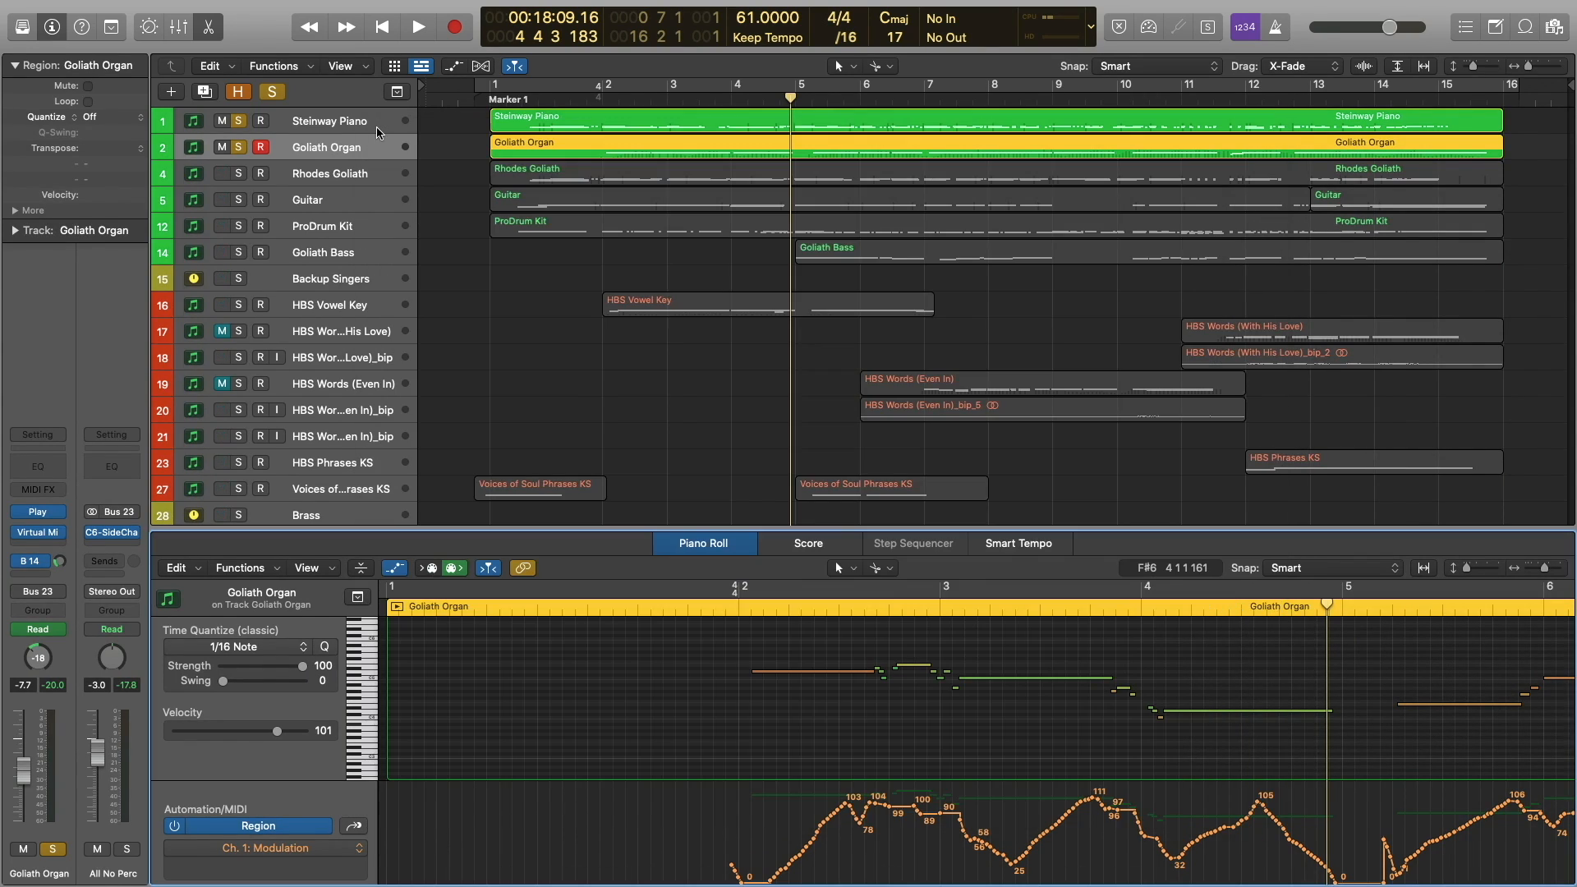
Add the Rhodes Goliath track to the solo, show its region's notes and play bars 1 to 4.
{"action": "left_click", "coordinate": [270, 181]}
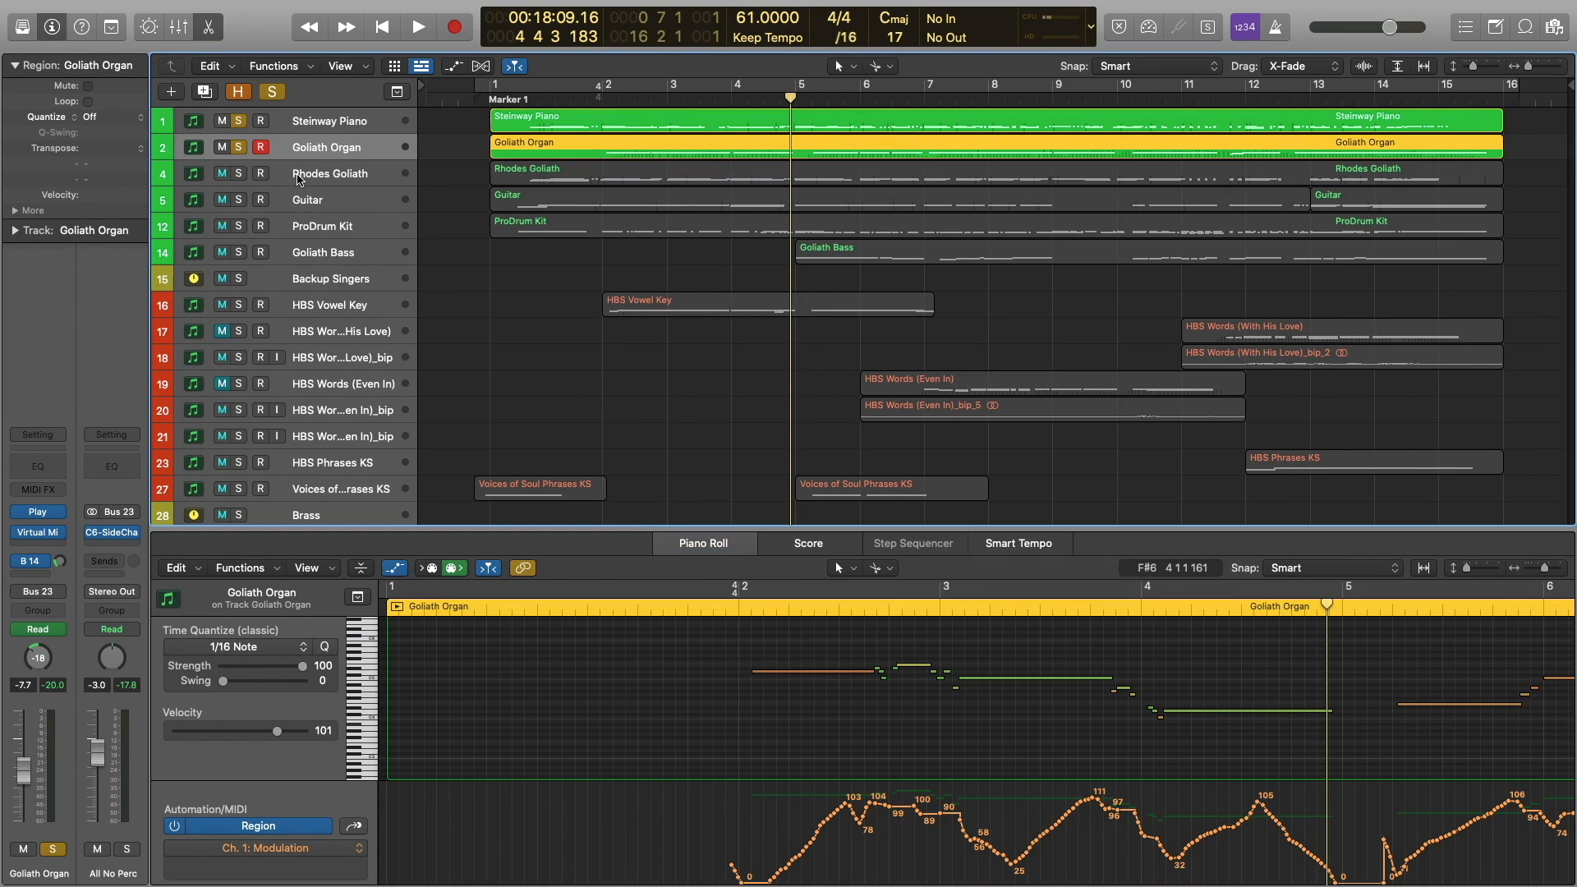
{"action": "left_click", "coordinate": [241, 173]}
{"action": "left_click", "coordinate": [603, 342]}
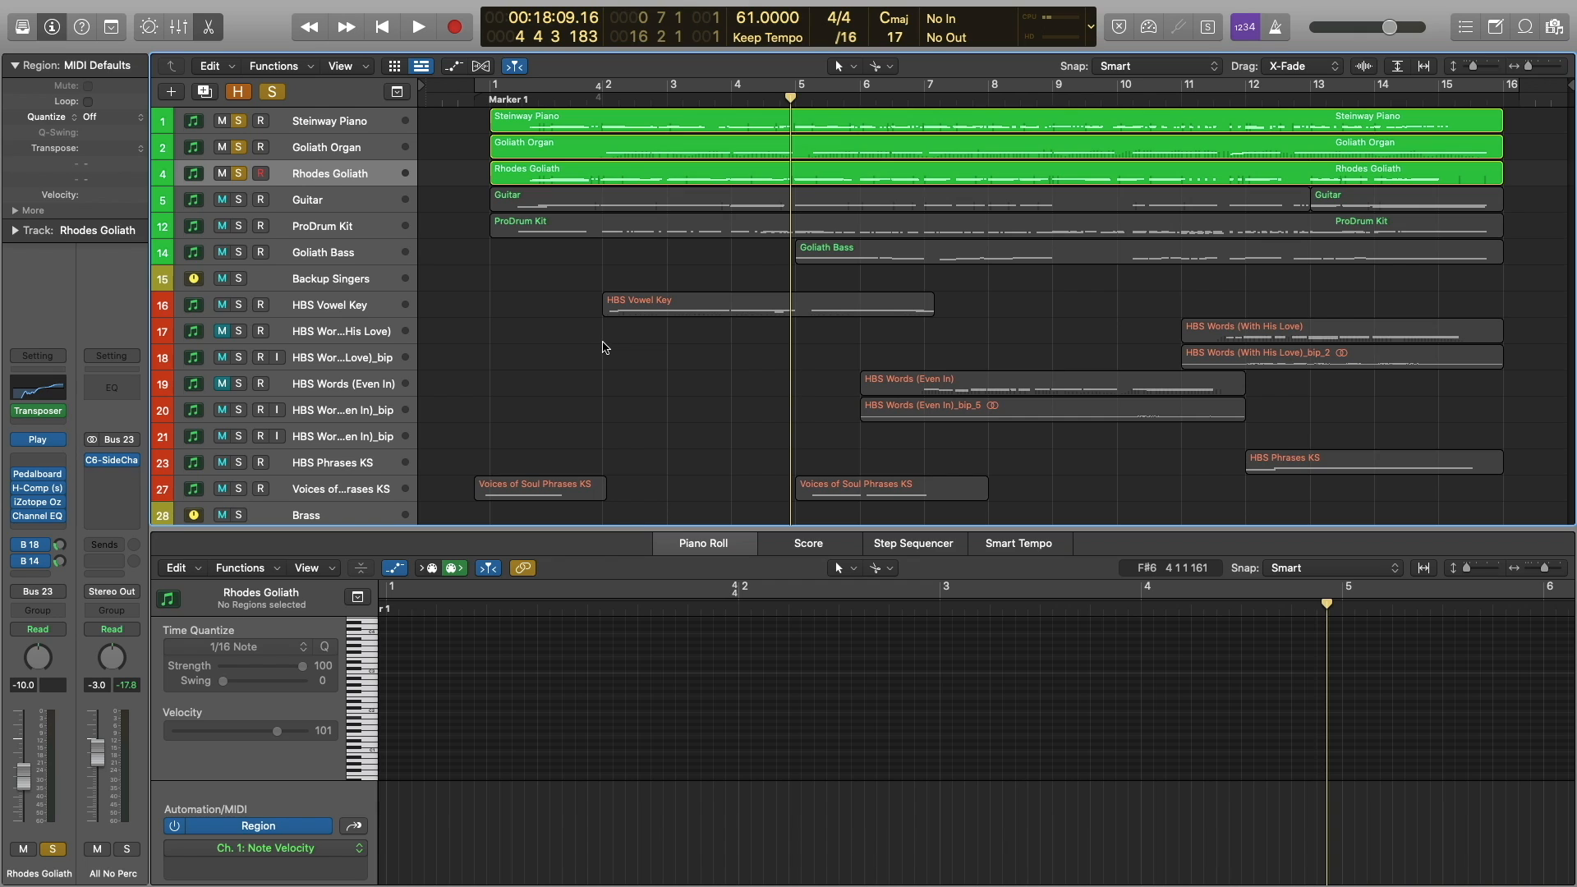
{"action": "left_click", "coordinate": [586, 183]}
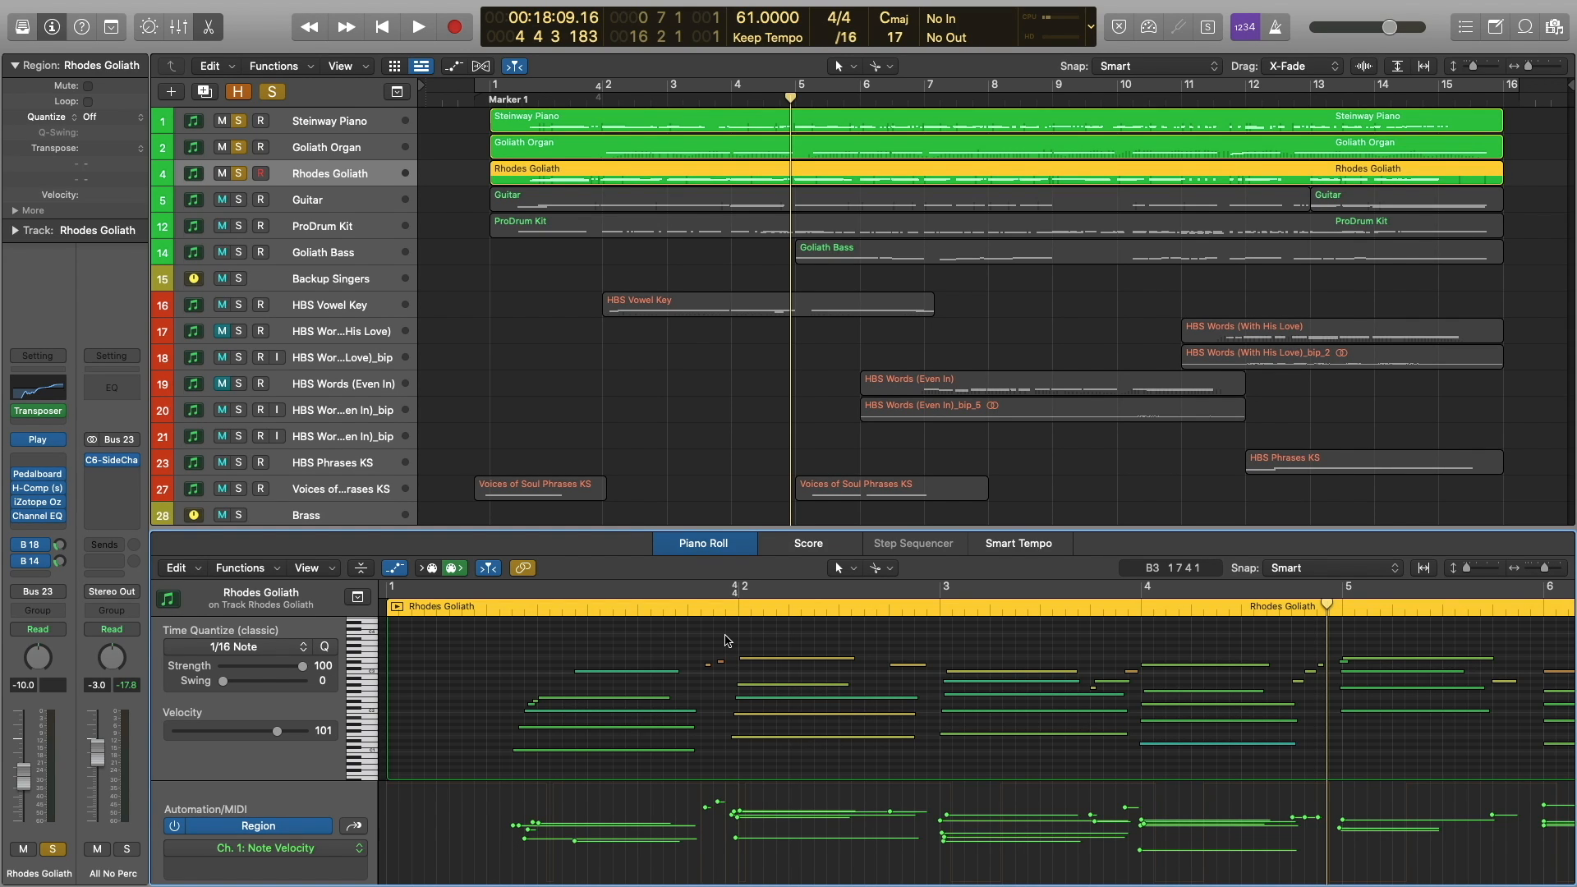
{"action": "left_click", "coordinate": [496, 610]}
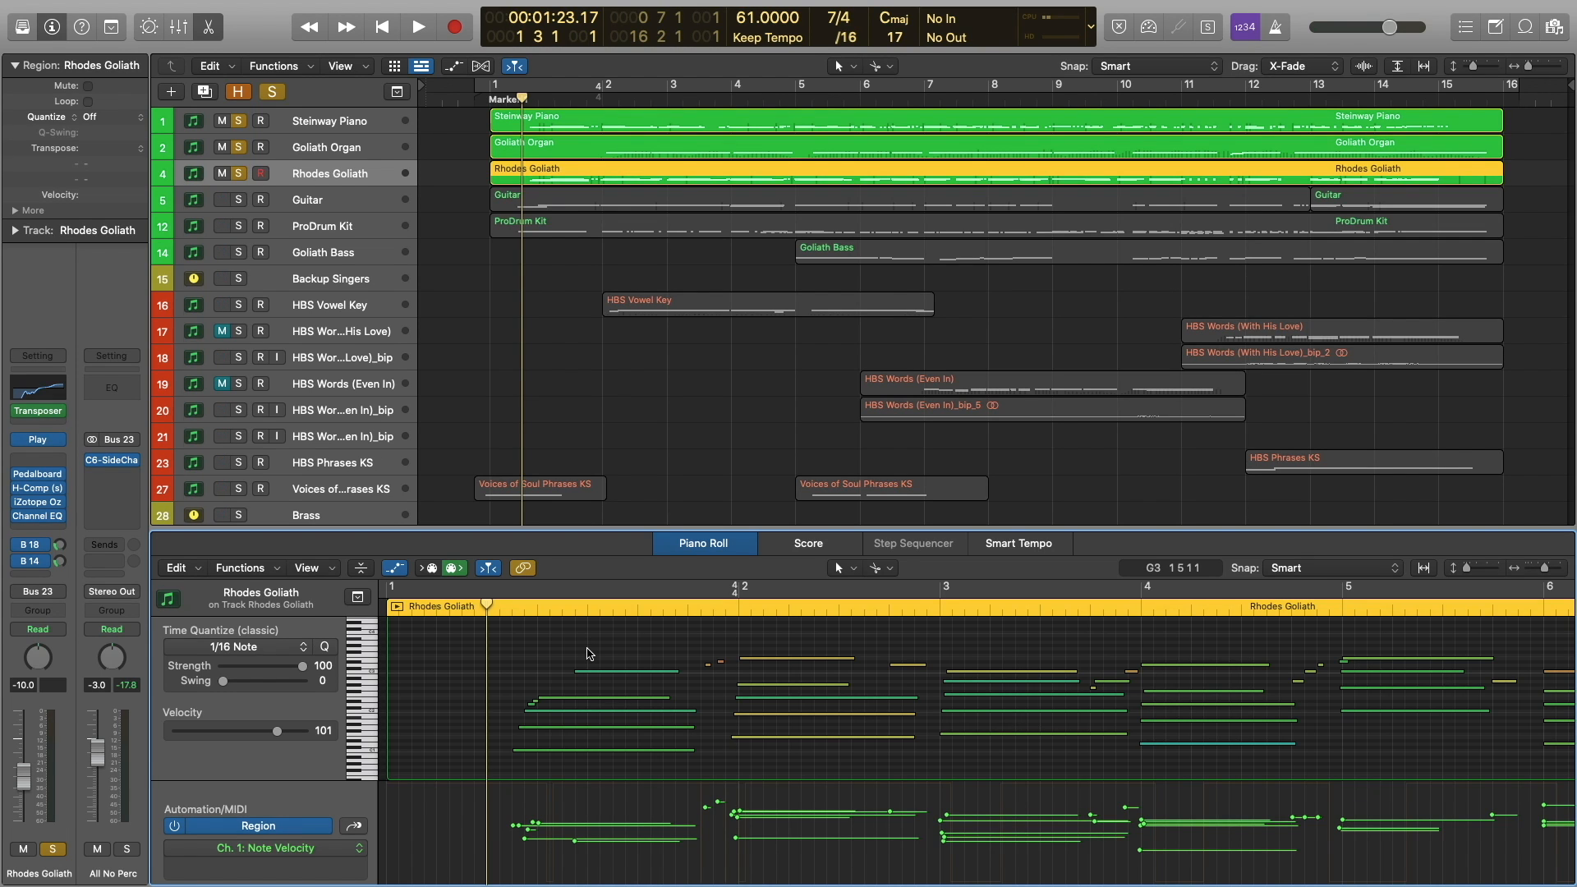
{"action": "key", "text": "space"}
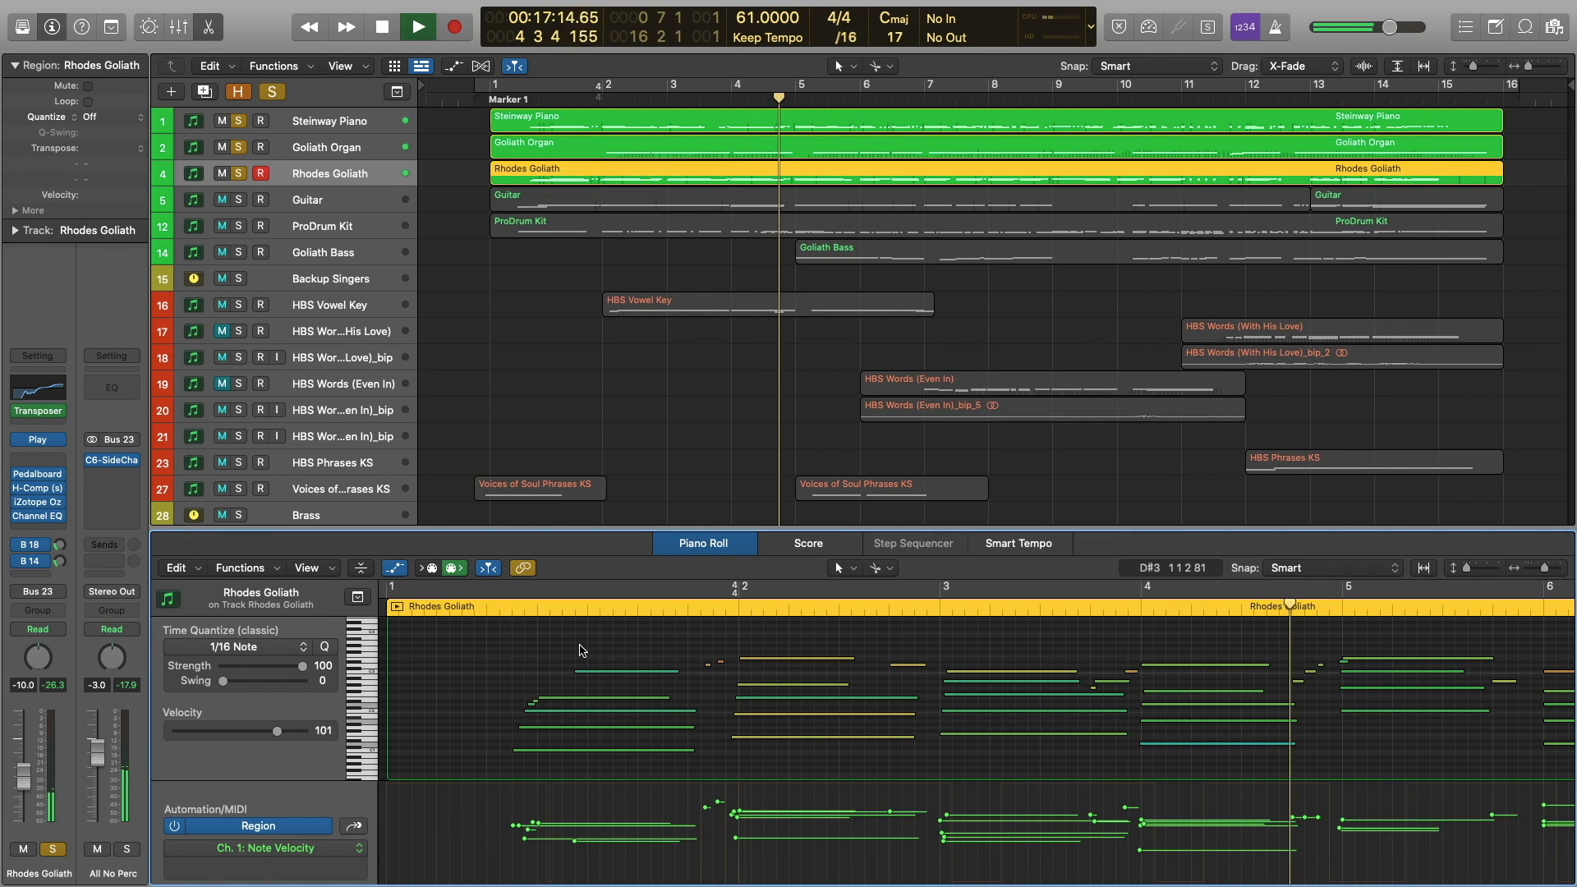
{"action": "key", "text": "space"}
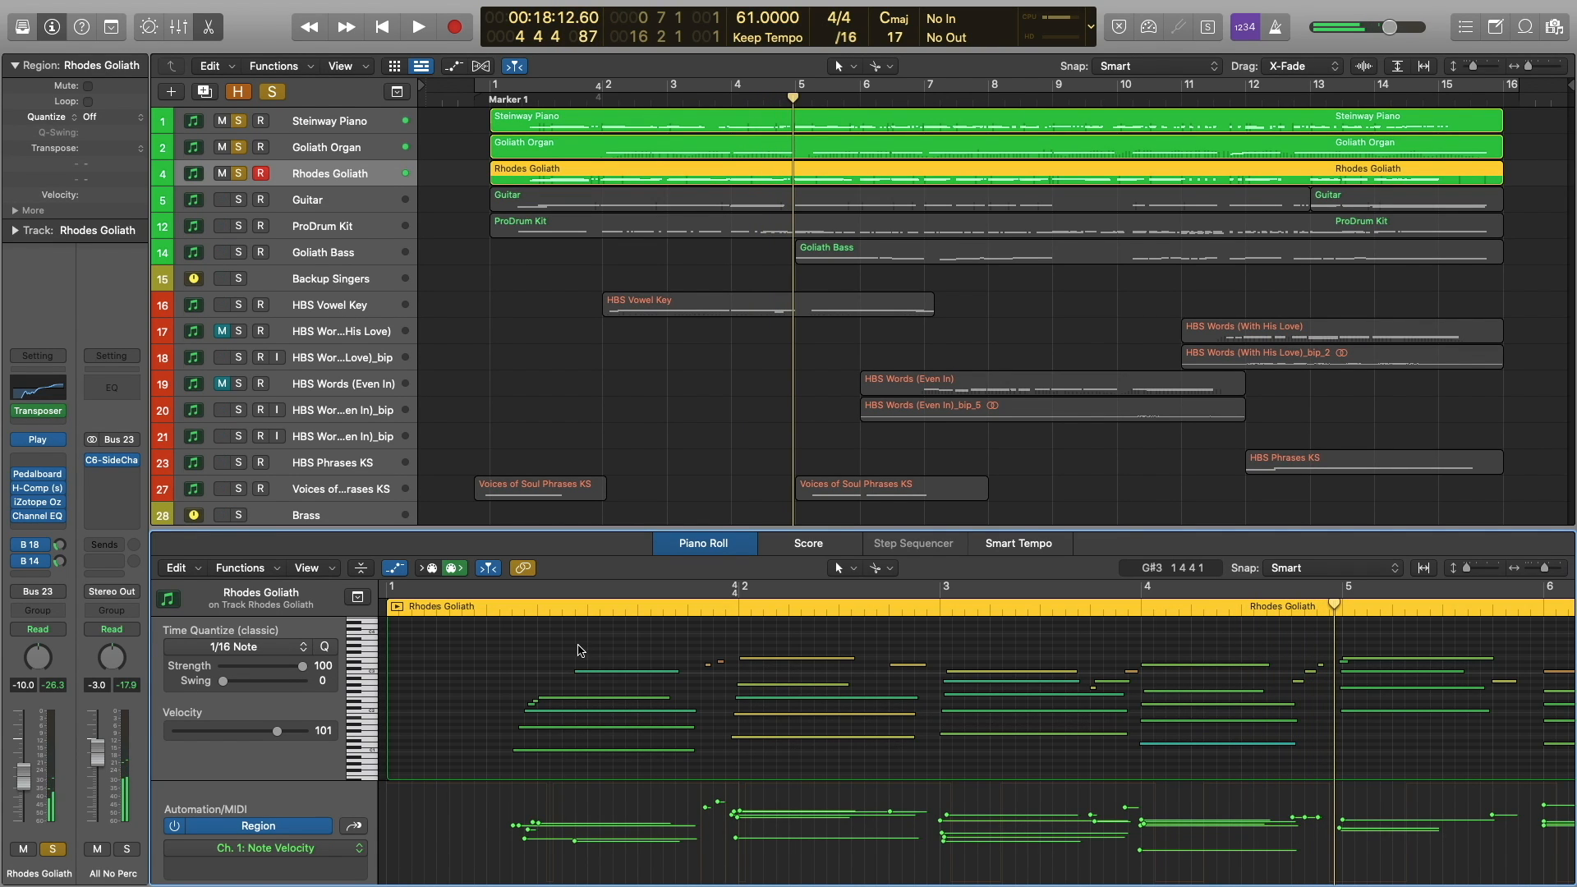
Return the playhead to beat 3 of bar 1, and examine the Rhodes Goliath track's Channel EQ curve.
{"action": "left_click", "coordinate": [512, 608]}
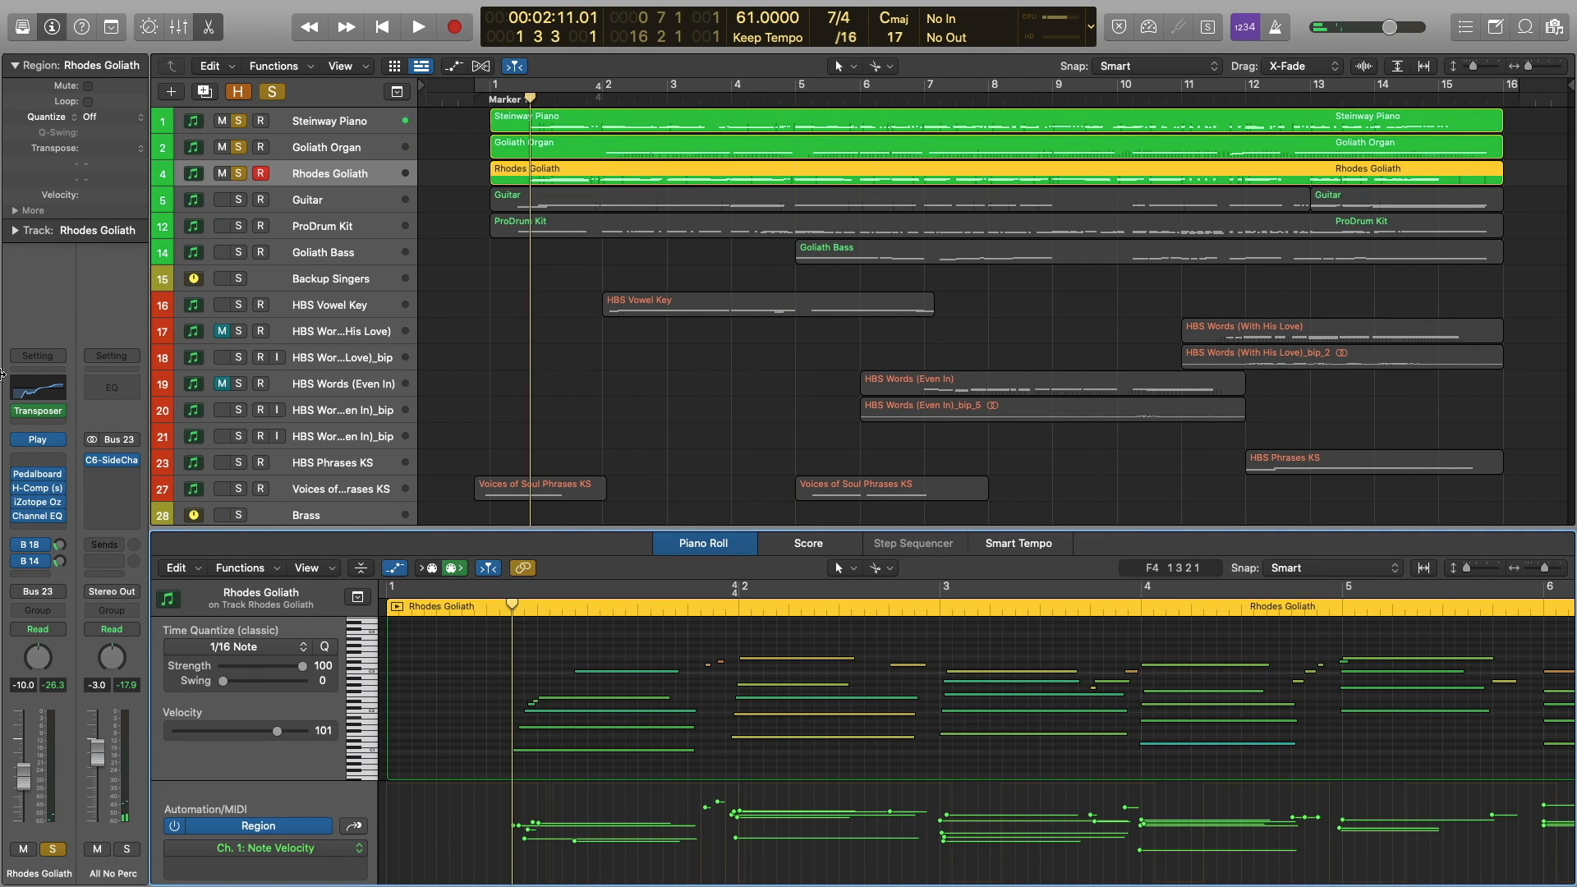
{"action": "left_click", "coordinate": [36, 389]}
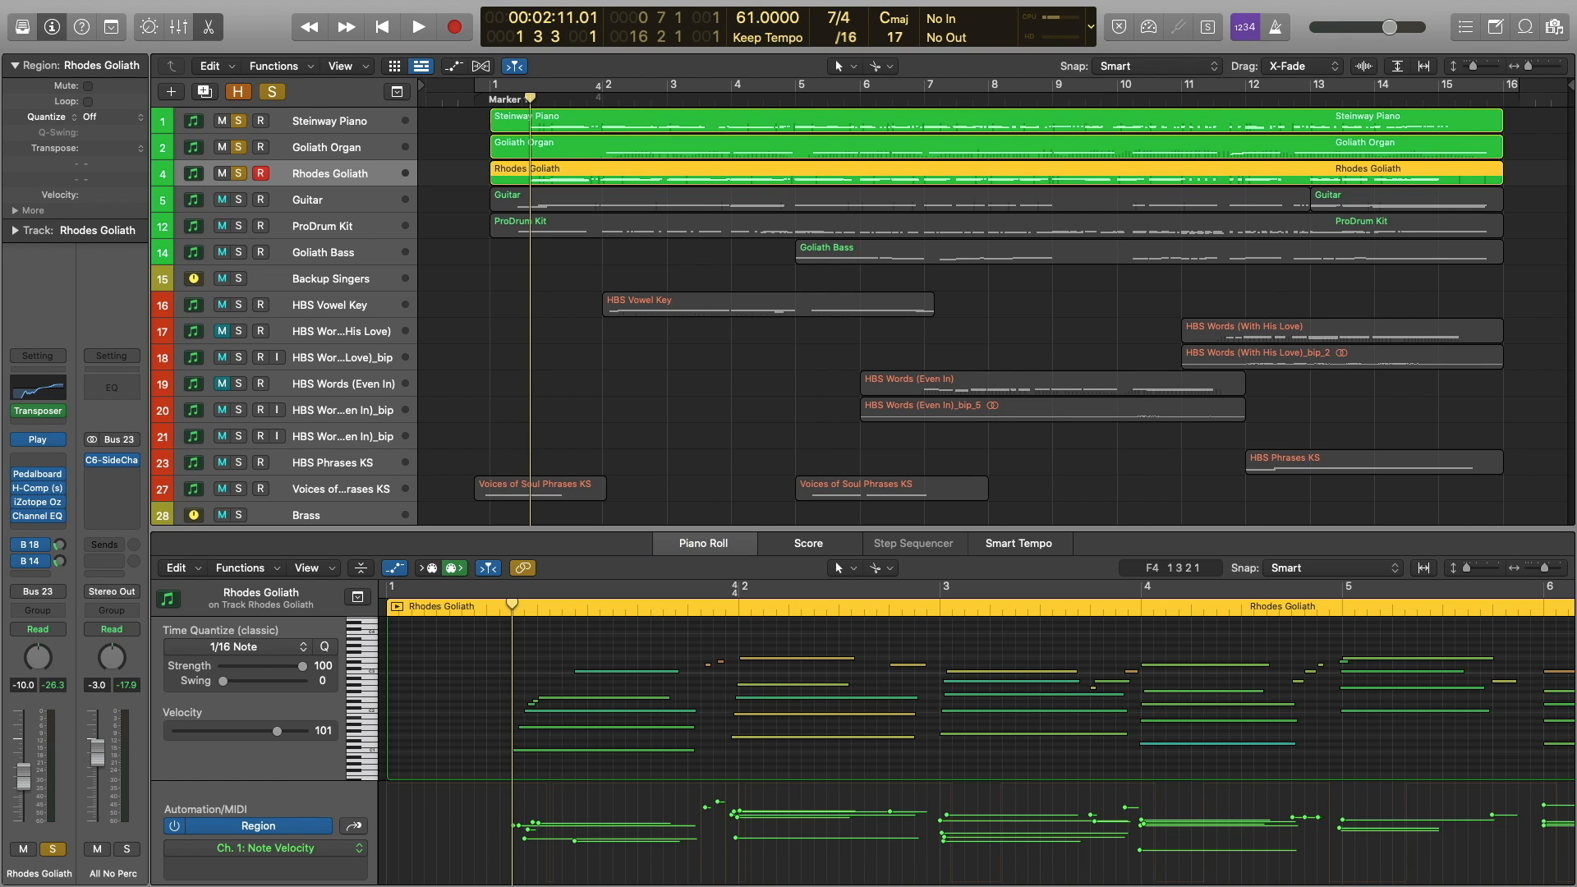
{"action": "left_click", "coordinate": [36, 389]}
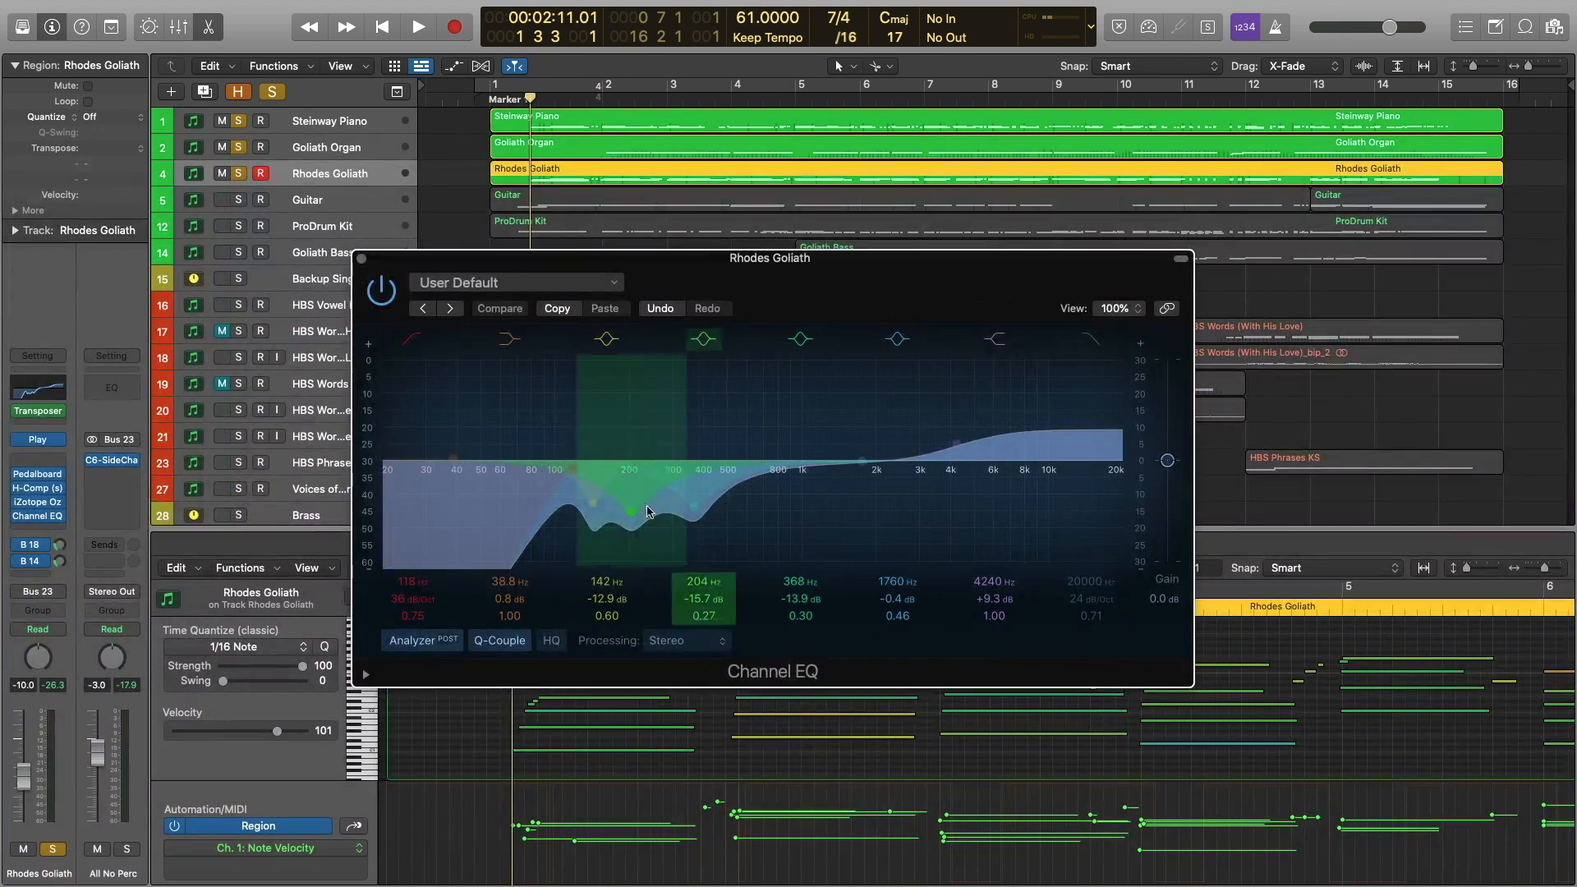
{"action": "left_click", "coordinate": [410, 338]}
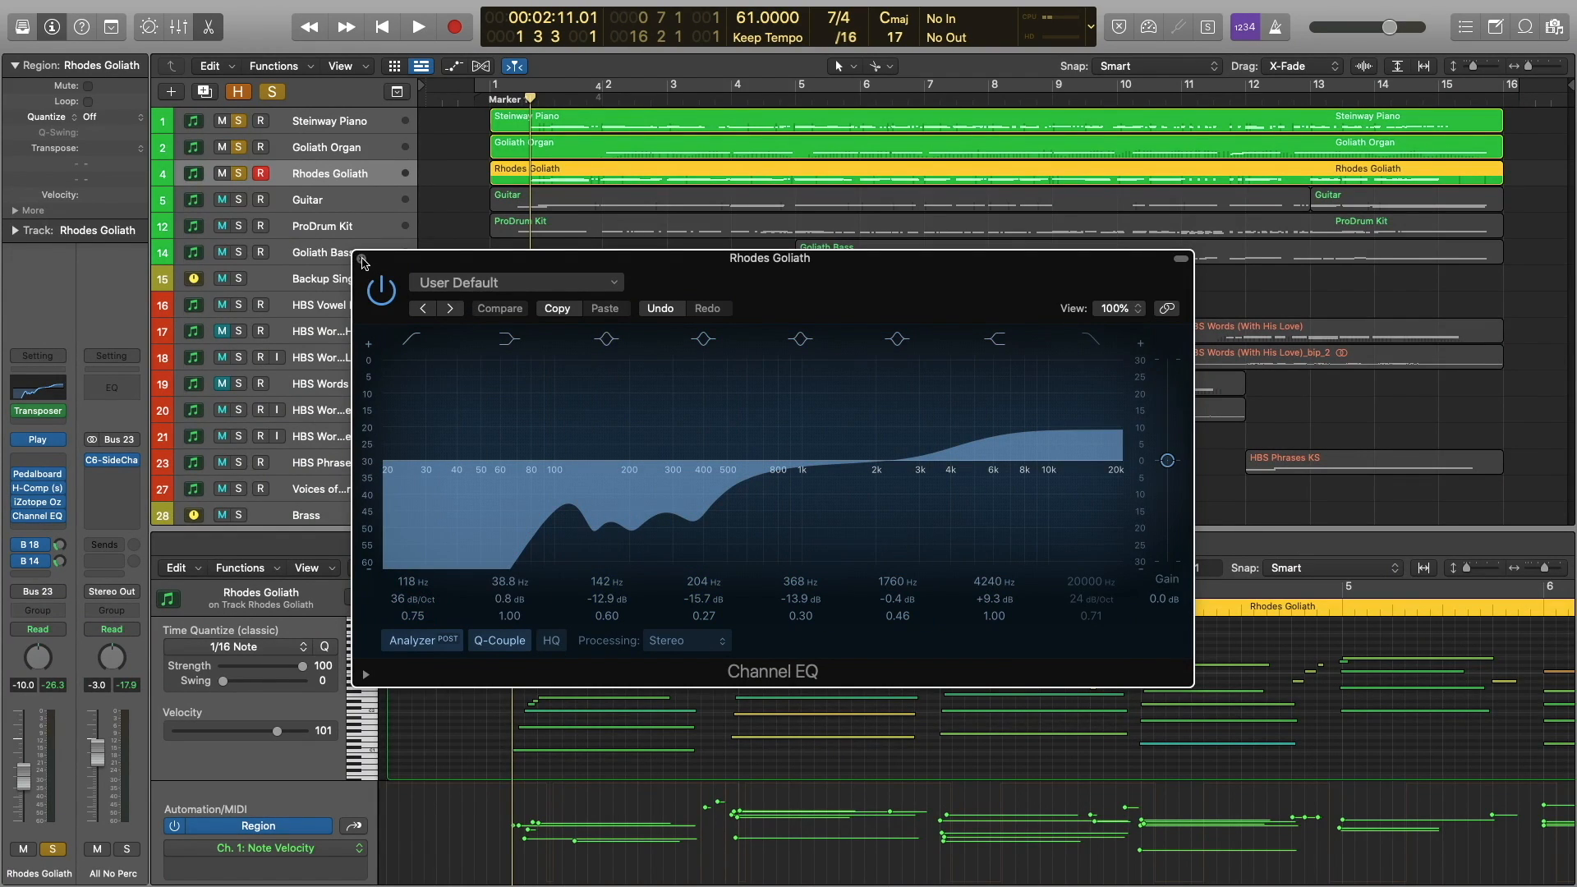
{"action": "left_click", "coordinate": [362, 259]}
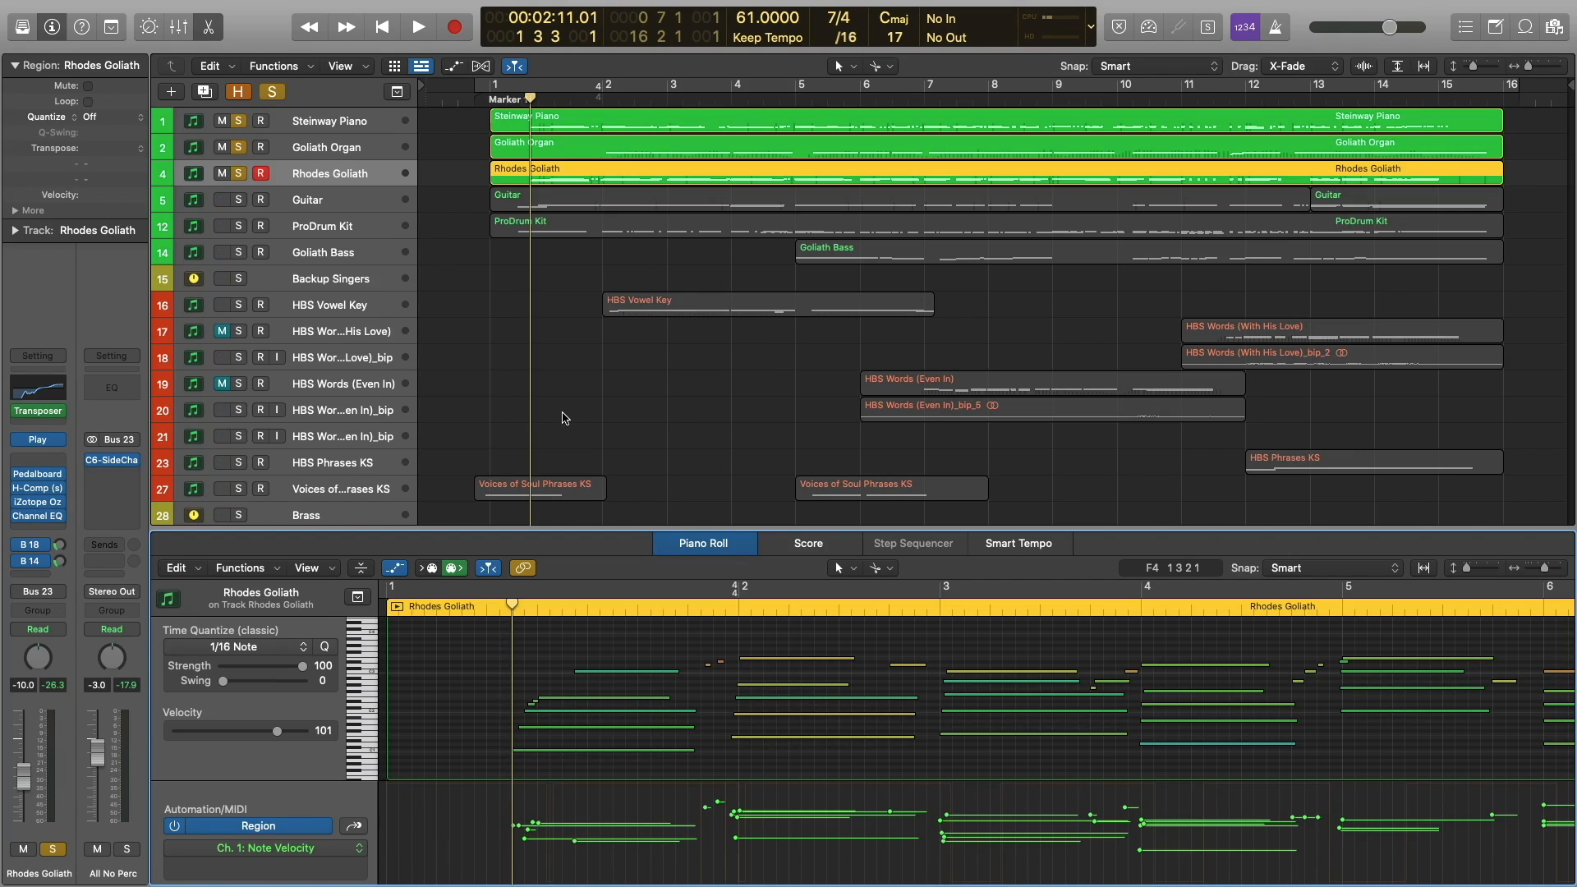
Add the Guitar track to the solo, show its first region's notes, and play from beat 3 of bar 1 through bar 4.
{"action": "left_click", "coordinate": [239, 201]}
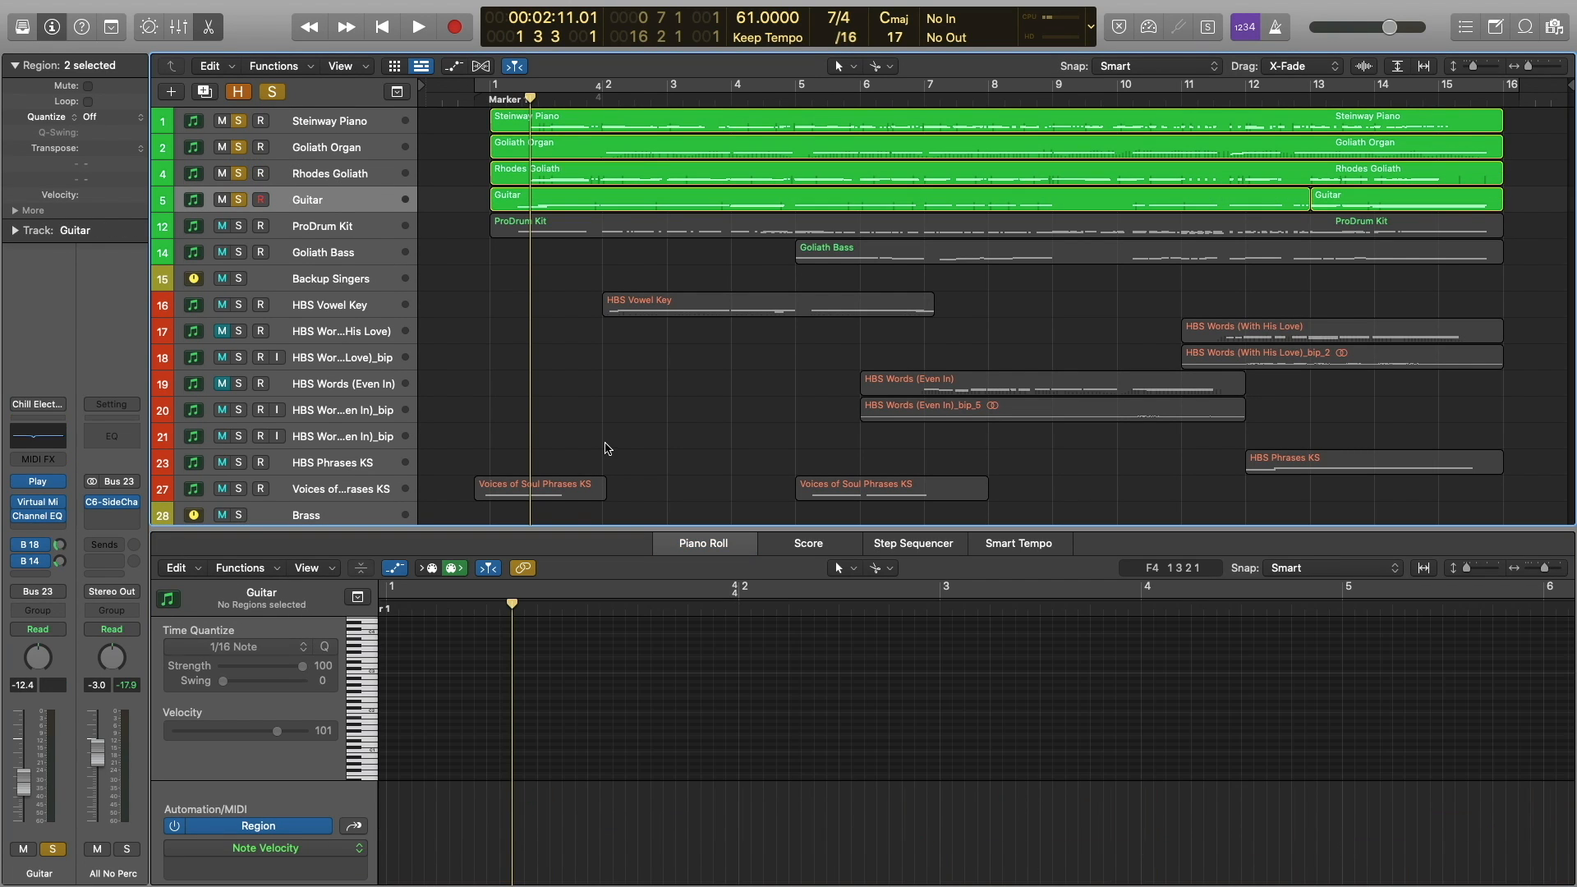
{"action": "scroll", "coordinate": [623, 683], "scroll_direction": "up", "scroll_amount": 4}
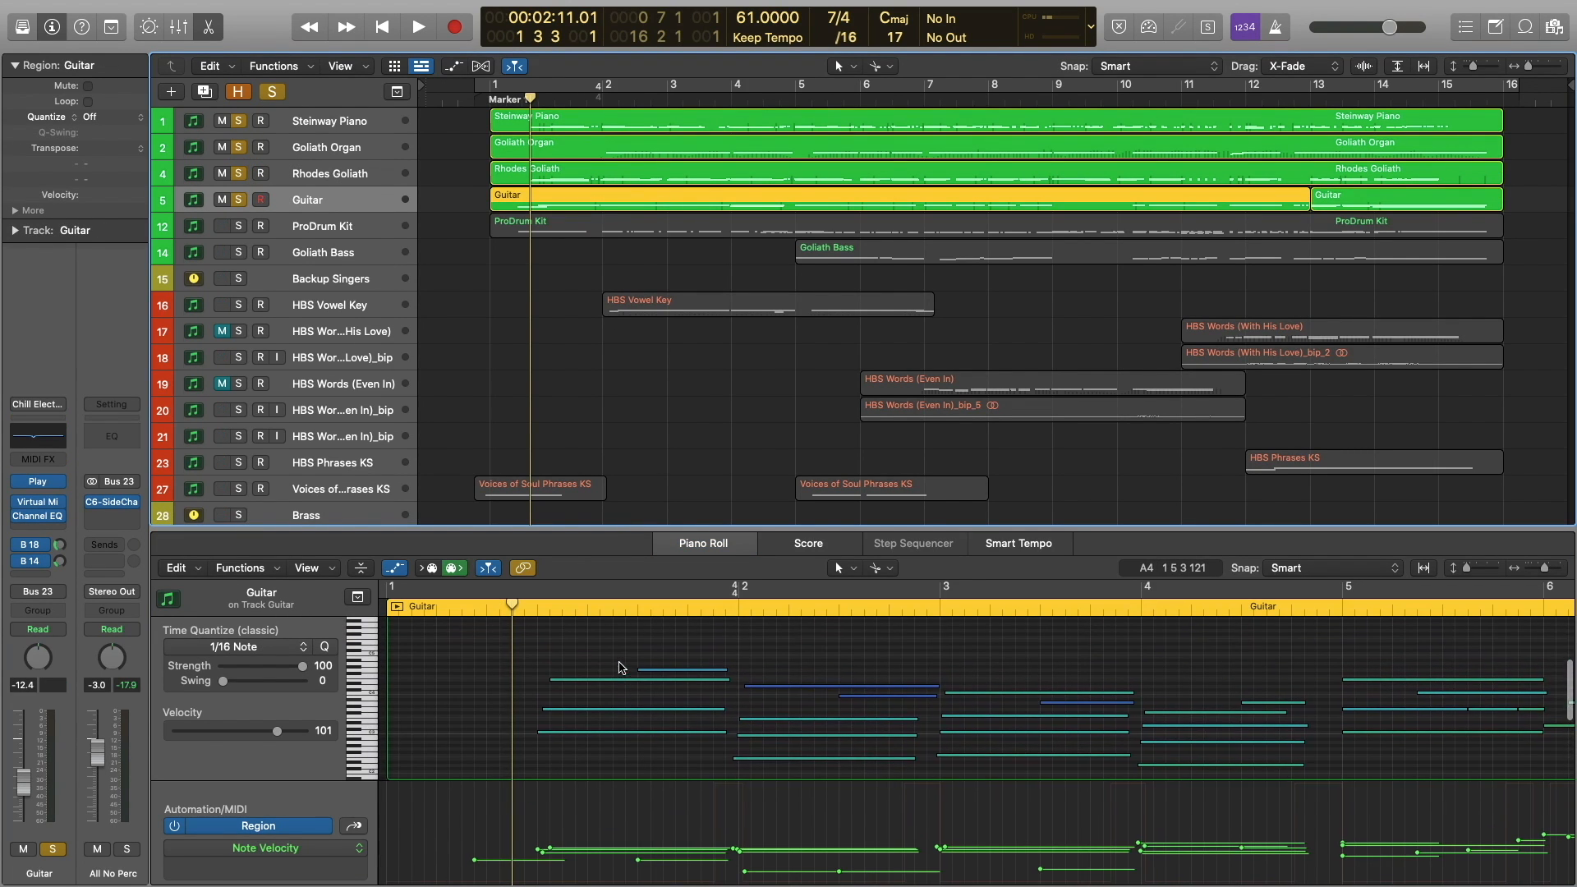
{"action": "scroll", "coordinate": [614, 654], "scroll_direction": "down", "scroll_amount": 2}
{"action": "left_click", "coordinate": [606, 635]}
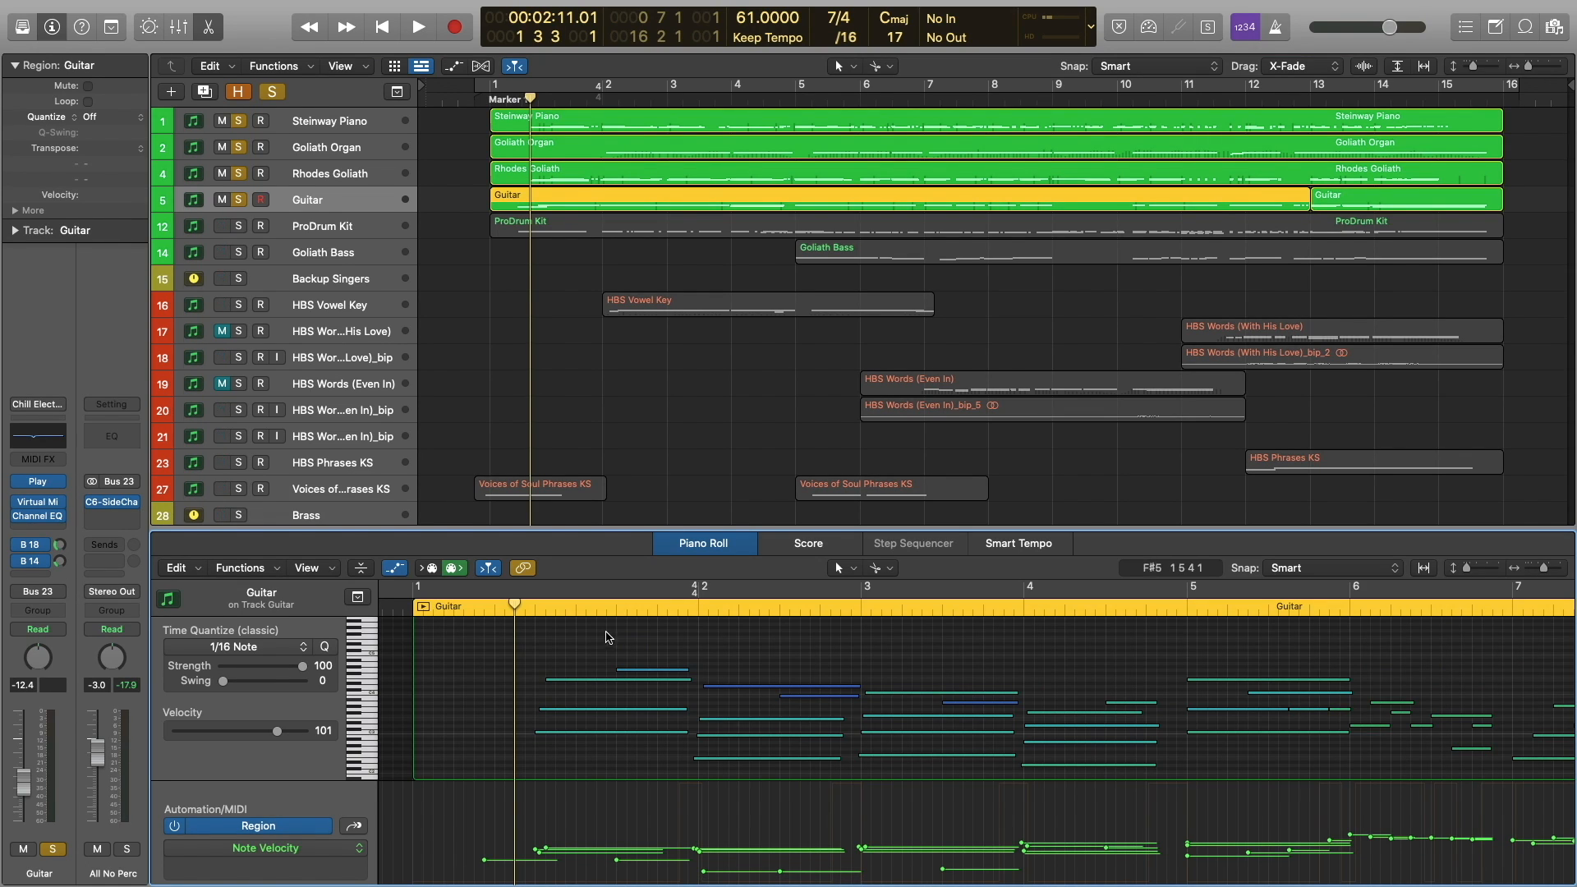
{"action": "key", "text": "space"}
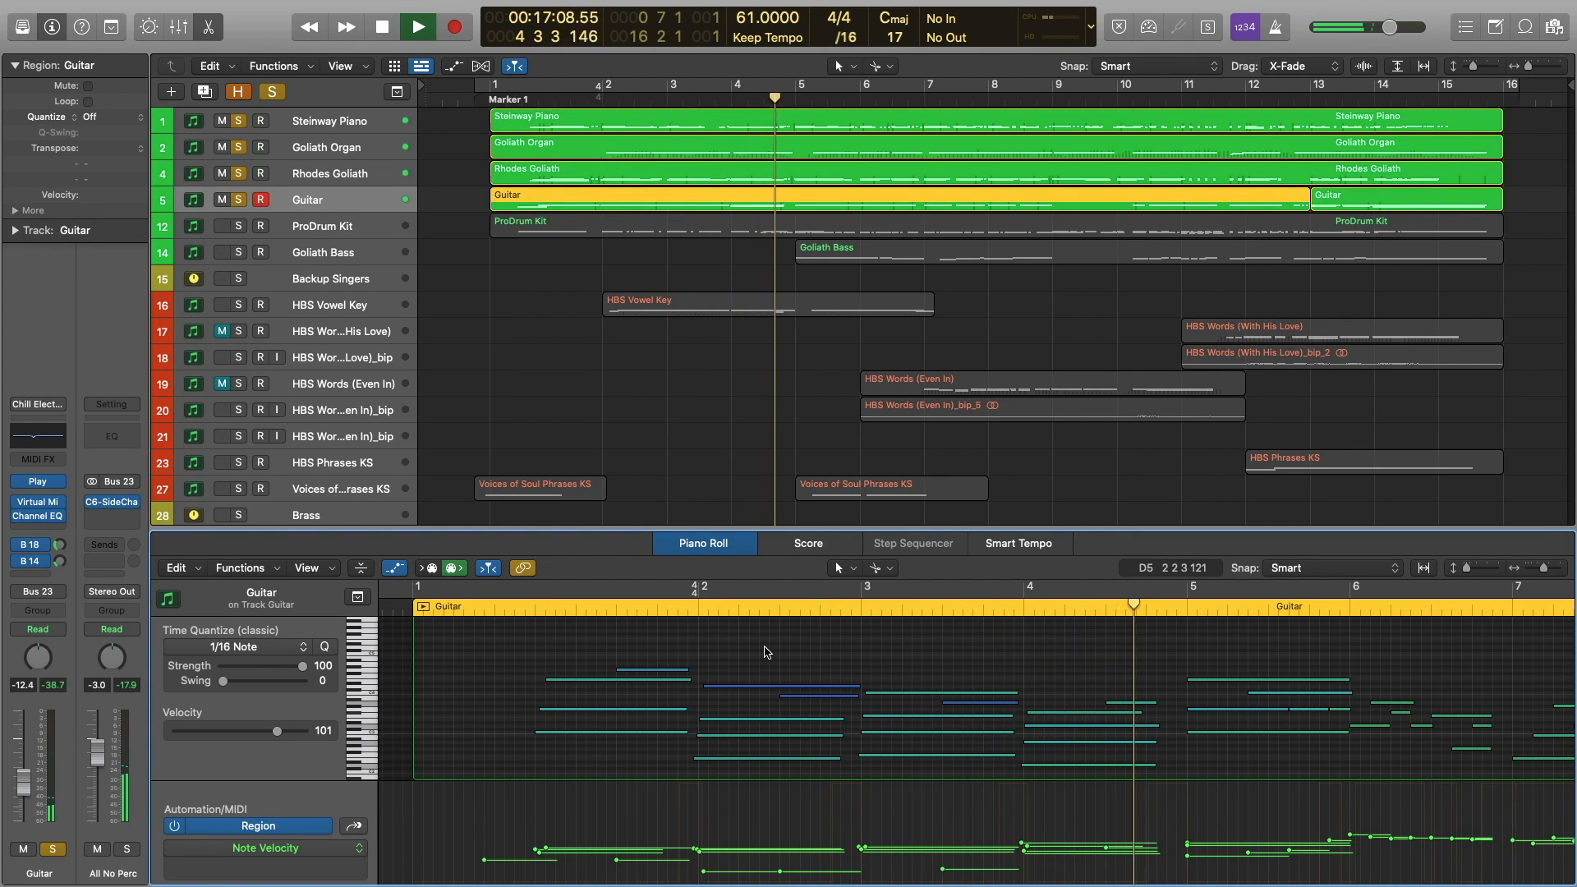
{"action": "key", "text": "space"}
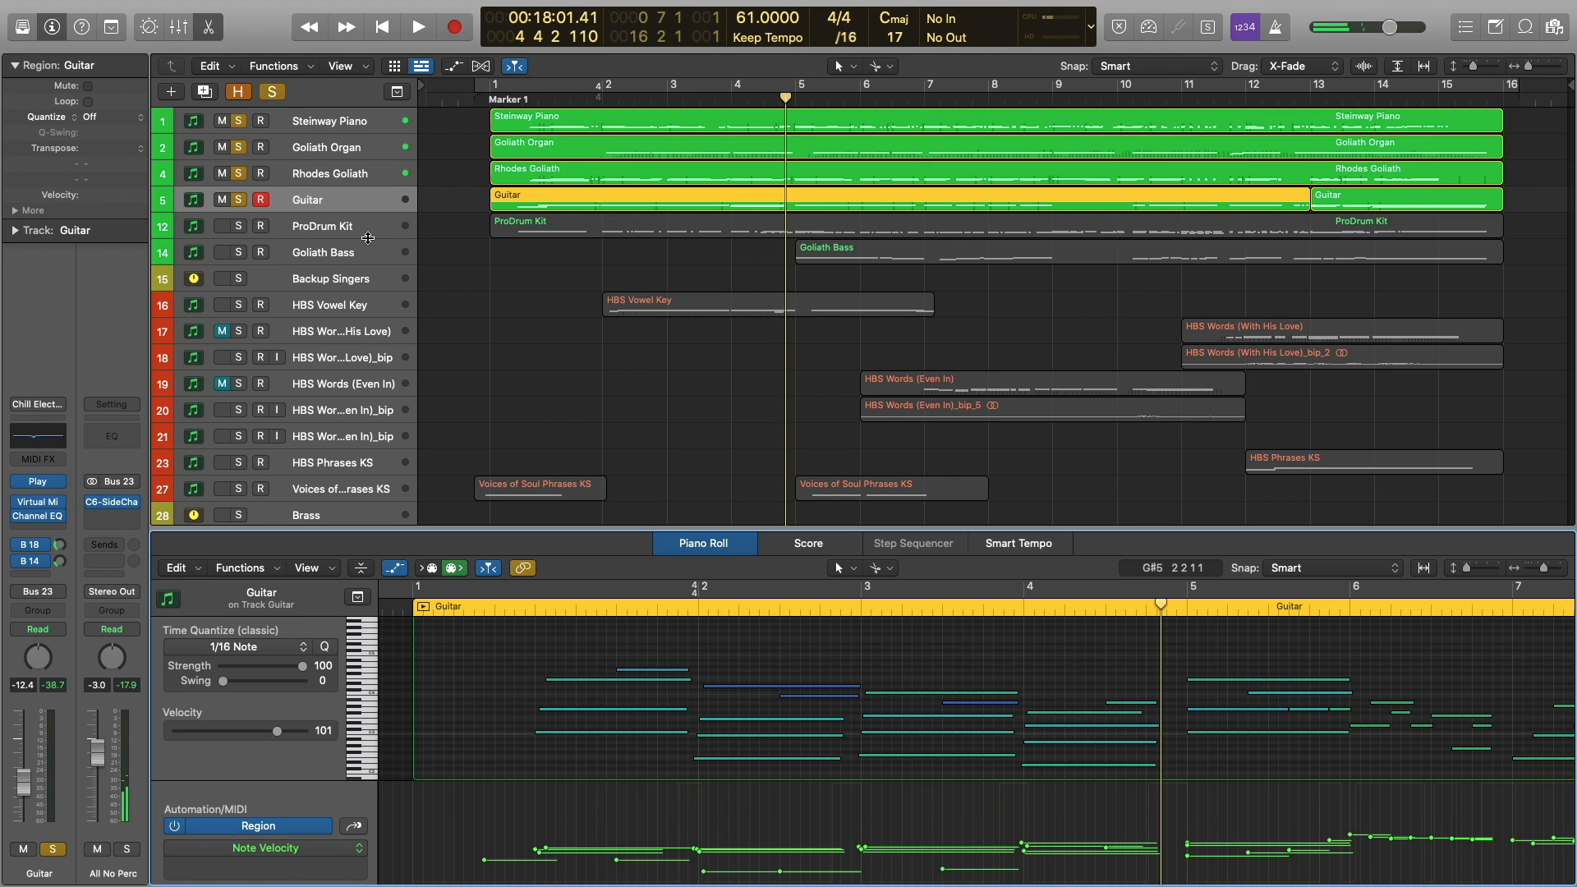
Add the ProDrum Kit track to the solo, show its region's notes, and play the opening from bar 1 through bar 4.
{"action": "left_click", "coordinate": [238, 227]}
{"action": "left_click", "coordinate": [575, 257]}
{"action": "left_click", "coordinate": [594, 231]}
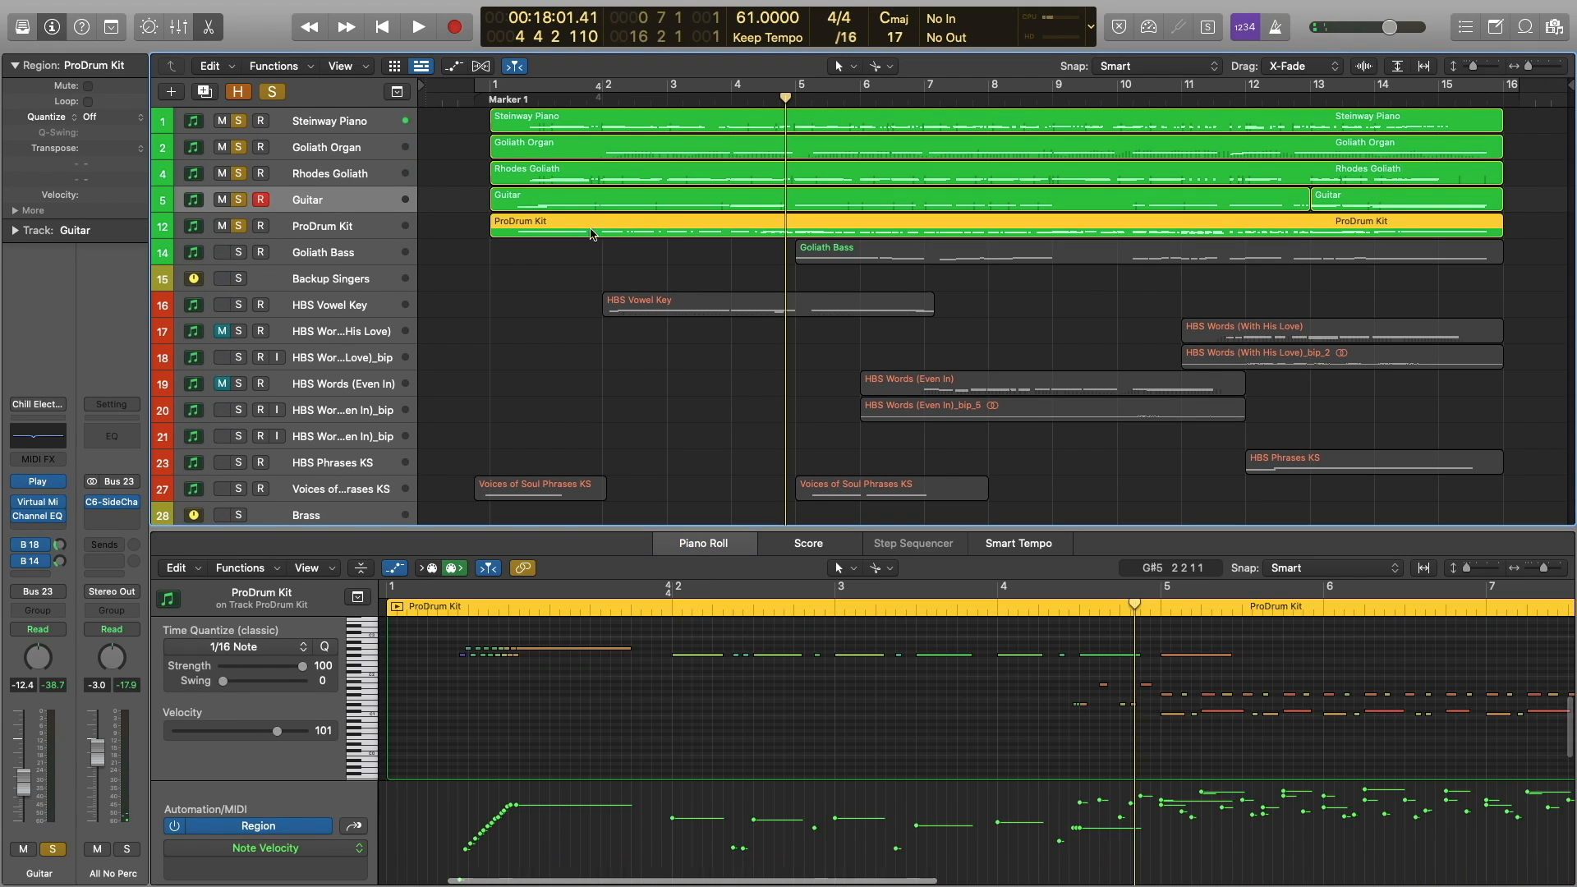
{"action": "scroll", "coordinate": [628, 766], "scroll_direction": "up", "scroll_amount": 3}
{"action": "scroll", "coordinate": [622, 729], "scroll_direction": "left", "scroll_amount": 3}
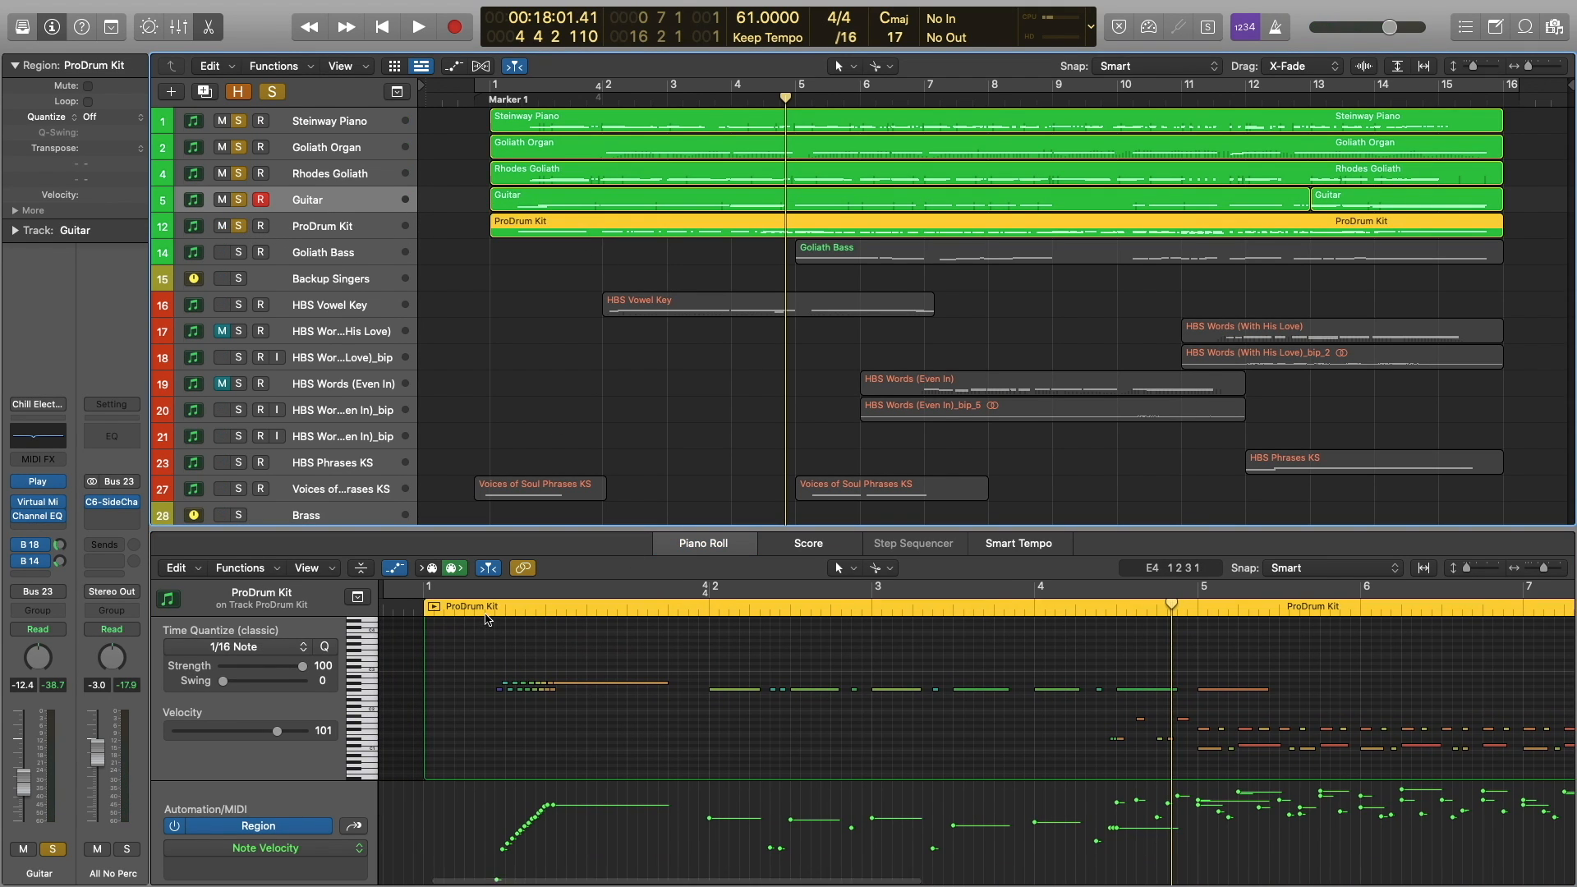
{"action": "left_click", "coordinate": [489, 612]}
{"action": "left_click", "coordinate": [488, 612]}
{"action": "key", "text": "space"}
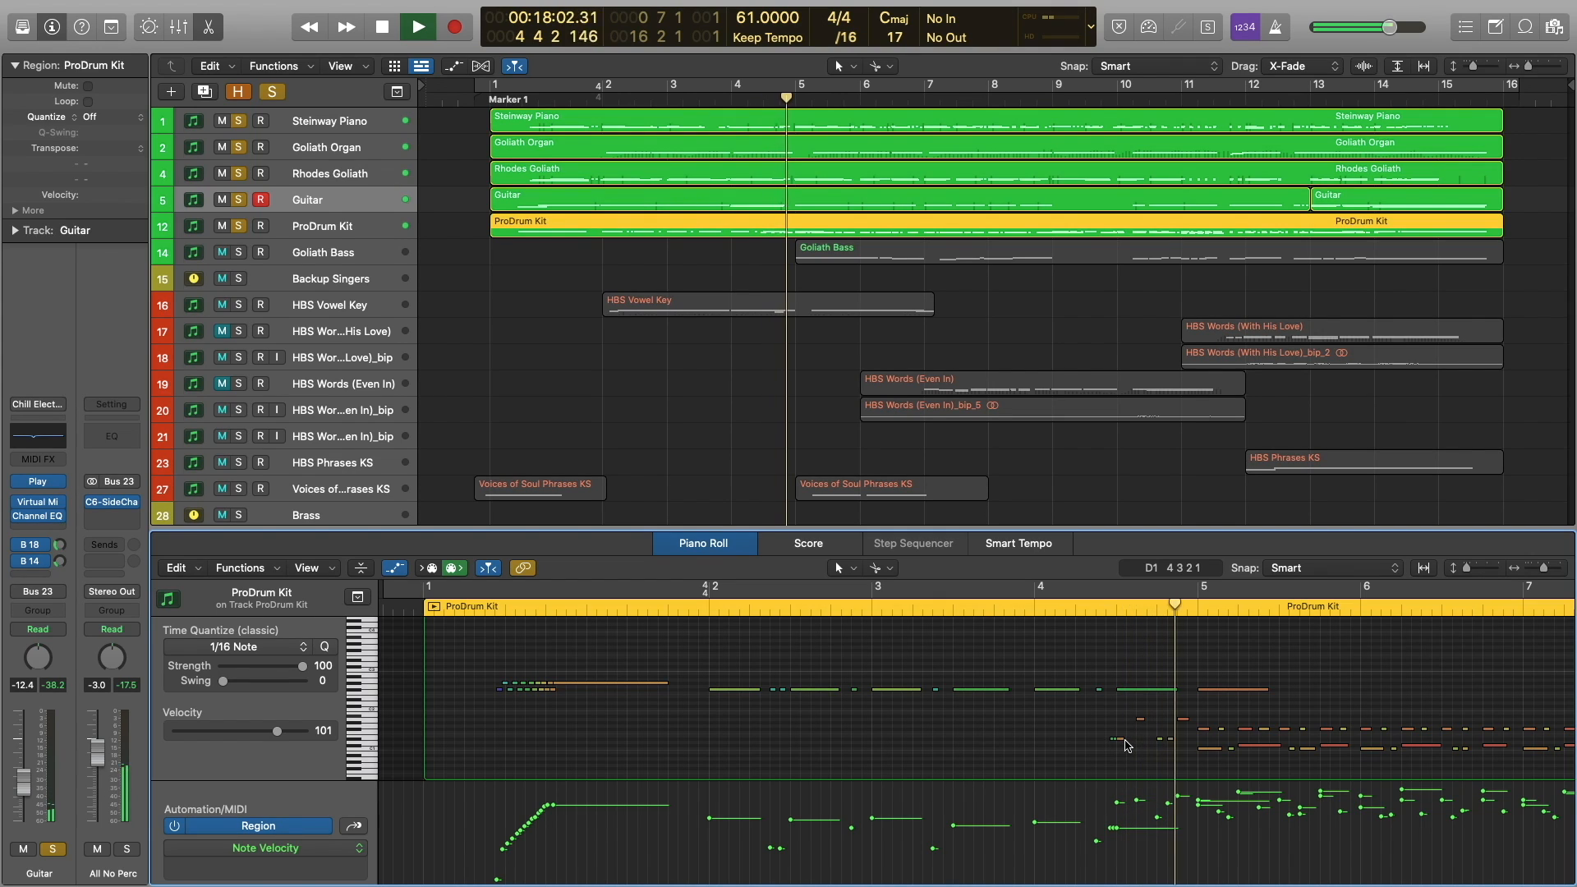
{"action": "key", "text": "space"}
{"action": "key", "text": "space"}
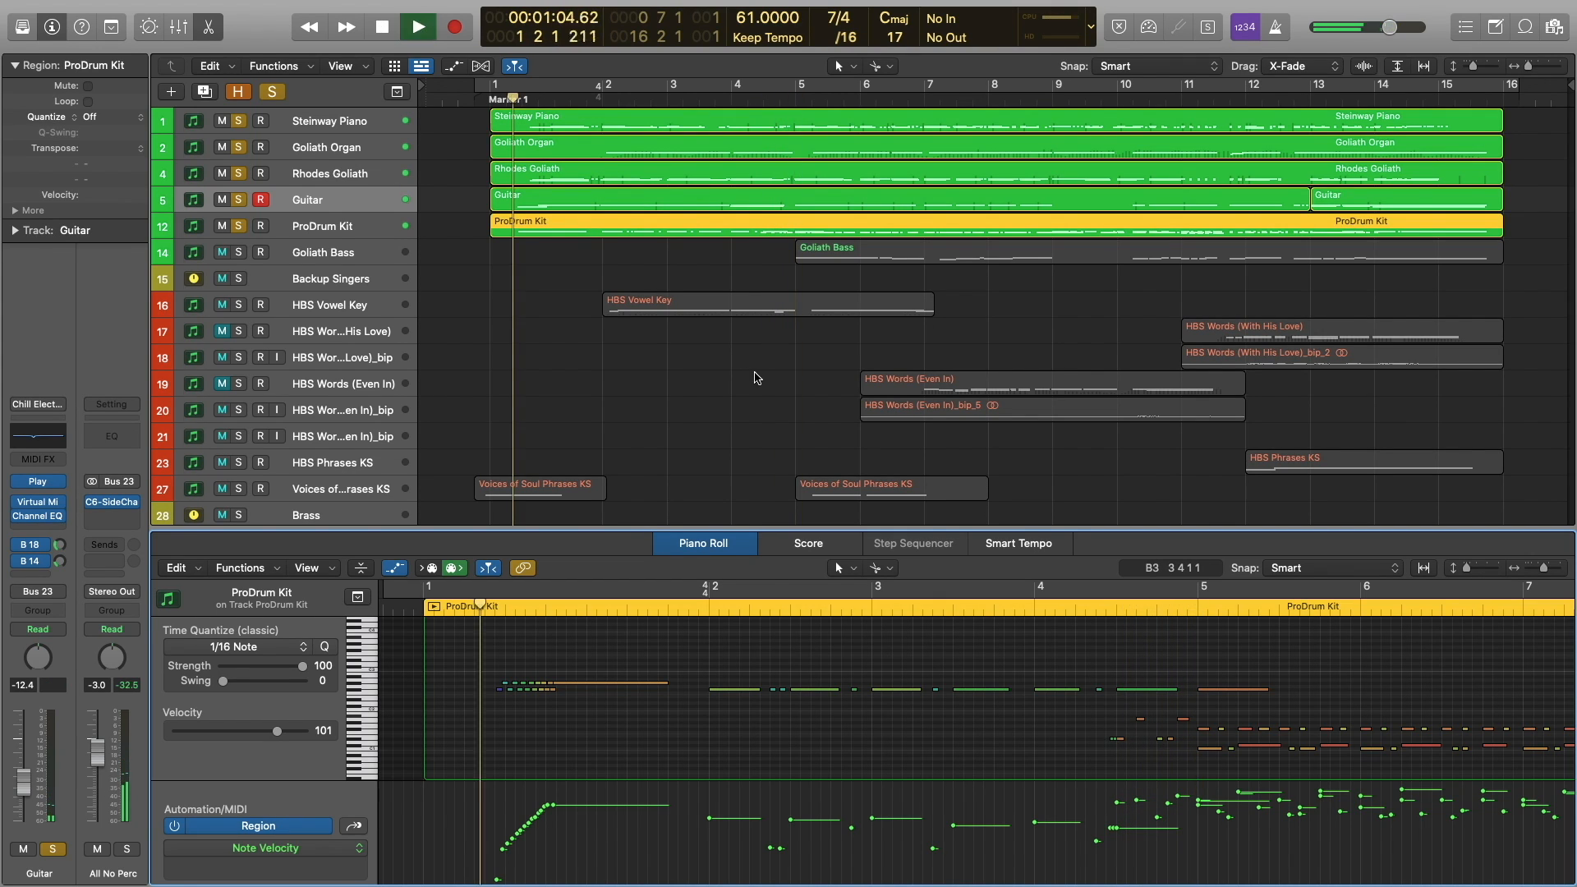
{"action": "key", "text": "space"}
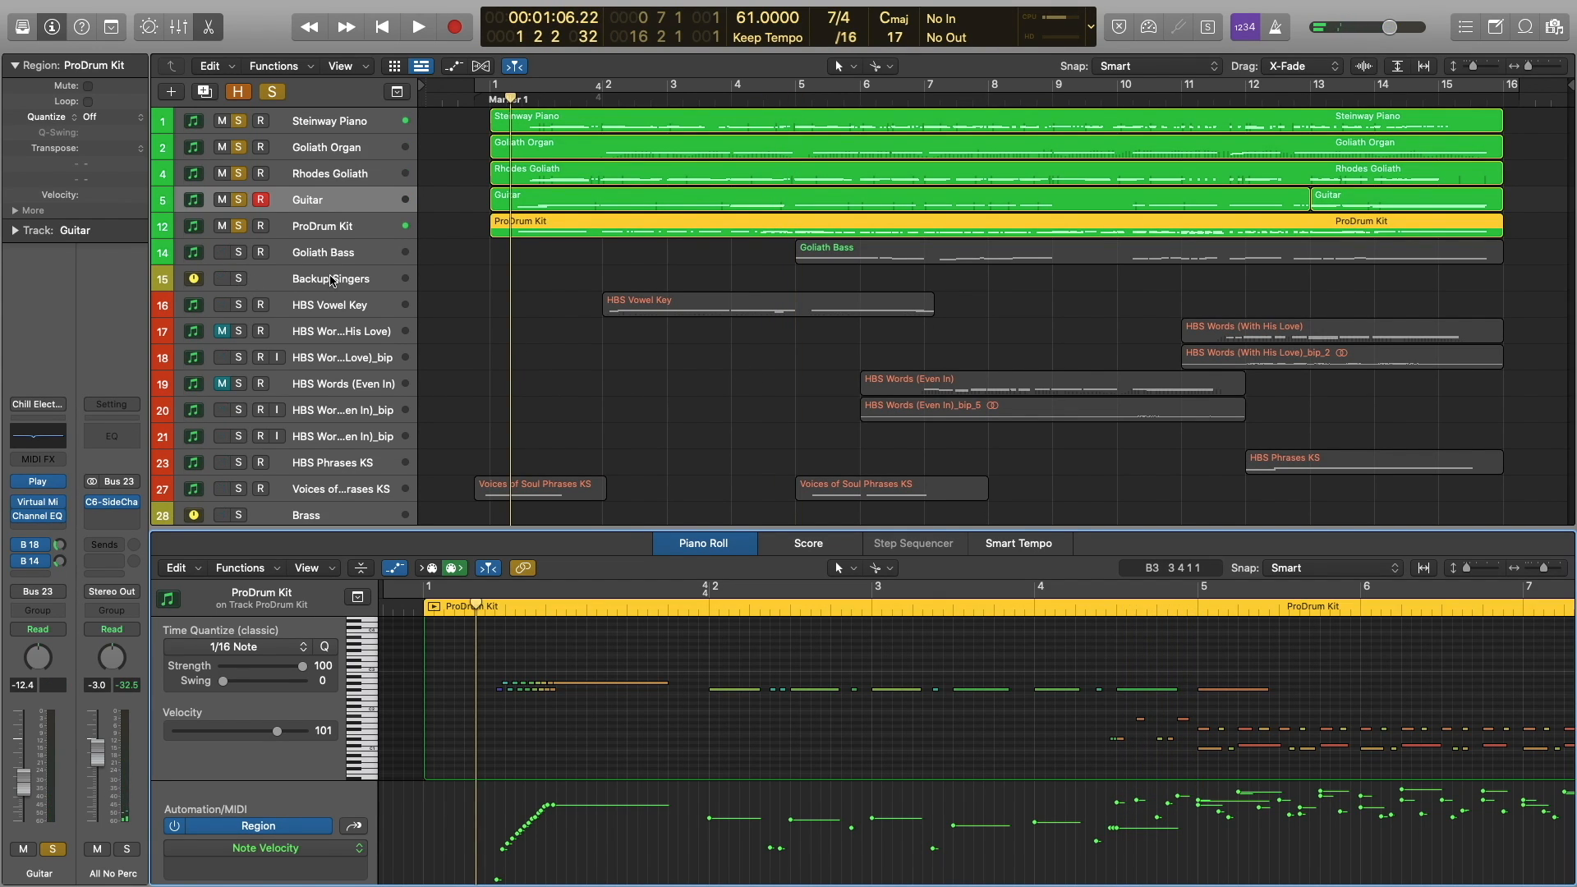
Solo the Backup Singers stack too, move the playhead to beat 7 of bar 0, and show the first Voices of Soul Phrases KS region's notes.
{"action": "left_click", "coordinate": [238, 279]}
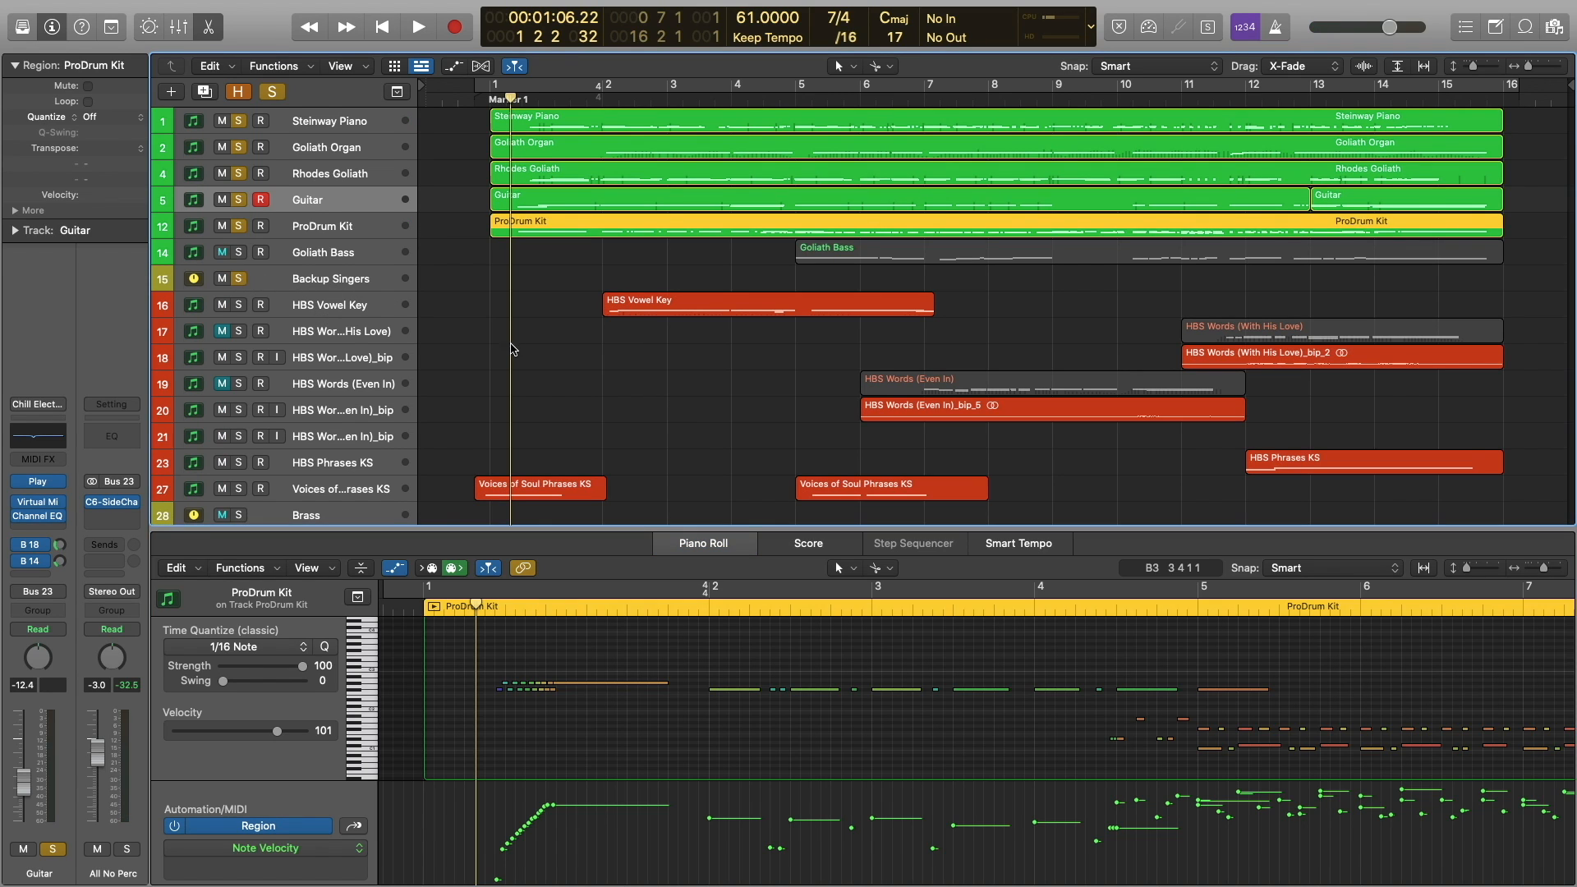
{"action": "left_click", "coordinate": [507, 358]}
{"action": "left_click", "coordinate": [476, 96]}
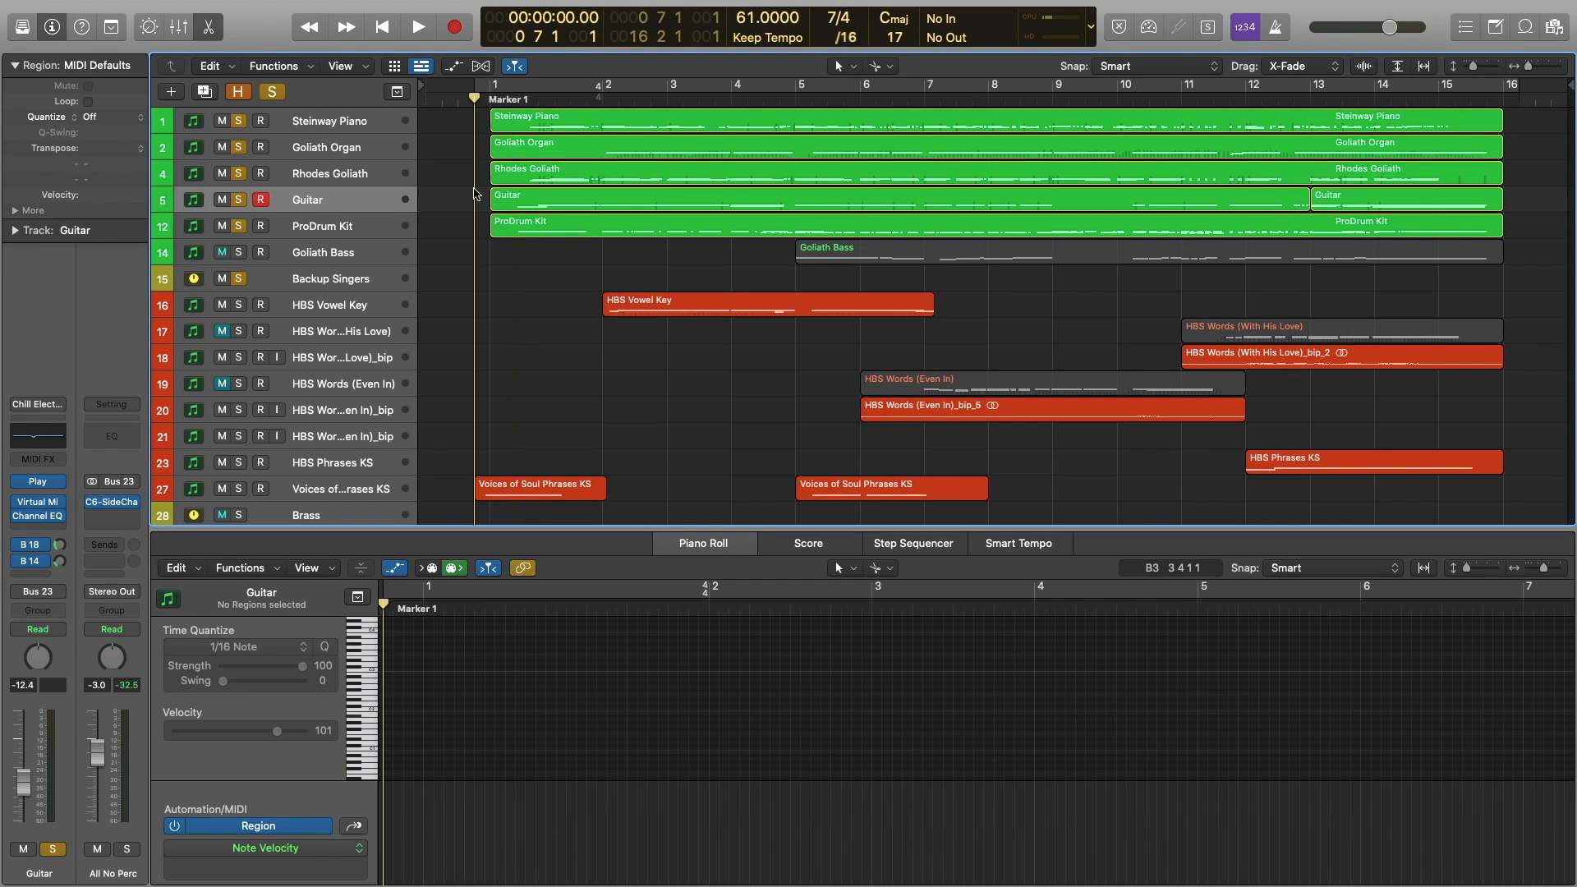
{"action": "left_click", "coordinate": [547, 493]}
{"action": "left_click", "coordinate": [575, 655]}
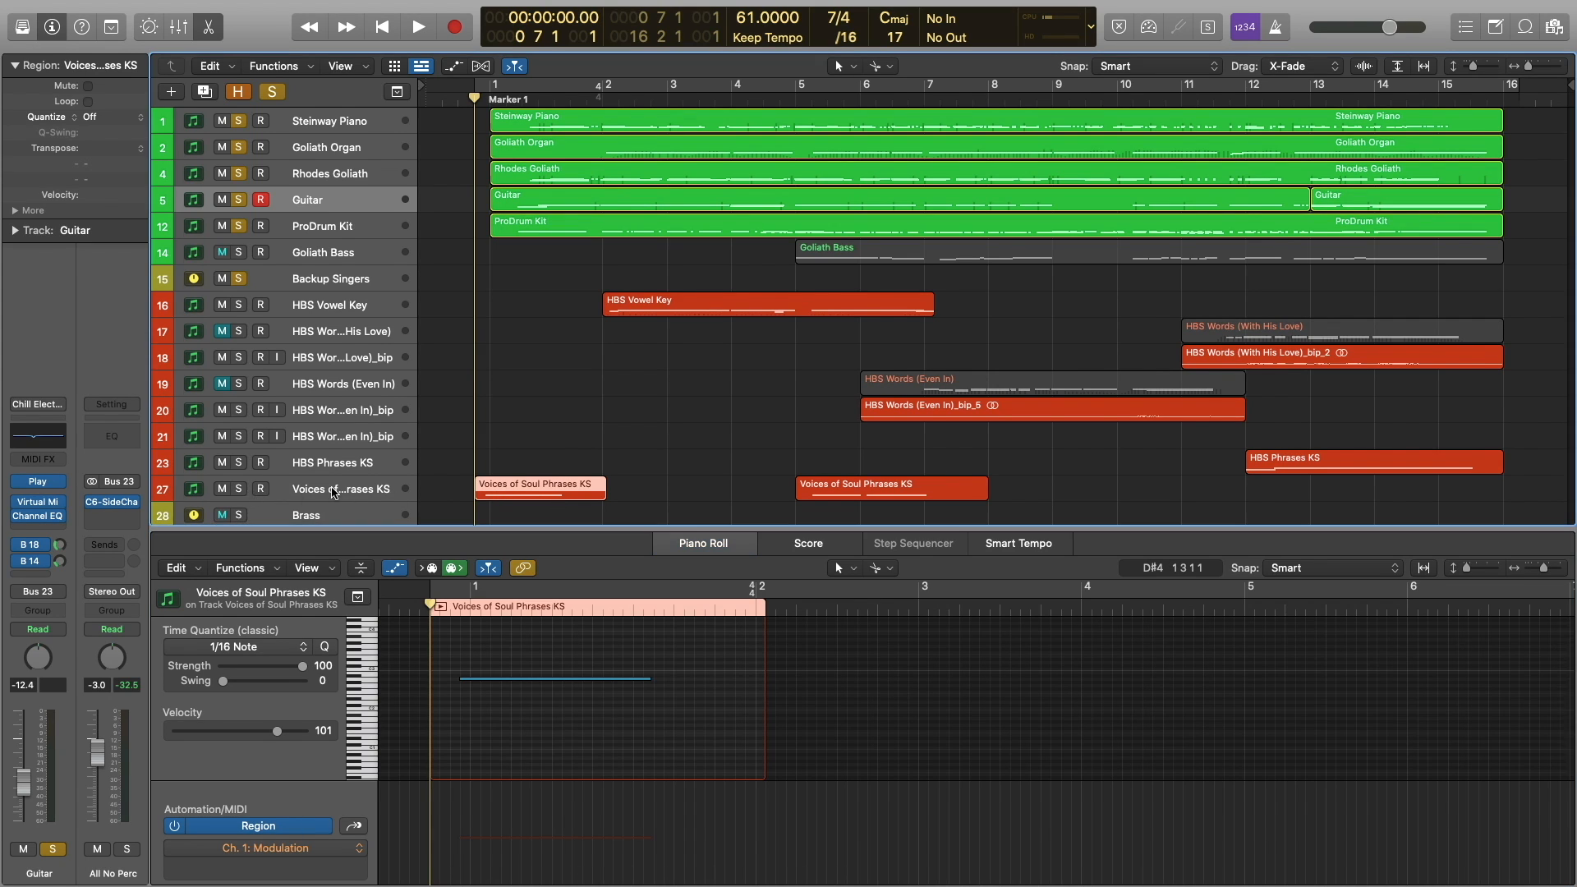
View the Voices of Soul Phrases KS track's Play instrument with its keyswitched phrase articulations, and close it.
{"action": "left_click", "coordinate": [306, 493]}
{"action": "left_click", "coordinate": [39, 483]}
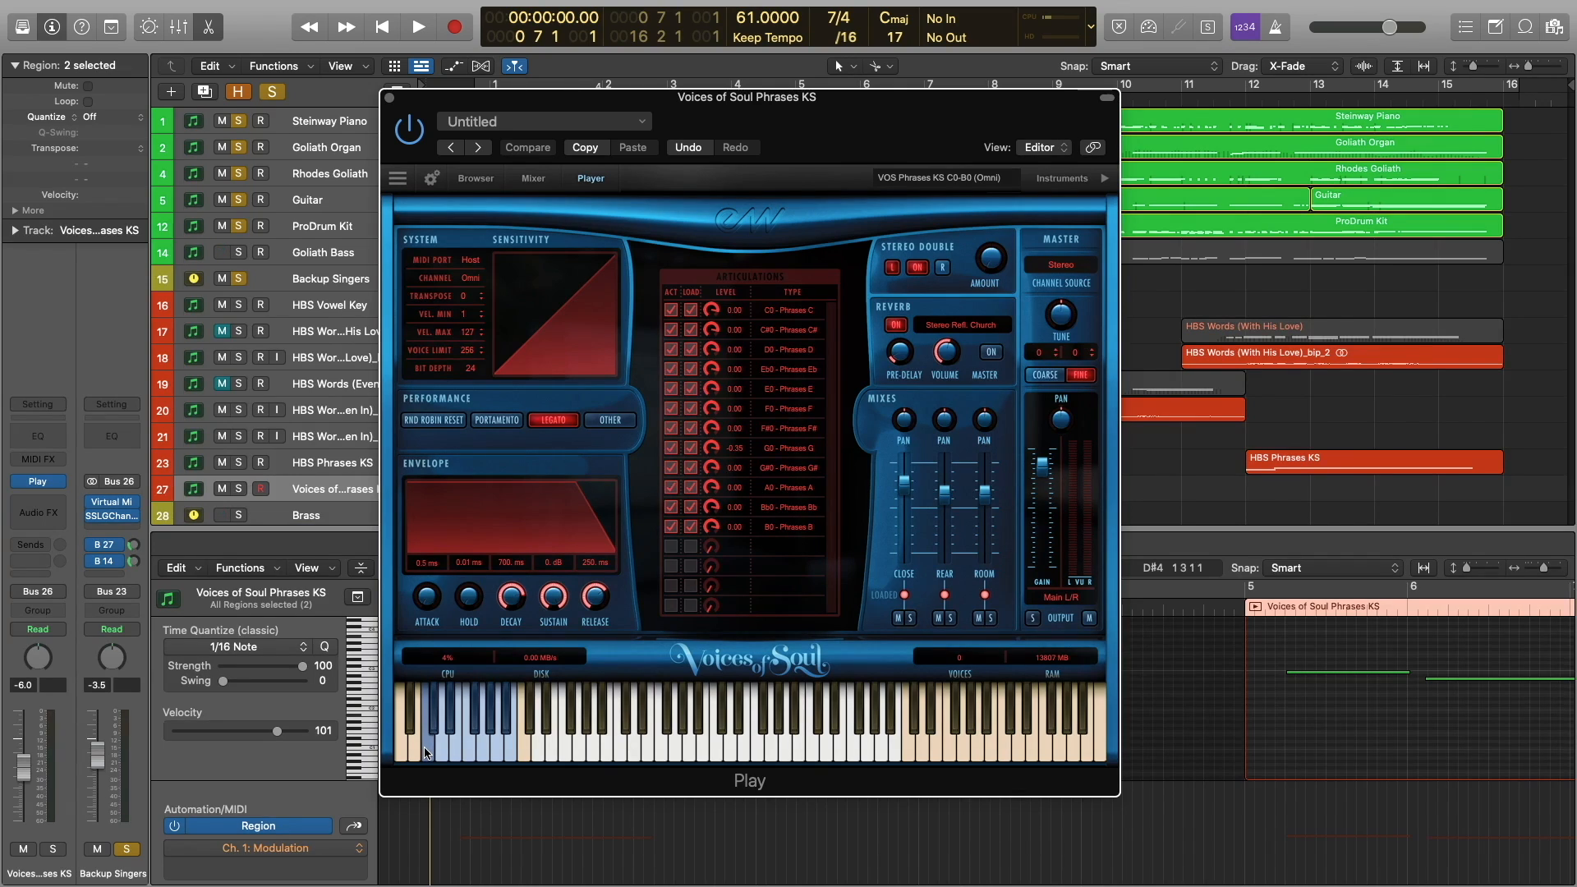
{"action": "left_click", "coordinate": [392, 99]}
Play the soloed tracks through bar 4 while showing the HBS Vowel Key region's notes and modulation curve.
{"action": "key", "text": "space"}
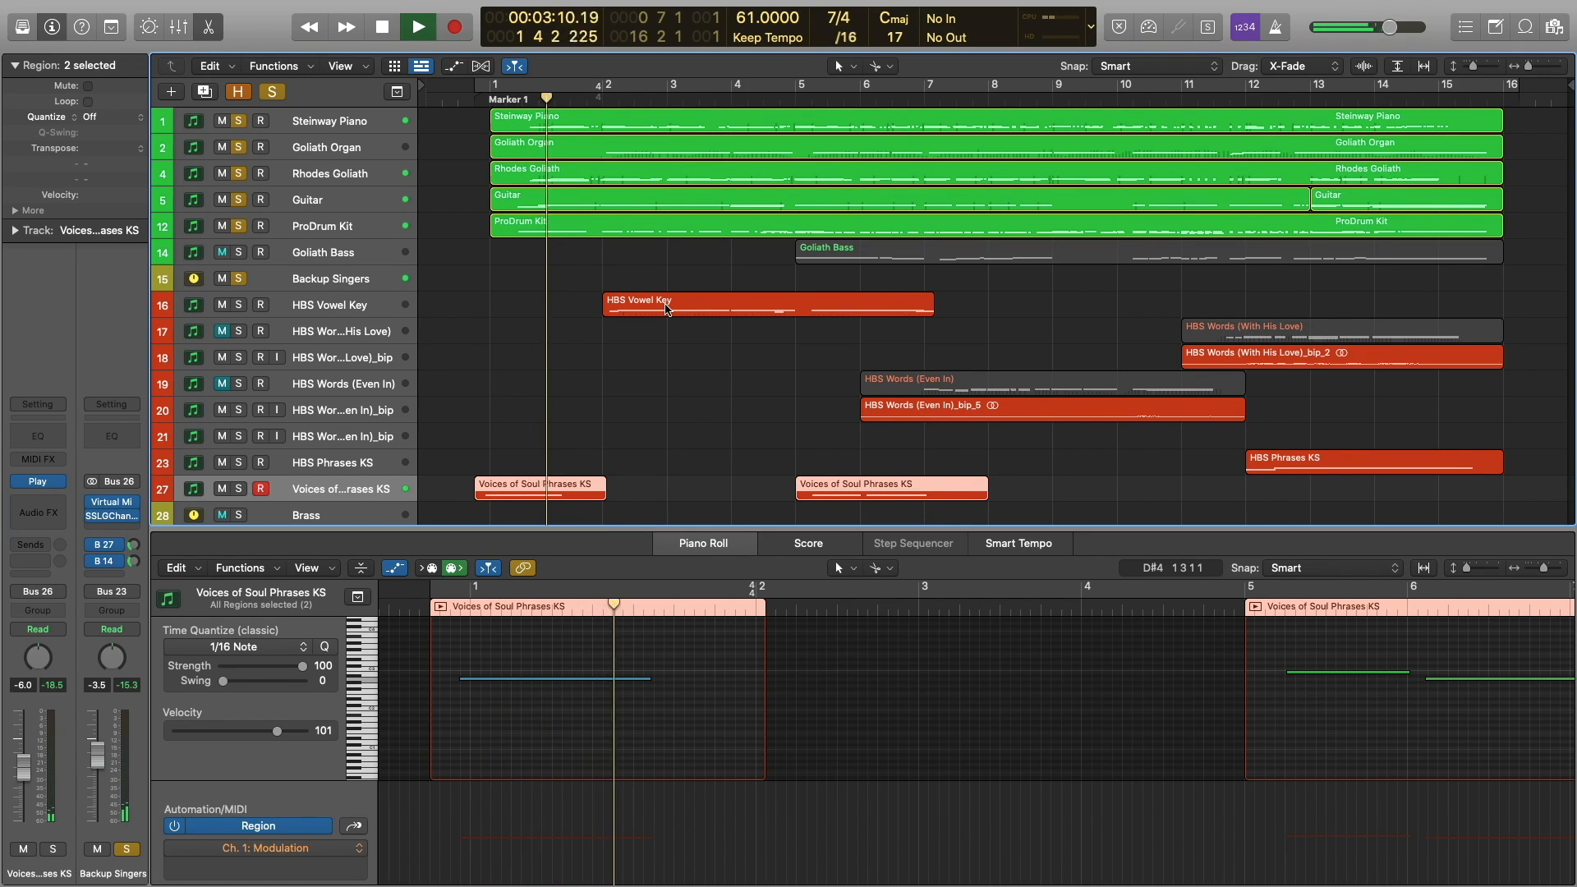
{"action": "left_click", "coordinate": [667, 314]}
{"action": "left_click", "coordinate": [359, 829]}
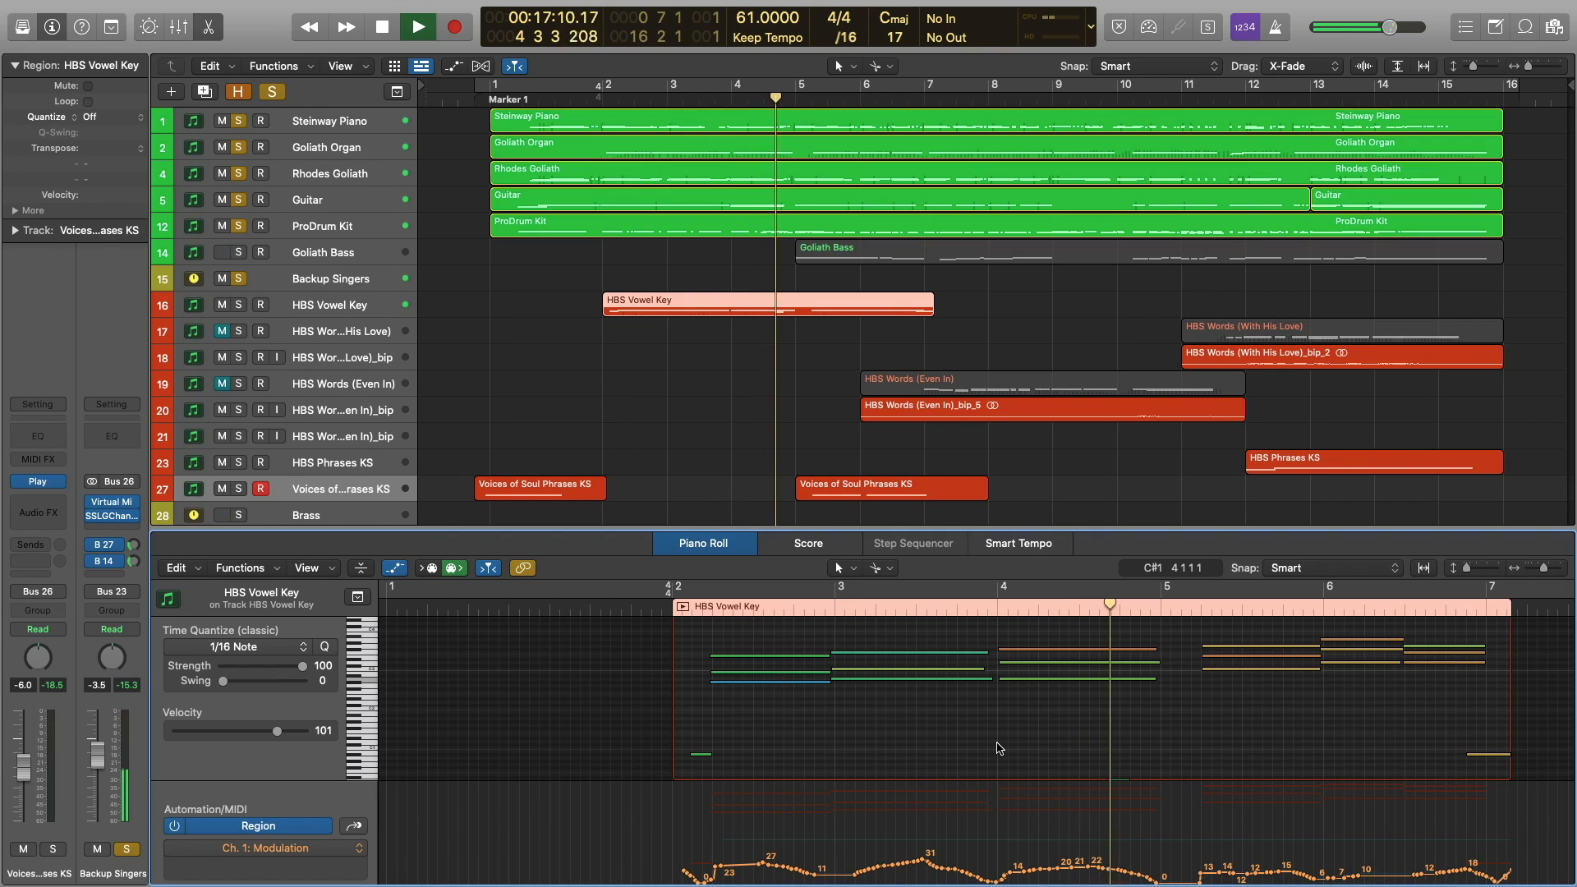
{"action": "key", "text": "space"}
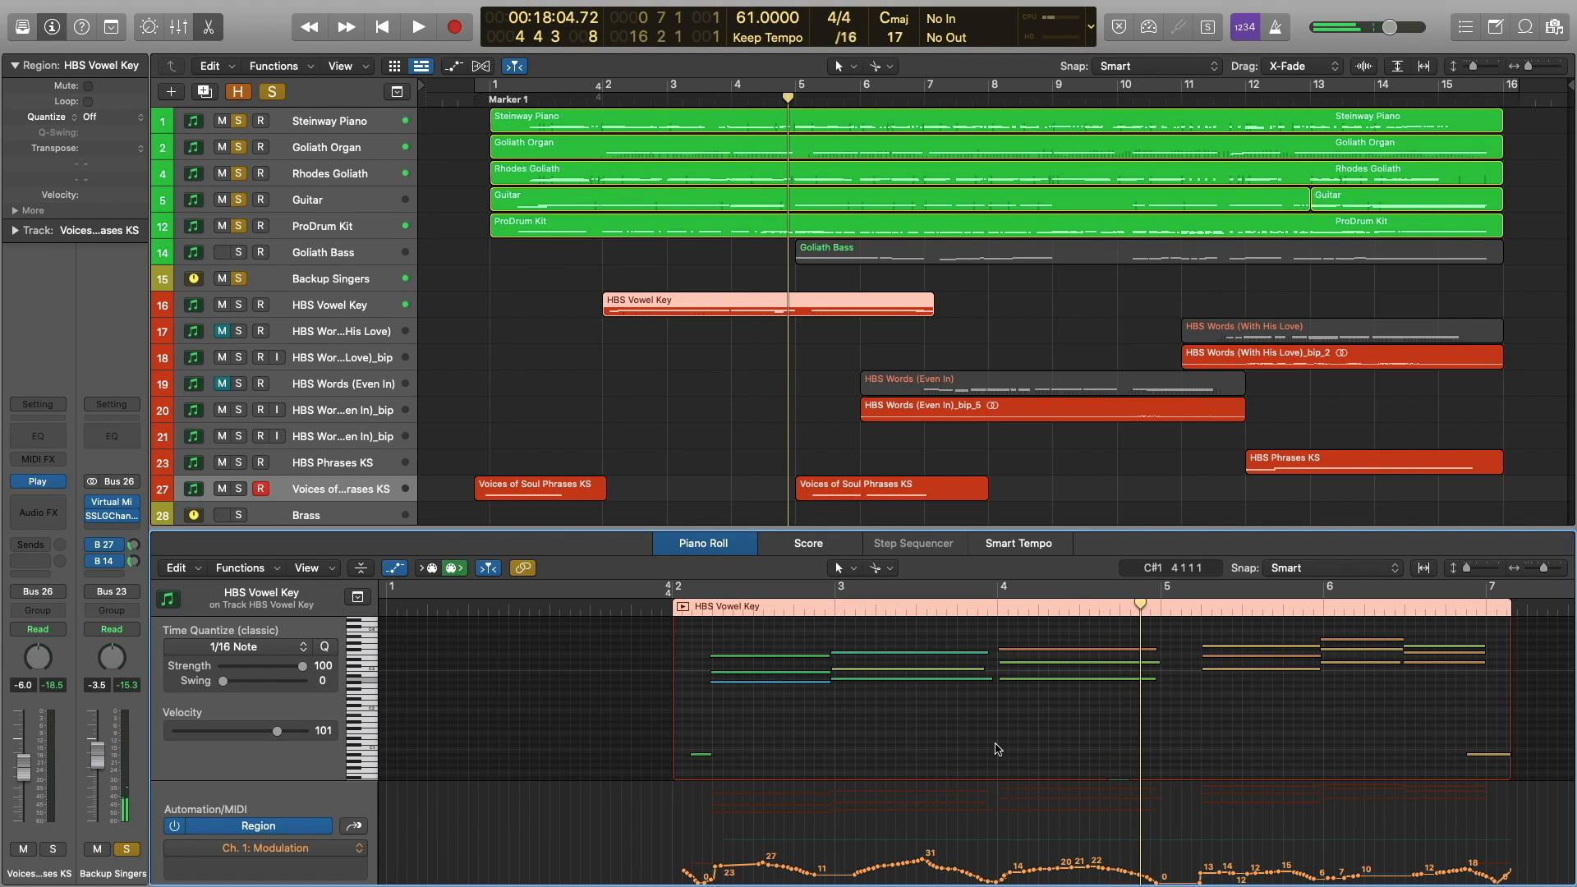
Select the HBS Vowel Key track, and play bars 2 to 4 while following the three selected brass regions' notes and modulation curves.
{"action": "left_click", "coordinate": [333, 305]}
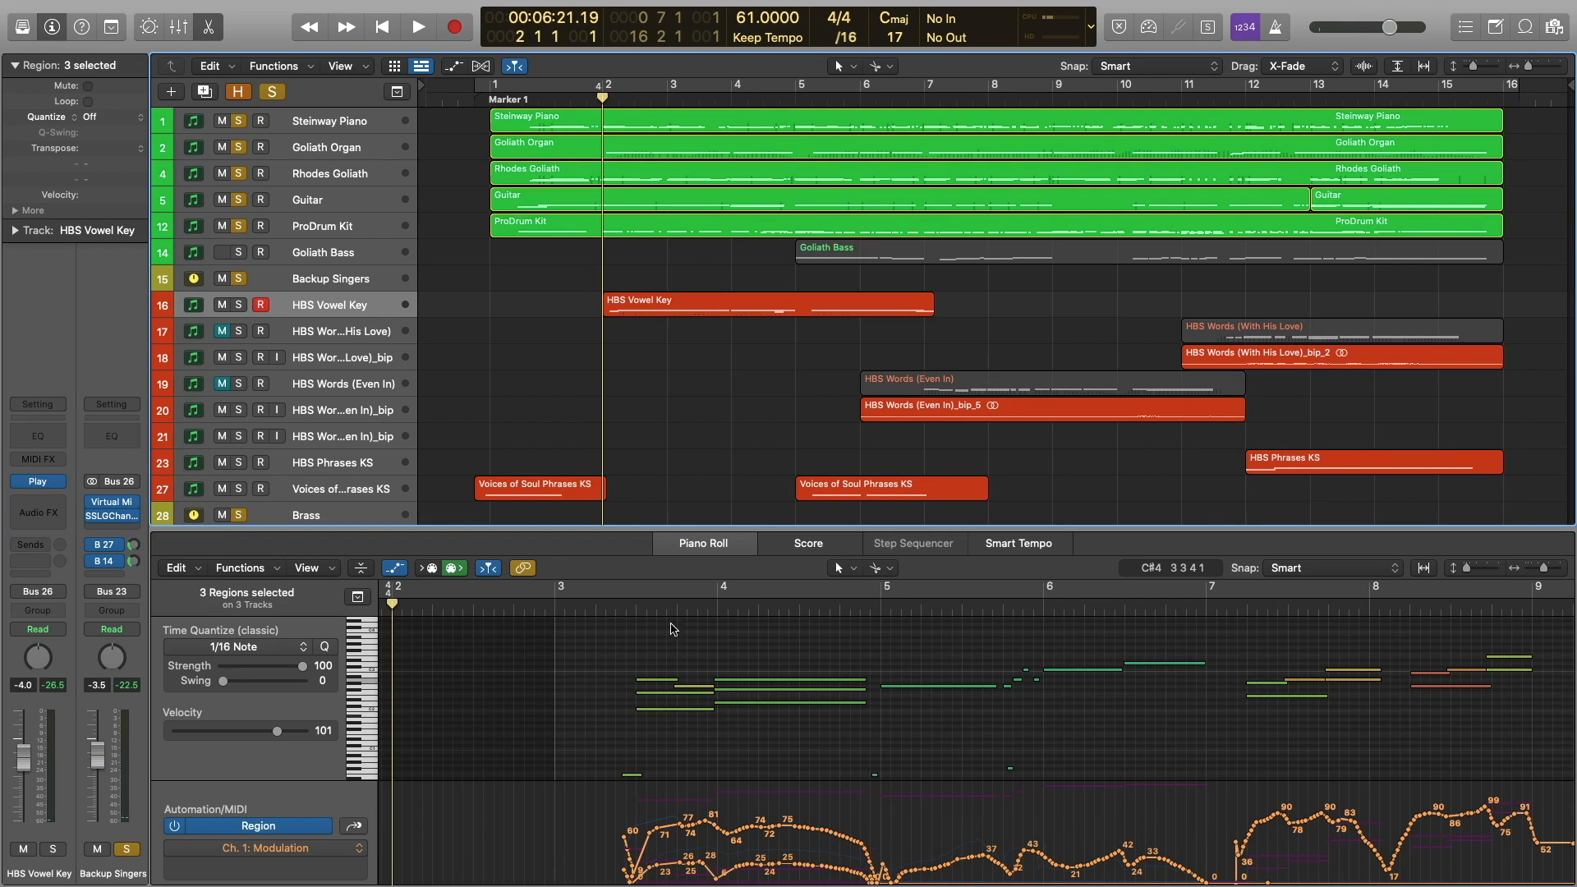
{"action": "key", "text": "space"}
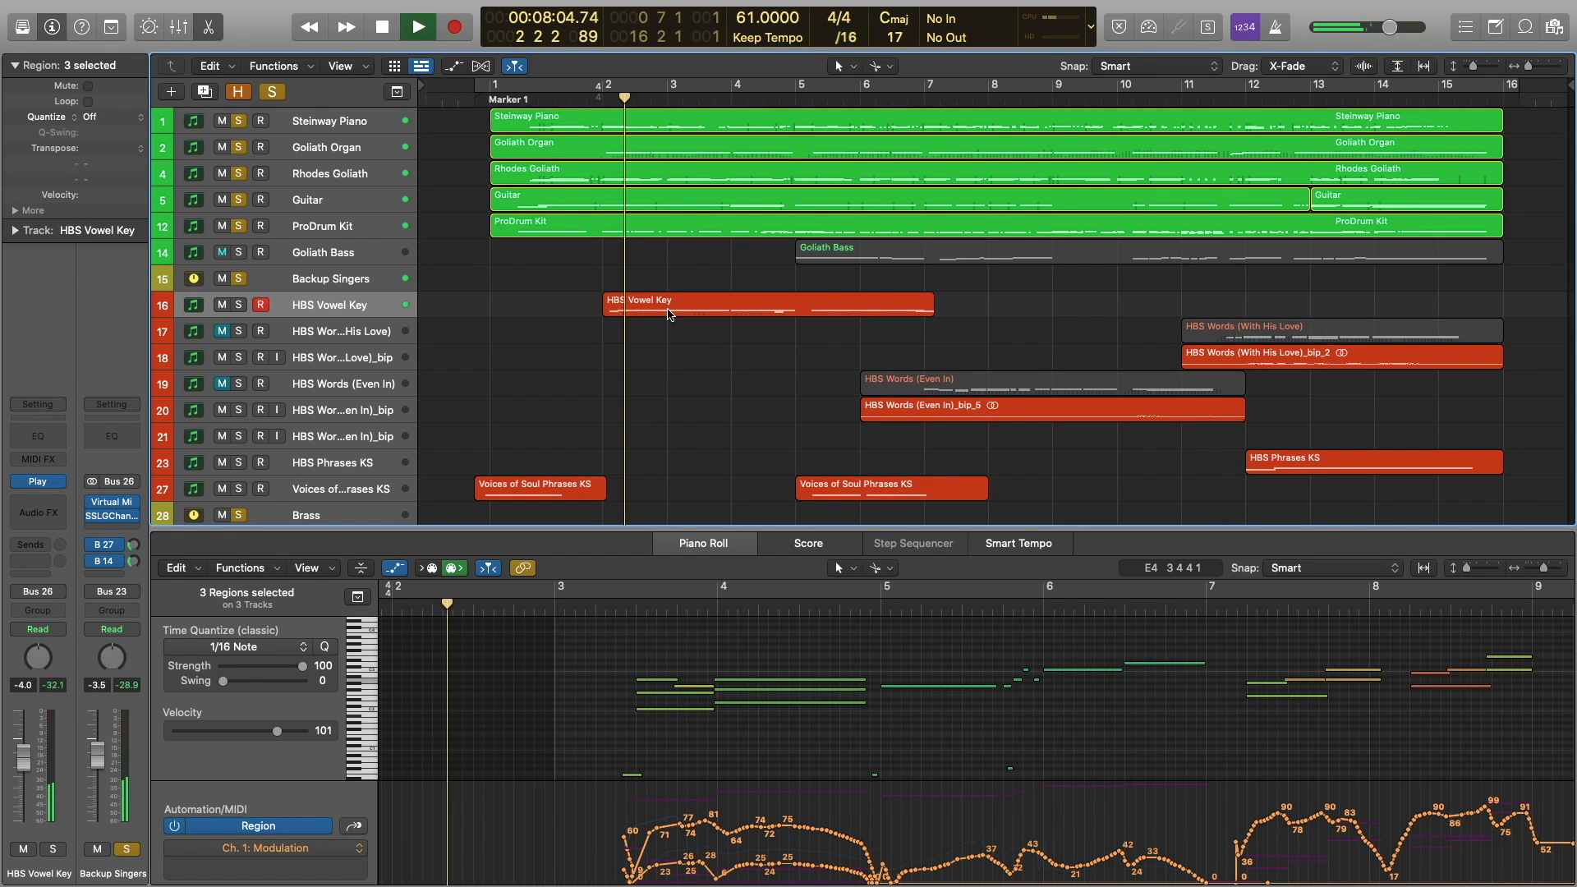
{"action": "scroll", "coordinate": [714, 644], "scroll_direction": "down", "scroll_amount": 3}
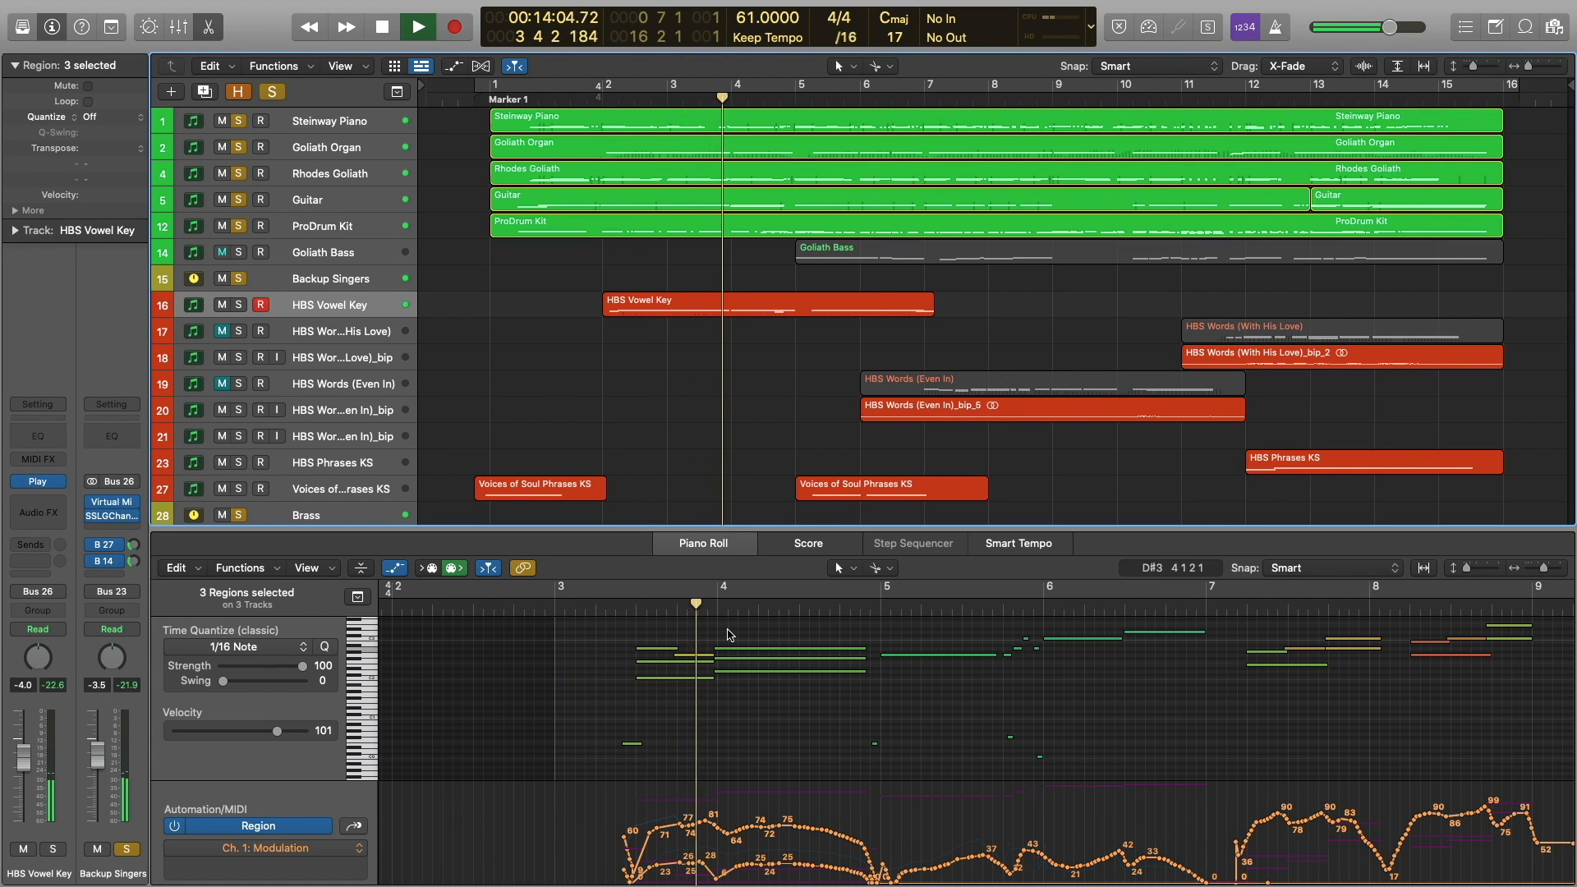
{"action": "scroll", "coordinate": [725, 642], "scroll_direction": "up", "scroll_amount": 1}
{"action": "left_click", "coordinate": [725, 646]}
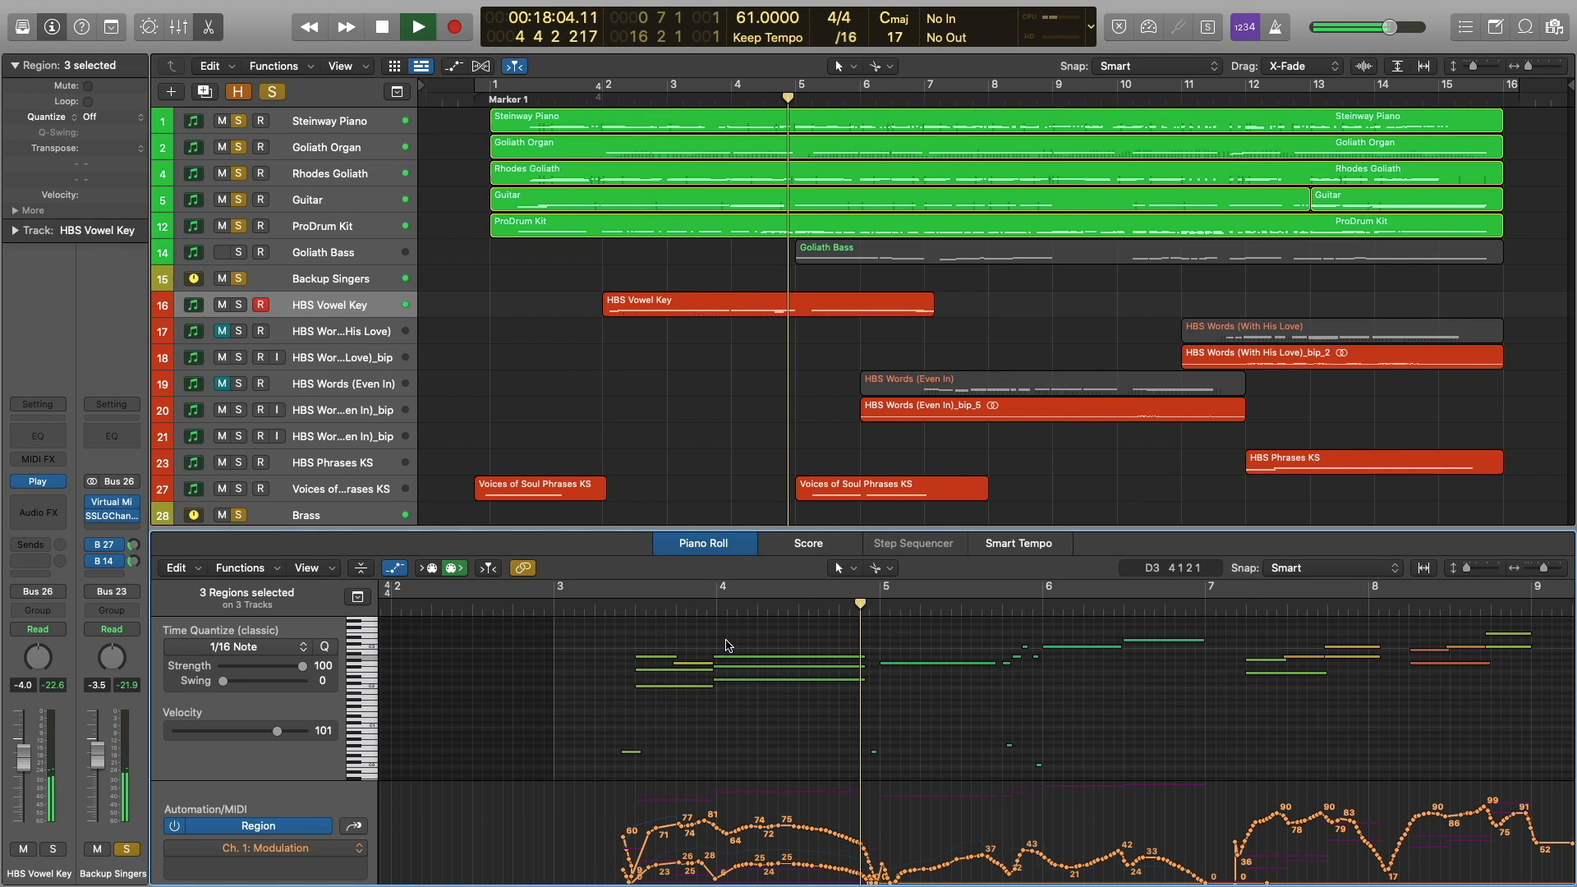
{"action": "key", "text": "space"}
Select the Legato Saxes track in the Brass stack and view its Play instrument with the HPB Legato Xfde patch.
{"action": "scroll", "coordinate": [721, 353], "scroll_direction": "down", "scroll_amount": 8}
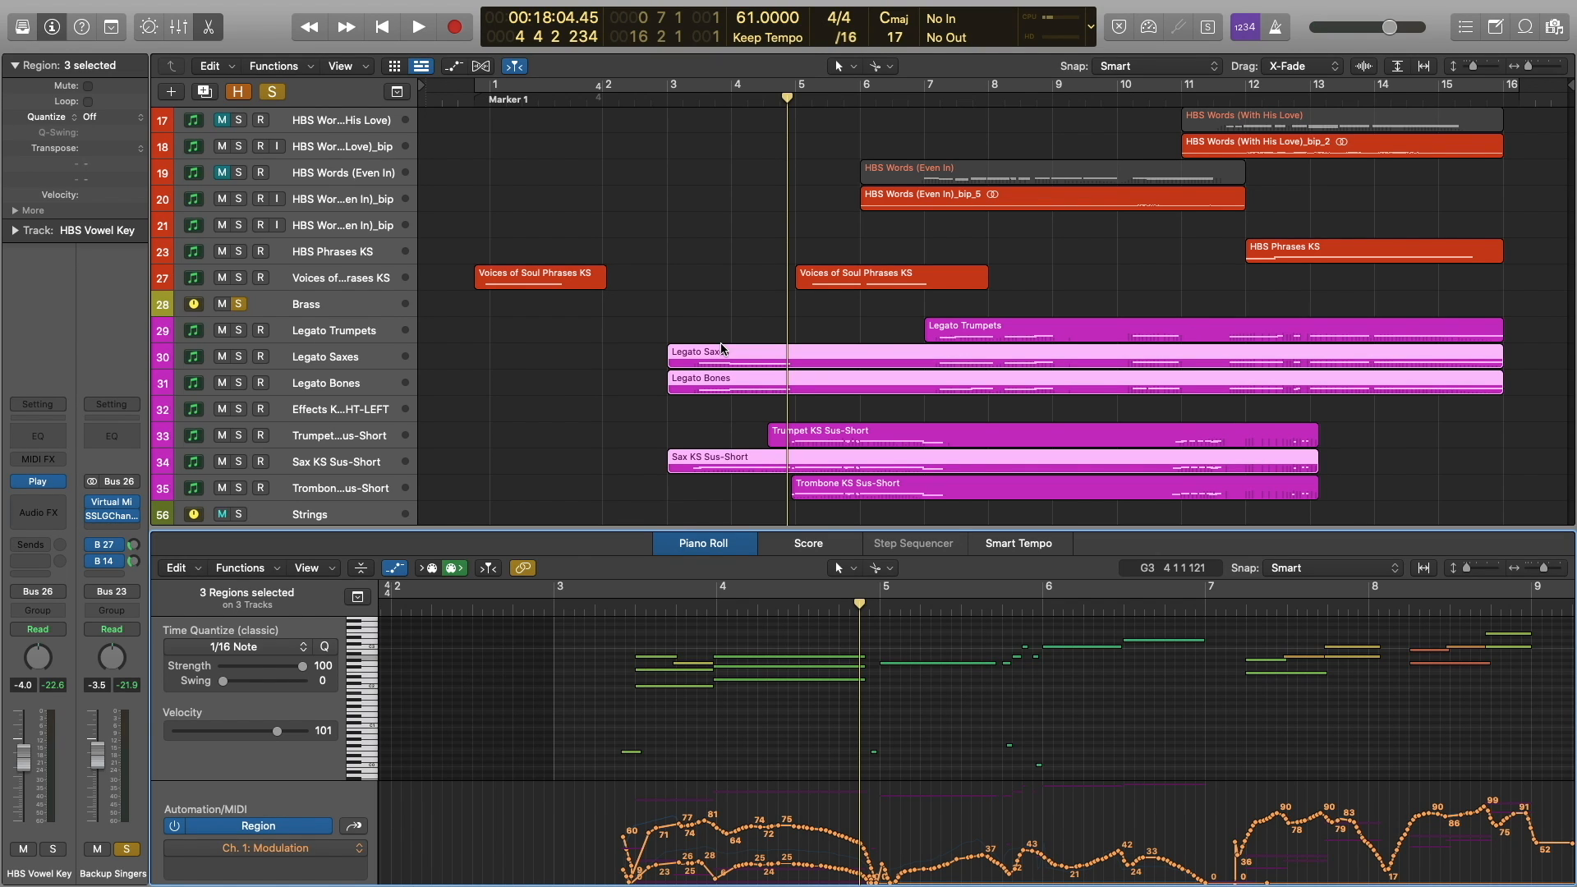
{"action": "left_click", "coordinate": [319, 358]}
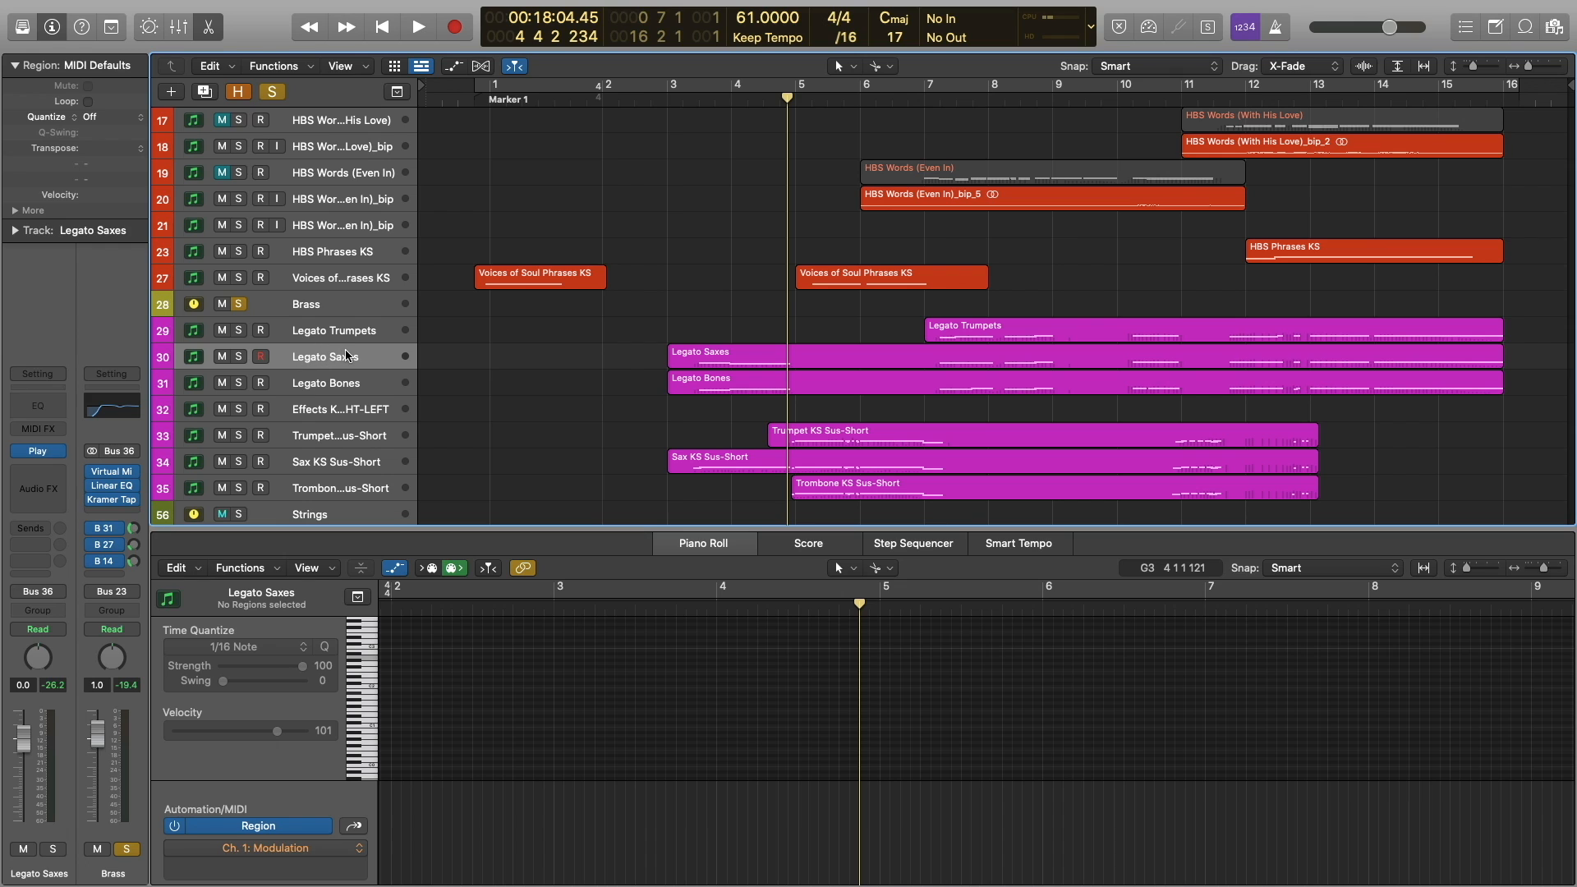
{"action": "left_click", "coordinate": [40, 452]}
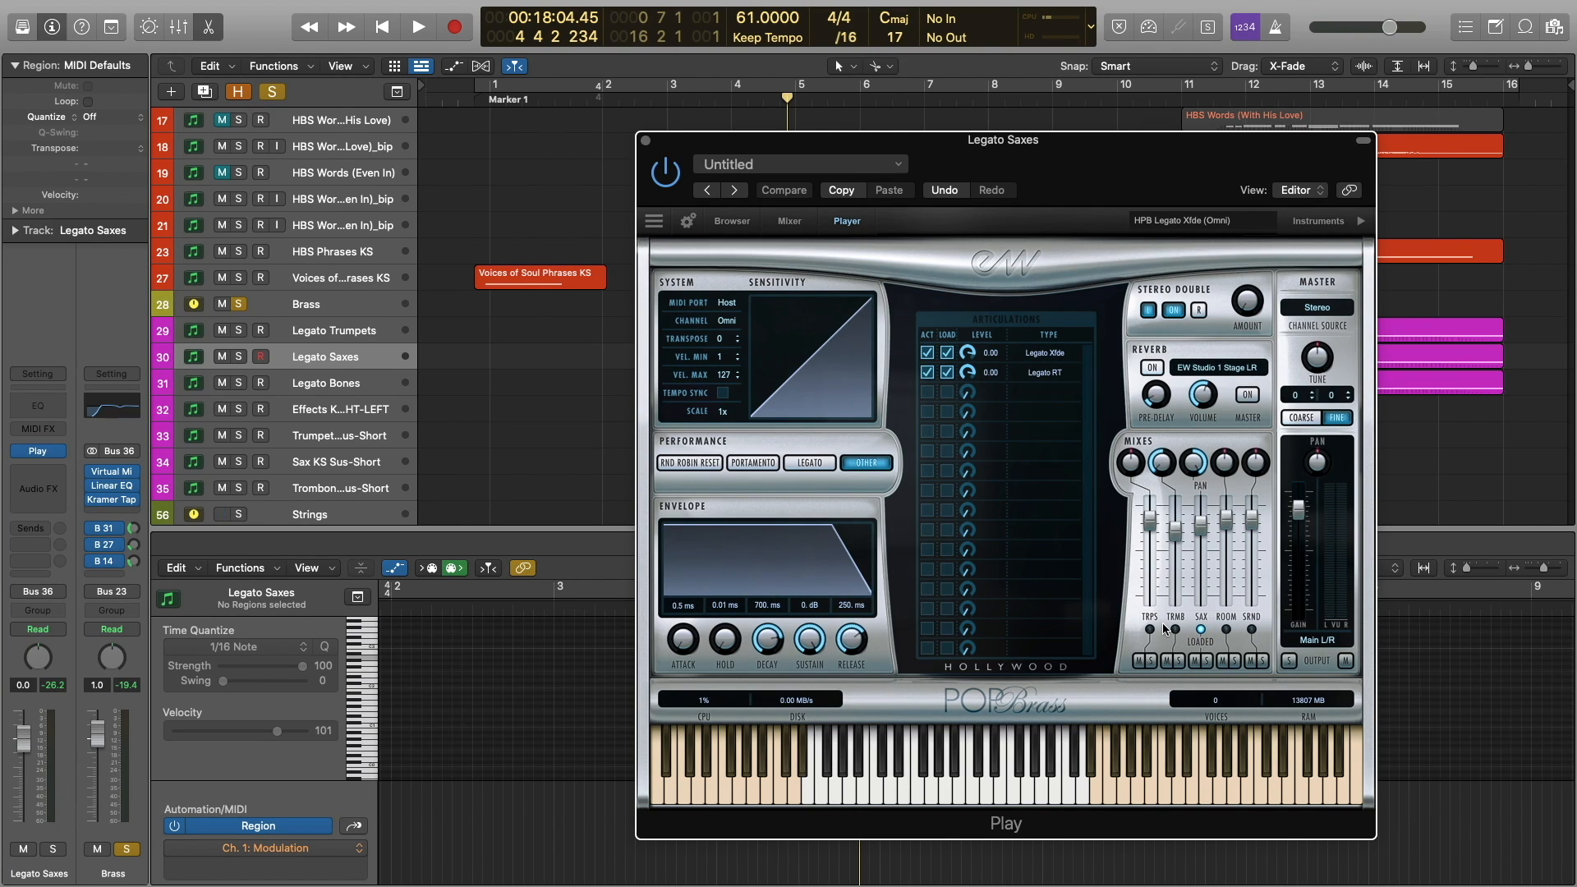
Clear all track solos and solo only the Brass stack, moving the Legato Saxes instrument window aside.
{"action": "left_click", "coordinate": [272, 91]}
{"action": "left_click_drag", "start_coordinate": [1015, 173], "coordinate": [1323, 167]}
{"action": "left_click", "coordinate": [238, 304]}
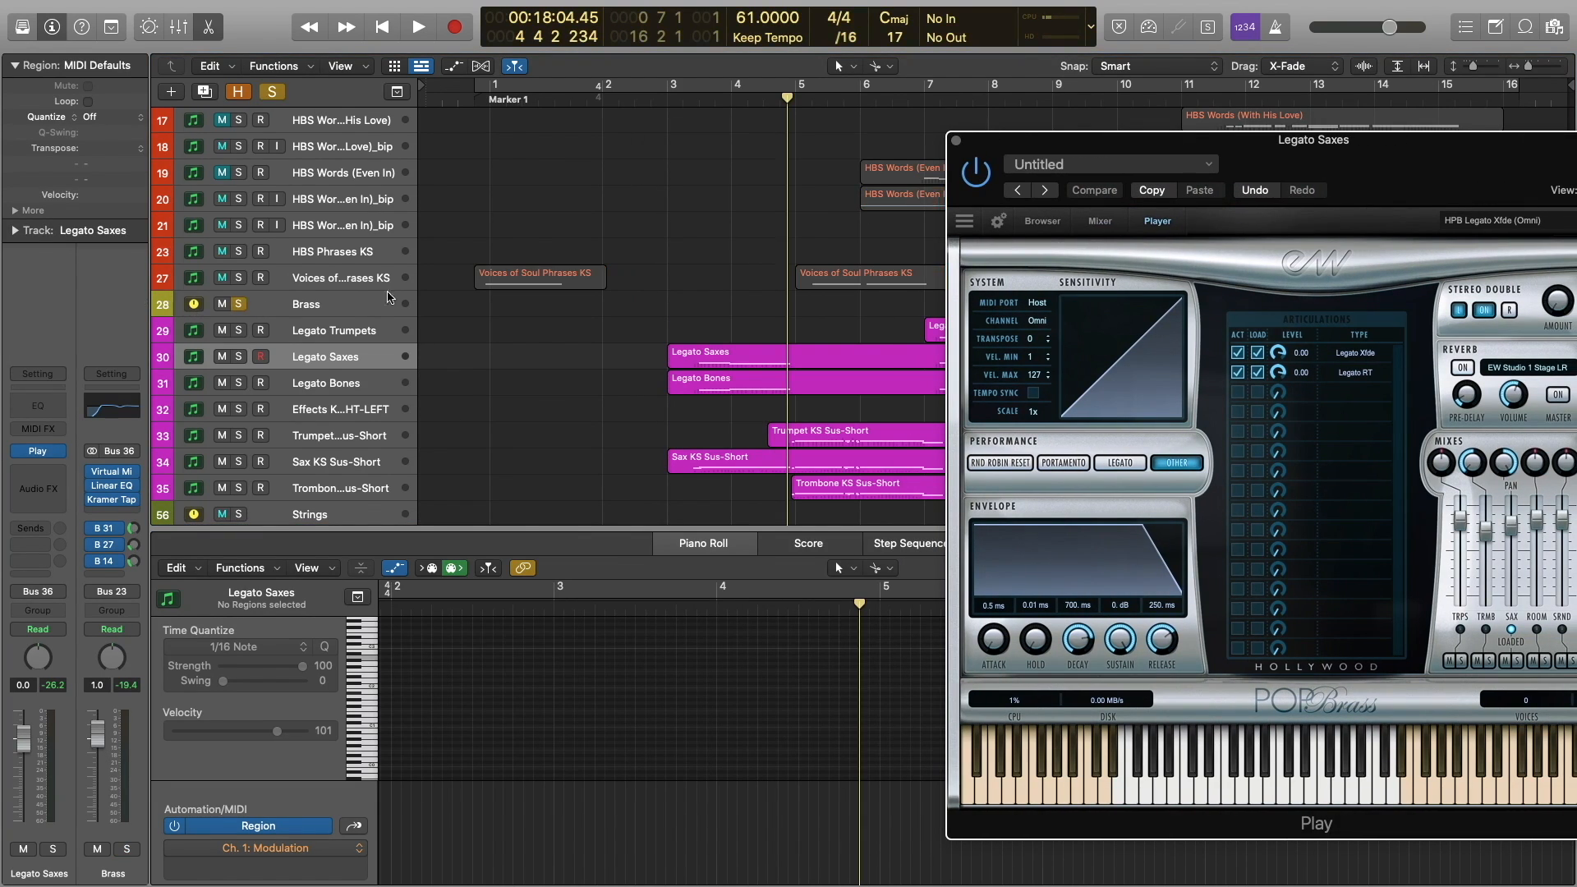
Set the playhead to beat 3 of bar 3 and play the soloed brass through bar 4.
{"action": "left_click_drag", "start_coordinate": [702, 105], "coordinate": [691, 103]}
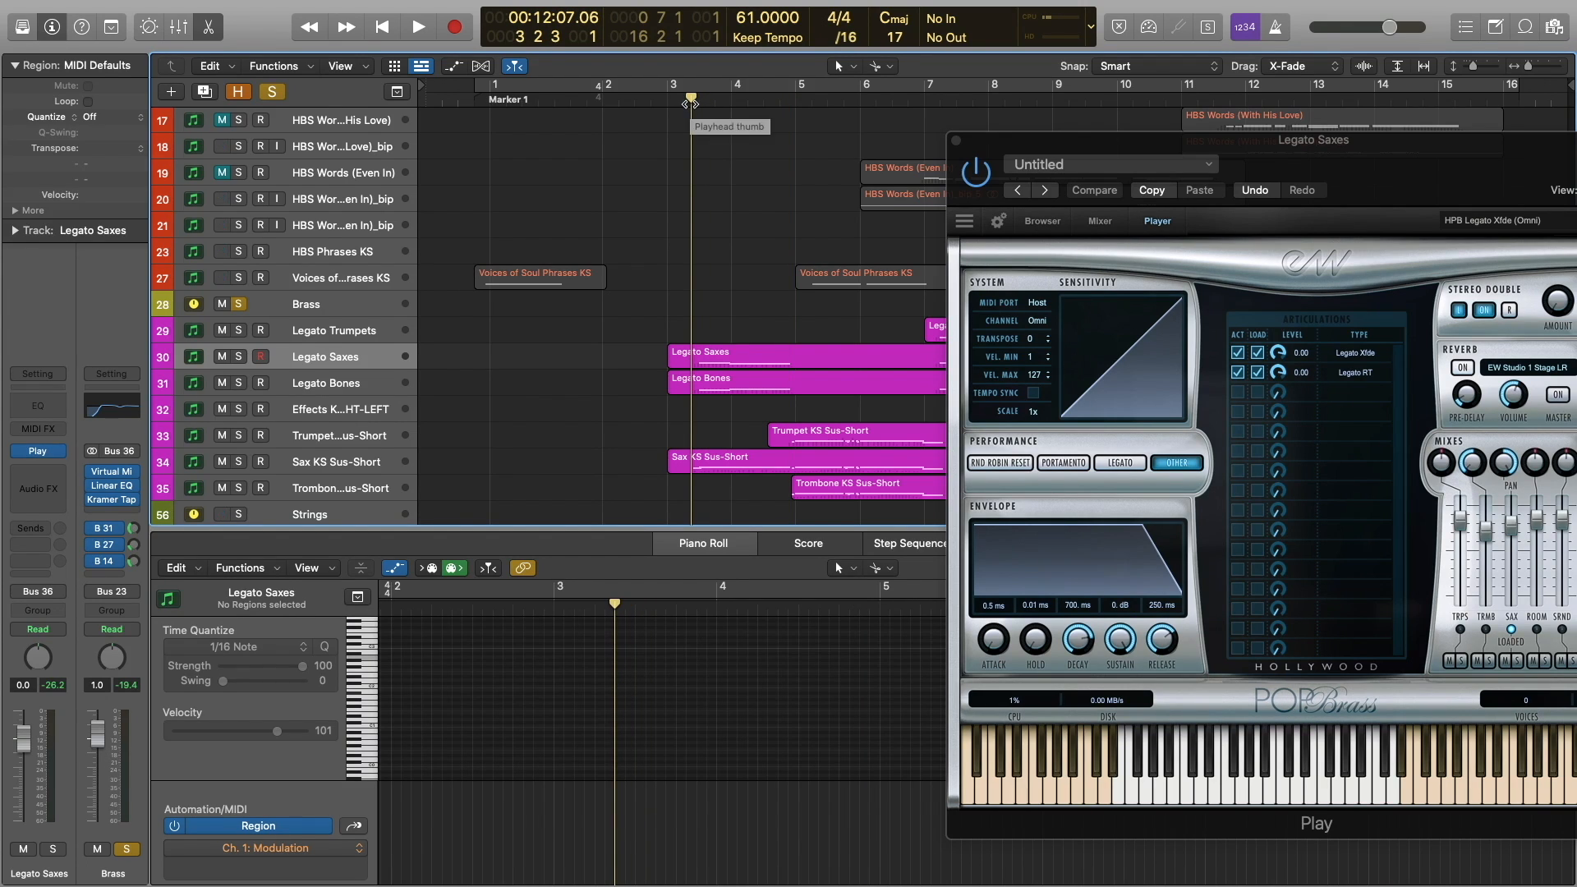
{"action": "key", "text": "space"}
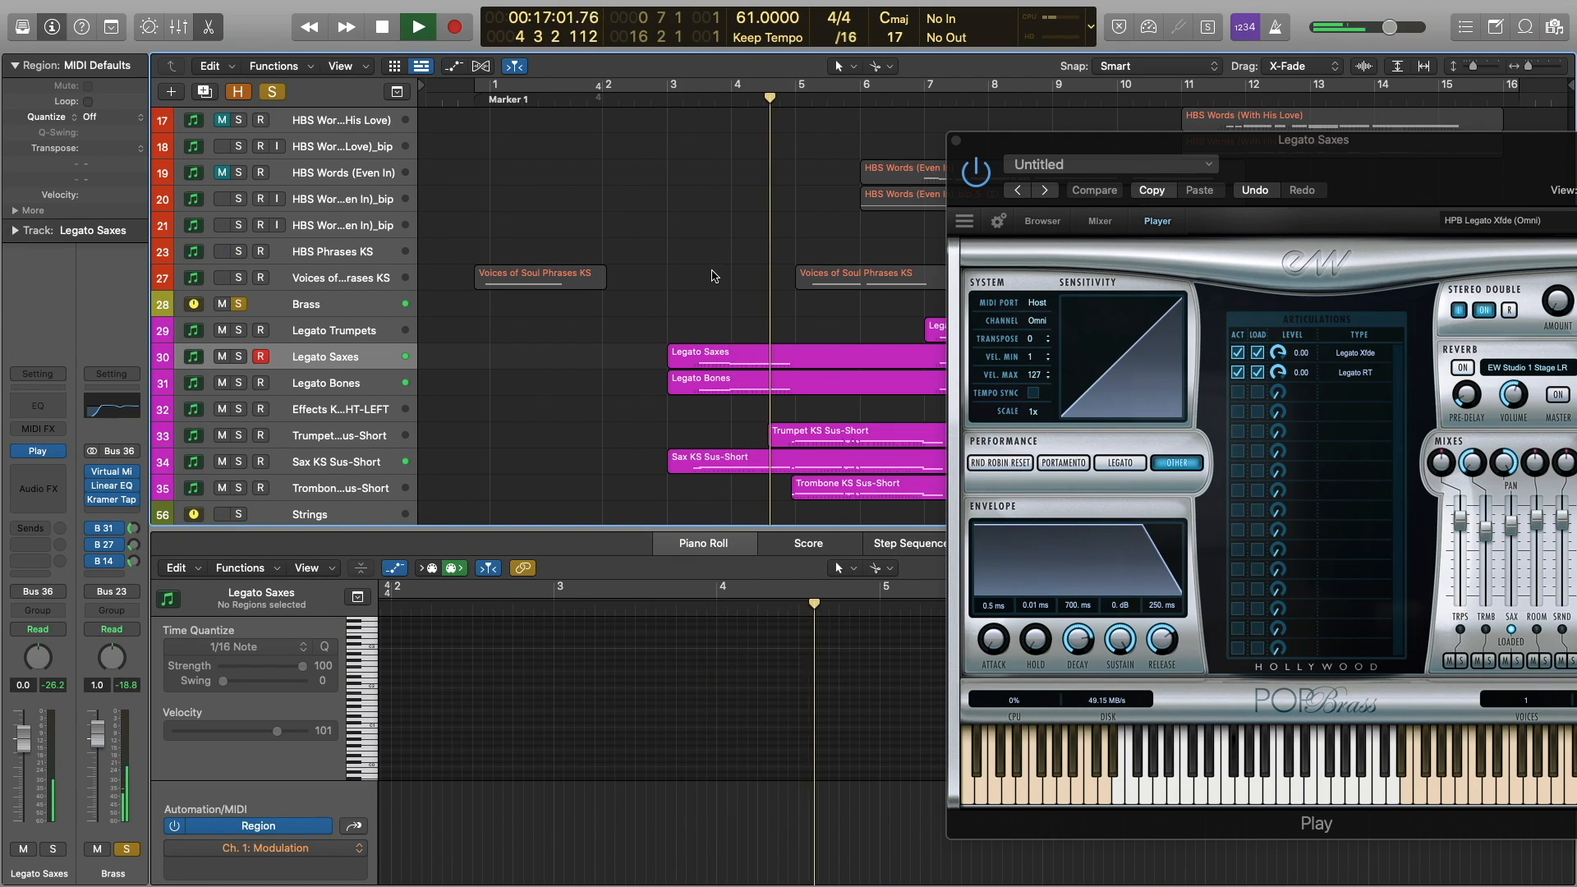
{"action": "key", "text": "space"}
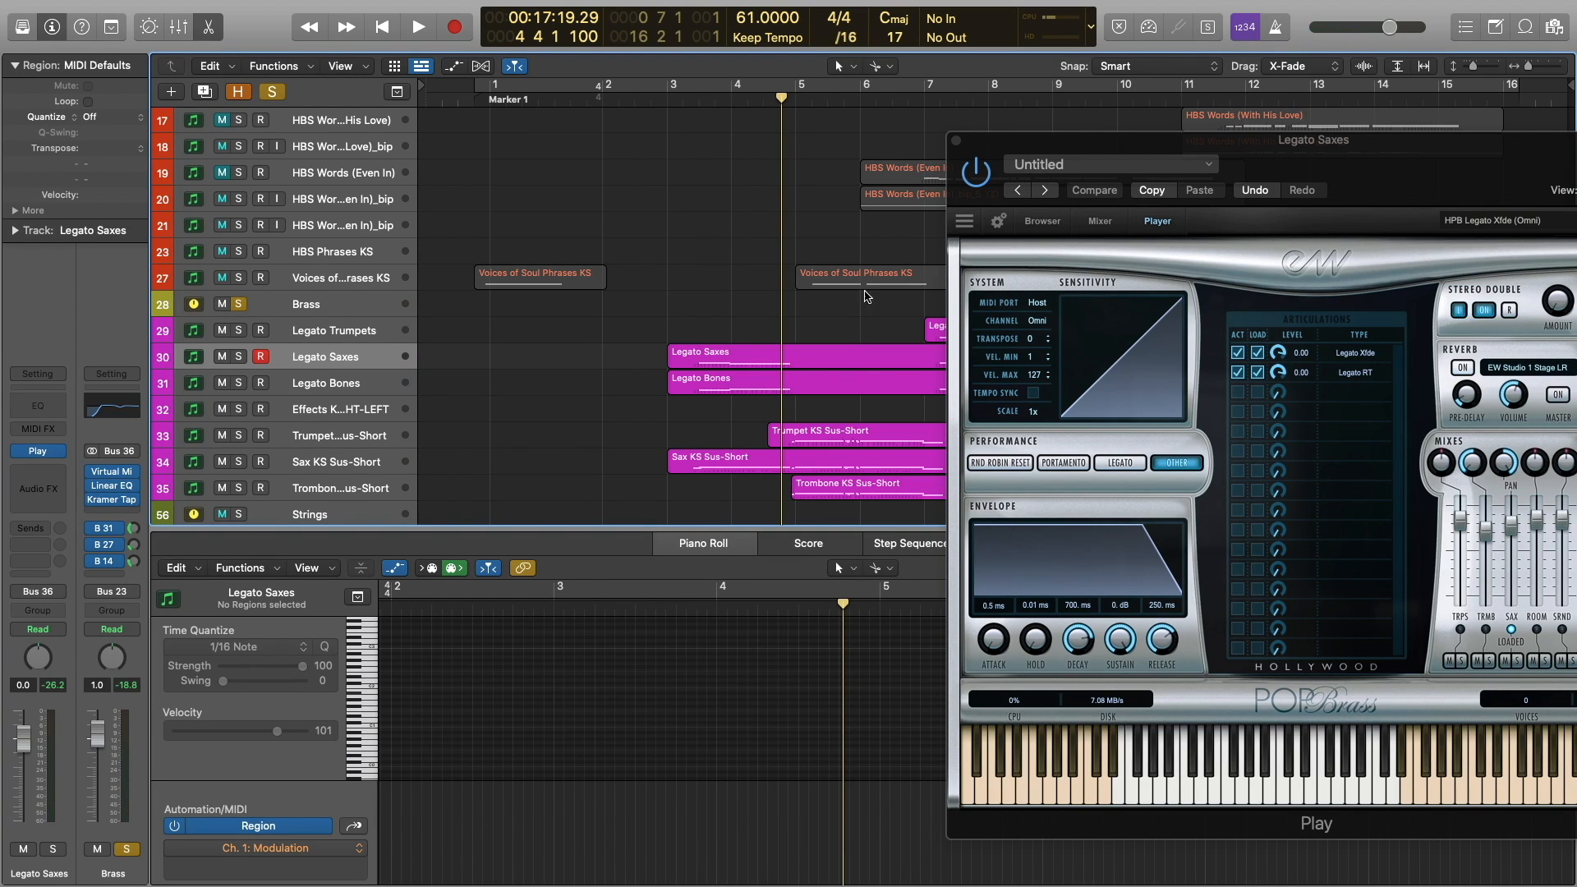
Examine the mic mixes in the Play instruments of the Legato Saxes and Legato Bones tracks, and close both windows.
{"action": "left_click_drag", "start_coordinate": [1459, 174], "coordinate": [1043, 110]}
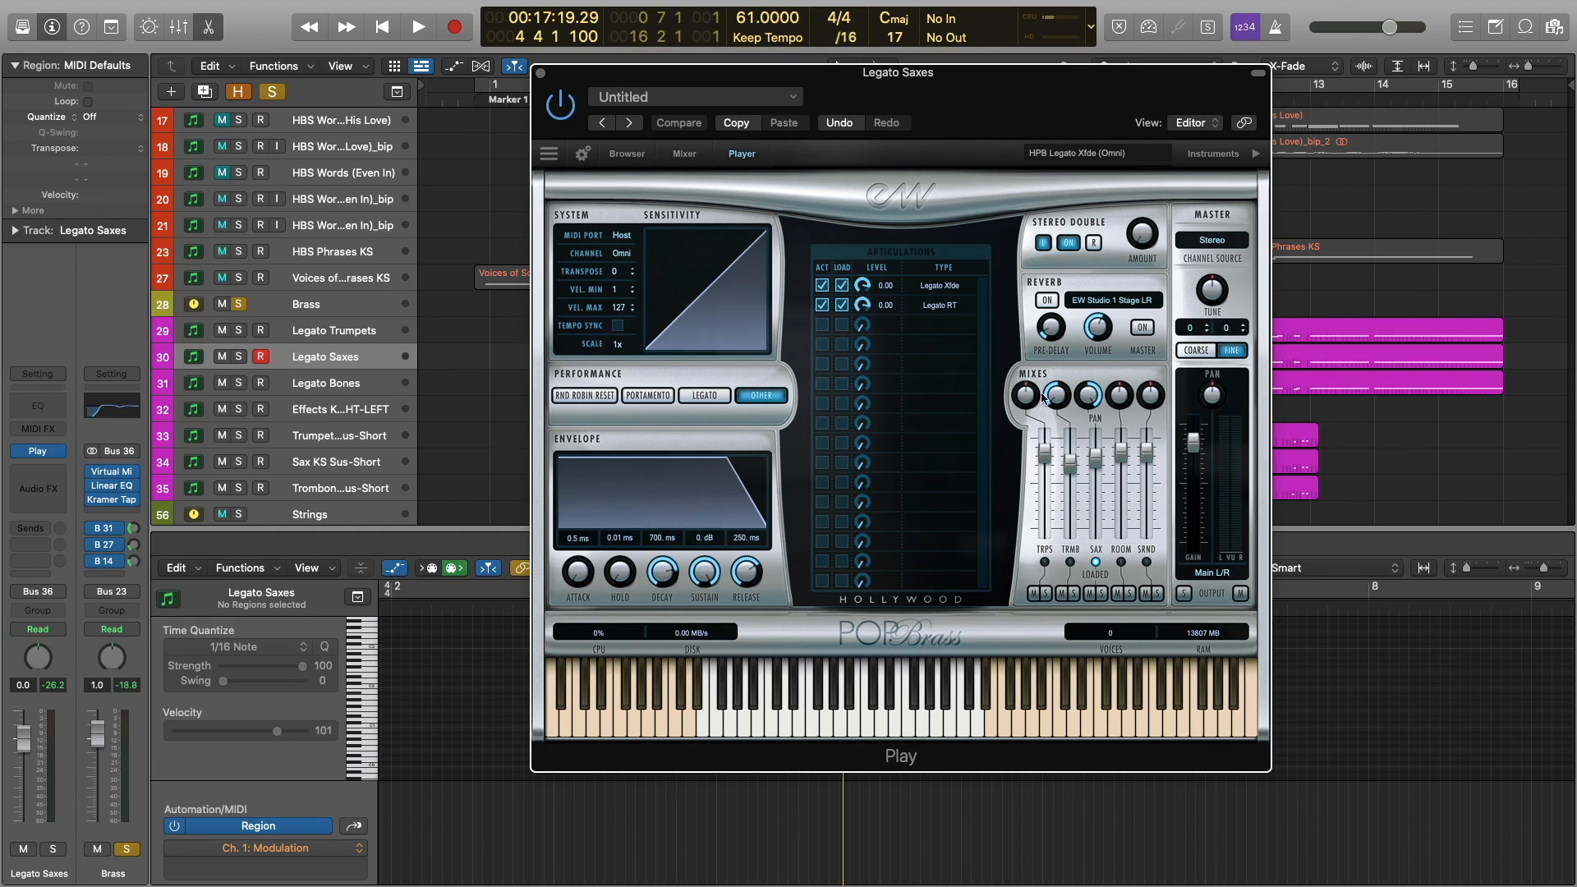
{"action": "left_click_drag", "start_coordinate": [899, 96], "coordinate": [1234, 107]}
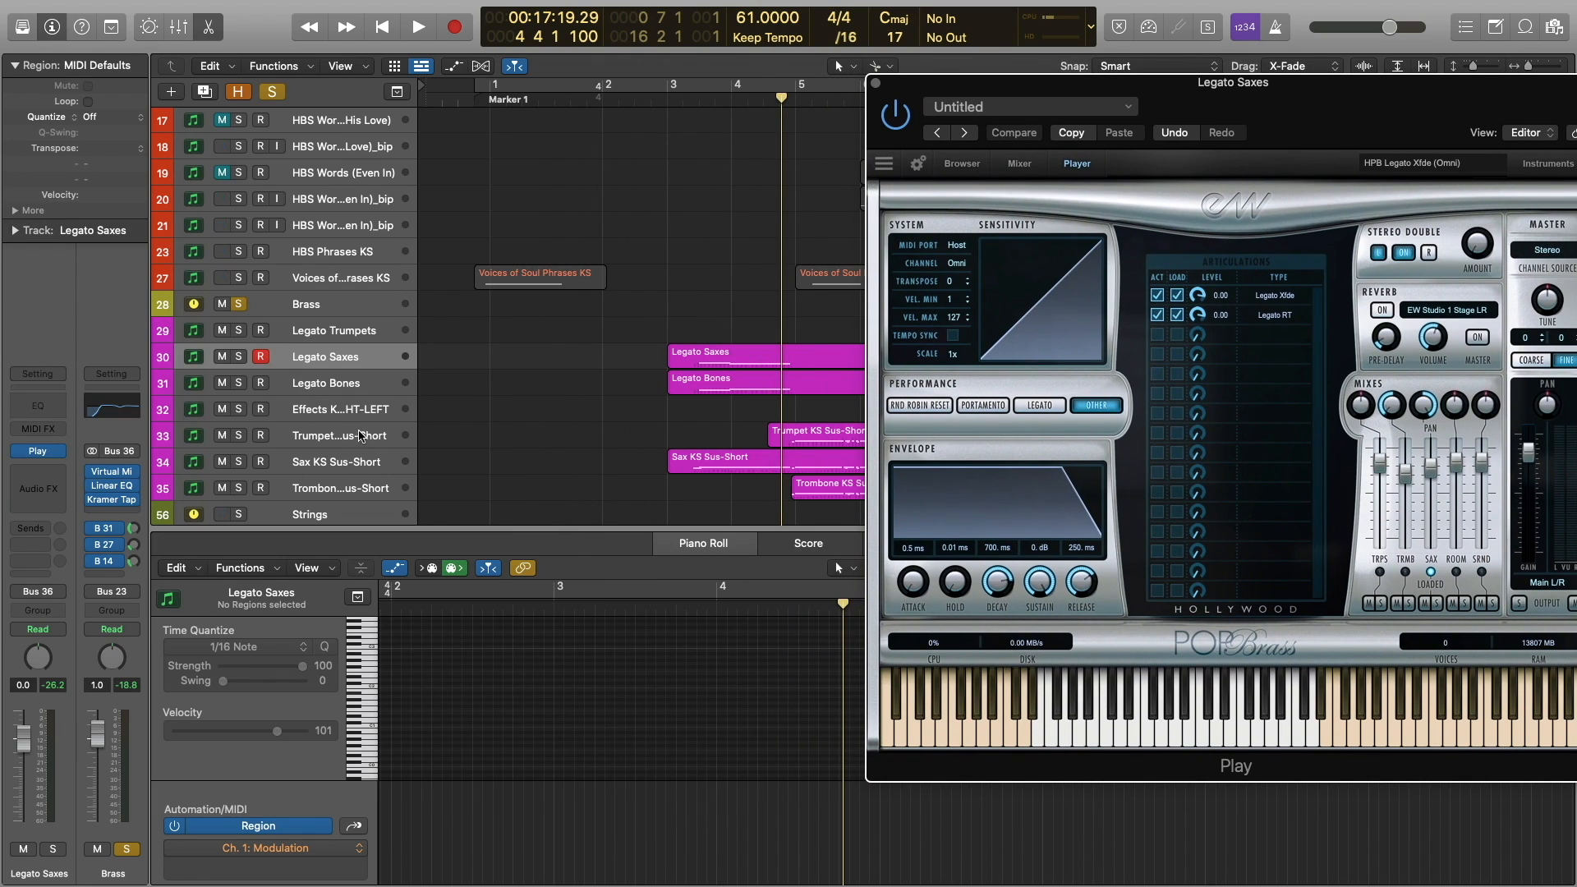
{"action": "left_click", "coordinate": [364, 390]}
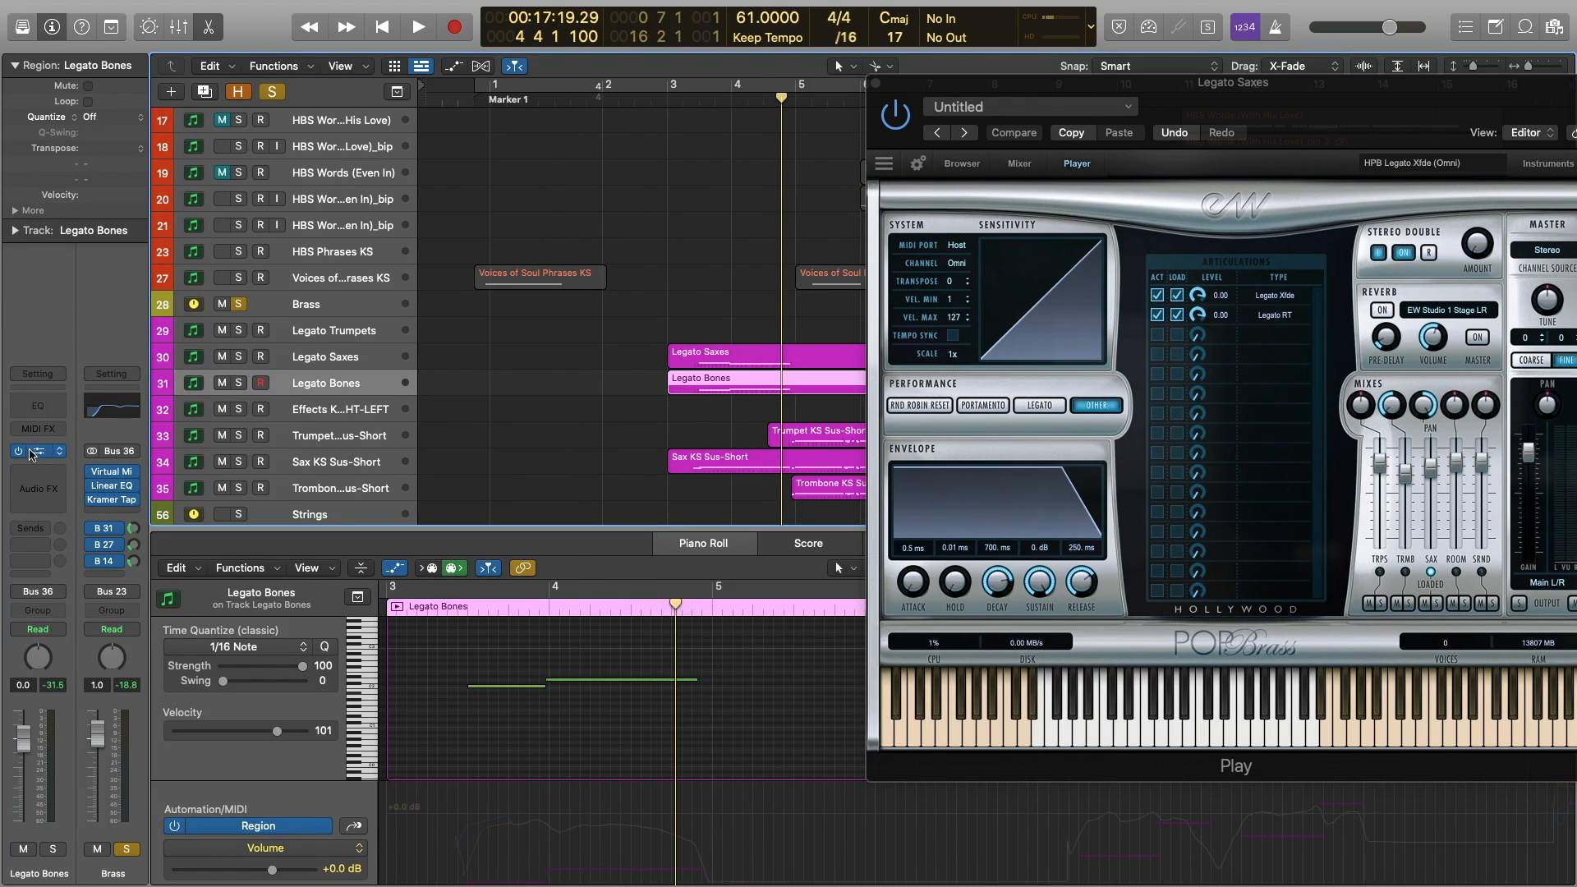
{"action": "left_click", "coordinate": [38, 451]}
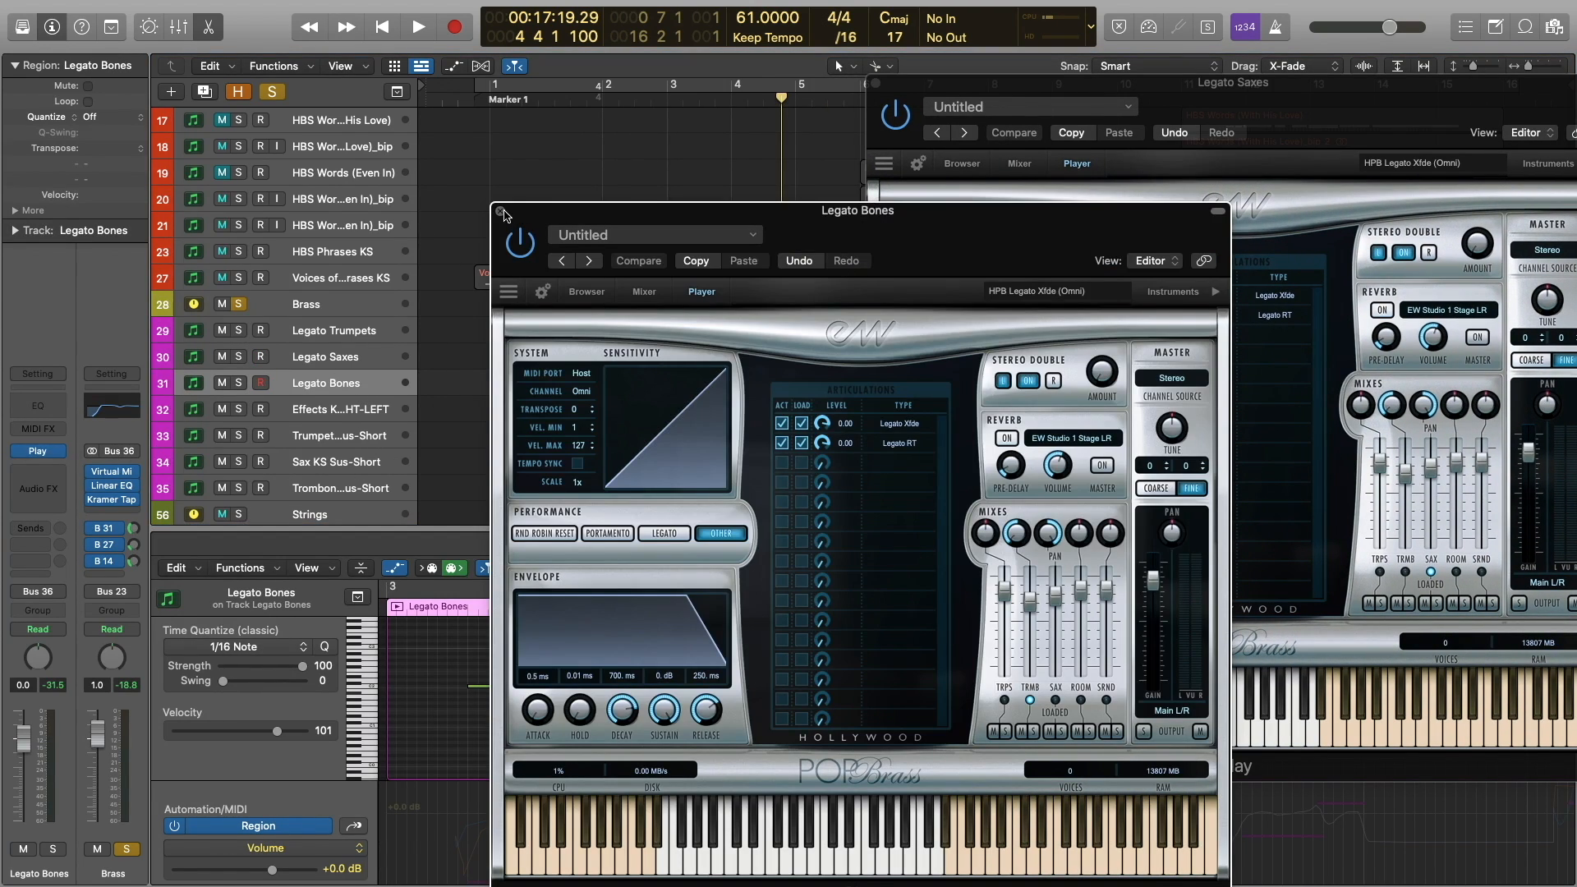
{"action": "left_click", "coordinate": [500, 212]}
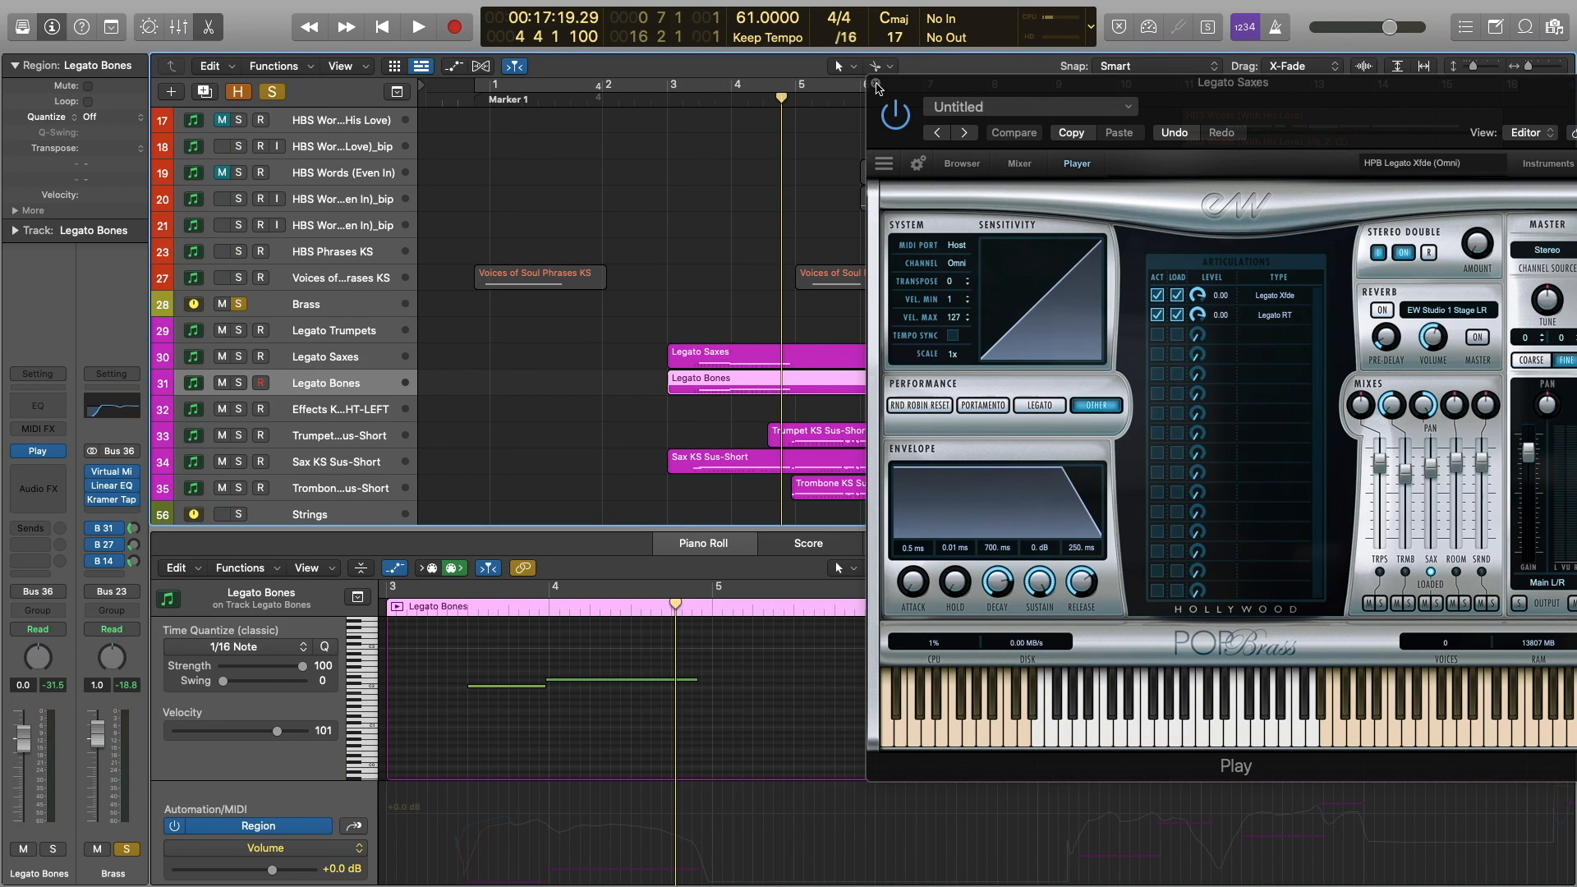
{"action": "left_click", "coordinate": [876, 83]}
Deselect all regions and shrink the Piano Roll to enlarge the tracks area so the Brass and Strings stacks fit.
{"action": "scroll", "coordinate": [515, 389], "scroll_direction": "down", "scroll_amount": 1}
{"action": "left_click", "coordinate": [499, 395]}
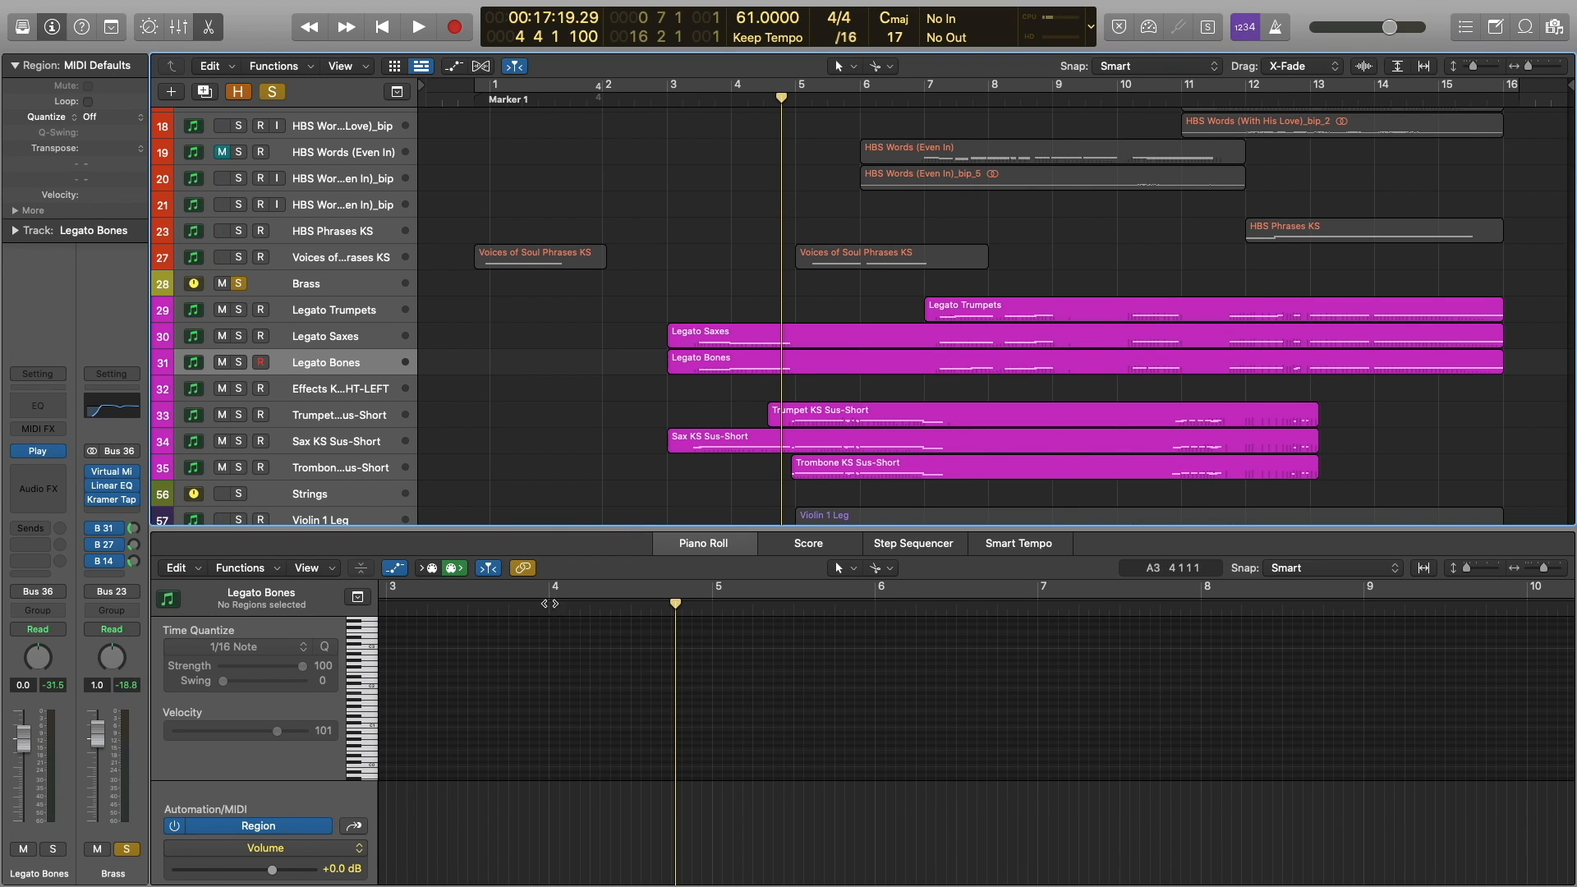
{"action": "left_click_drag", "start_coordinate": [549, 529], "coordinate": [552, 765]}
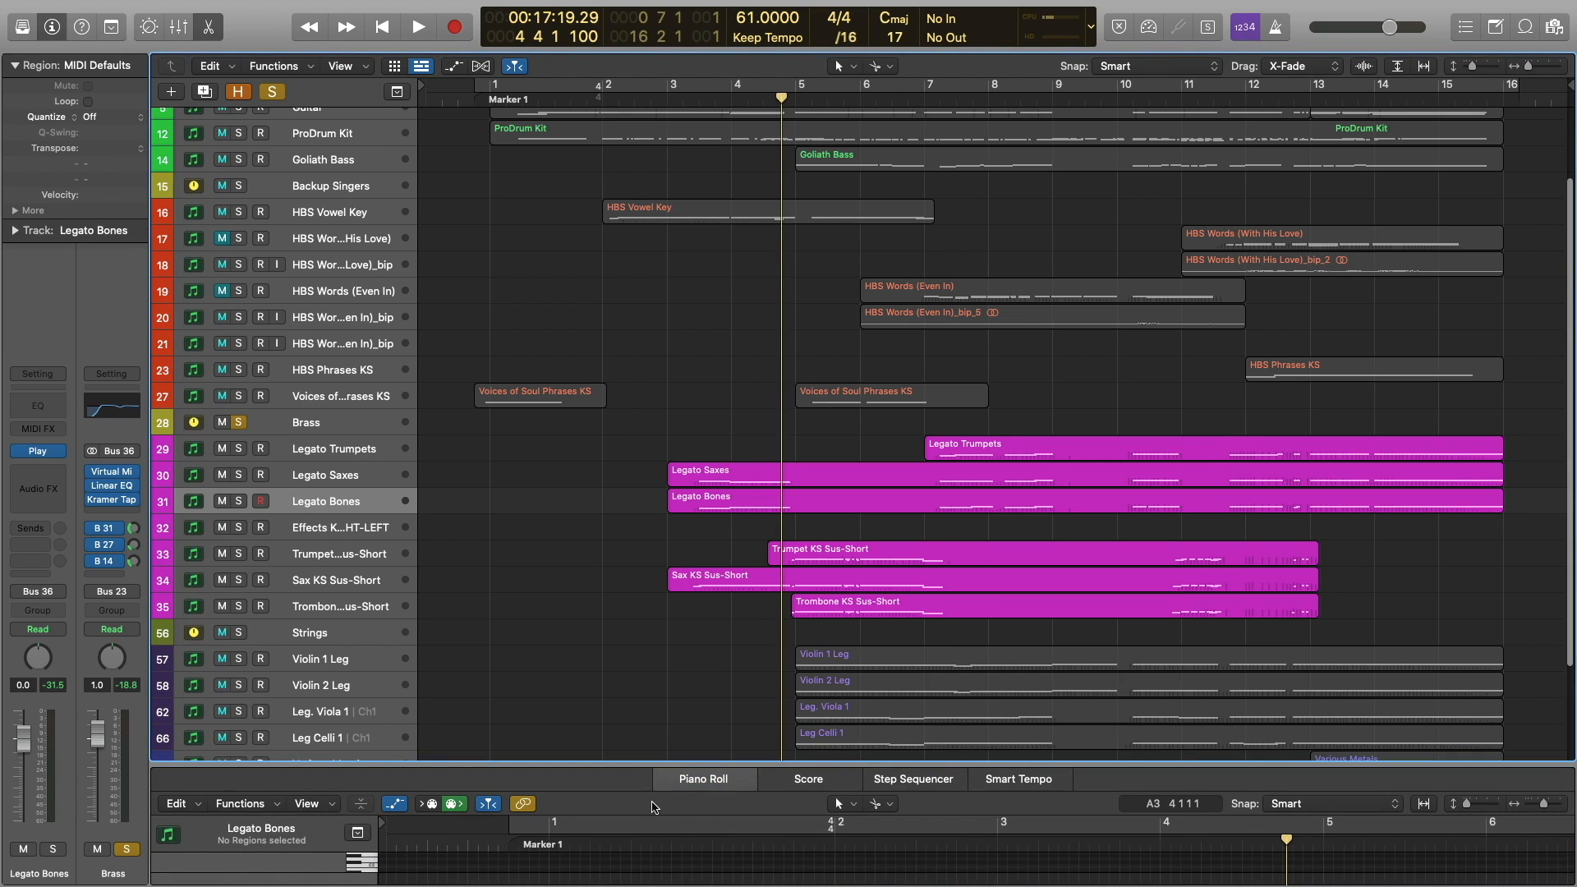
Collapse the Piano Roll to give the tracks area full height and turn off the Brass stack's solo.
{"action": "left_click_drag", "start_coordinate": [648, 764], "coordinate": [775, 884]}
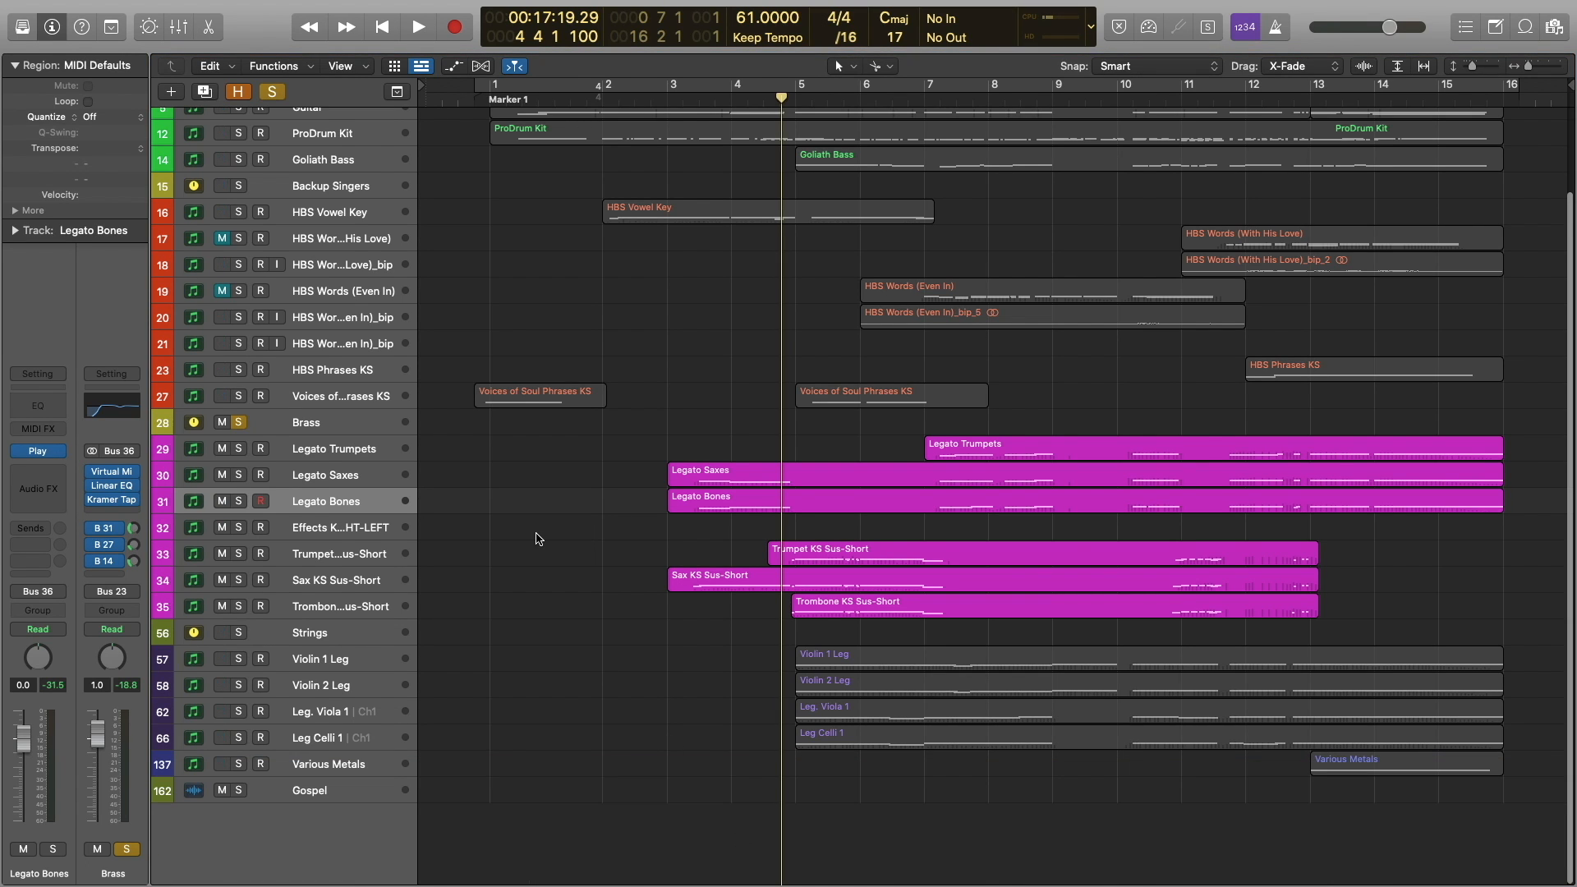
{"action": "scroll", "coordinate": [551, 536], "scroll_direction": "up", "scroll_amount": 3}
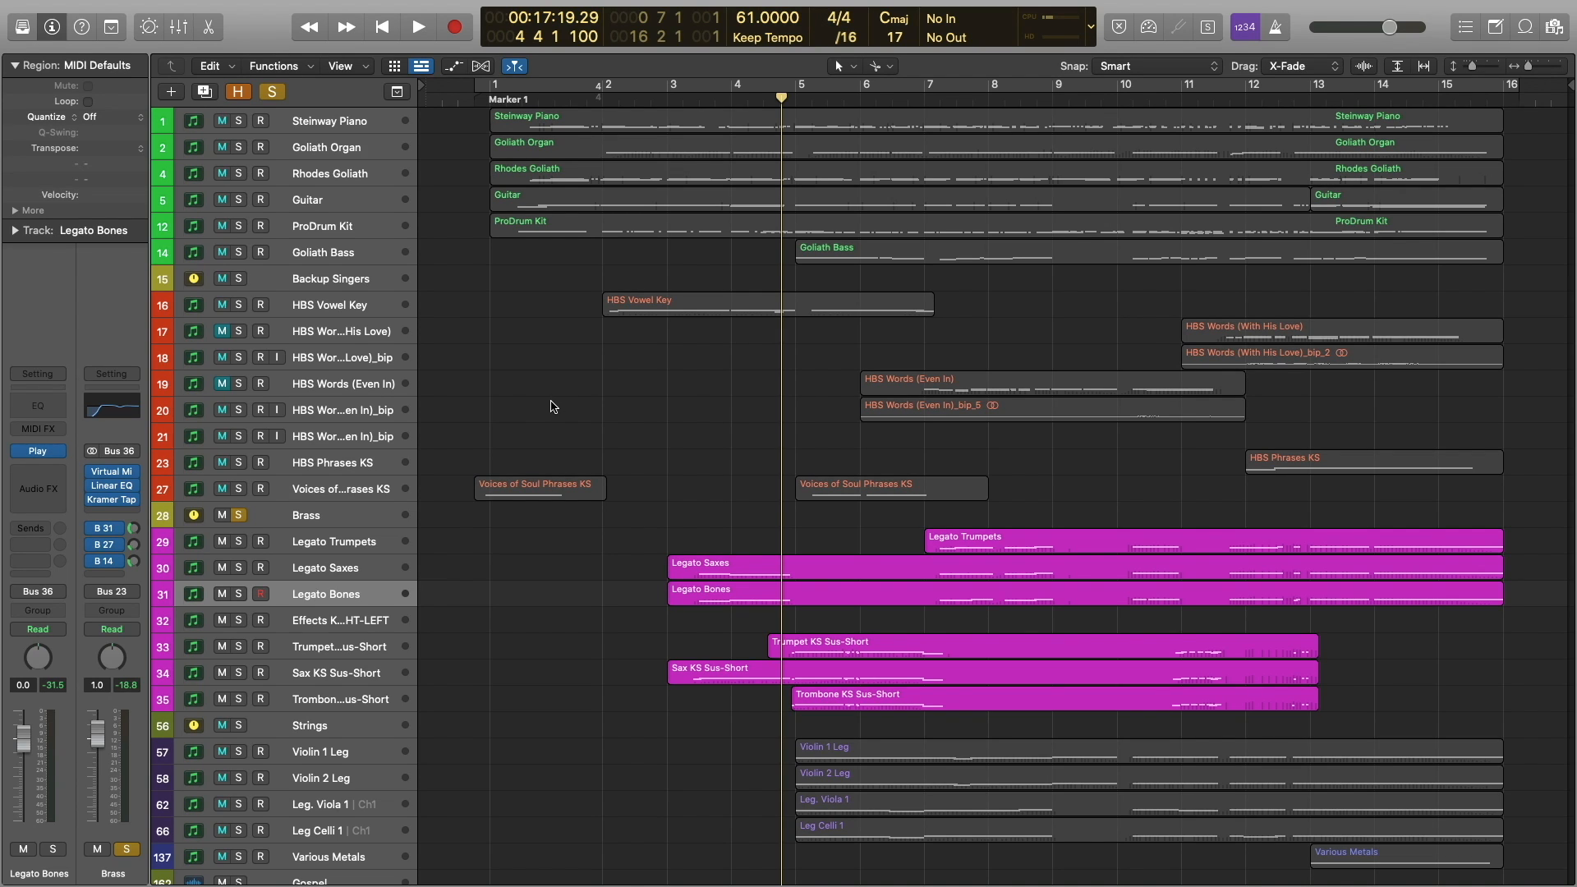
{"action": "left_click", "coordinate": [239, 516]}
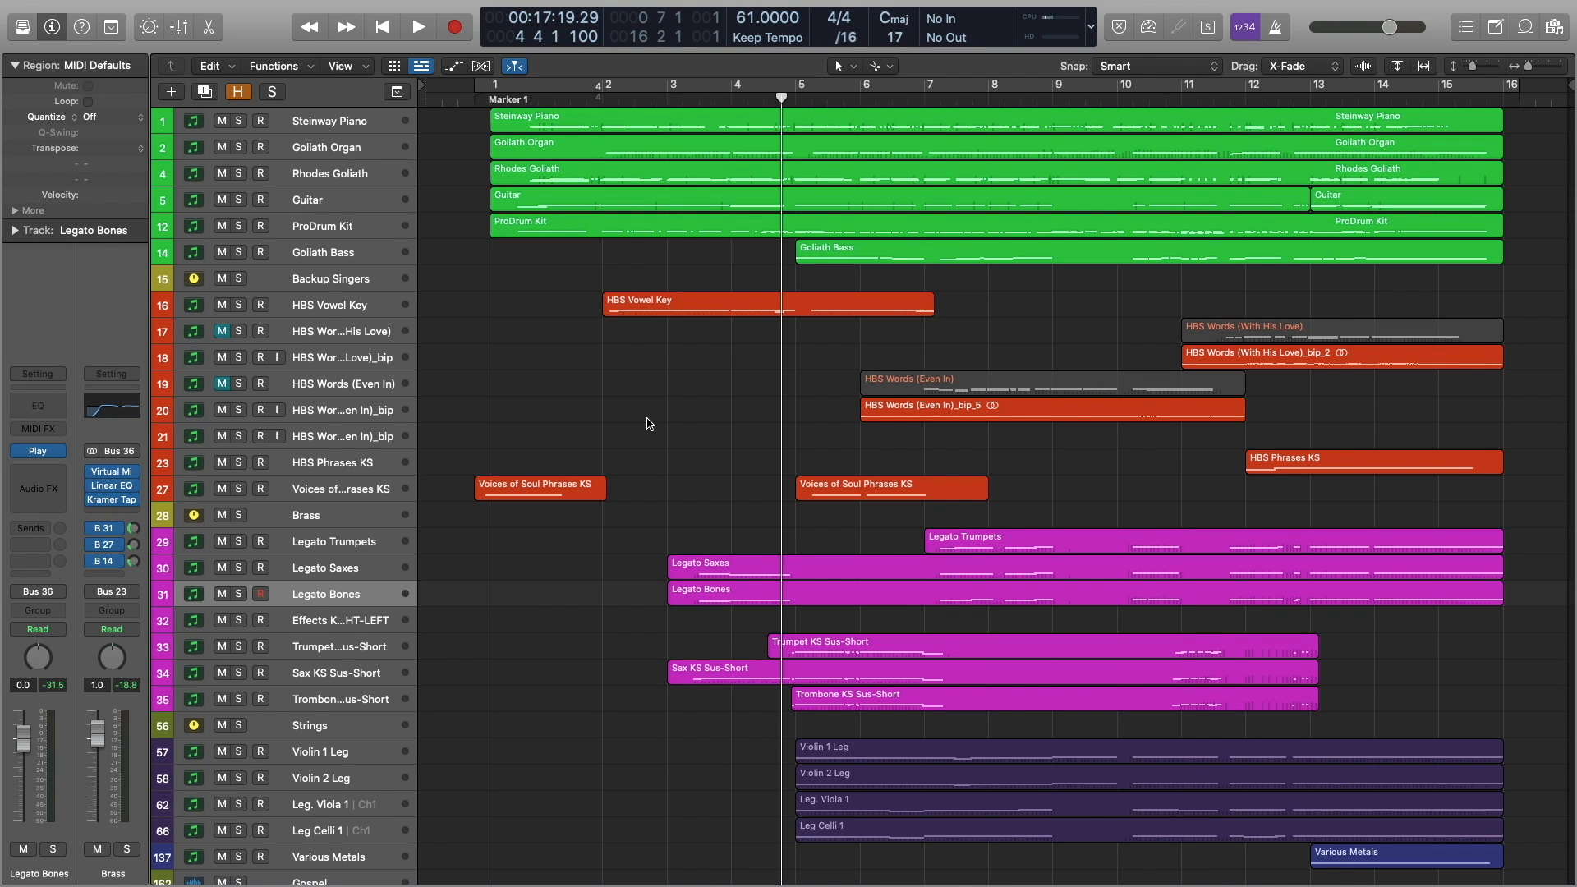
Set the playhead just before bar 2 and play the full arrangement through bar 8.
{"action": "mouse_move", "coordinate": [786, 96]}
{"action": "left_mouse_down"}
{"action": "mouse_move", "coordinate": [505, 102]}
{"action": "mouse_move", "coordinate": [792, 114]}
{"action": "mouse_move", "coordinate": [795, 100]}
{"action": "left_mouse_up"}
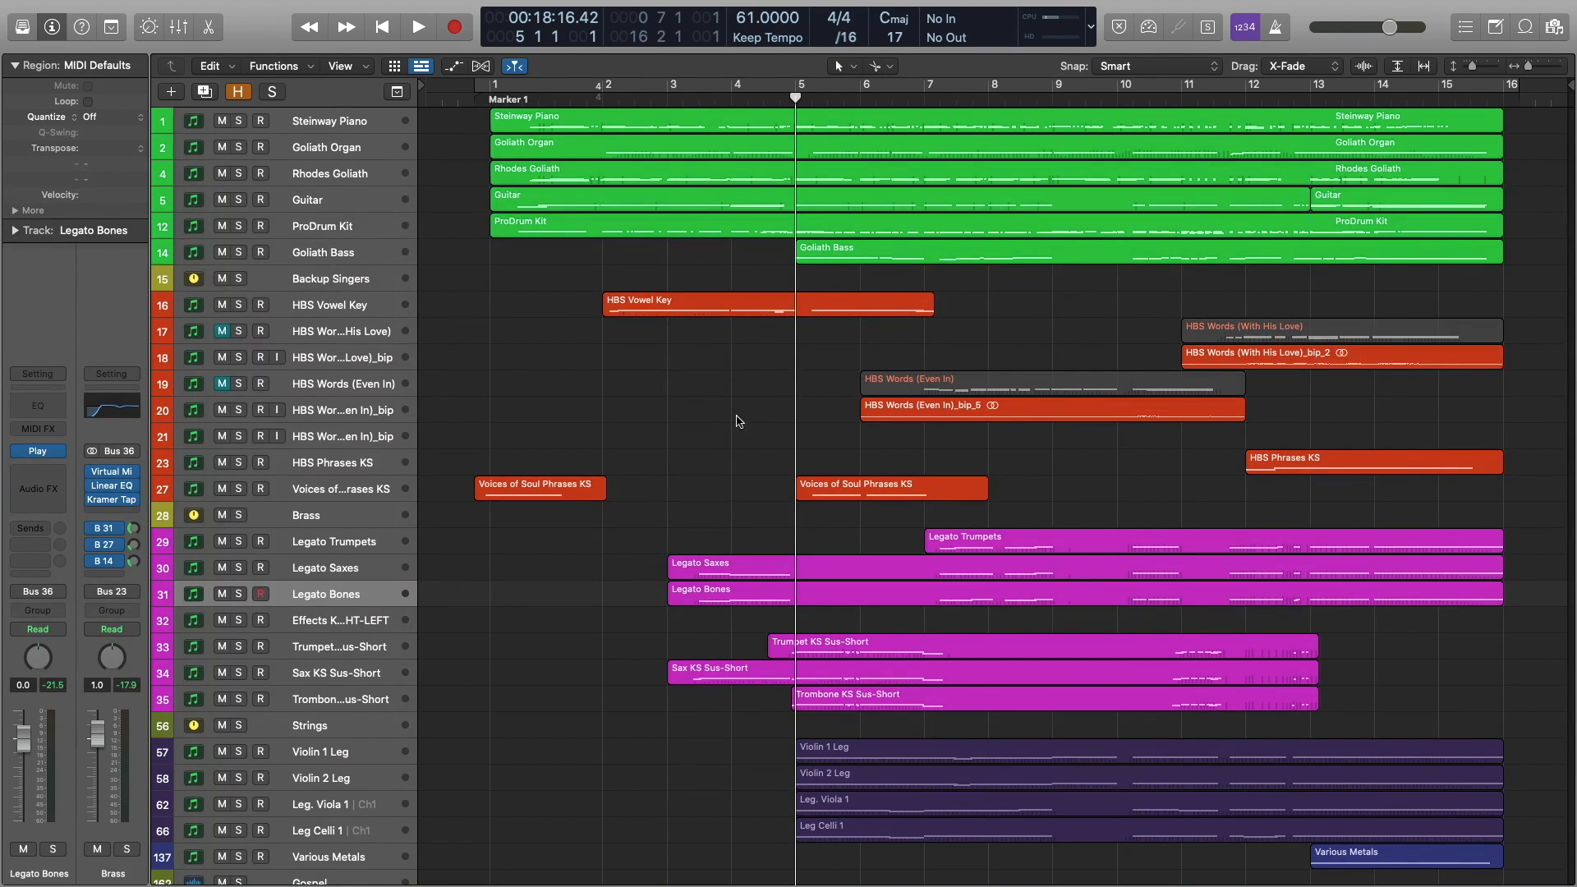
{"action": "left_click", "coordinate": [602, 99]}
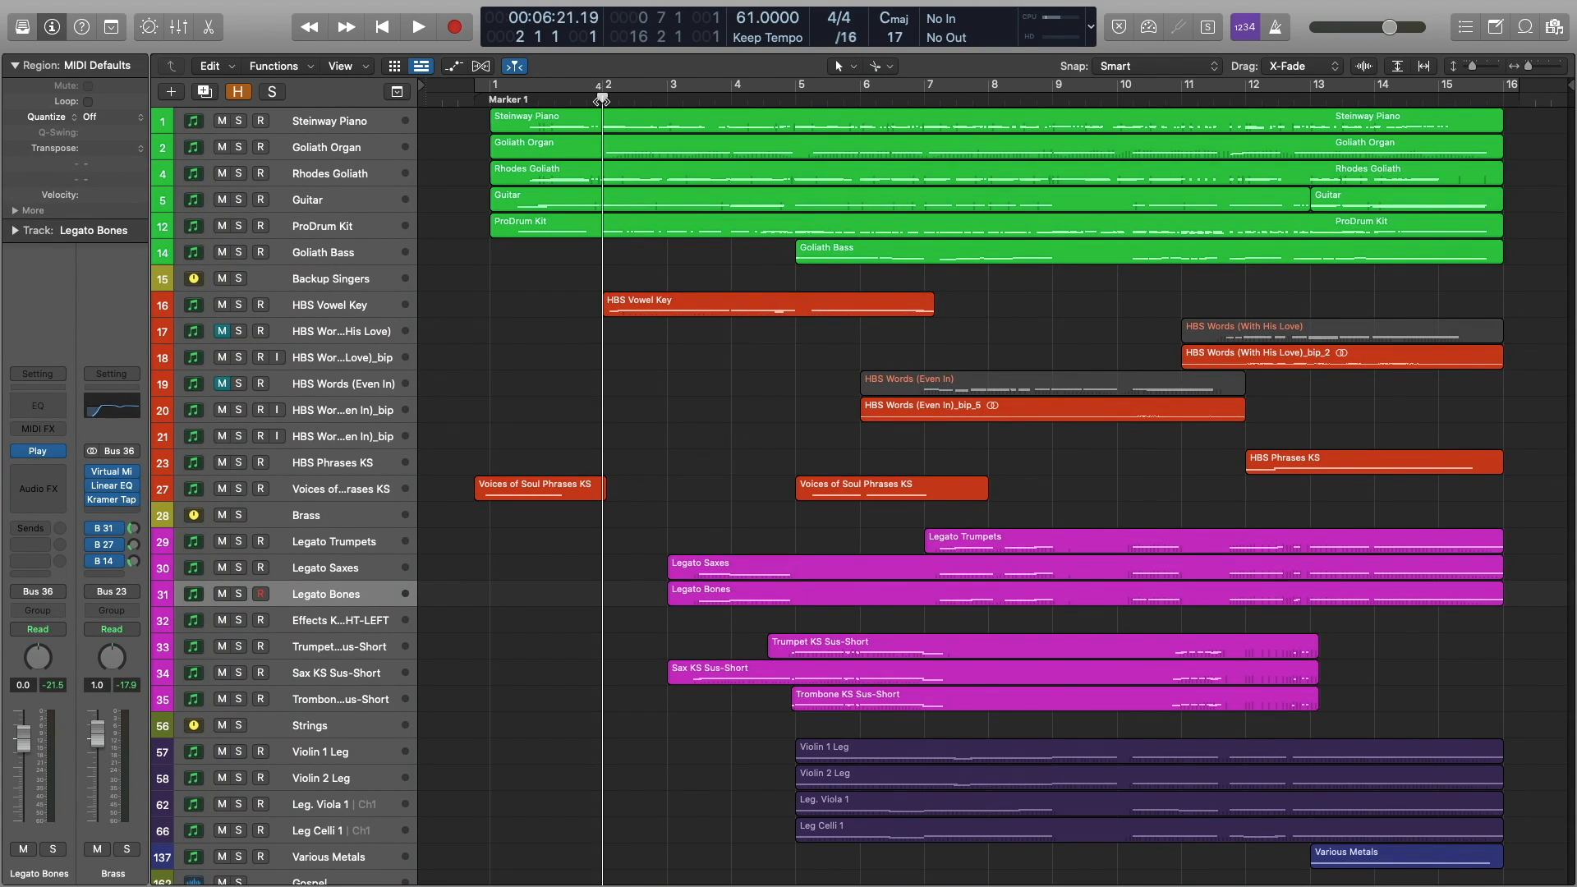
{"action": "left_click", "coordinate": [594, 99]}
{"action": "key", "text": "space"}
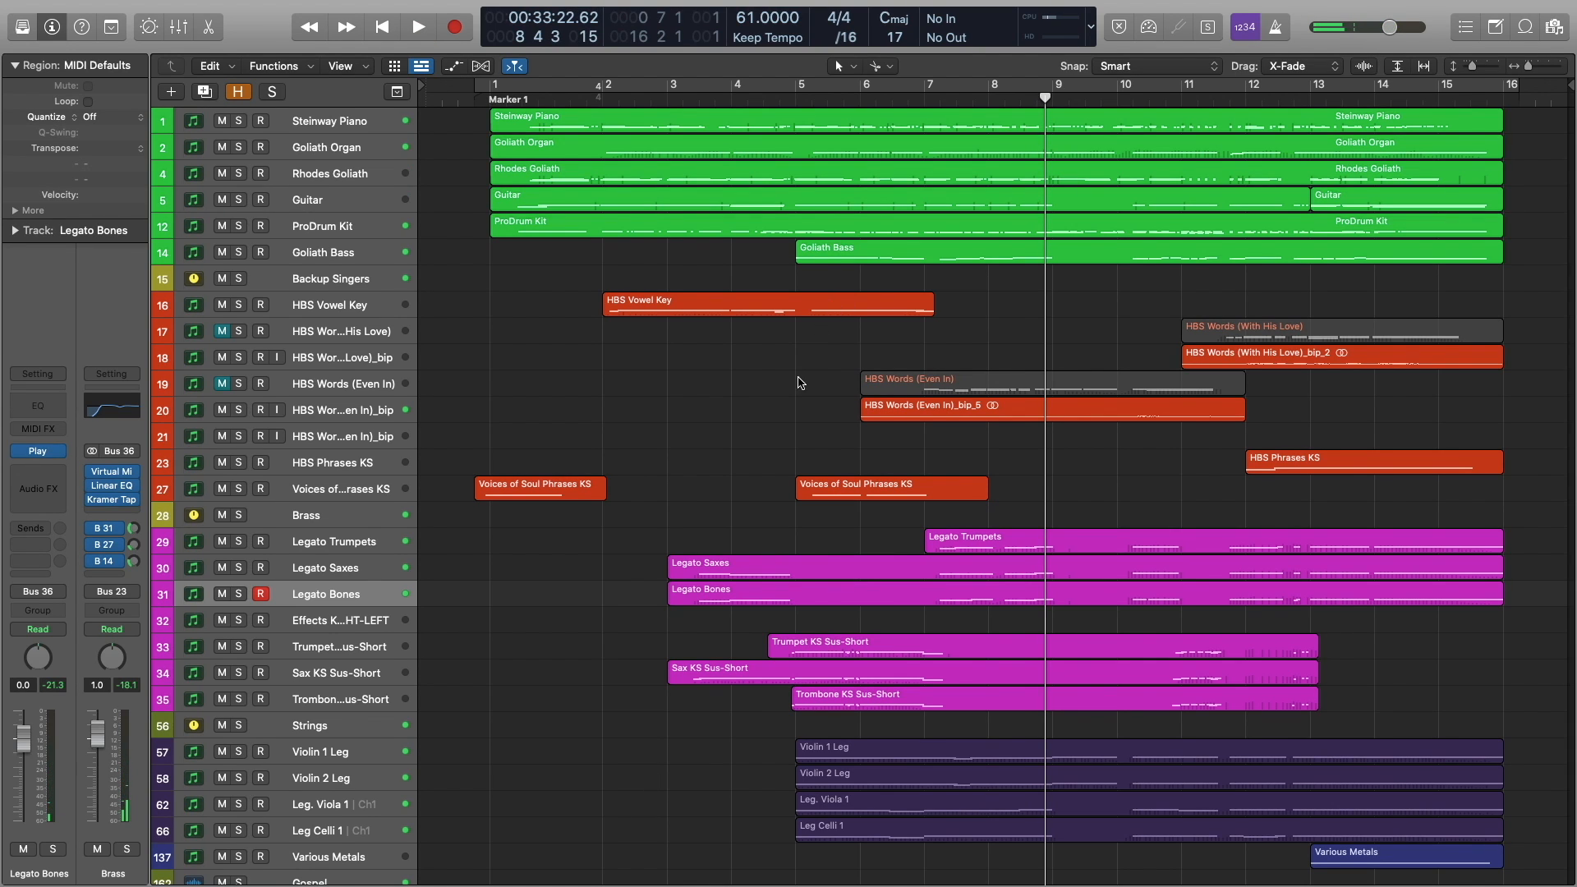
Open the Steinway Piano region in the Piano Roll with its Sustain data shown, move the playhead to bar 5, and solo the track.
{"action": "double_click", "coordinate": [888, 122]}
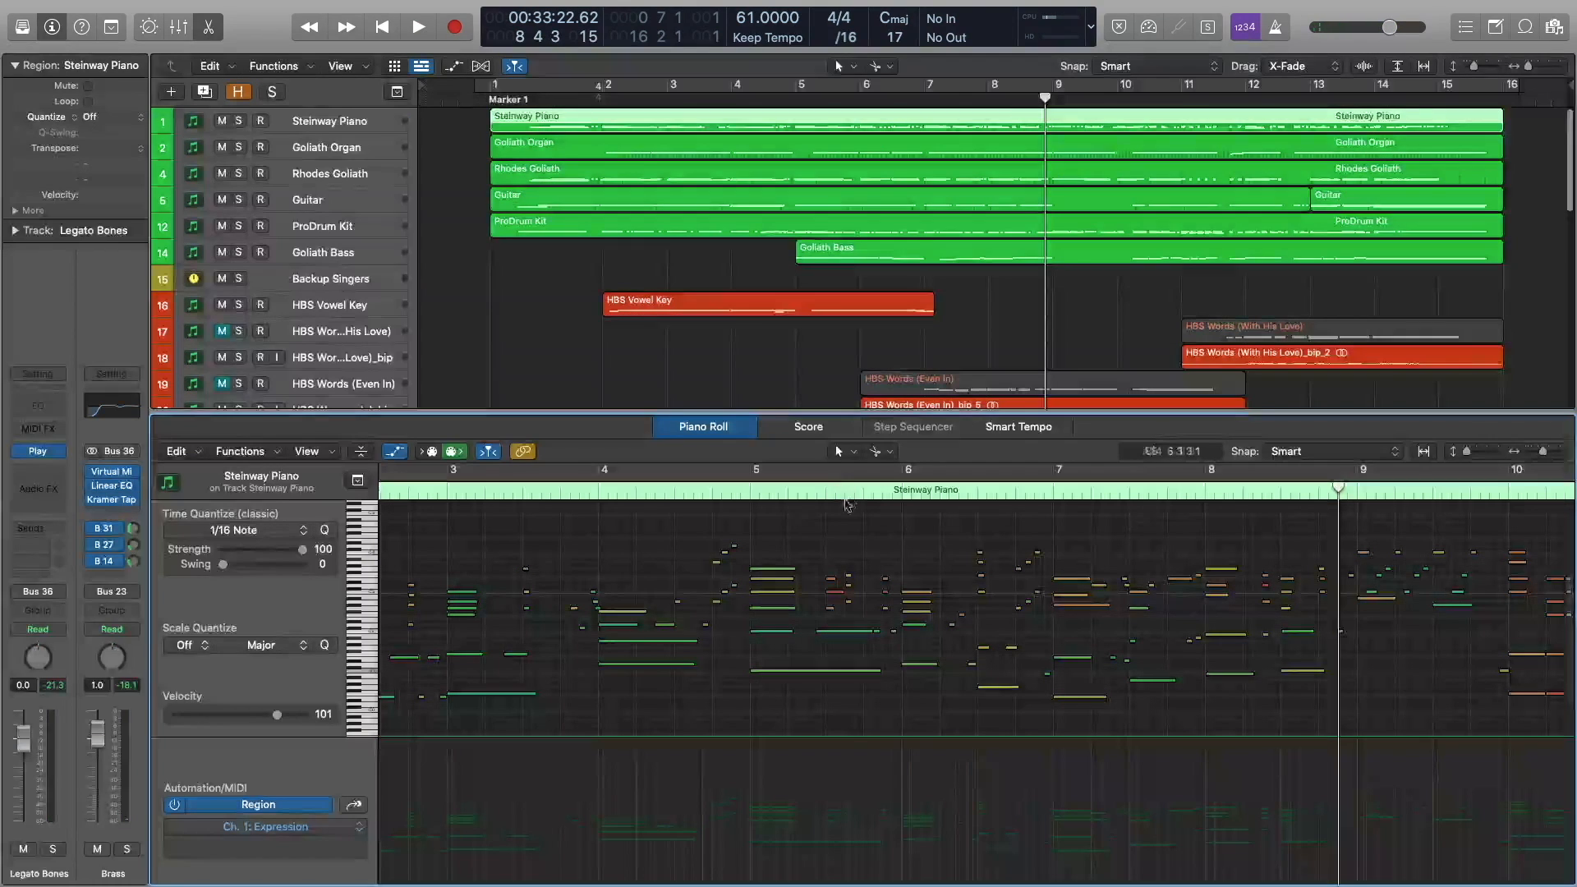
{"action": "left_click", "coordinate": [795, 99]}
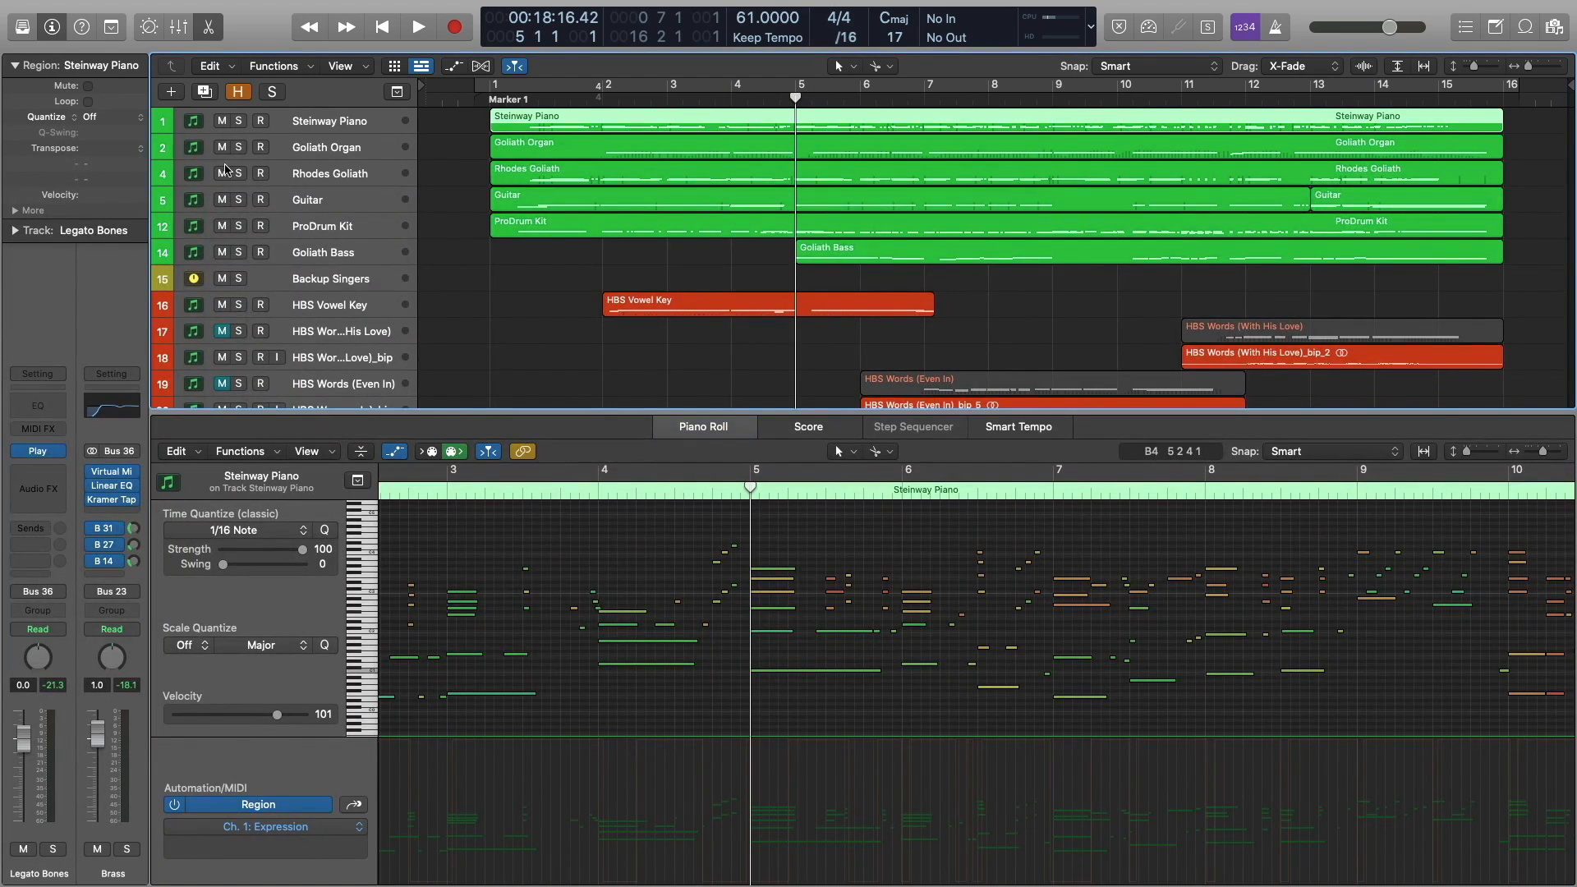
{"action": "left_click", "coordinate": [239, 121]}
{"action": "scroll", "coordinate": [814, 538], "scroll_direction": "up", "scroll_amount": 3}
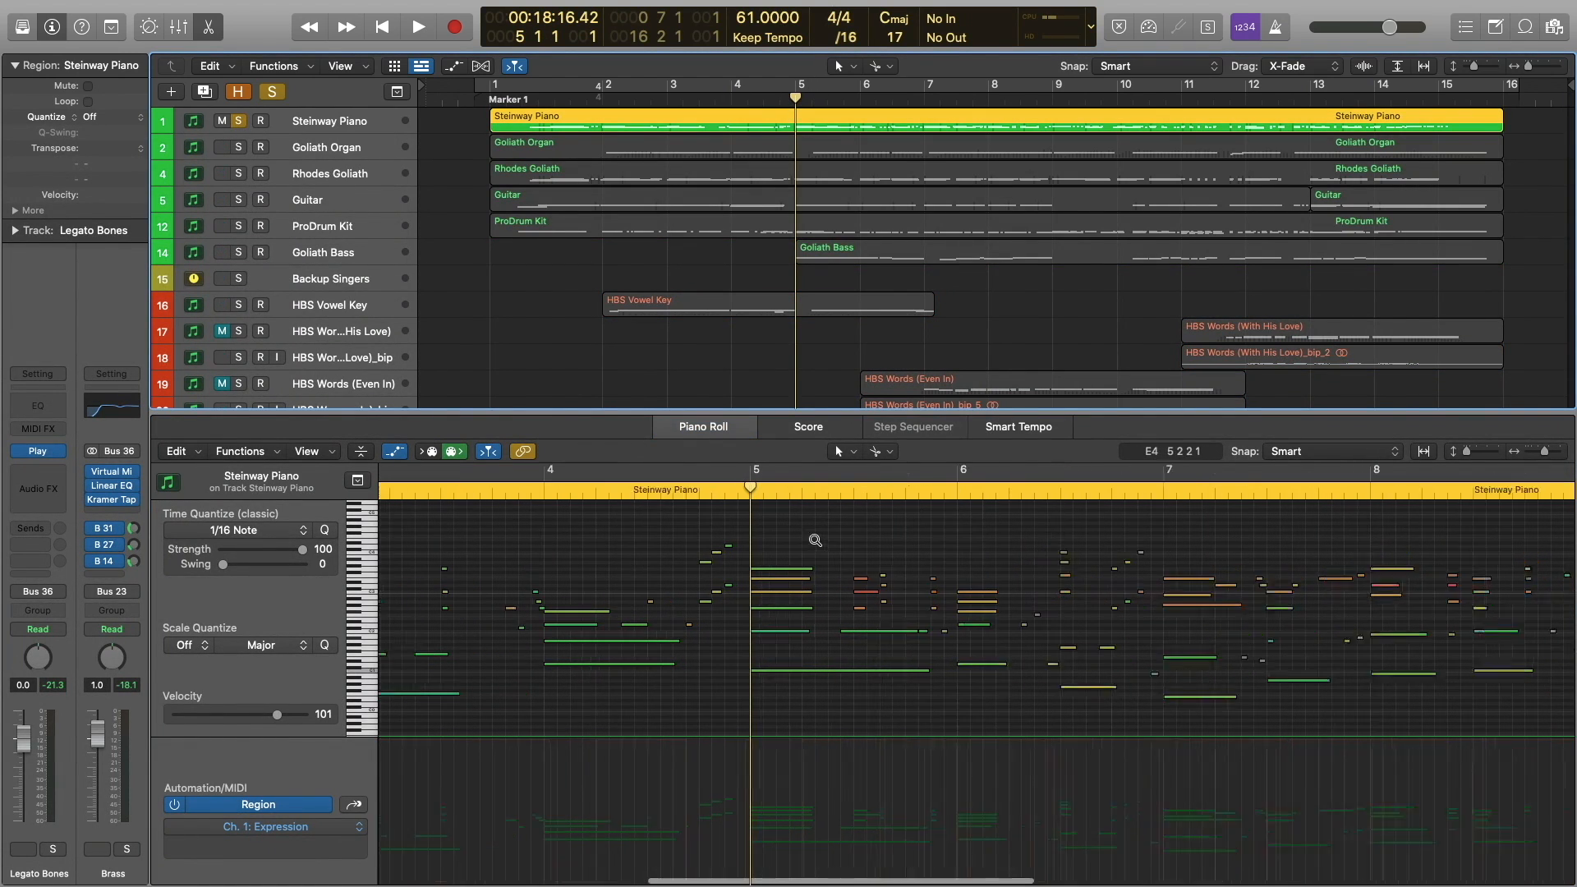
{"action": "left_click", "coordinate": [352, 806]}
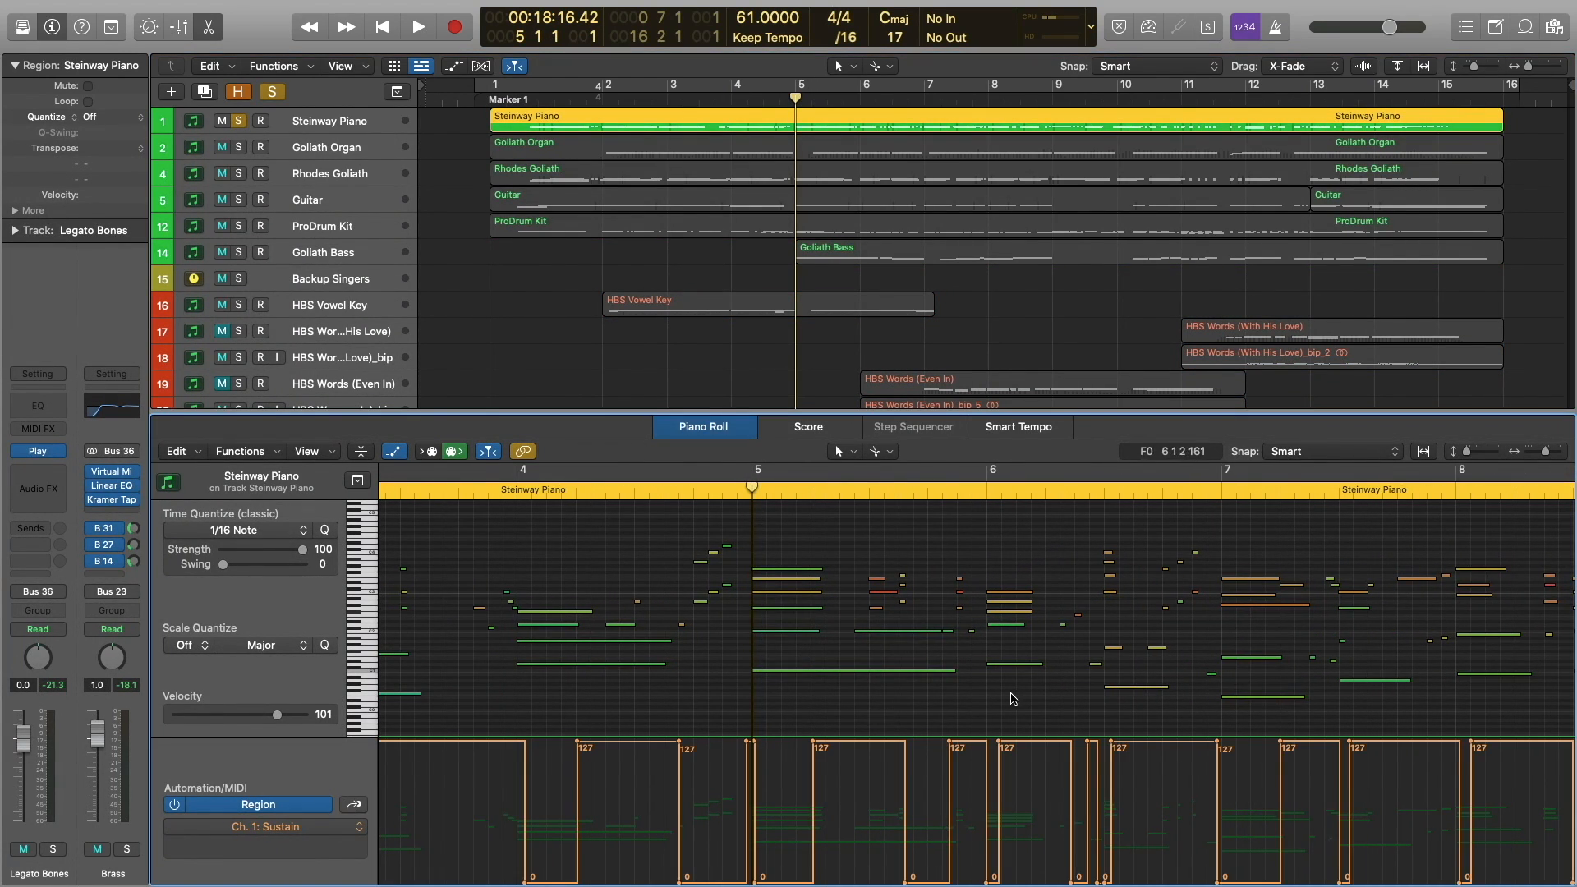
Examine the Steinway Piano notes and sustain pedaling around bar 5 and play the soloed piano through bar 8.
{"action": "scroll", "coordinate": [566, 740], "scroll_direction": "down", "scroll_amount": 2}
{"action": "scroll", "coordinate": [813, 583], "scroll_direction": "up", "scroll_amount": 2}
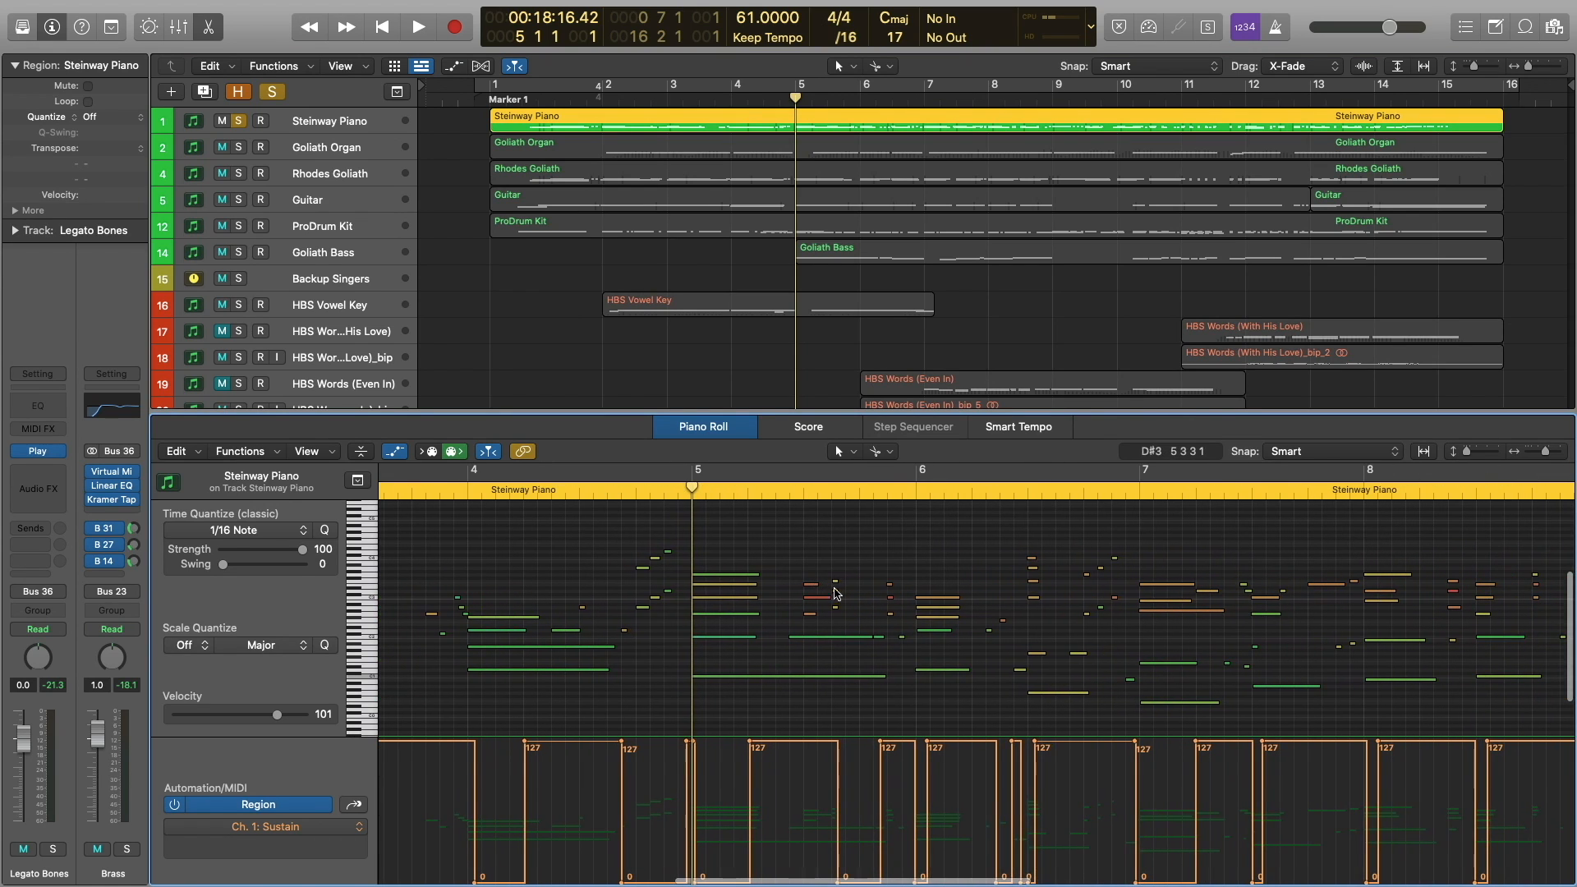
{"action": "scroll", "coordinate": [831, 605], "scroll_direction": "down", "scroll_amount": 1}
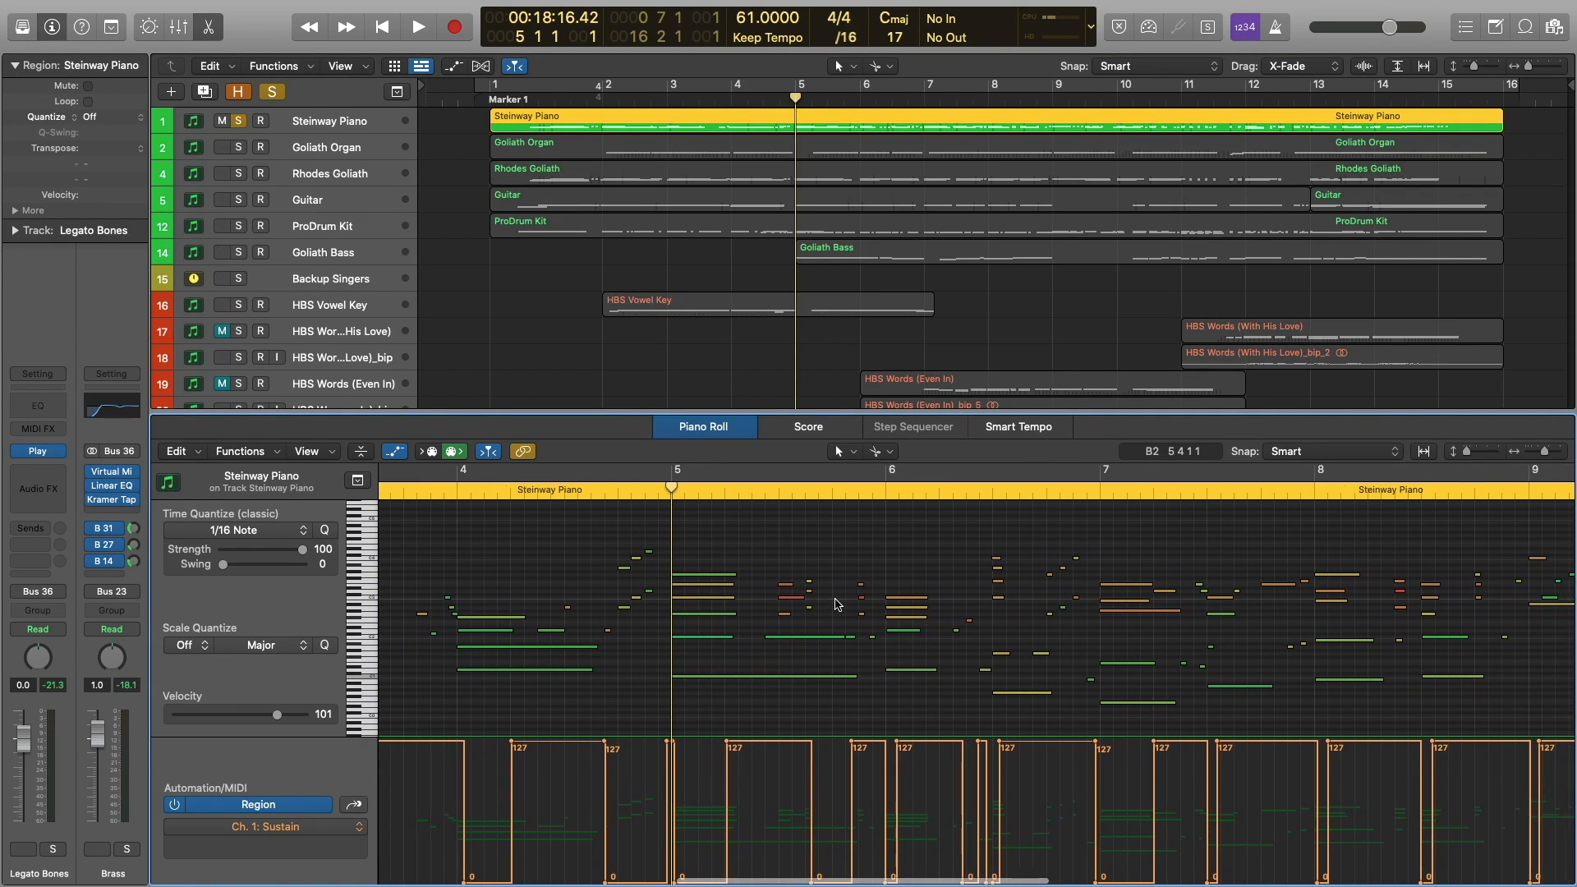
{"action": "key", "text": "space"}
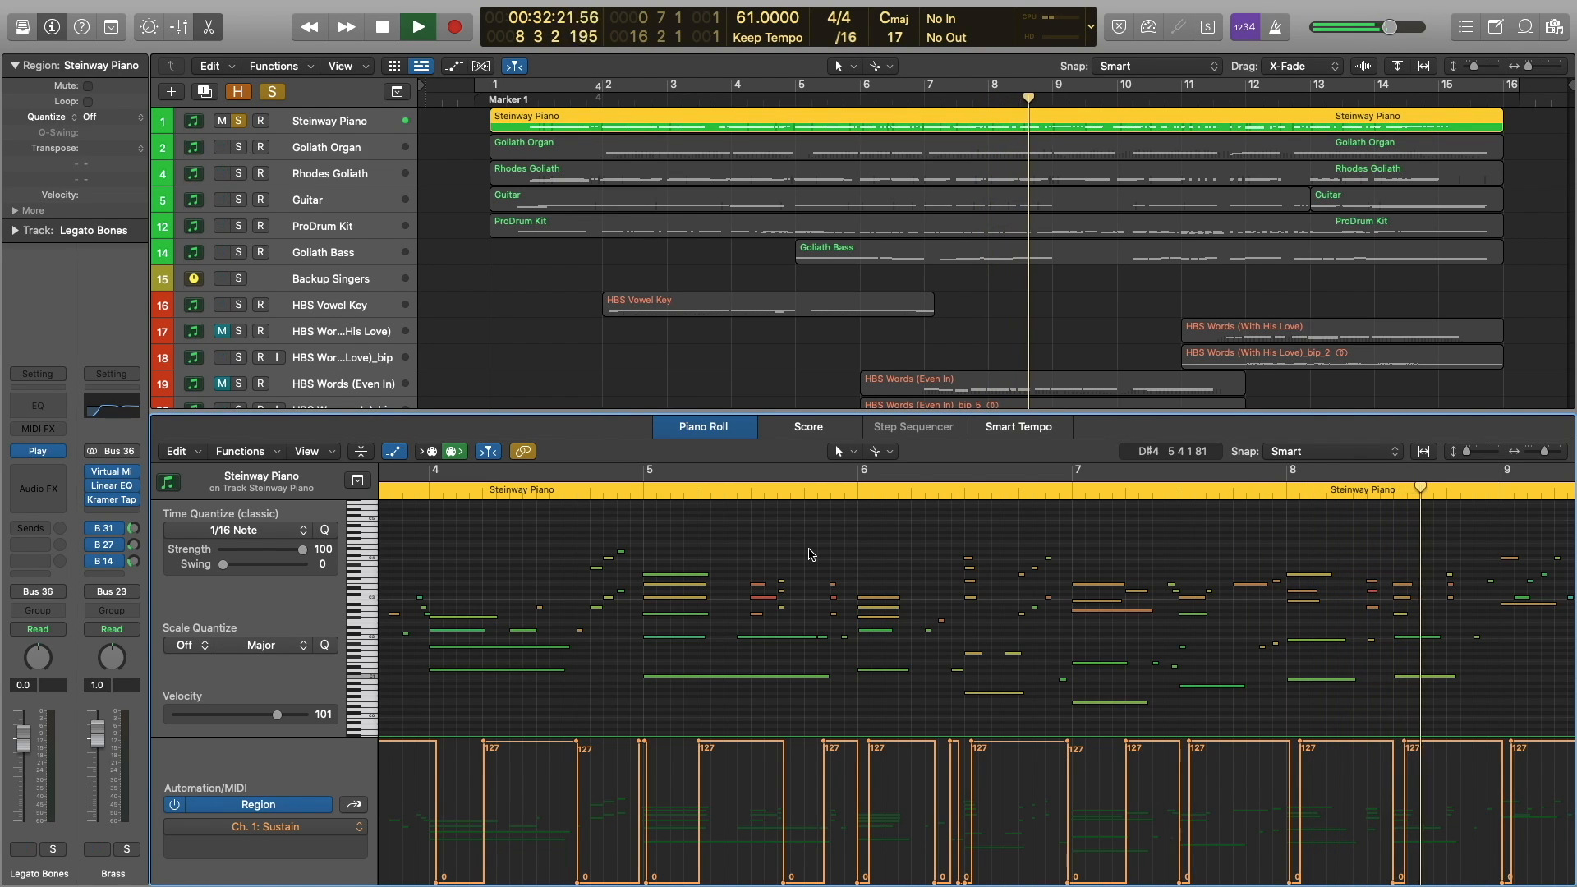
{"action": "key", "text": "space"}
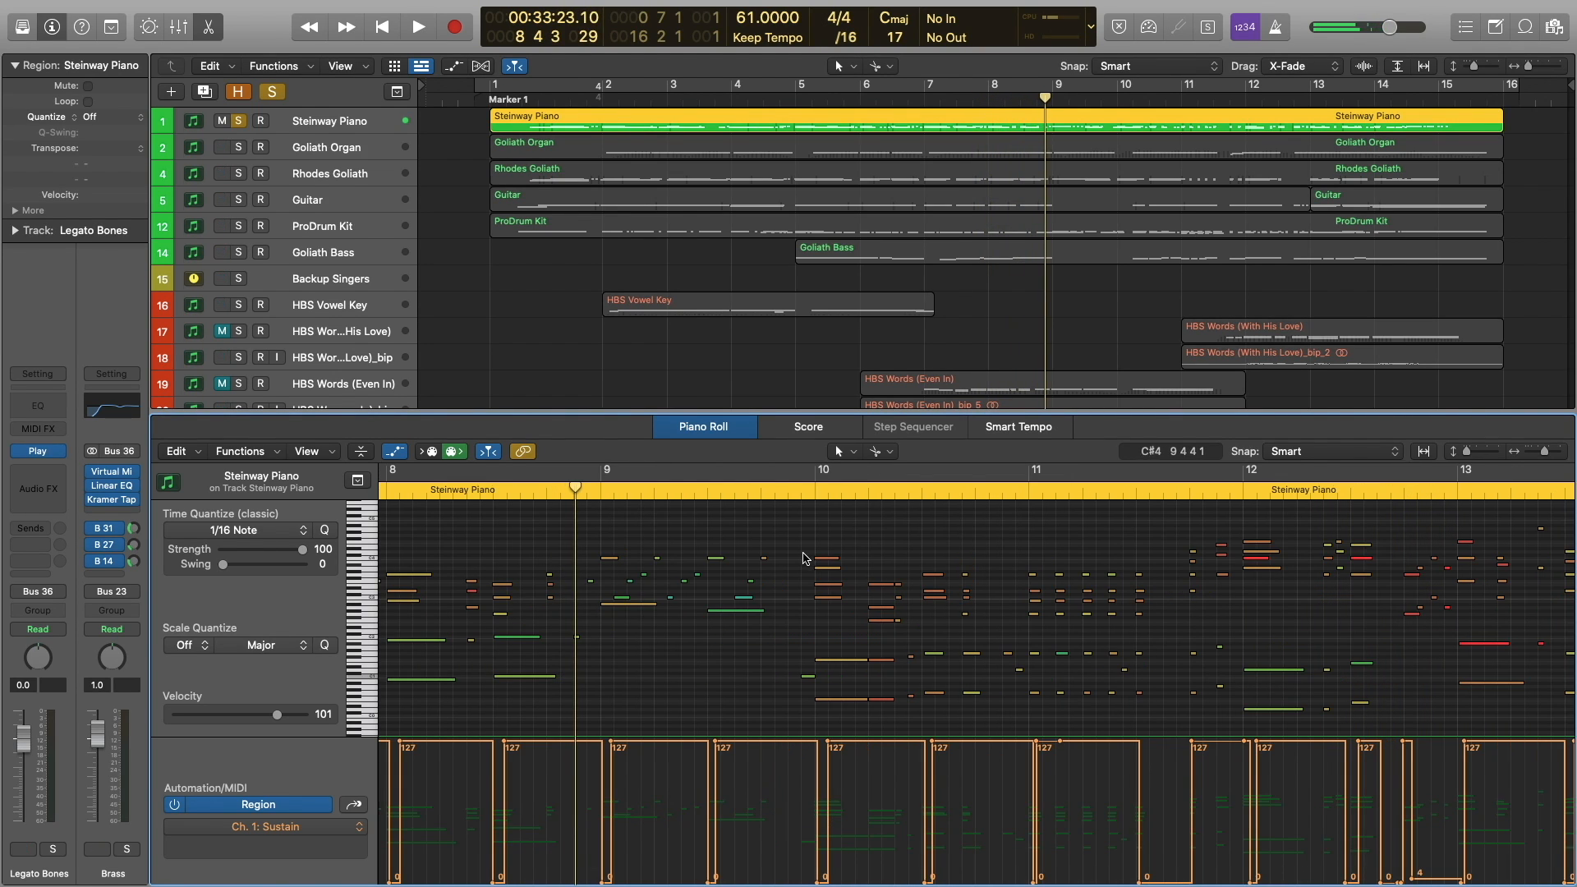
Add Goliath Organ to the solo, show its region in the Piano Roll, and play both tracks from bar 5 through bar 8.
{"action": "left_click", "coordinate": [238, 147]}
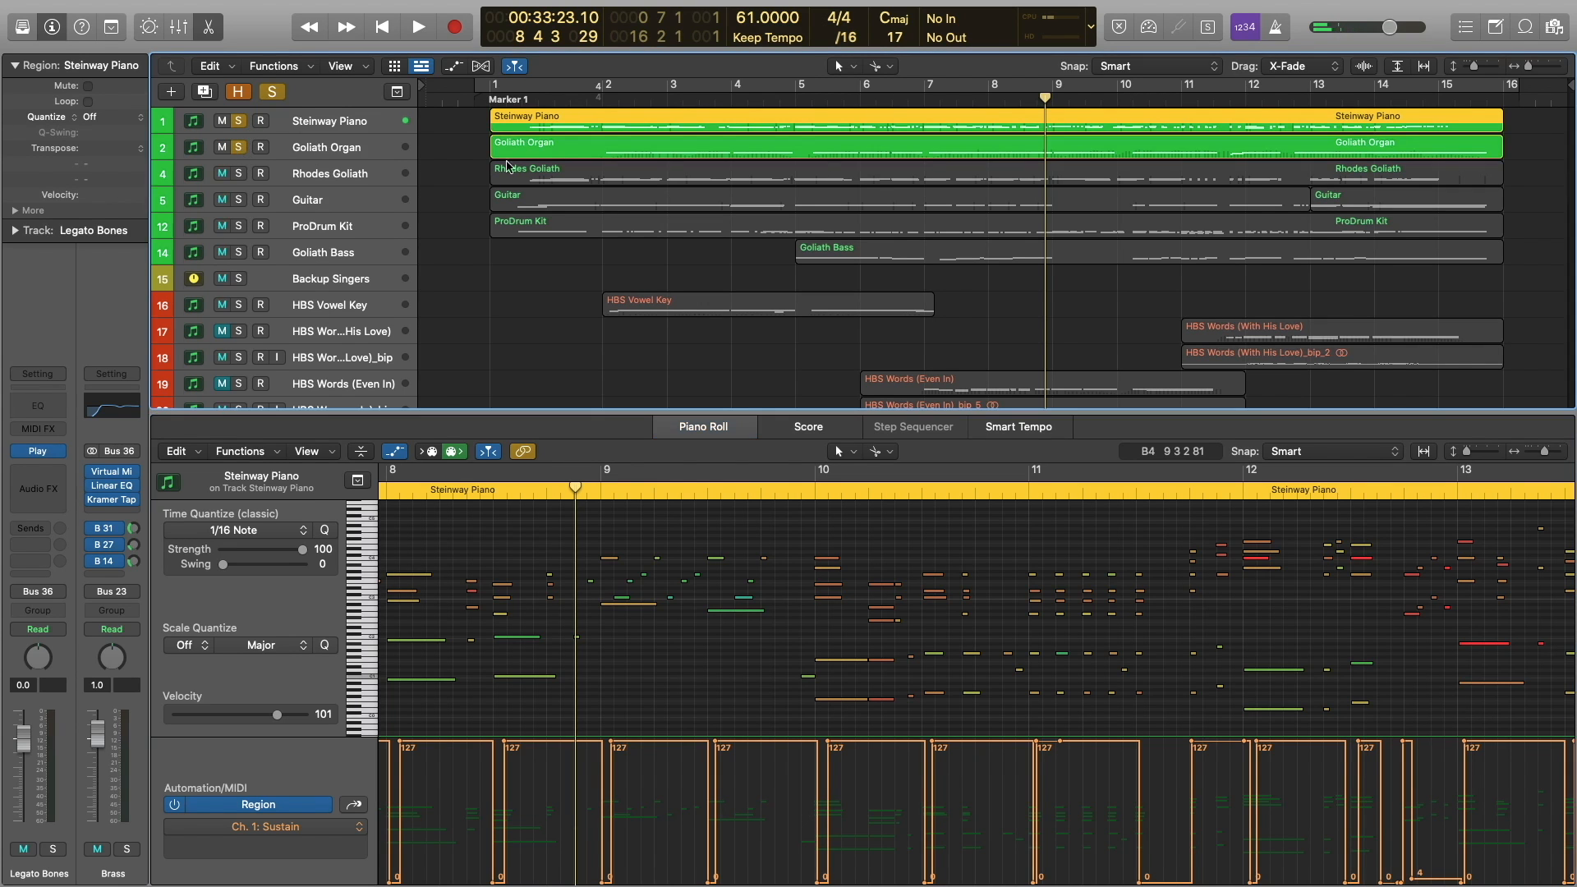
{"action": "left_click", "coordinate": [963, 156]}
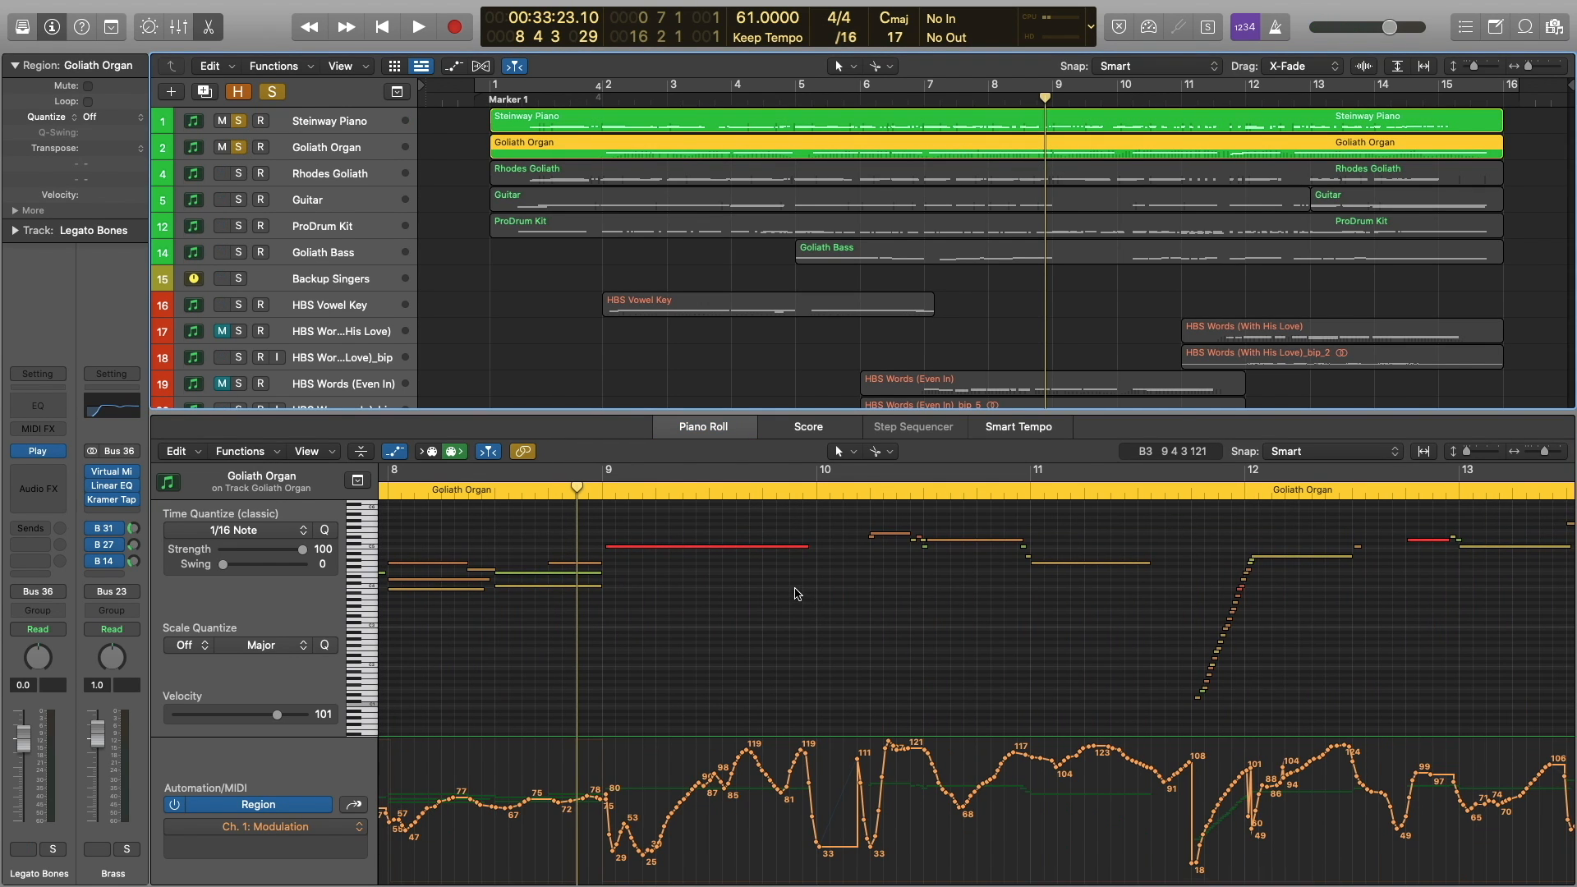
{"action": "scroll", "coordinate": [640, 519], "scroll_direction": "left", "scroll_amount": 10}
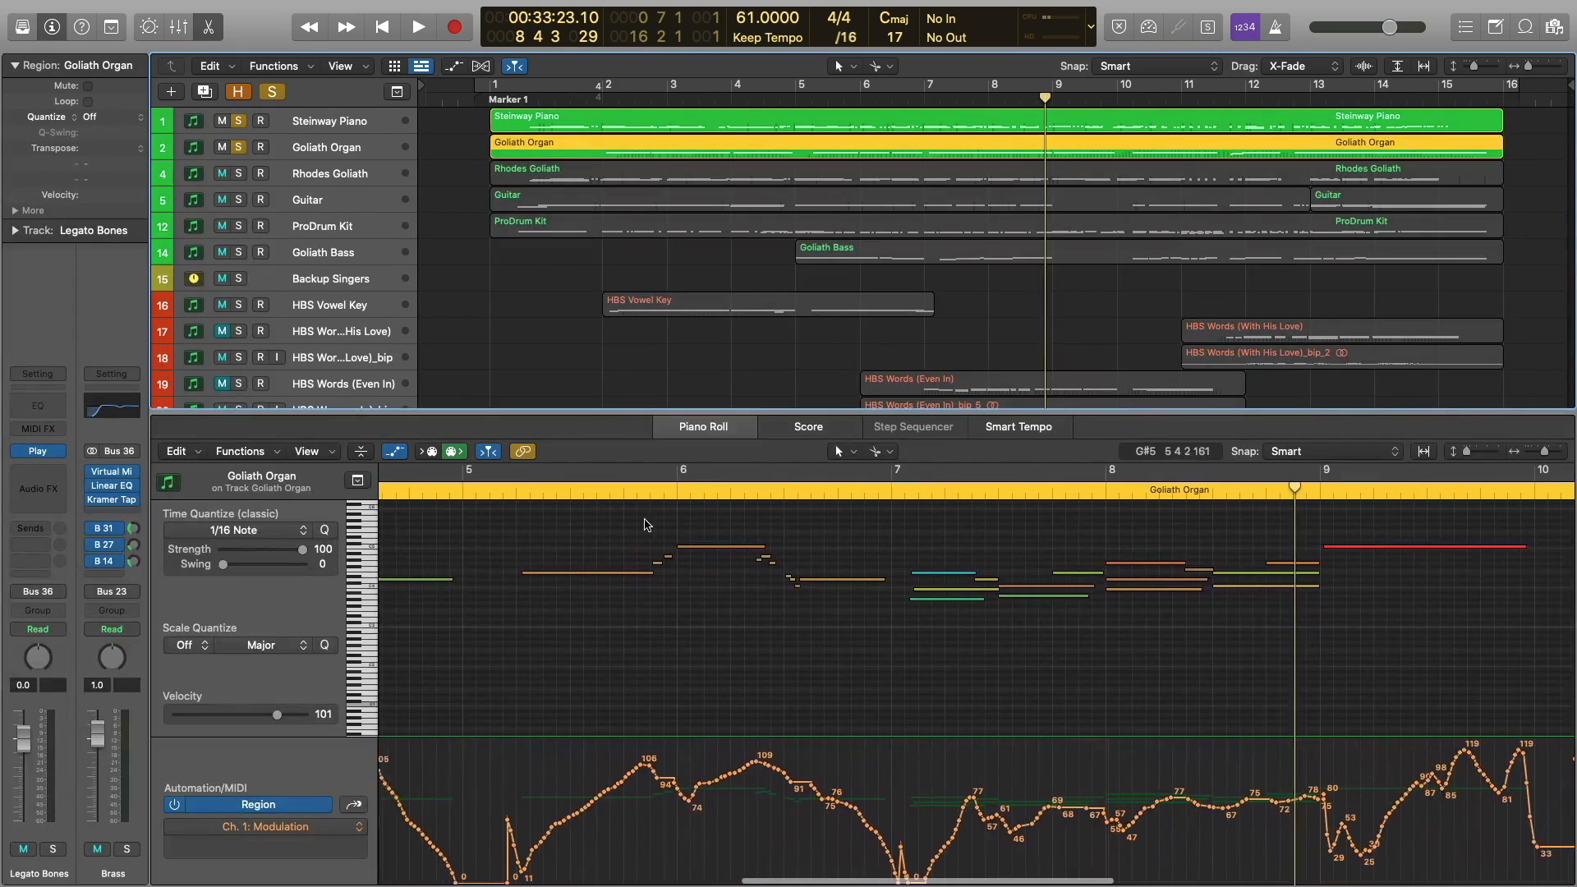
{"action": "double_click", "coordinate": [566, 500]}
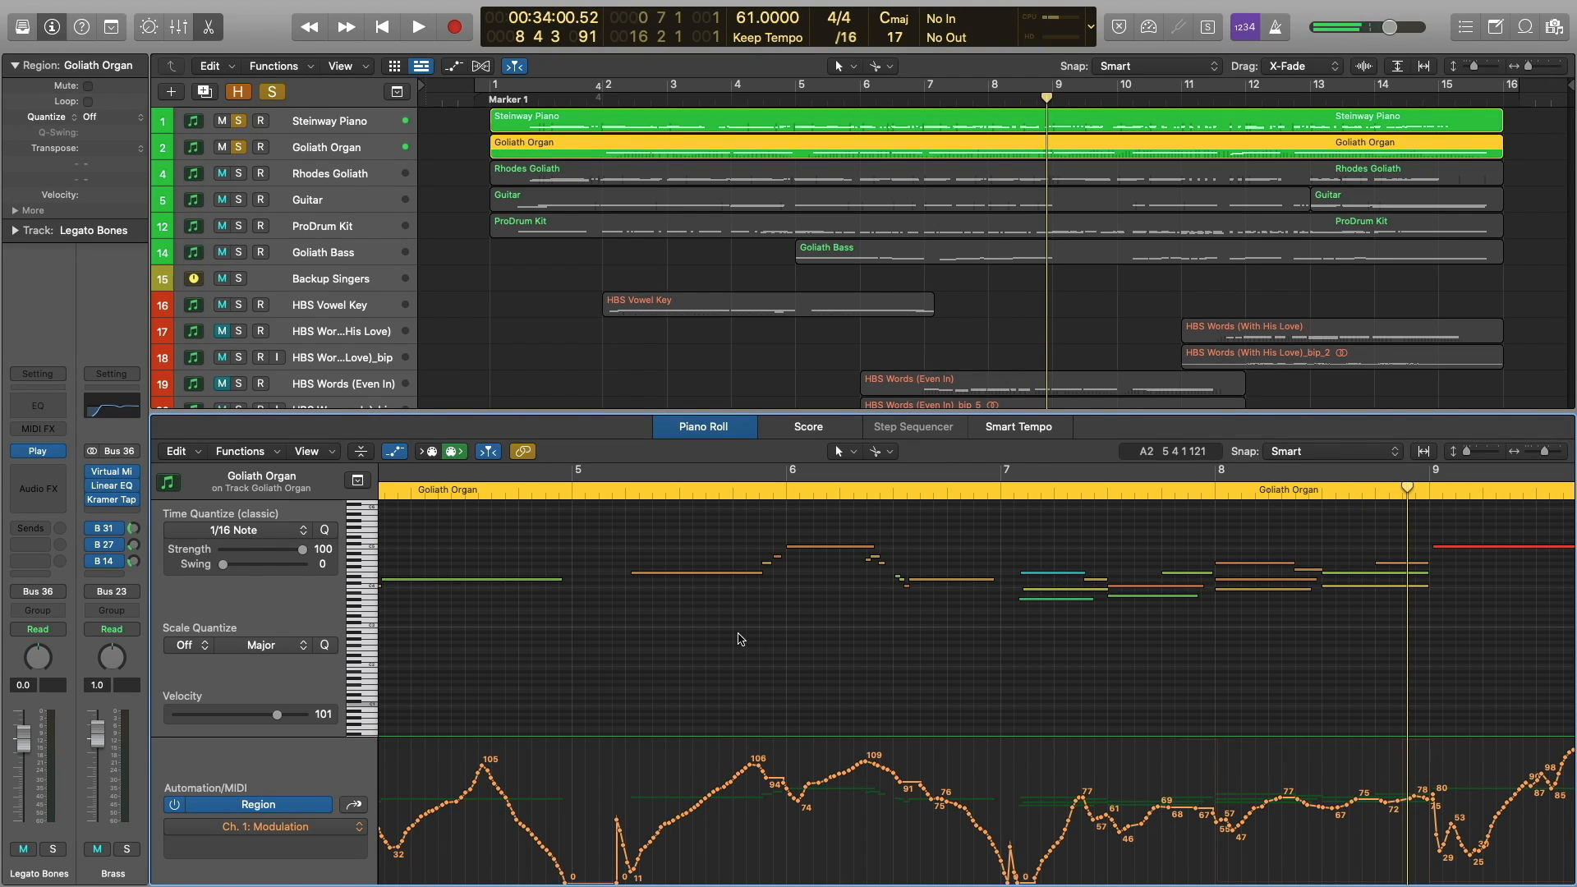
Return the playhead to the start of bar 5 and add the Rhodes Goliath and Guitar tracks to the solo.
{"action": "left_click", "coordinate": [572, 493]}
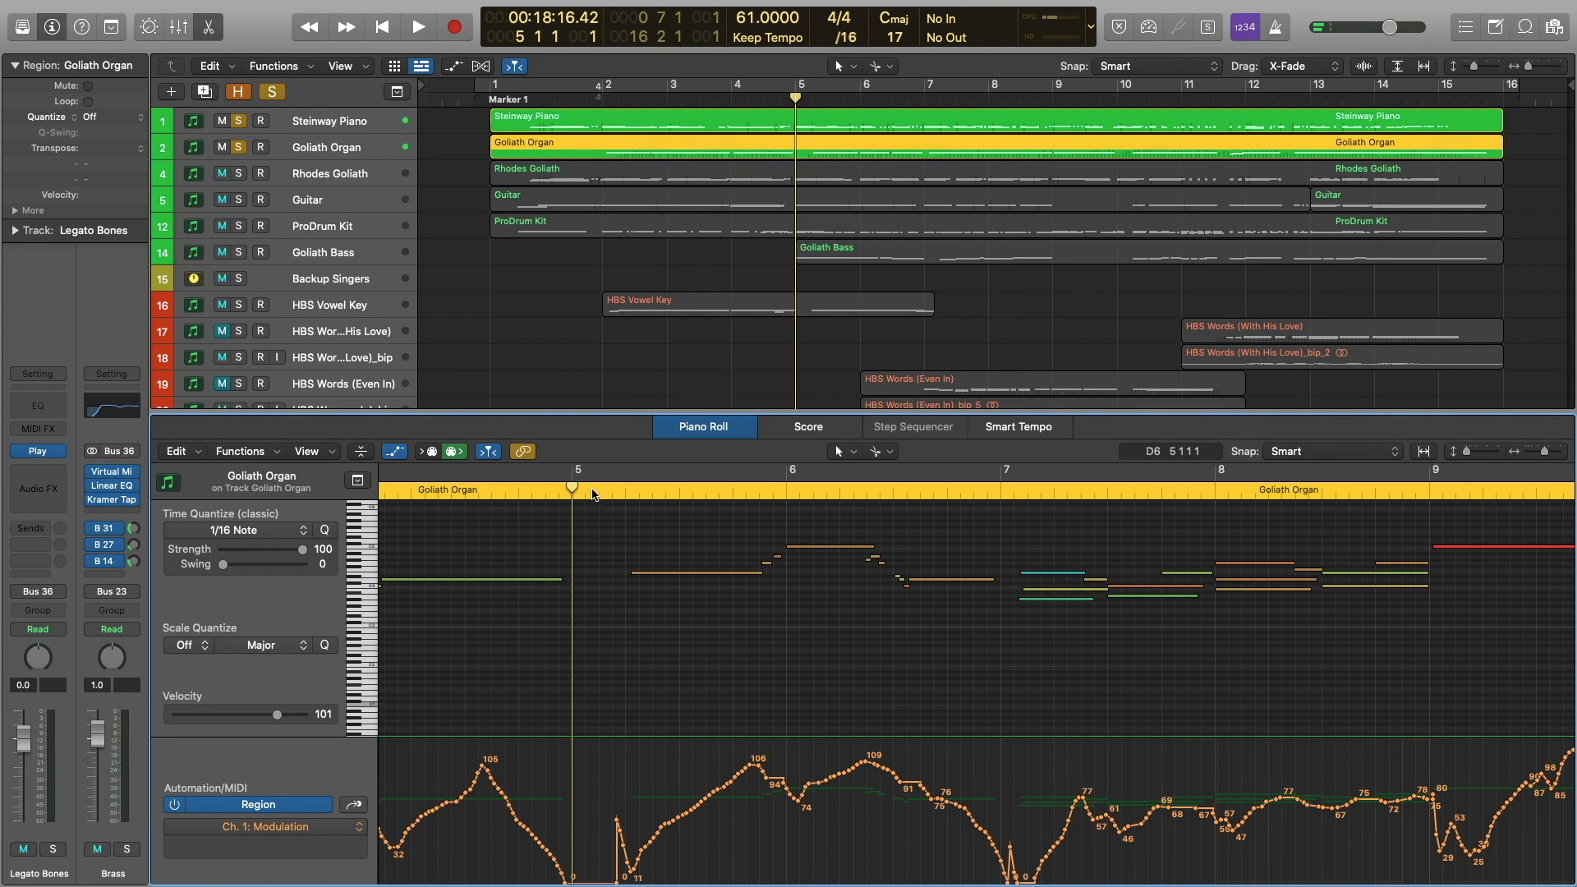
{"action": "left_click_drag", "start_coordinate": [566, 487], "coordinate": [583, 552]}
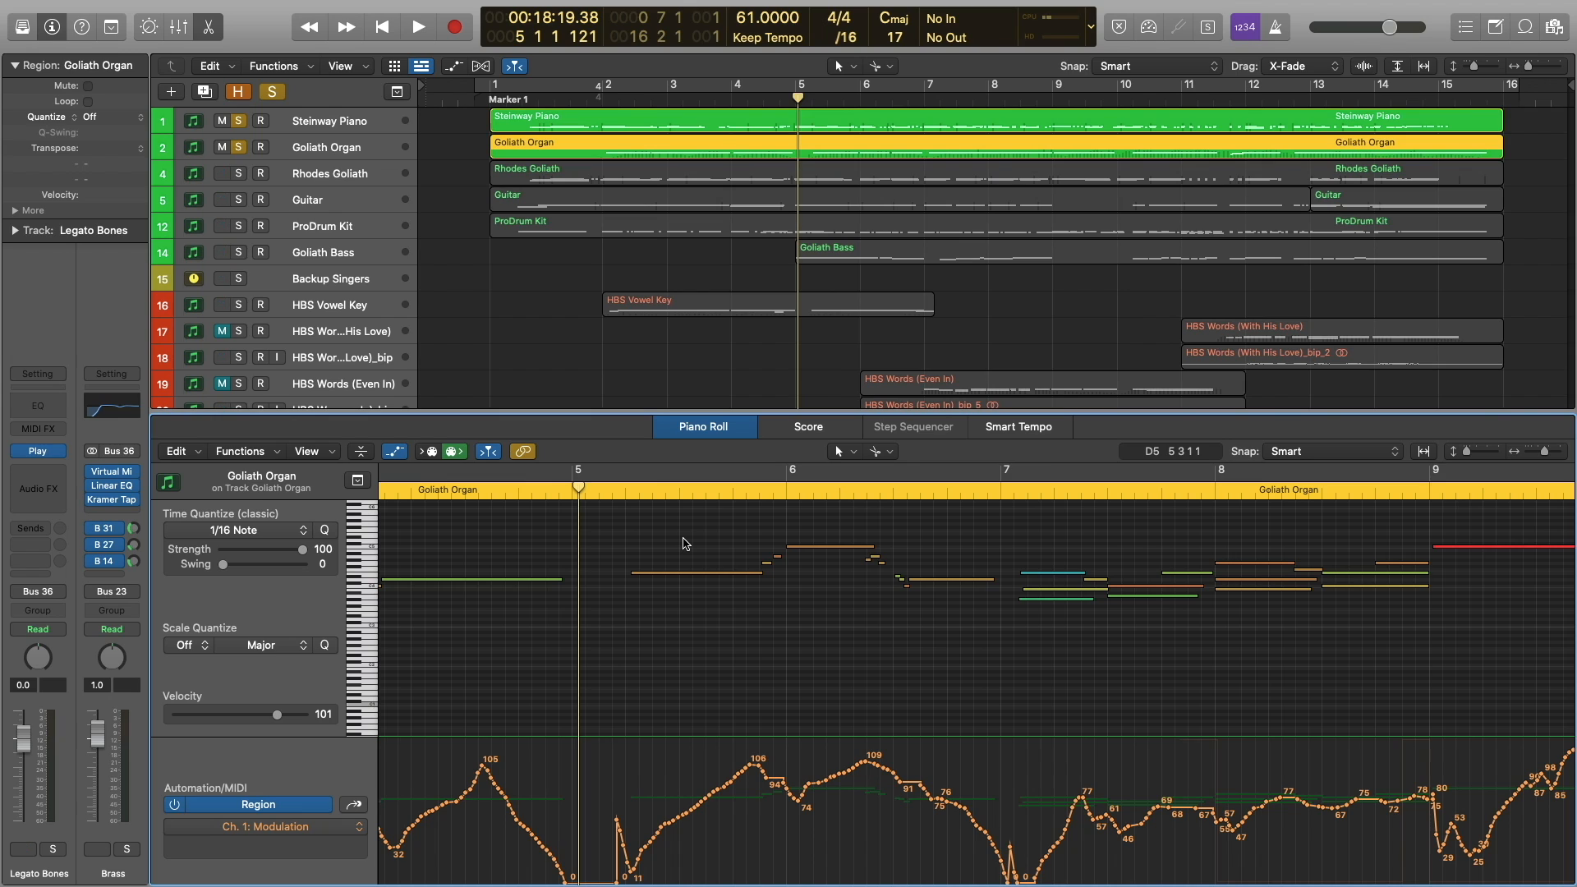
{"action": "left_click", "coordinate": [239, 173]}
{"action": "left_click", "coordinate": [901, 174]}
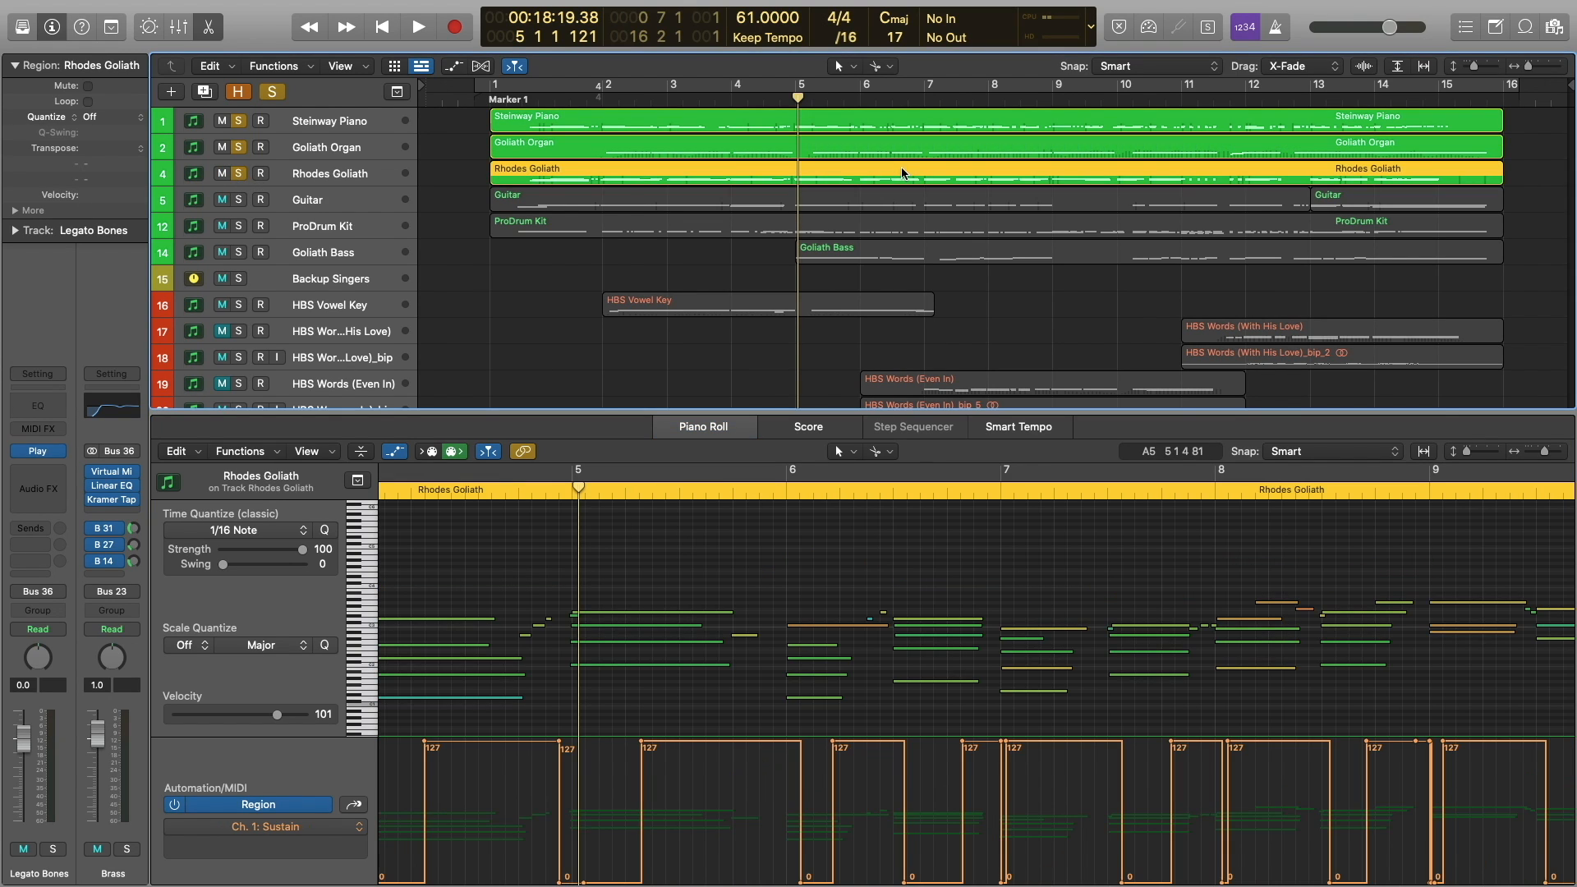
{"action": "left_click", "coordinate": [239, 200]}
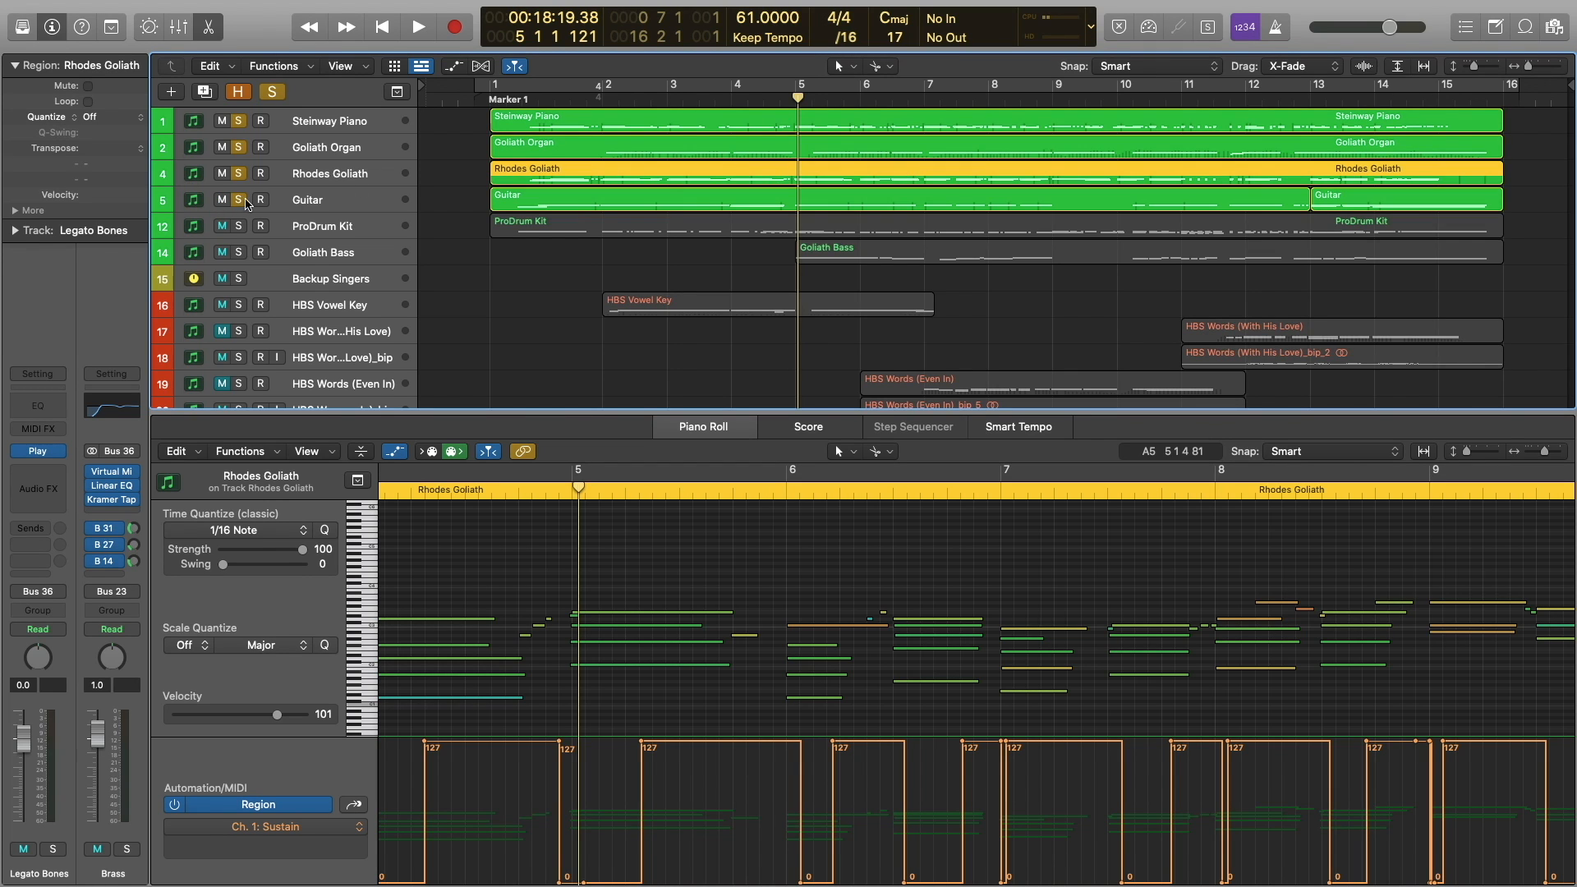
Compare the Guitar notes alone and overlaid with Rhodes Goliath in the Piano Roll, setting the playhead to the last sixteenth of bar 4.
{"action": "left_click", "coordinate": [808, 206], "text": "shift"}
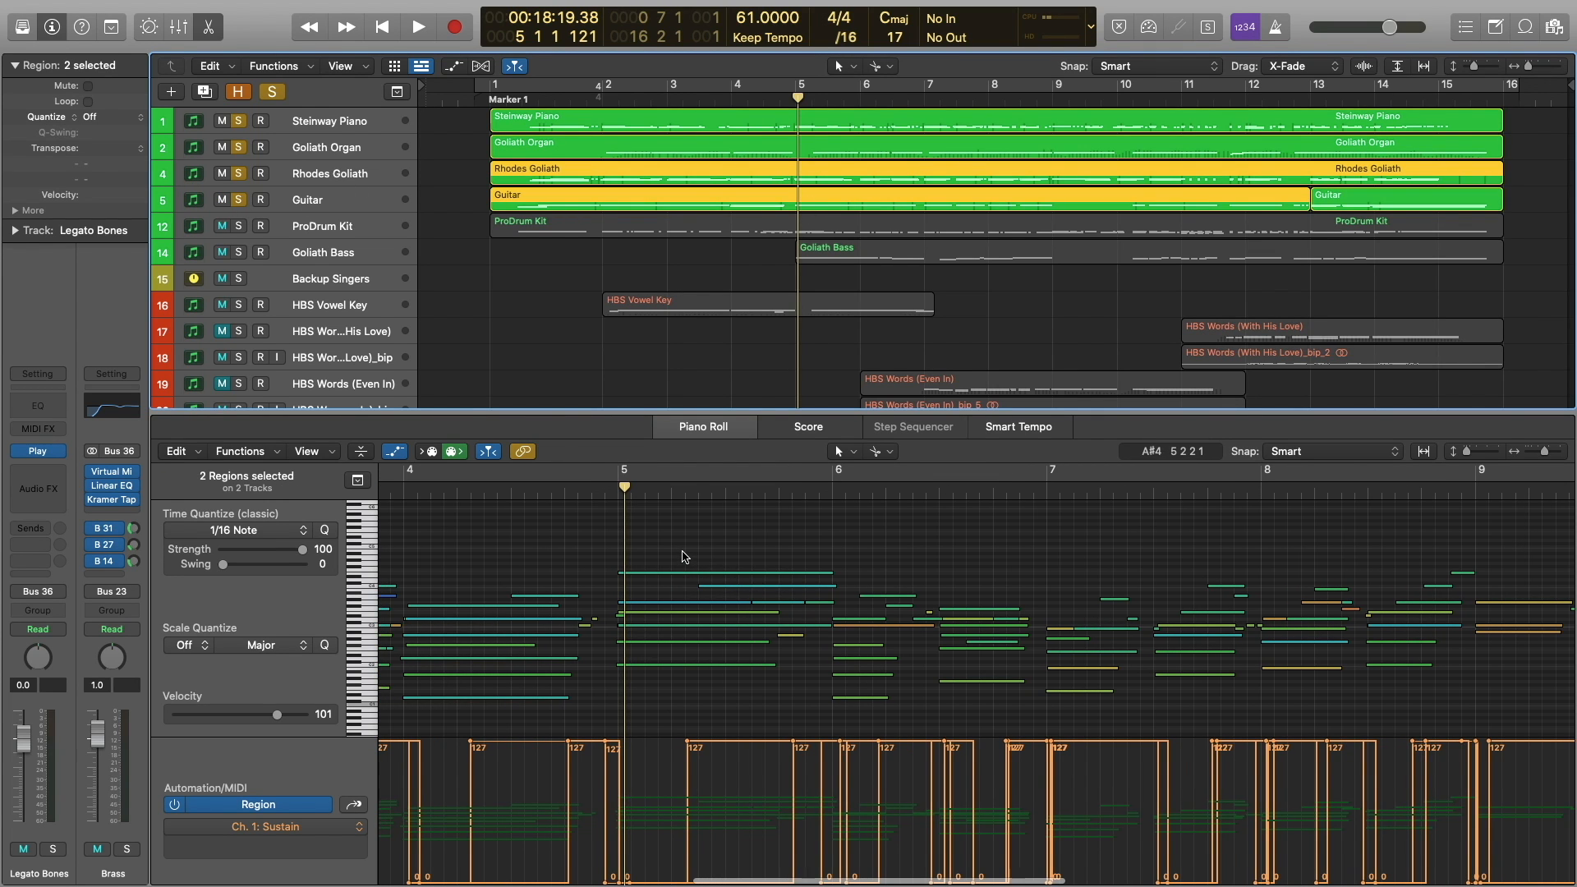
{"action": "left_click", "coordinate": [752, 279]}
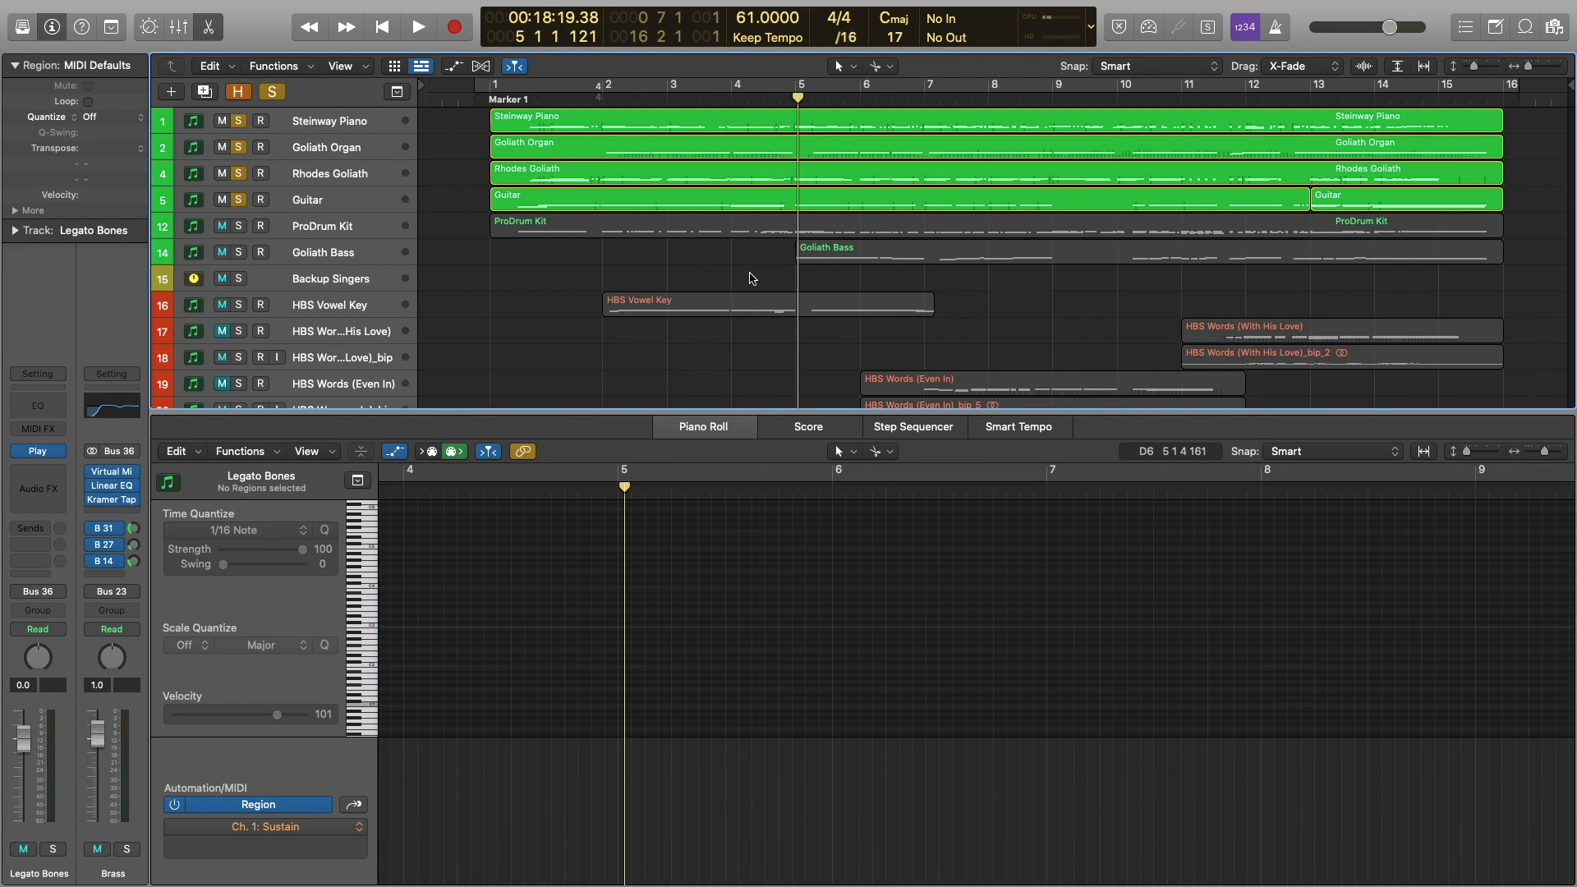
{"action": "left_click", "coordinate": [815, 211]}
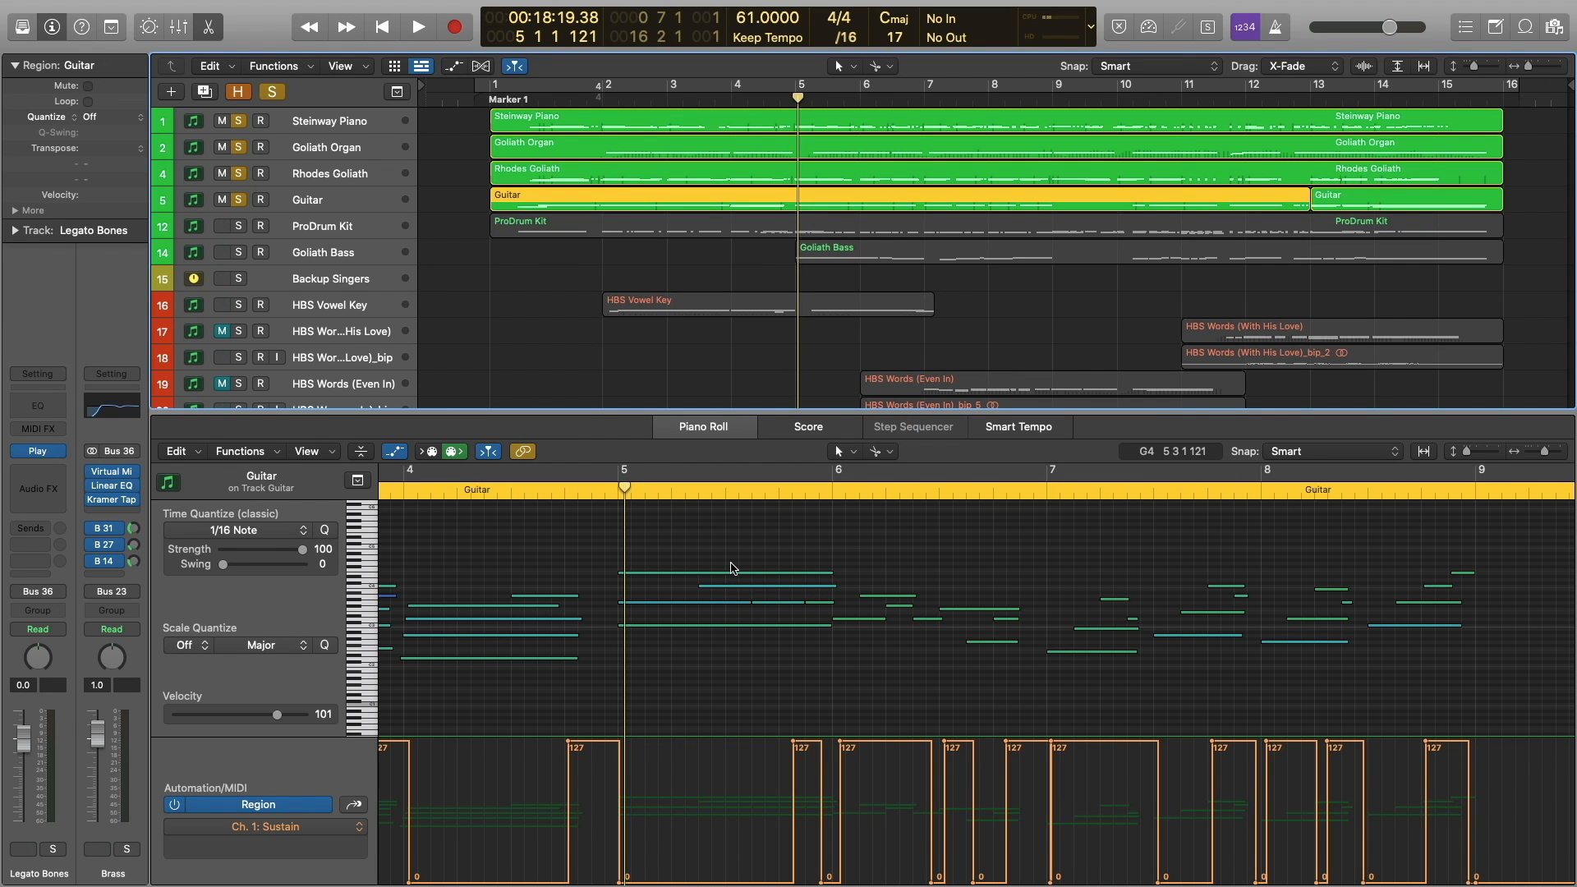
{"action": "scroll", "coordinate": [664, 505], "scroll_direction": "left", "scroll_amount": 2}
{"action": "left_click", "coordinate": [659, 491]}
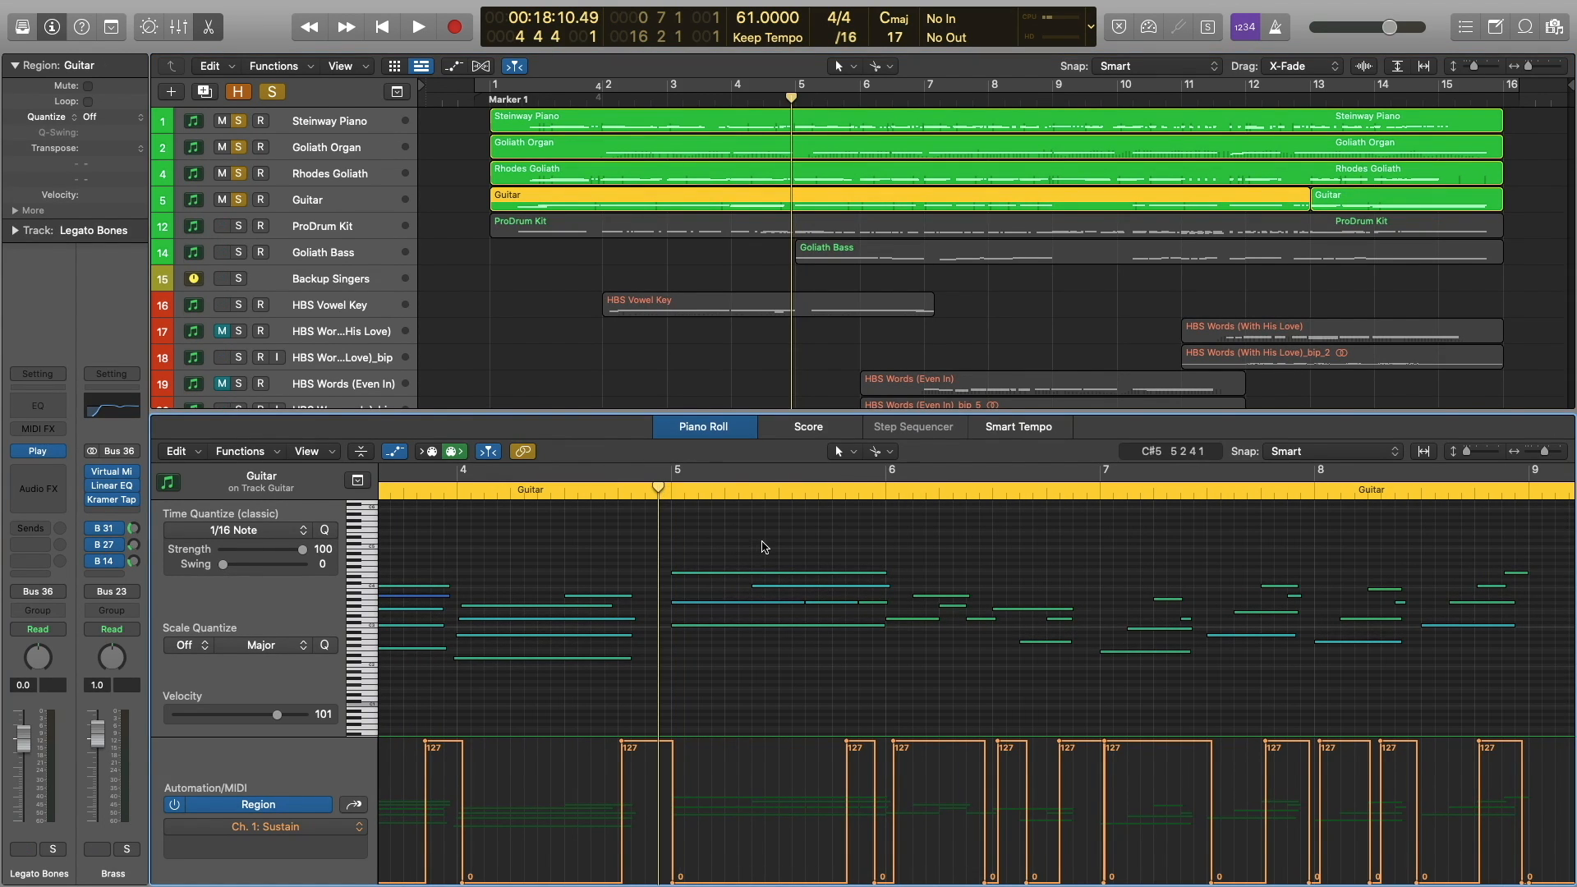
{"action": "left_click", "coordinate": [805, 183], "text": "shift"}
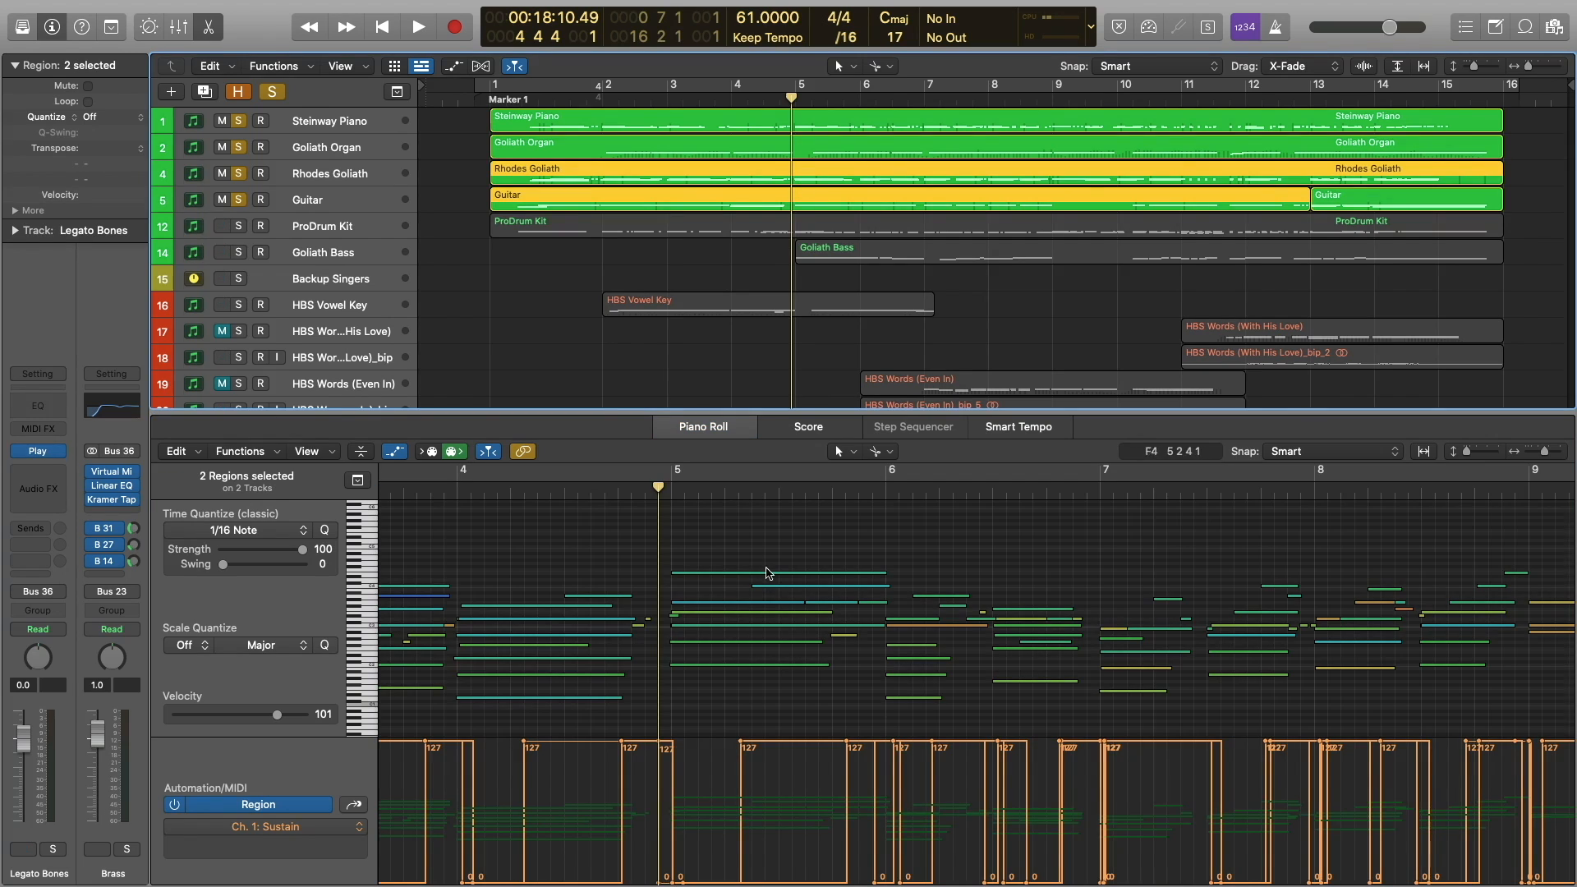
{"action": "left_click", "coordinate": [750, 284]}
Play the four soloed tracks through bar 8 while alternating the Piano Roll between the Rhodes Goliath and Guitar regions.
{"action": "left_click", "coordinate": [836, 184]}
{"action": "key", "text": "space"}
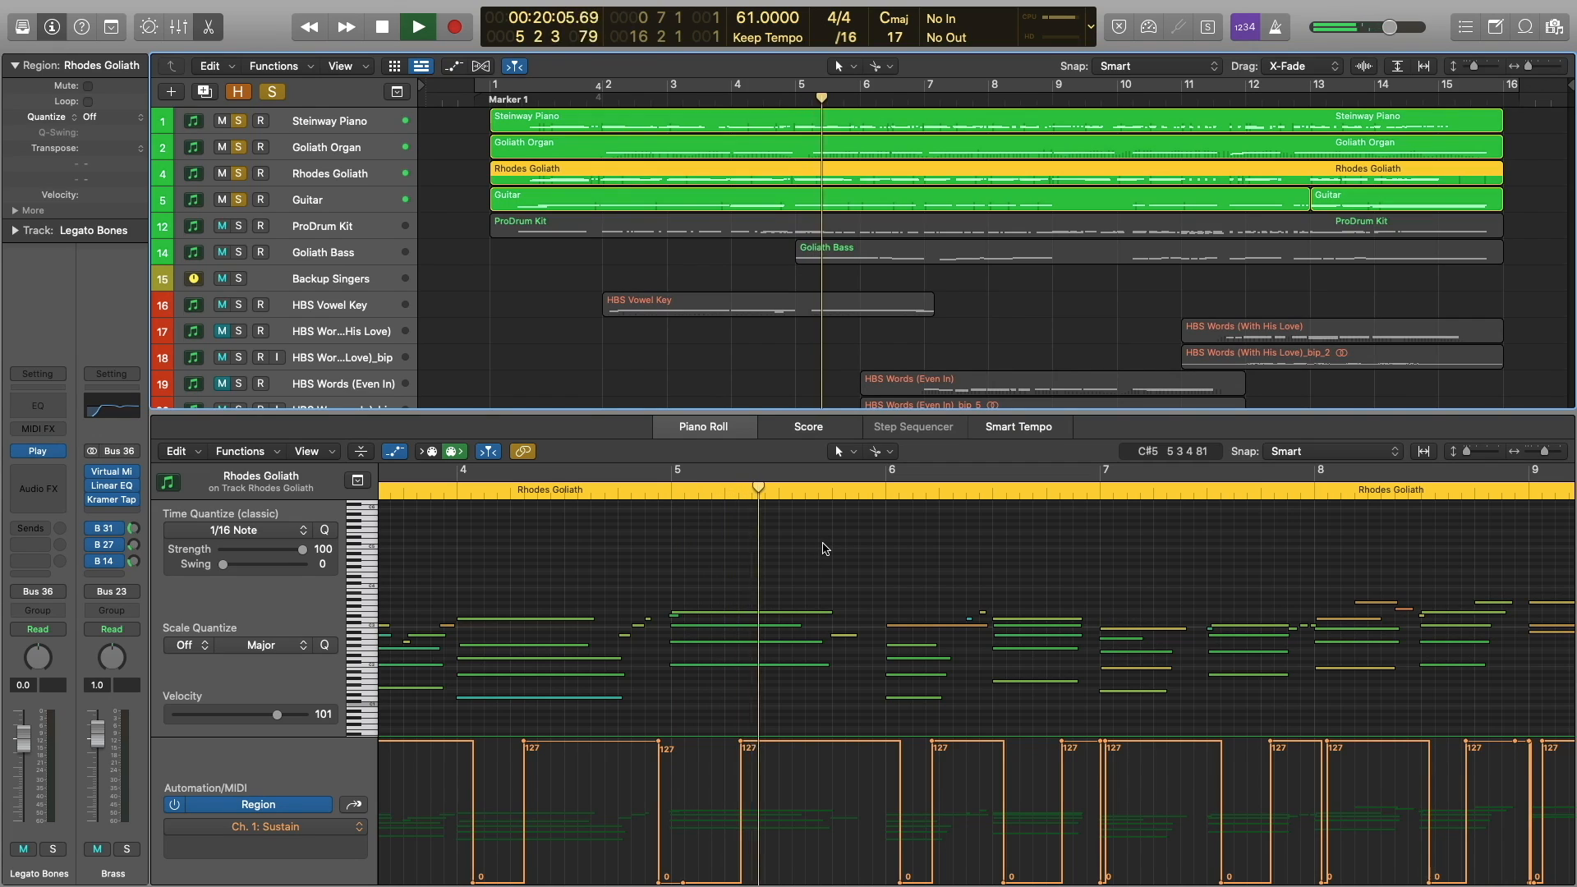
{"action": "left_click", "coordinate": [874, 205]}
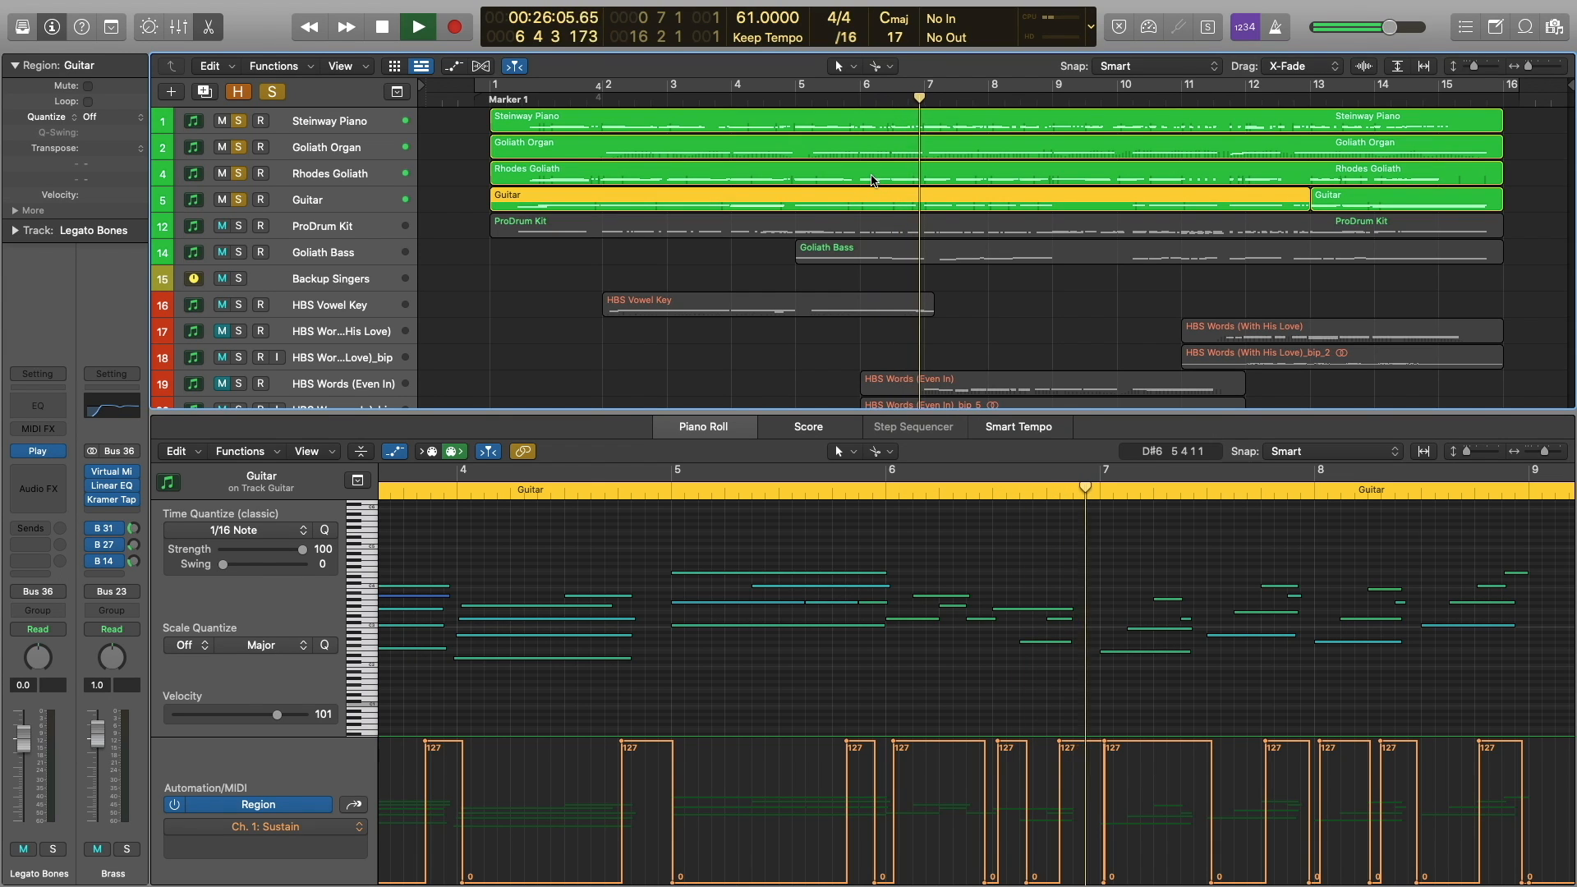
{"action": "left_click", "coordinate": [872, 176]}
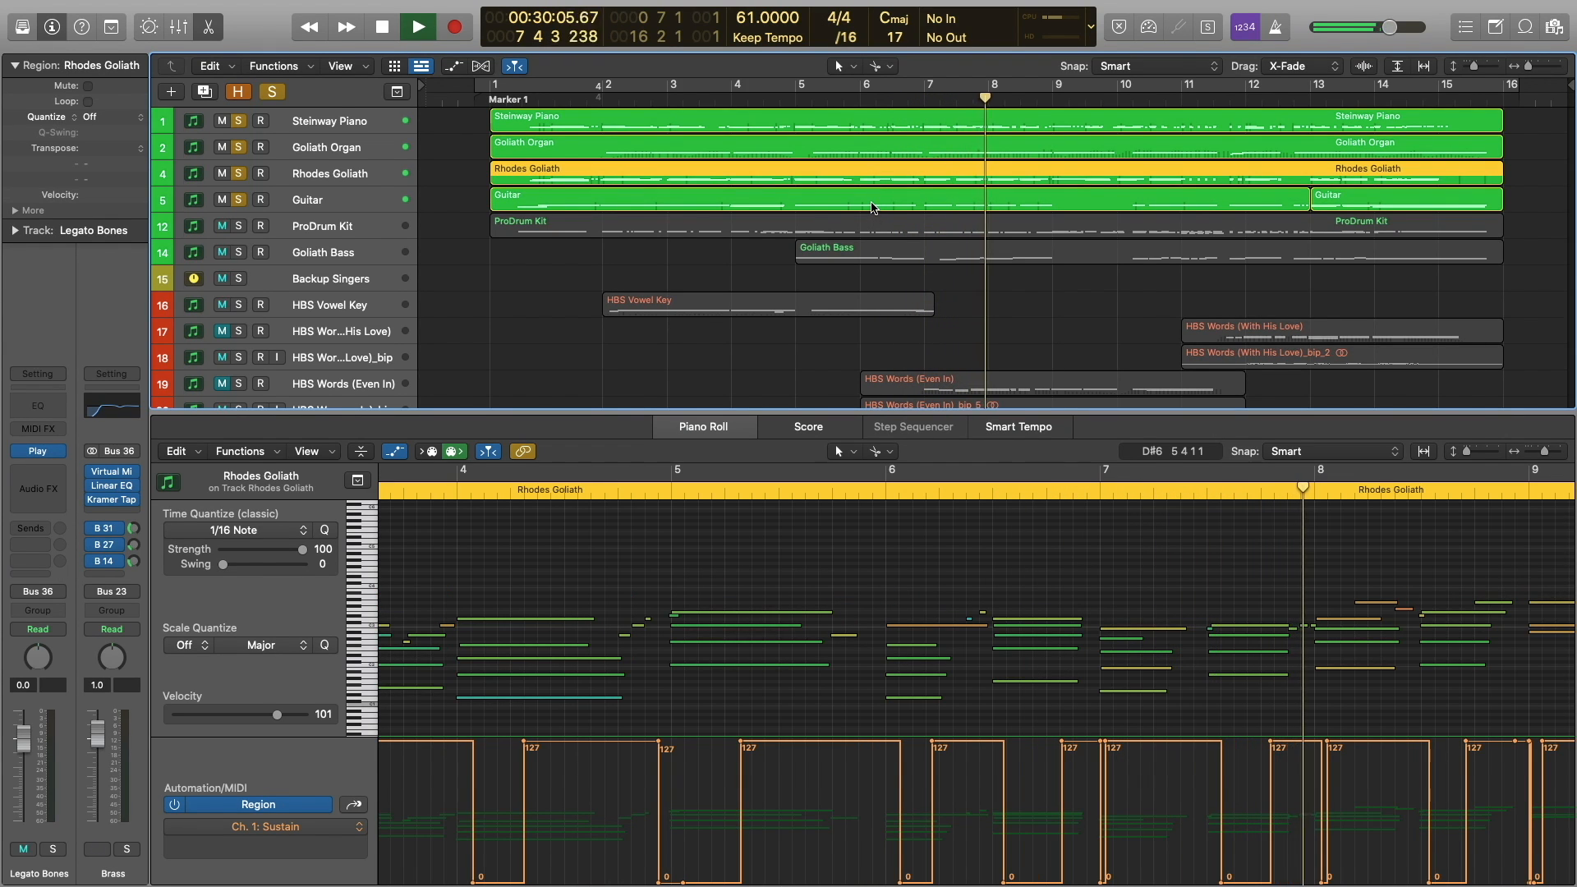
{"action": "left_click", "coordinate": [871, 205]}
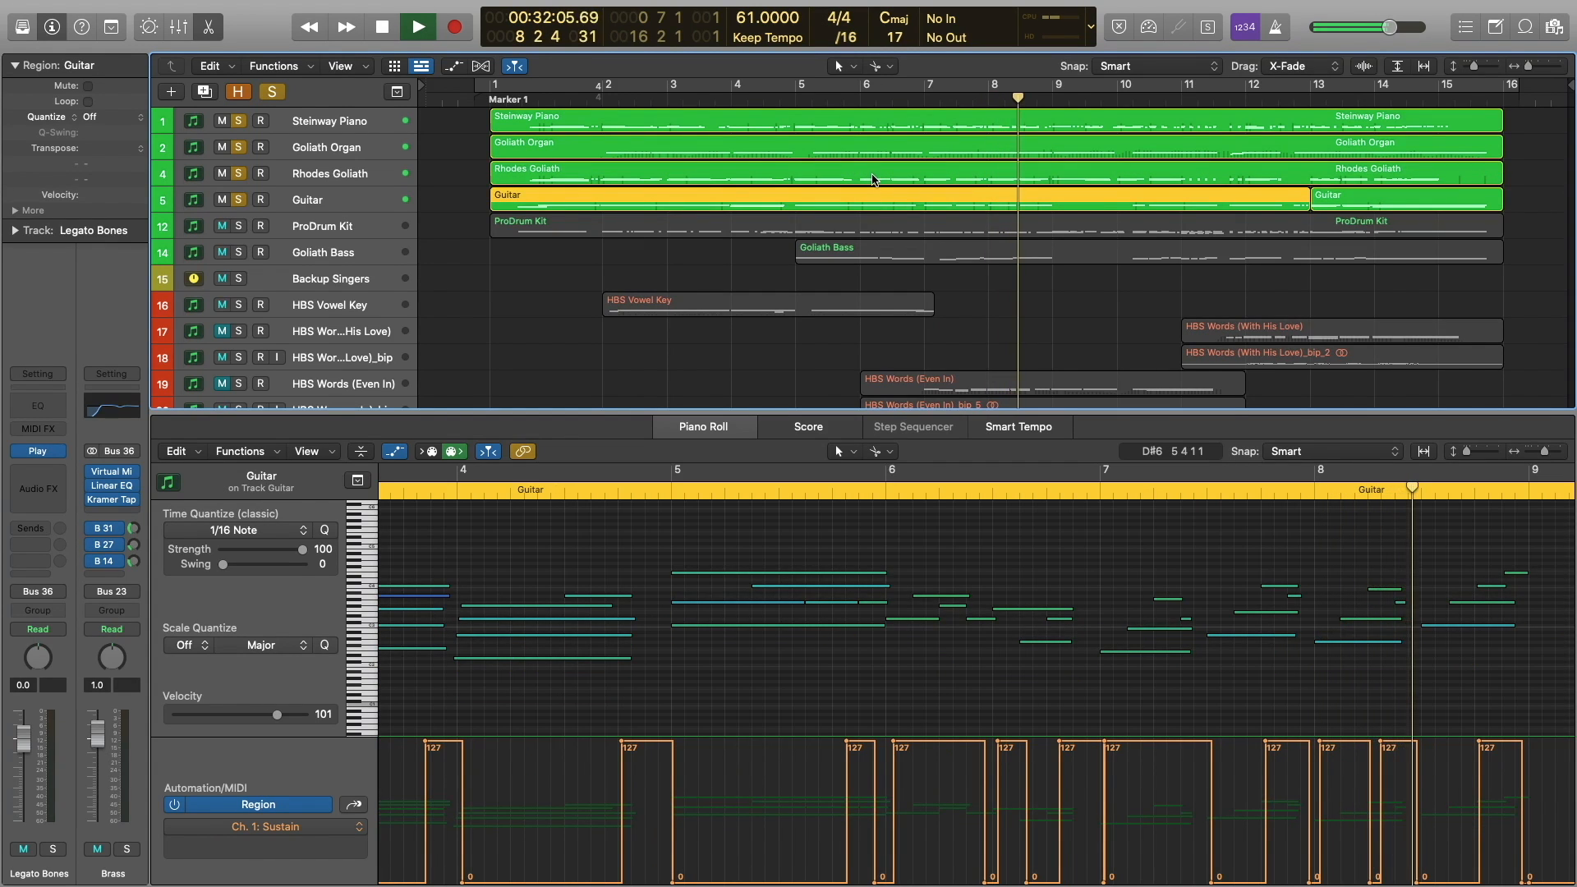
{"action": "left_click", "coordinate": [871, 175]}
{"action": "key", "text": "space"}
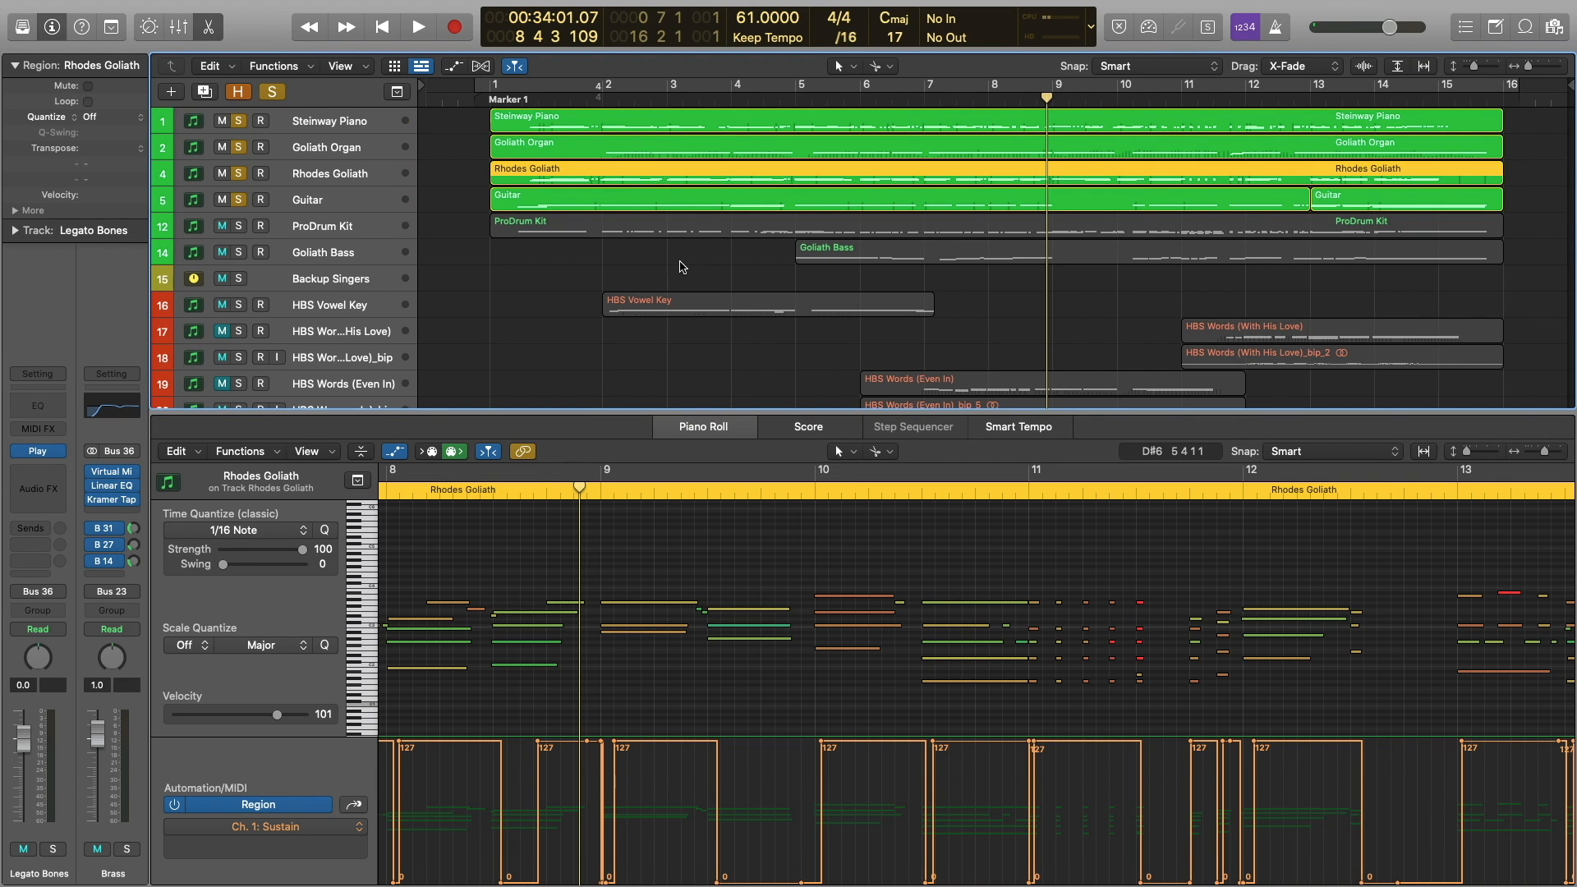
Select the ProDrum Kit track, add it to the solo, and show its notes from bar 4 onward in the Piano Roll.
{"action": "left_click", "coordinate": [587, 277]}
{"action": "left_click", "coordinate": [312, 228]}
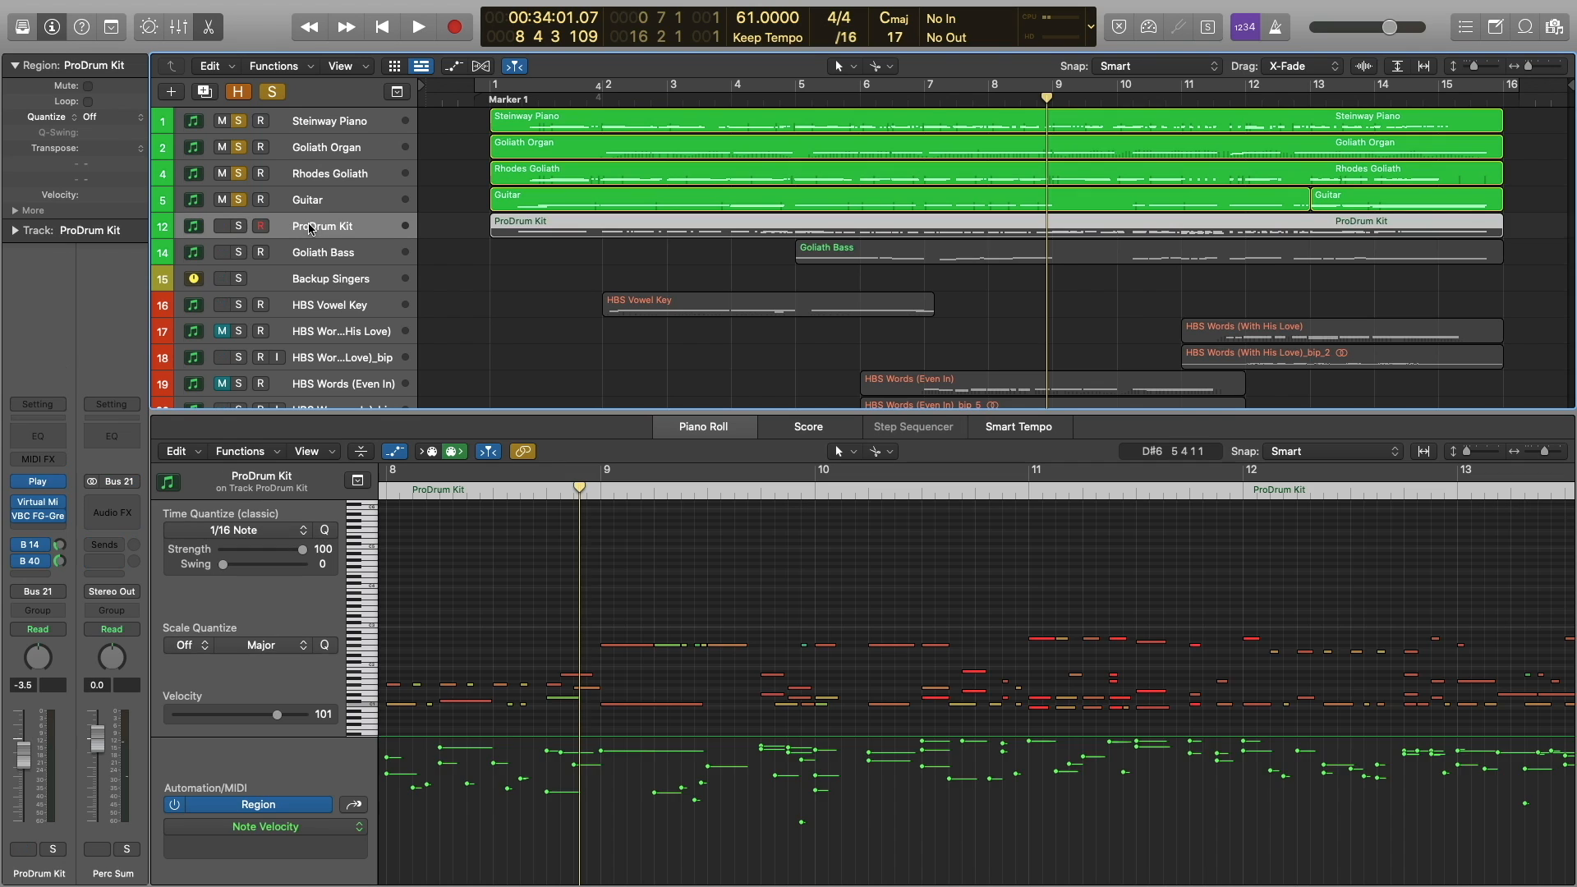
{"action": "left_click", "coordinate": [239, 227]}
{"action": "scroll", "coordinate": [793, 615], "scroll_direction": "left", "scroll_amount": 2}
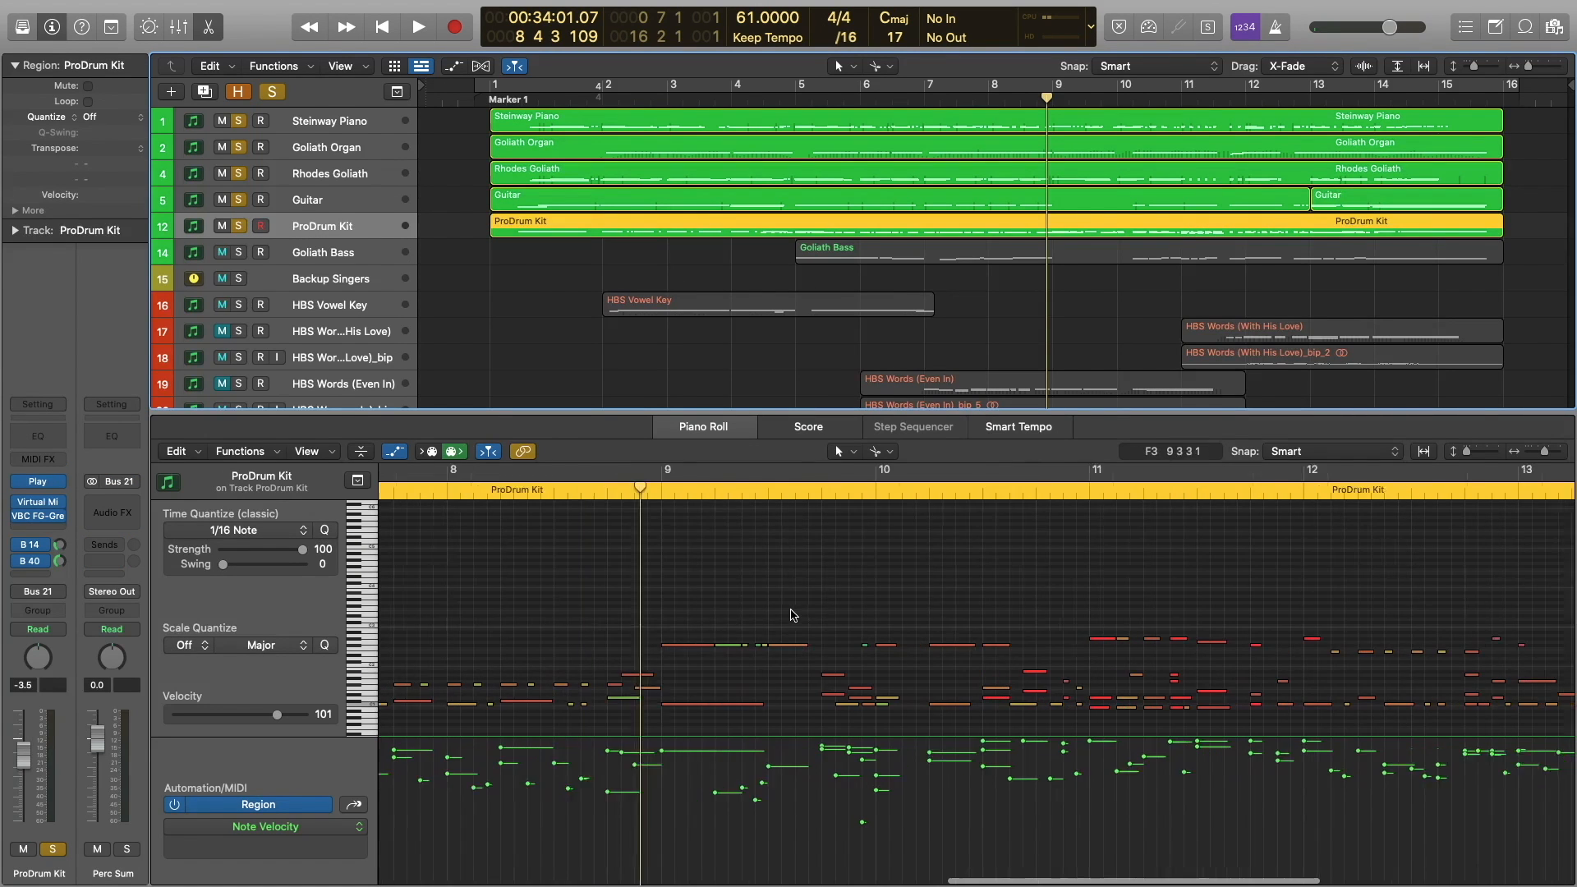
{"action": "scroll", "coordinate": [791, 615], "scroll_direction": "left", "scroll_amount": 5}
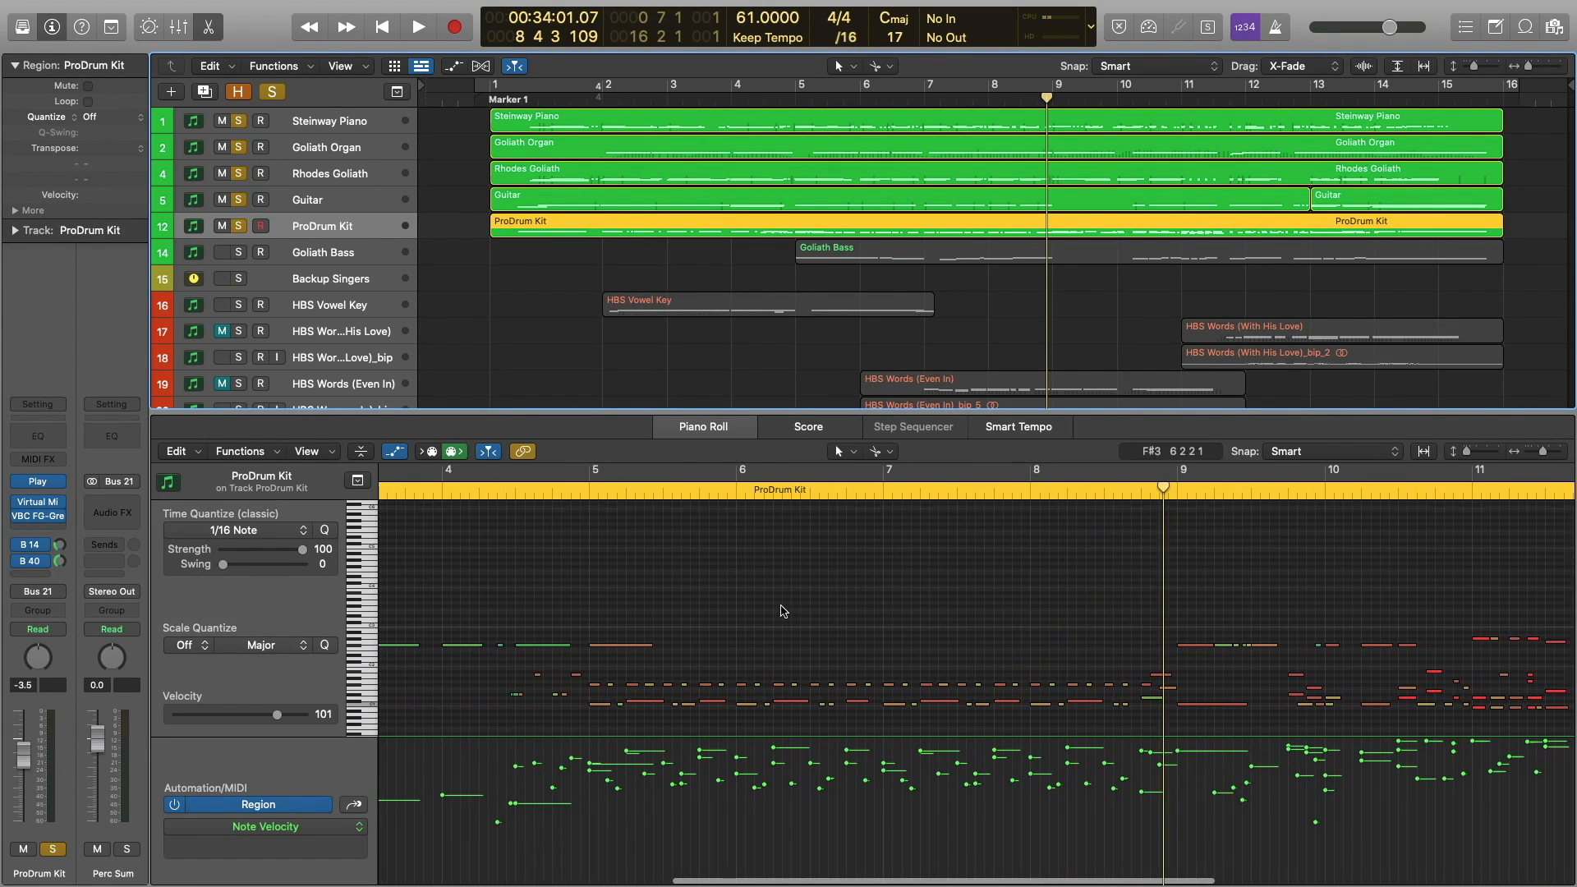
Set the playhead to 4 4 3 1, close the ProDrum Kit instrument window, and play the five soloed tracks through bar 8.
{"action": "scroll", "coordinate": [783, 612], "scroll_direction": "down", "scroll_amount": 3}
{"action": "left_click", "coordinate": [575, 492]}
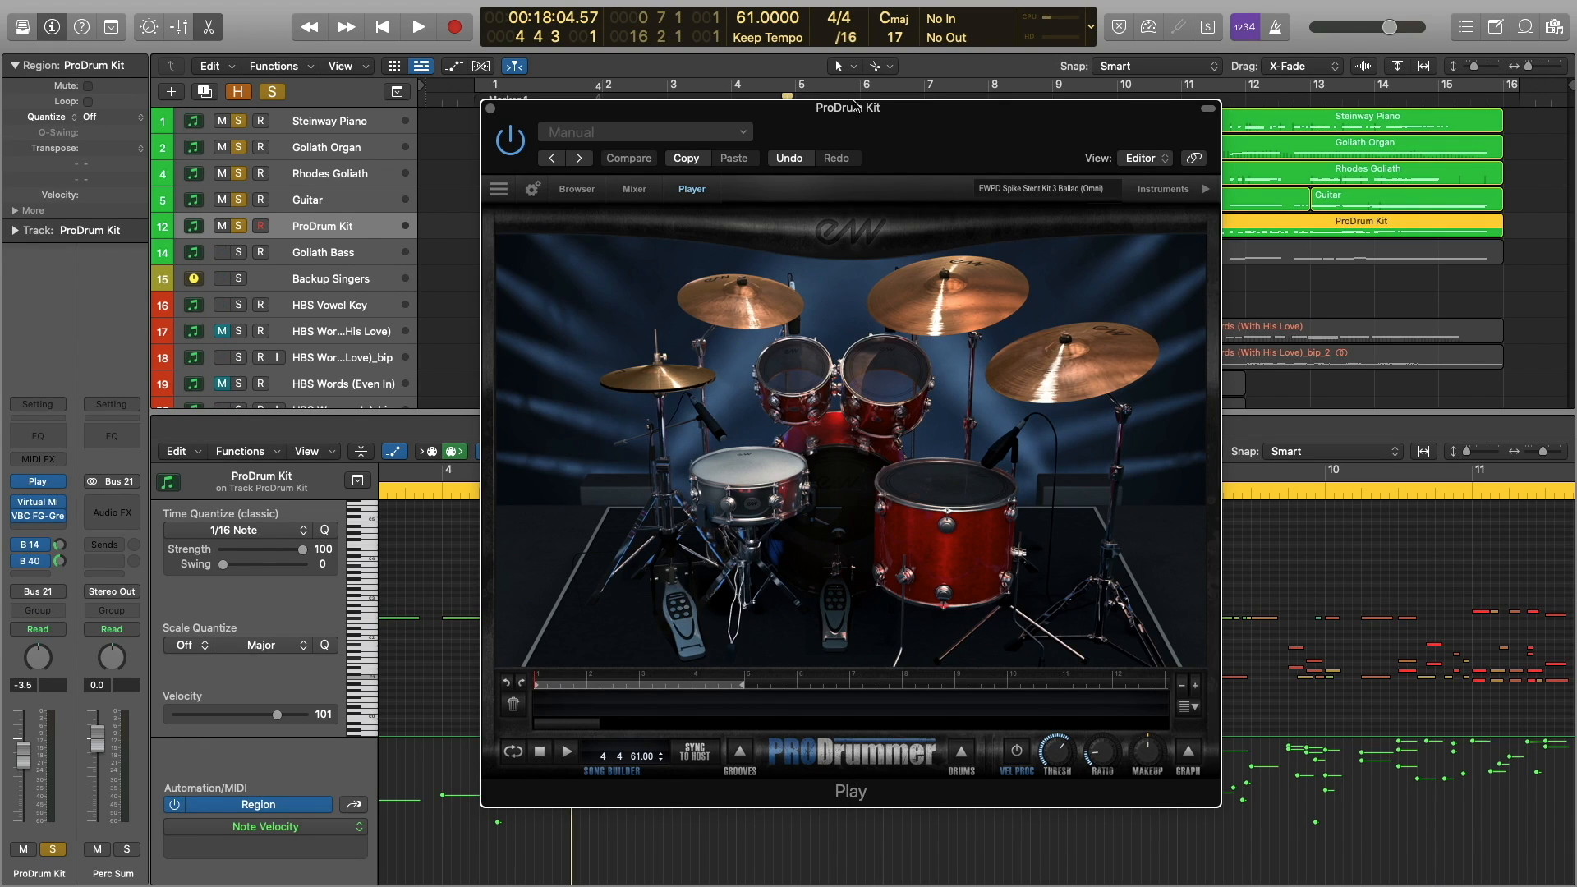
{"action": "left_click", "coordinate": [490, 110]}
{"action": "key", "text": "space"}
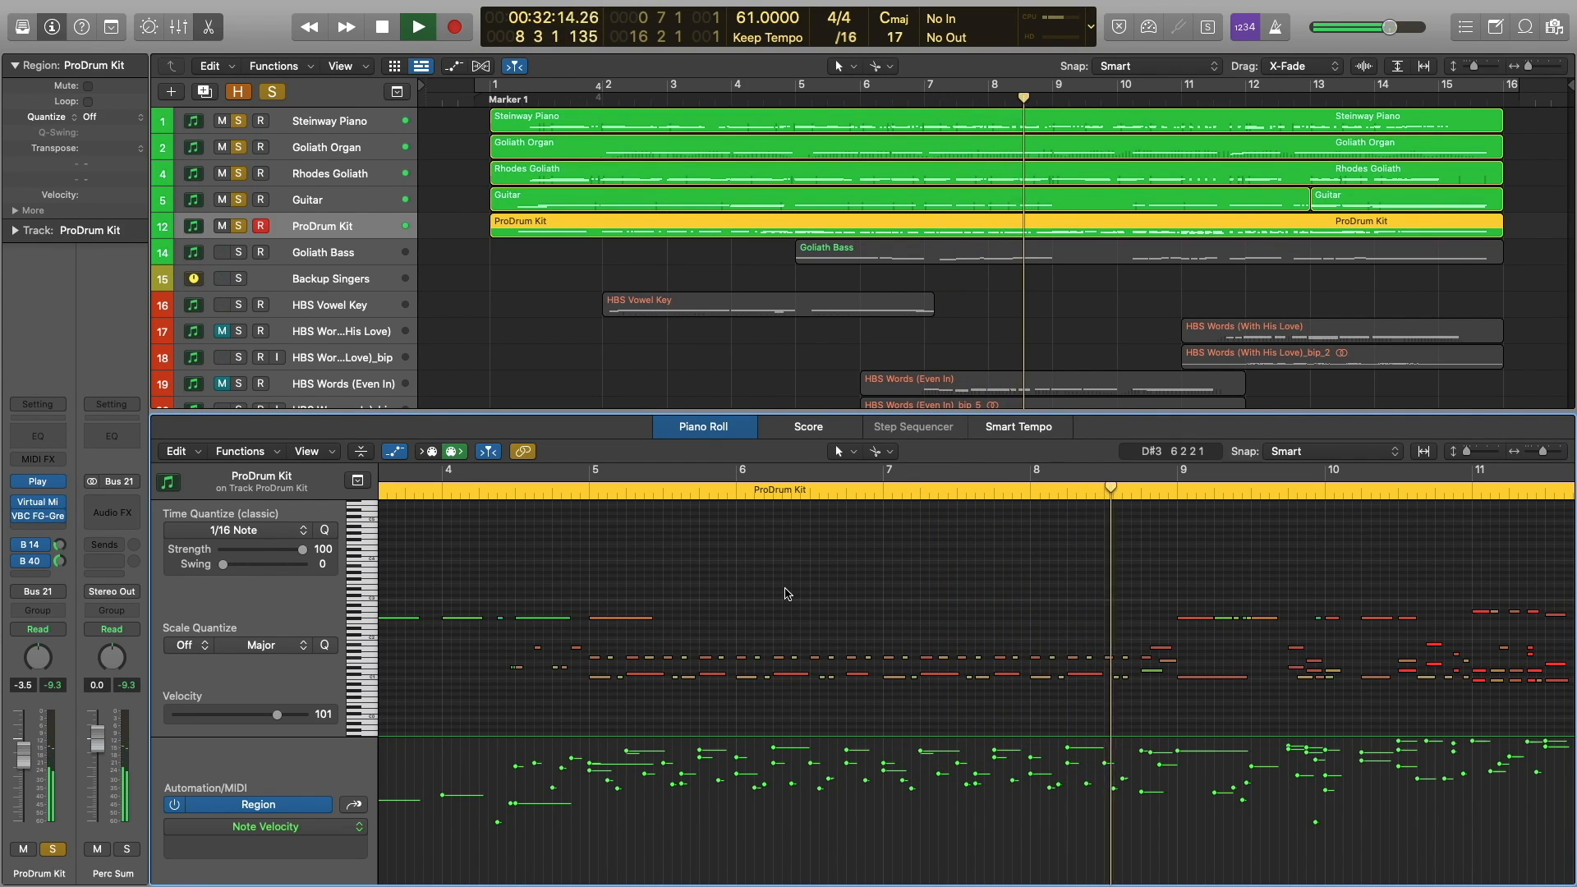
{"action": "key", "text": "space"}
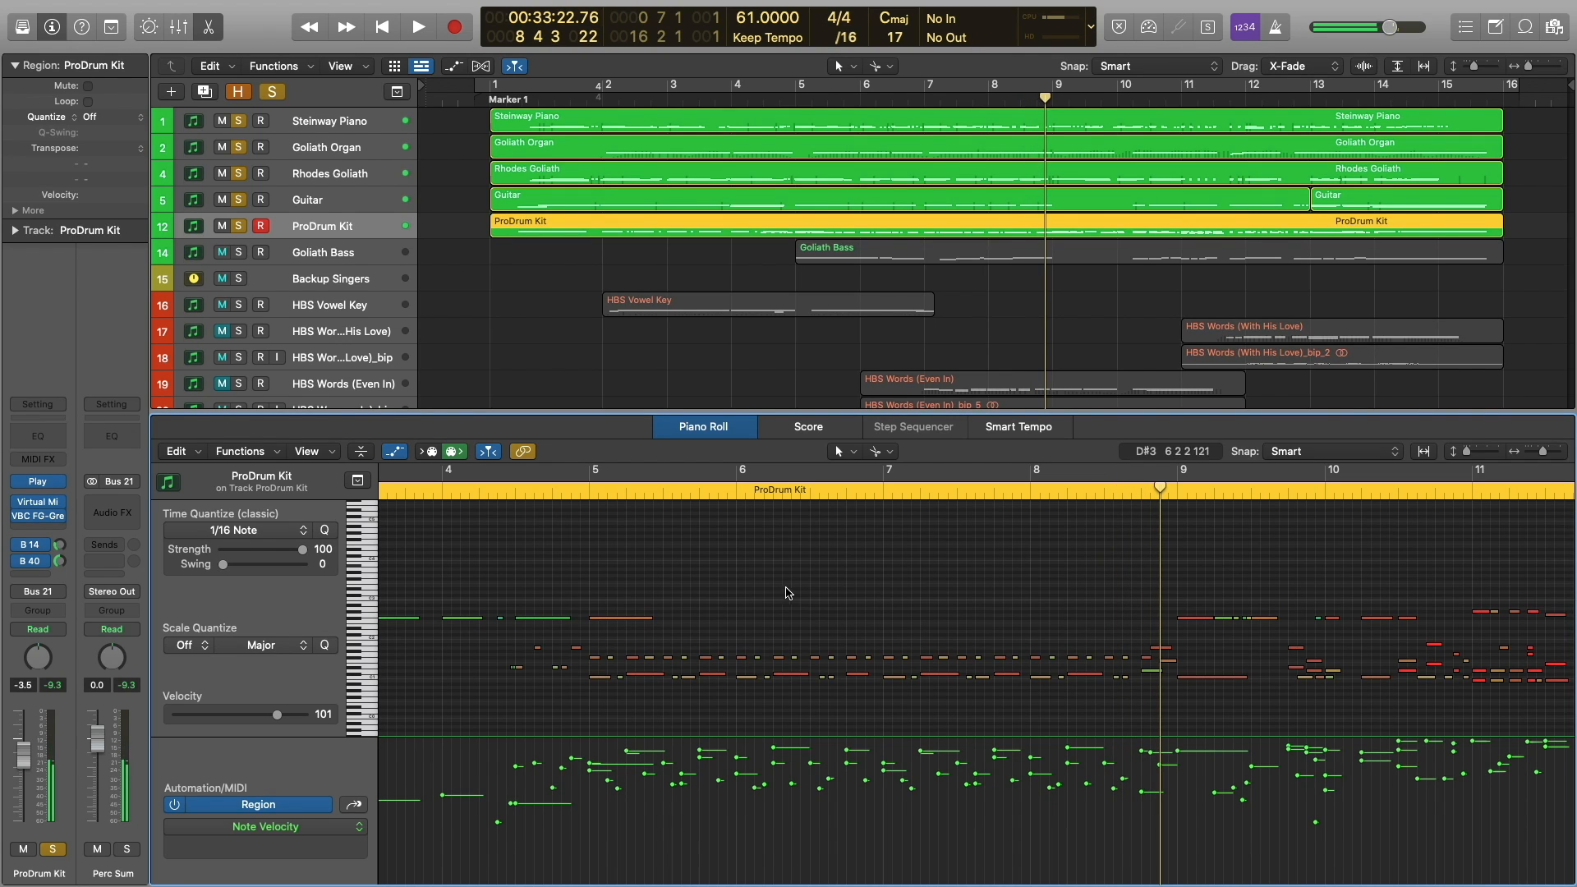
Add Goliath Bass to the solo, show its notes in the Piano Roll, and play the six tracks through bar 8.
{"action": "left_click", "coordinate": [239, 252]}
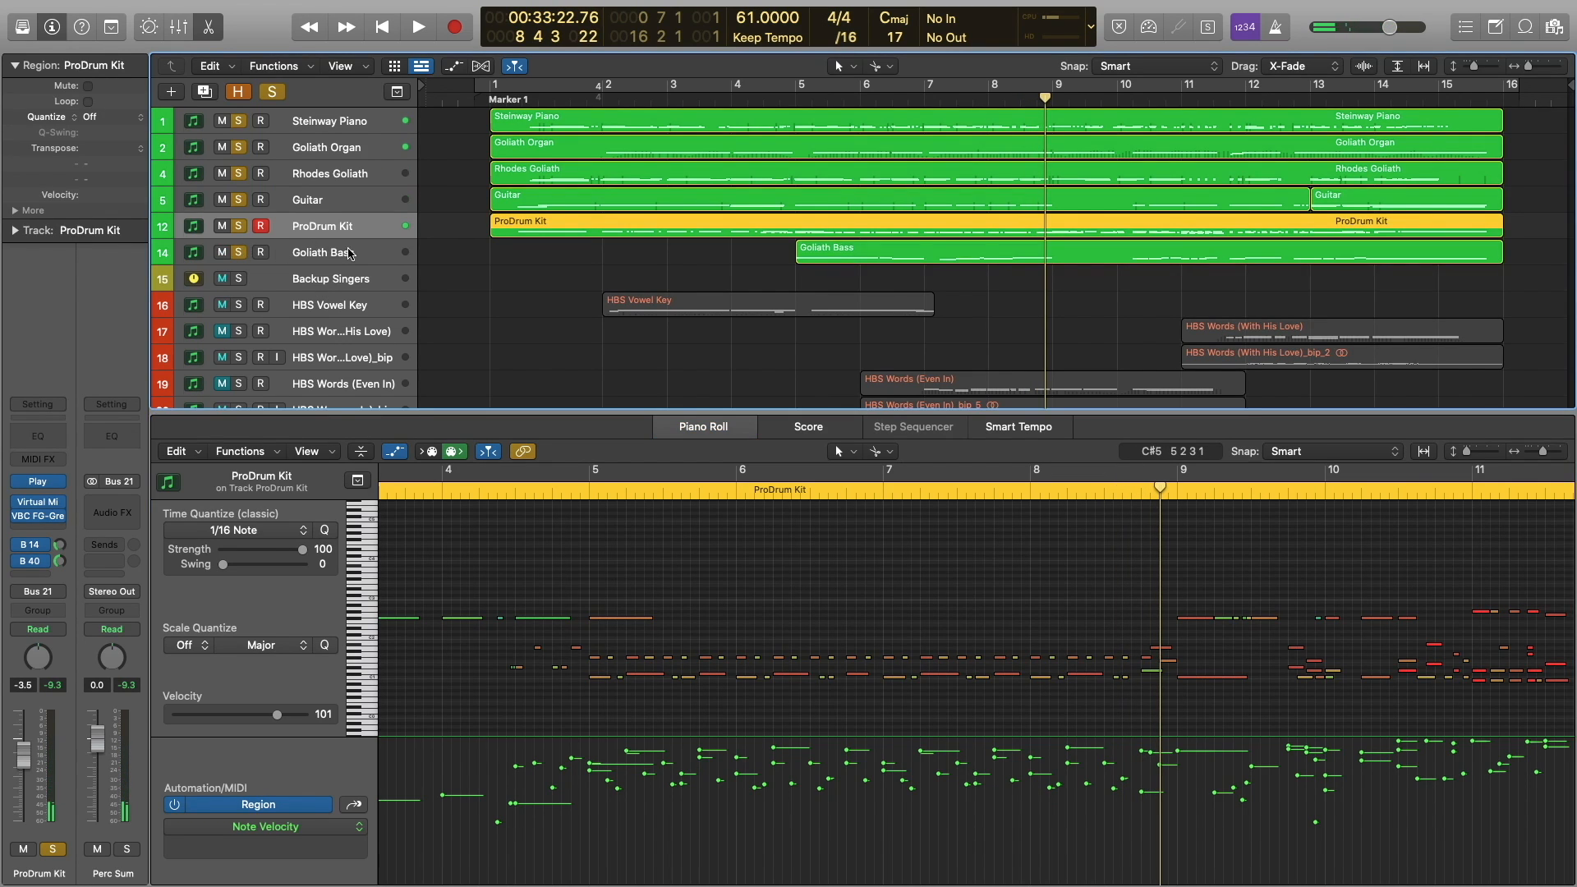
{"action": "left_click", "coordinate": [857, 262]}
{"action": "key", "text": "shift+space"}
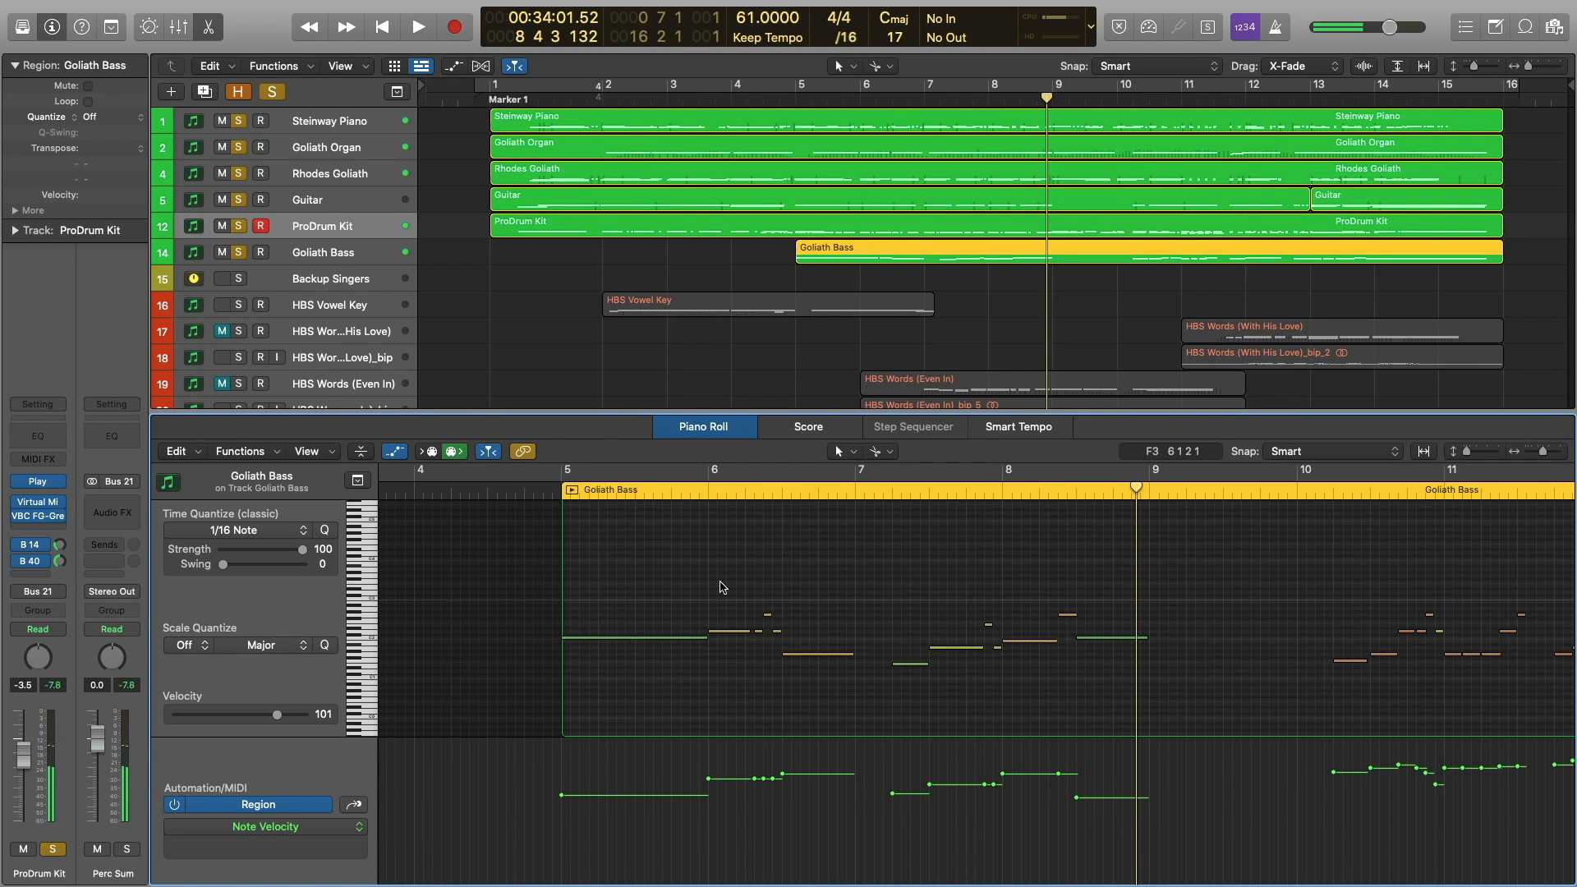
Select the Goliath Bass track and examine its Play instrument settings, closing the plug-in window when finished.
{"action": "left_click", "coordinate": [348, 251]}
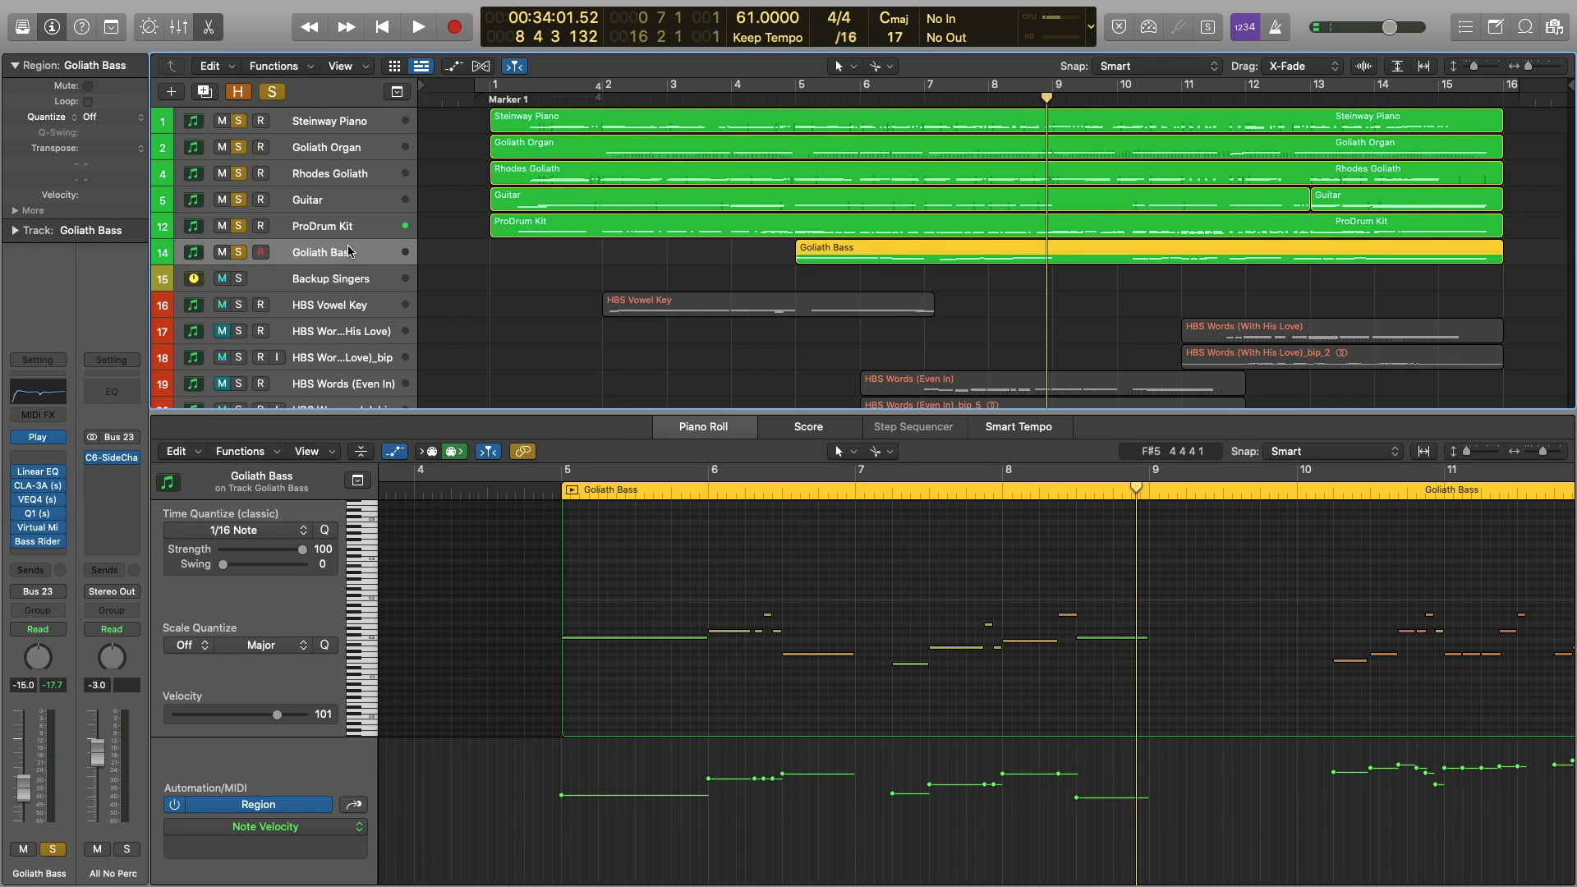
{"action": "left_click", "coordinate": [39, 441]}
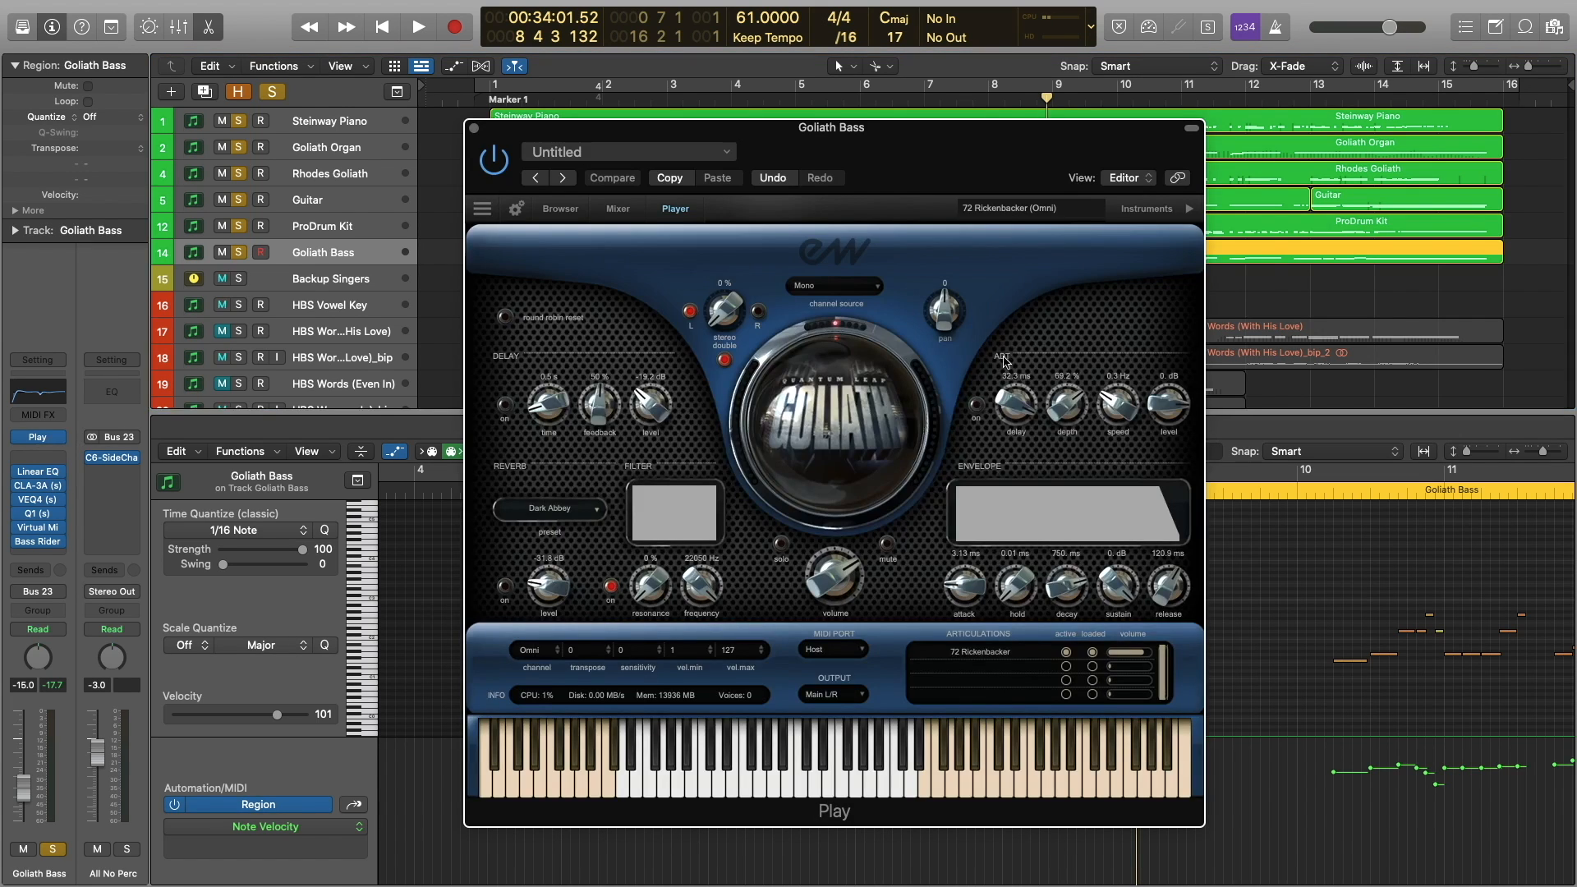
{"action": "left_click", "coordinate": [474, 131]}
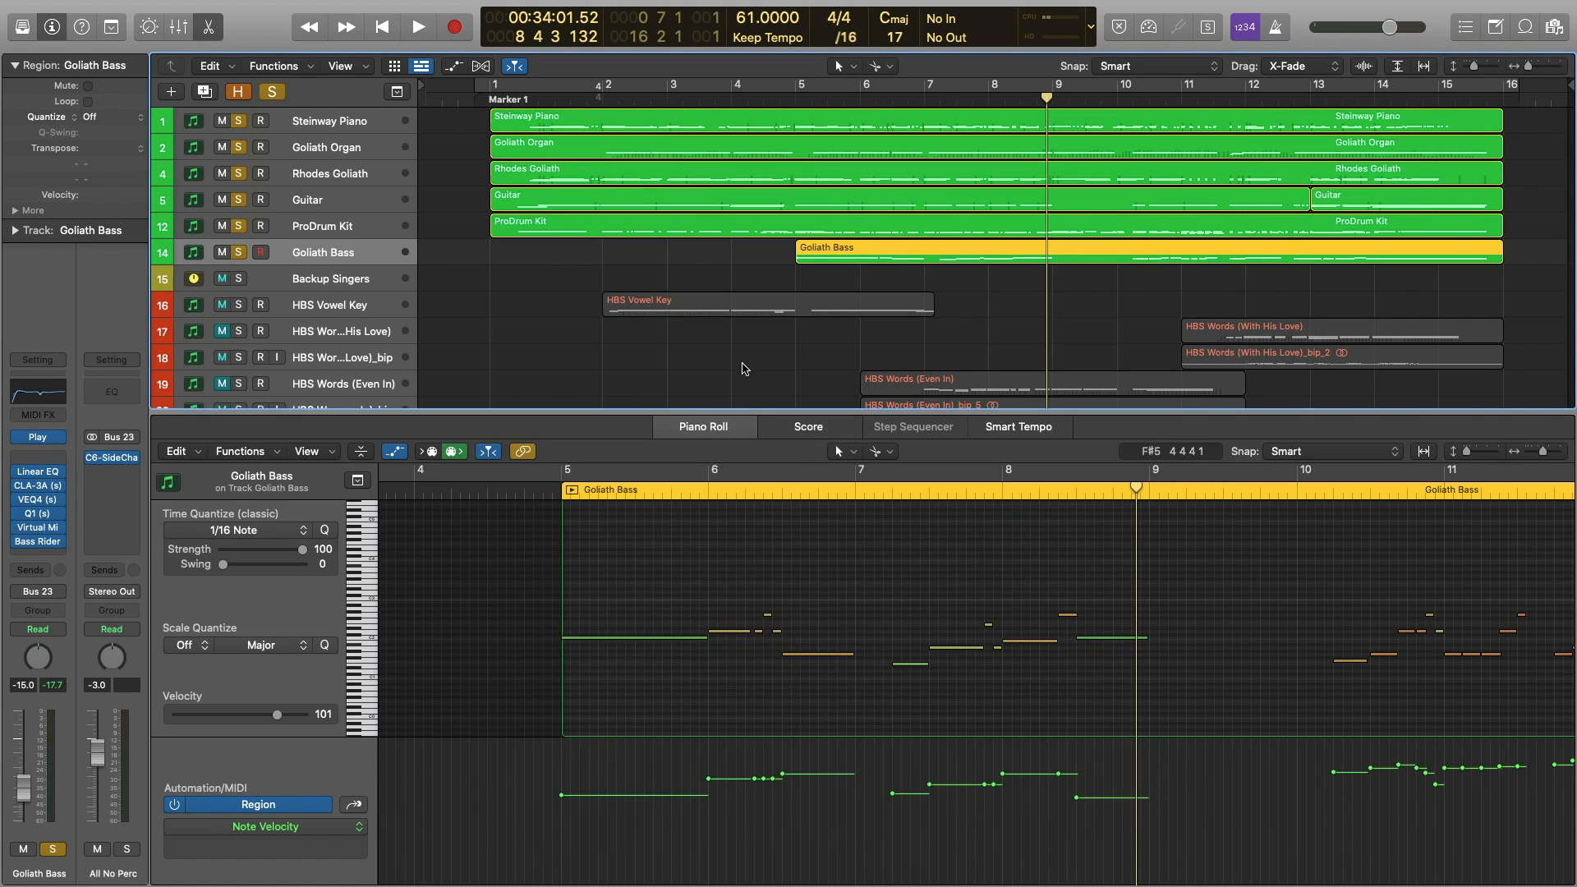
Add the Backup Singers group to the solo and show the HBS Vowel Key region's notes in the Piano Roll.
{"action": "left_click", "coordinate": [239, 280]}
{"action": "scroll", "coordinate": [922, 375], "scroll_direction": "down", "scroll_amount": 3}
{"action": "left_click", "coordinate": [799, 305]}
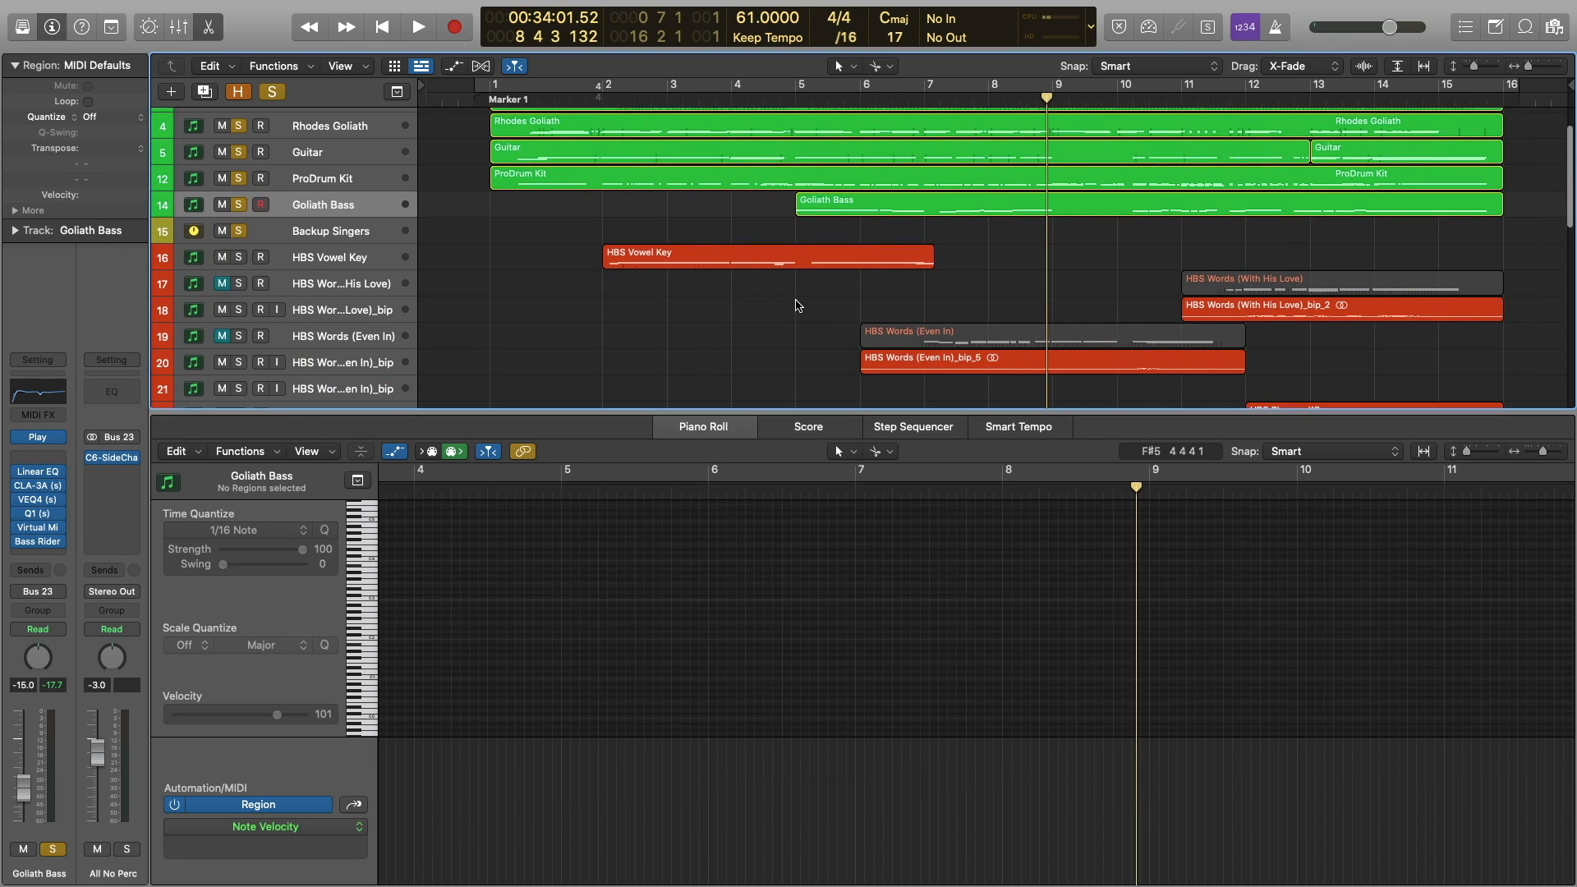
{"action": "scroll", "coordinate": [799, 305], "scroll_direction": "down", "scroll_amount": 2}
{"action": "left_click", "coordinate": [833, 207]}
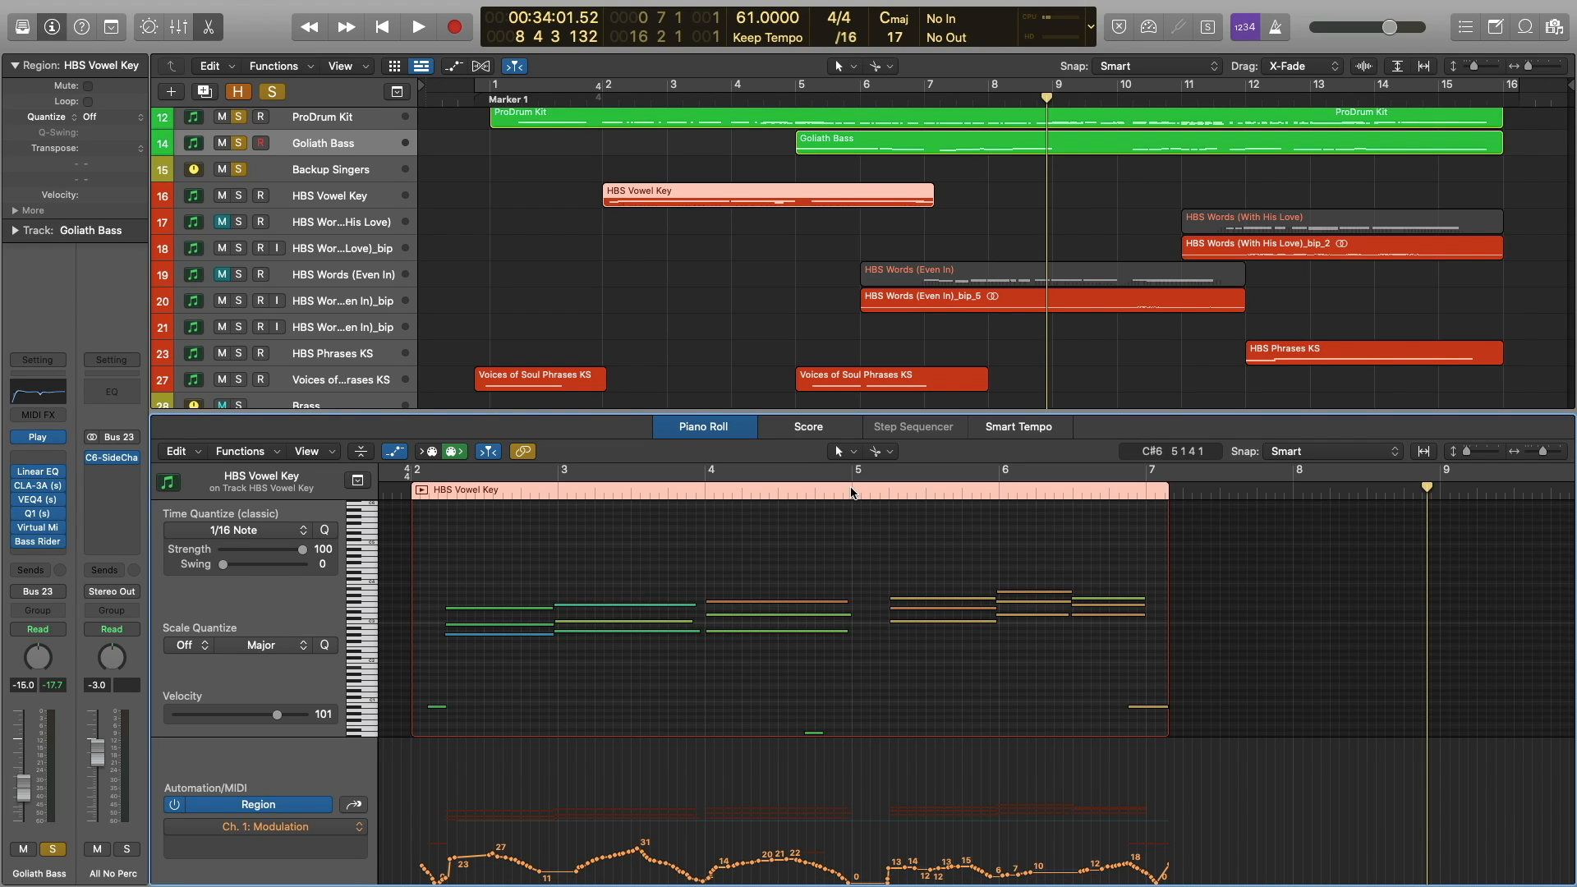
Move the low D0 note of HBS Vowel Key slightly later, just before bar 5, and set the playhead to 4 4 3 1.
{"action": "scroll", "coordinate": [811, 722], "scroll_direction": "down", "scroll_amount": 1}
{"action": "left_click", "coordinate": [814, 727]}
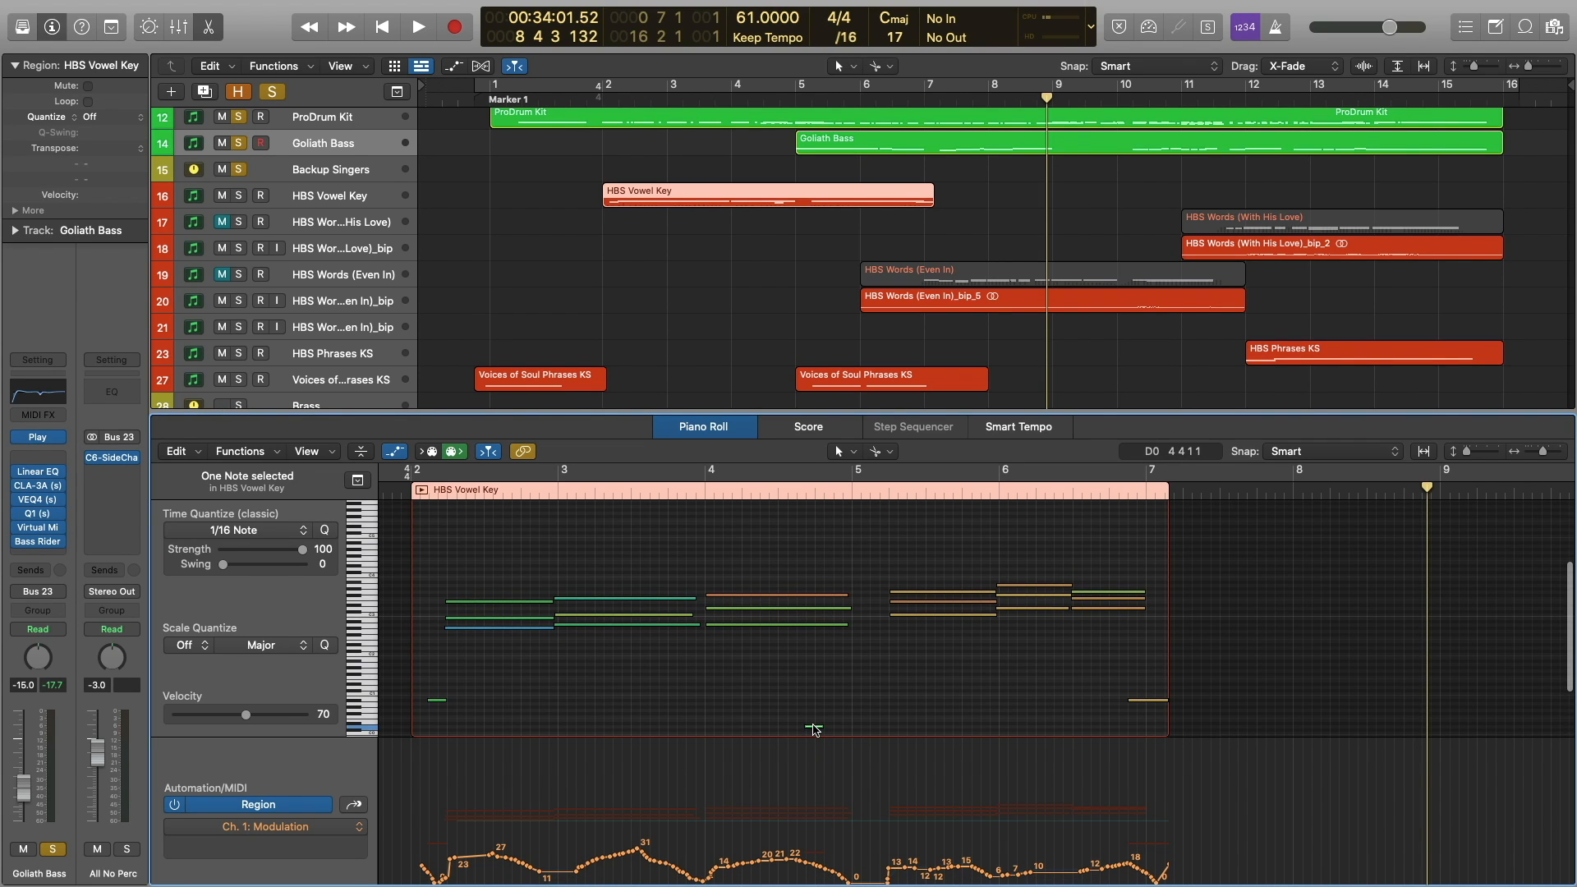
{"action": "left_click_drag", "start_coordinate": [813, 728], "coordinate": [837, 728]}
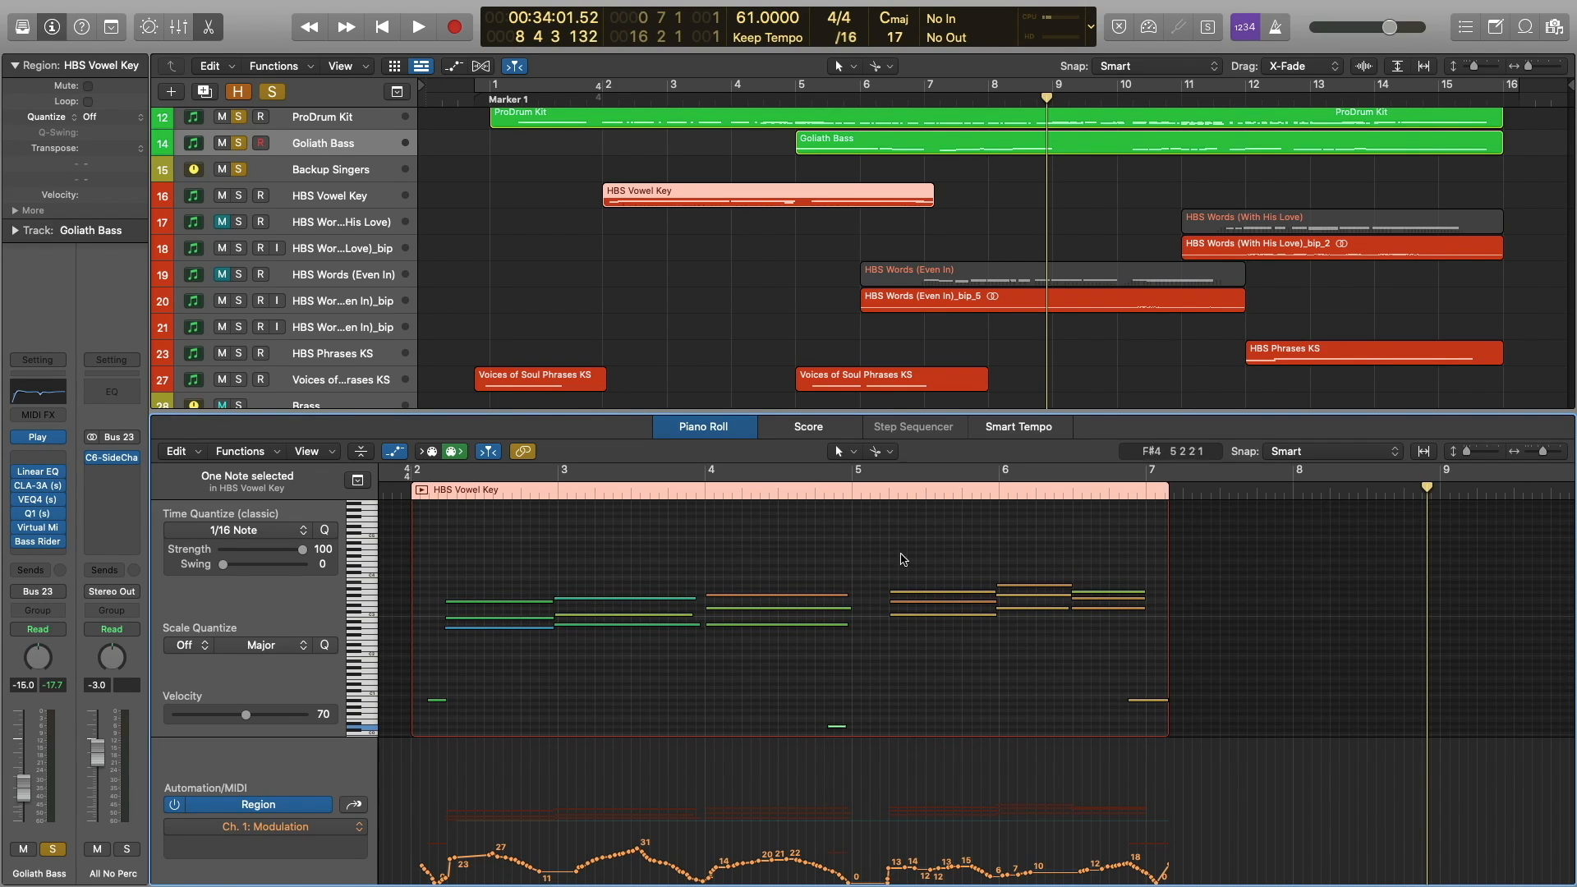
{"action": "left_click", "coordinate": [833, 489]}
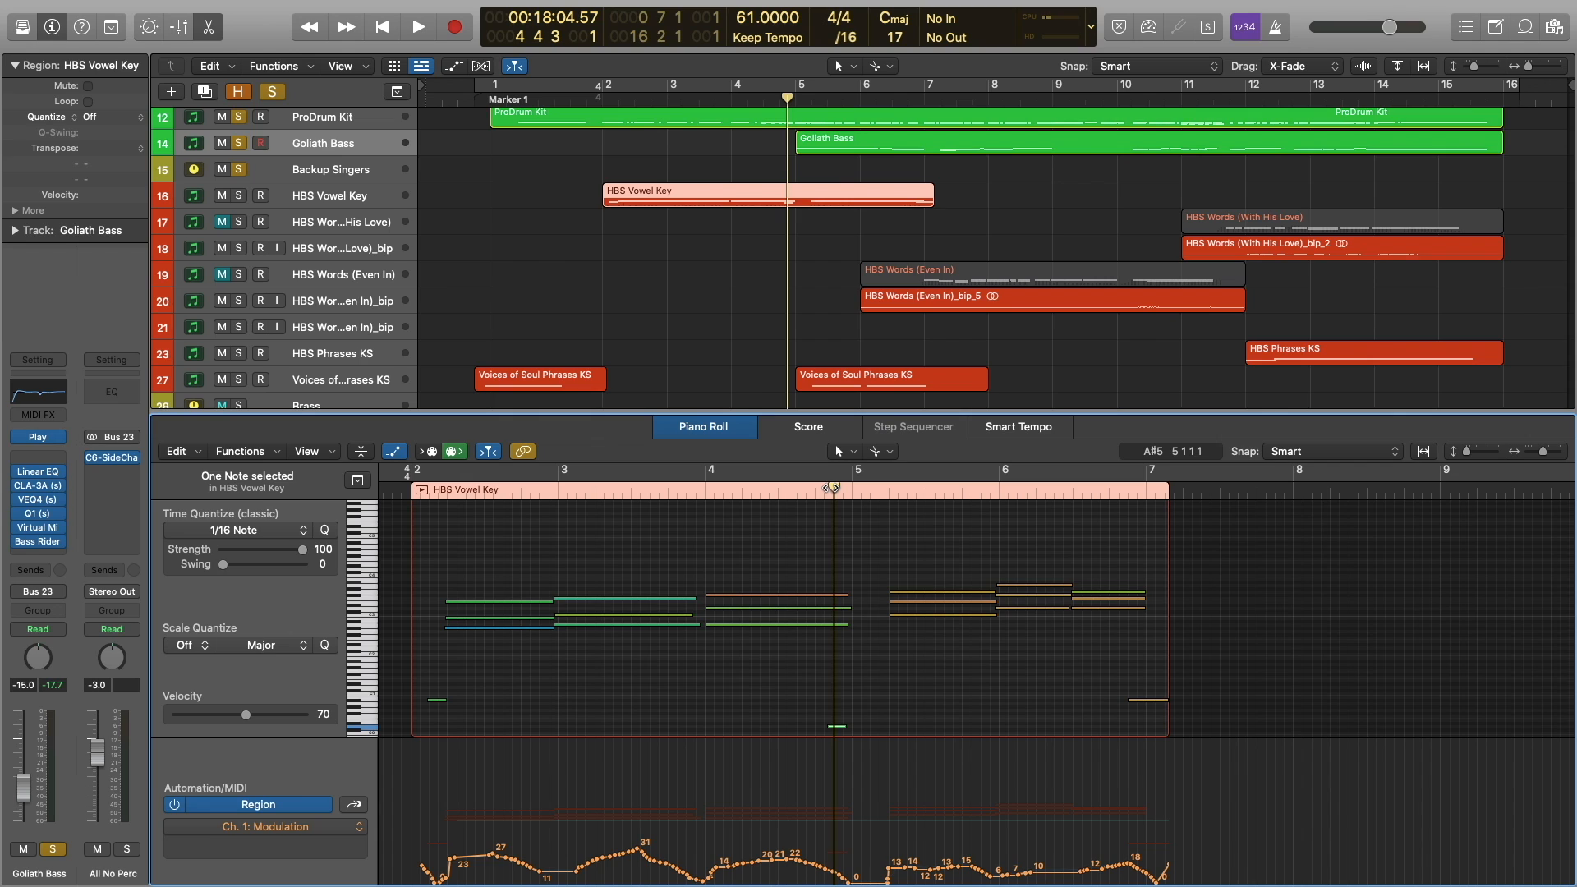
Compare the second Voices of Soul Phrases KS region's notes with HBS Vowel Key, and view the HBS Words (Even In) notes and modulation.
{"action": "left_click", "coordinate": [891, 387], "text": "shift"}
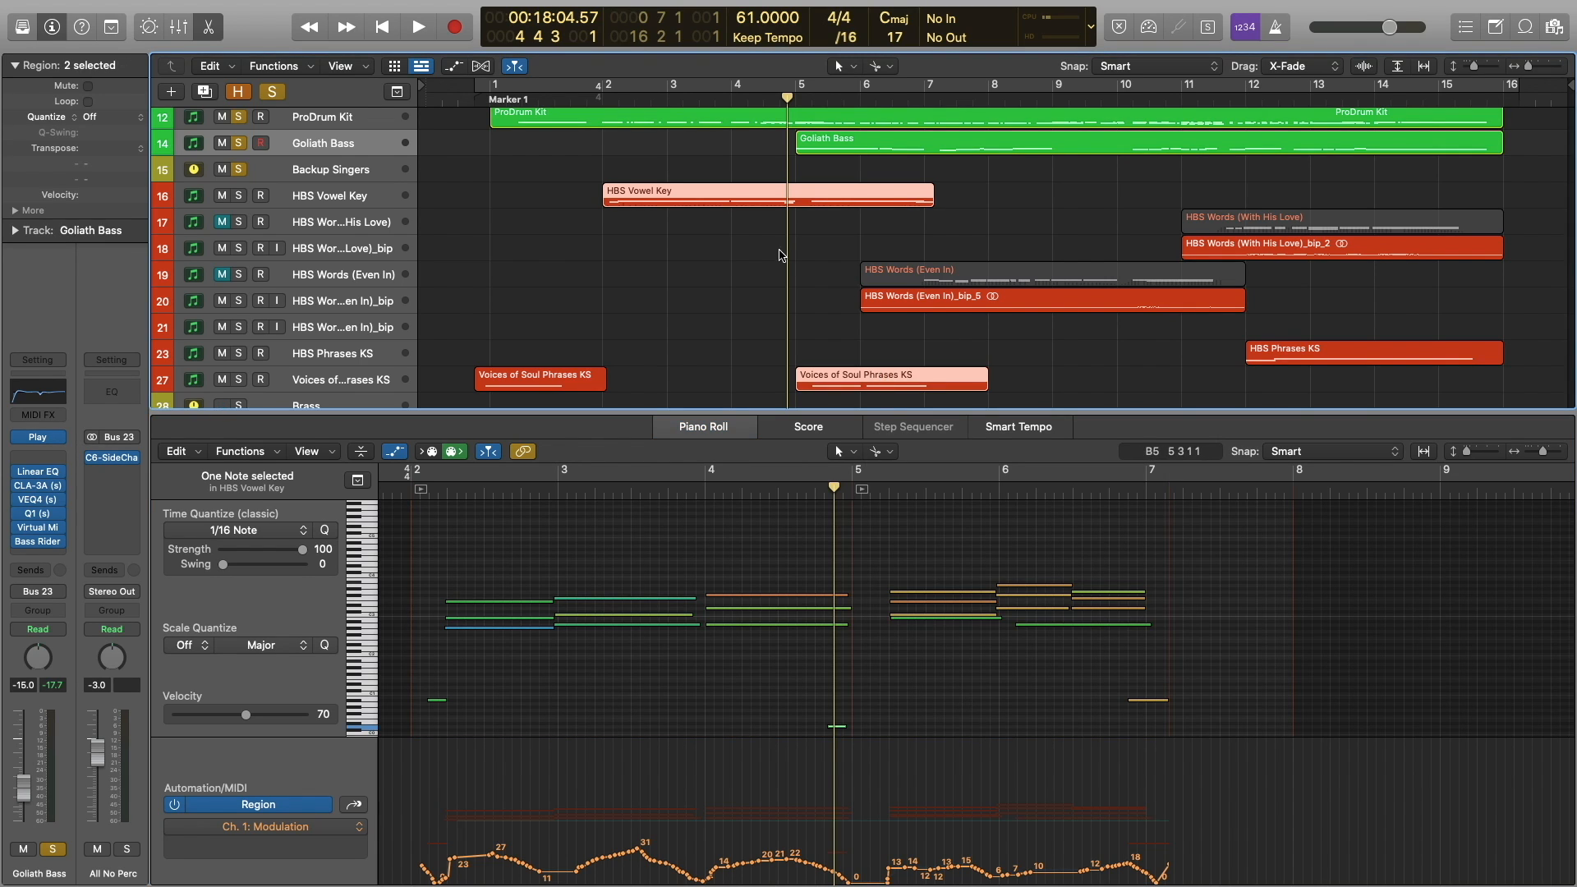
{"action": "left_click", "coordinate": [783, 304]}
{"action": "left_click", "coordinate": [876, 381]}
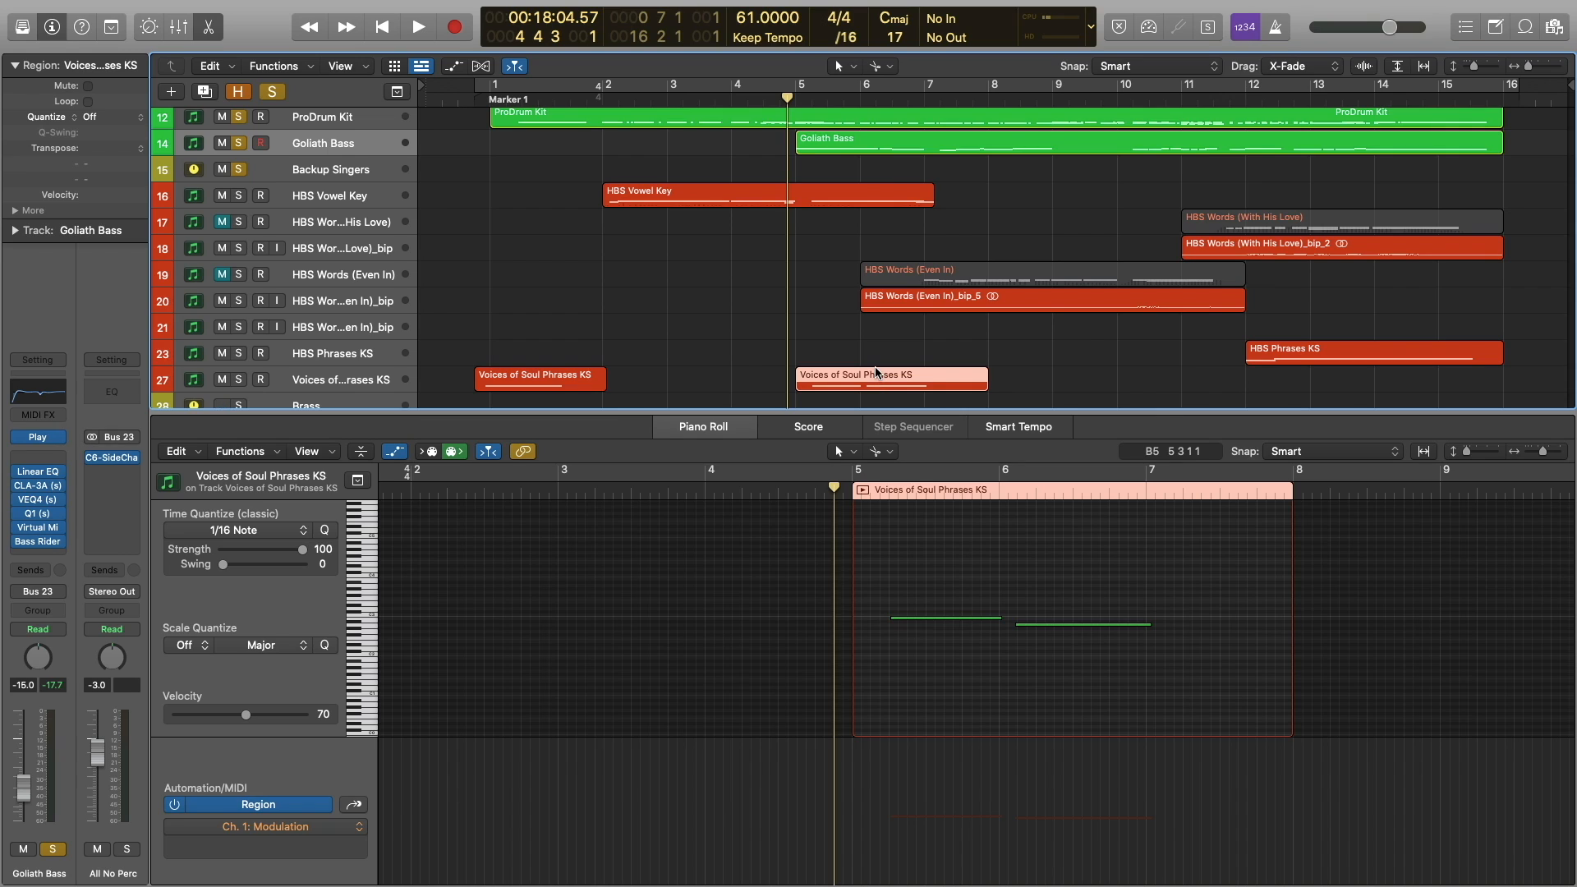
{"action": "left_click", "coordinate": [952, 280]}
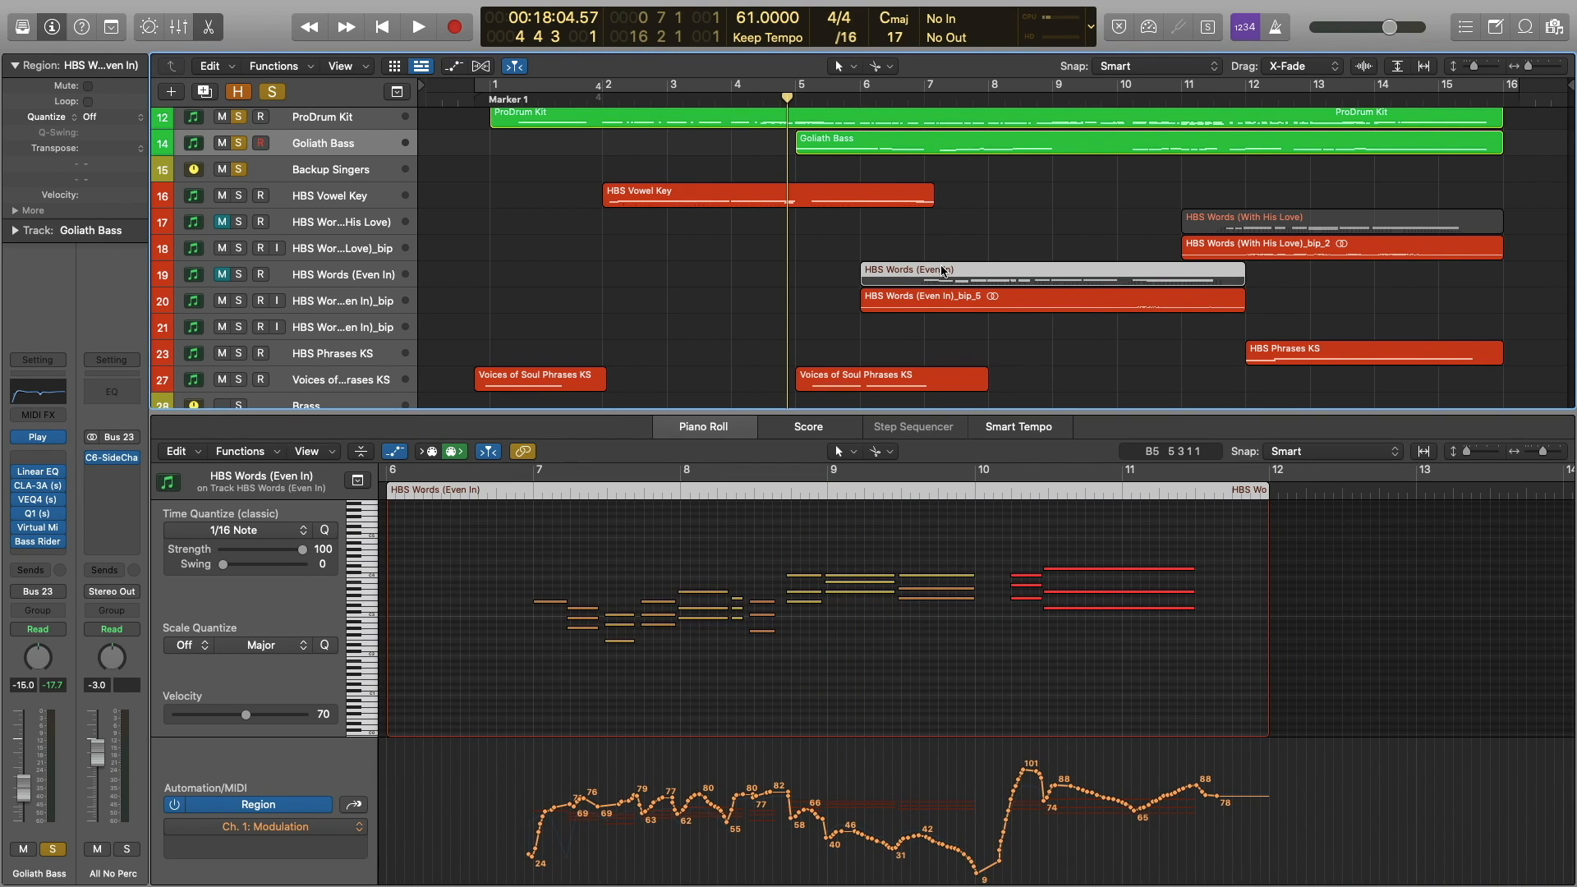
Play through bar 8 with HBS Vowel Key overlaid on HBS Words (Even In), and clear the region selection after stopping.
{"action": "key", "text": "space"}
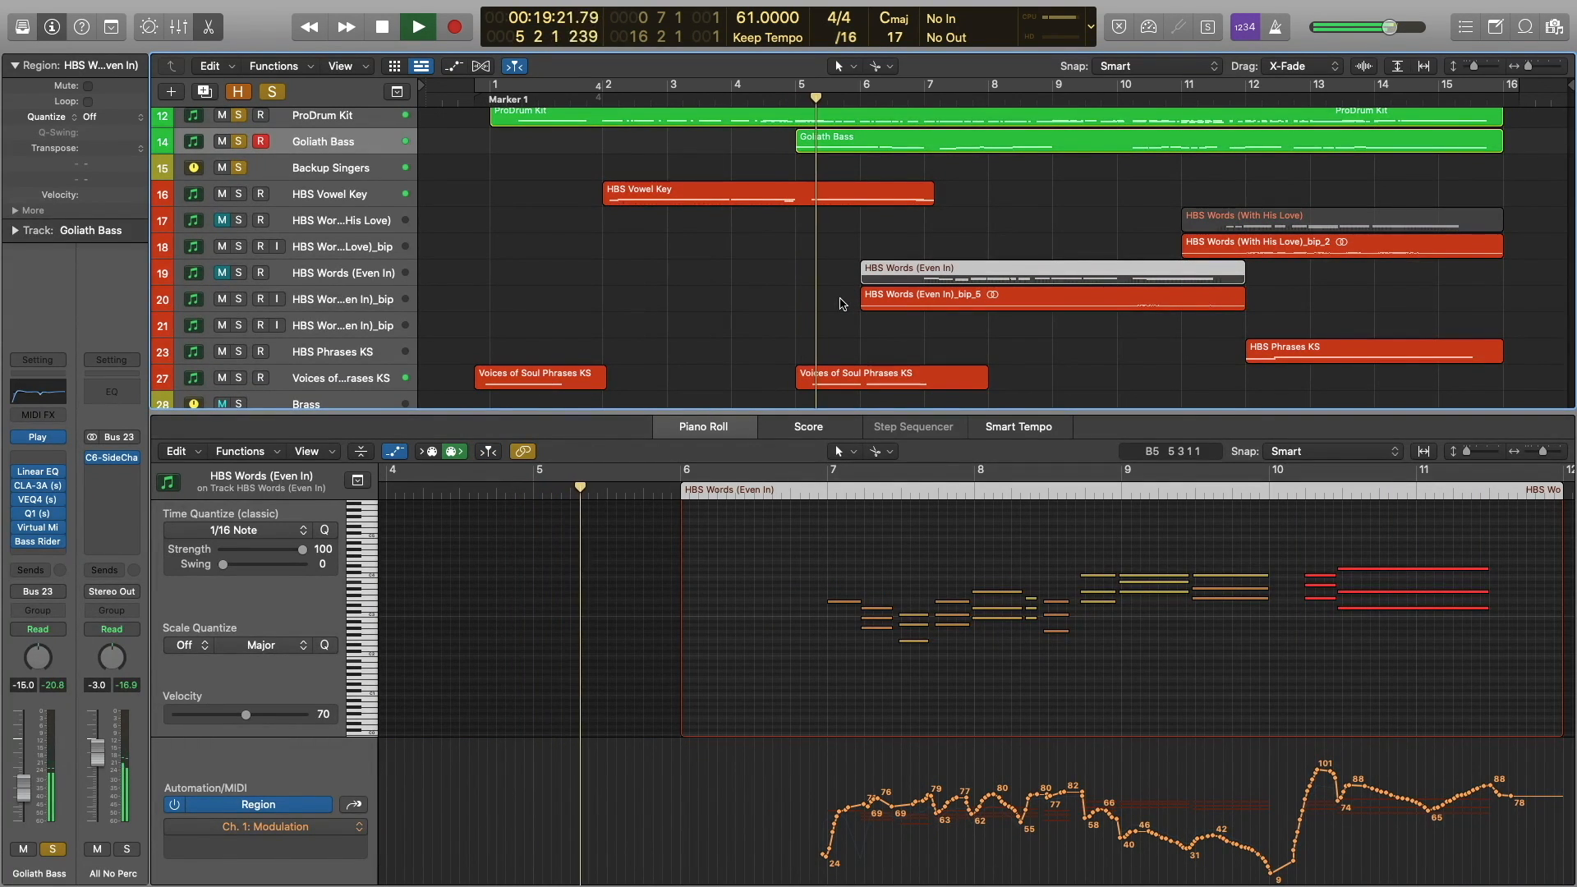
{"action": "left_click", "coordinate": [843, 197], "text": "shift"}
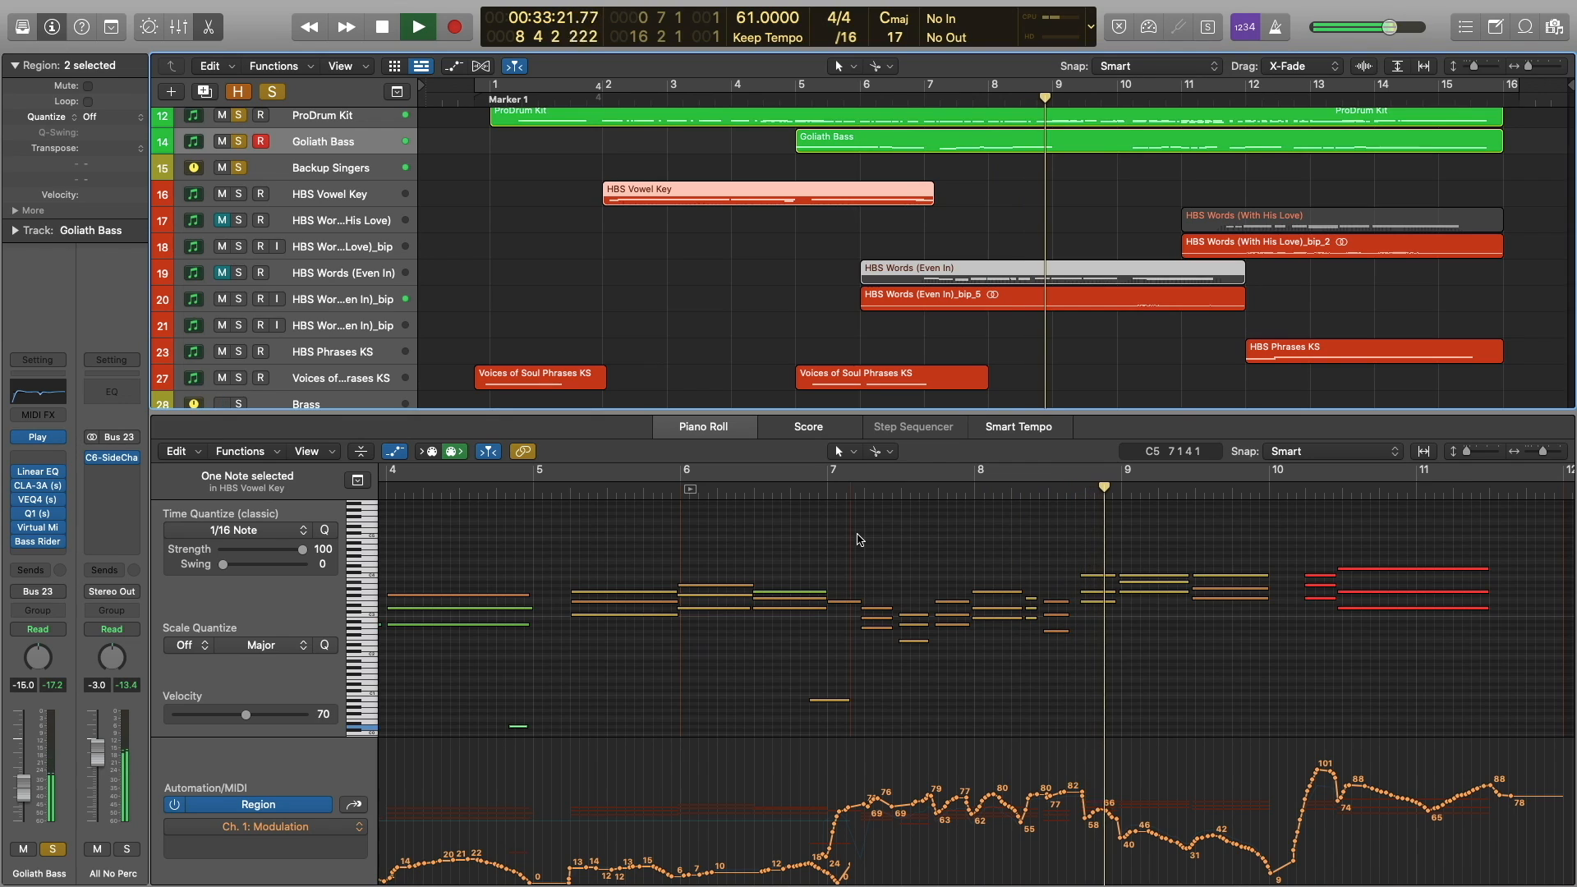
{"action": "key", "text": "space"}
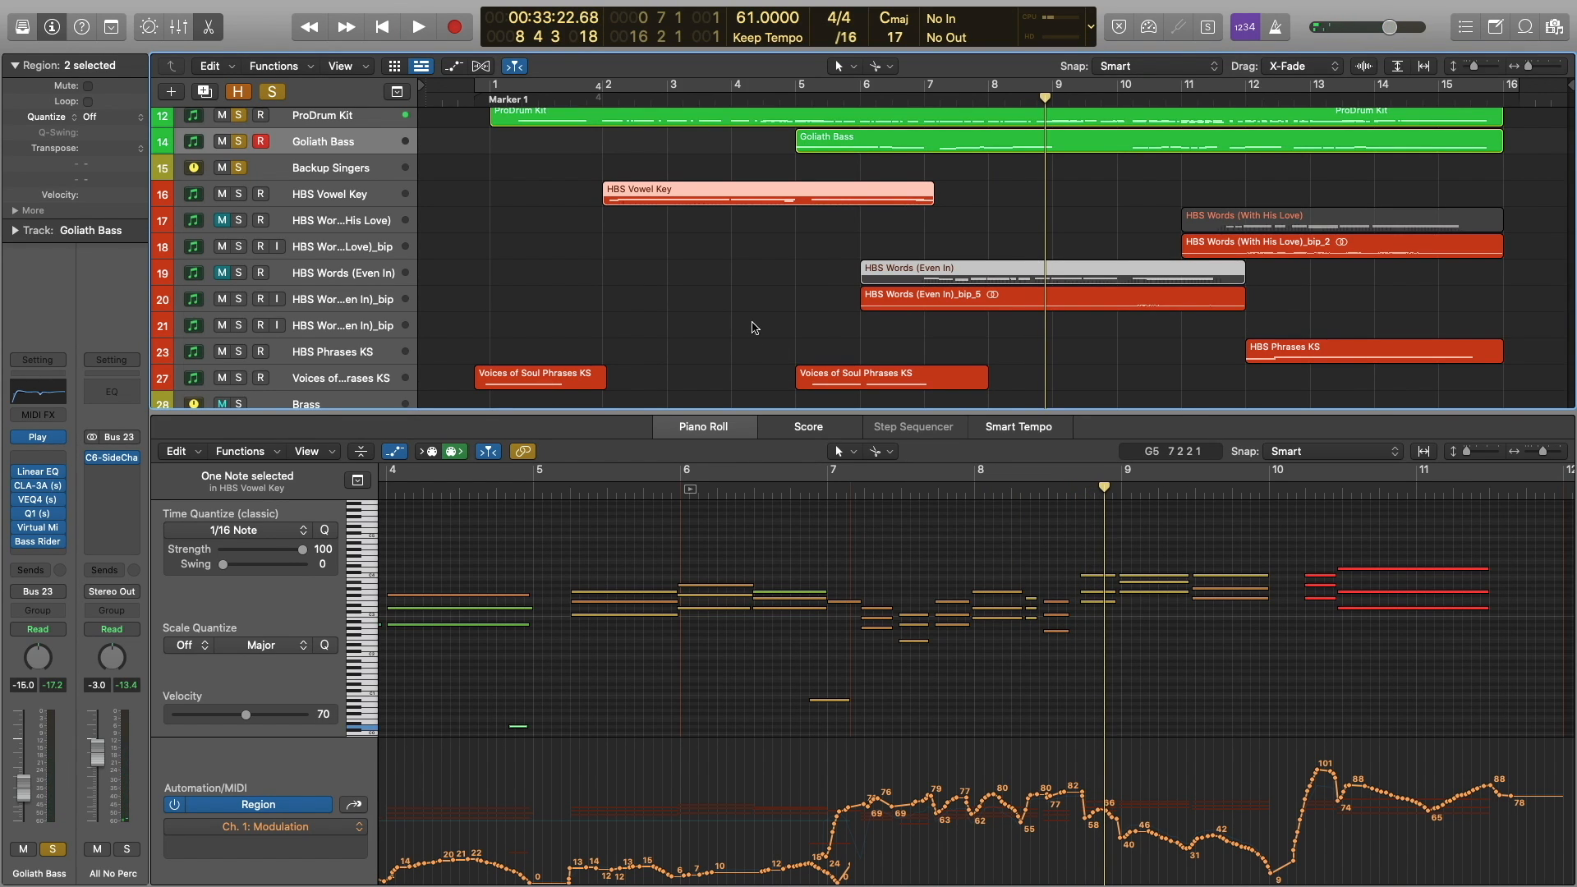
{"action": "left_click", "coordinate": [709, 301]}
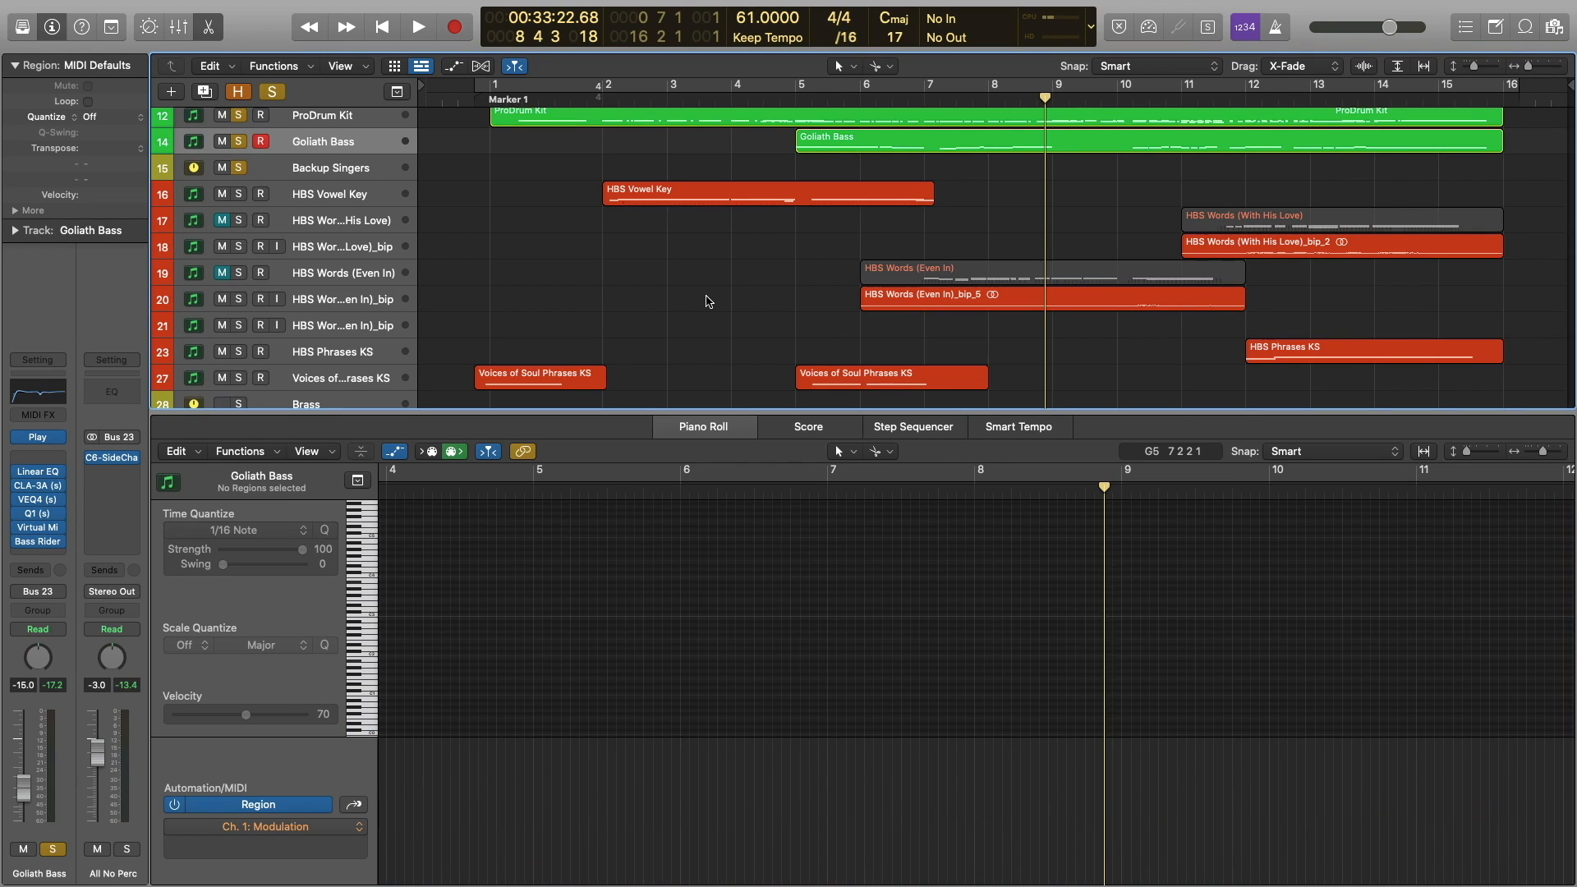
Check the HBS Words (Even In)_bip_5 audio waveform, hide the editor, and select the muted HBS Words (Even In) MIDI region.
{"action": "left_click", "coordinate": [939, 306]}
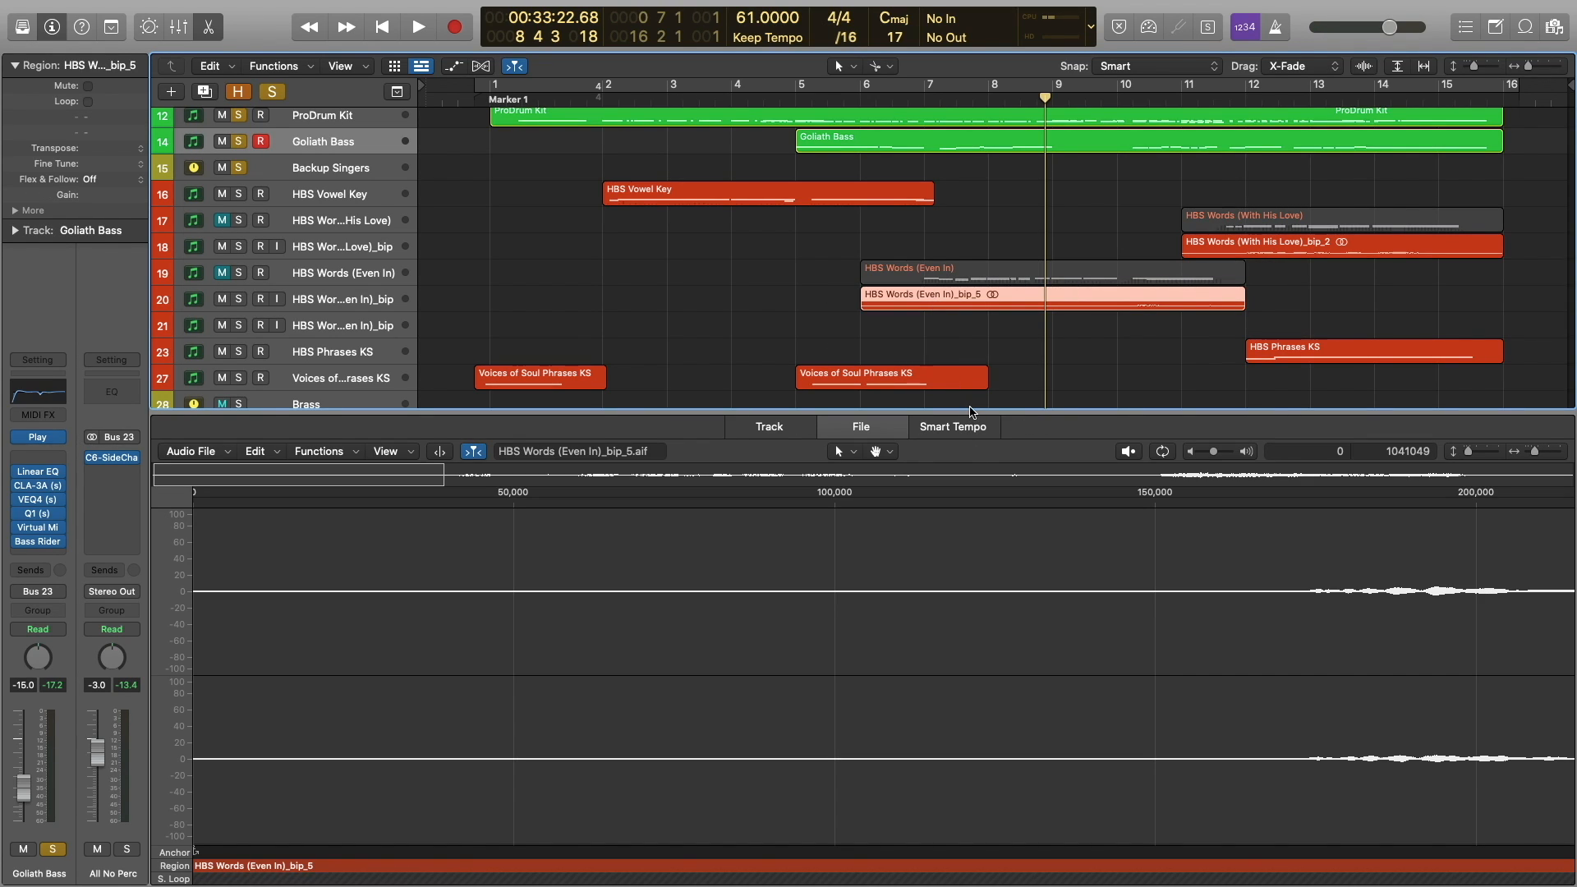
{"action": "key", "text": "e"}
{"action": "left_click", "coordinate": [917, 295]}
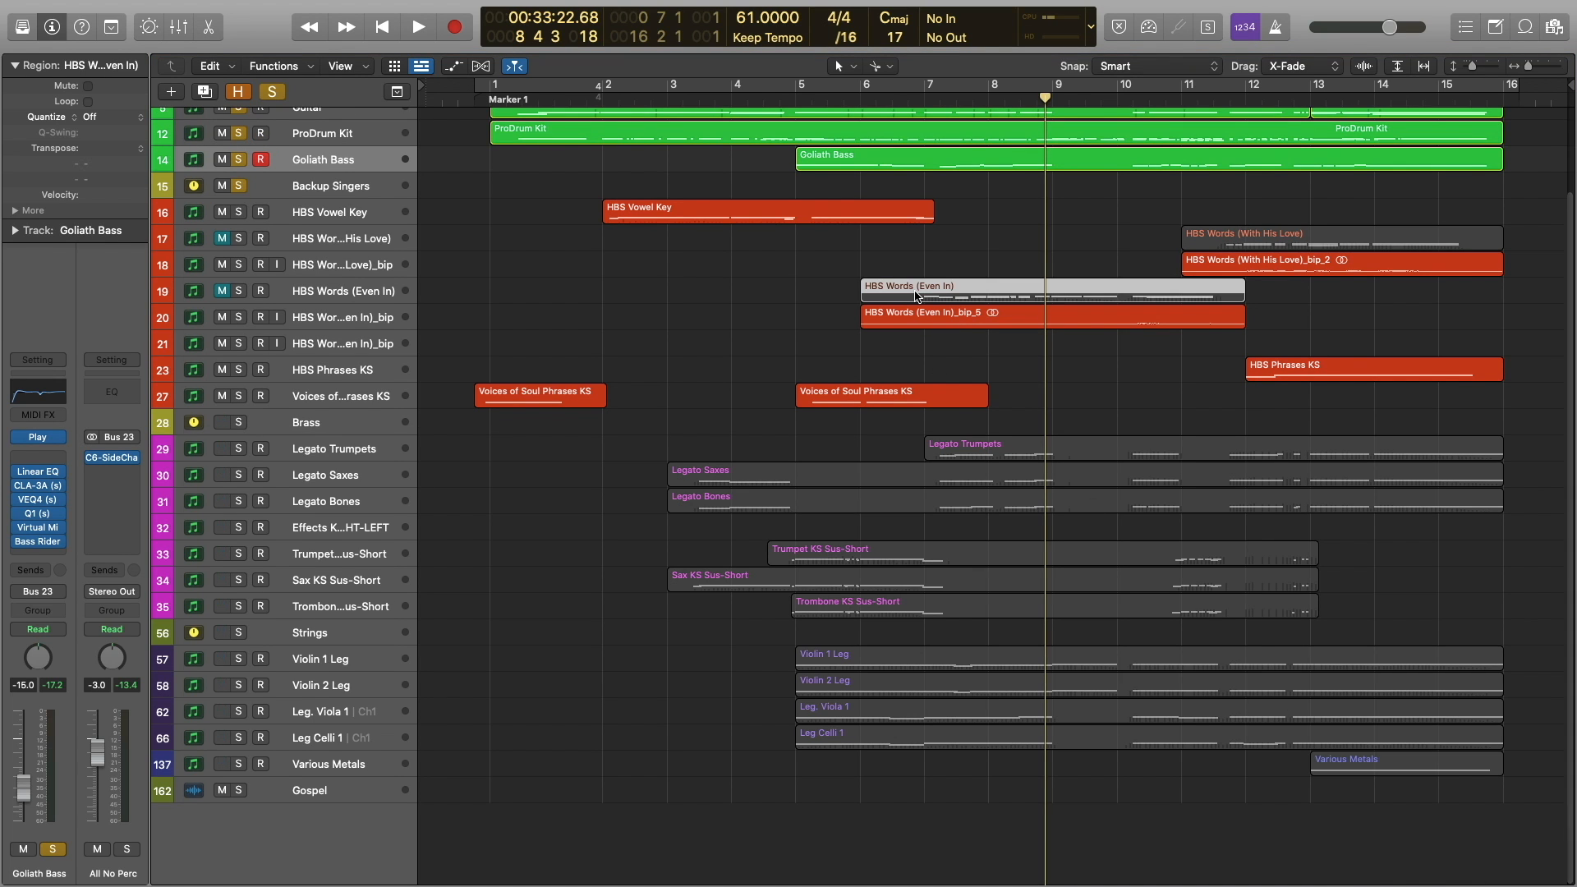
Enlarge the track heights around the HBS backup vocal tracks and set the playhead to 8 4 4 1.
{"action": "key", "text": "super+Down"}
{"action": "key", "text": "super+Down"}
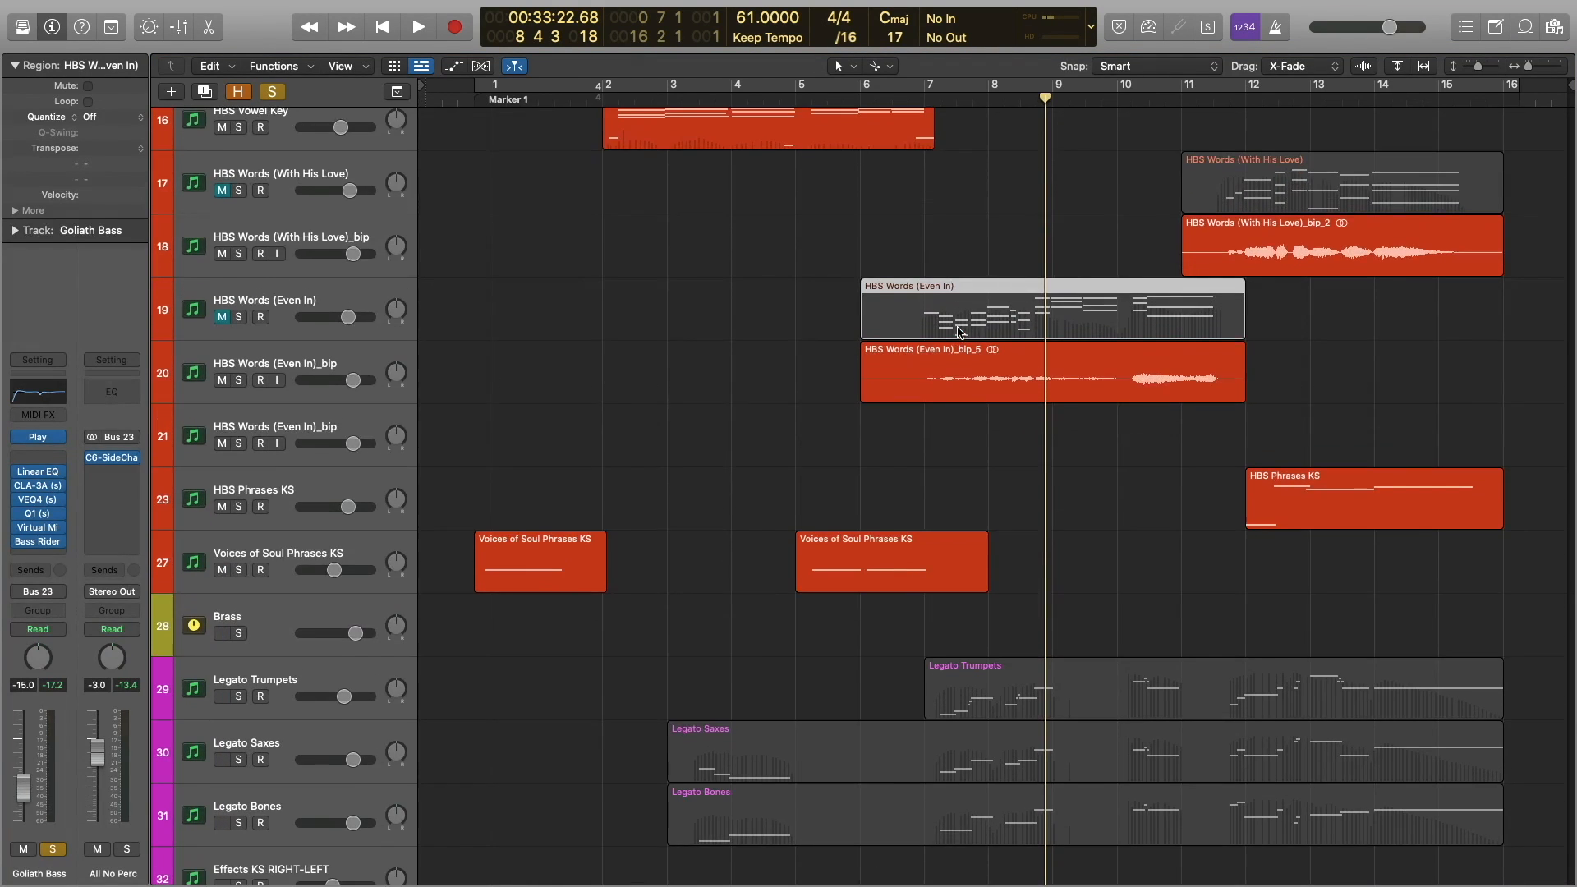
{"action": "scroll", "coordinate": [961, 333], "scroll_direction": "up", "scroll_amount": 4}
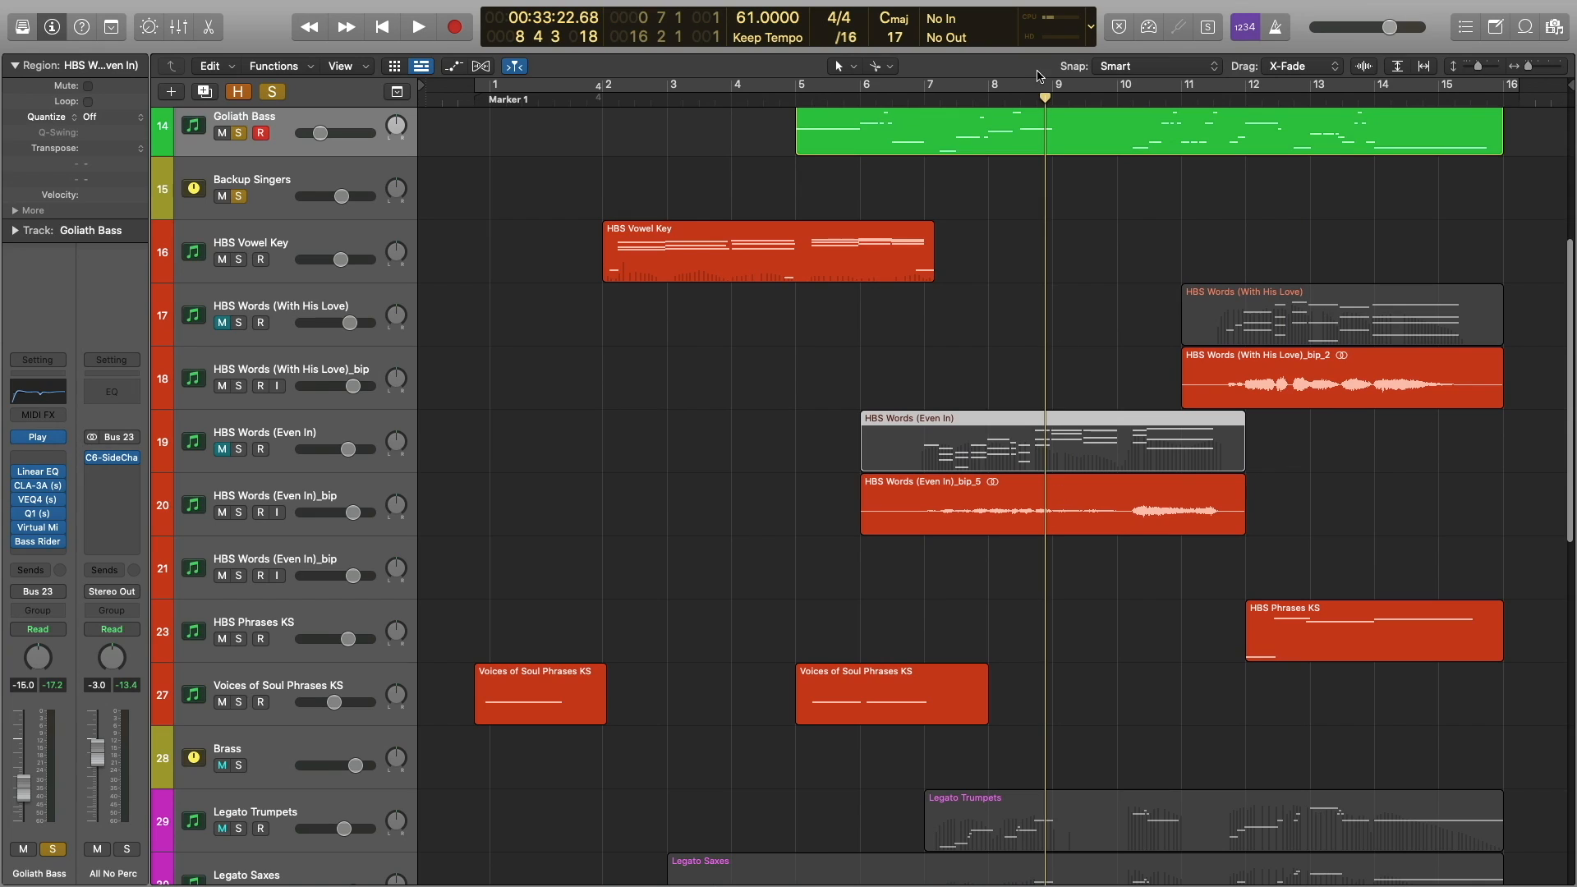
{"action": "left_click_drag", "start_coordinate": [1044, 99], "coordinate": [1051, 102]}
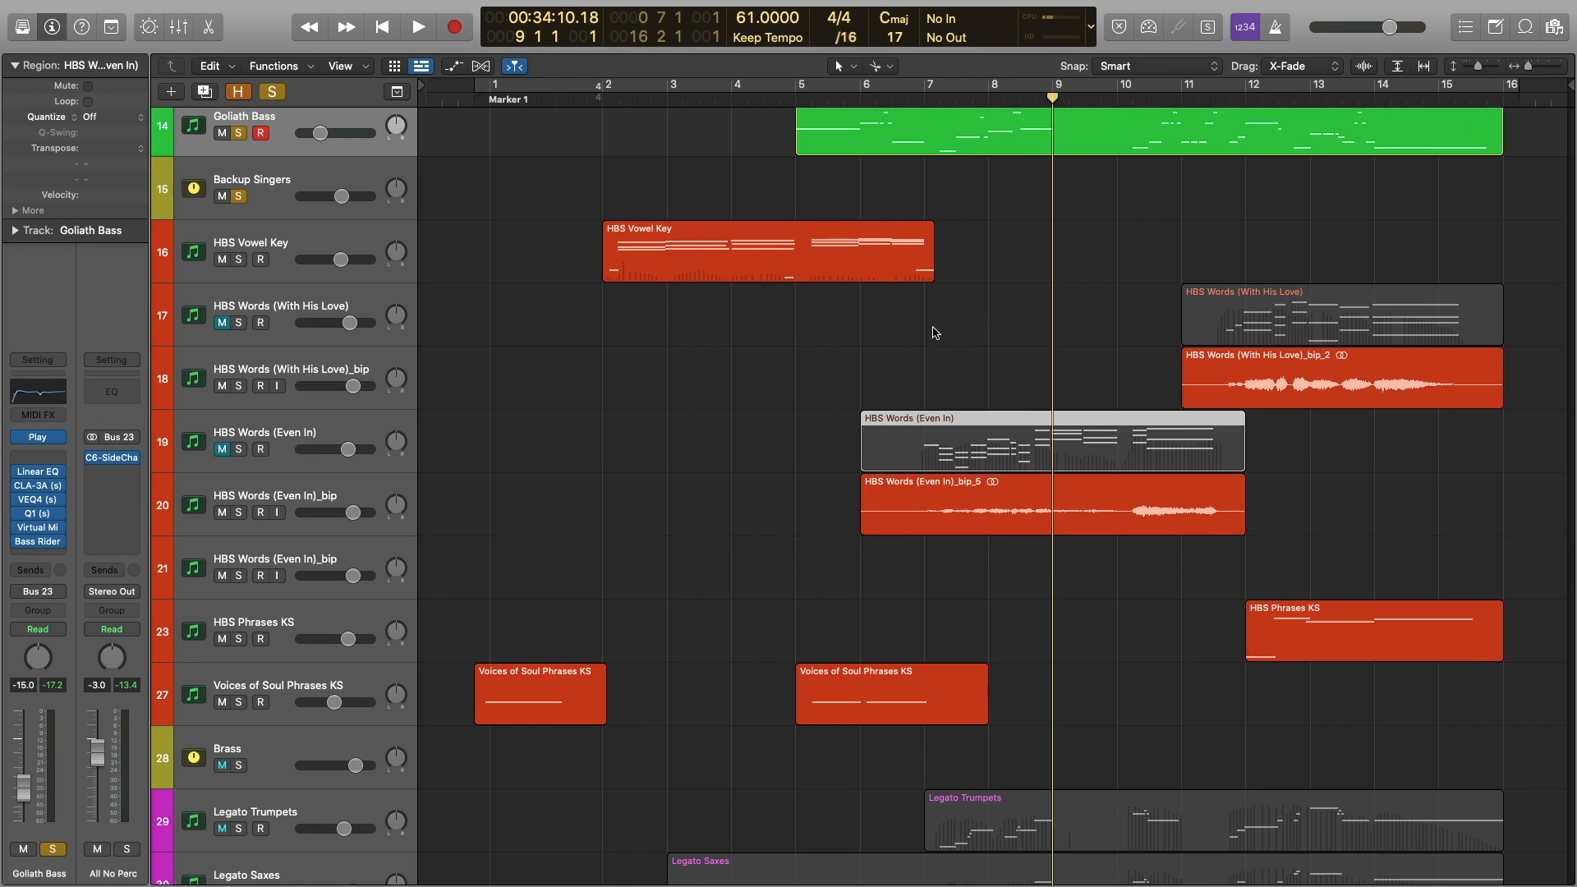
{"action": "left_click", "coordinate": [1049, 99]}
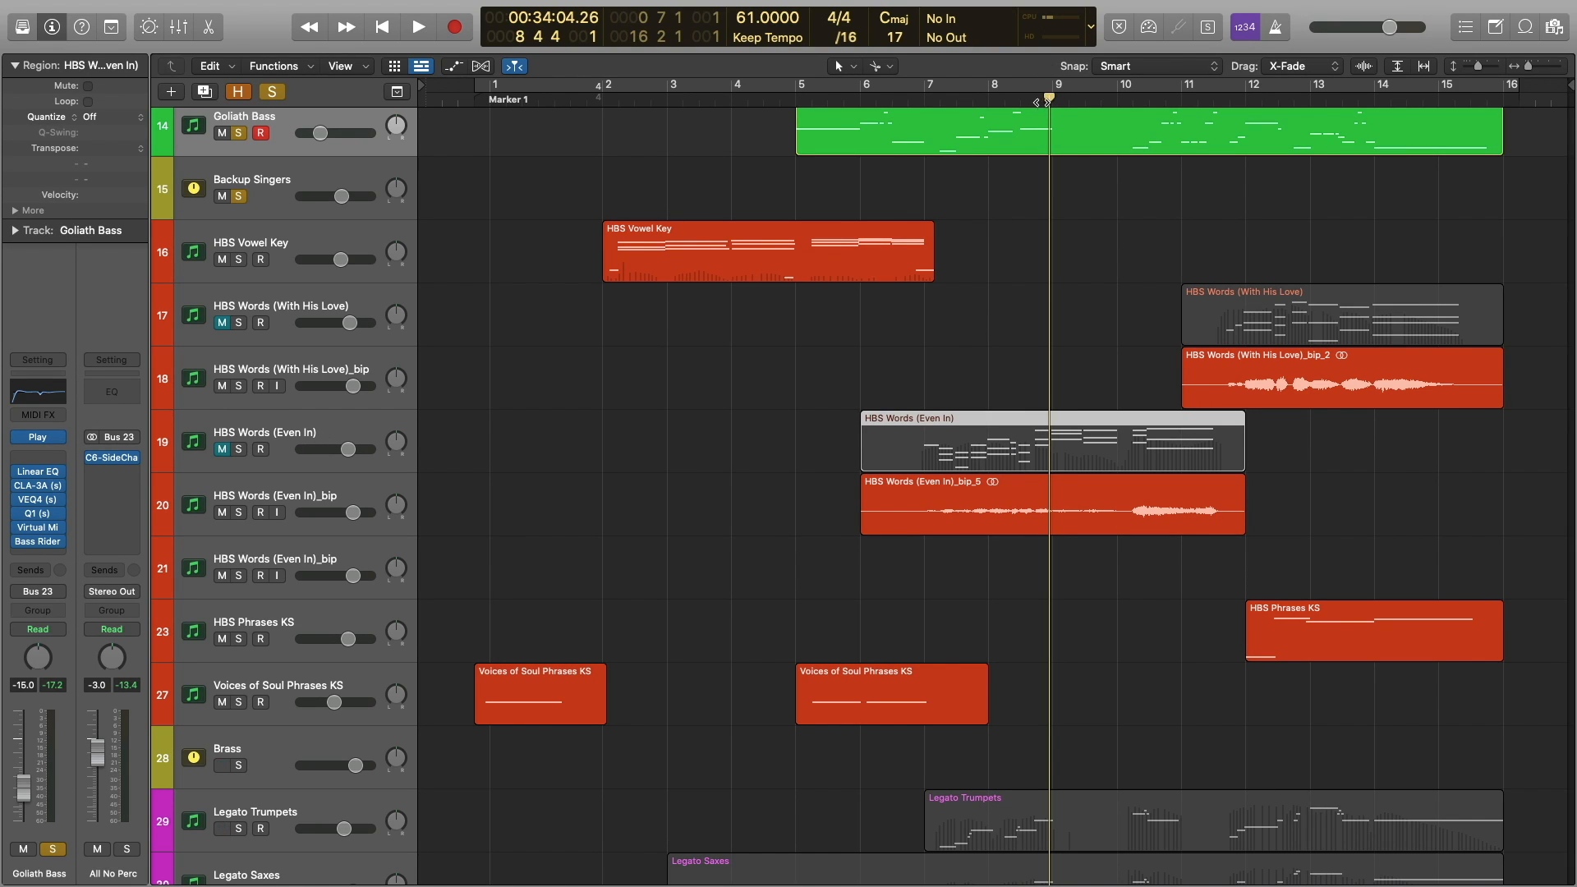
Select the HBS Words (Even In) track and open the HBS Words (Even In)_bip_5 region in the audio file editor.
{"action": "left_click", "coordinate": [290, 434]}
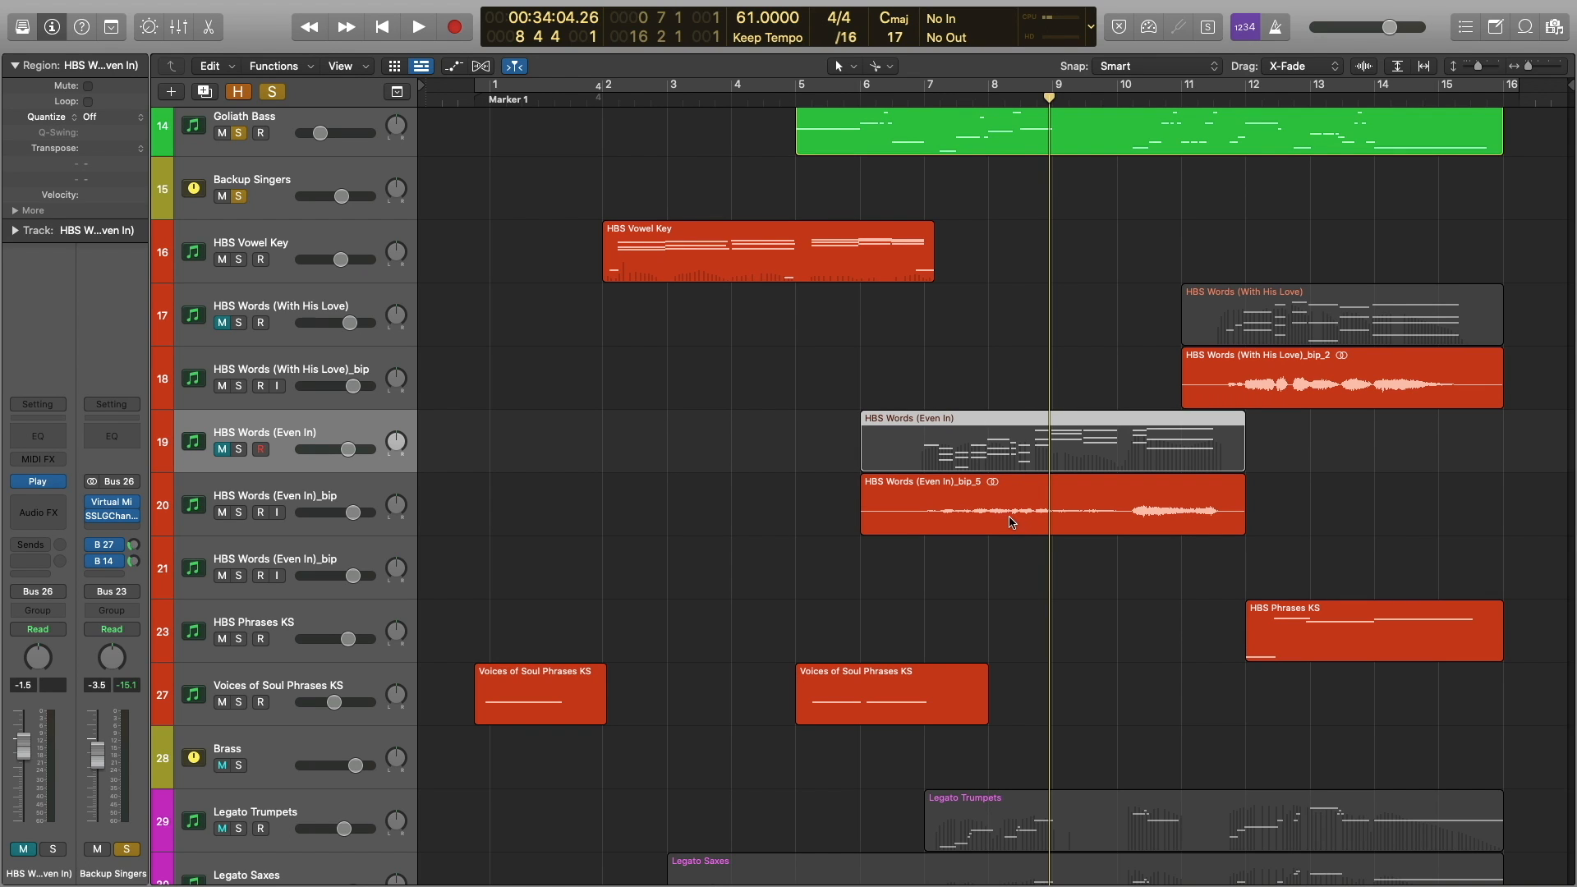
{"action": "double_click", "coordinate": [1011, 522]}
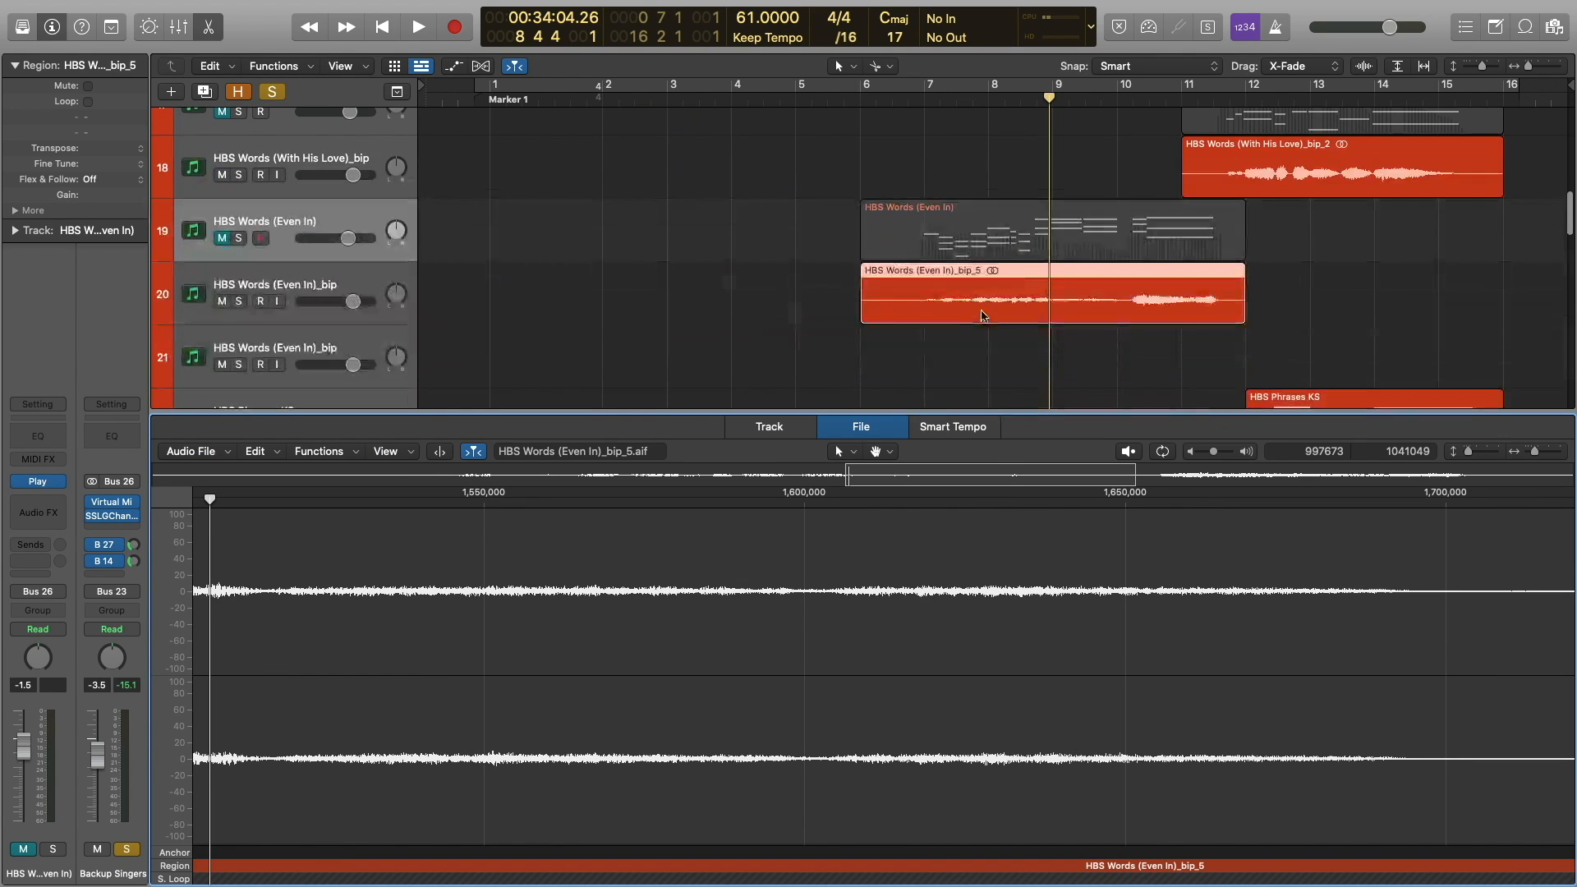
{"action": "scroll", "coordinate": [977, 316], "scroll_direction": "up", "scroll_amount": 1}
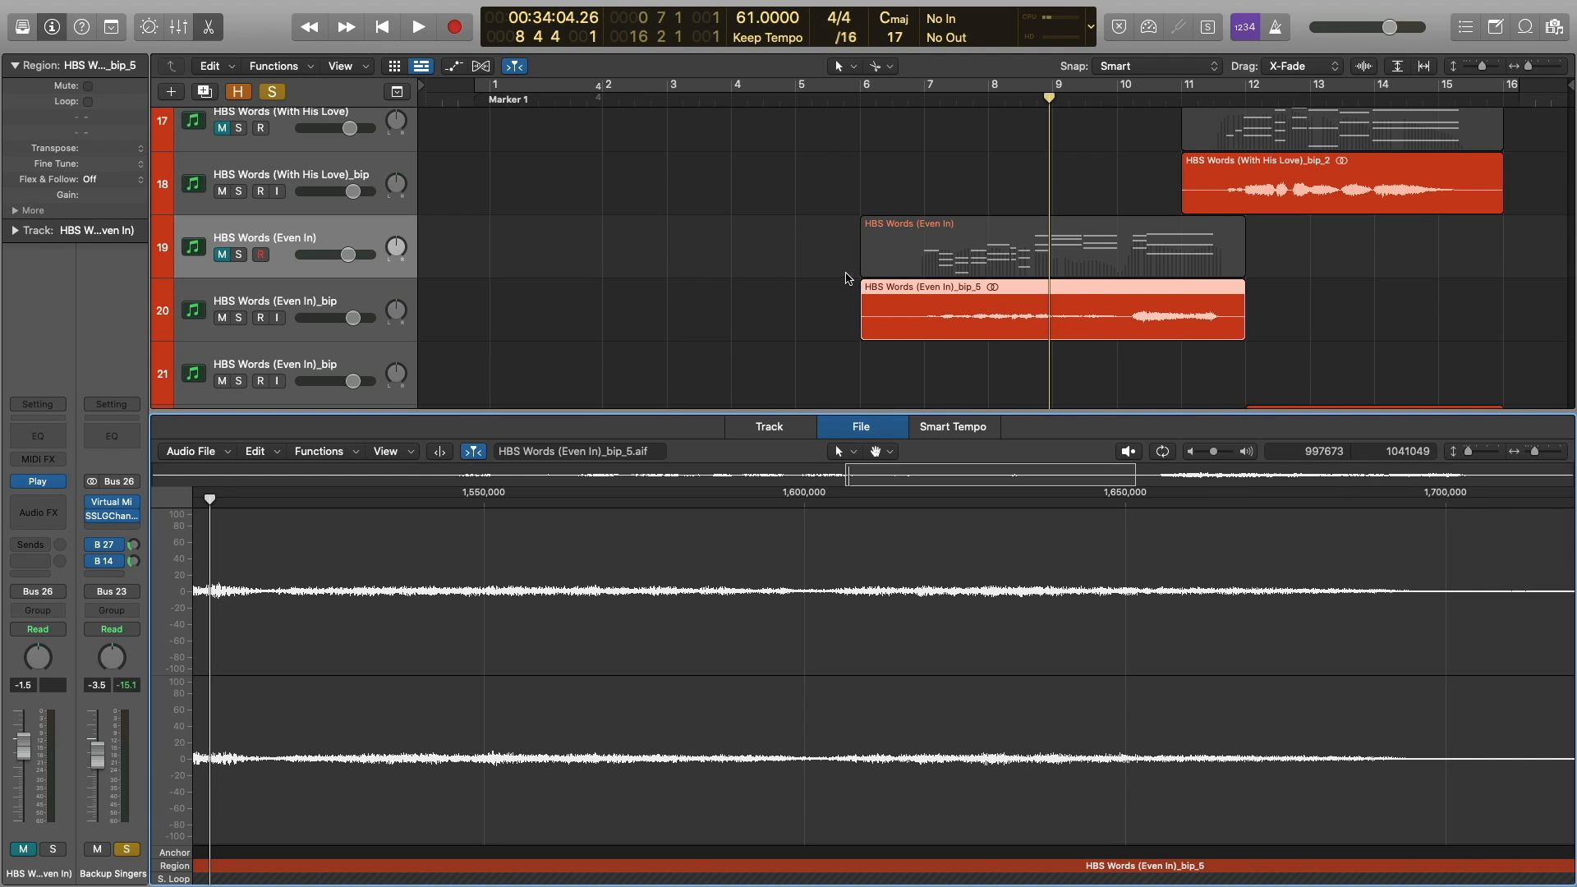
Show the HBS Words (Even In) MIDI notes in close-up in the Piano Roll and set the playhead to 7 1 2 1.
{"action": "left_click", "coordinate": [994, 251]}
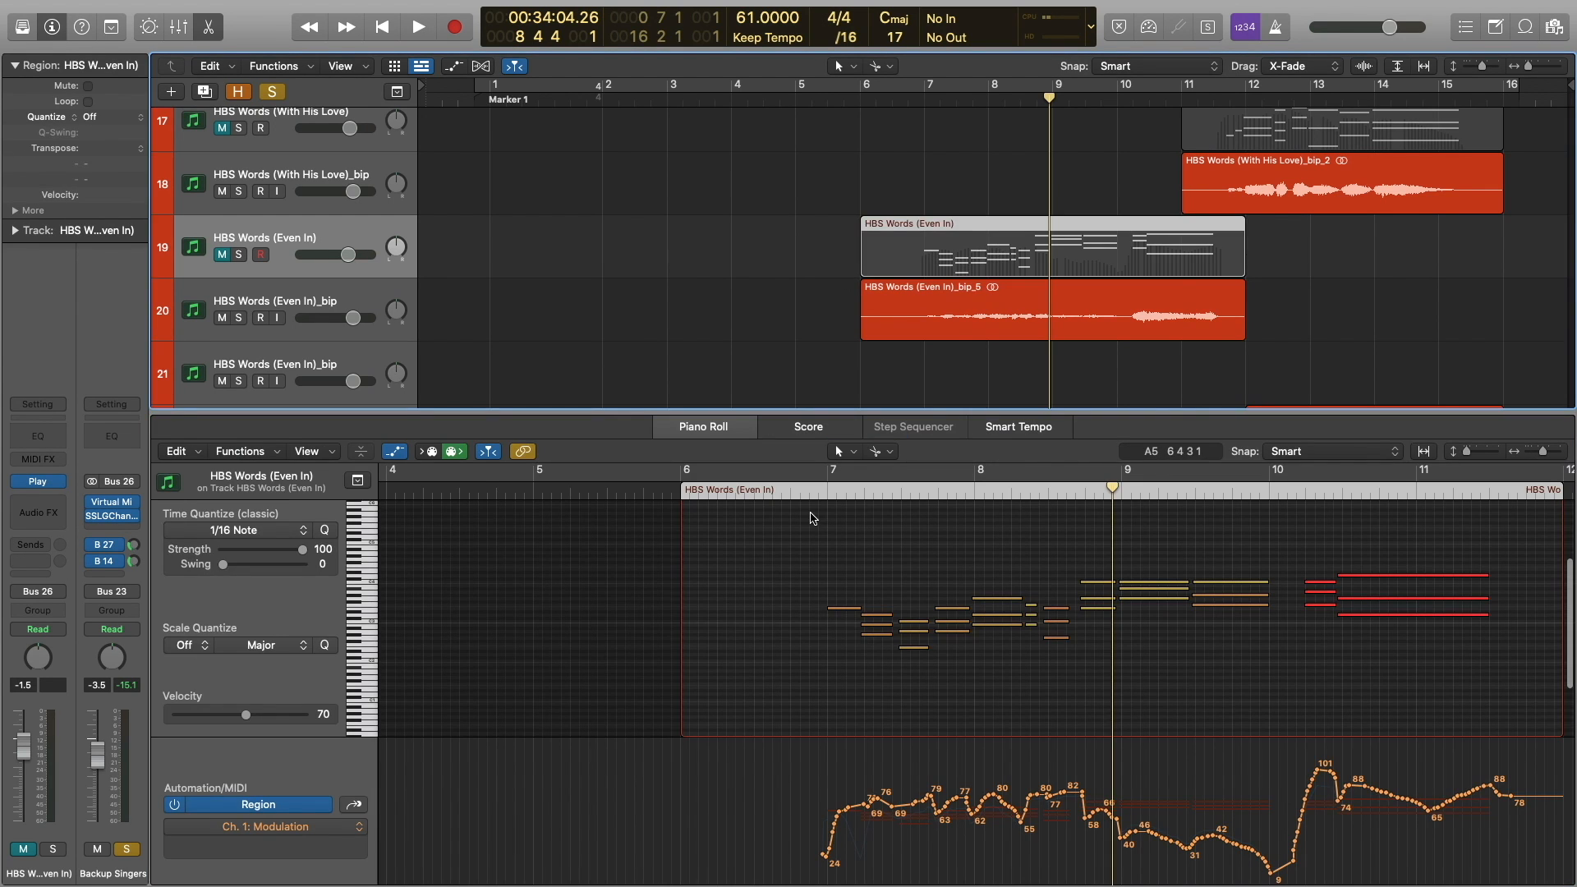
{"action": "left_click", "coordinate": [837, 488]}
{"action": "scroll", "coordinate": [874, 556], "scroll_direction": "up", "scroll_amount": 6}
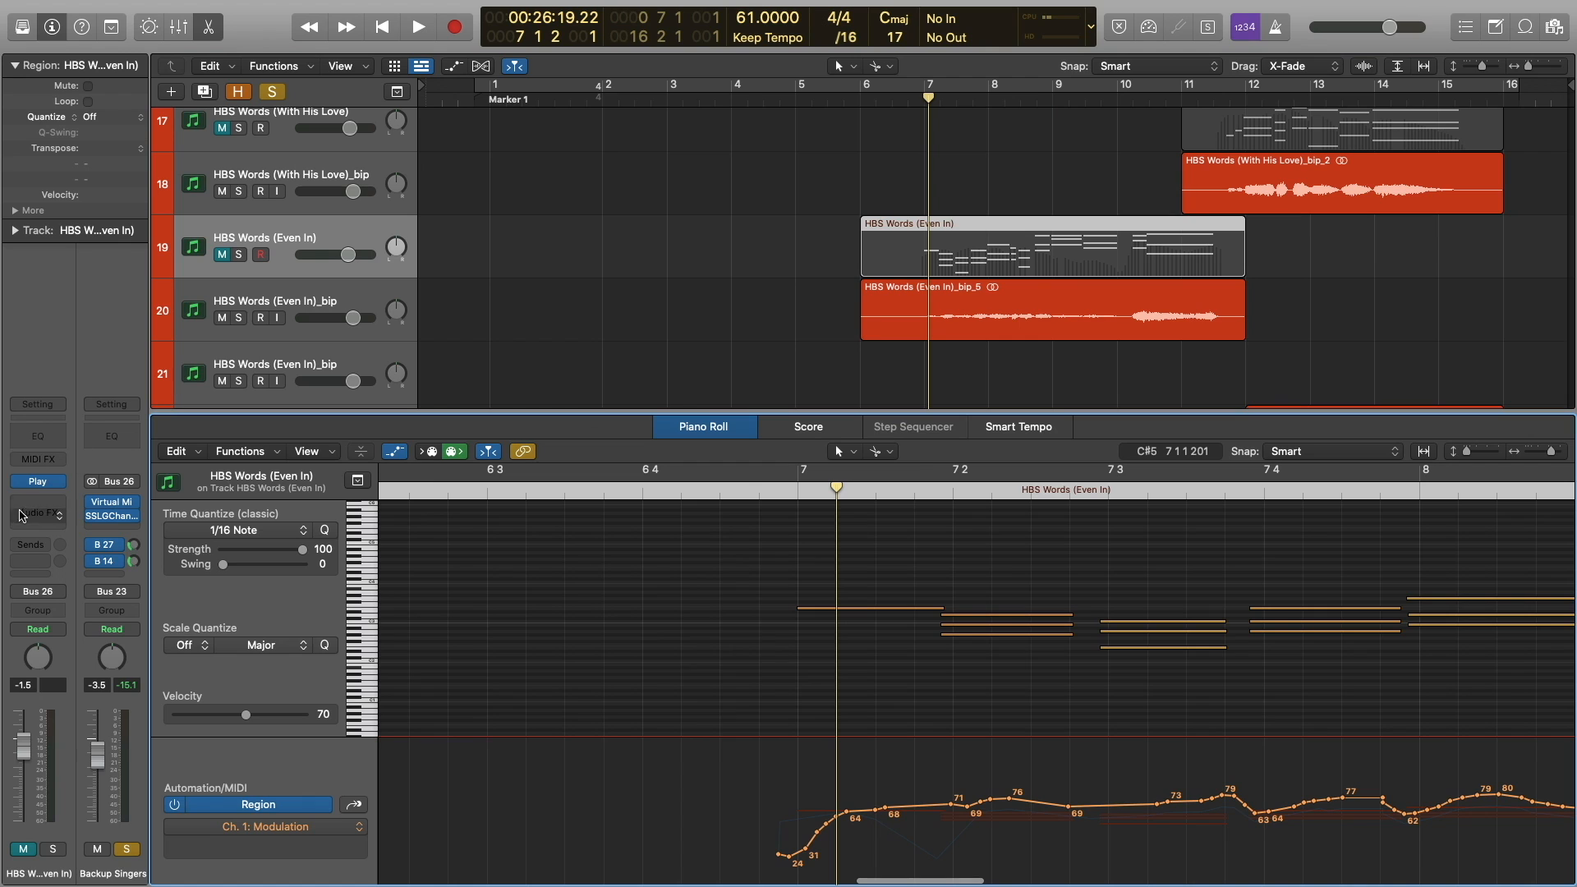
Open the HBS Words (Even In) Play instrument, show its WordBuilder text editor, and move the window clear of the MIDI regions.
{"action": "left_click", "coordinate": [37, 483]}
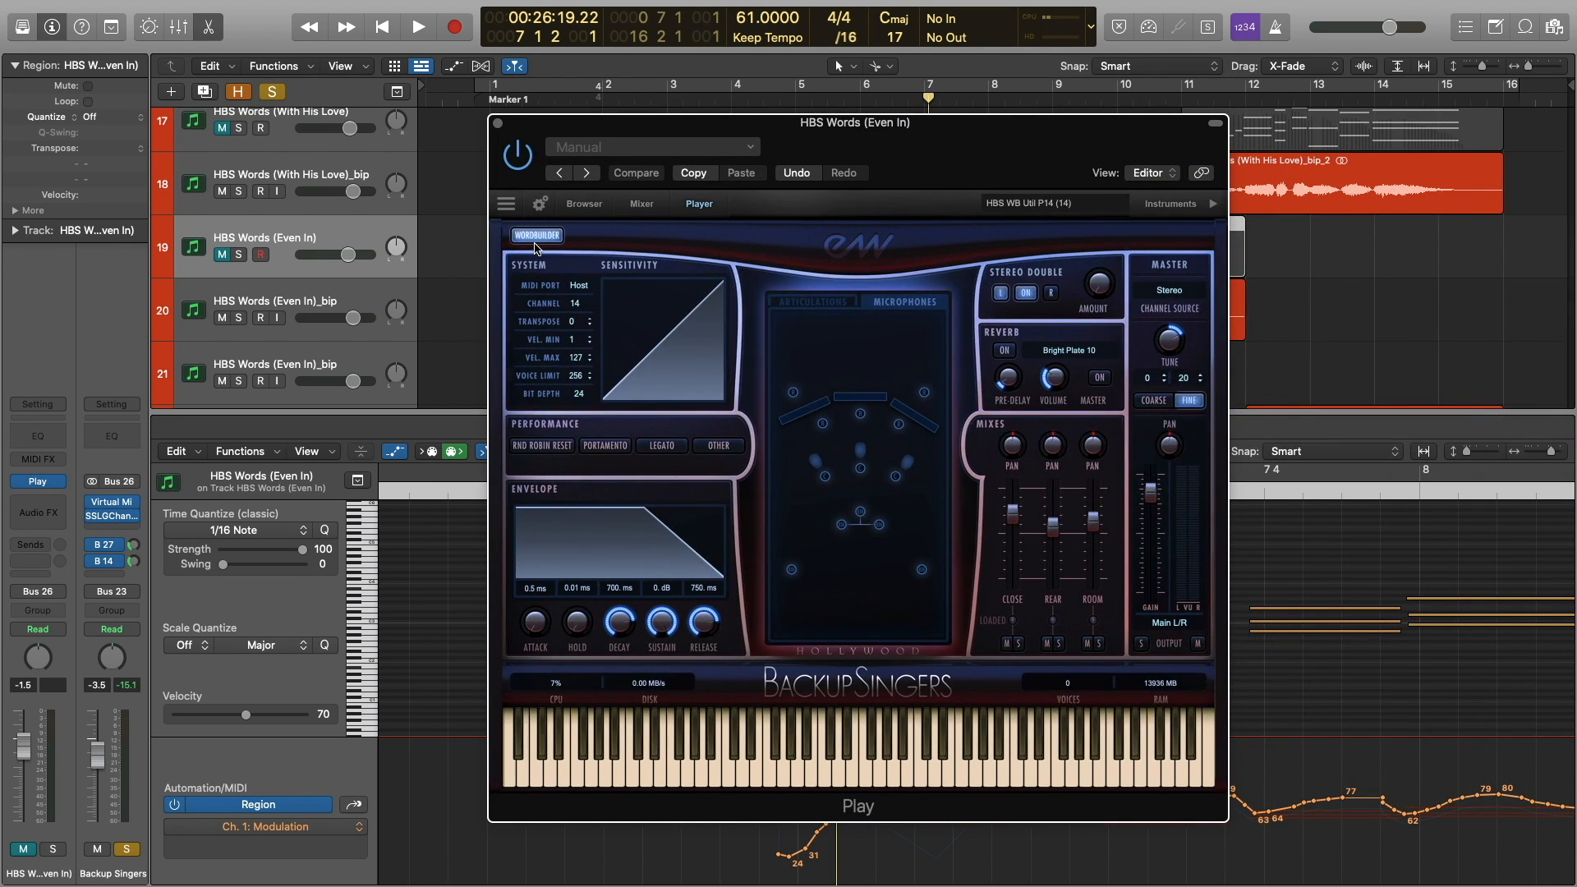
{"action": "left_click", "coordinate": [536, 236]}
{"action": "left_click_drag", "start_coordinate": [943, 155], "coordinate": [899, 160]}
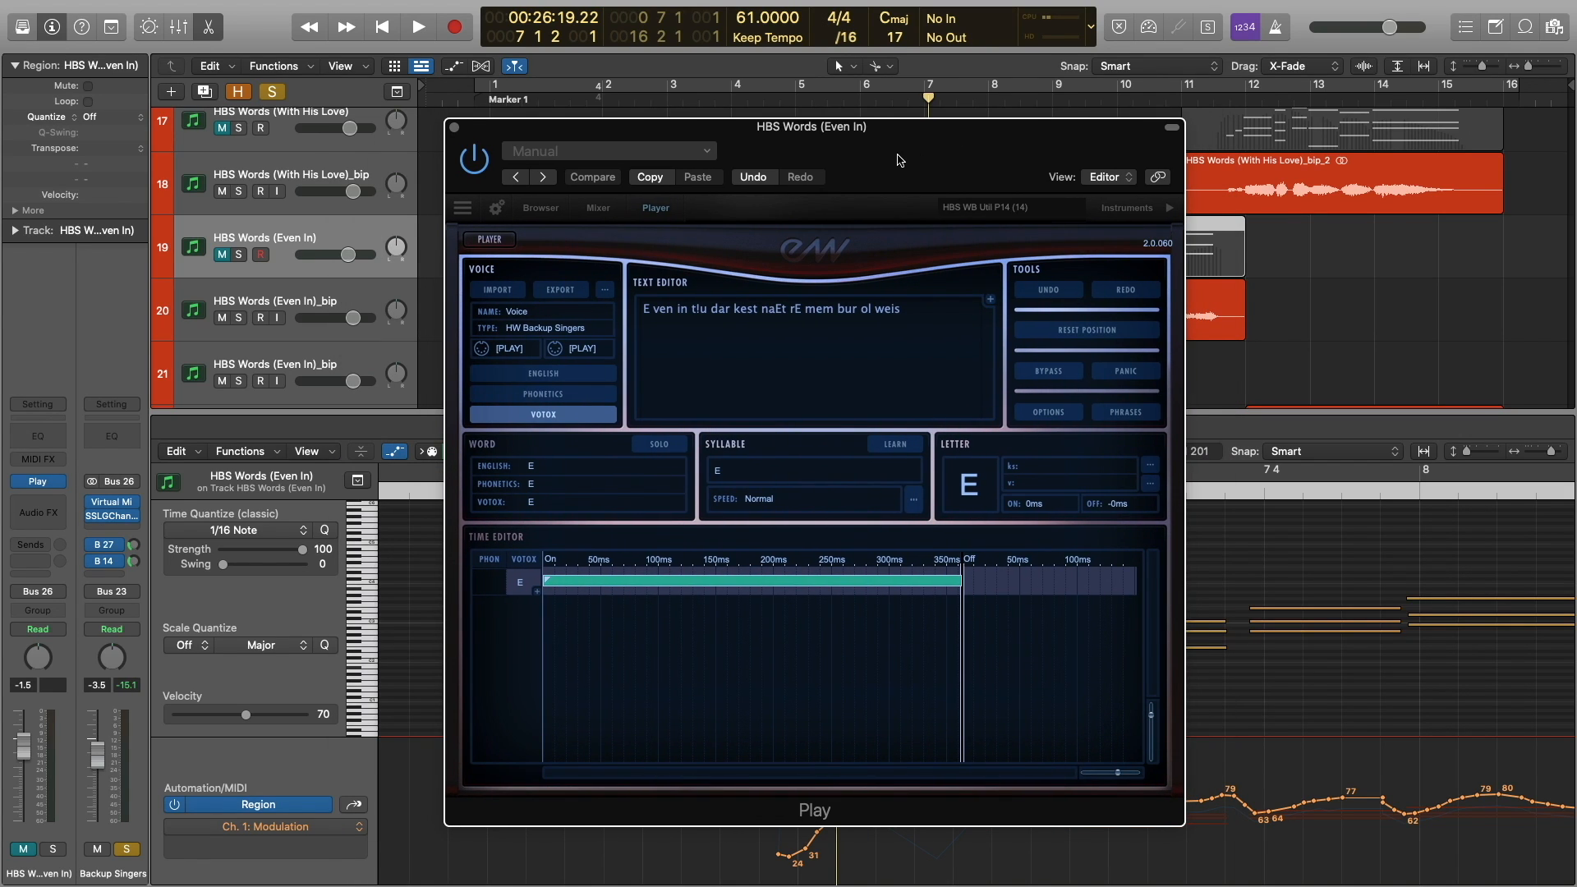
{"action": "left_click_drag", "start_coordinate": [899, 159], "coordinate": [1049, 155]}
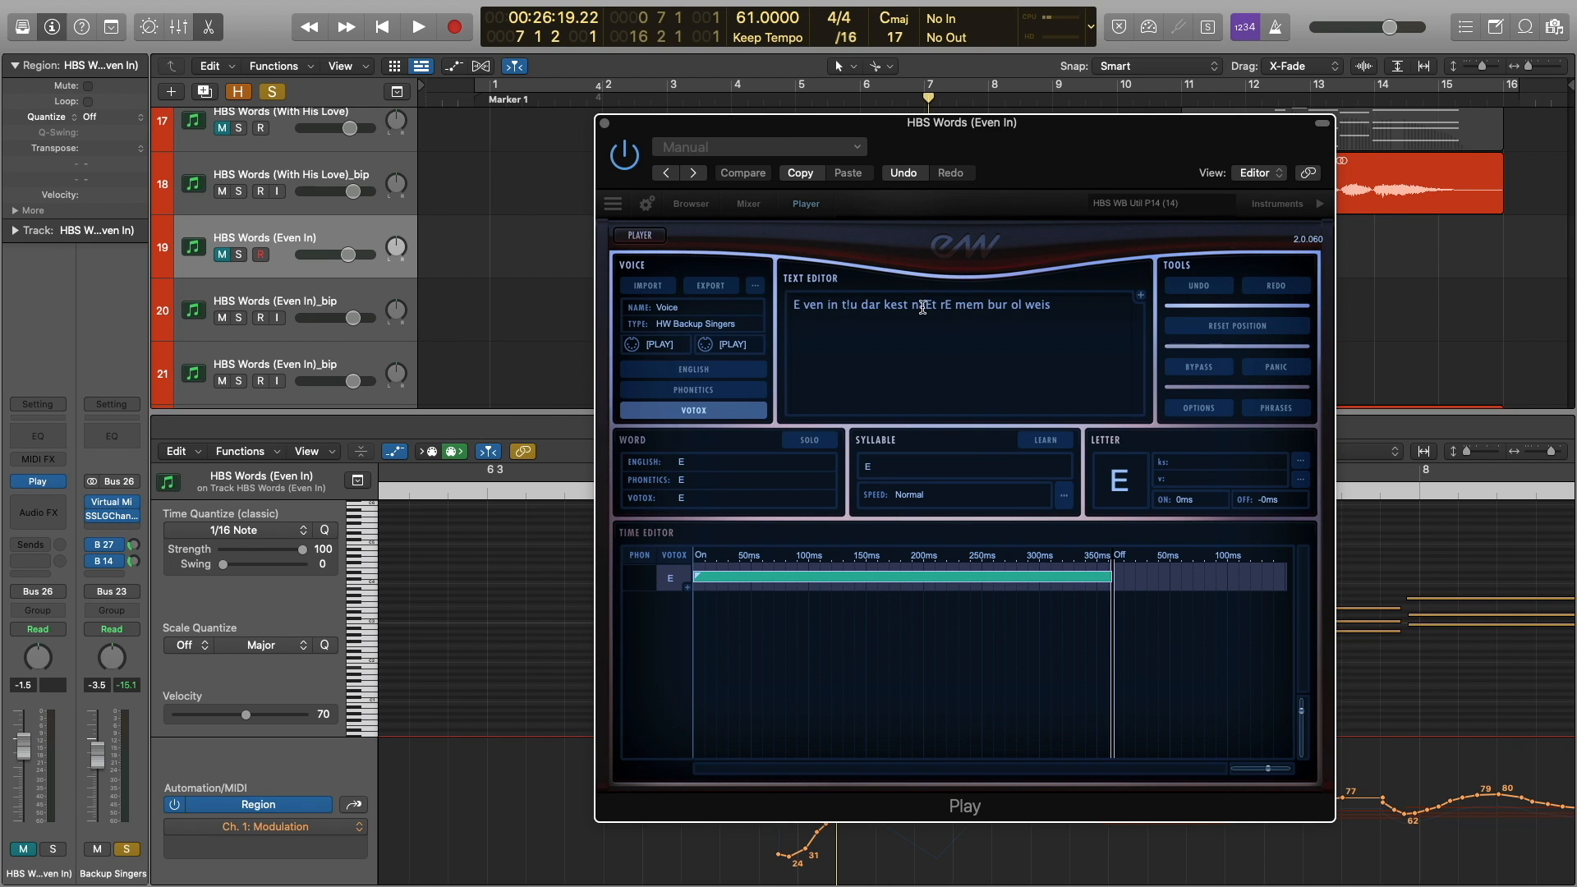
{"action": "left_click_drag", "start_coordinate": [945, 155], "coordinate": [636, 127]}
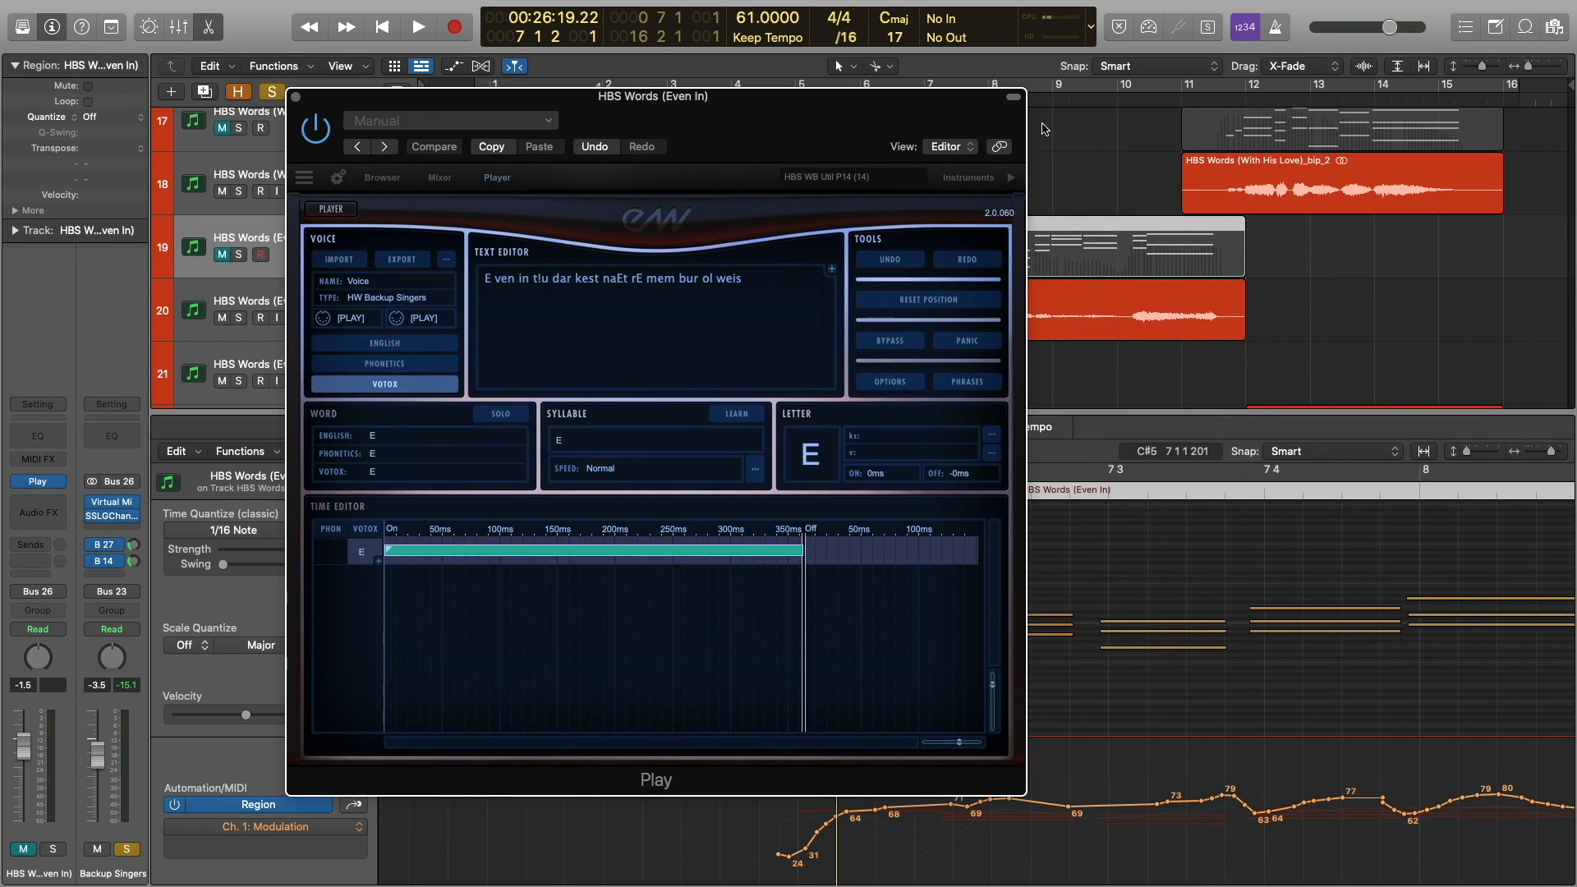
Clear the Play window out of the arrangement view and play the Even In phrase from bar 7 to bar 9.
{"action": "left_click_drag", "start_coordinate": [735, 161], "coordinate": [982, 168]}
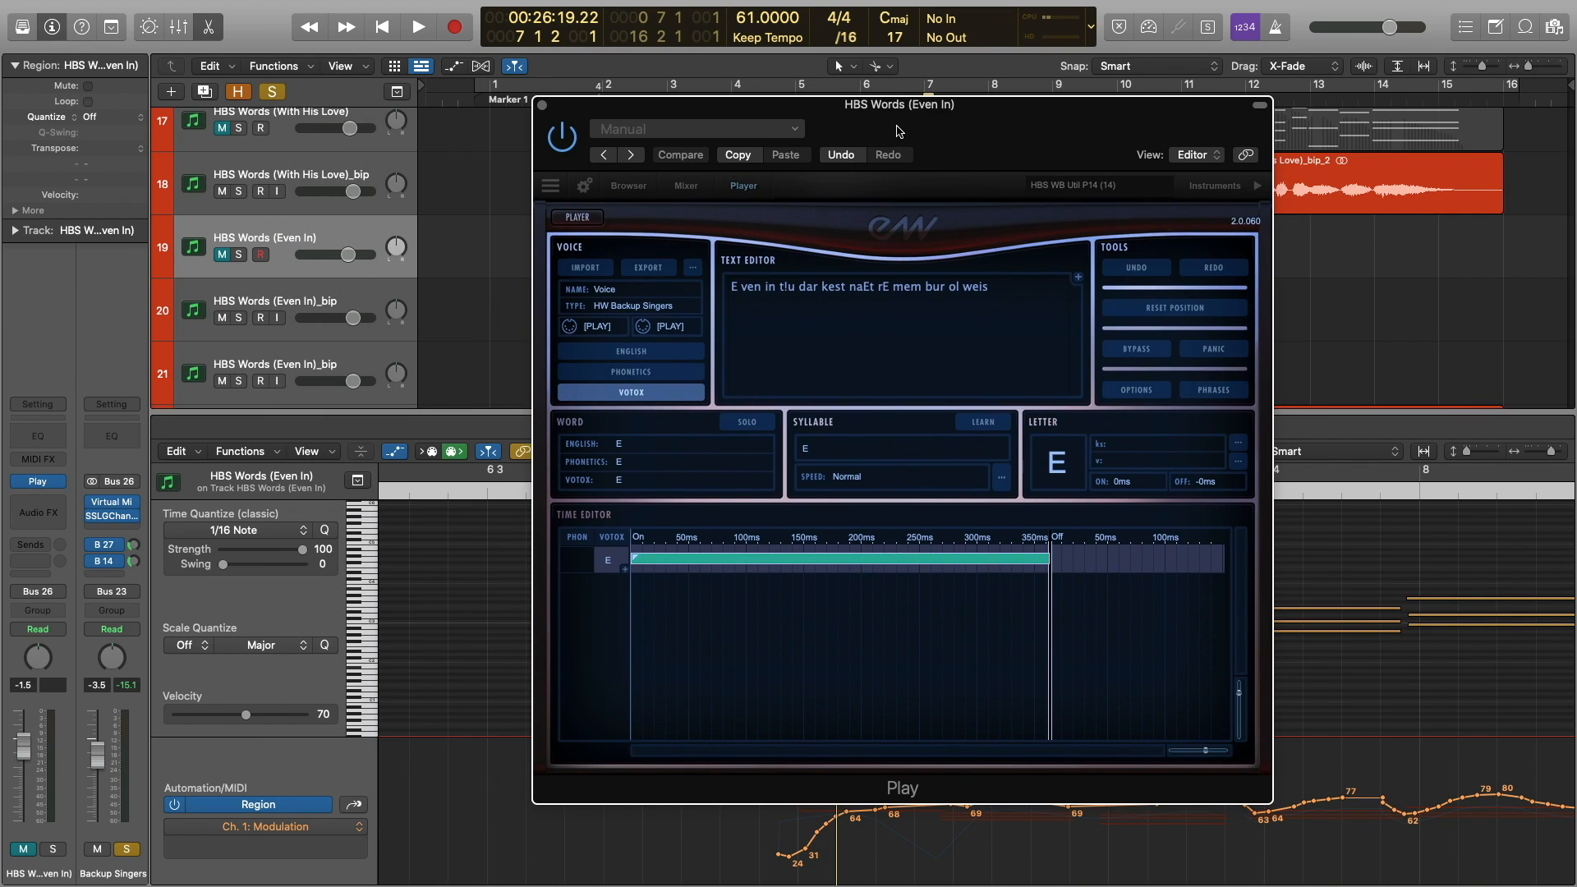
{"action": "left_click_drag", "start_coordinate": [900, 130], "coordinate": [1216, 137]}
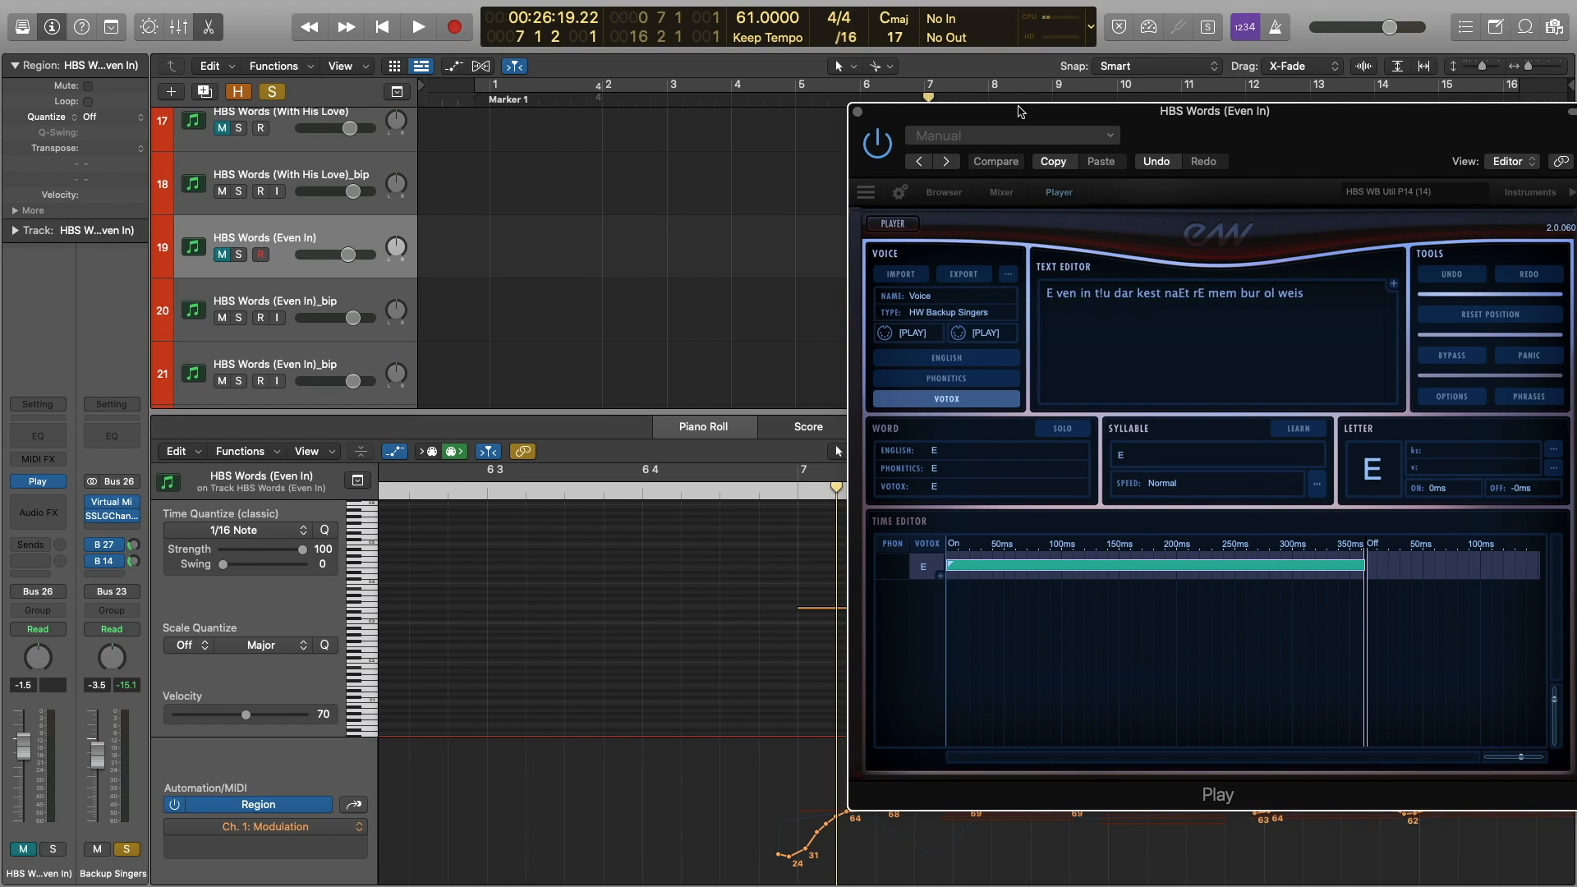
{"action": "left_click_drag", "start_coordinate": [1021, 111], "coordinate": [1576, 136]}
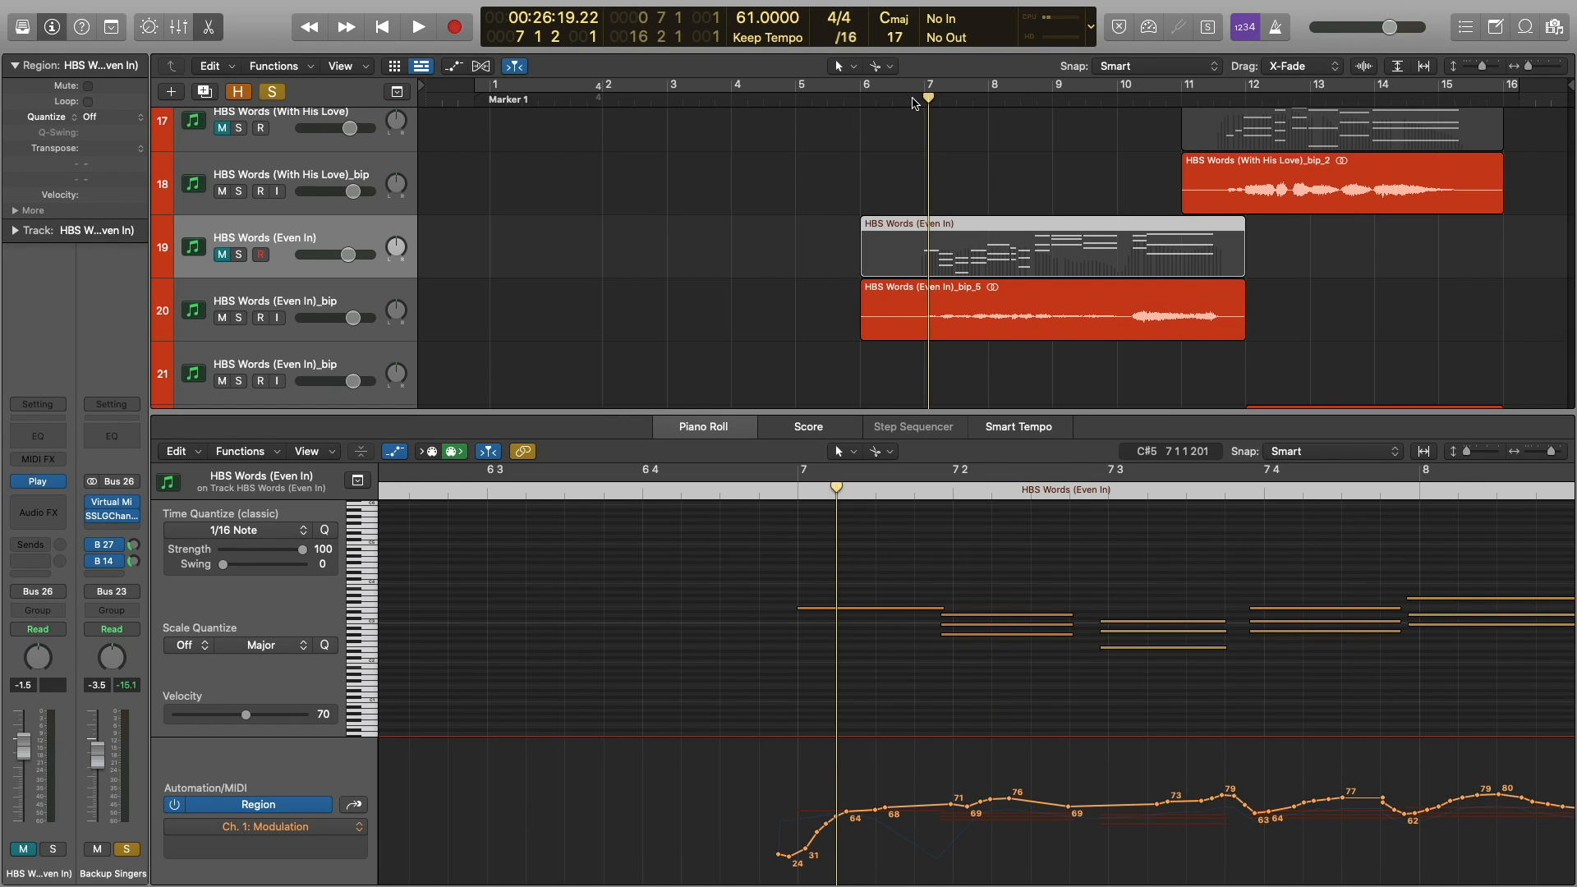
{"action": "key", "text": "space"}
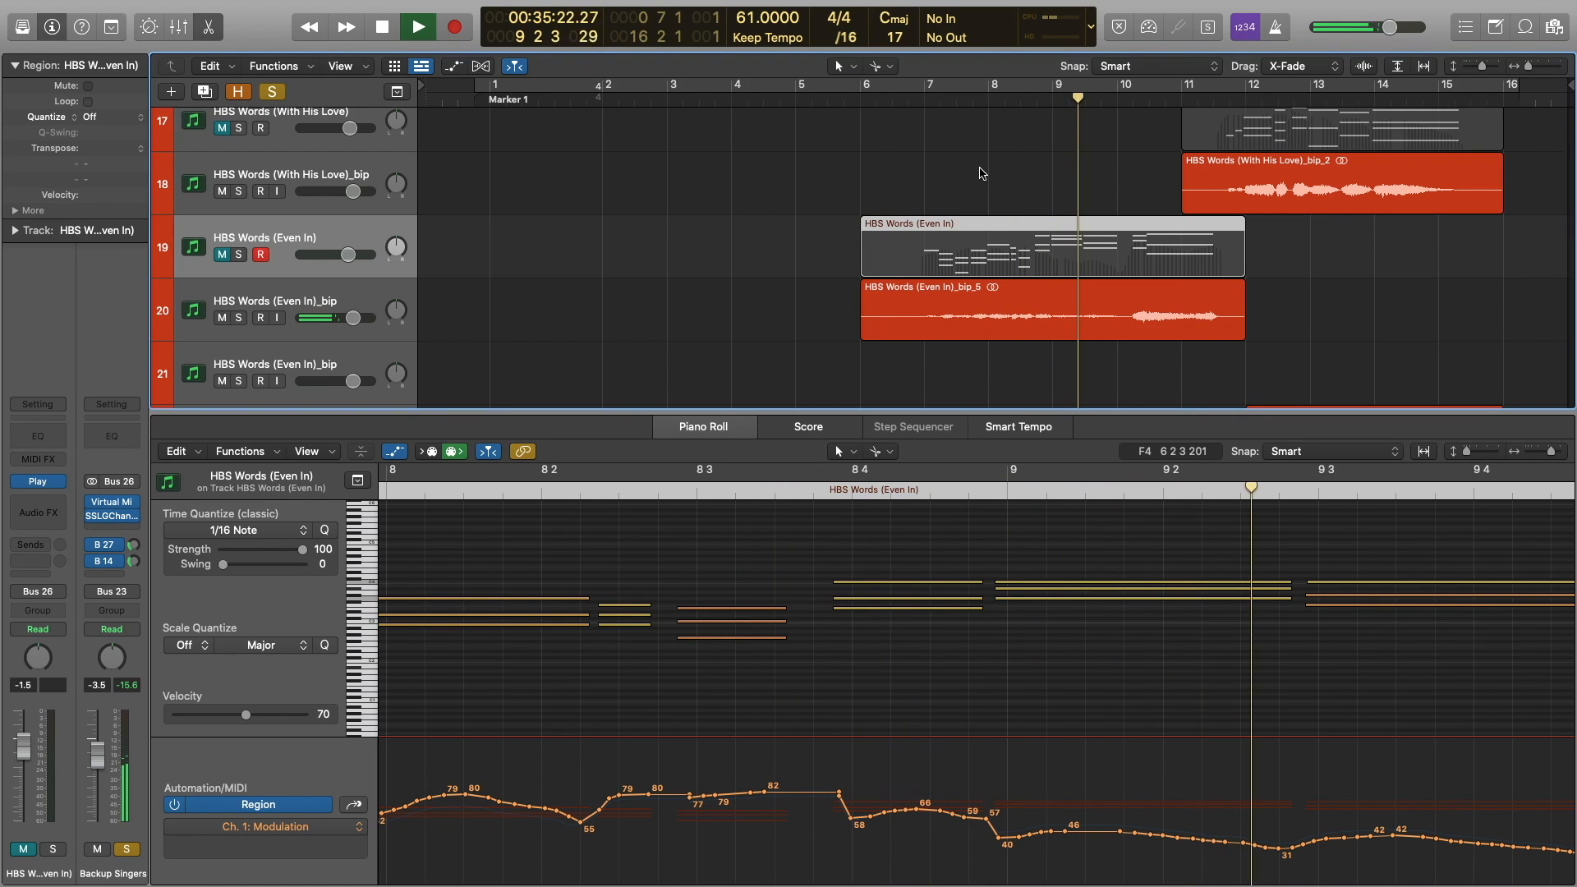
{"action": "key", "text": "space"}
Bring the Even In notes of bars 7 and 8 into view and select the syllable "ven" in the Play instrument's text editor.
{"action": "scroll", "coordinate": [874, 558], "scroll_direction": "left", "scroll_amount": 5}
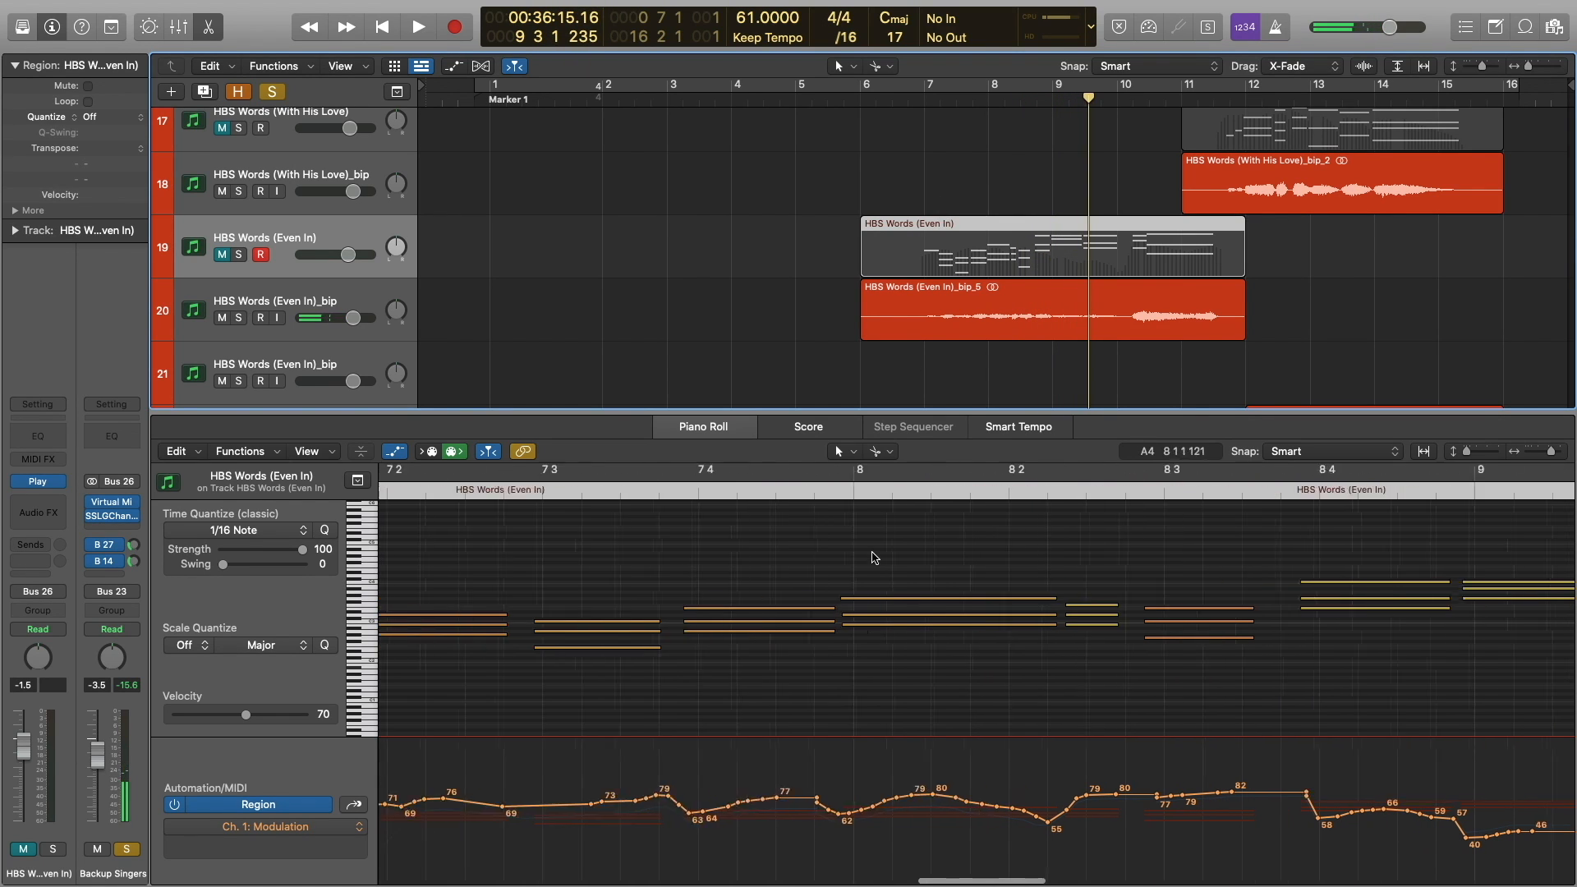
{"action": "scroll", "coordinate": [874, 558], "scroll_direction": "down", "scroll_amount": 3}
{"action": "scroll", "coordinate": [874, 558], "scroll_direction": "left", "scroll_amount": 5}
{"action": "scroll", "coordinate": [874, 557], "scroll_direction": "right", "scroll_amount": 2}
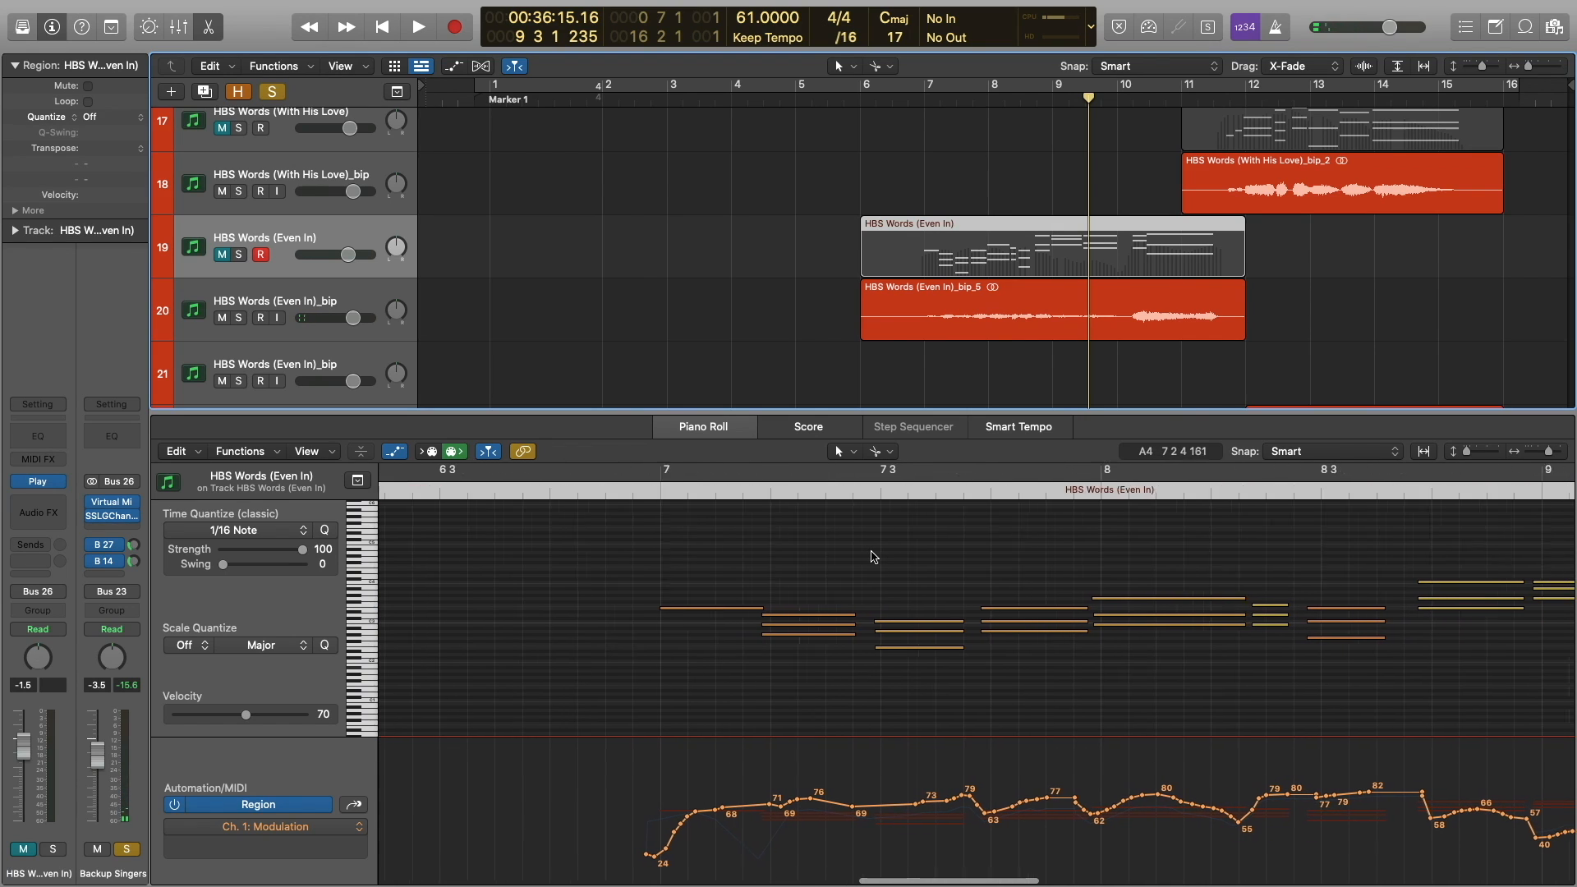
{"action": "scroll", "coordinate": [874, 558], "scroll_direction": "up", "scroll_amount": 1}
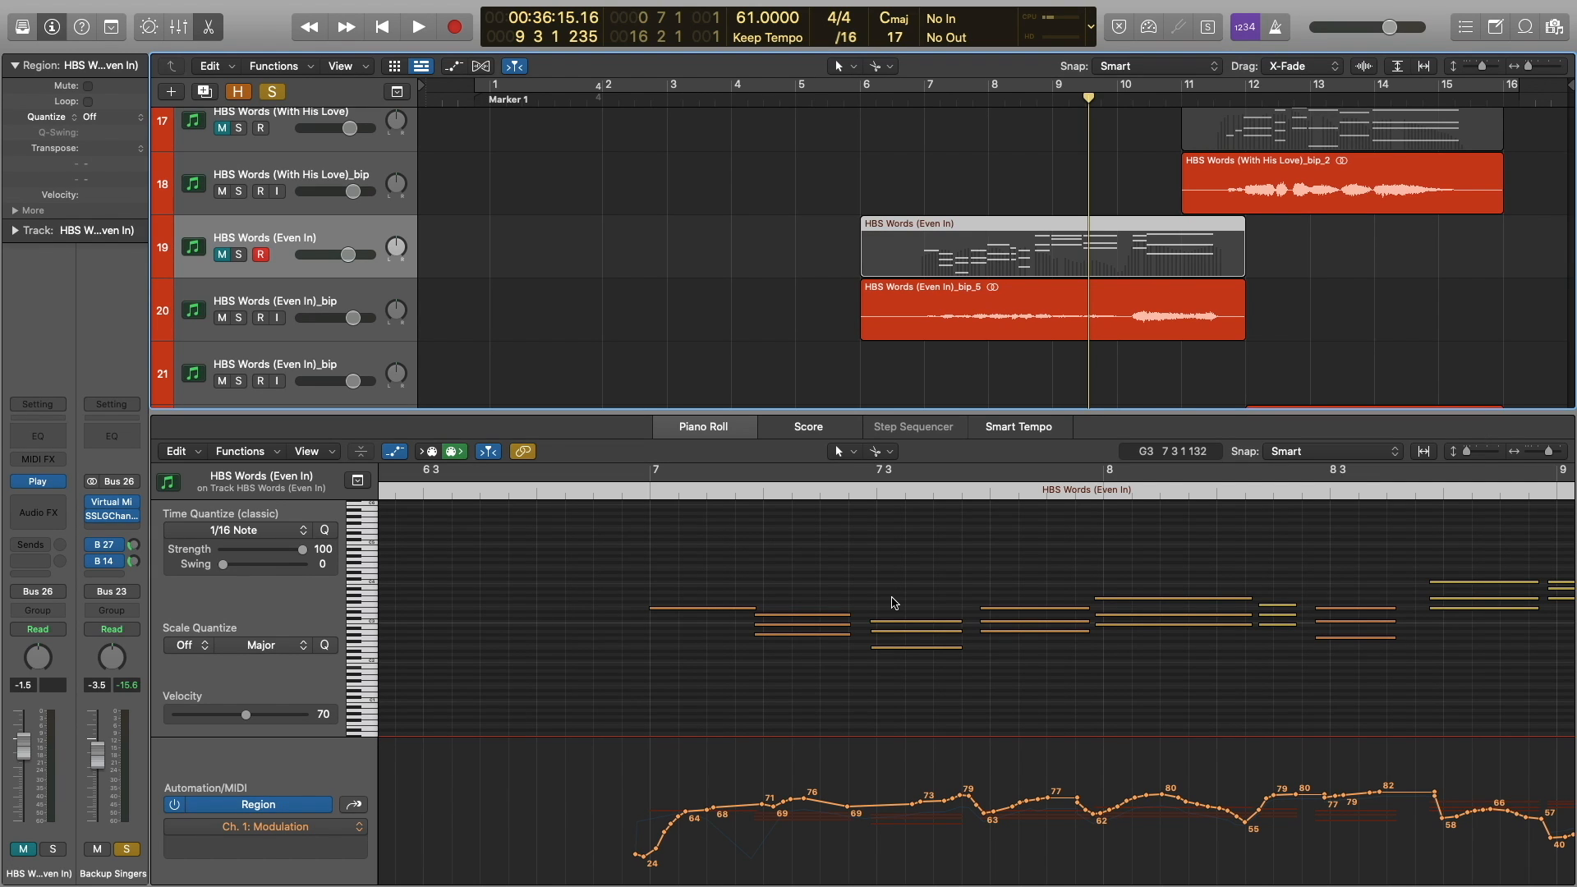
{"action": "key", "text": "v"}
{"action": "left_click_drag", "start_coordinate": [1076, 147], "coordinate": [1010, 80]}
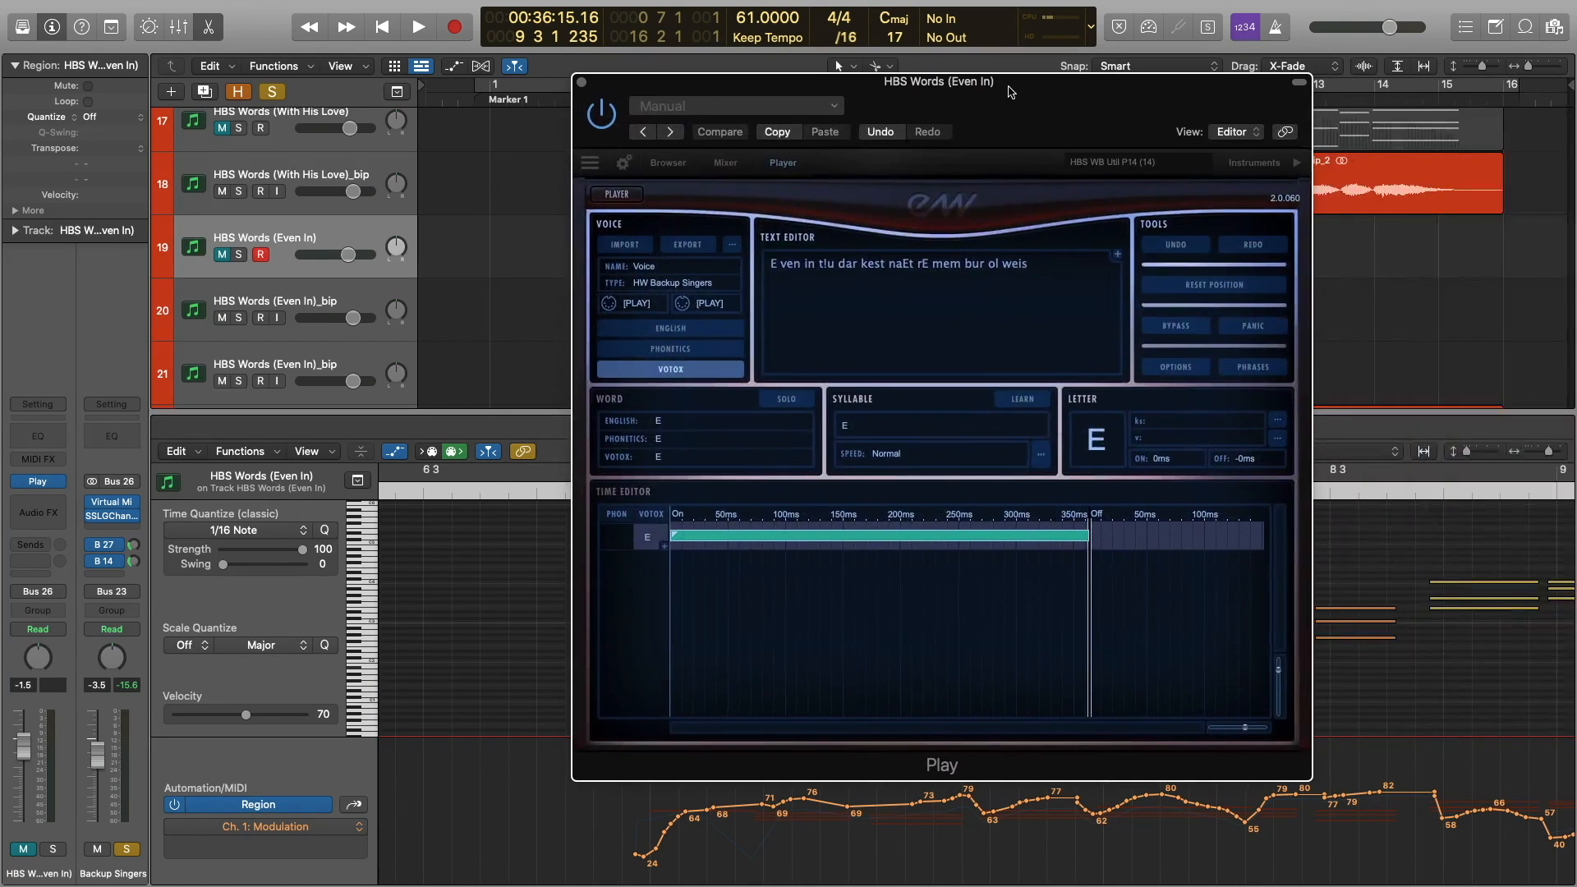
{"action": "left_click", "coordinate": [792, 264]}
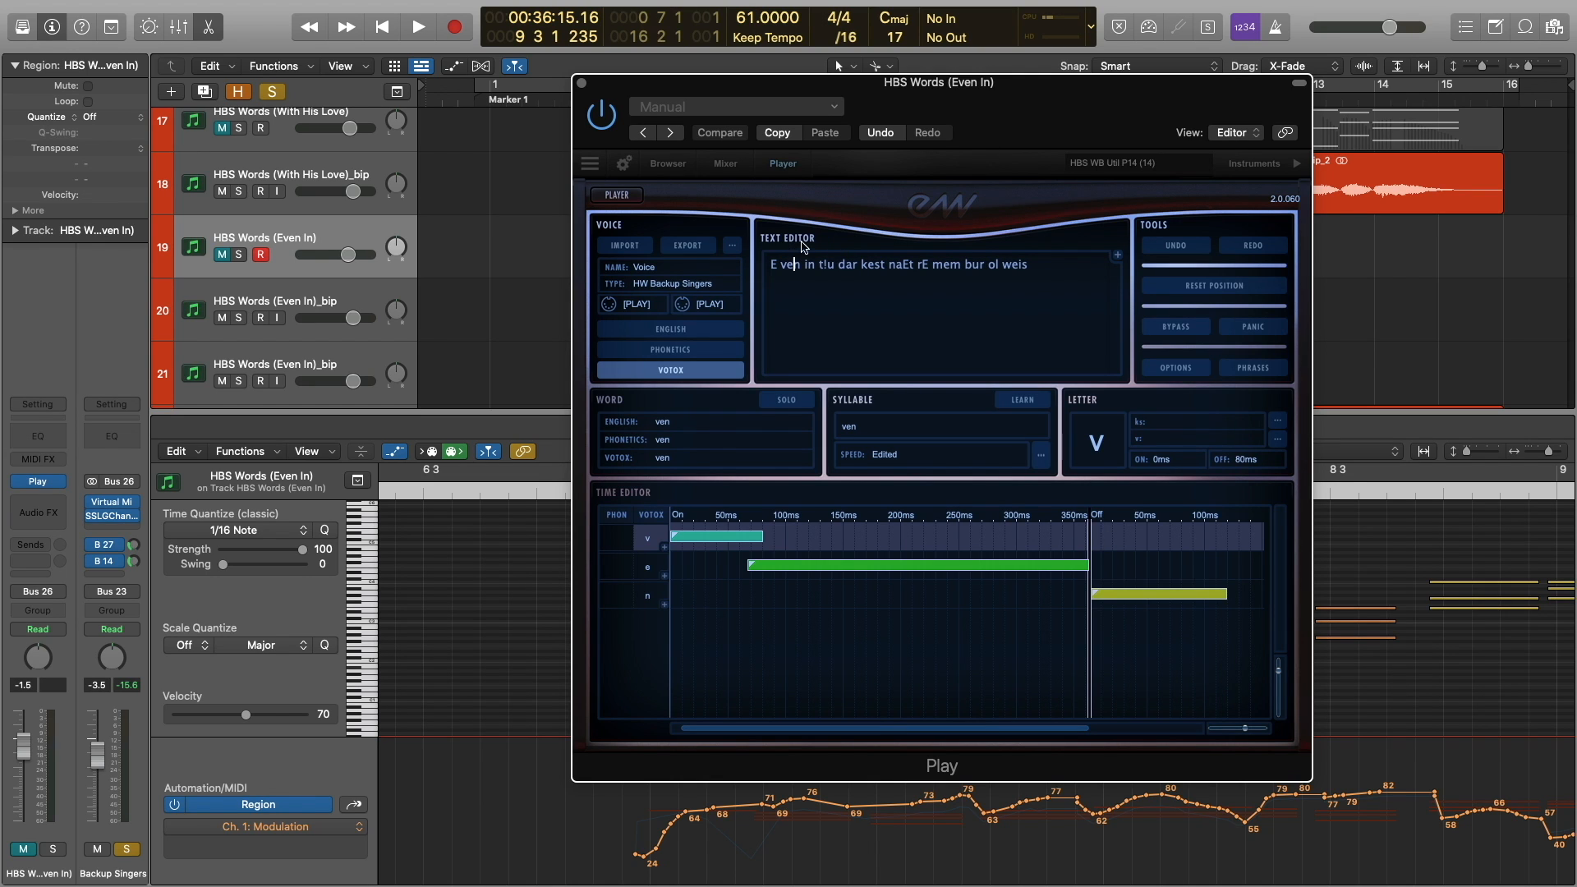
Set the playhead to the end of the second chord at 7 2 4 21 and select the letter n in the Play time editor.
{"action": "left_click_drag", "start_coordinate": [964, 114], "coordinate": [1261, 90]}
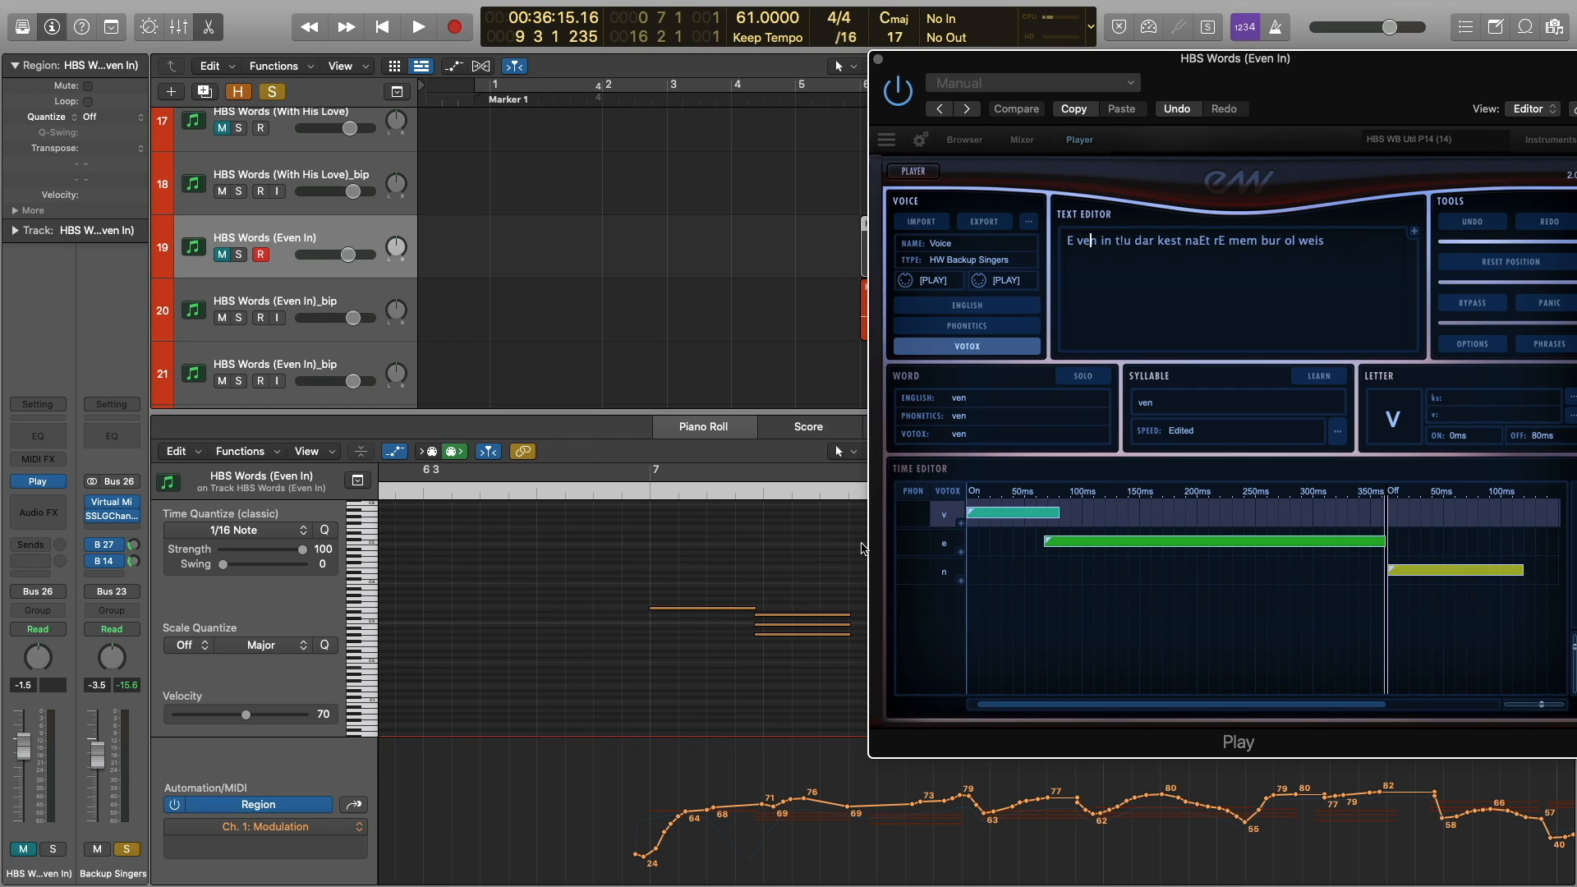
{"action": "left_click", "coordinate": [846, 497]}
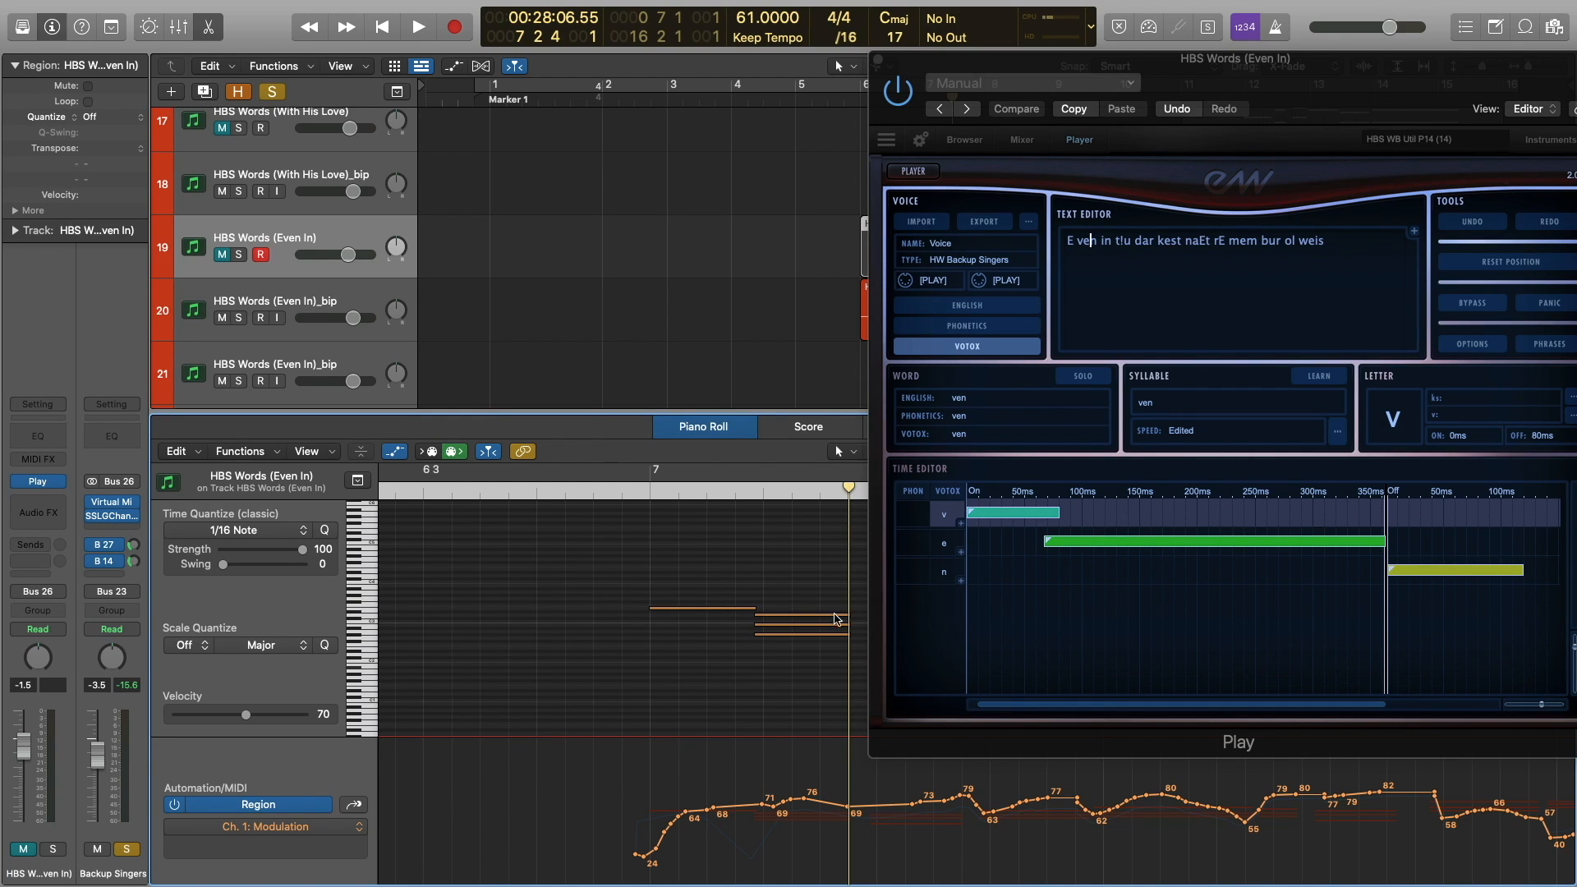
{"action": "scroll", "coordinate": [835, 579], "scroll_direction": "up", "scroll_amount": 10}
{"action": "scroll", "coordinate": [834, 580], "scroll_direction": "down", "scroll_amount": 3}
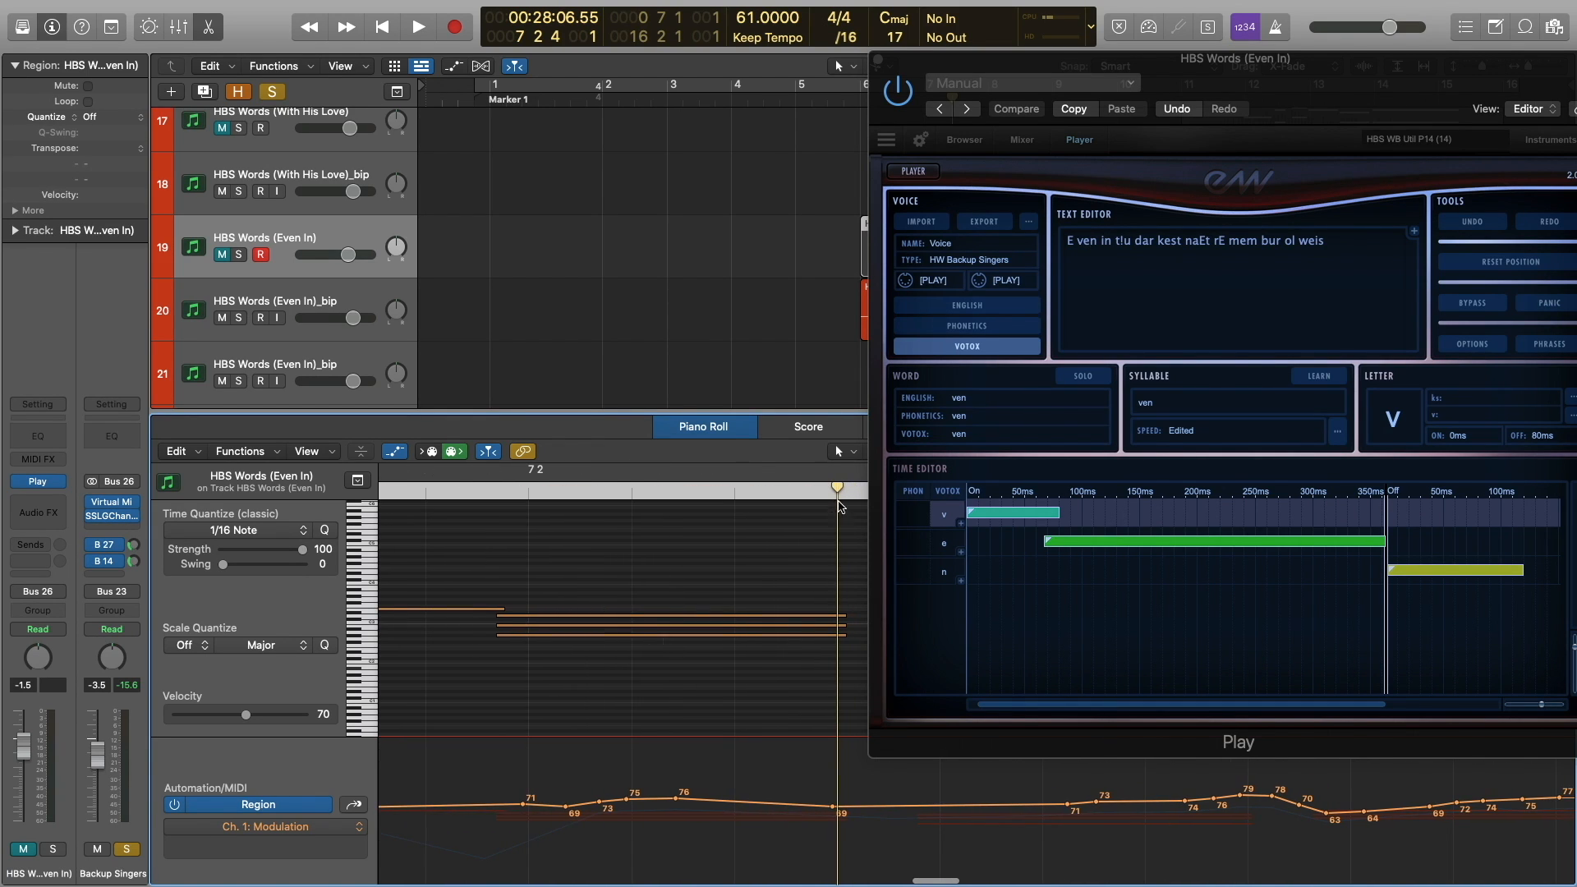
{"action": "left_click_drag", "start_coordinate": [838, 489], "coordinate": [846, 489]}
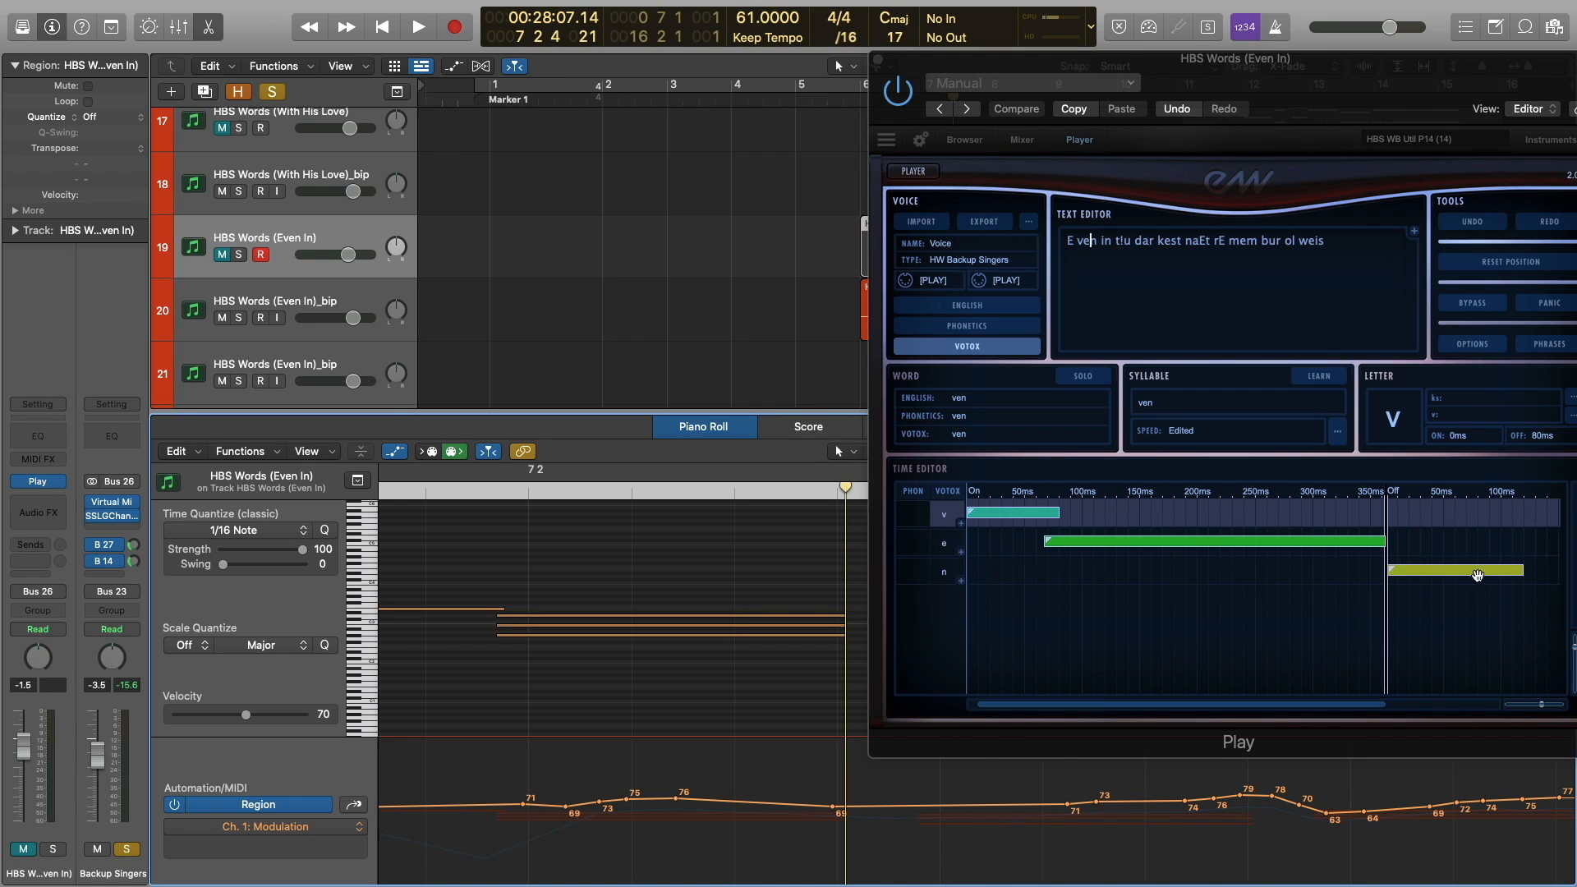
{"action": "left_click", "coordinate": [1524, 573]}
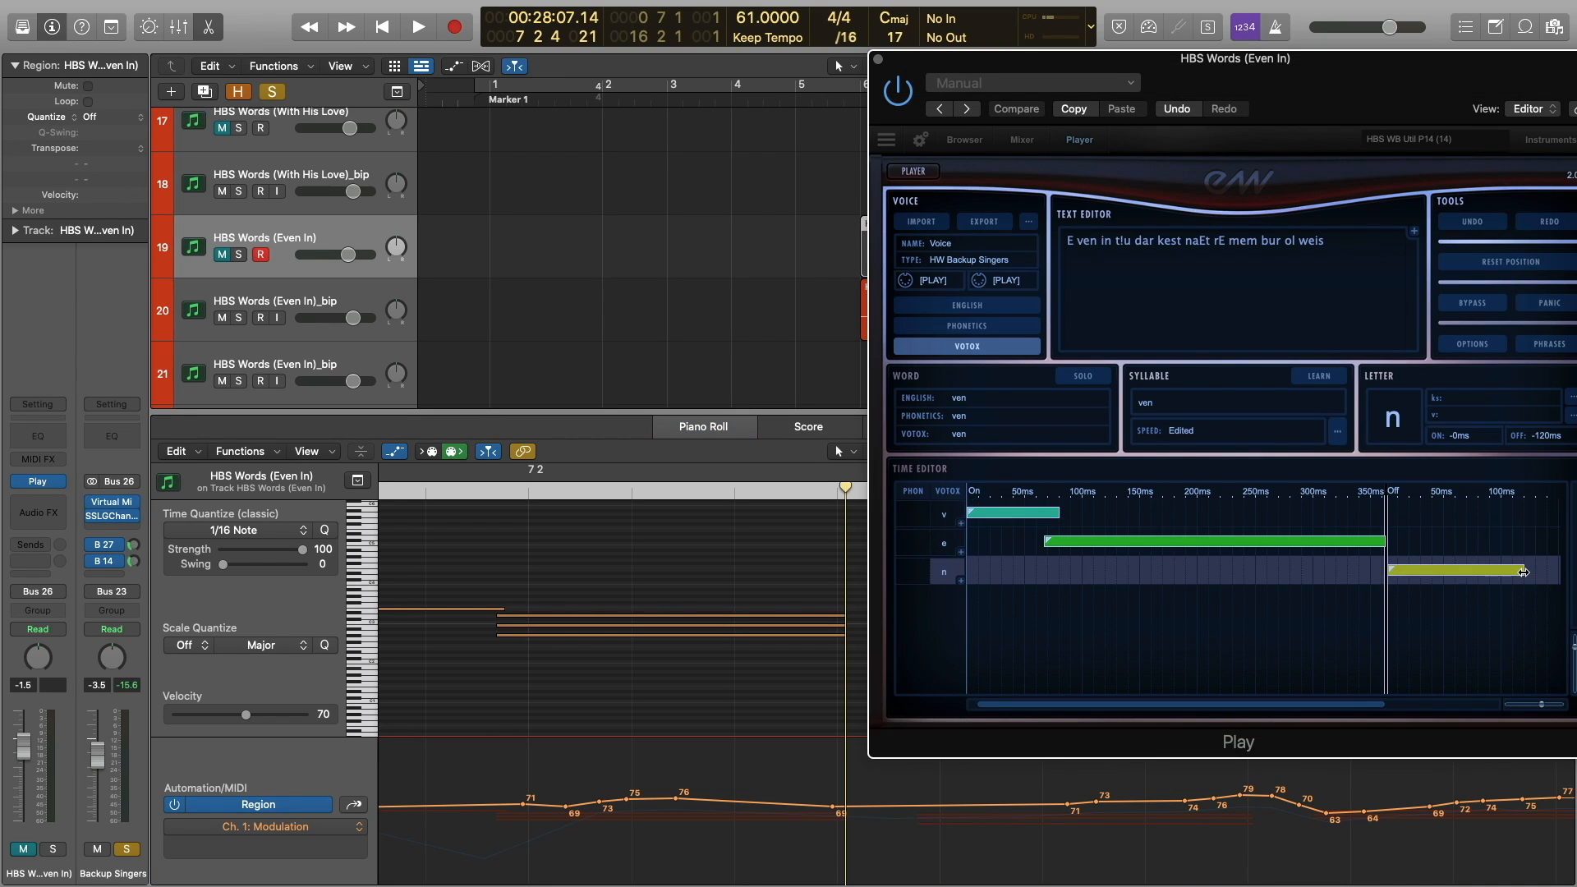
Play the Even In phrase from just before bar 7 to the start of bar 8.
{"action": "scroll", "coordinate": [694, 590], "scroll_direction": "right", "scroll_amount": 3}
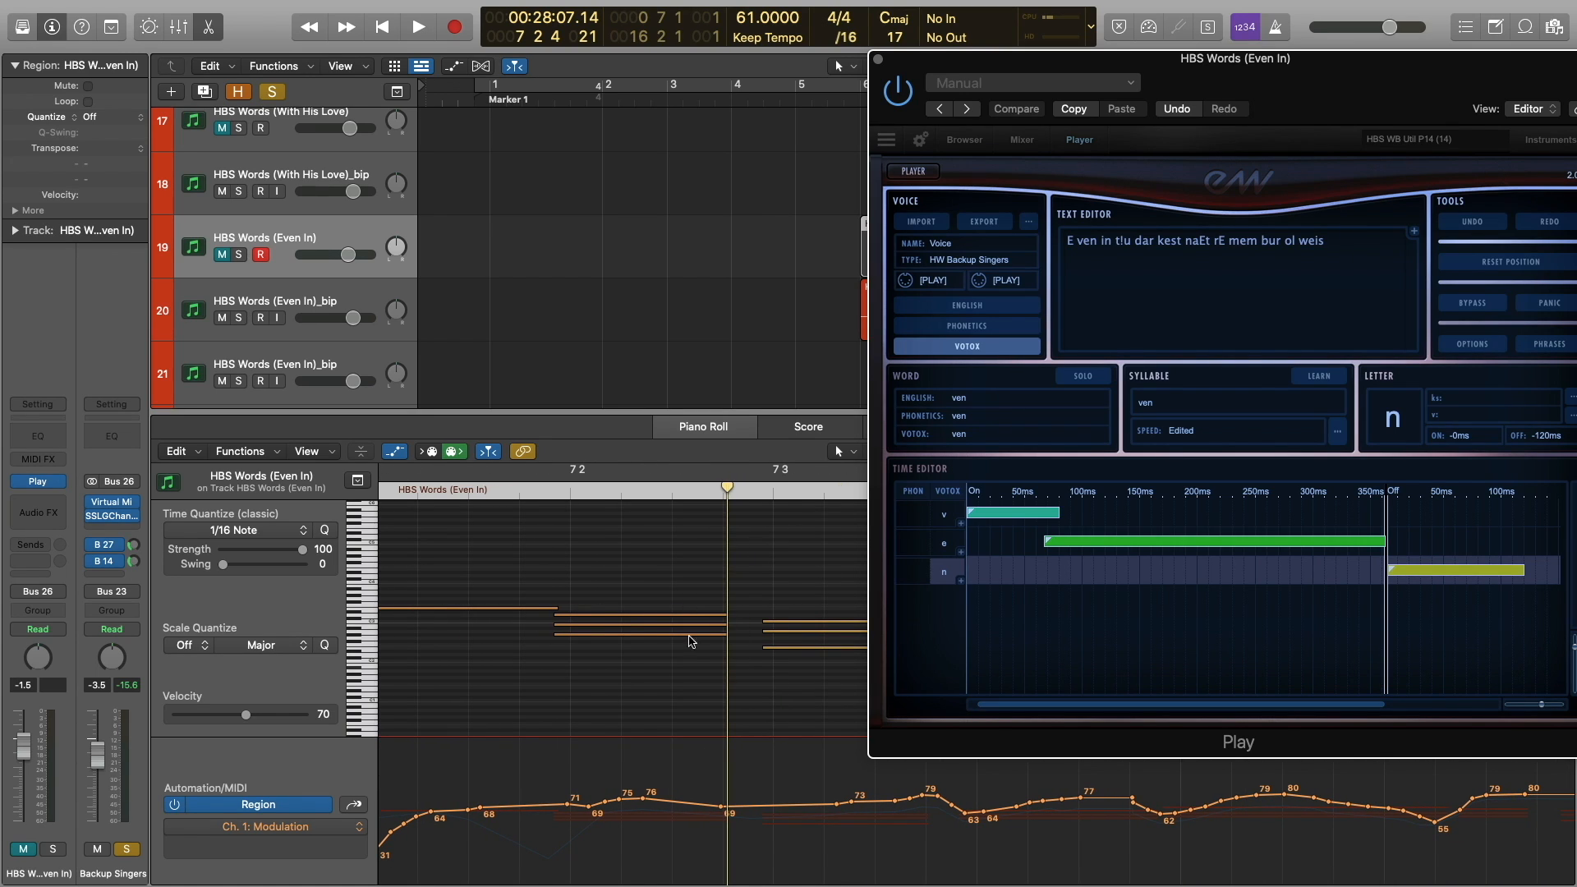
{"action": "scroll", "coordinate": [690, 650], "scroll_direction": "right", "scroll_amount": 2}
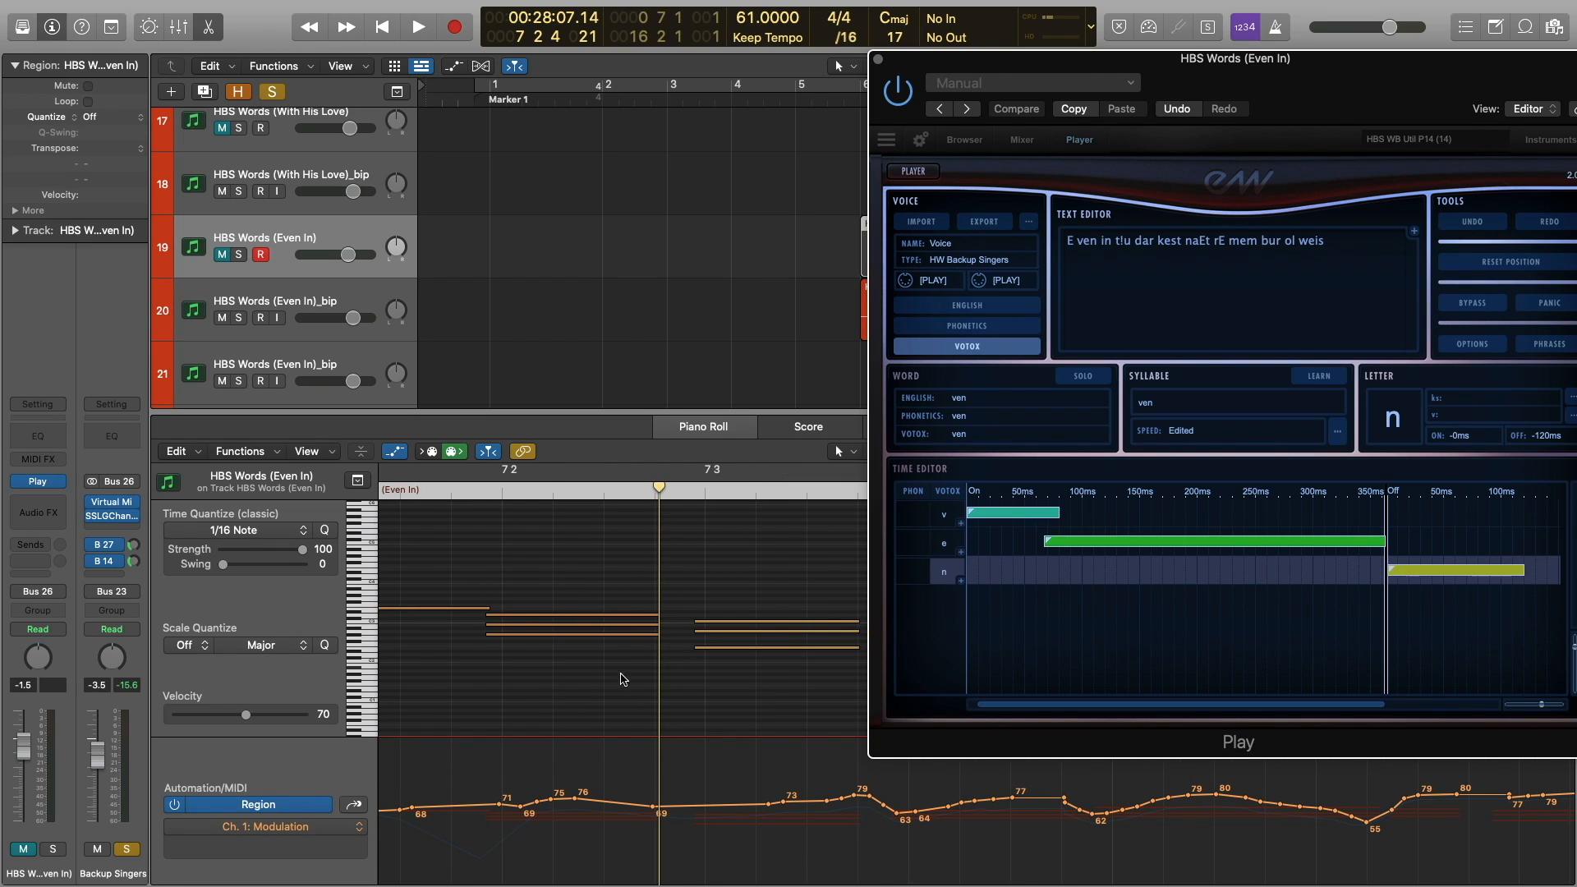
{"action": "scroll", "coordinate": [697, 547], "scroll_direction": "down", "scroll_amount": 3}
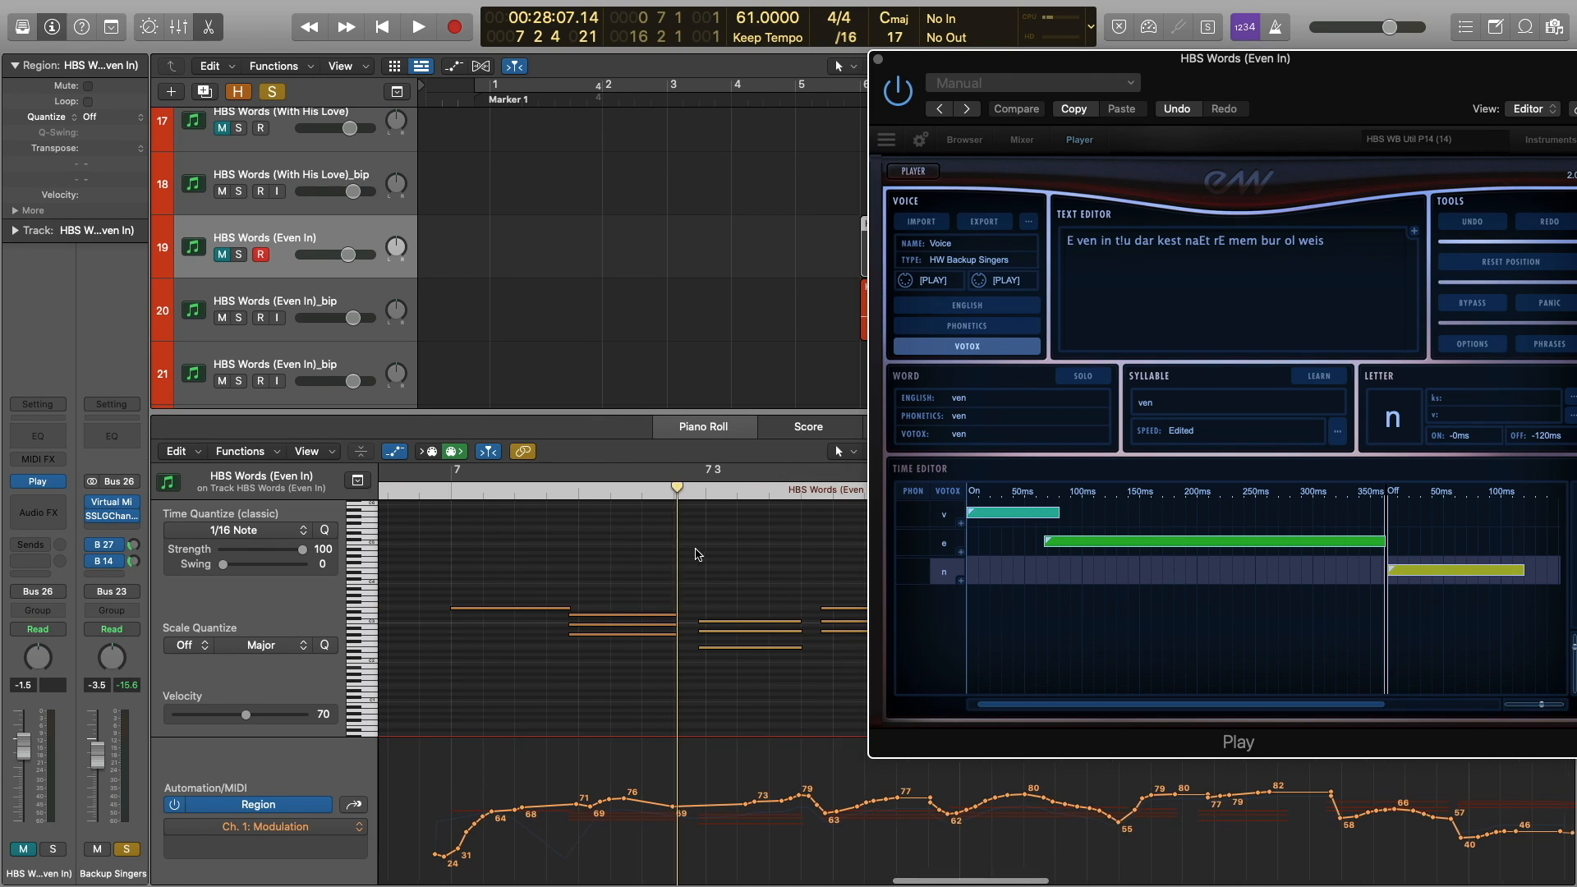
{"action": "scroll", "coordinate": [698, 548], "scroll_direction": "left", "scroll_amount": 1}
{"action": "left_click", "coordinate": [446, 496]}
{"action": "key", "text": "space"}
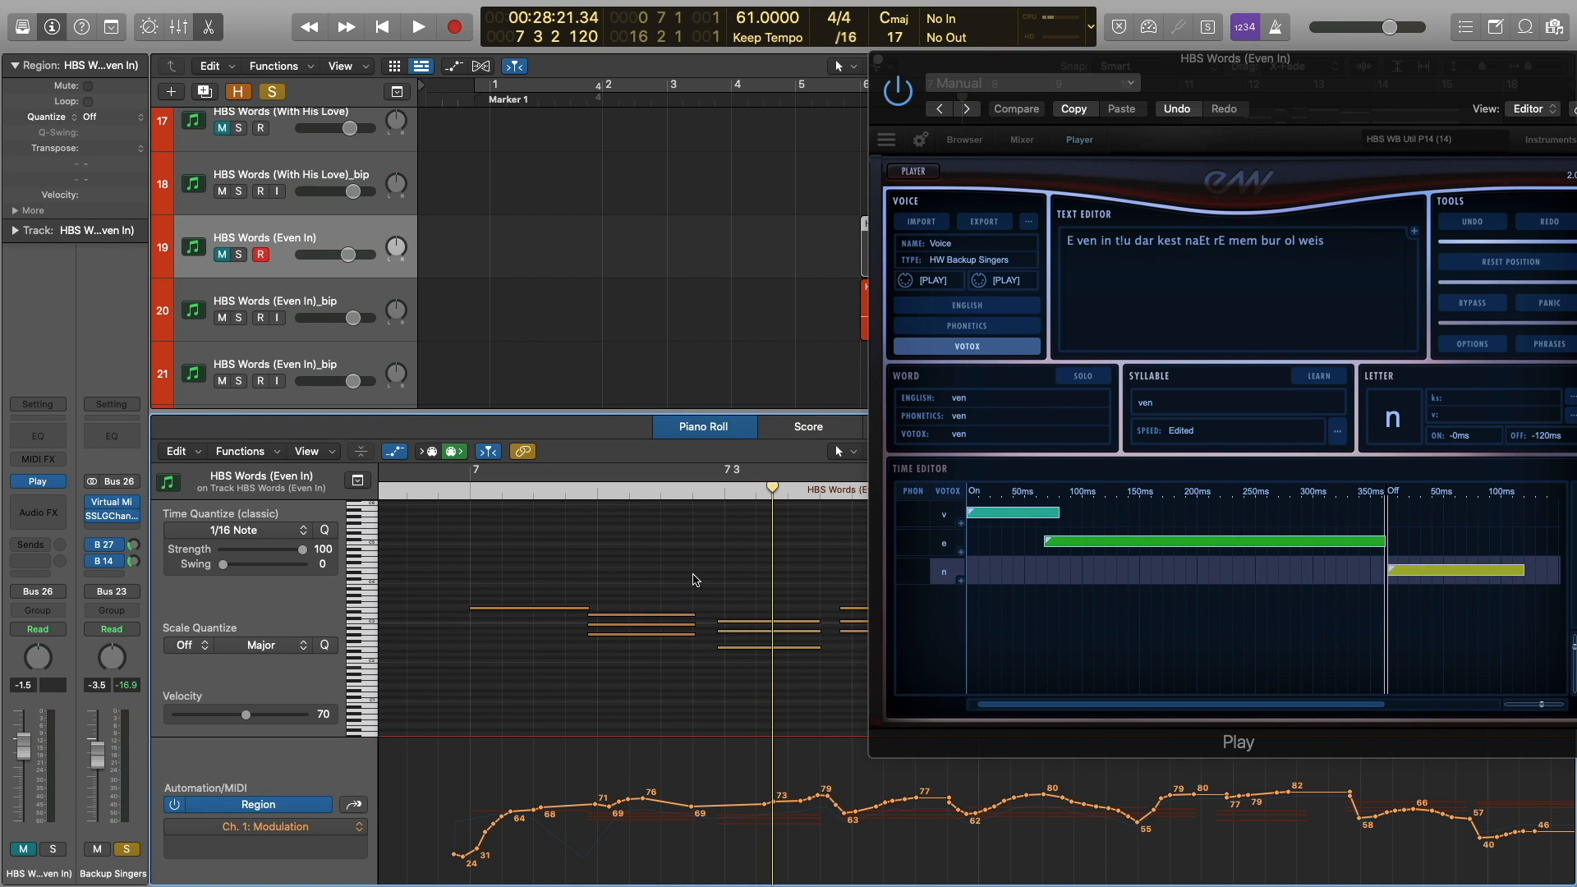
{"action": "double_click", "coordinate": [450, 491]}
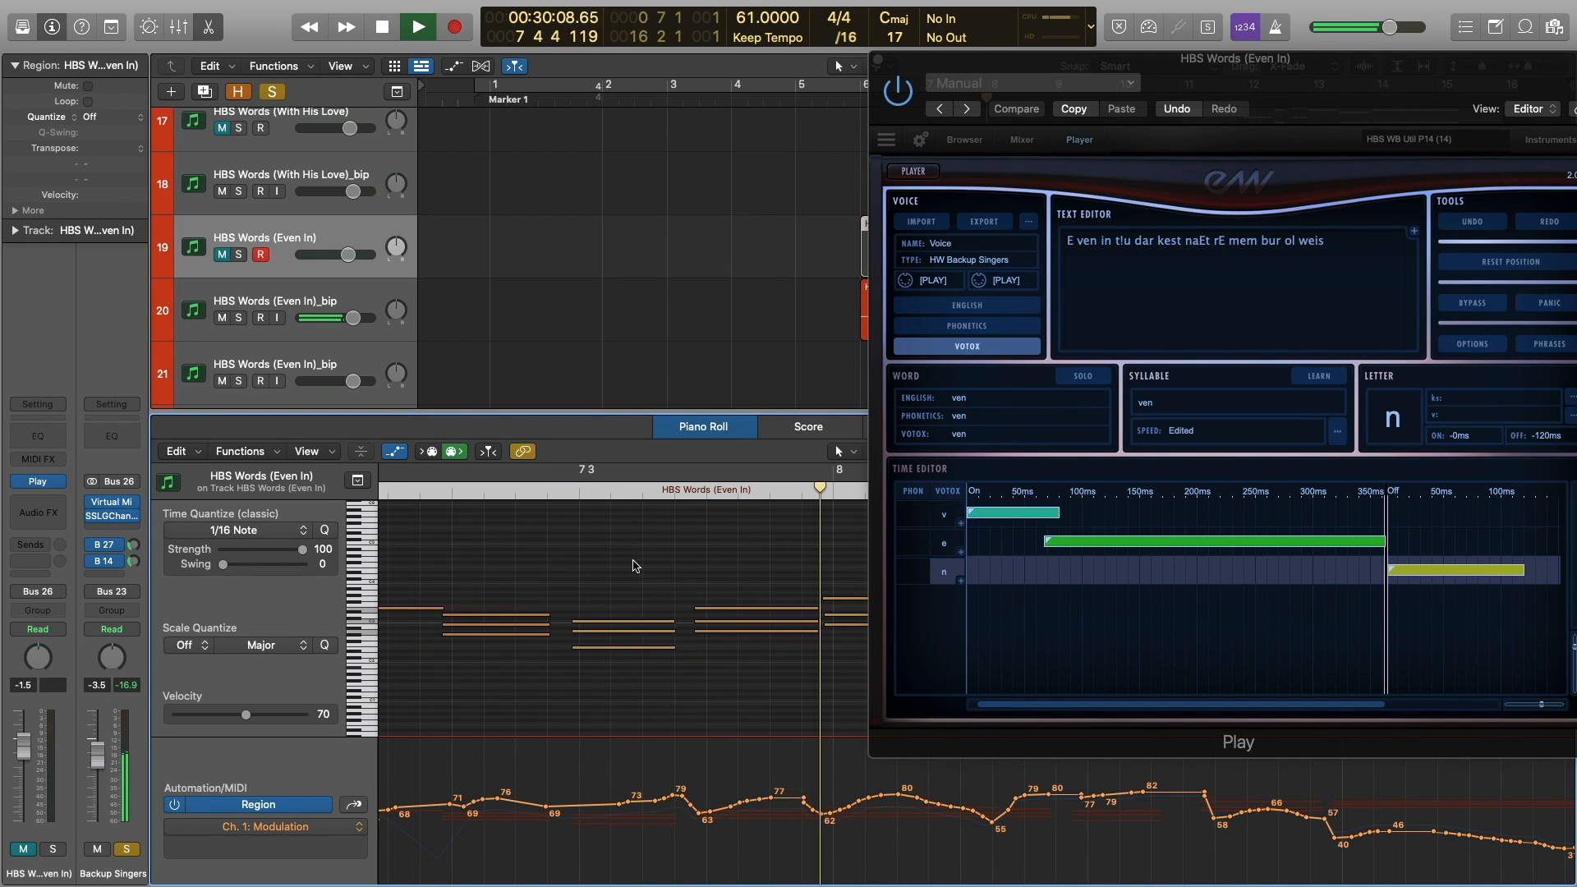
{"action": "key", "text": "space"}
Select the syllable "t!u" in the Play text editor and show the whole instrument window on screen.
{"action": "scroll", "coordinate": [661, 599], "scroll_direction": "right", "scroll_amount": 3}
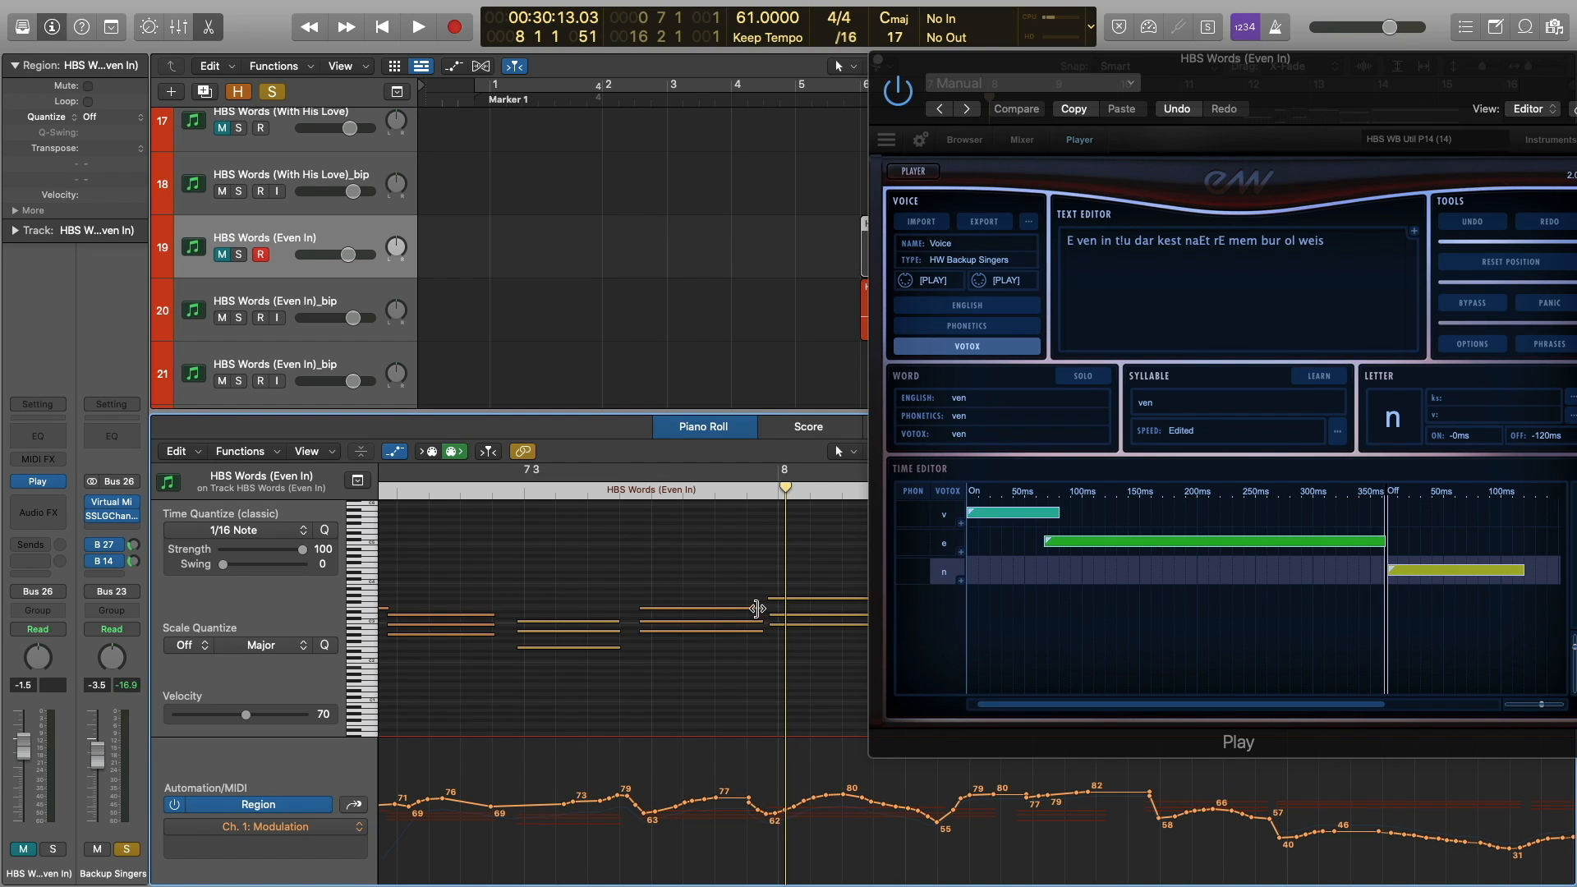
{"action": "left_click", "coordinate": [1122, 243]}
{"action": "left_click_drag", "start_coordinate": [1262, 58], "coordinate": [1135, 59]}
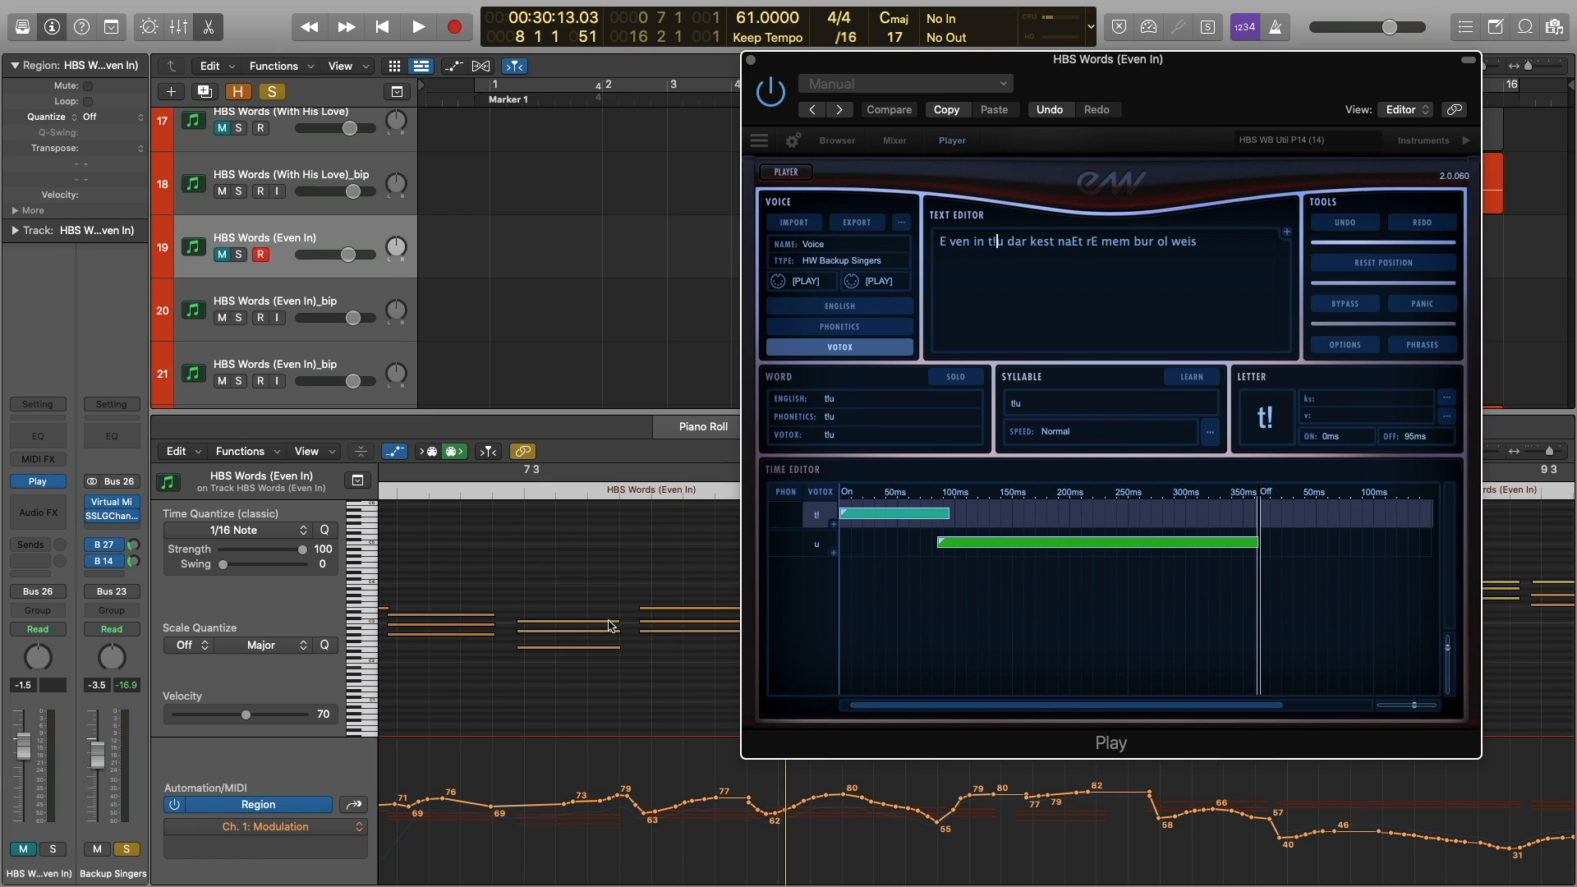
Close the Play window and the Piano Roll, and deselect the Even In region.
{"action": "left_click", "coordinate": [752, 60]}
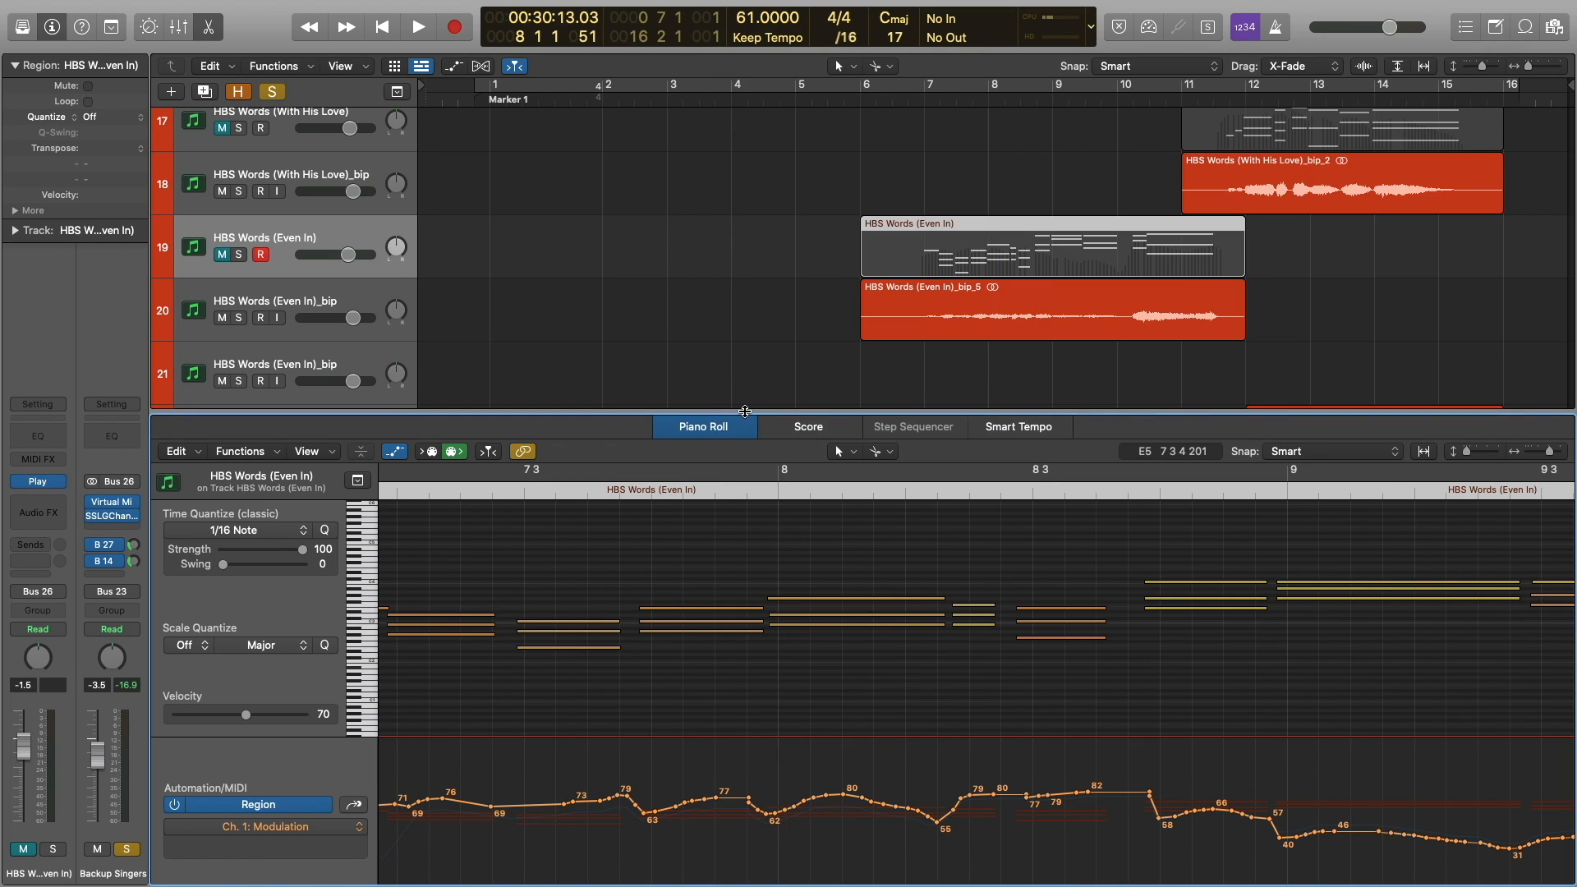
{"action": "key", "text": "e"}
{"action": "left_click", "coordinate": [743, 357]}
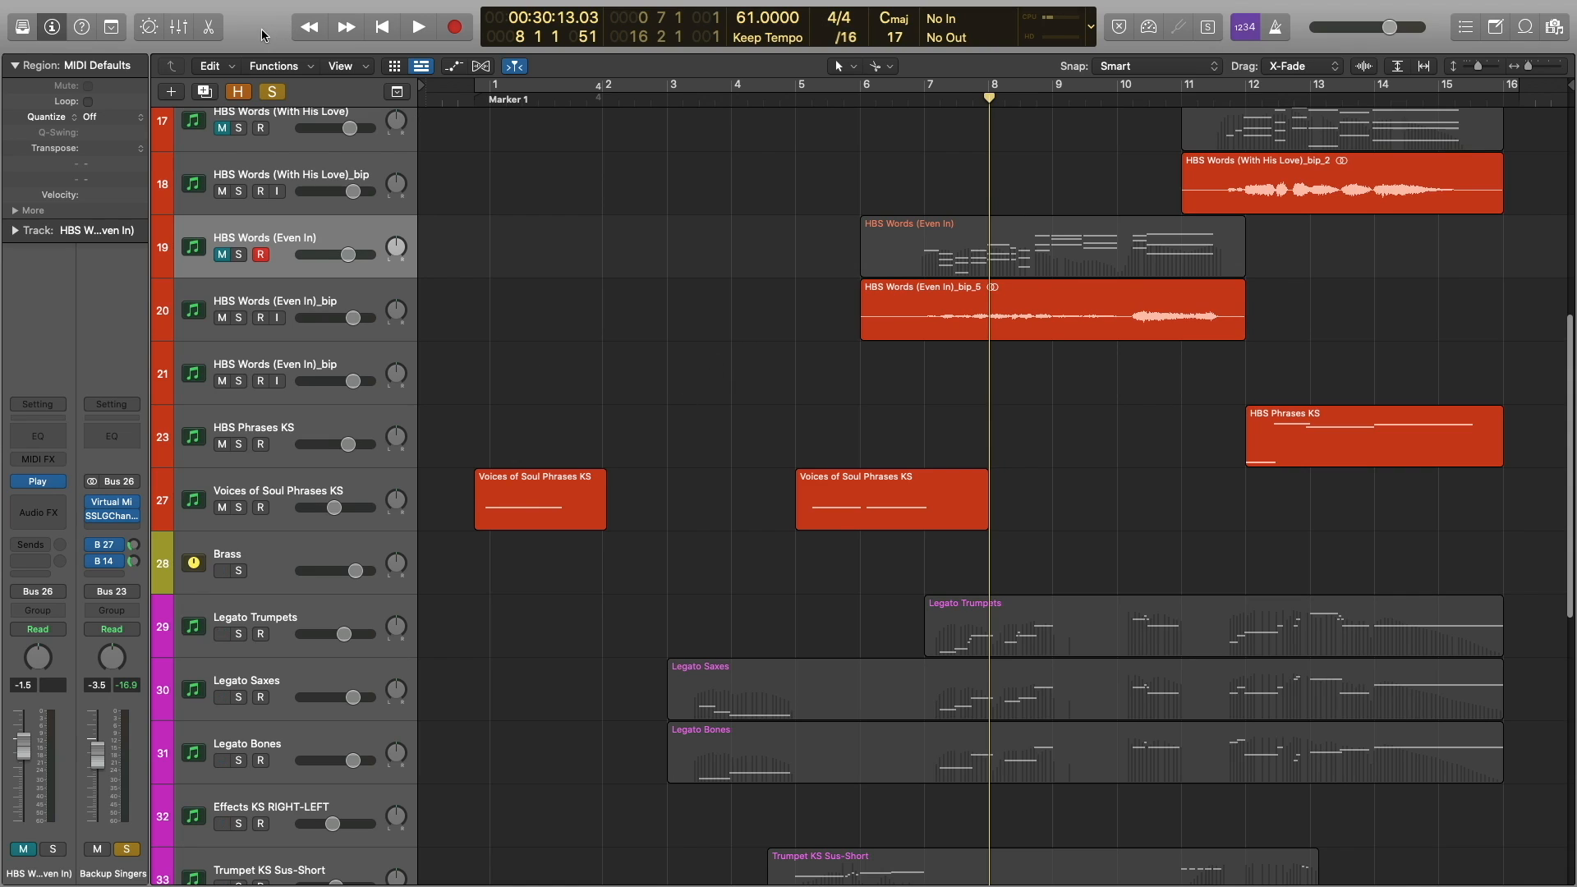
Clear the current solos, solo the Brass stack, and play its six regions with their notes shown in the Piano Roll.
{"action": "left_click", "coordinate": [272, 92]}
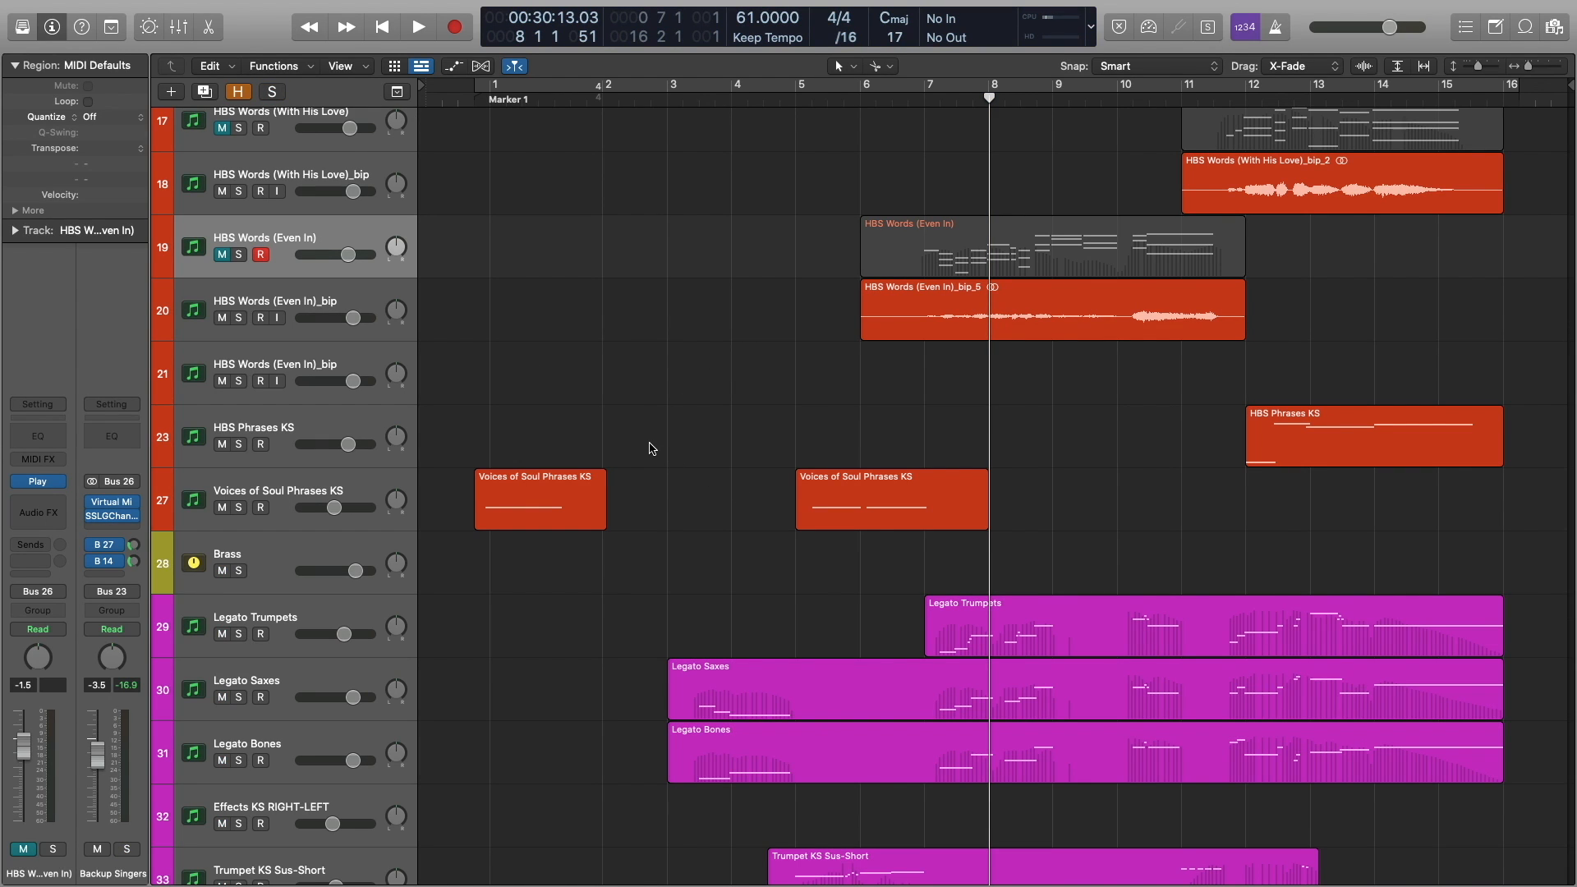
{"action": "left_click", "coordinate": [238, 570]}
{"action": "scroll", "coordinate": [238, 580], "scroll_direction": "up", "scroll_amount": 1}
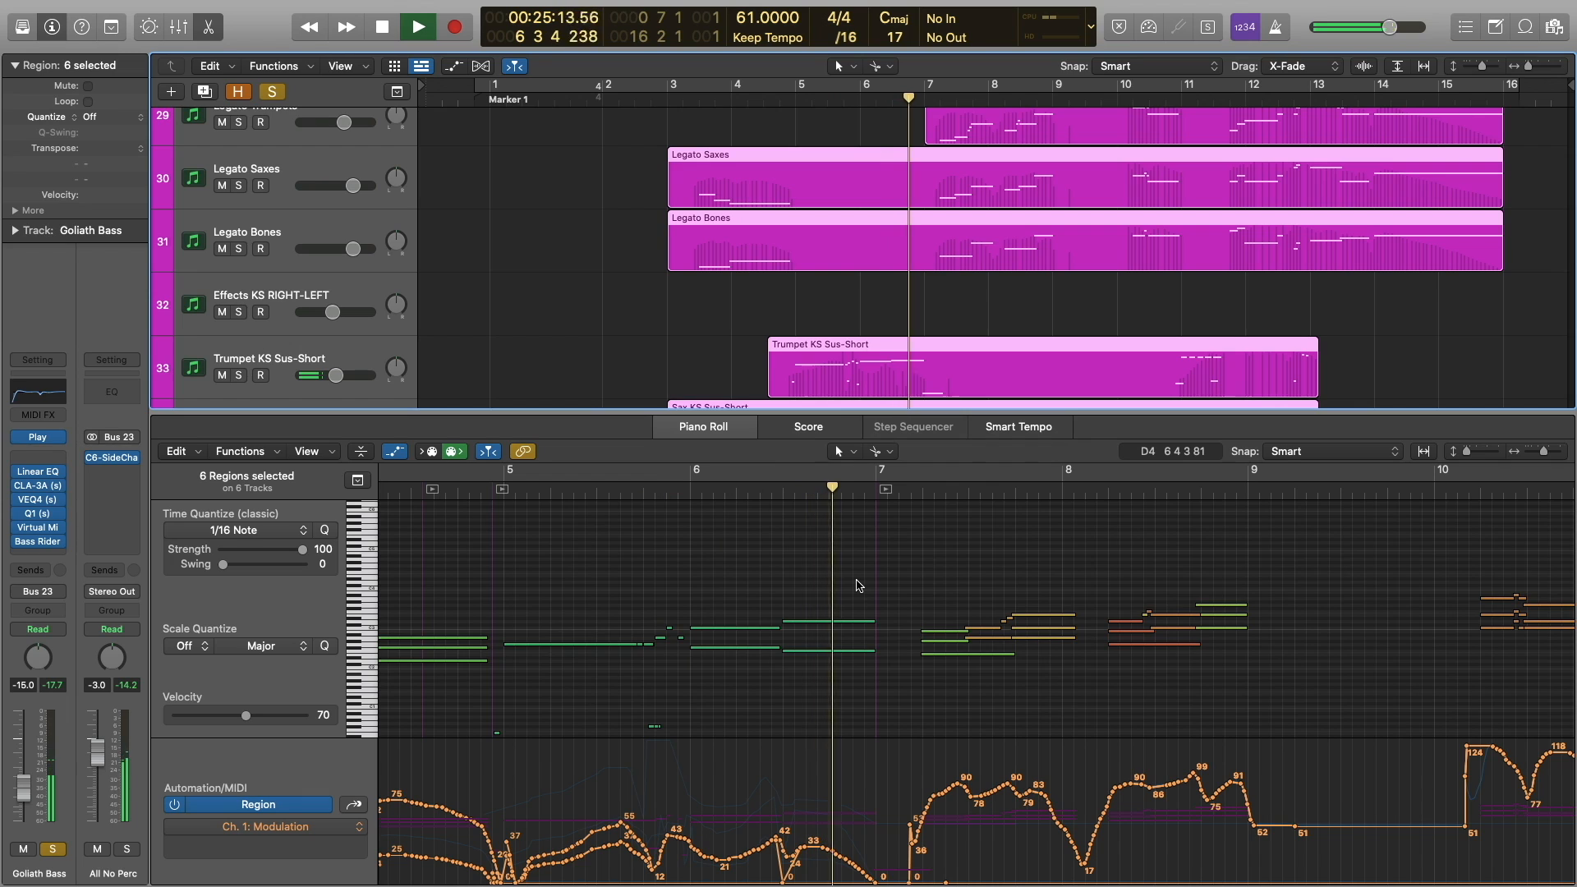
{"action": "scroll", "coordinate": [858, 585], "scroll_direction": "down", "scroll_amount": 1}
{"action": "scroll", "coordinate": [858, 585], "scroll_direction": "down", "scroll_amount": 1}
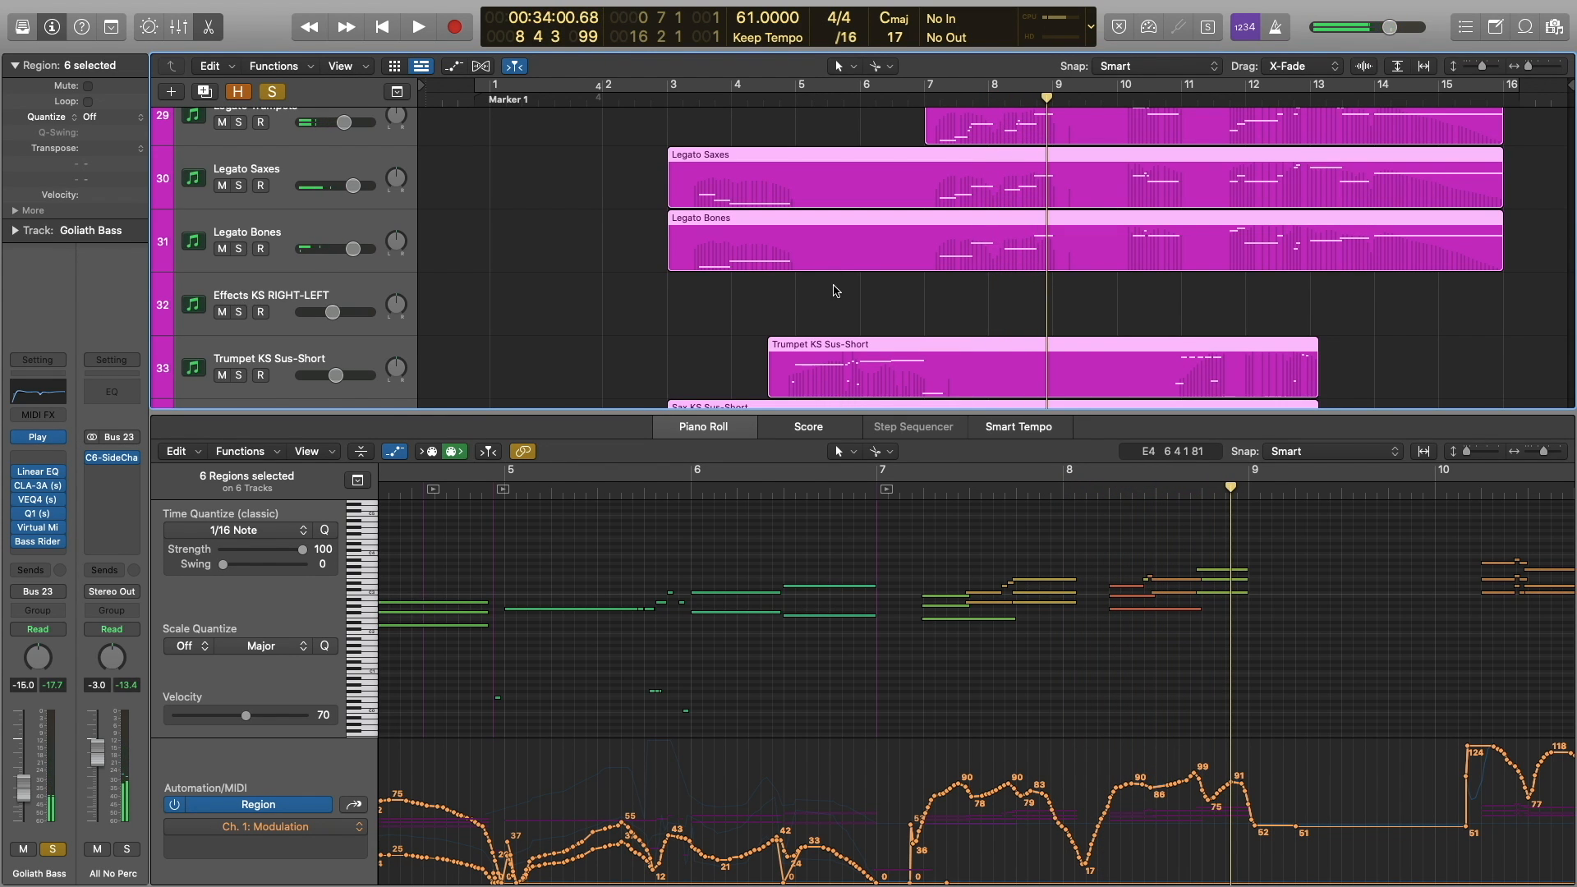
Select only the Trumpet, Sax and Trombone KS Sus-Short regions and set the playhead to 6 1 1 1.
{"action": "scroll", "coordinate": [837, 287], "scroll_direction": "down", "scroll_amount": 2}
{"action": "scroll", "coordinate": [838, 287], "scroll_direction": "down", "scroll_amount": 1}
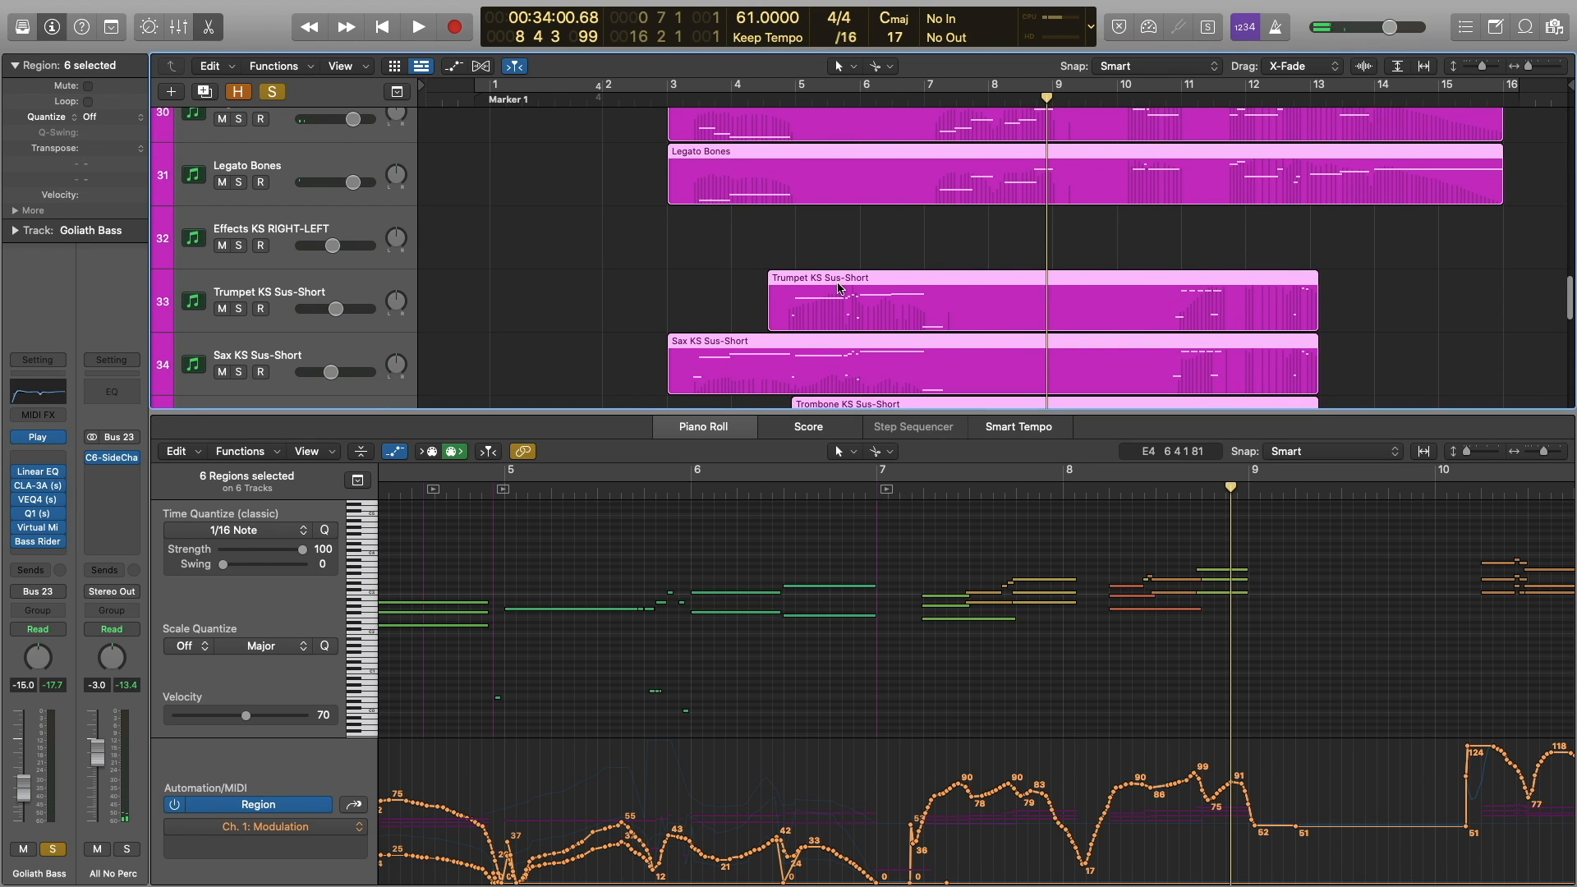
{"action": "scroll", "coordinate": [838, 288], "scroll_direction": "down", "scroll_amount": 2}
{"action": "left_click_drag", "start_coordinate": [868, 183], "coordinate": [916, 388]}
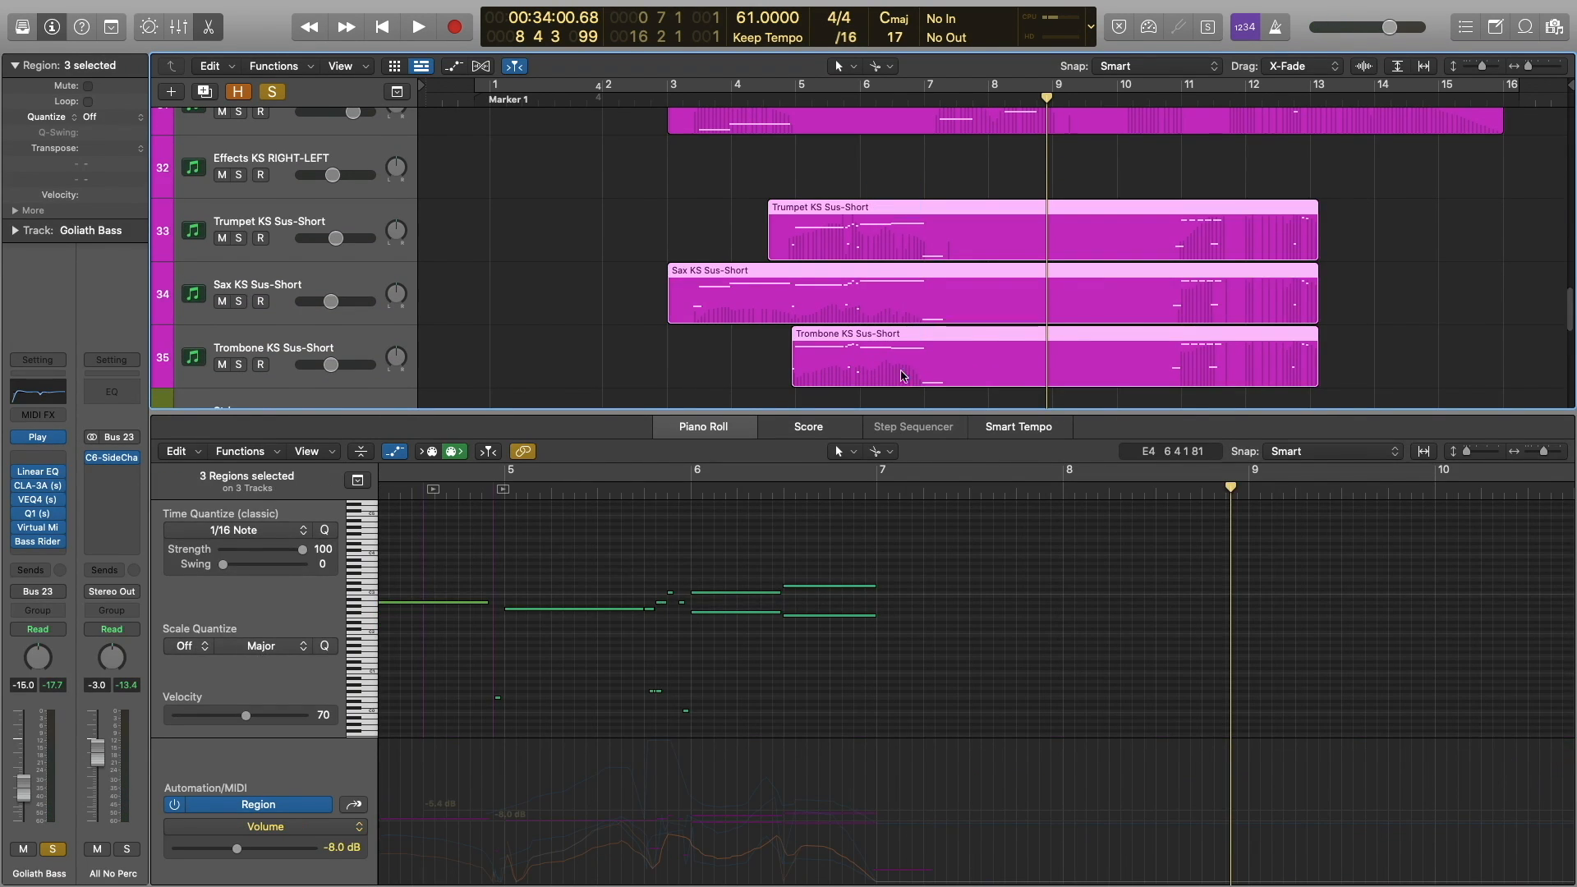
{"action": "scroll", "coordinate": [716, 567], "scroll_direction": "left", "scroll_amount": 1}
{"action": "left_click", "coordinate": [526, 490]}
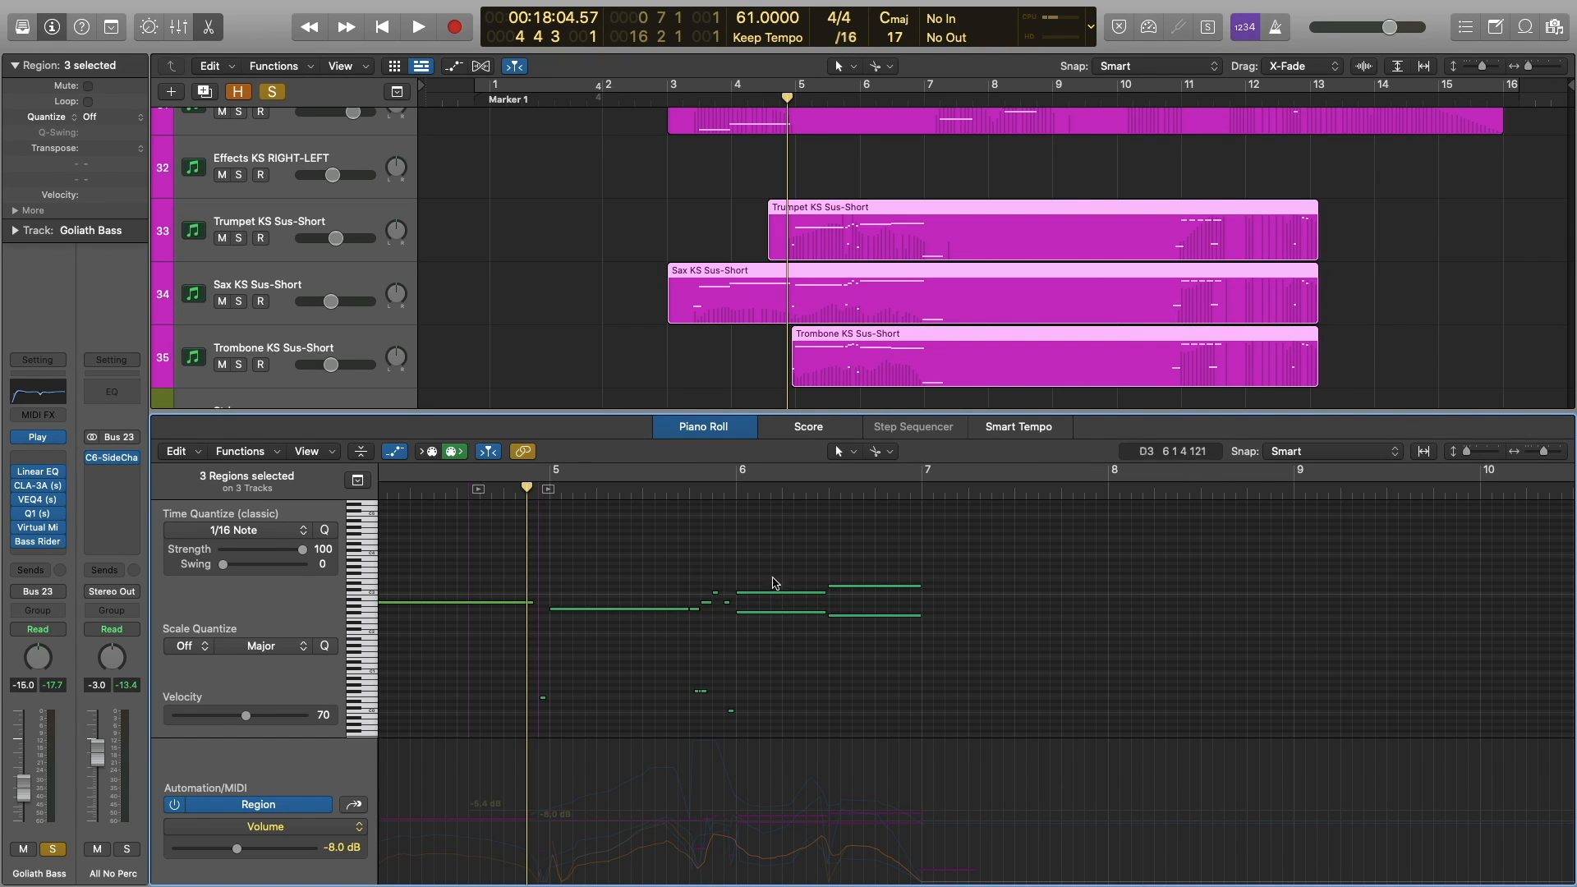
{"action": "left_click", "coordinate": [738, 498]}
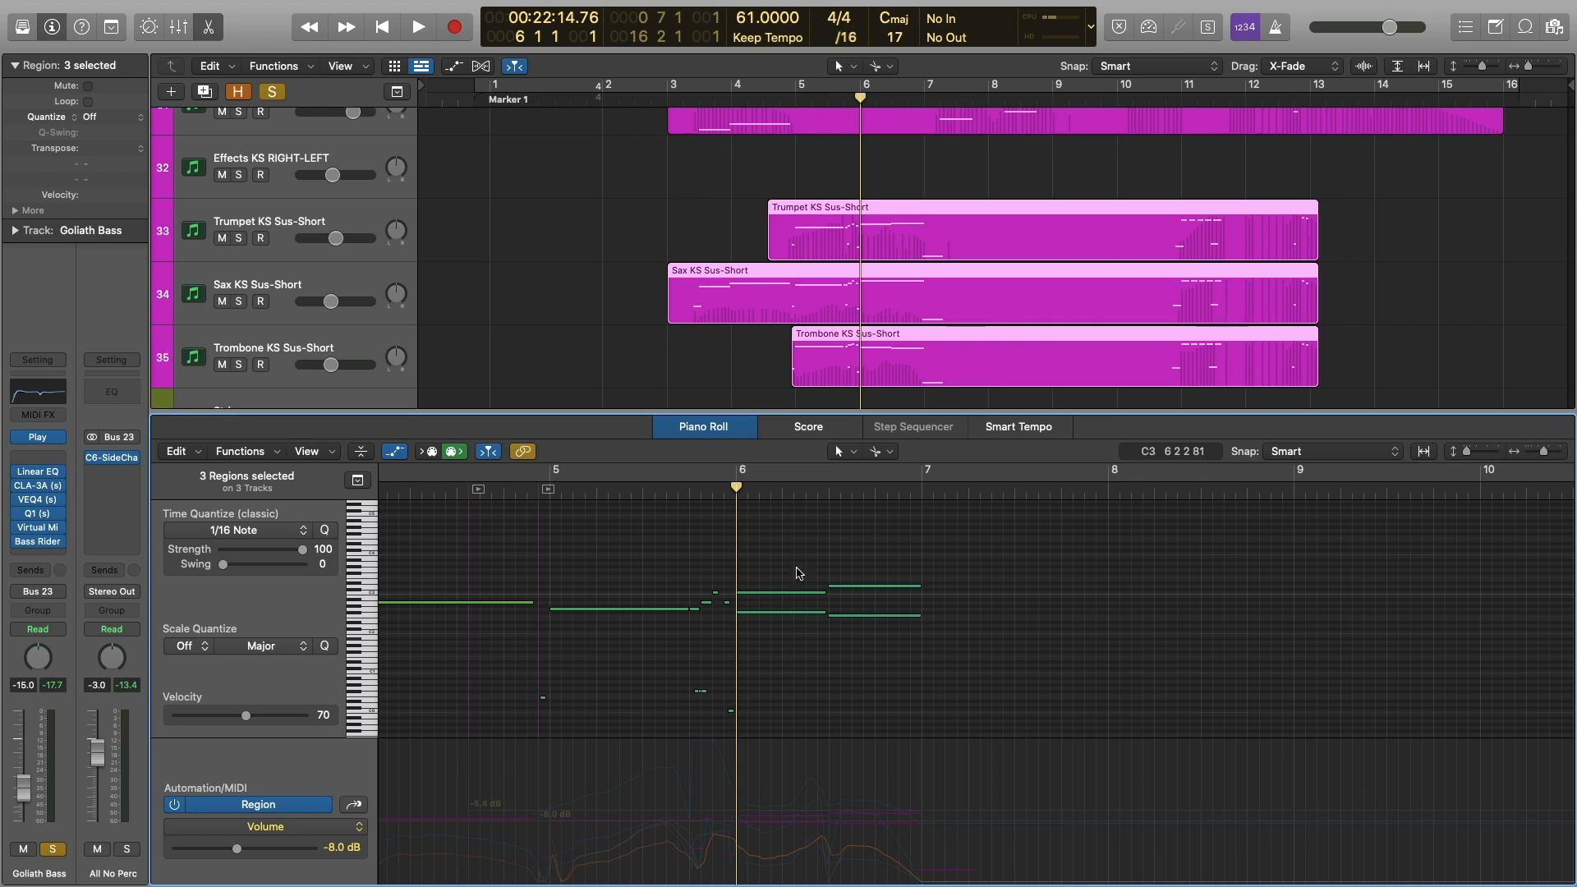
Add the Legato Bones, Legato Saxes and Legato Trumpets regions to the selection to view their notes together.
{"action": "scroll", "coordinate": [910, 144], "scroll_direction": "up", "scroll_amount": 4}
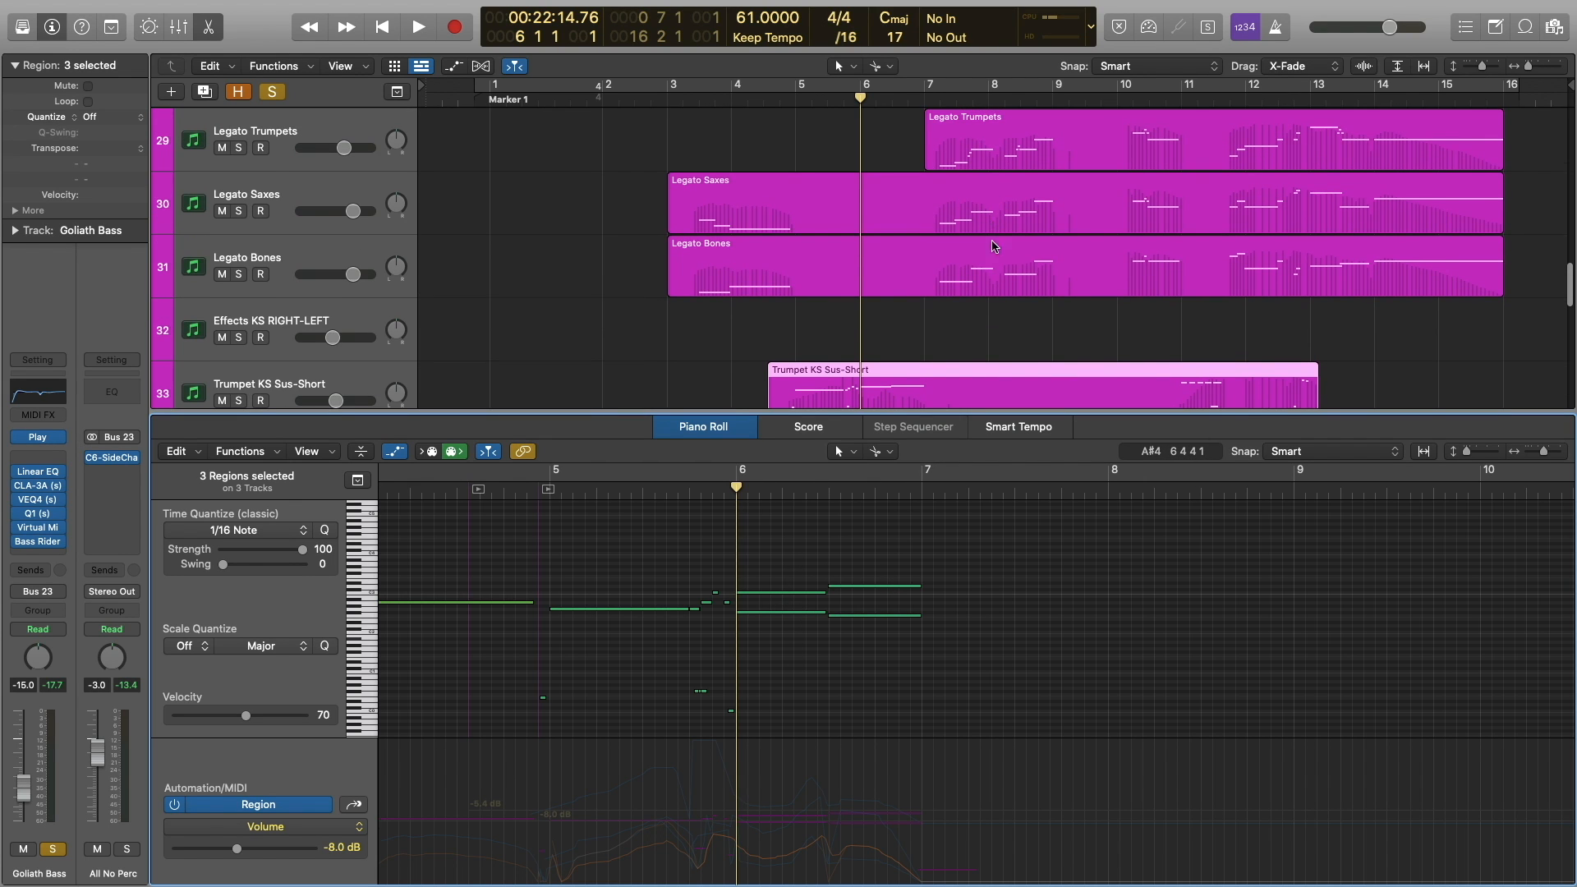
{"action": "left_click", "coordinate": [990, 264], "text": "shift"}
{"action": "left_click", "coordinate": [989, 232], "text": "shift"}
{"action": "left_click", "coordinate": [991, 168], "text": "shift"}
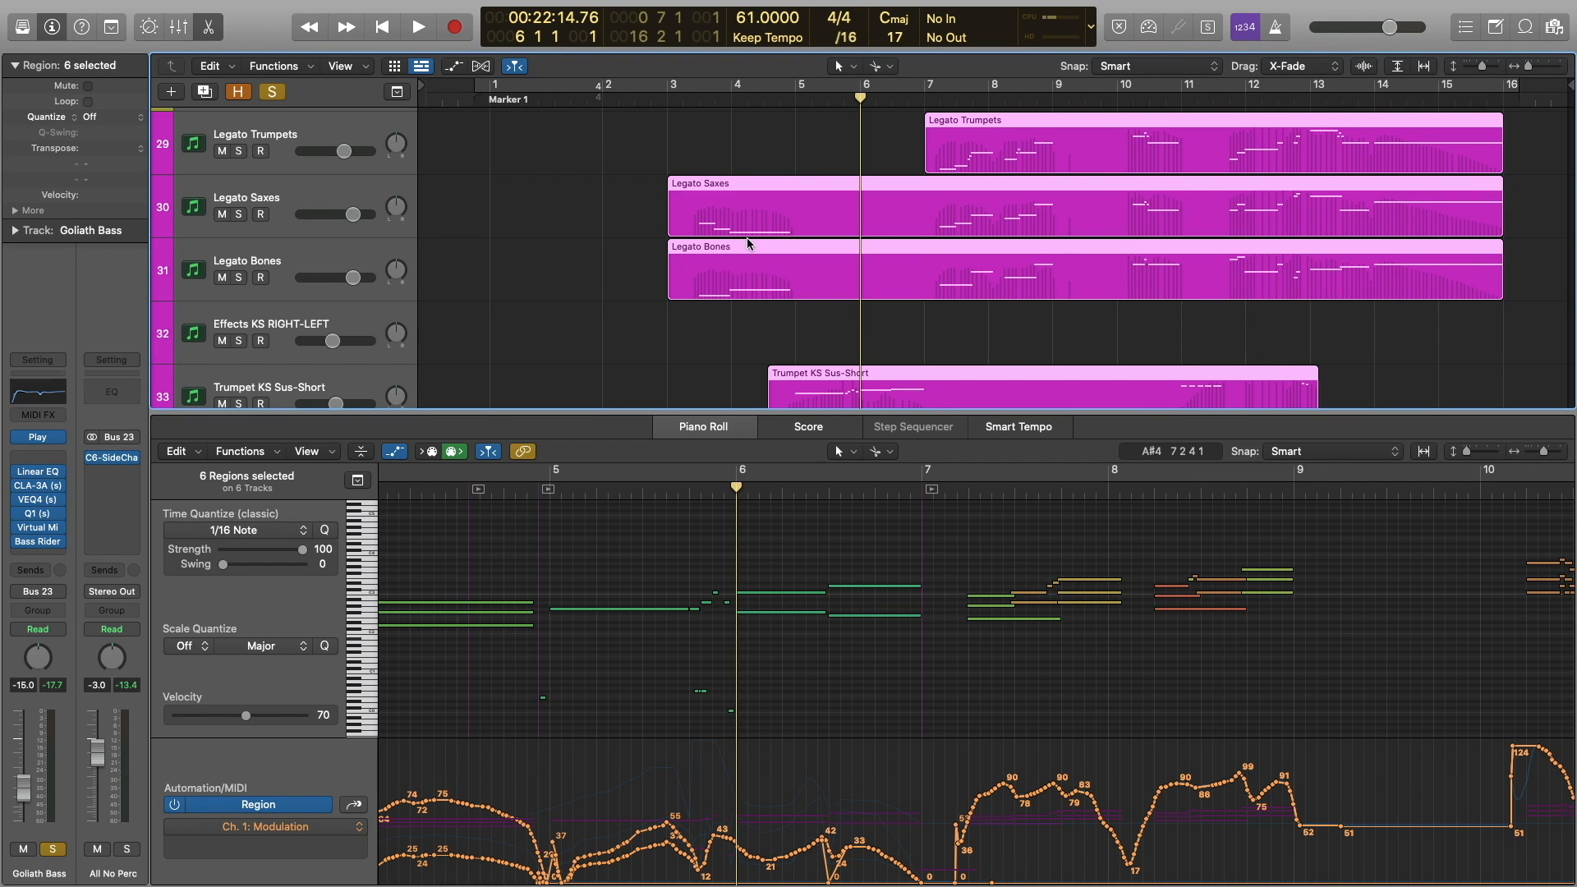
Solo the Strings stack and play it with the Violin 1 Leg, Violin 2 Leg, Leg. Viola 1 and Leg Celli 1 notes in view.
{"action": "scroll", "coordinate": [747, 242], "scroll_direction": "down", "scroll_amount": 6}
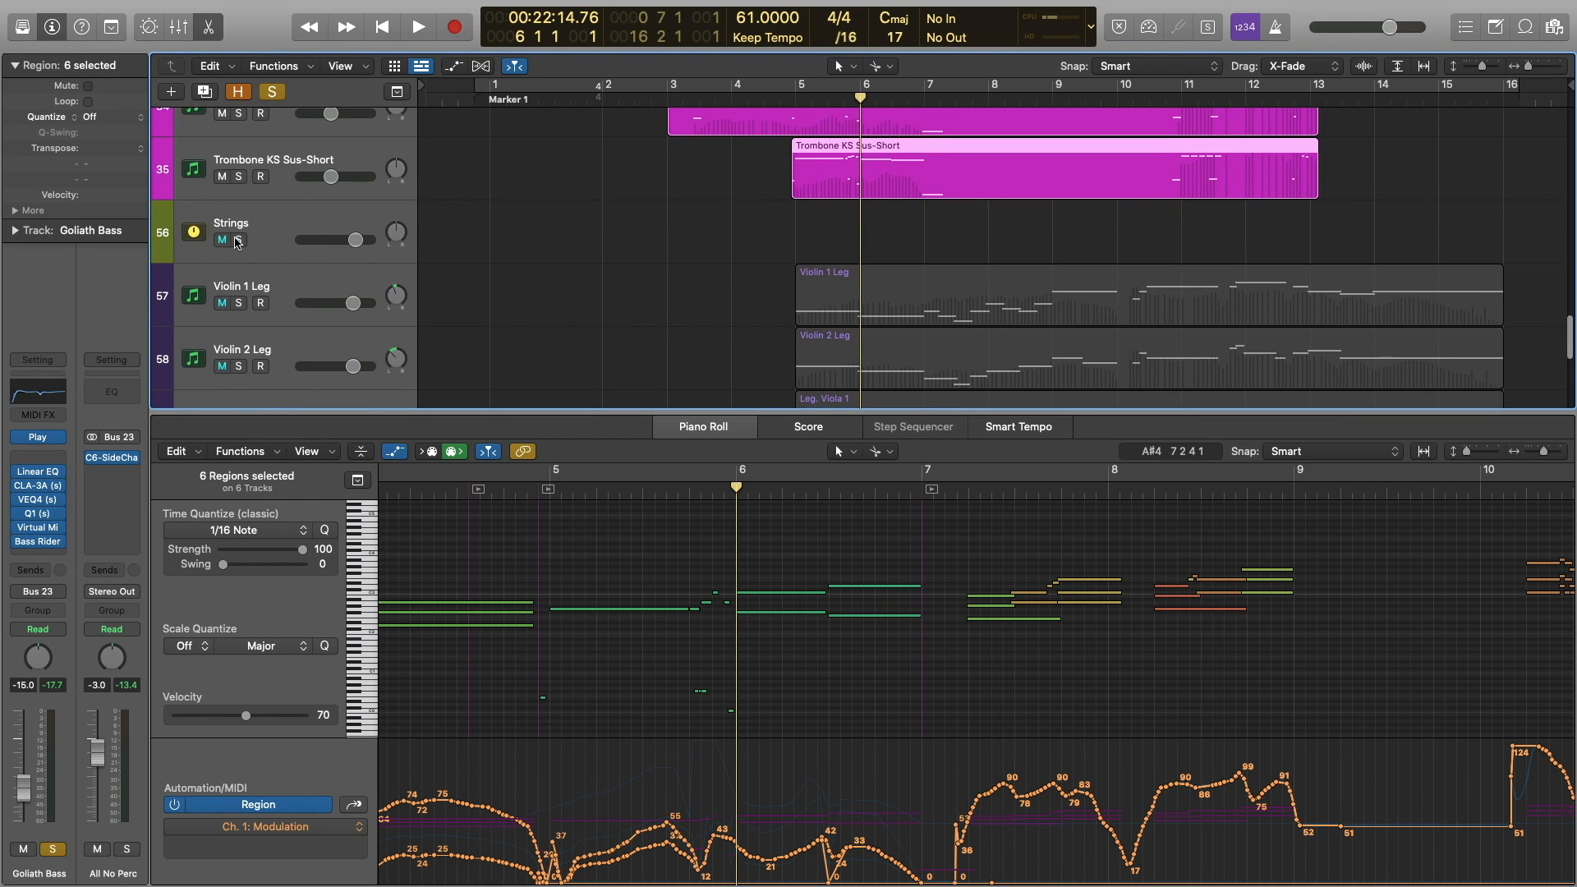
{"action": "left_click", "coordinate": [237, 240]}
{"action": "scroll", "coordinate": [864, 290], "scroll_direction": "down", "scroll_amount": 3}
{"action": "left_click_drag", "start_coordinate": [774, 189], "coordinate": [920, 409]}
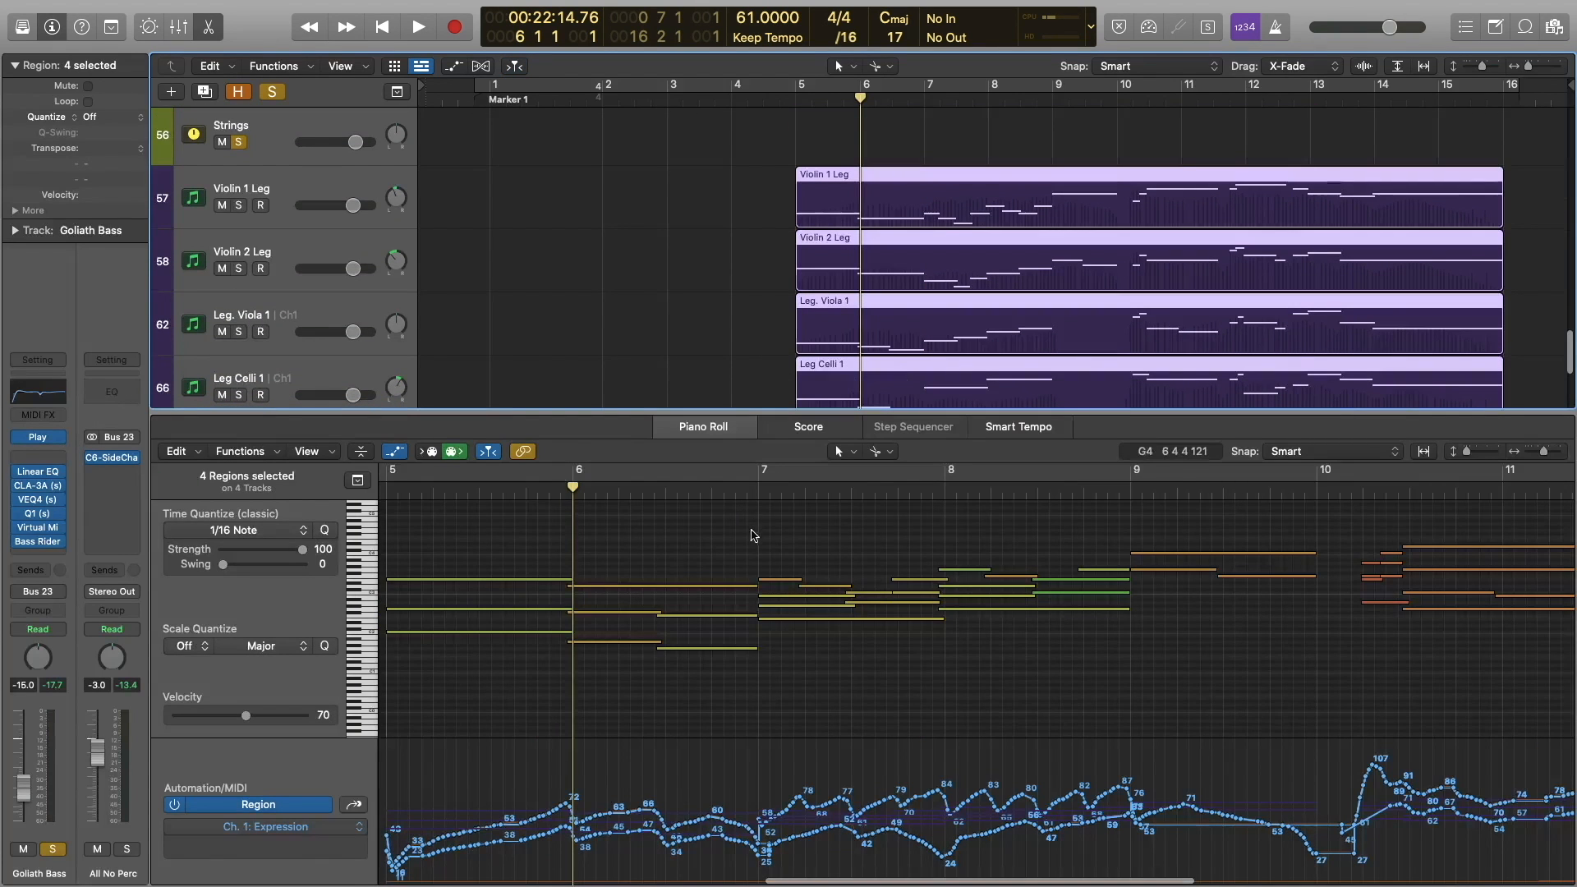
{"action": "scroll", "coordinate": [698, 542], "scroll_direction": "left", "scroll_amount": 5}
{"action": "key", "text": "space"}
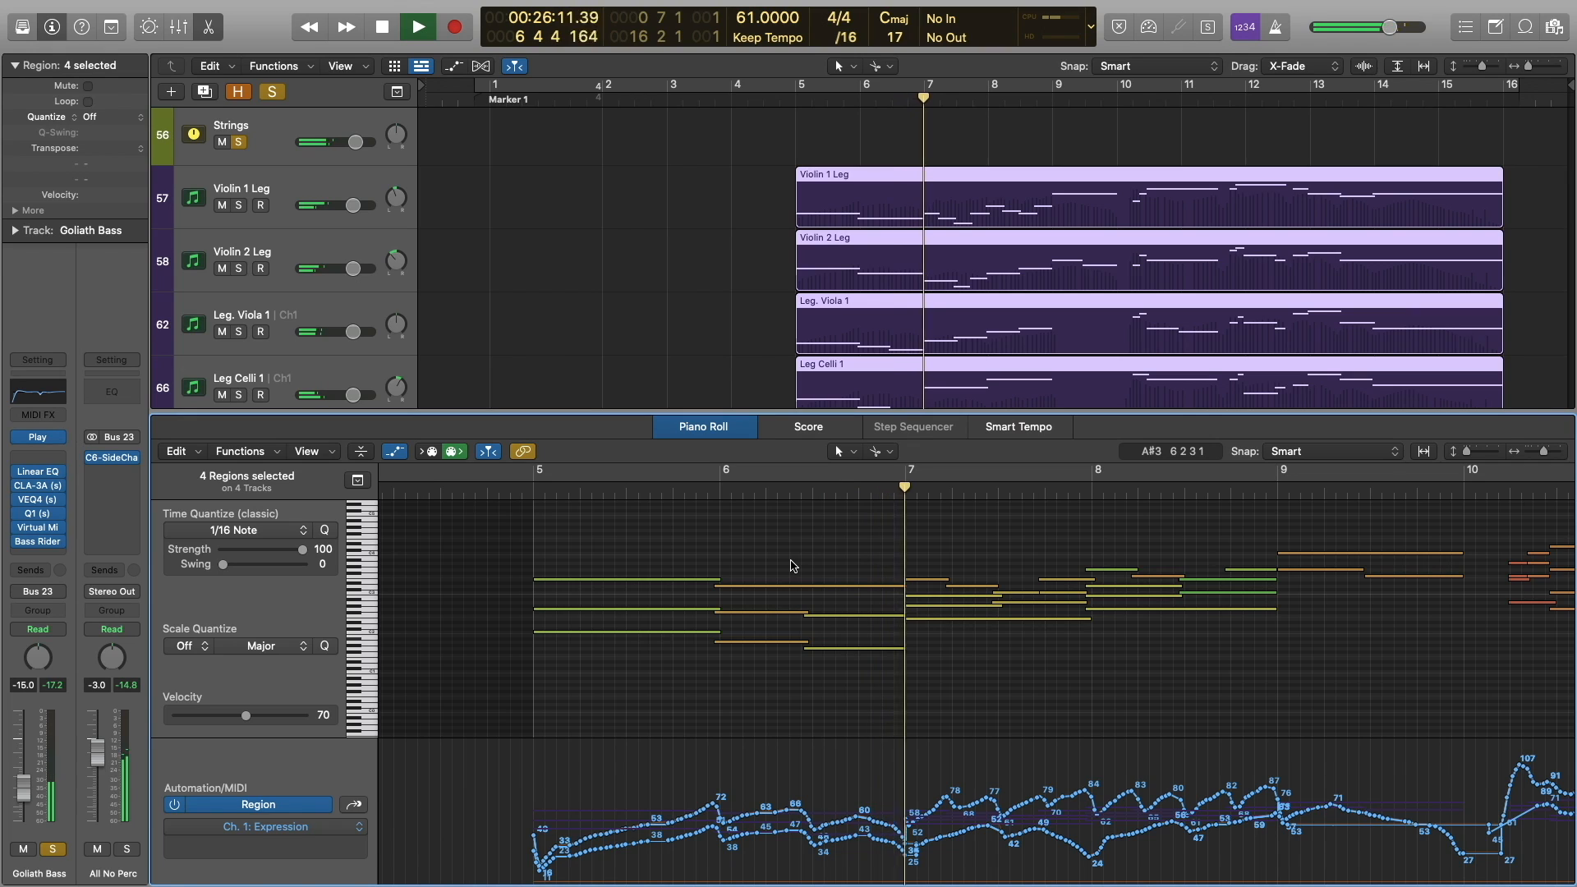
Stop the strings playback and step the playhead to bars 6 and 7 to examine the legato string notes.
{"action": "scroll", "coordinate": [790, 566], "scroll_direction": "right", "scroll_amount": 2}
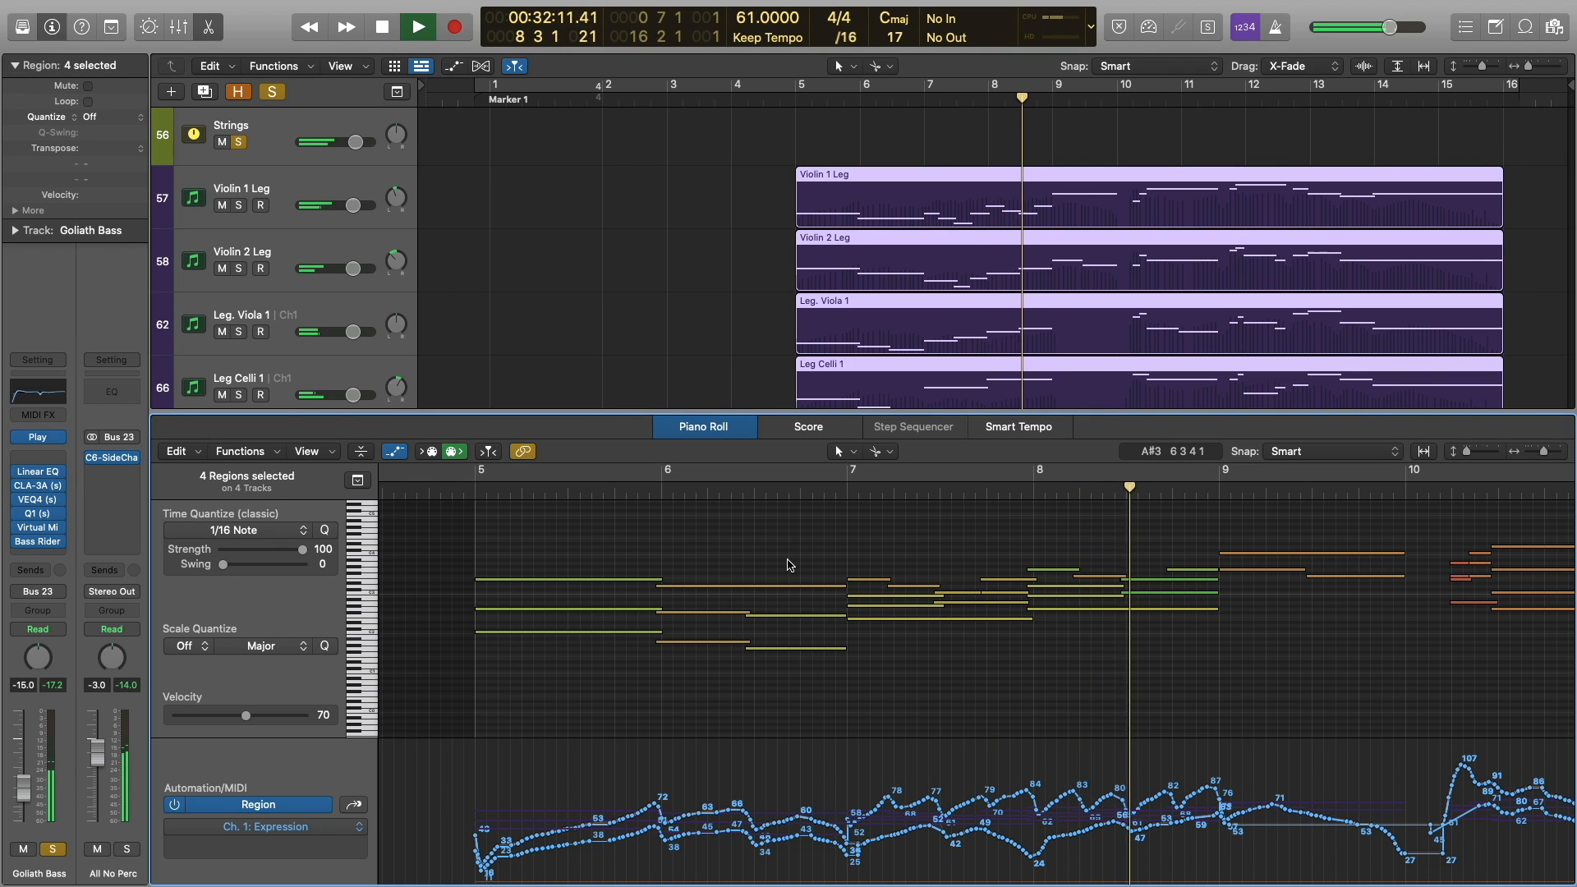
{"action": "key", "text": "space"}
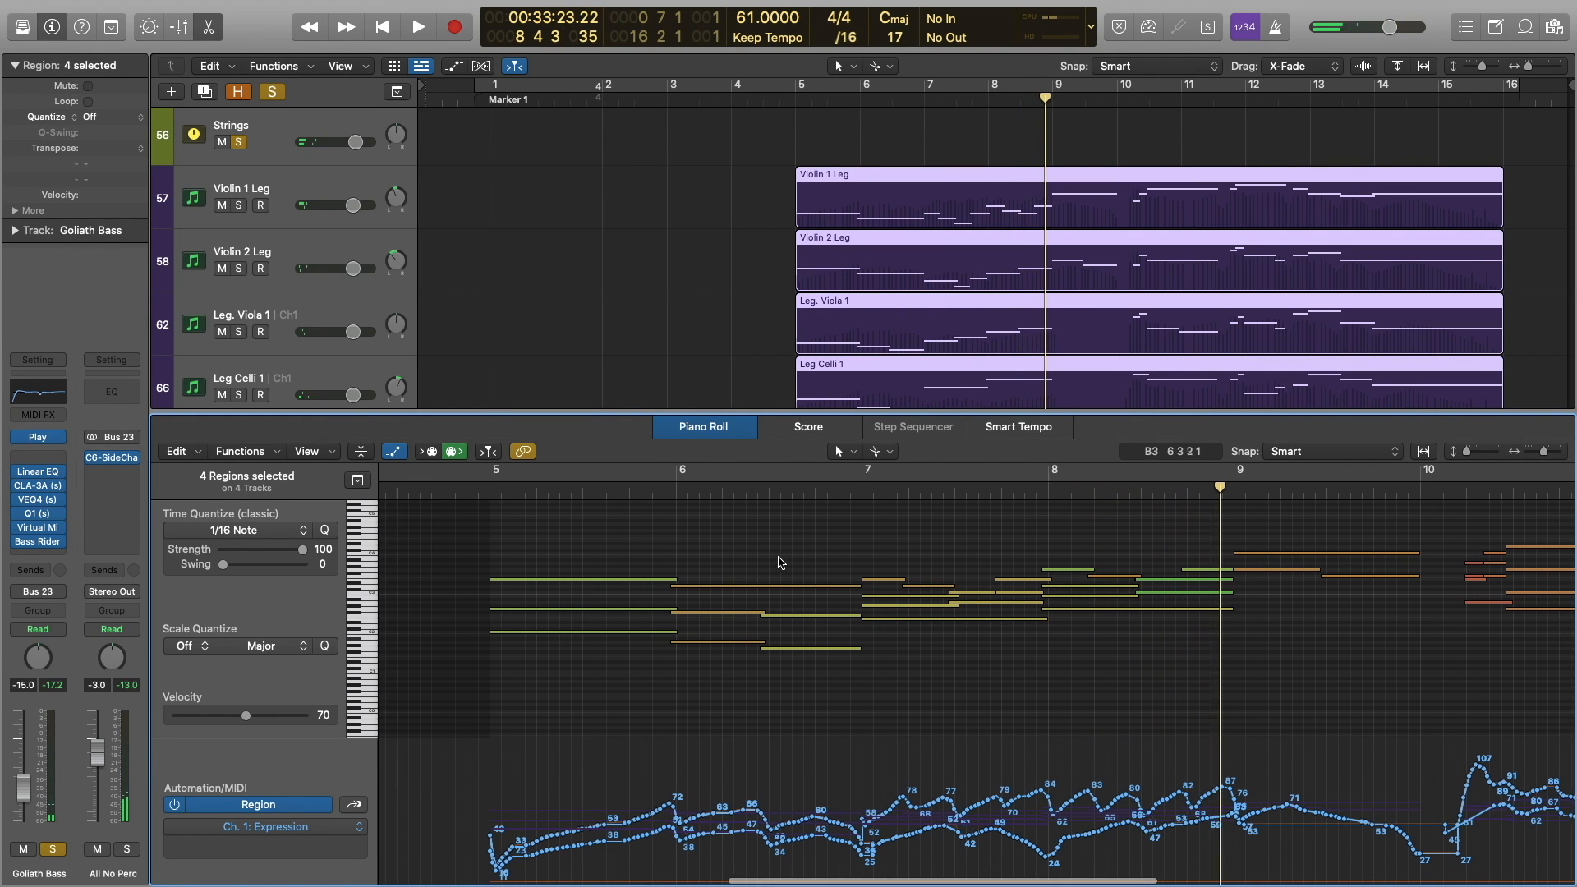
{"action": "scroll", "coordinate": [782, 559], "scroll_direction": "left", "scroll_amount": 3}
{"action": "scroll", "coordinate": [749, 293], "scroll_direction": "down", "scroll_amount": 2}
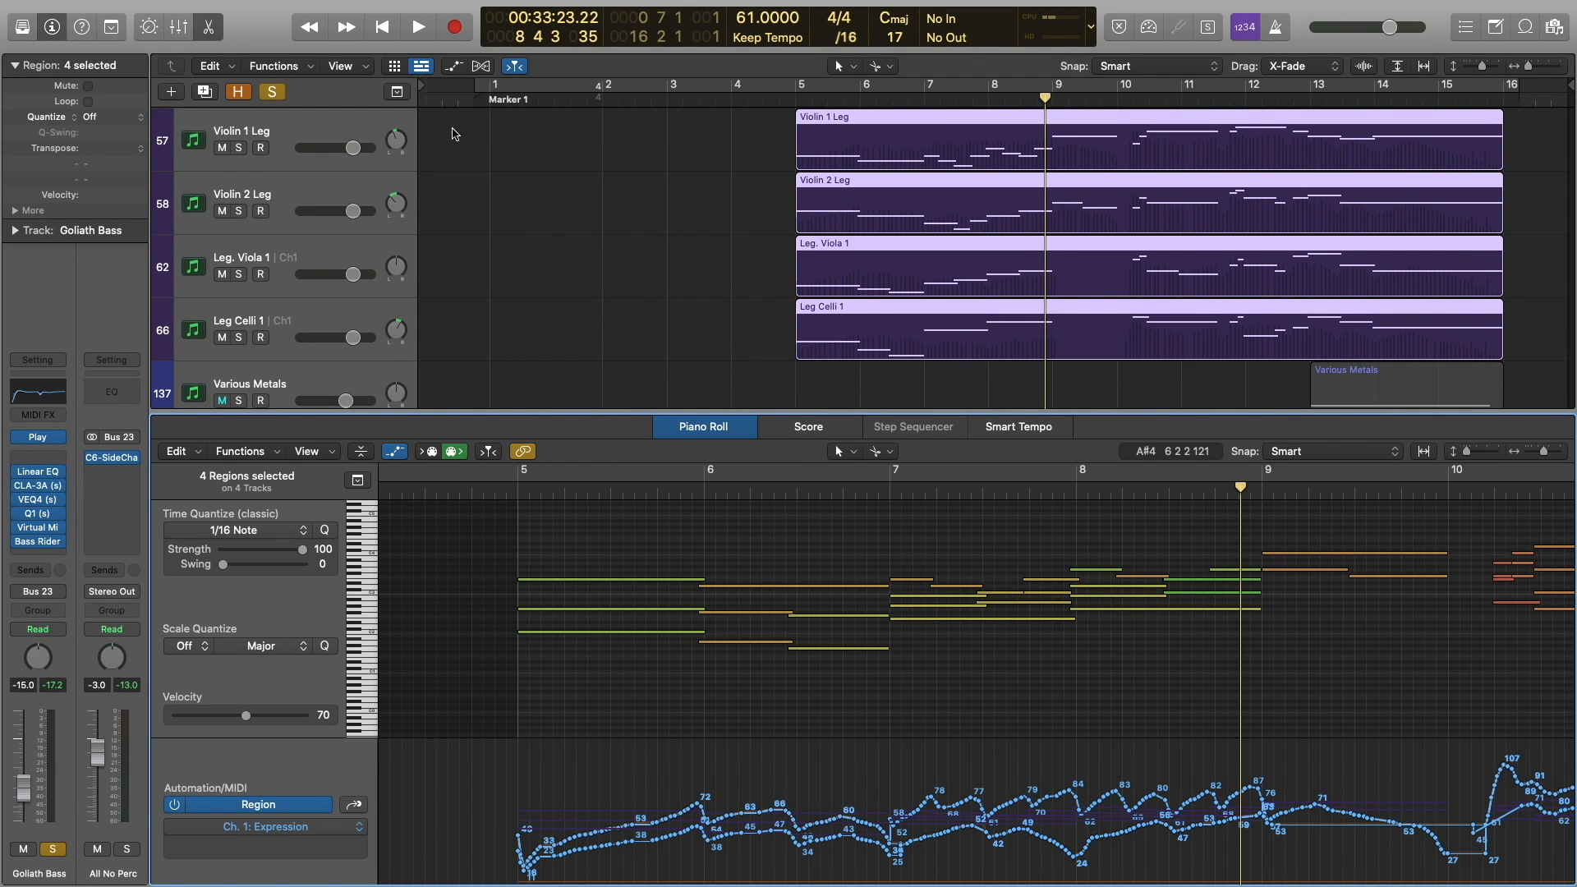
{"action": "scroll", "coordinate": [688, 196], "scroll_direction": "up", "scroll_amount": 1}
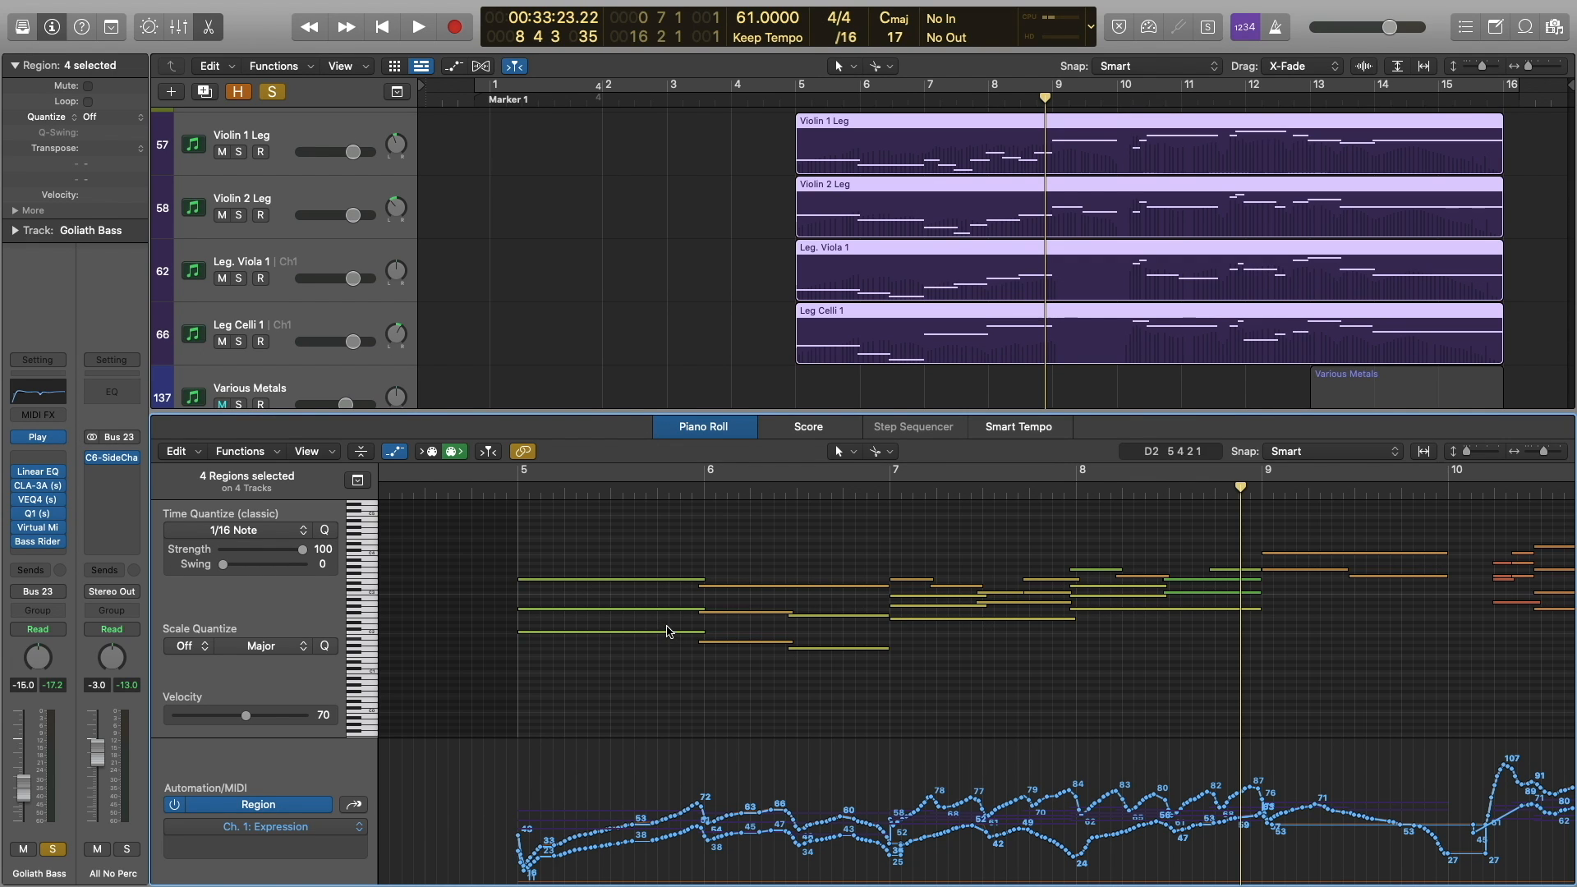
{"action": "left_click", "coordinate": [704, 490]}
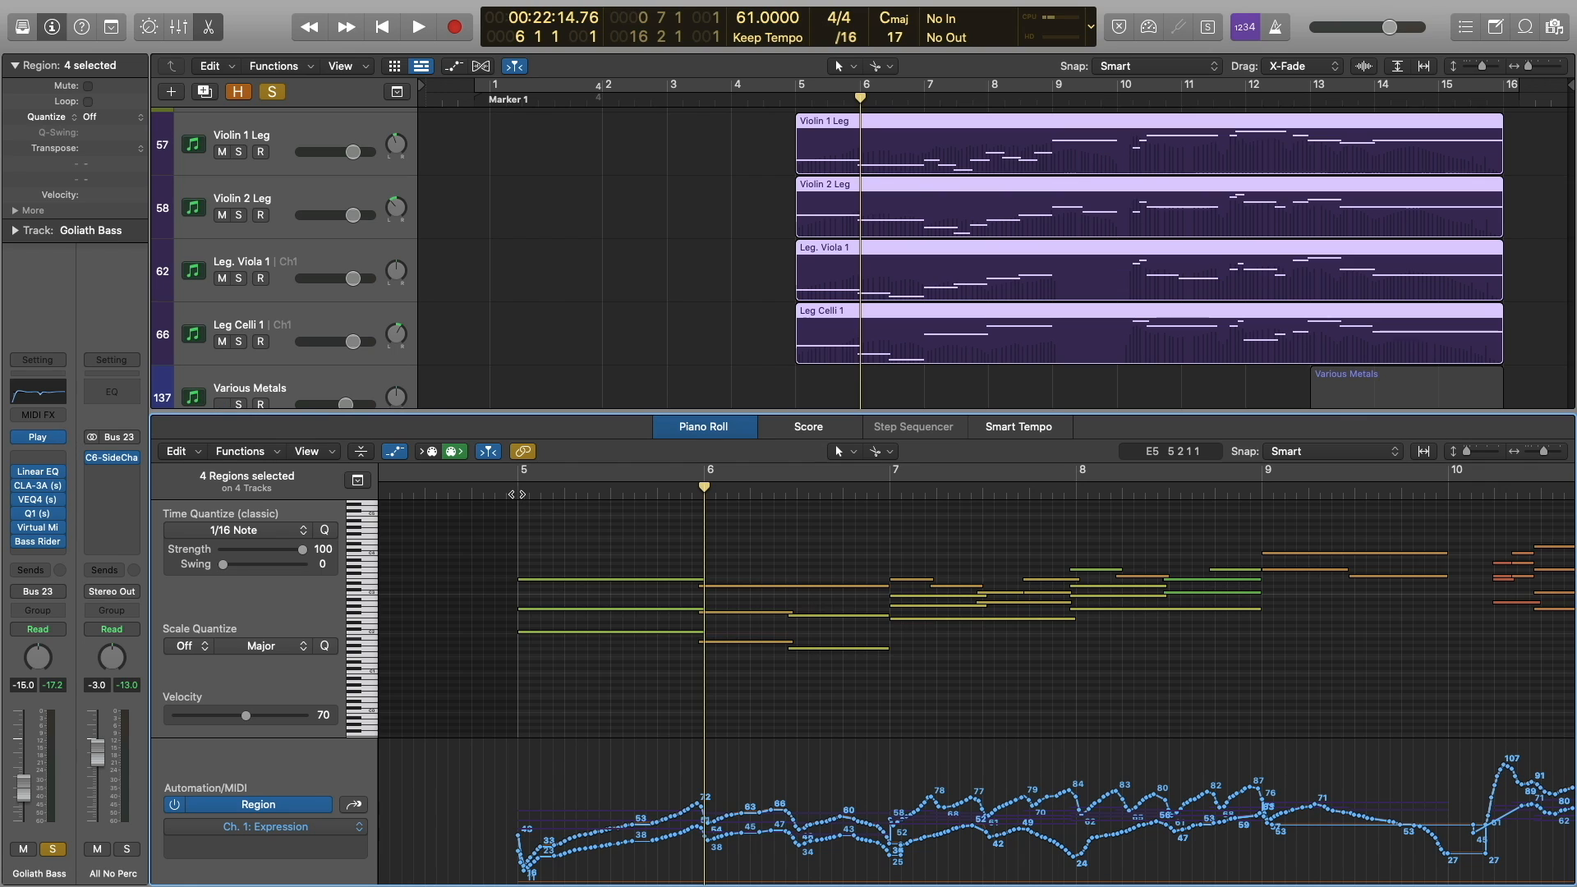
{"action": "left_click", "coordinate": [896, 488]}
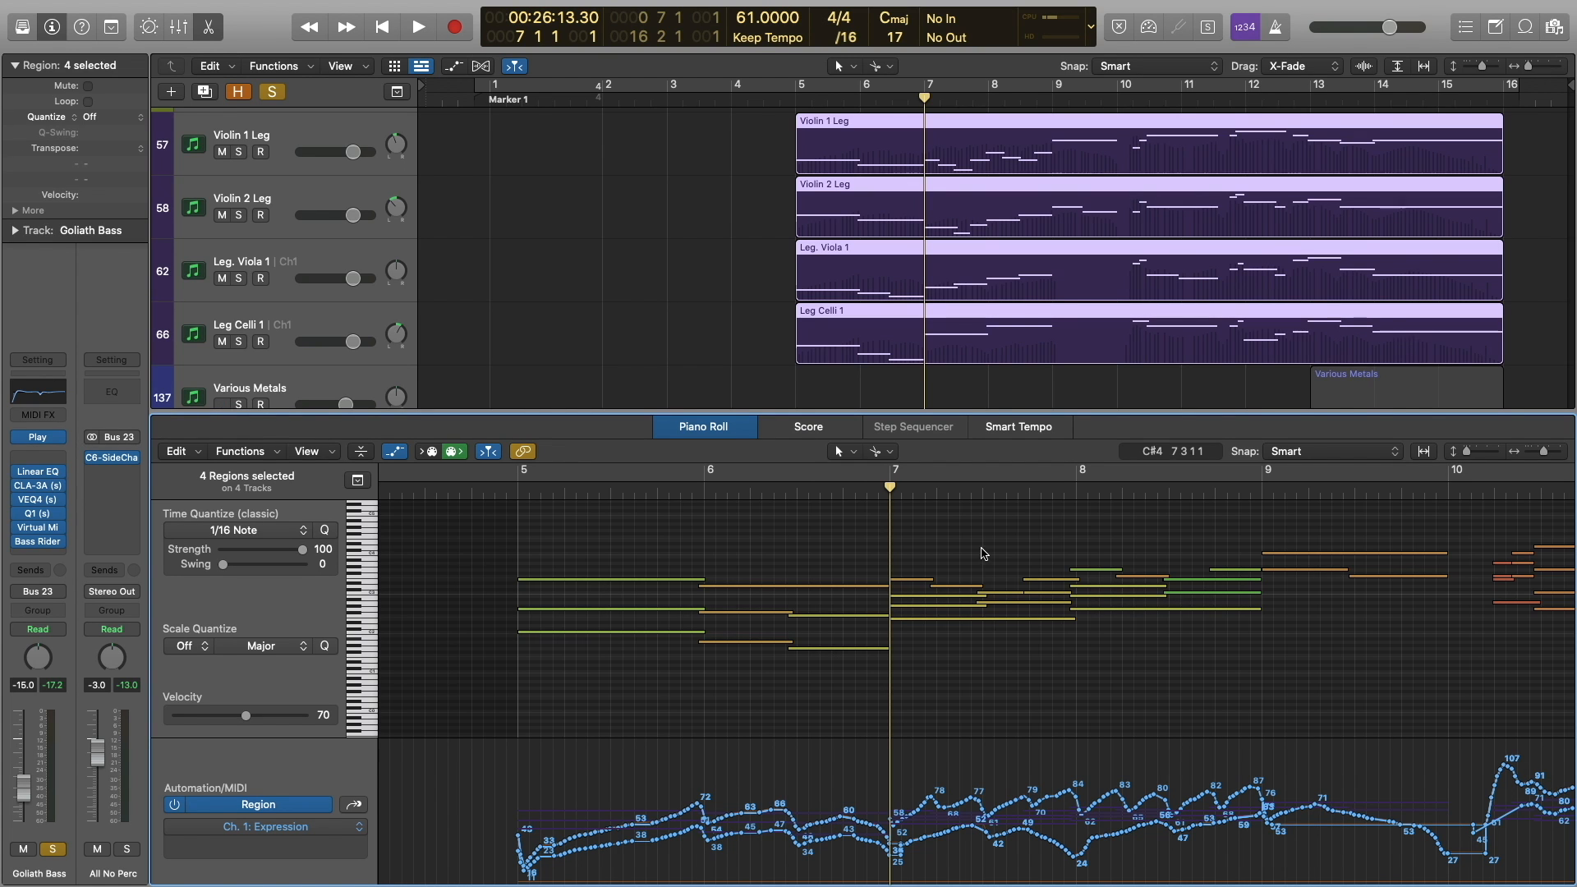
Hide the Piano Roll, deselect the string regions and shrink the track heights to show the whole arrangement.
{"action": "left_click_drag", "start_coordinate": [966, 412], "coordinate": [1302, 869]}
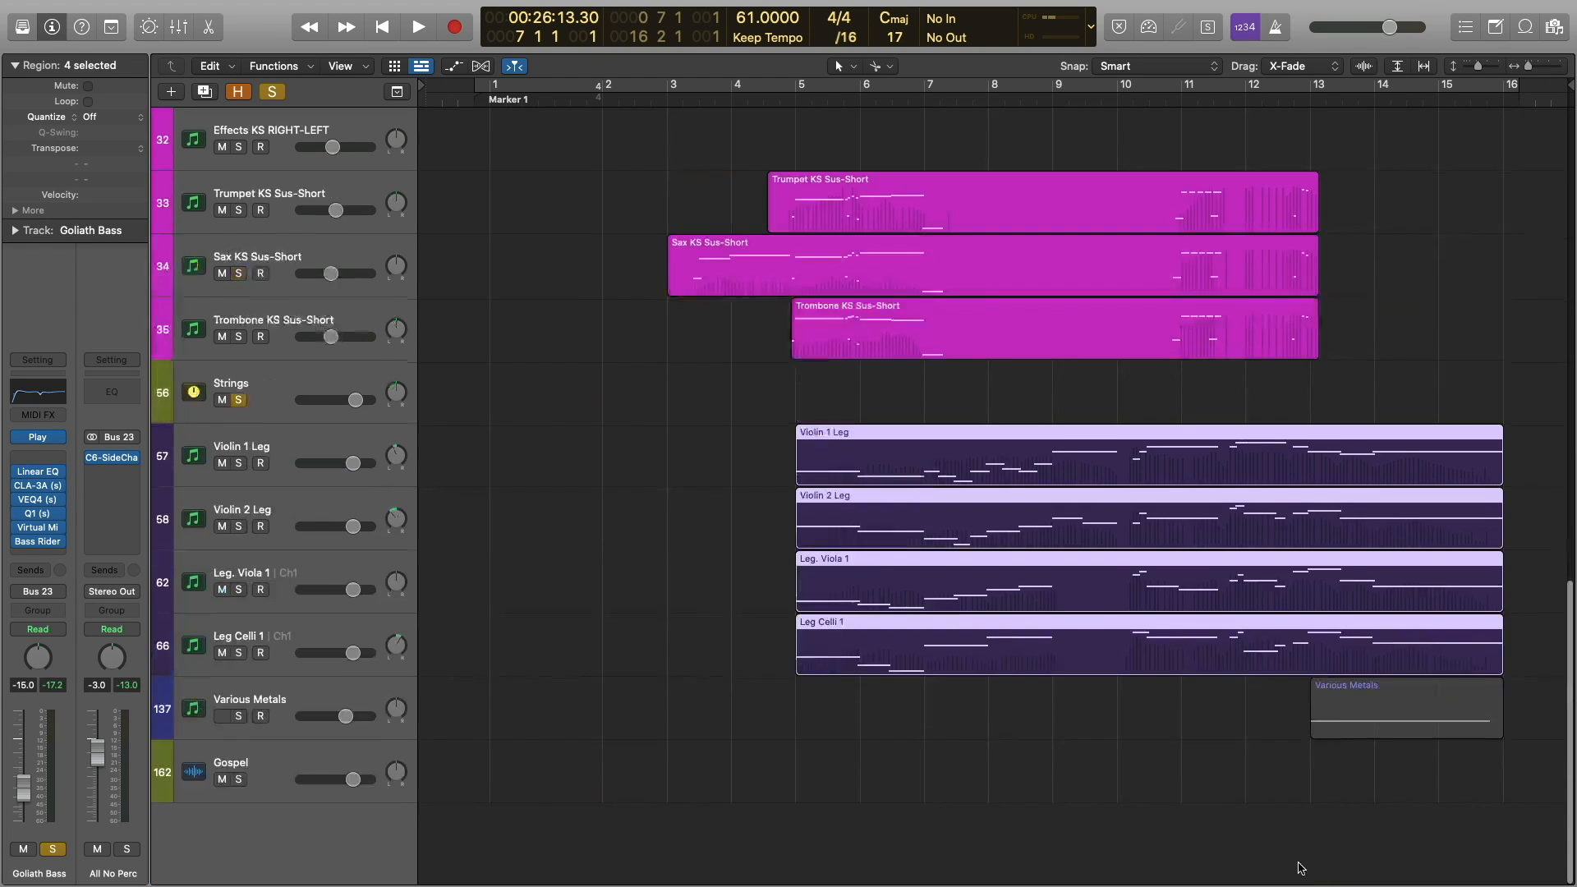
{"action": "left_click", "coordinate": [590, 458]}
{"action": "scroll", "coordinate": [612, 453], "scroll_direction": "up", "scroll_amount": 10}
{"action": "scroll", "coordinate": [613, 453], "scroll_direction": "up", "scroll_amount": 6}
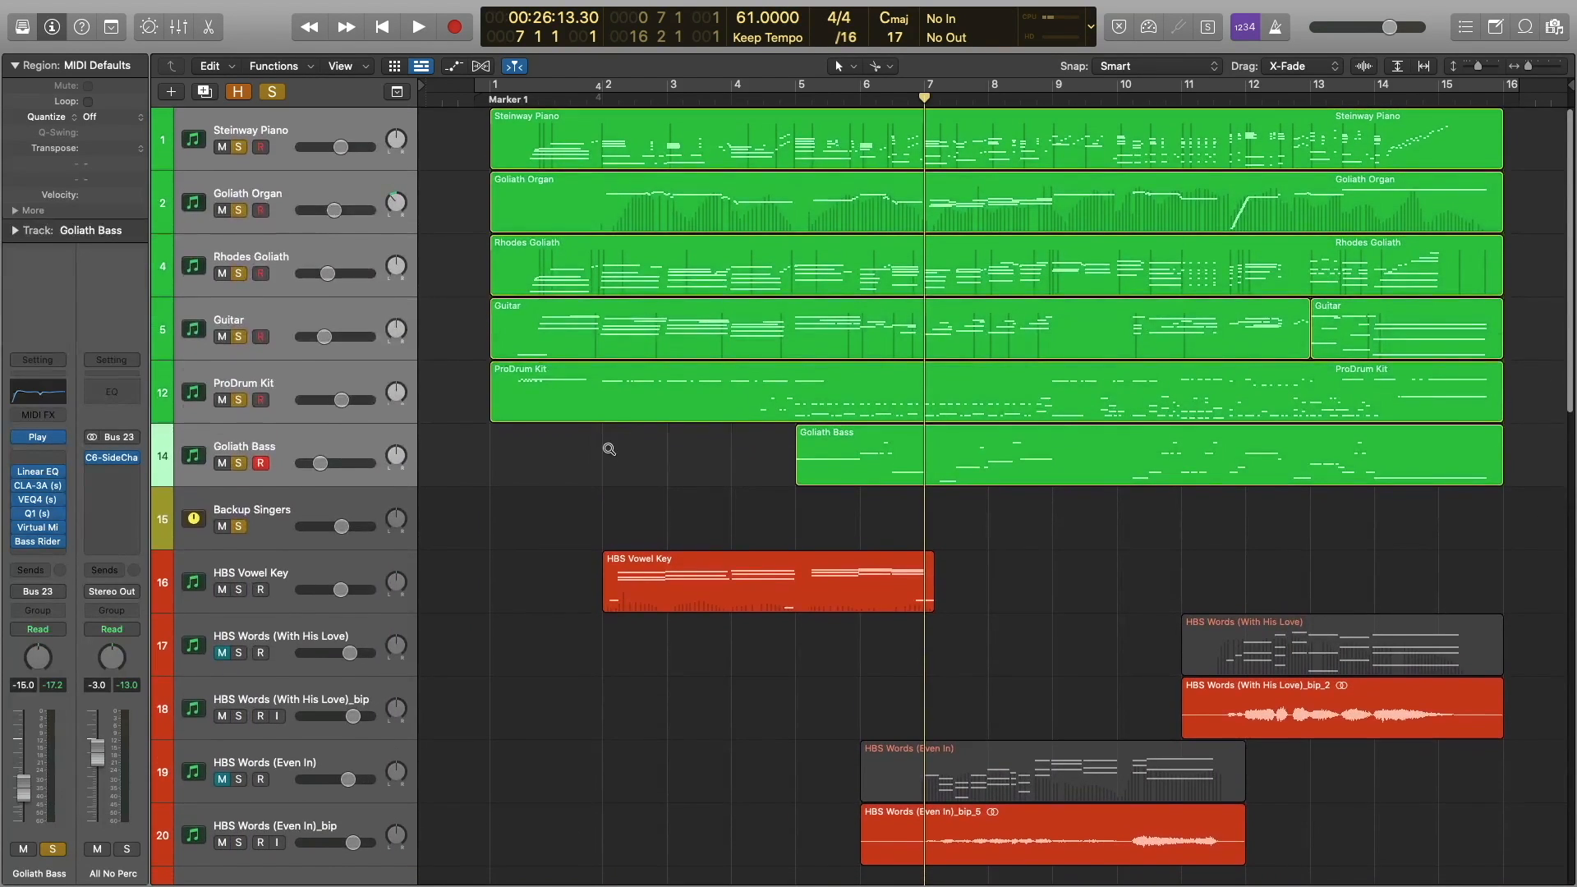
{"action": "scroll", "coordinate": [608, 449], "scroll_direction": "down", "scroll_amount": 5}
{"action": "scroll", "coordinate": [609, 449], "scroll_direction": "down", "scroll_amount": 3}
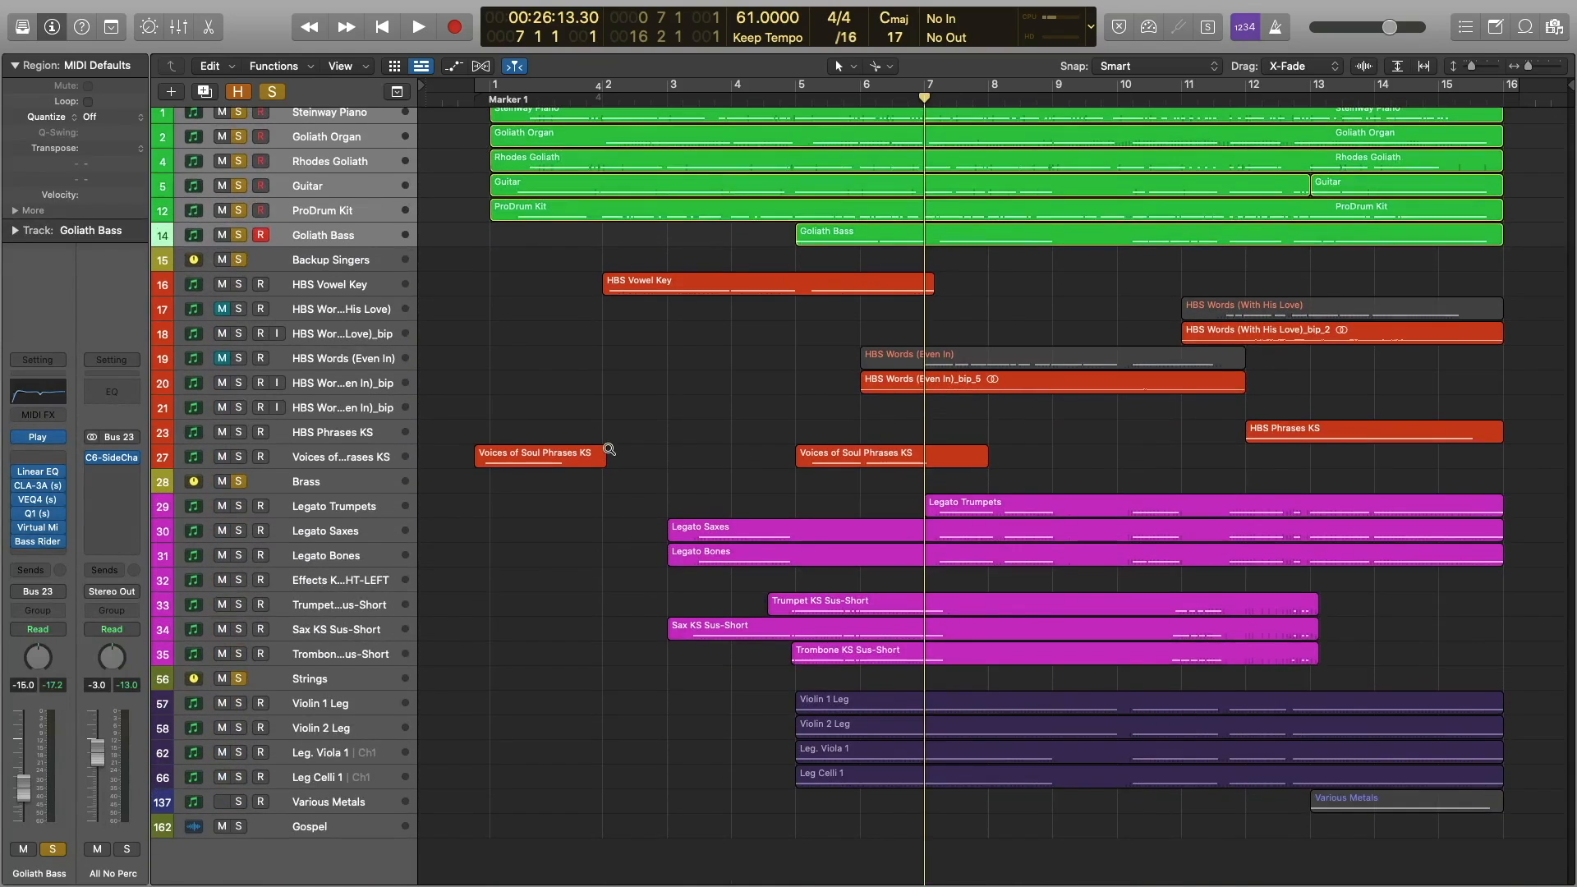
{"action": "scroll", "coordinate": [600, 440], "scroll_direction": "up", "scroll_amount": 2}
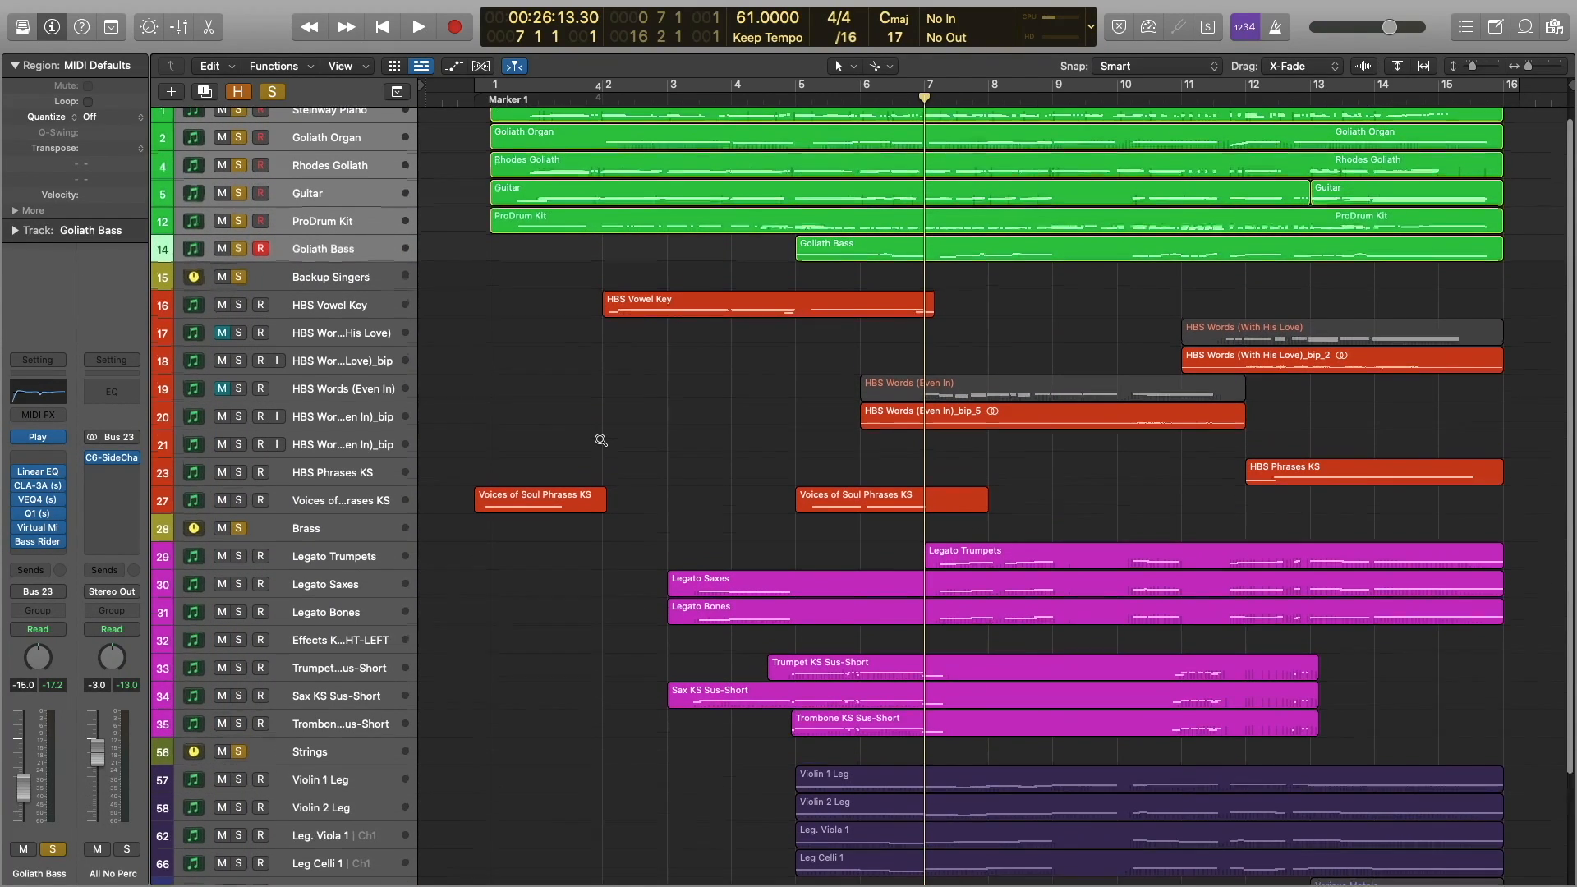
{"action": "scroll", "coordinate": [600, 440], "scroll_direction": "down", "scroll_amount": 3}
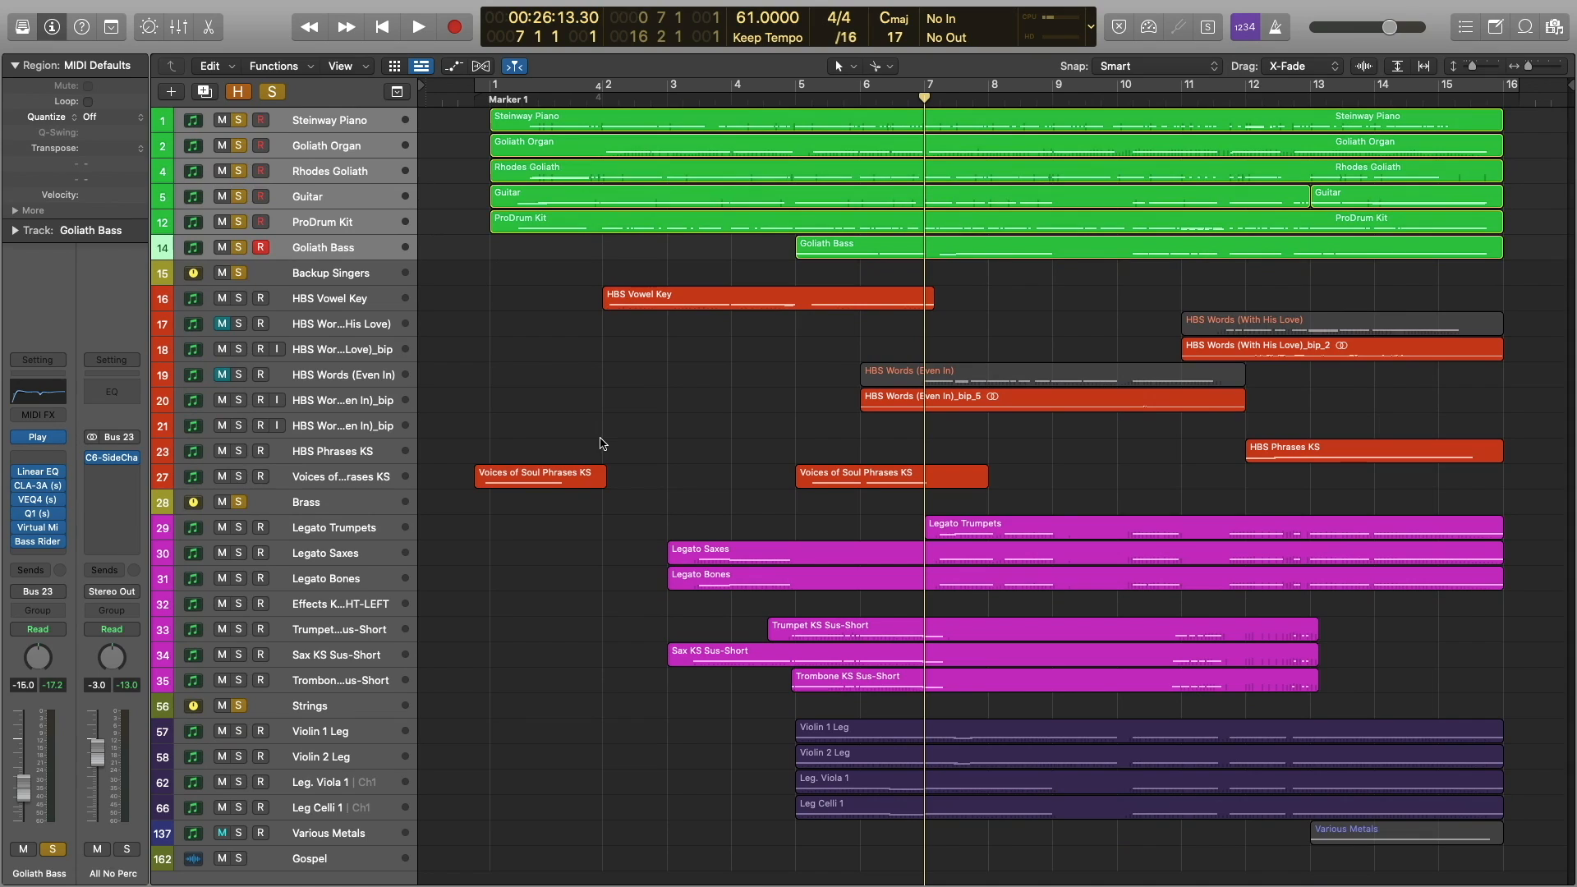
Clear all solos, select the Steinway Piano track and play the full arrangement from 6 4 3 1 to about bar 11.
{"action": "left_click", "coordinate": [271, 92]}
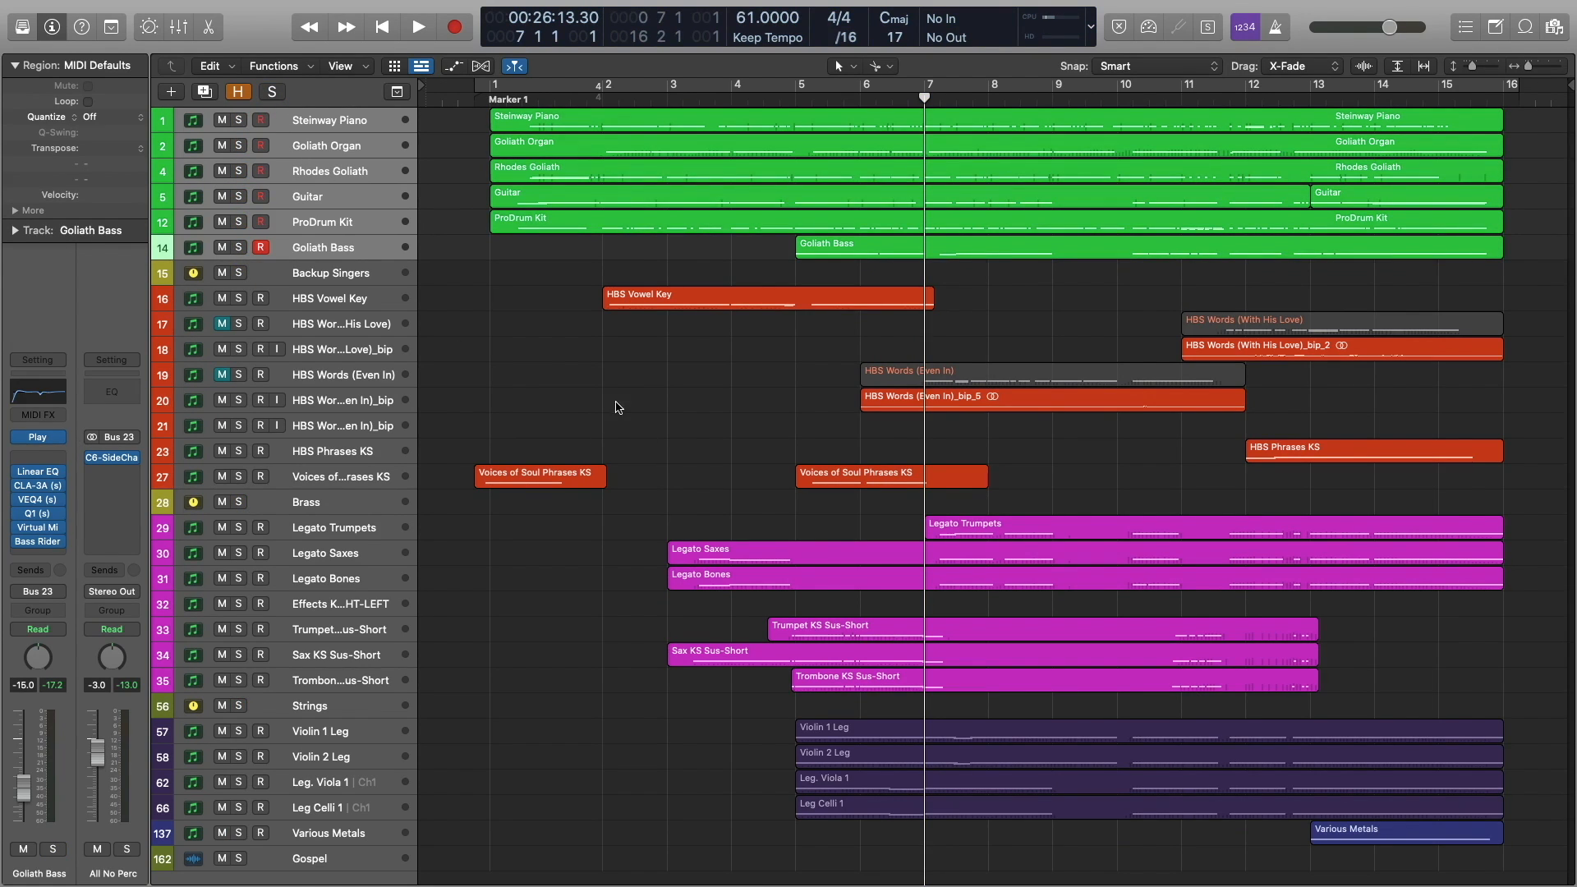
{"action": "left_click", "coordinate": [341, 121]}
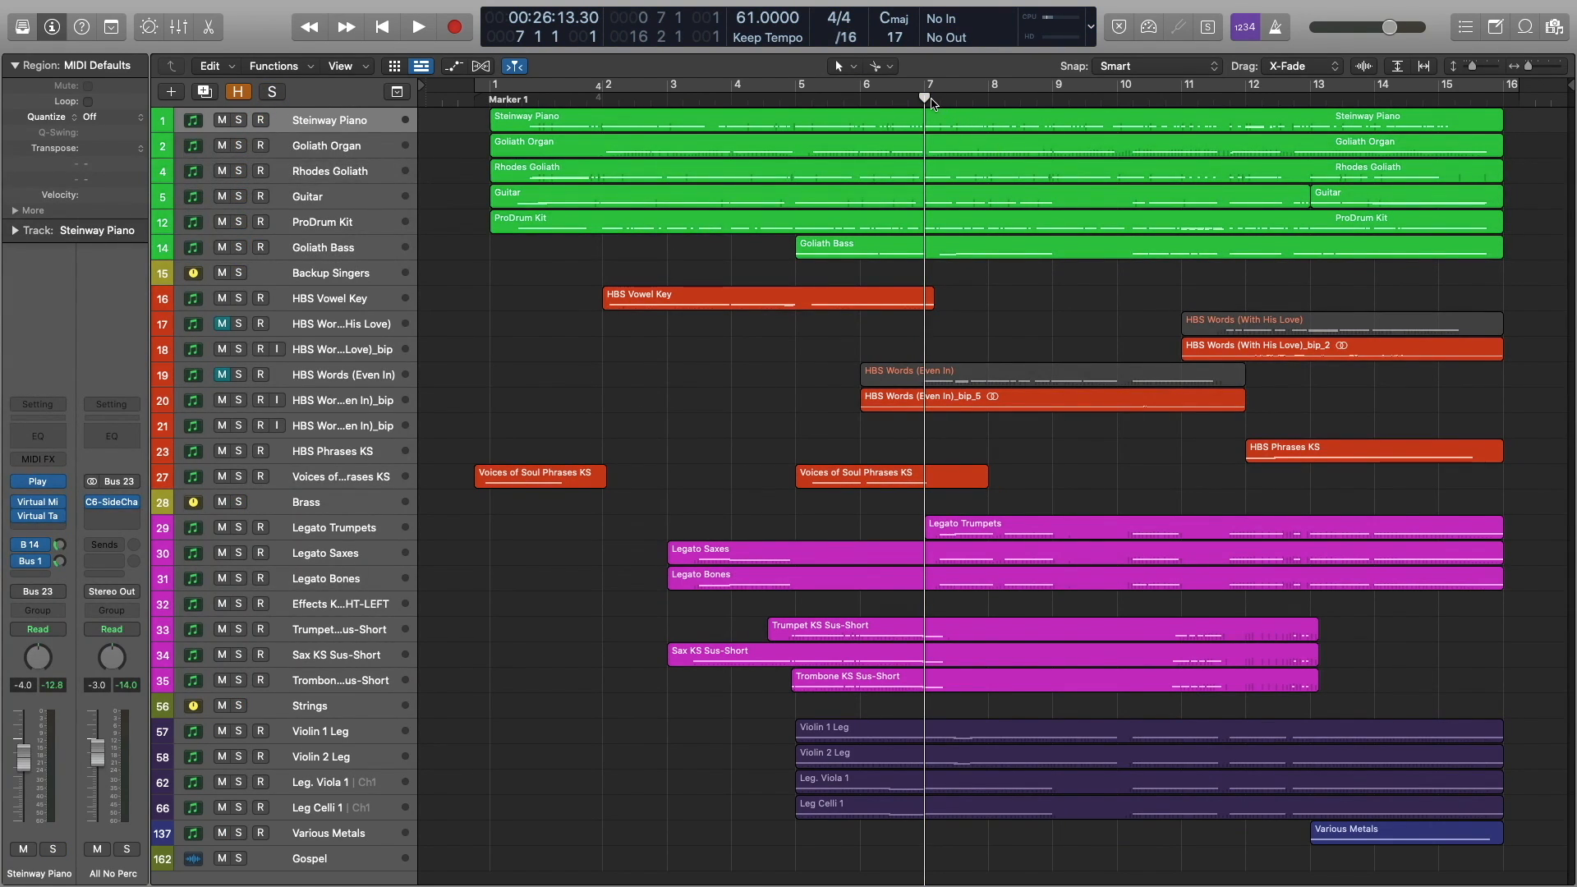
{"action": "left_click_drag", "start_coordinate": [923, 97], "coordinate": [918, 100]}
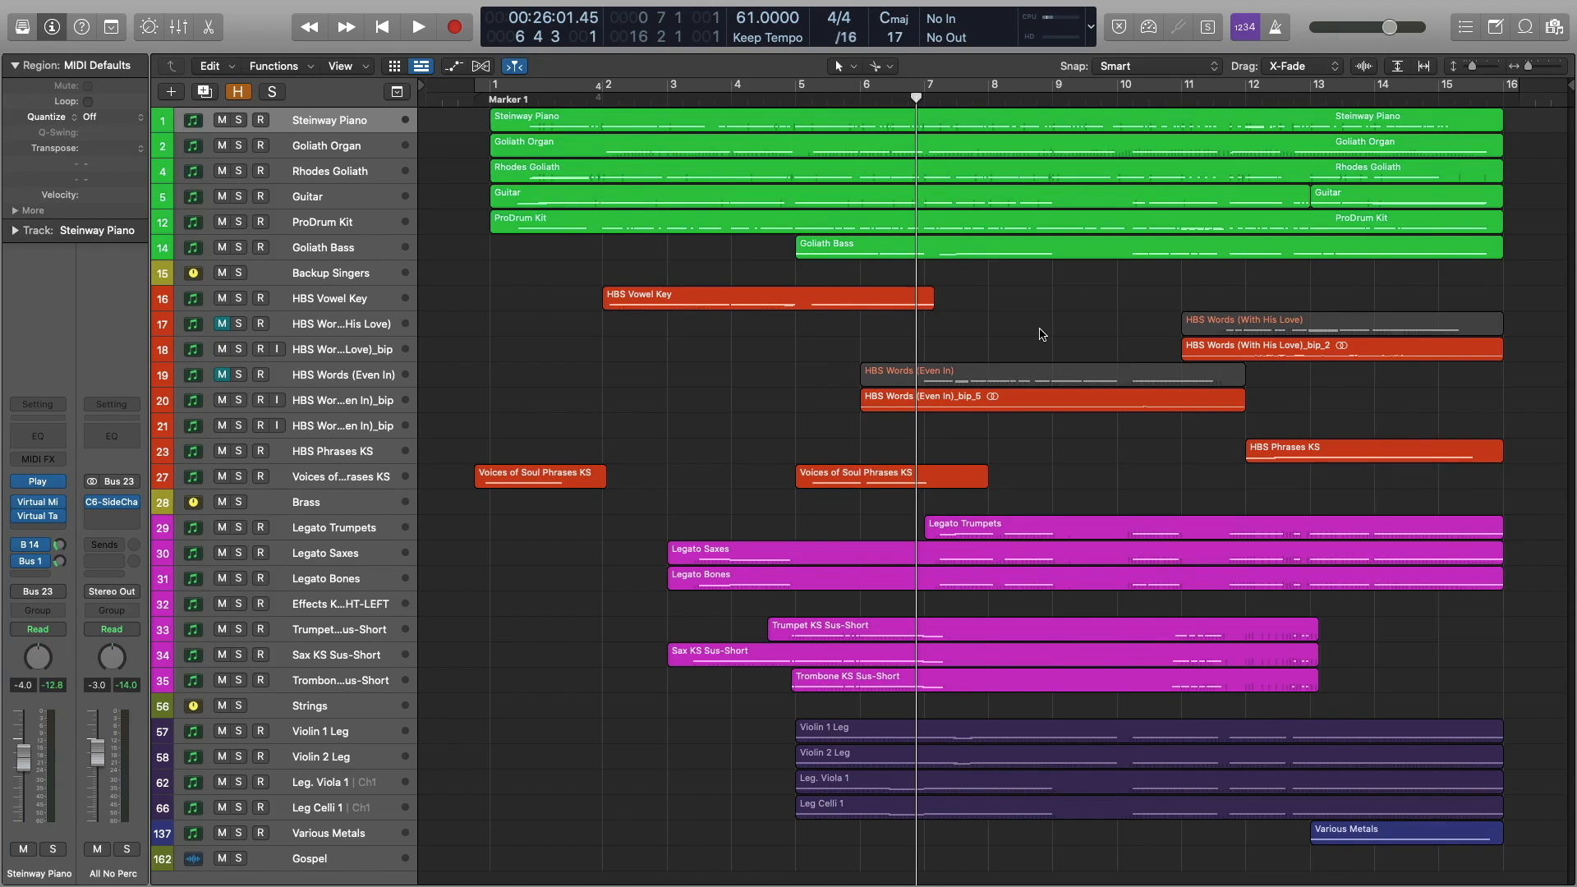
{"action": "key", "text": "space"}
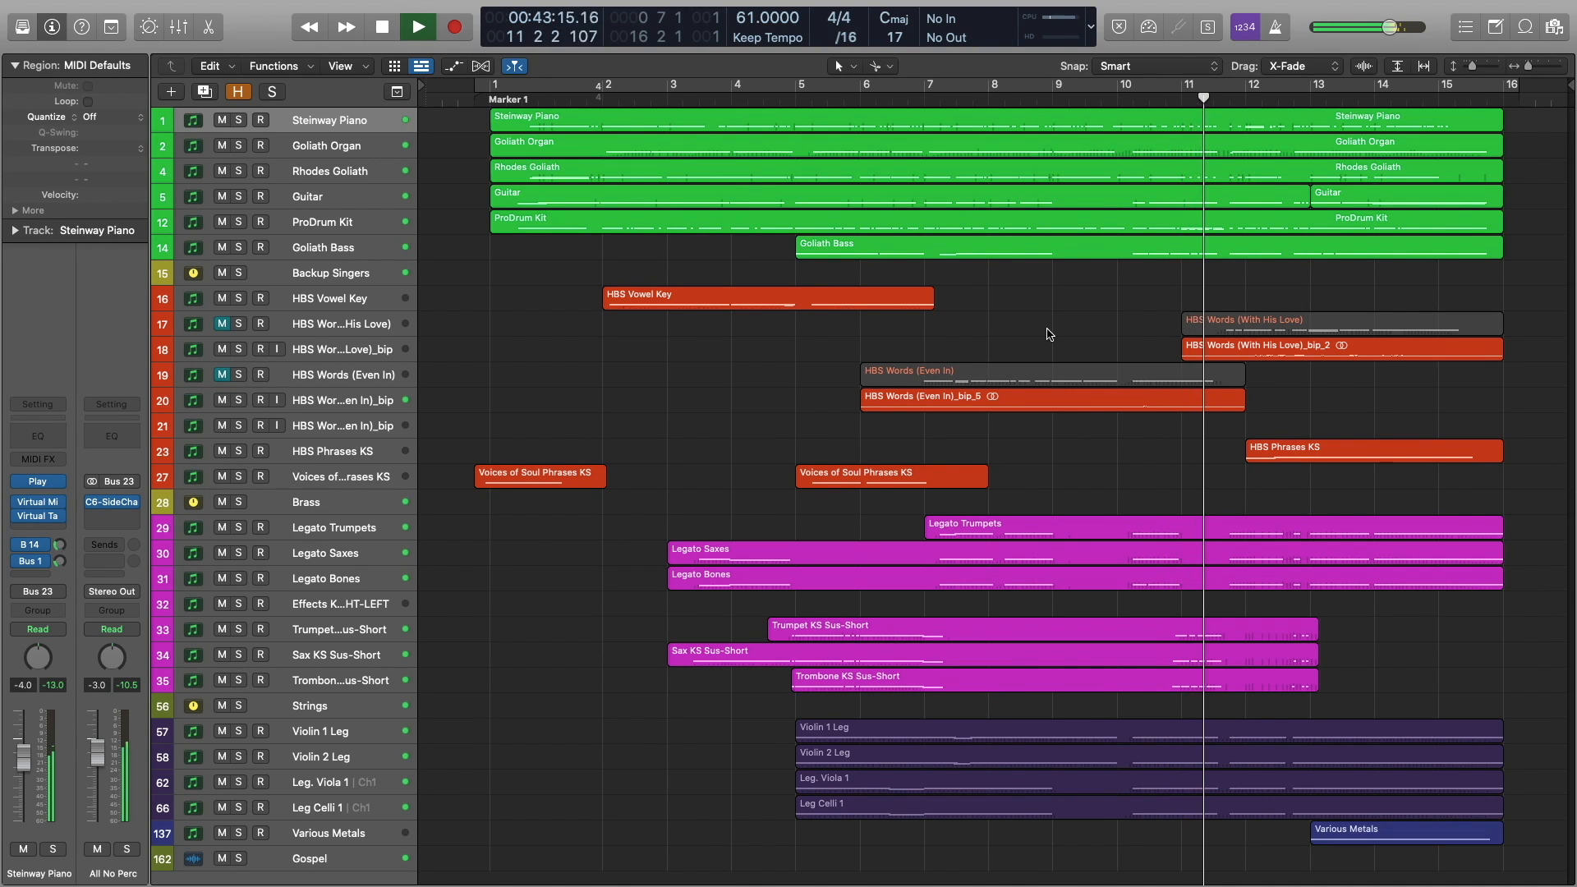
{"action": "key", "text": "space"}
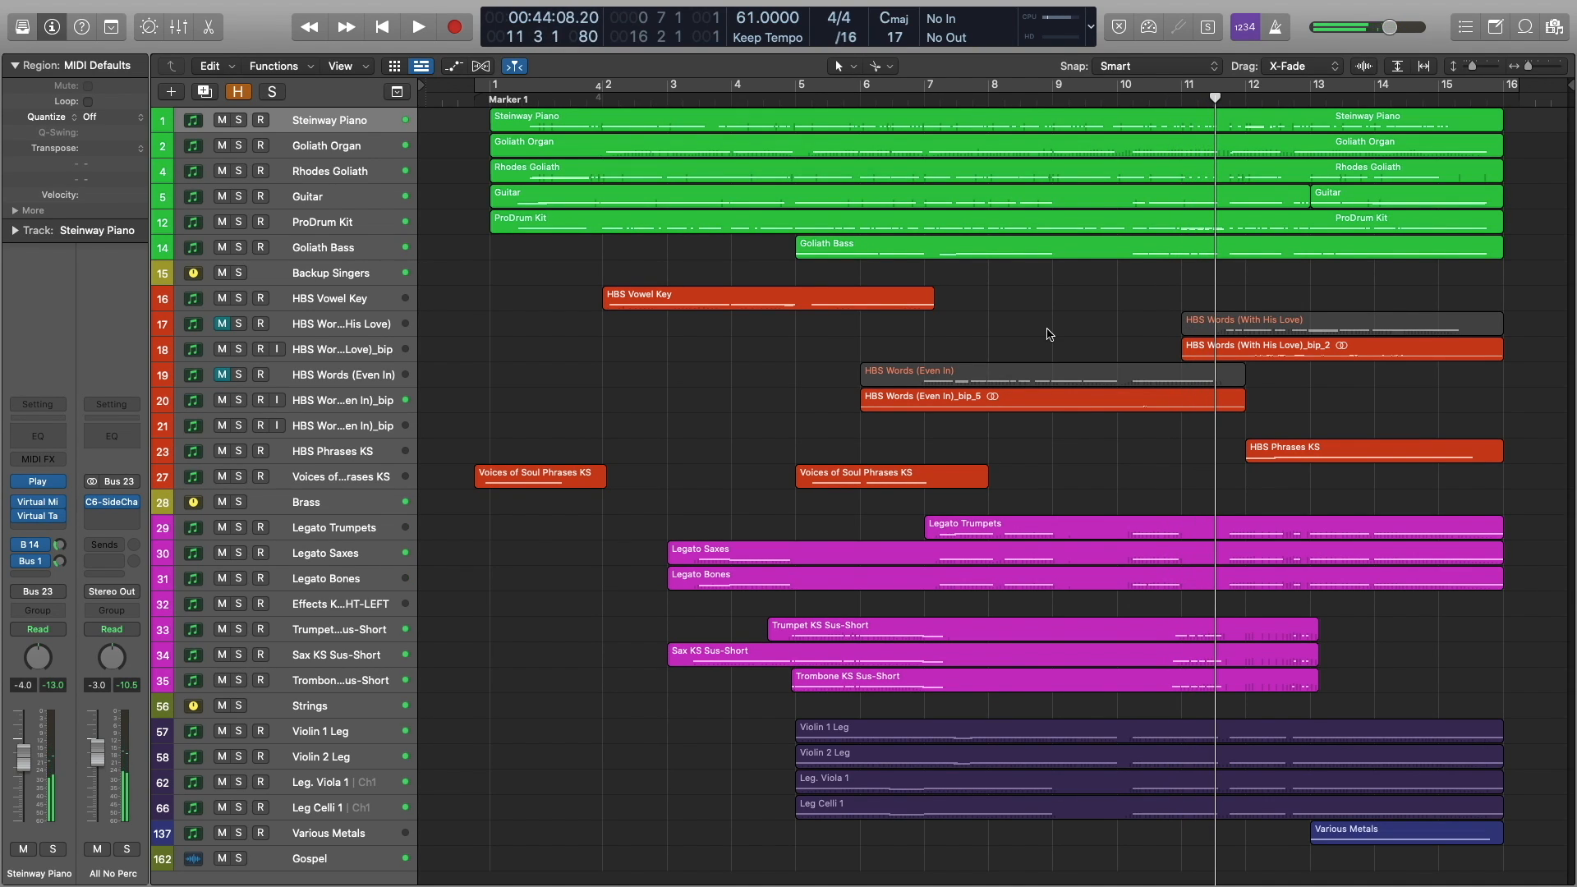
Solo the Steinway Piano track and show its region's notes in the Piano Roll.
{"action": "left_click", "coordinate": [330, 123]}
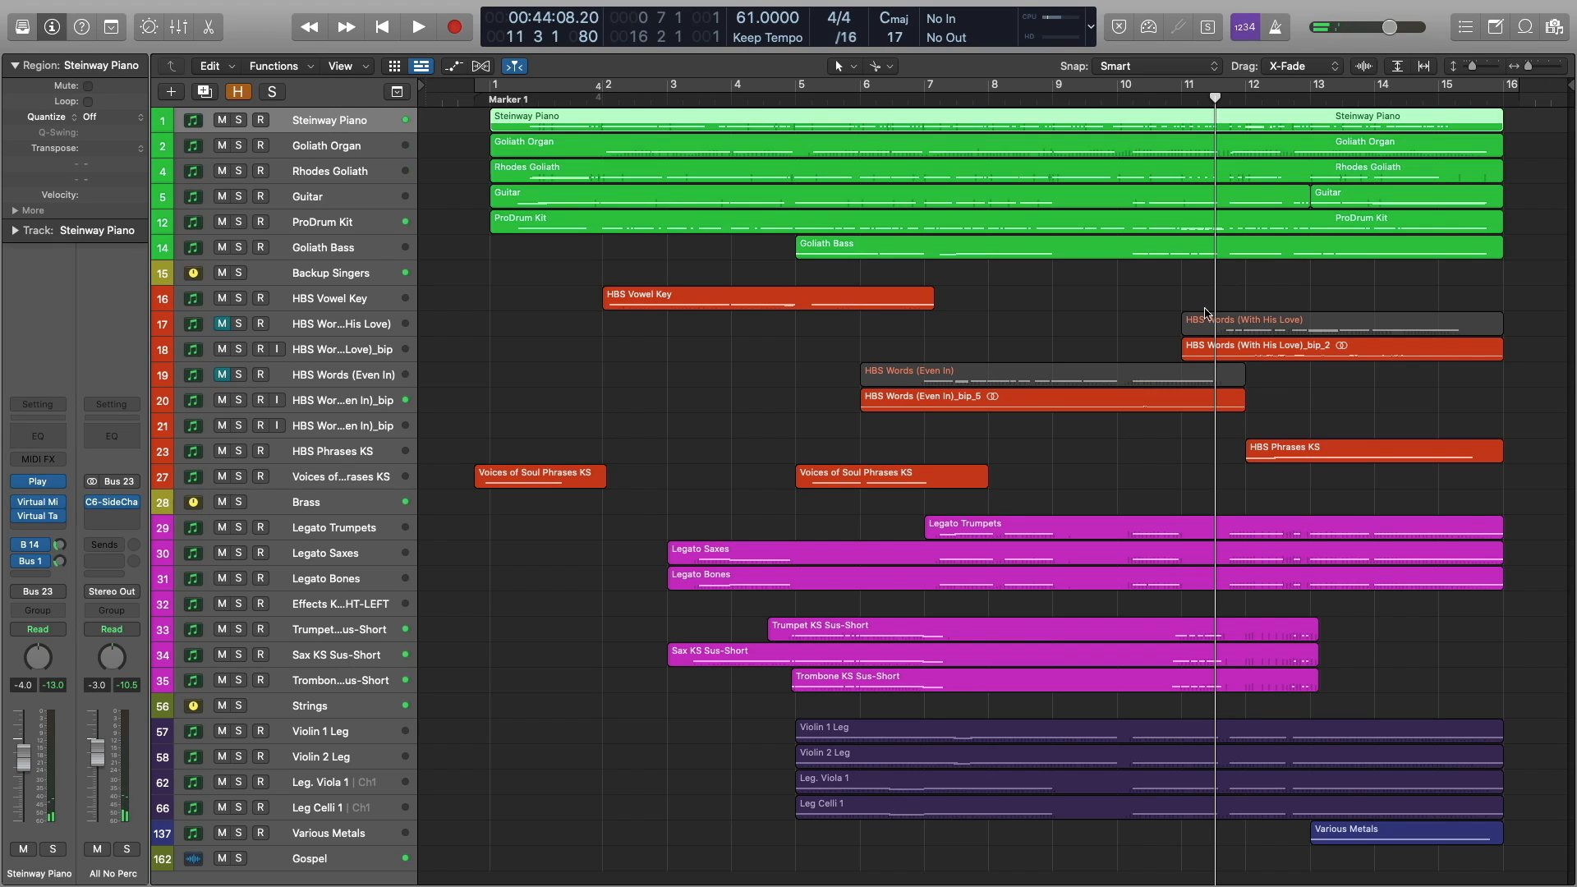
{"action": "left_click", "coordinate": [1070, 321]}
{"action": "scroll", "coordinate": [1071, 321], "scroll_direction": "up", "scroll_amount": 2}
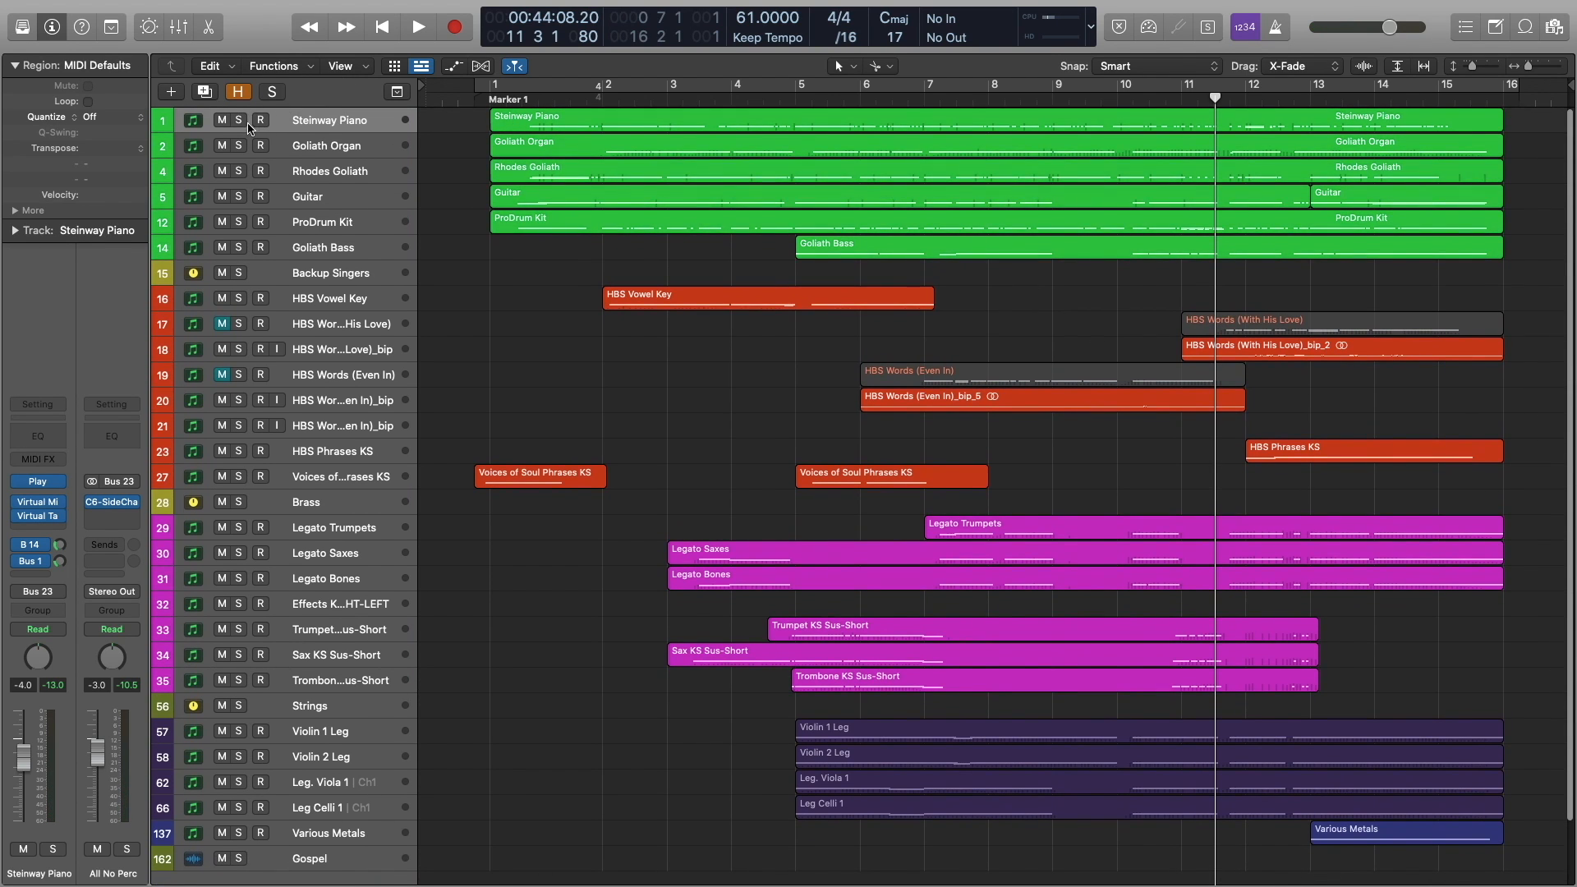
{"action": "left_click", "coordinate": [239, 120]}
{"action": "left_click", "coordinate": [1090, 129]}
{"action": "double_click", "coordinate": [1090, 129]}
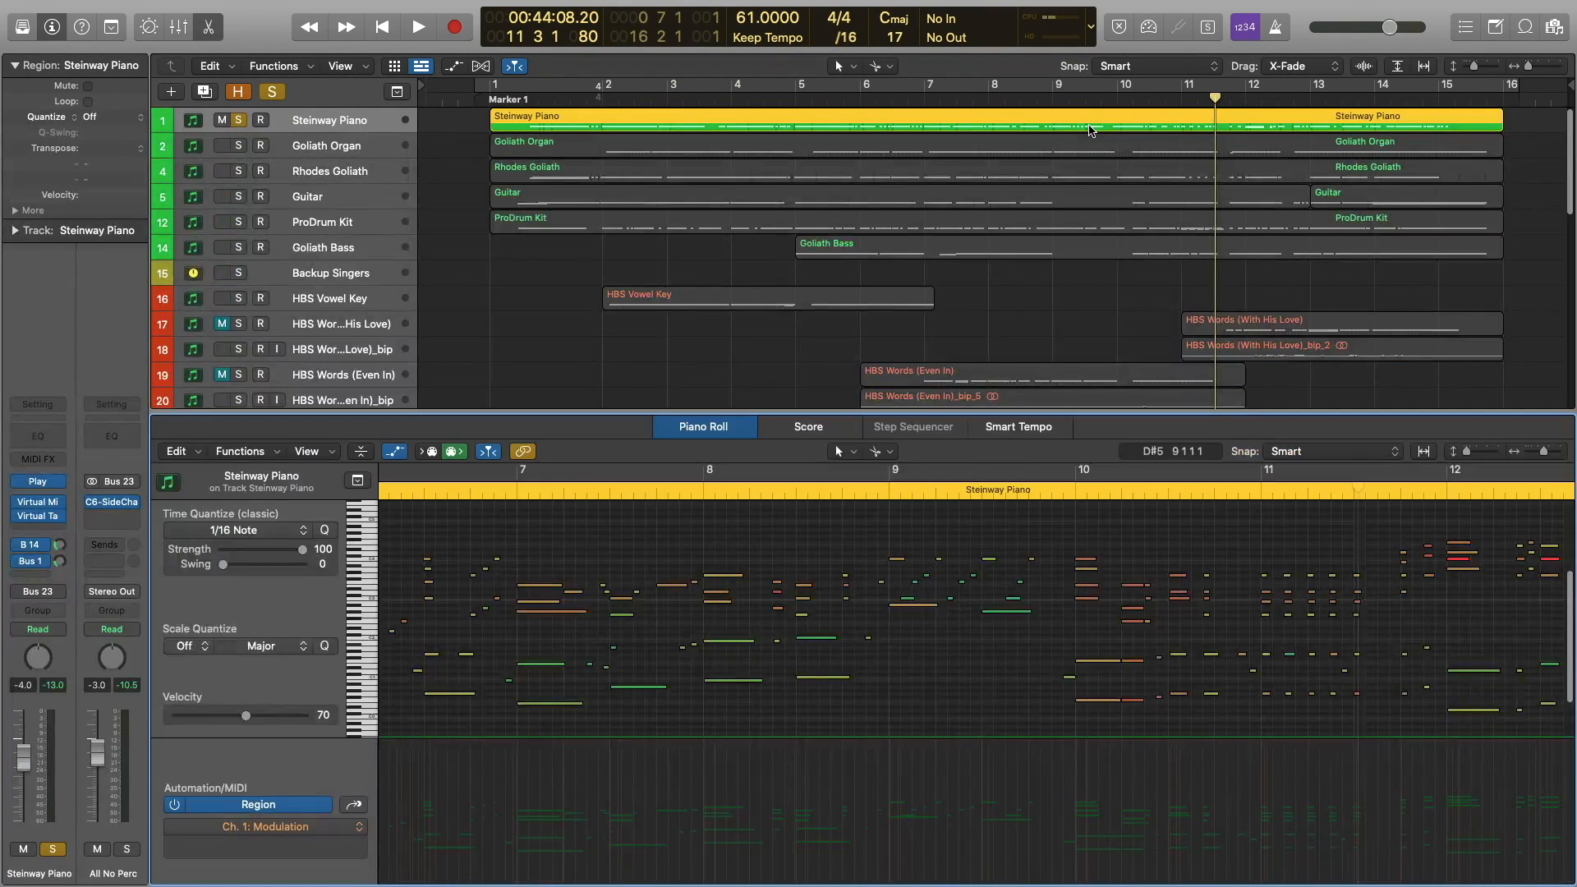
Play the soloed Steinway Piano from 8 4 4 1 and stop midway through bar 11.
{"action": "left_click", "coordinate": [874, 493]}
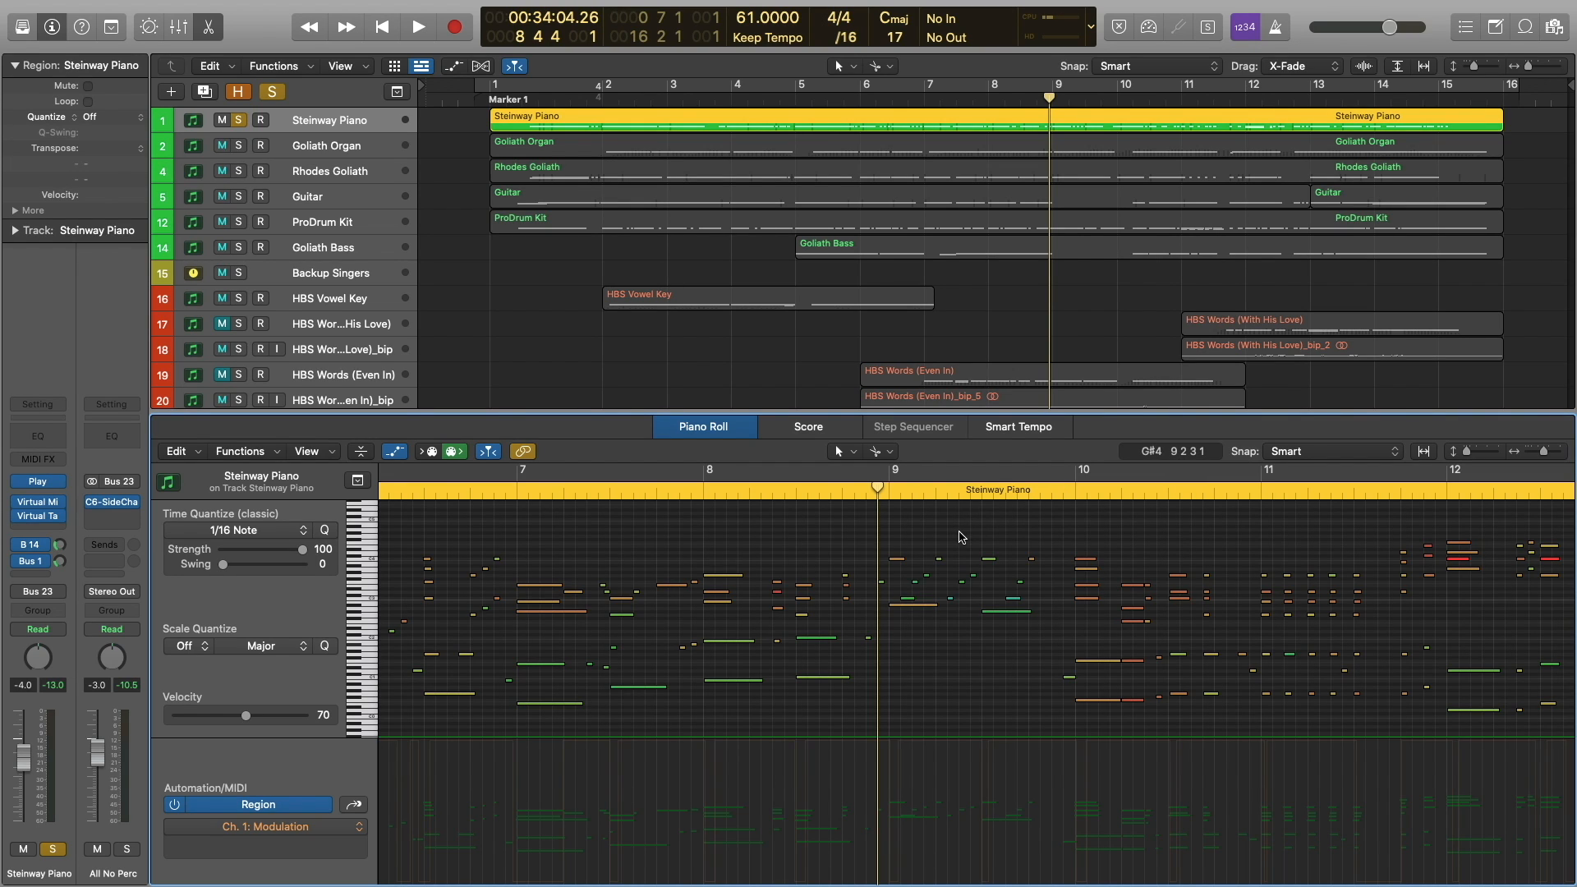
{"action": "key", "text": "space"}
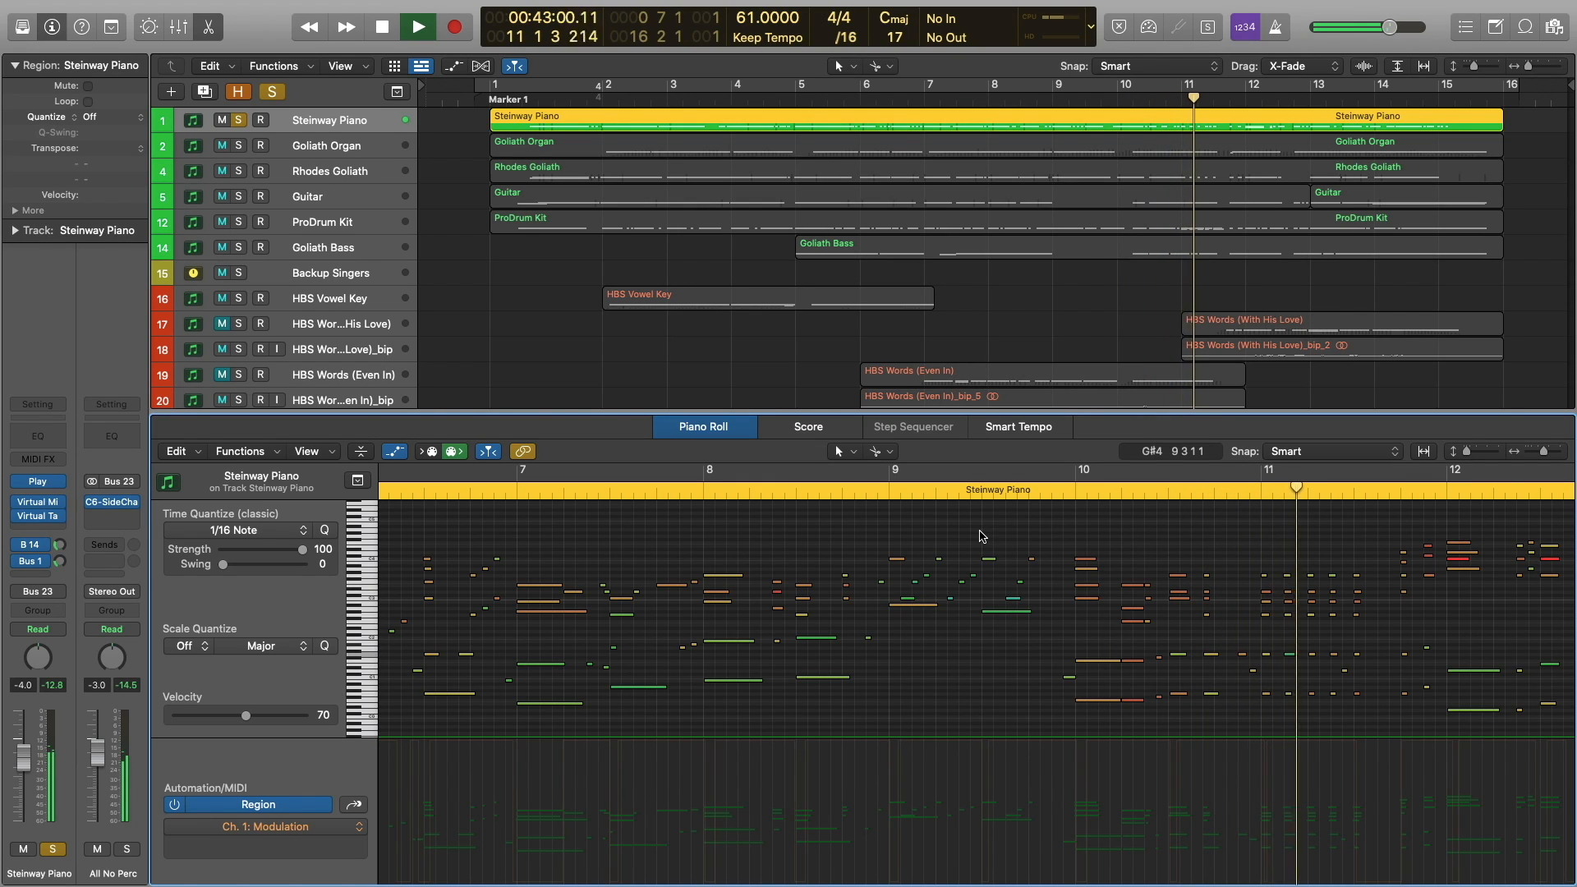
{"action": "key", "text": "space"}
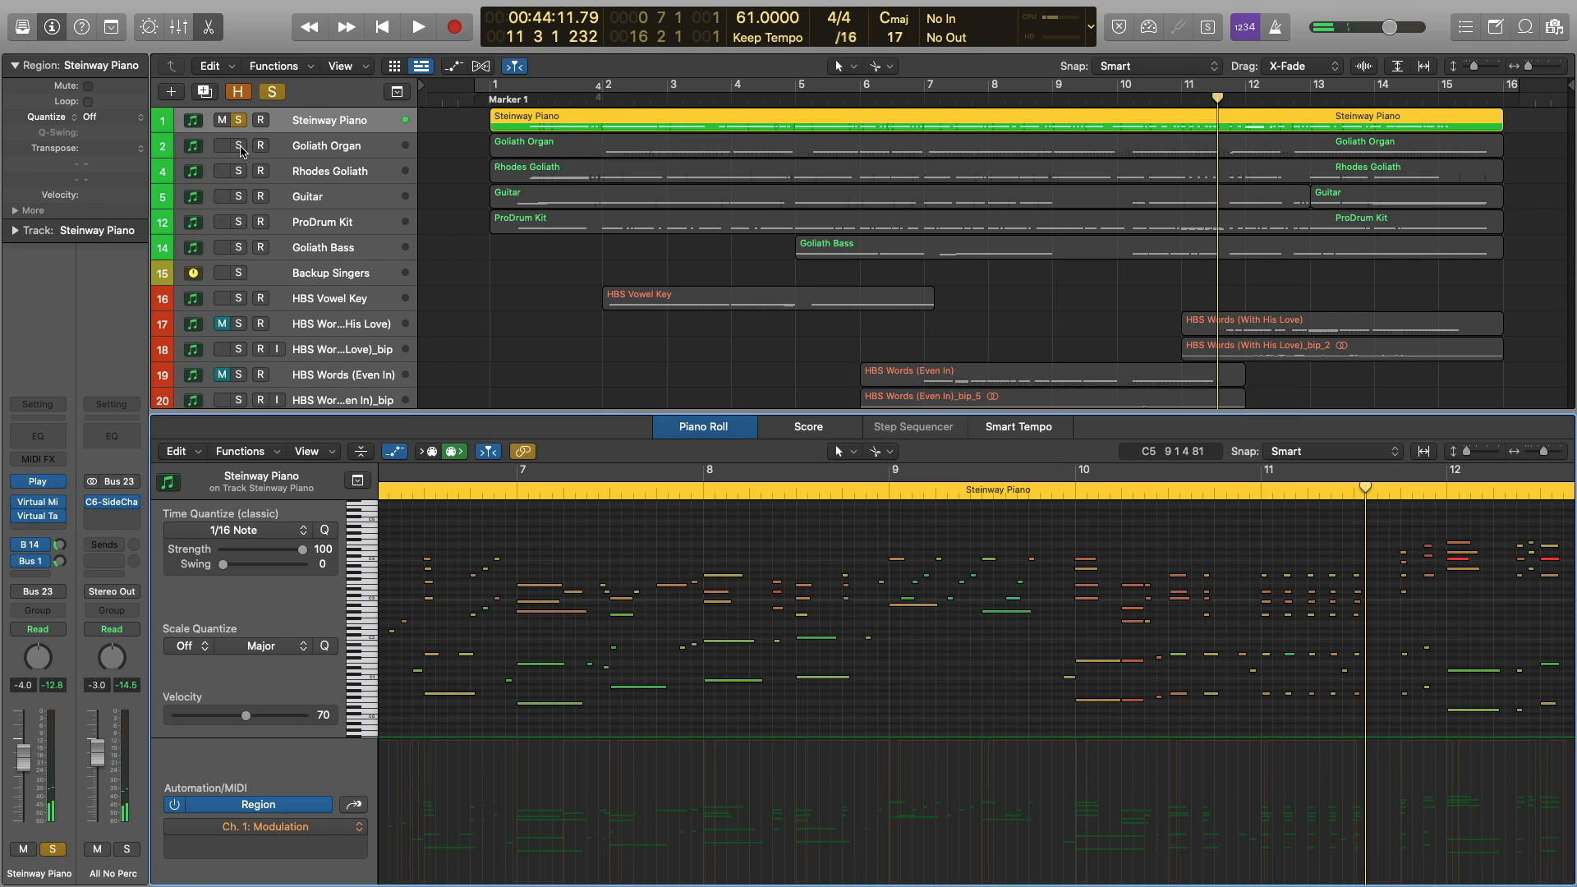
Add Goliath Organ to the solo, show its notes and play it with the piano from 8 4 4 1.
{"action": "left_click", "coordinate": [993, 141]}
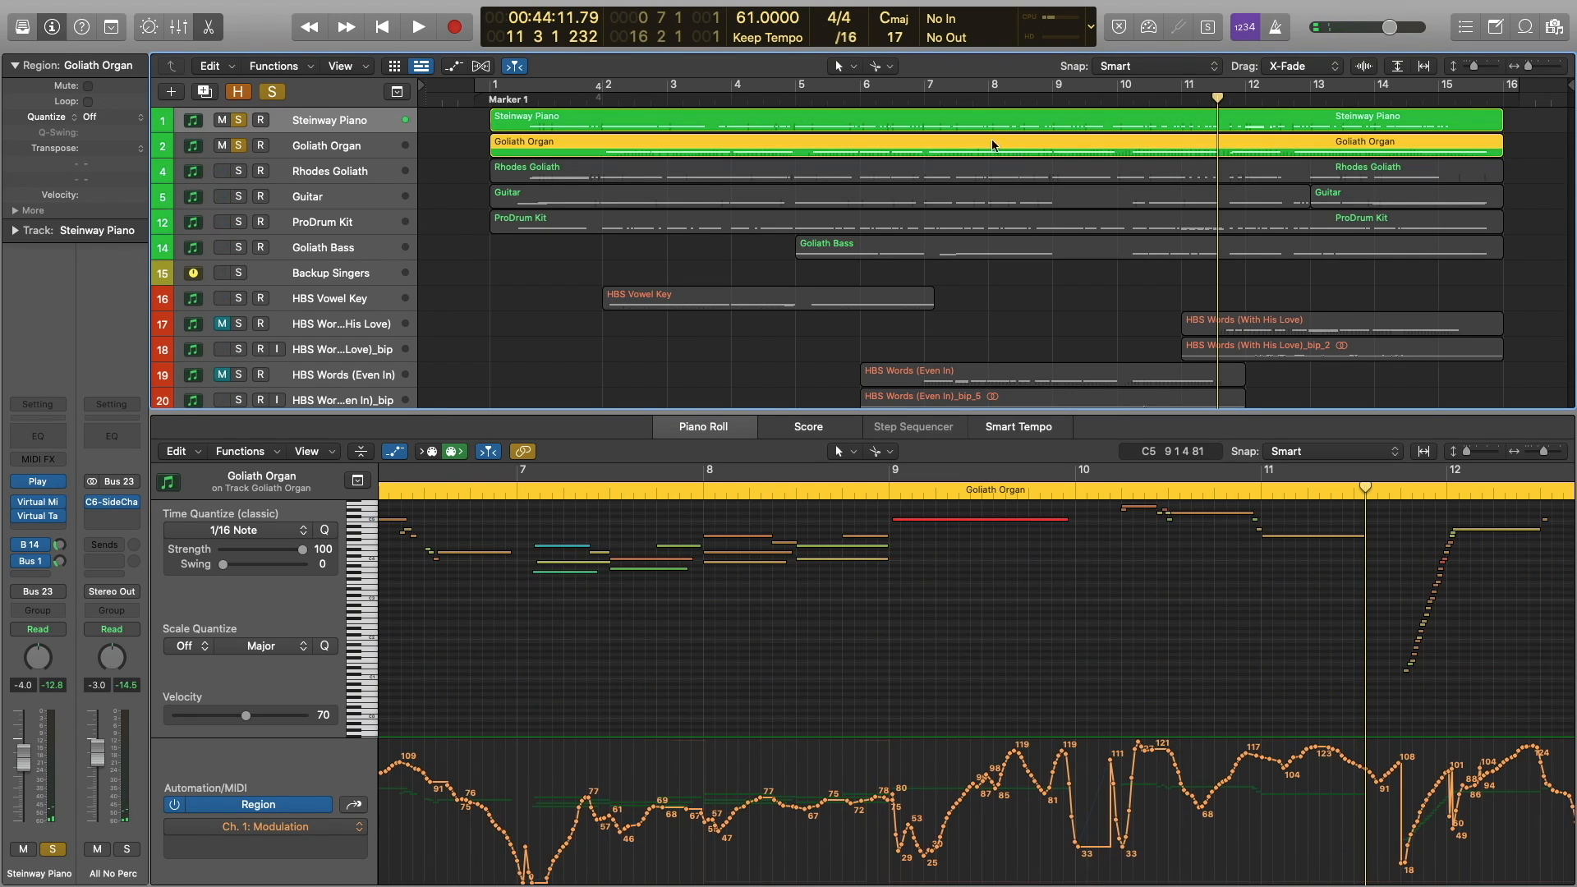
{"action": "left_click", "coordinate": [881, 498]}
{"action": "key", "text": "space"}
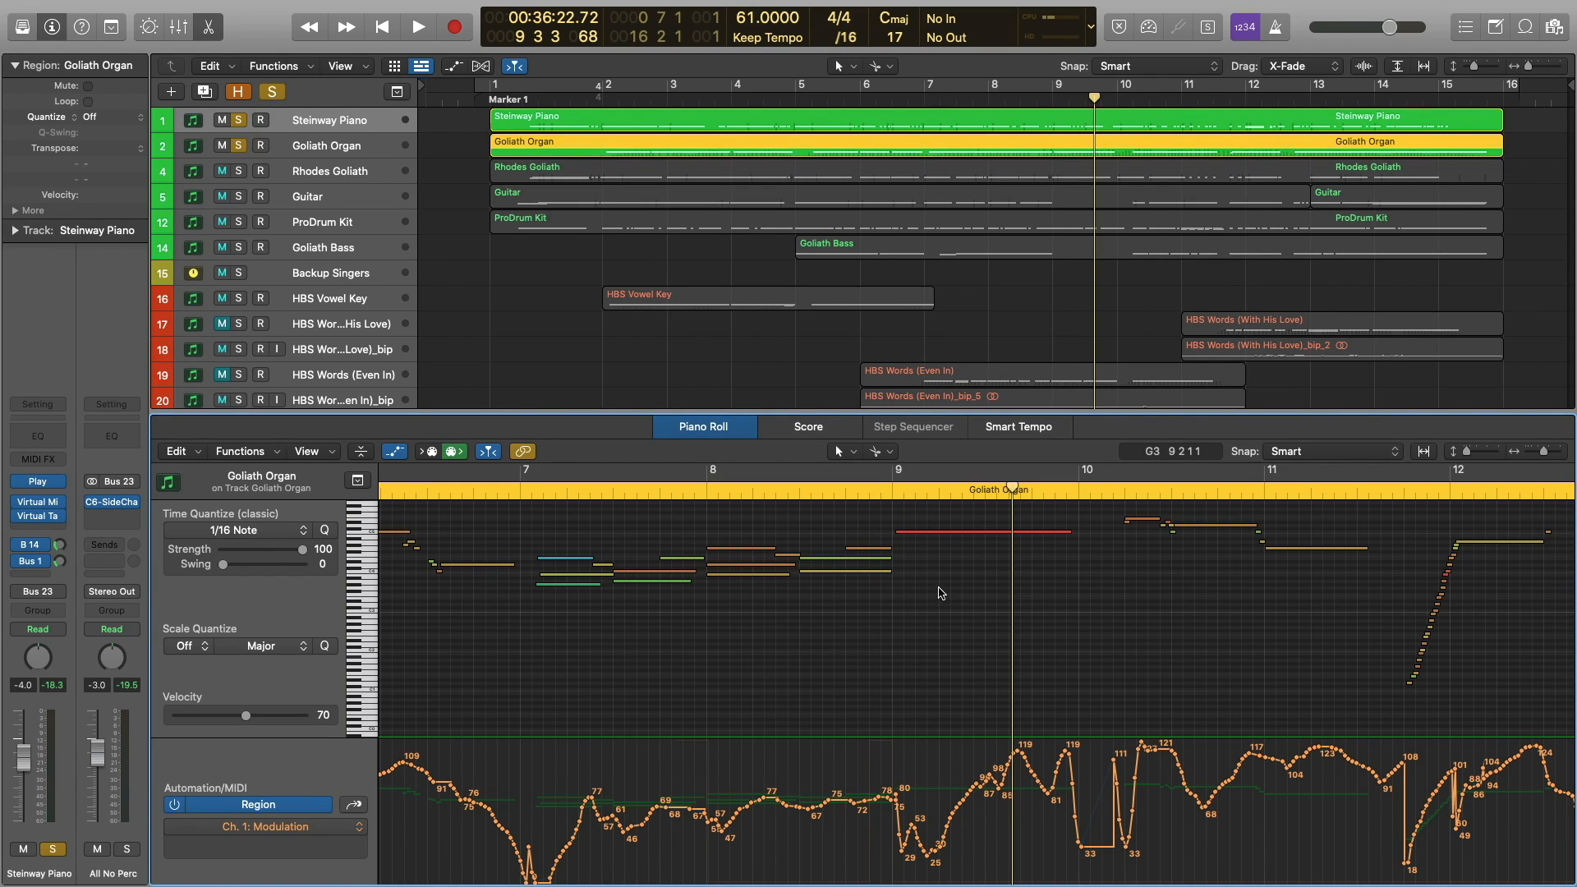
{"action": "left_click", "coordinate": [880, 495]}
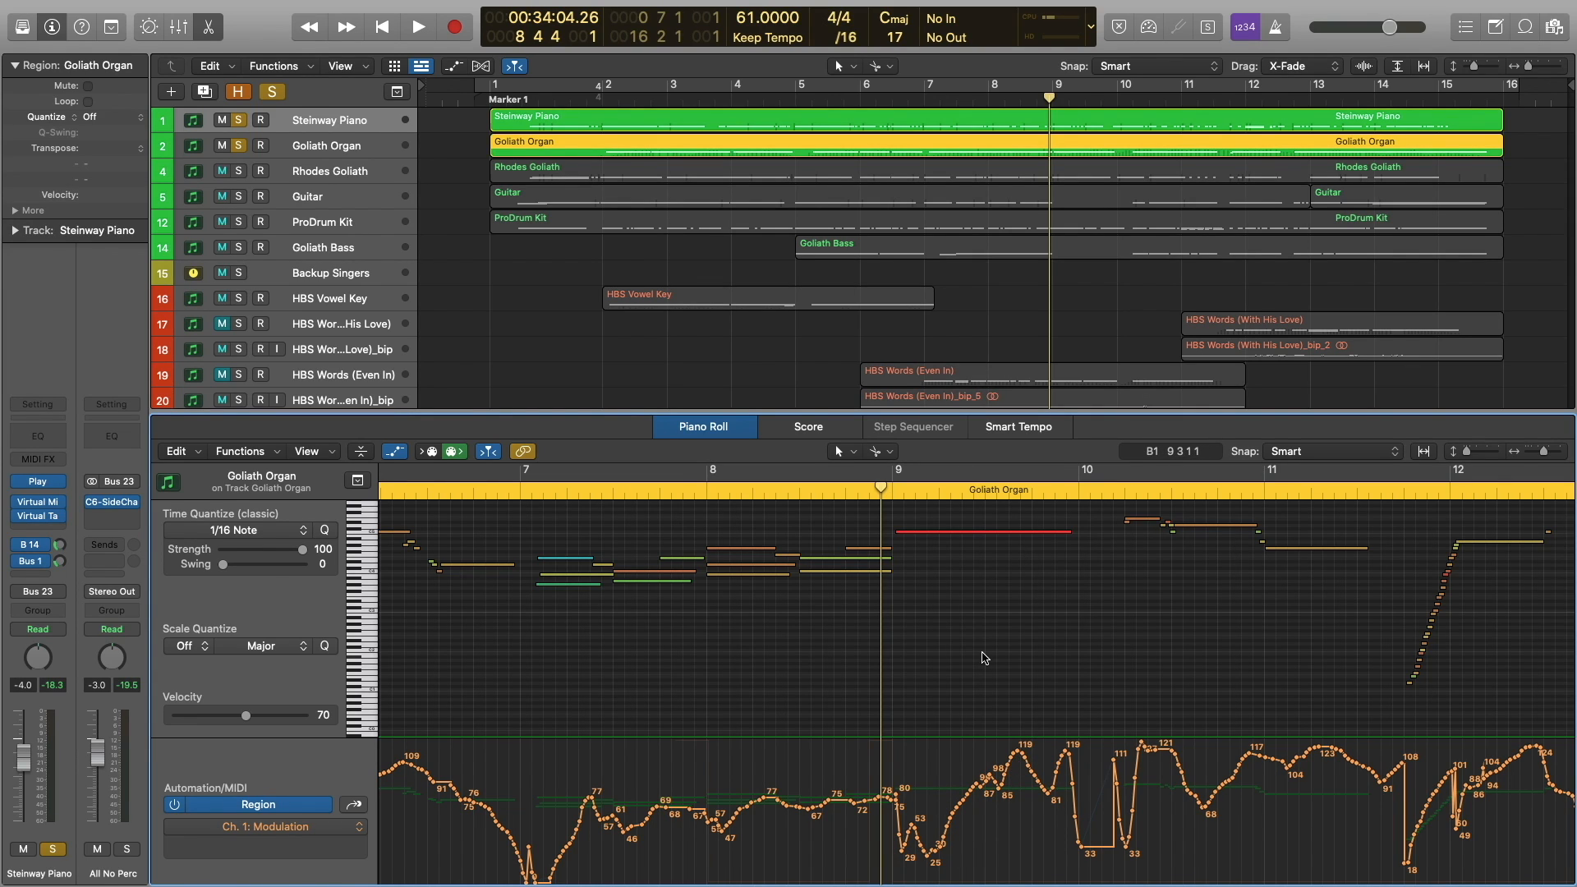
{"action": "key", "text": "space"}
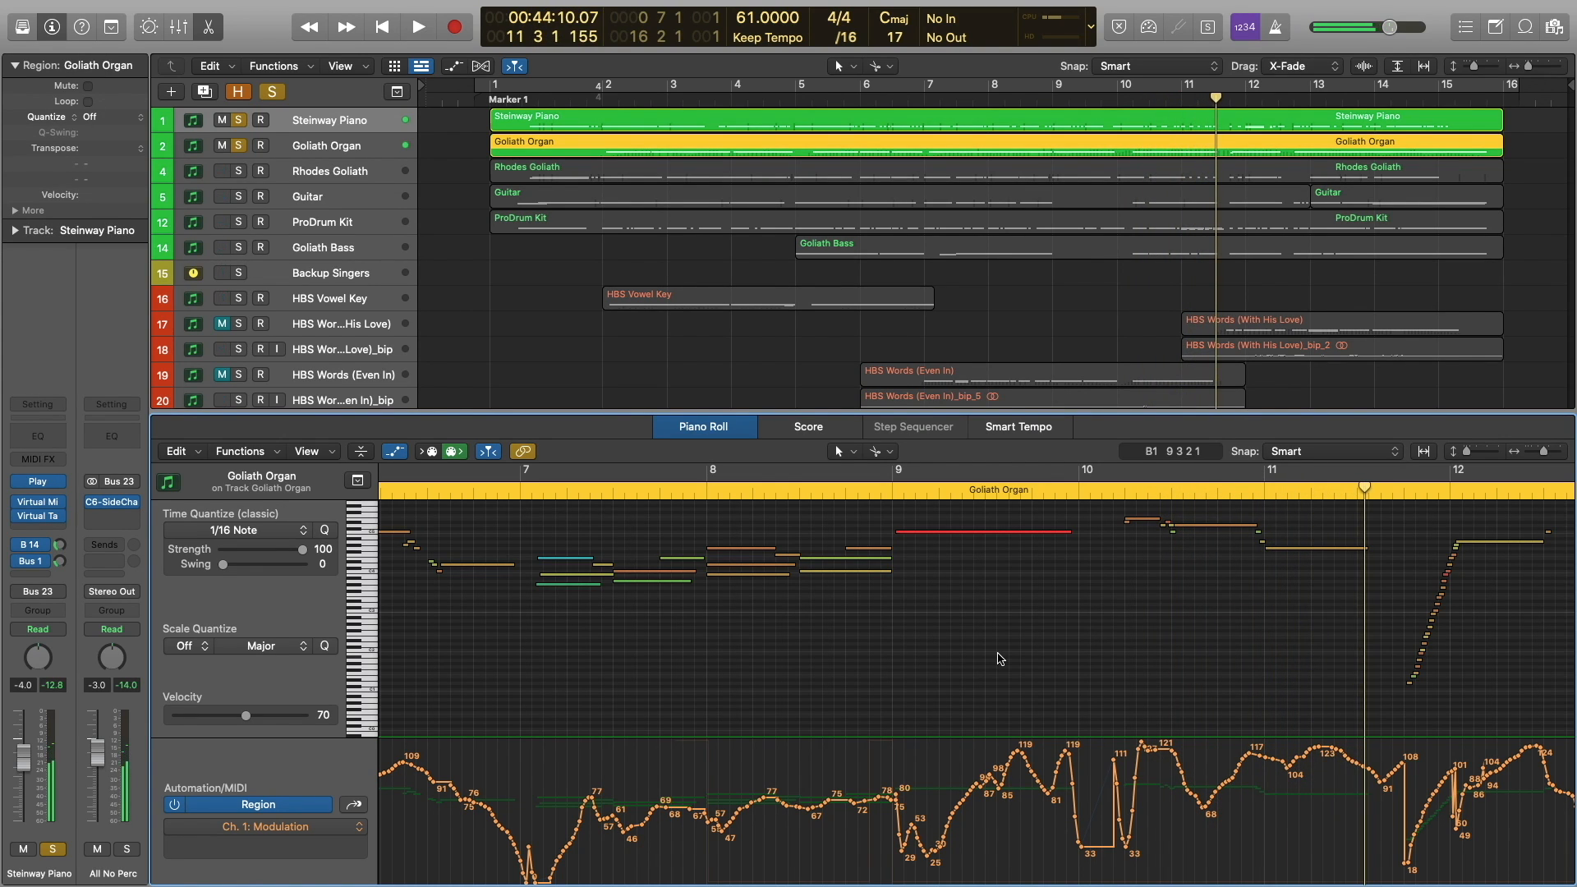
Add Rhodes Goliath to the solo, show its notes and play all three keyboard parts from just before bar 9.
{"action": "left_click", "coordinate": [238, 171]}
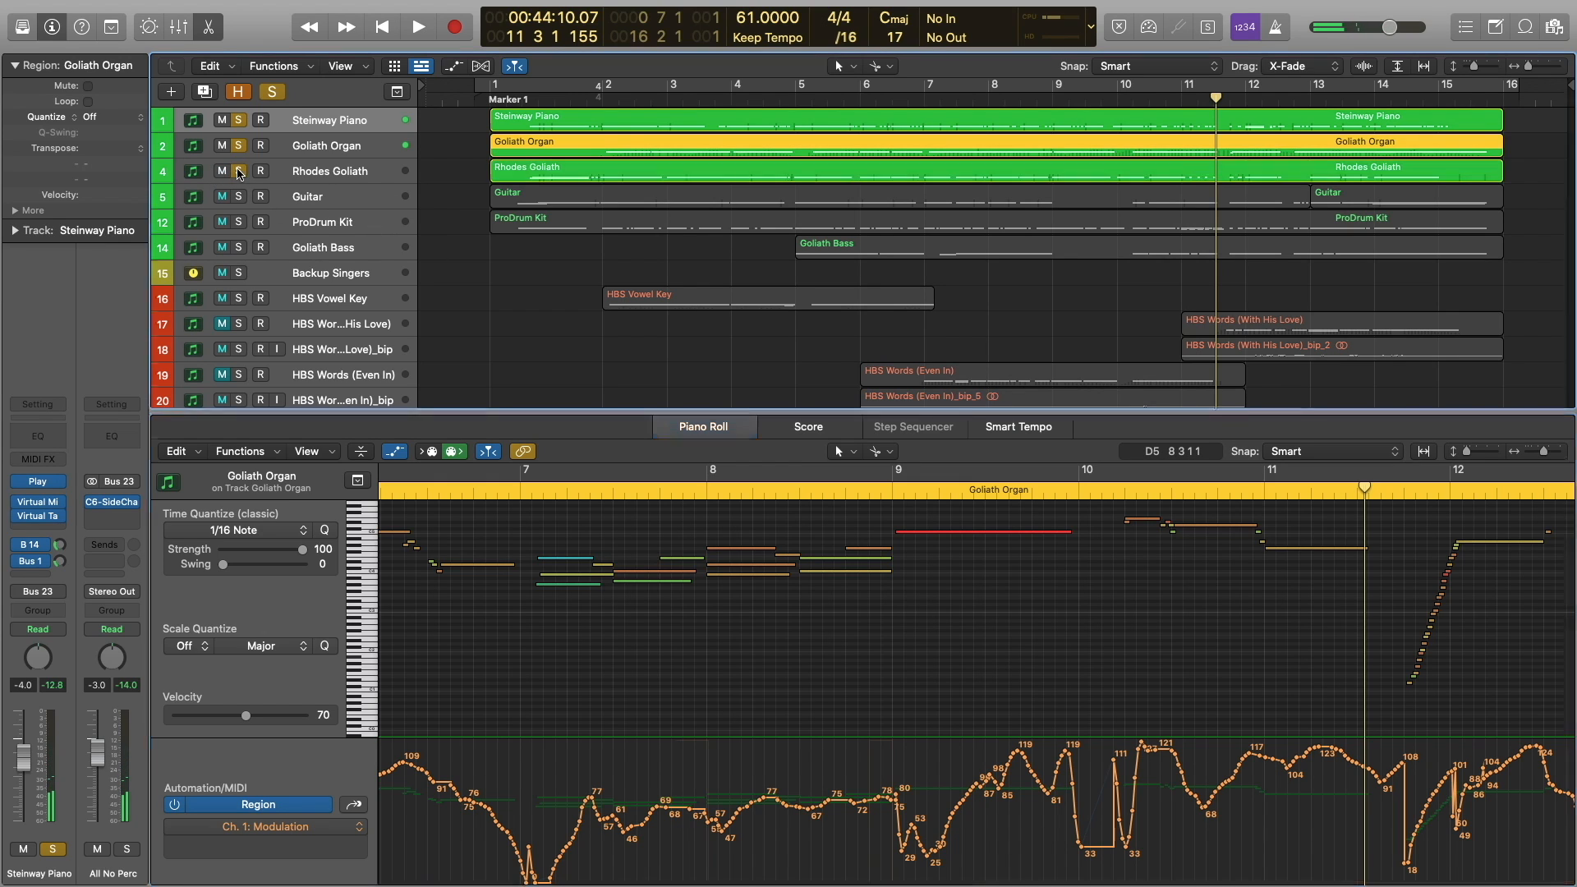
{"action": "left_click", "coordinate": [1088, 183]}
{"action": "double_click", "coordinate": [881, 490]}
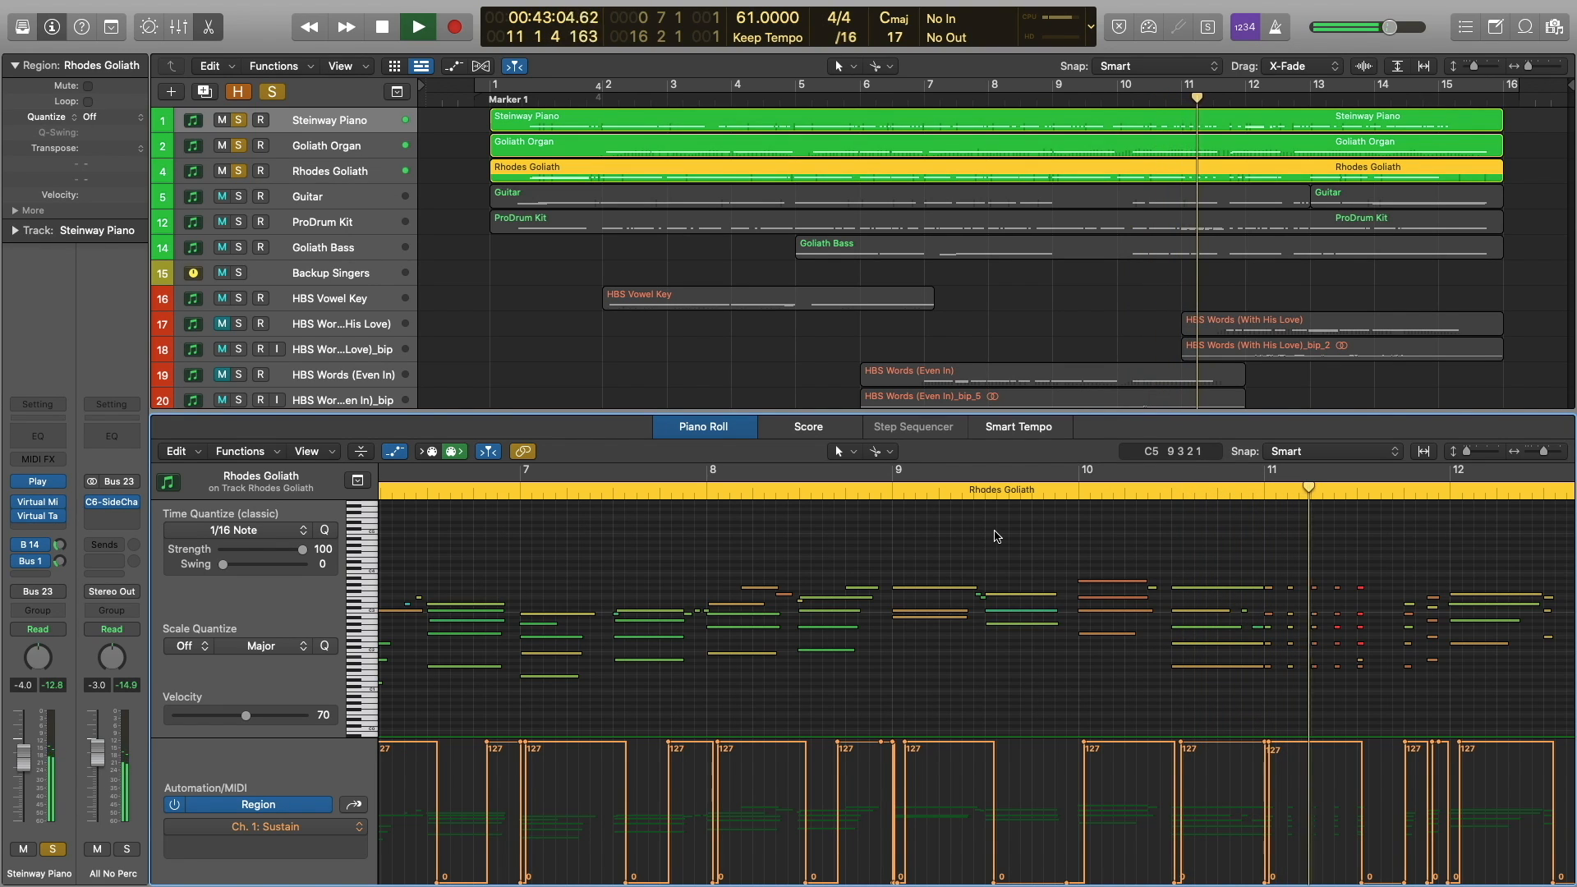
{"action": "key", "text": "space"}
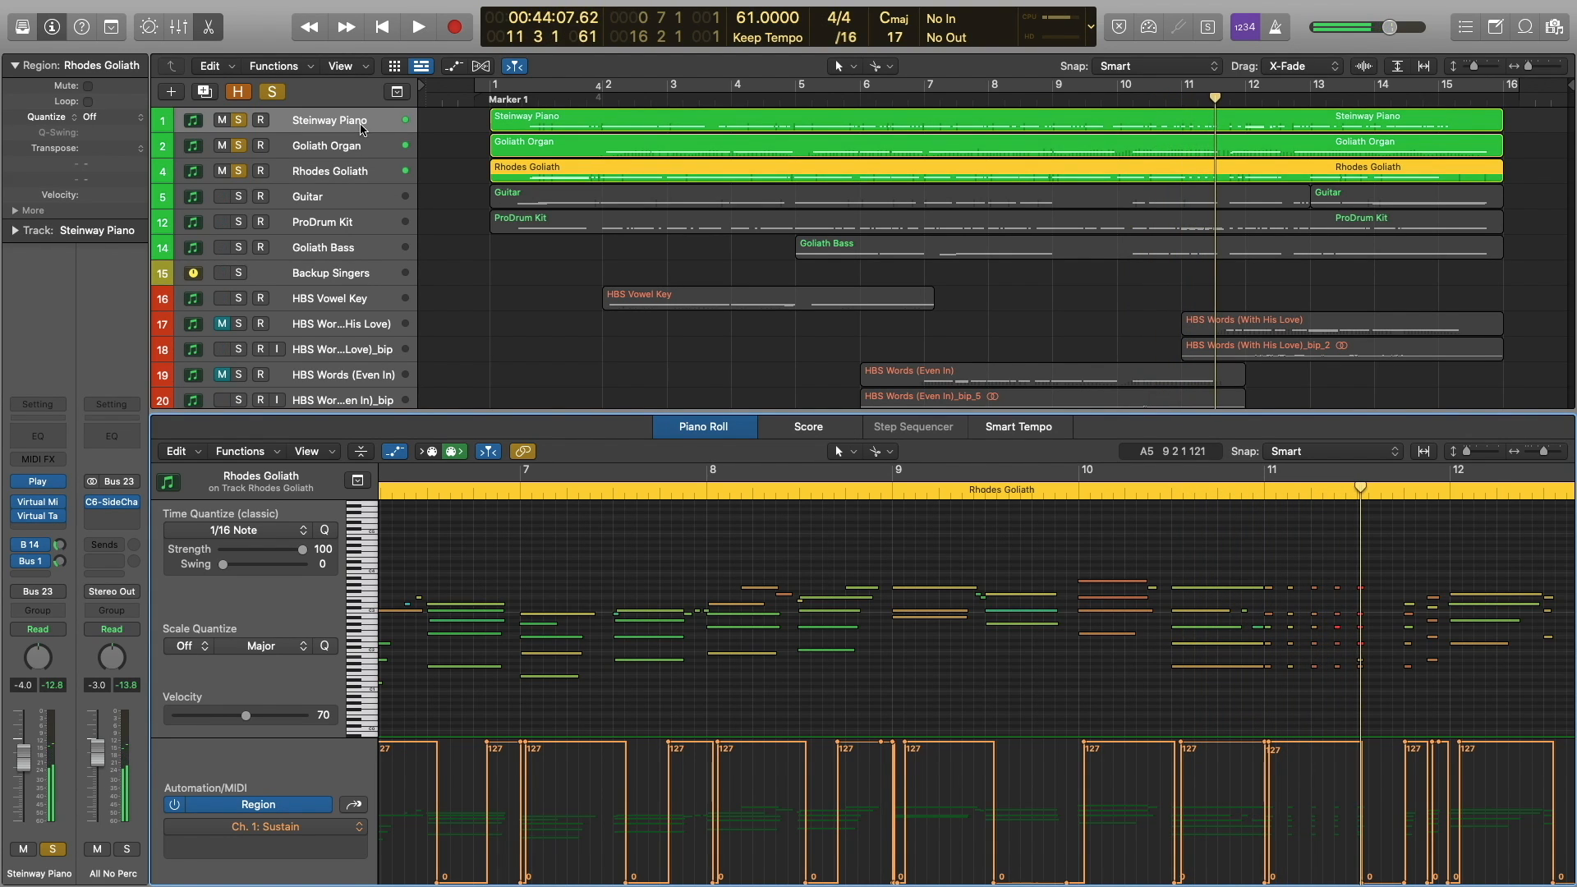
Unsolo Steinway Piano and Goliath Organ, and play Rhodes Goliath alone from just before bar 9.
{"action": "left_click", "coordinate": [238, 121]}
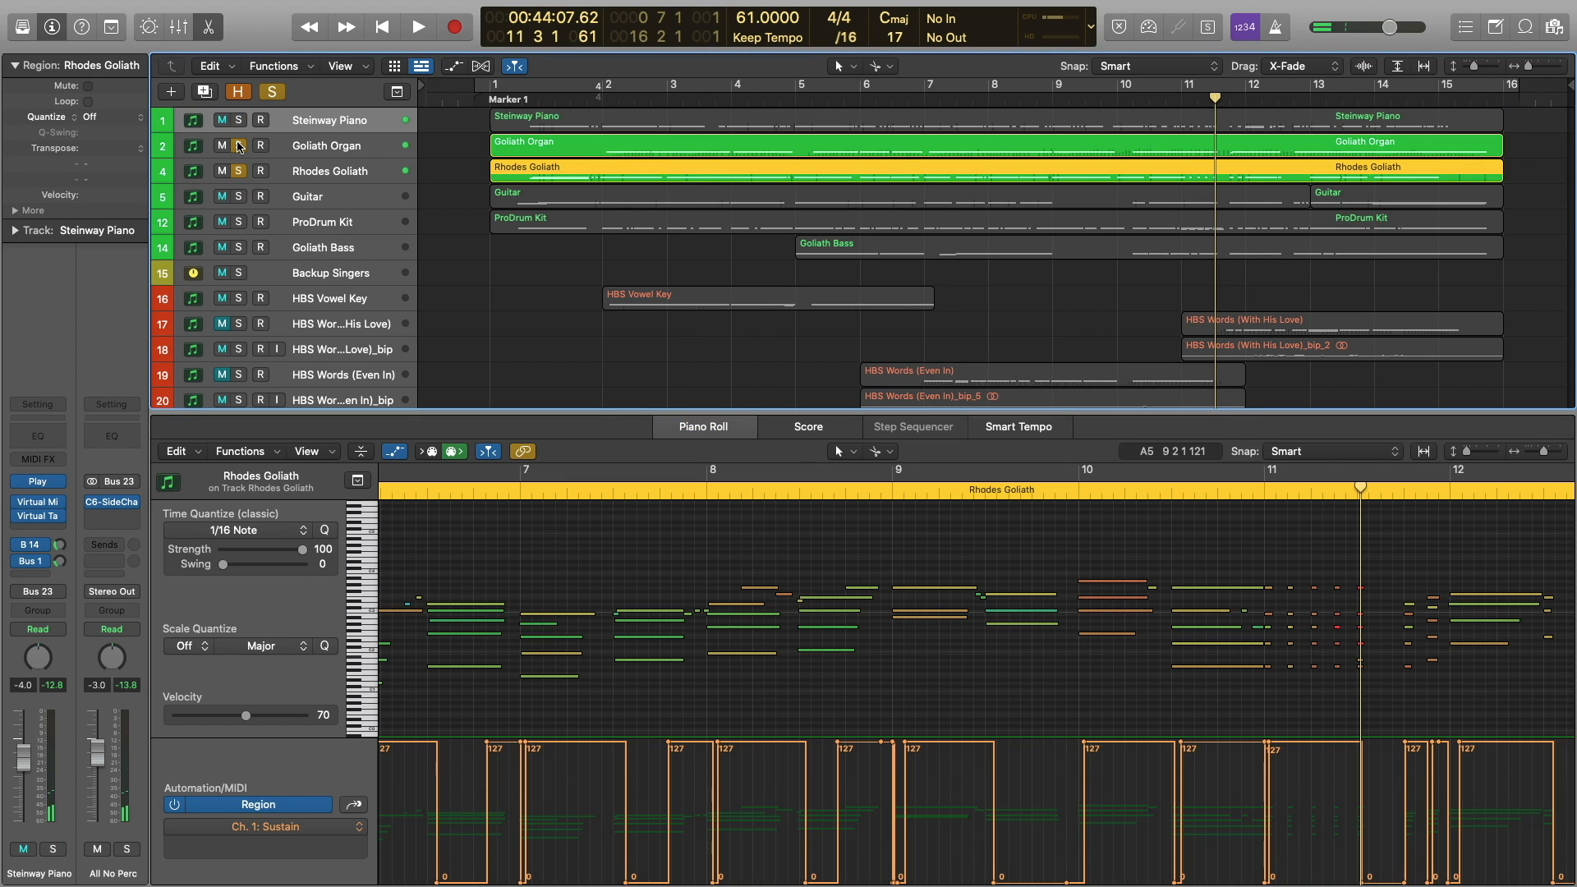
{"action": "left_click", "coordinate": [238, 146]}
{"action": "left_click", "coordinate": [920, 556]}
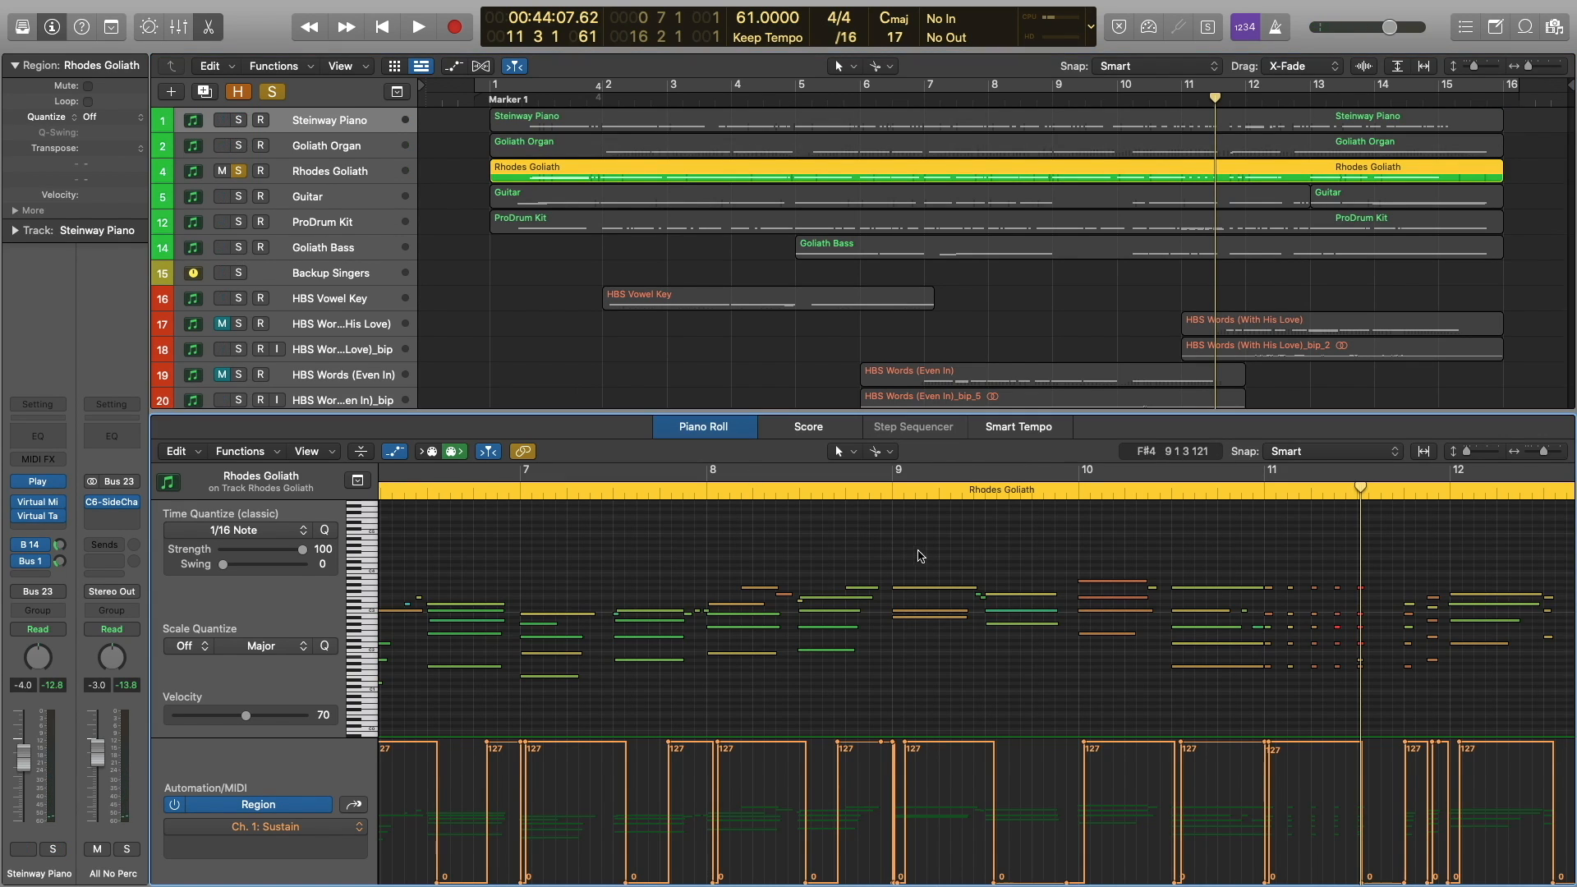
{"action": "left_click", "coordinate": [879, 497]}
{"action": "key", "text": "space"}
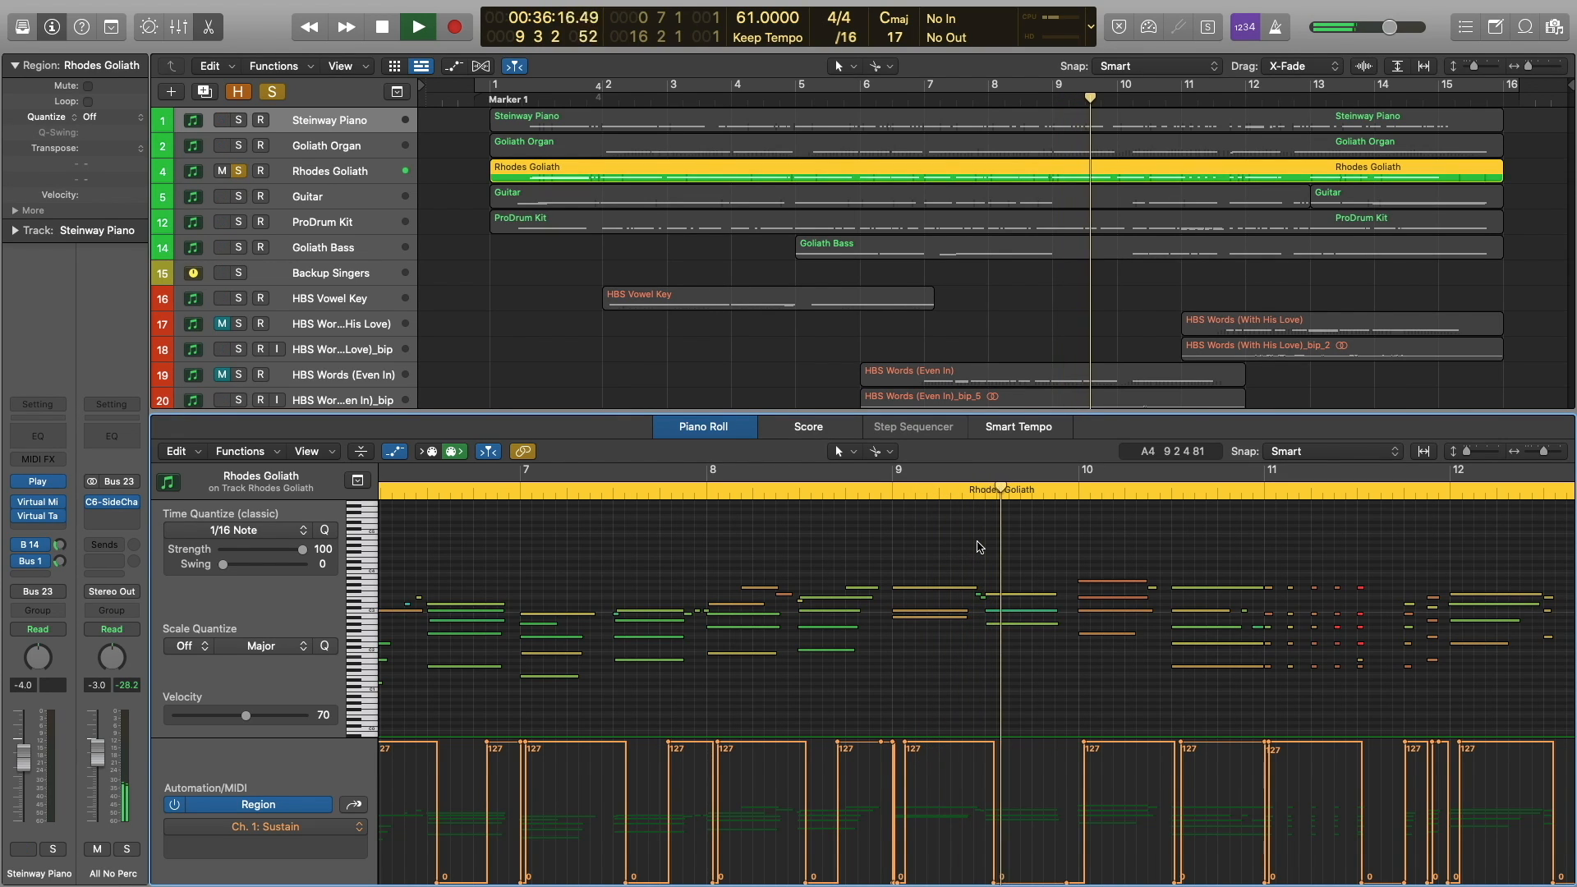
Select the Rhodes Goliath track, stop playback and open its Pedalboard plug-in to view the Total Tremolo pedal.
{"action": "left_click", "coordinate": [298, 173]}
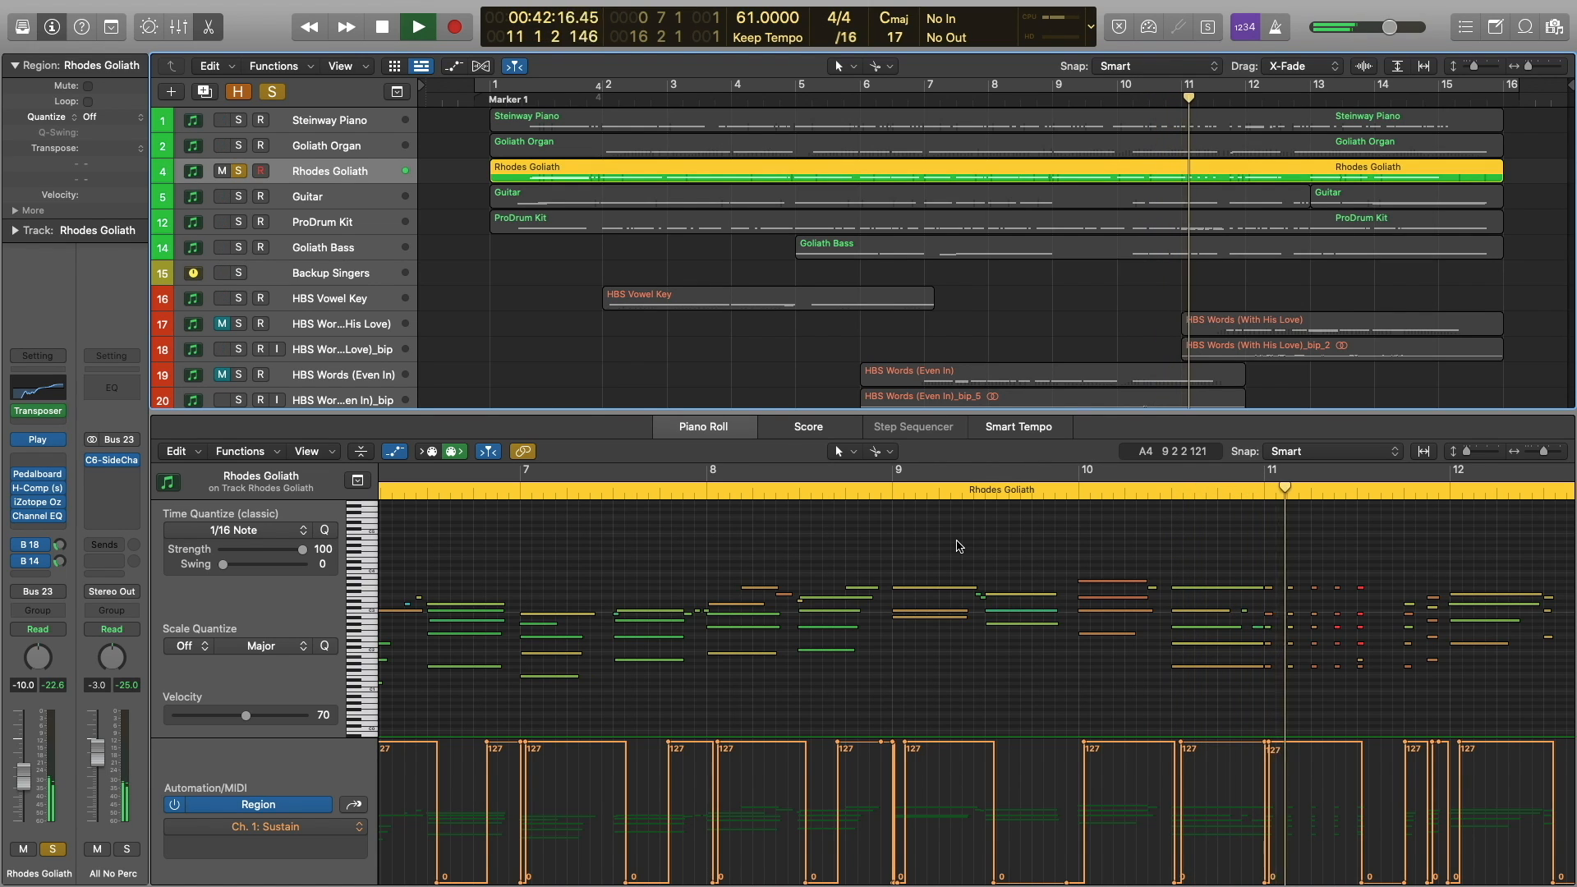
{"action": "key", "text": "space"}
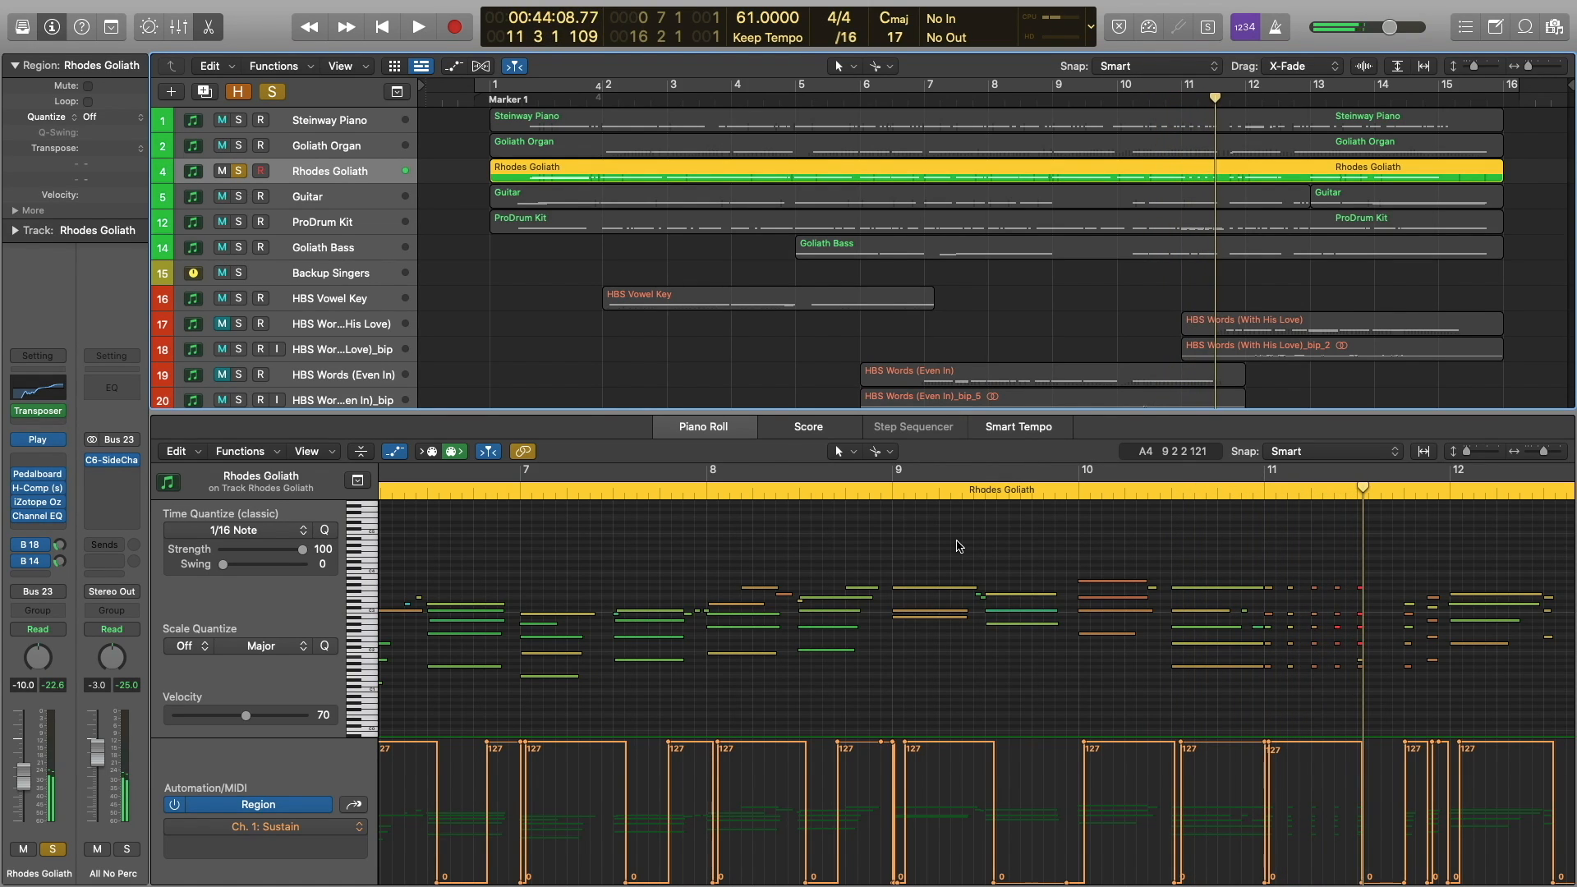
{"action": "left_click", "coordinate": [39, 476]}
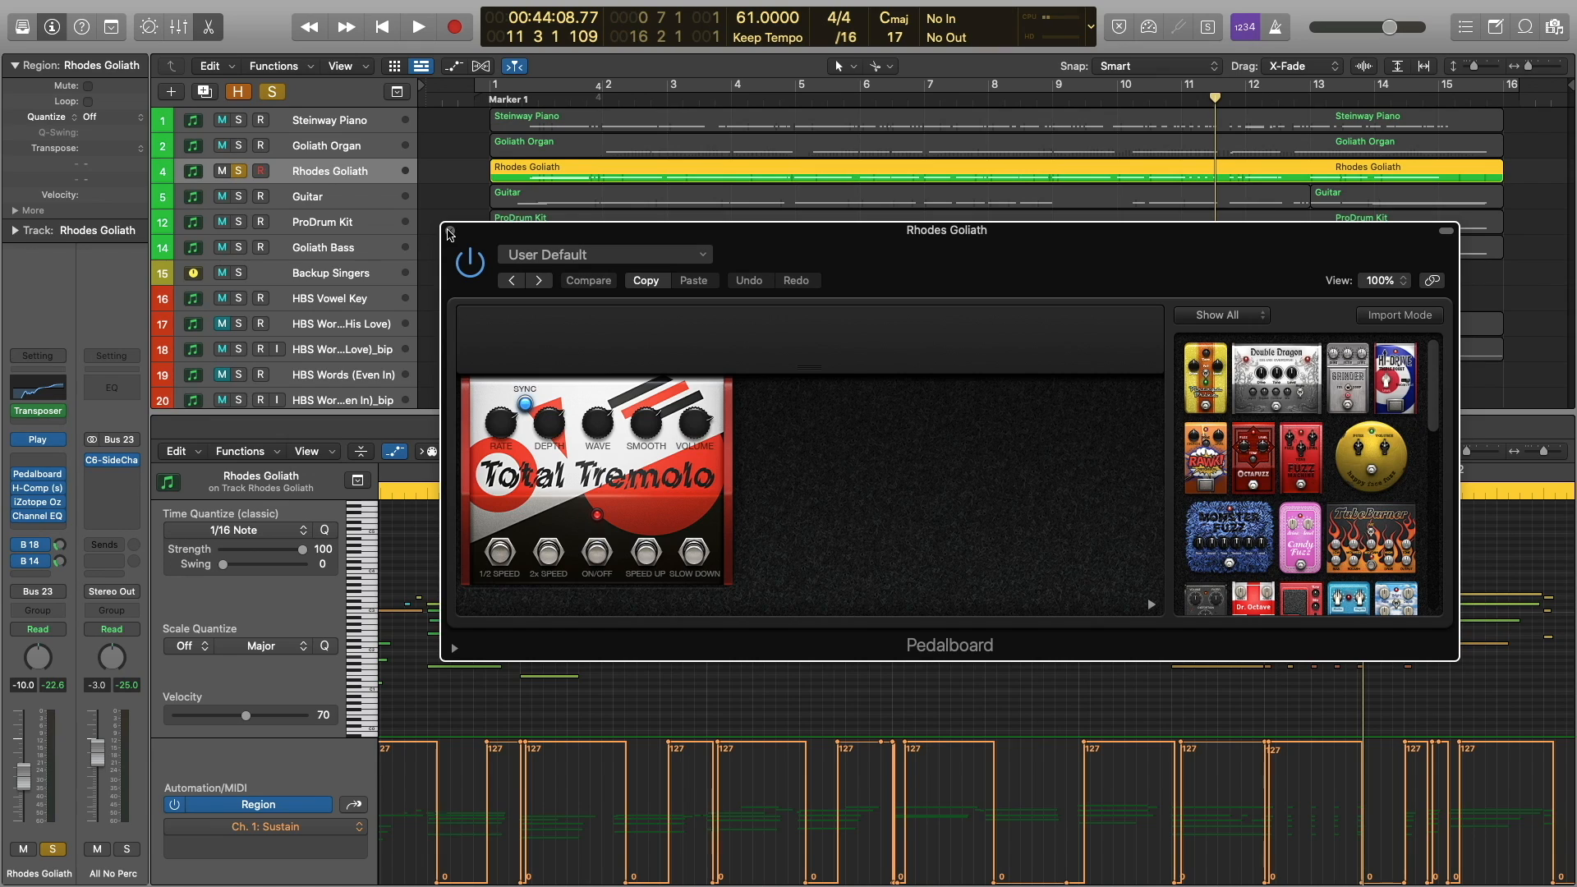
Close the Pedalboard plug-in and add Goliath Organ, Steinway Piano and Guitar to the soloed tracks.
{"action": "left_click", "coordinate": [451, 233]}
{"action": "left_click", "coordinate": [238, 145]}
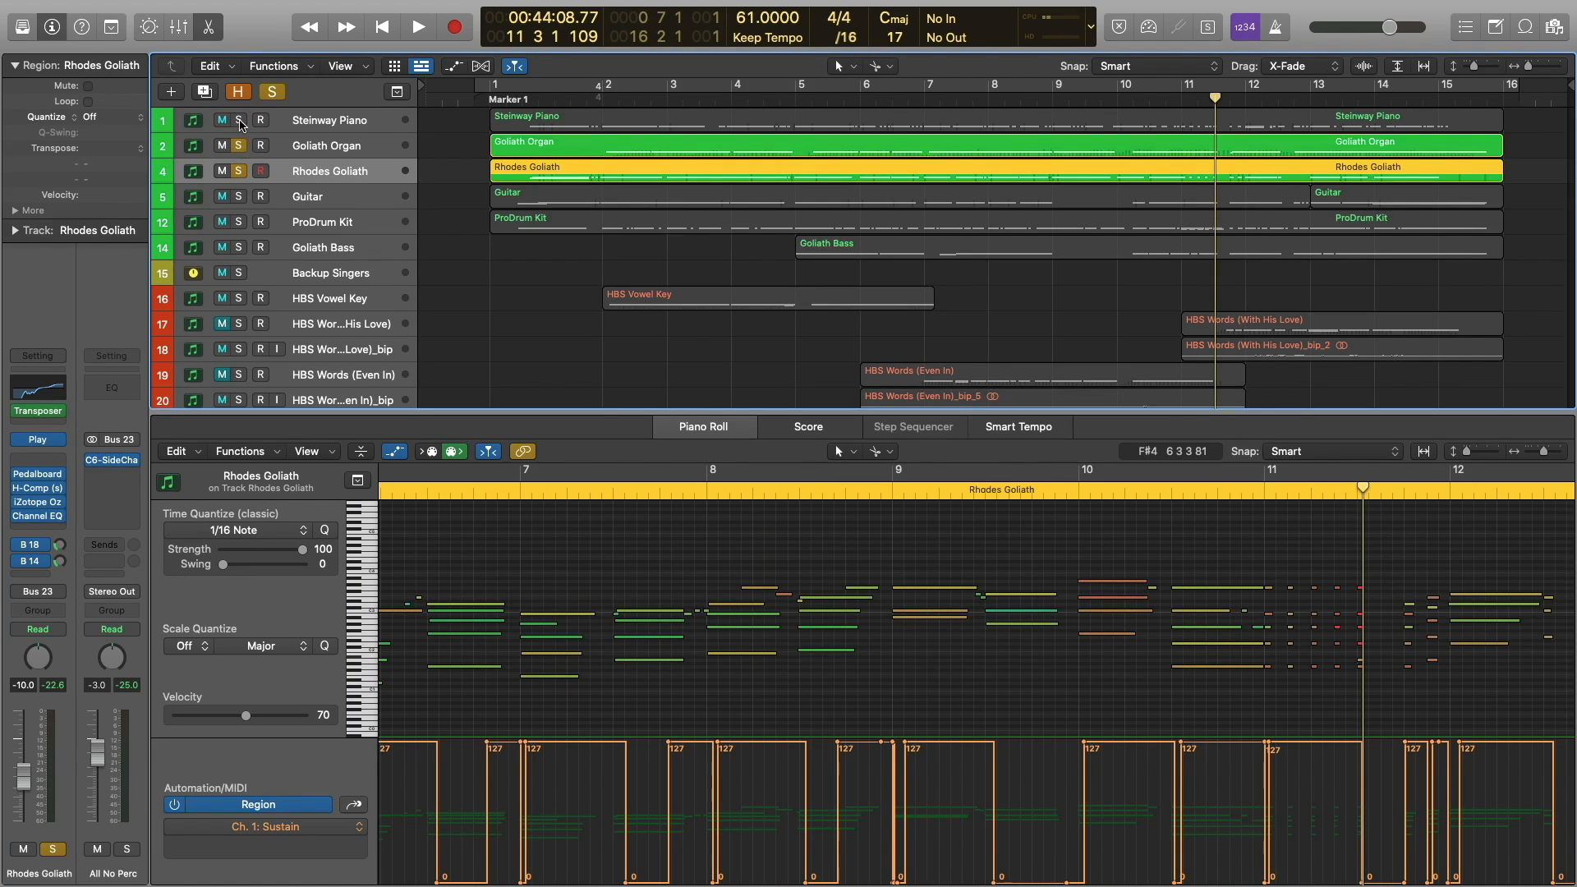
{"action": "left_click", "coordinate": [238, 120]}
{"action": "left_click", "coordinate": [239, 196]}
Show the Guitar region's notes in the Piano Roll and play the soloed tracks from bar 9.
{"action": "left_click", "coordinate": [1098, 197]}
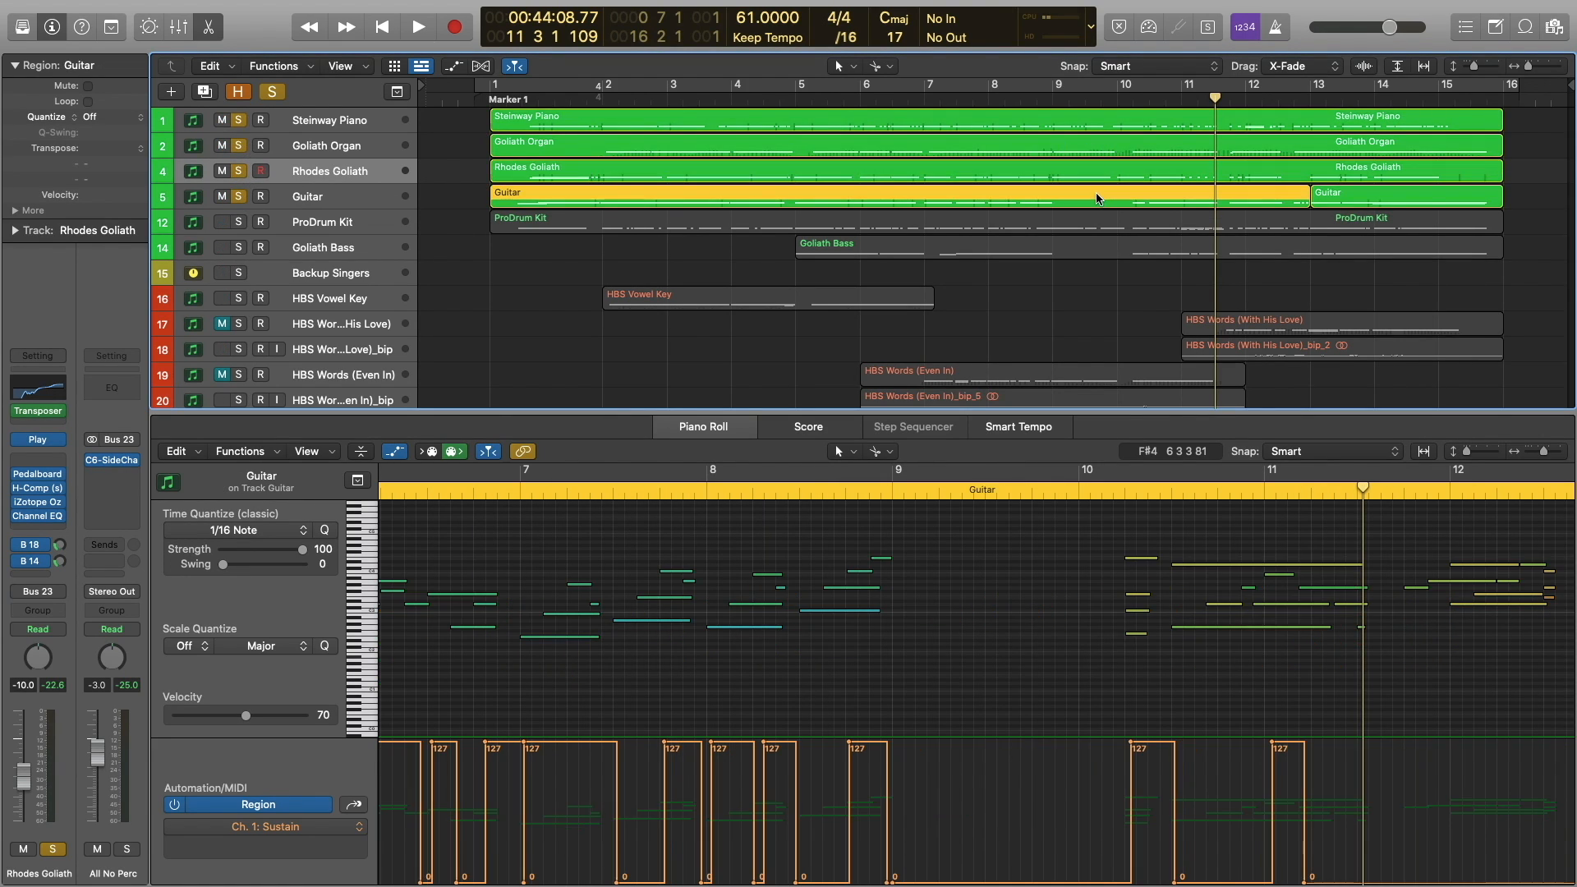
{"action": "scroll", "coordinate": [1072, 513], "scroll_direction": "up", "scroll_amount": 2}
{"action": "left_click", "coordinate": [879, 490]}
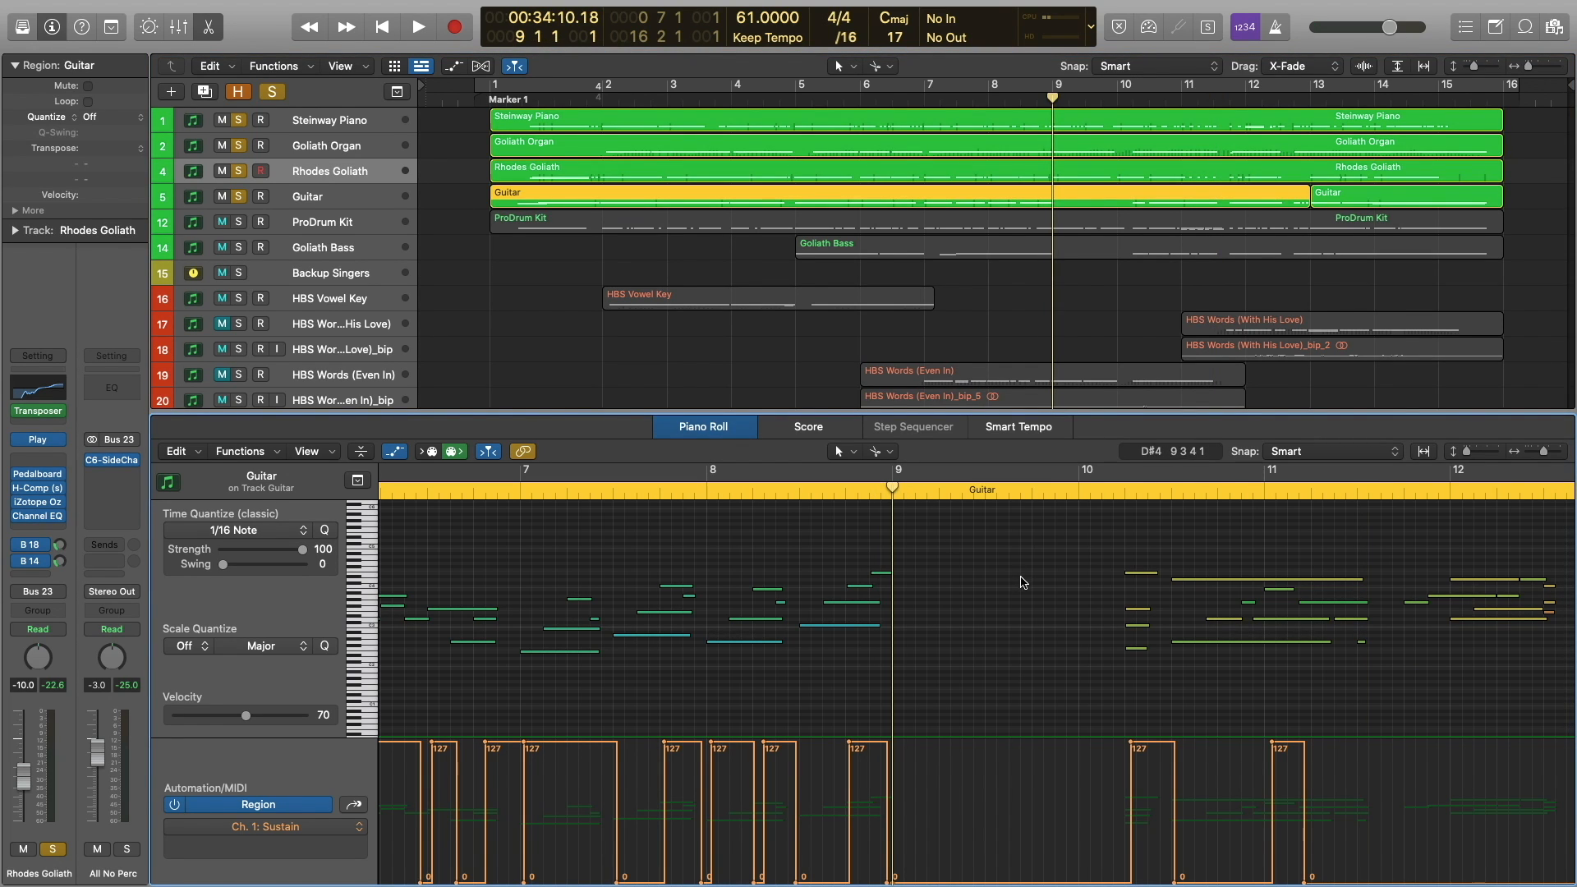
{"action": "key", "text": "space"}
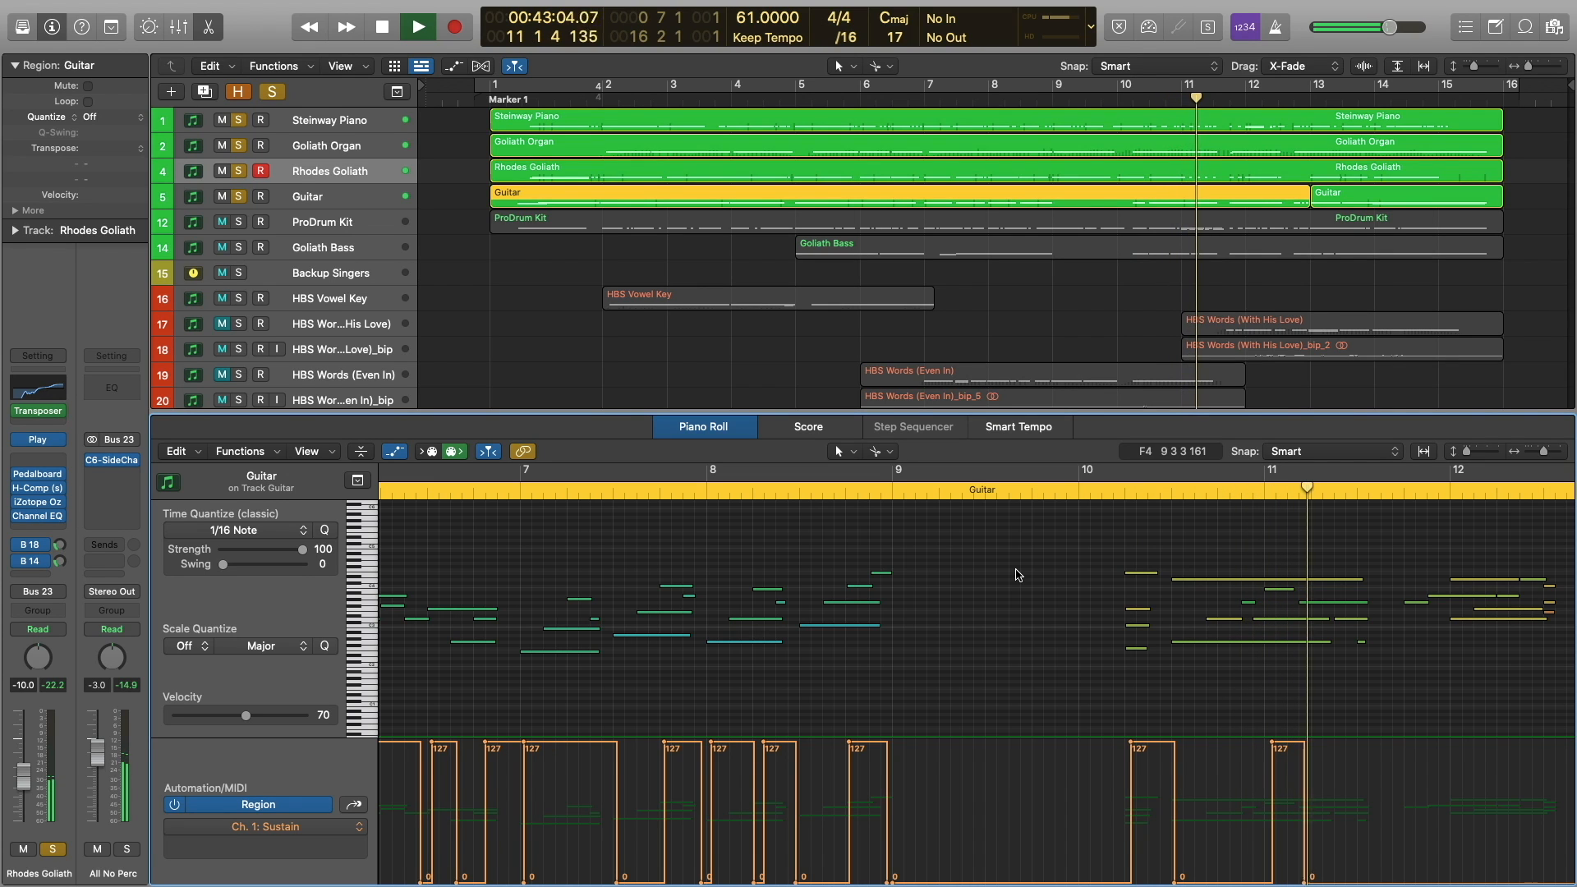
{"action": "key", "text": "space"}
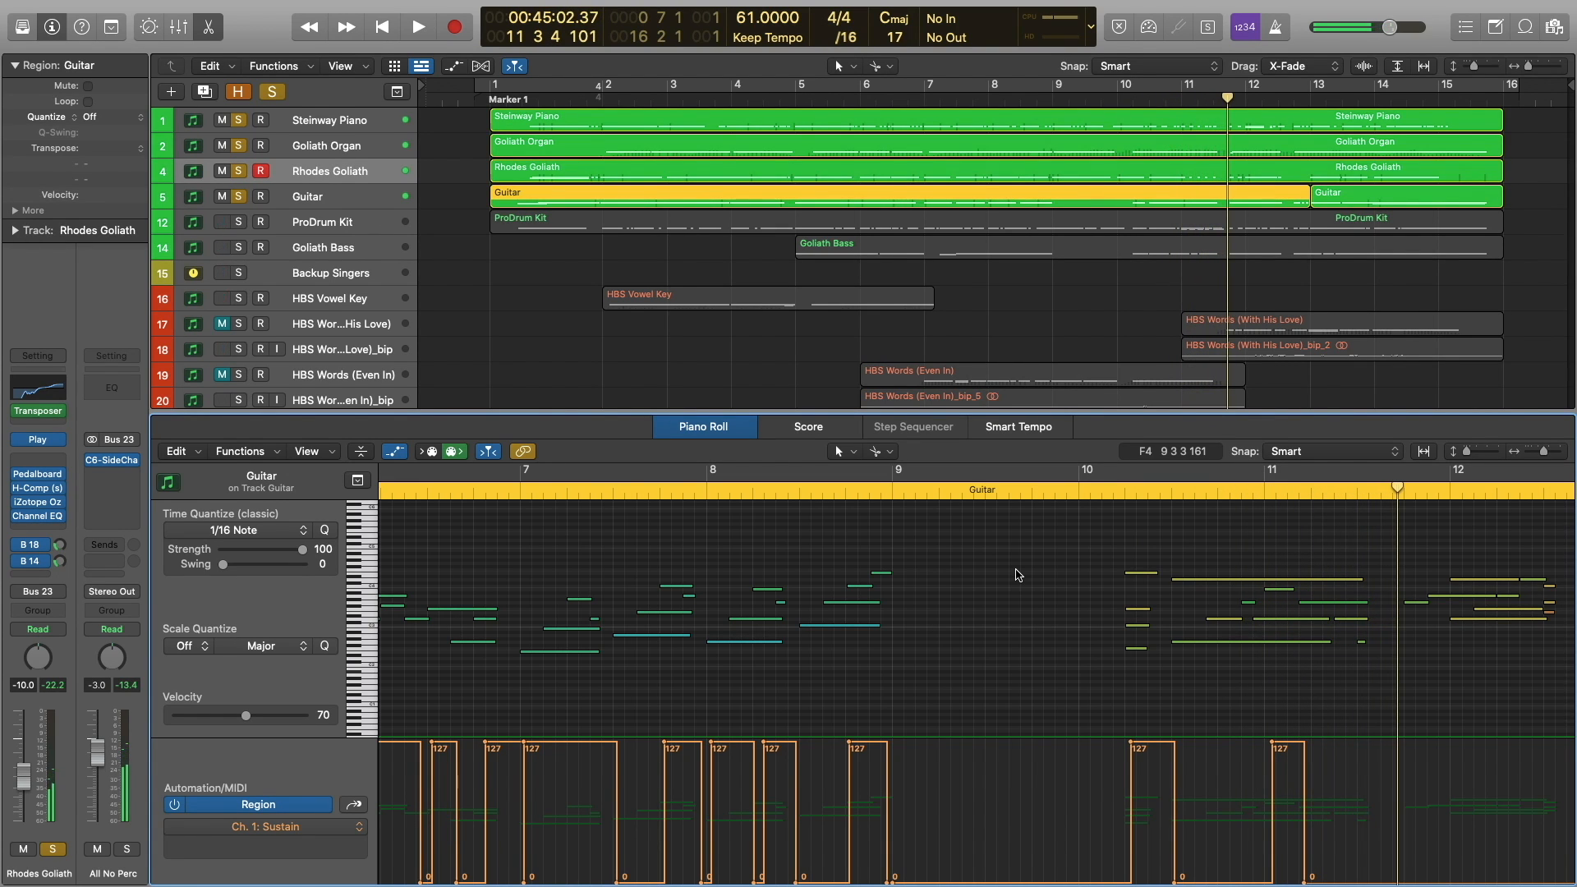
Add ProDrum Kit to the solo, show its notes and play the soloed tracks from 8 4 4 1.
{"action": "left_click", "coordinate": [303, 222]}
{"action": "left_click", "coordinate": [239, 223]}
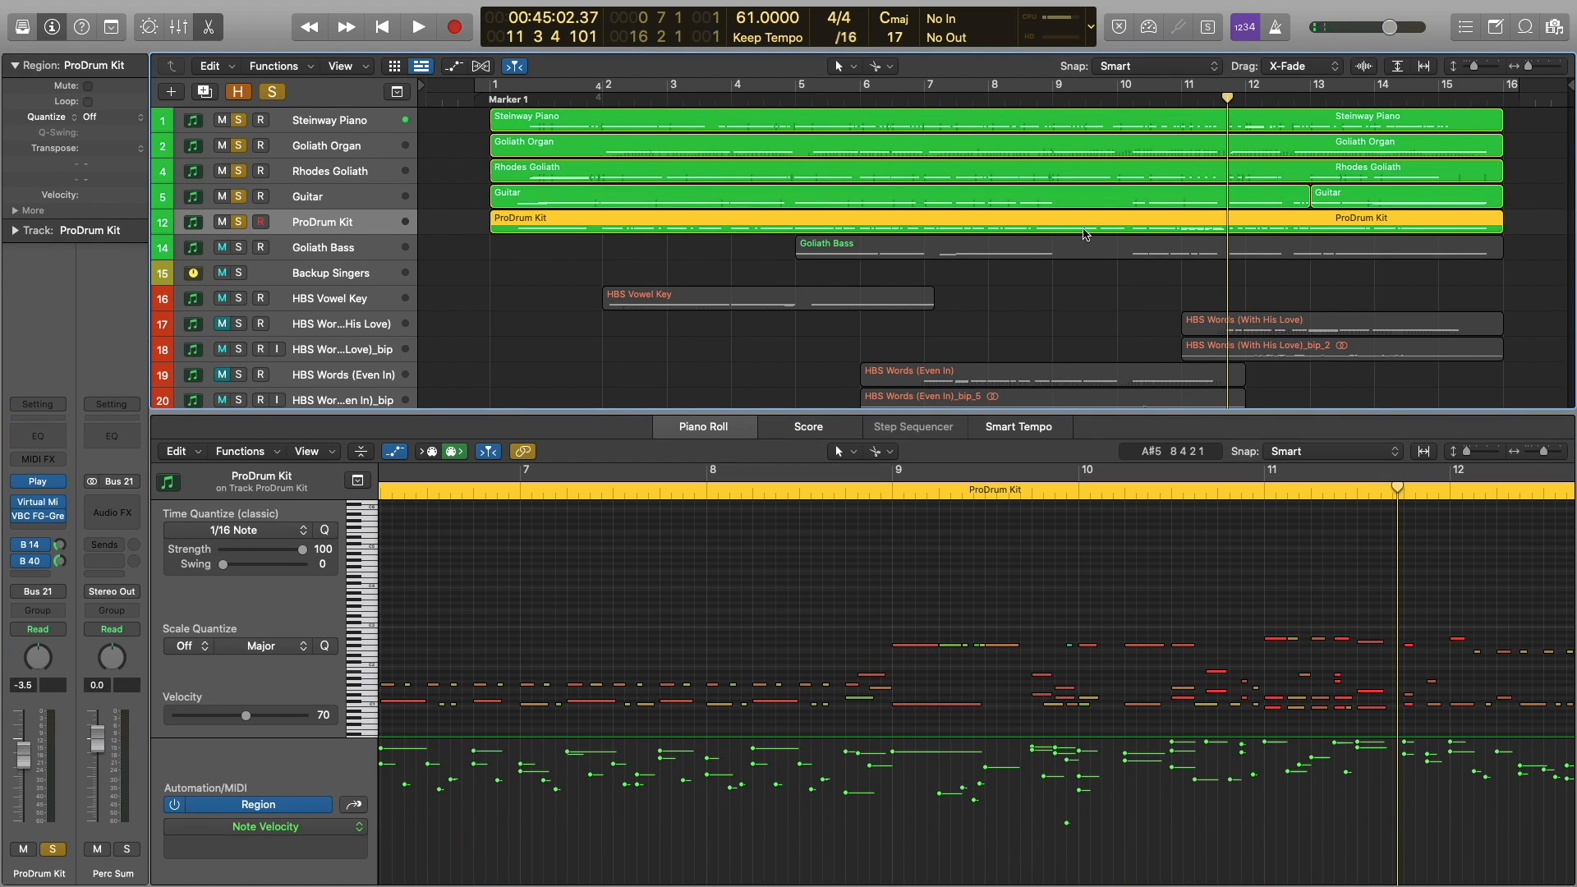
{"action": "scroll", "coordinate": [883, 575], "scroll_direction": "down", "scroll_amount": 1}
{"action": "left_click", "coordinate": [880, 491]}
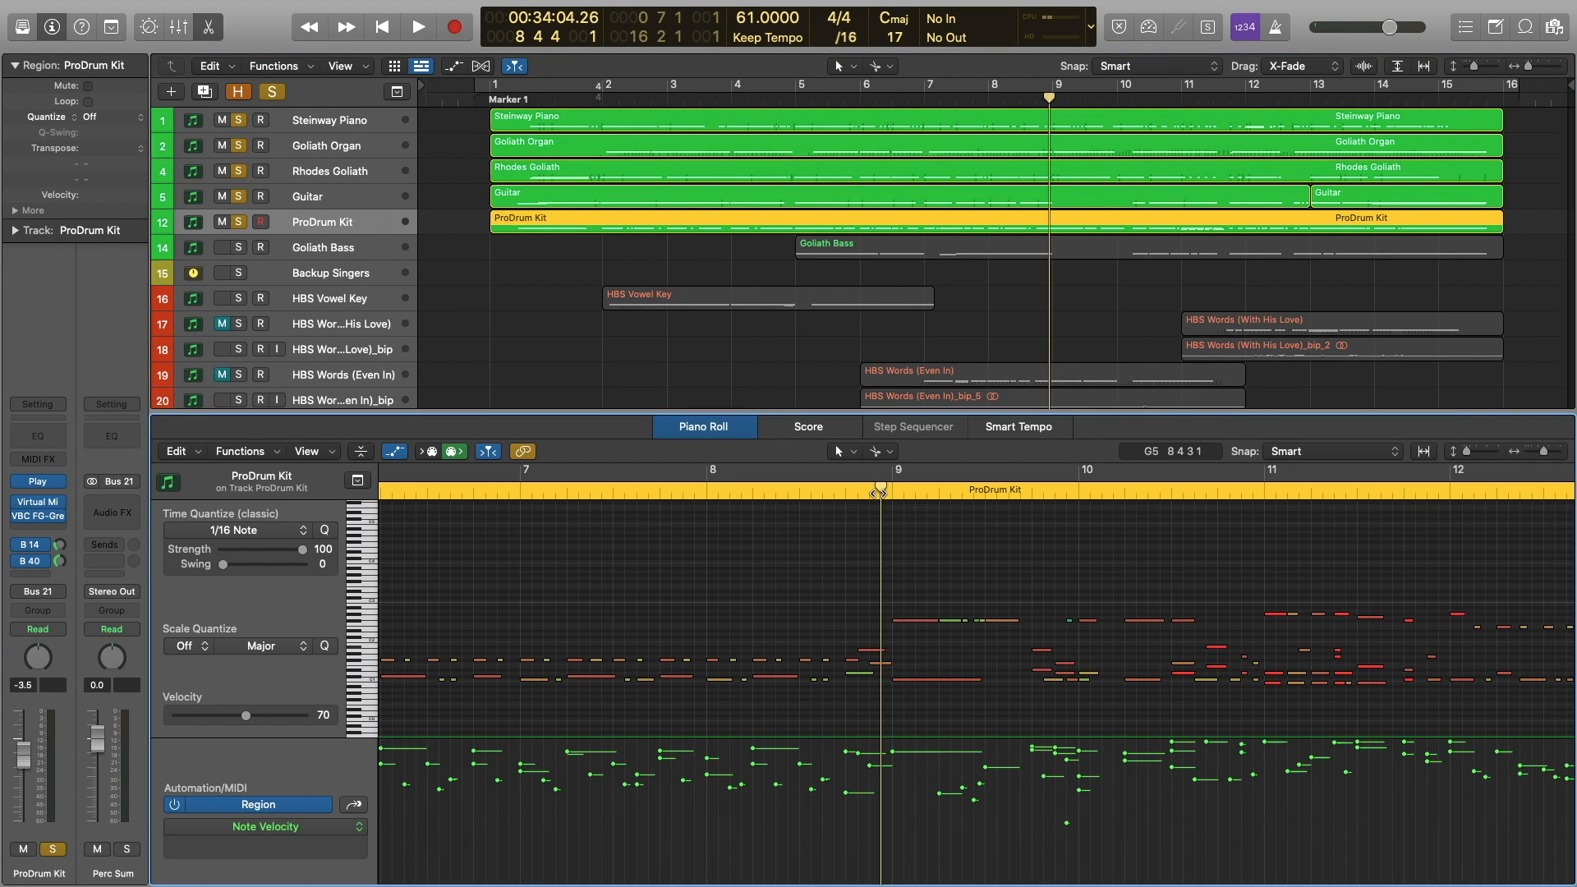
{"action": "key", "text": "space"}
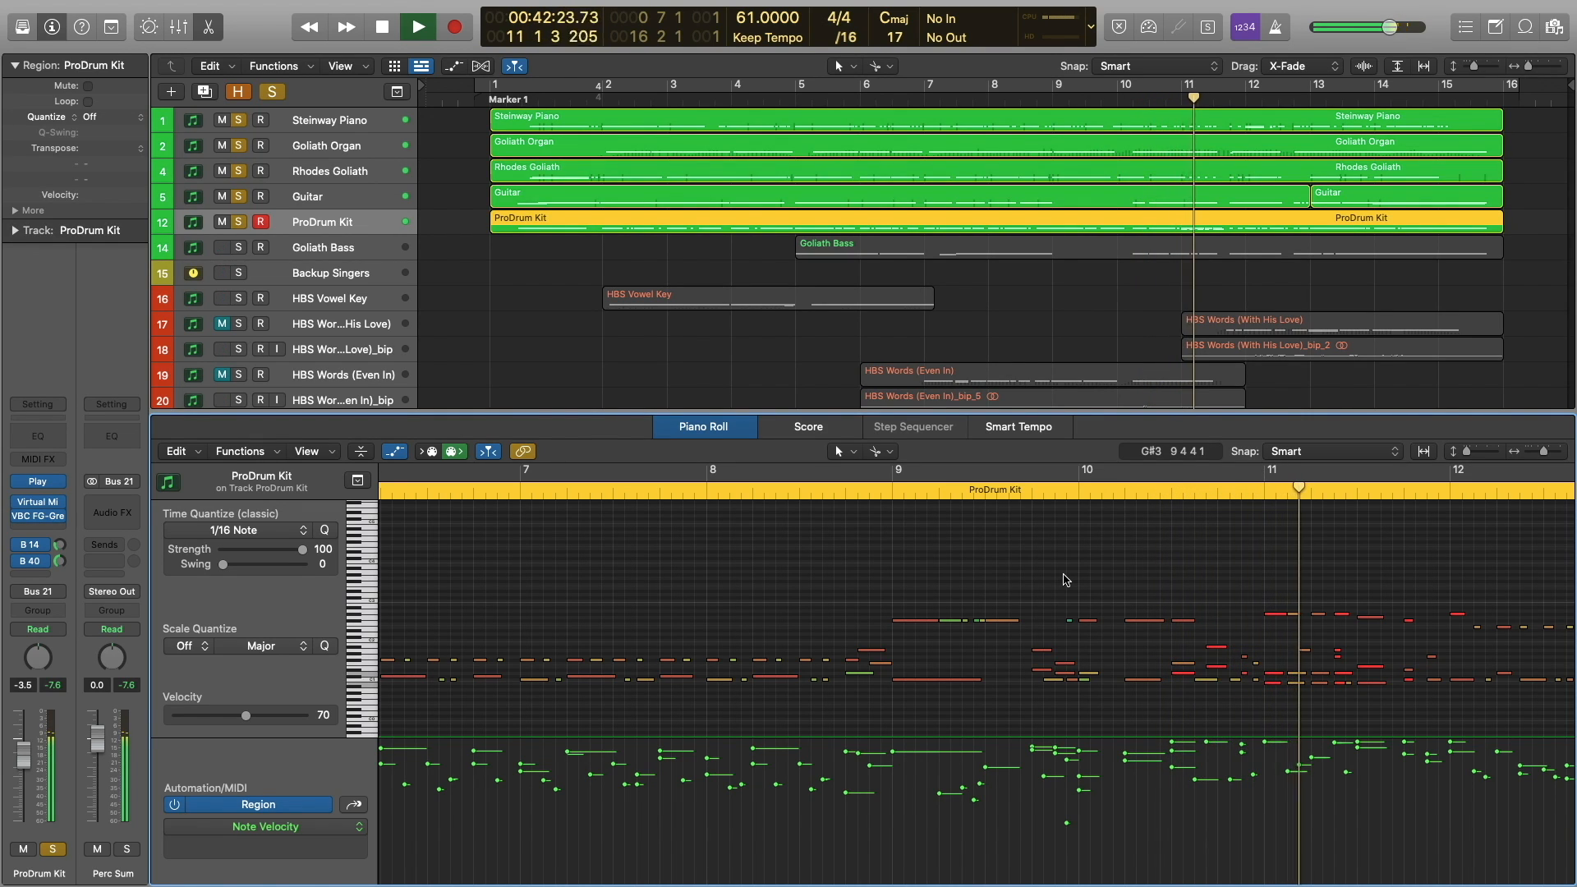
{"action": "key", "text": "space"}
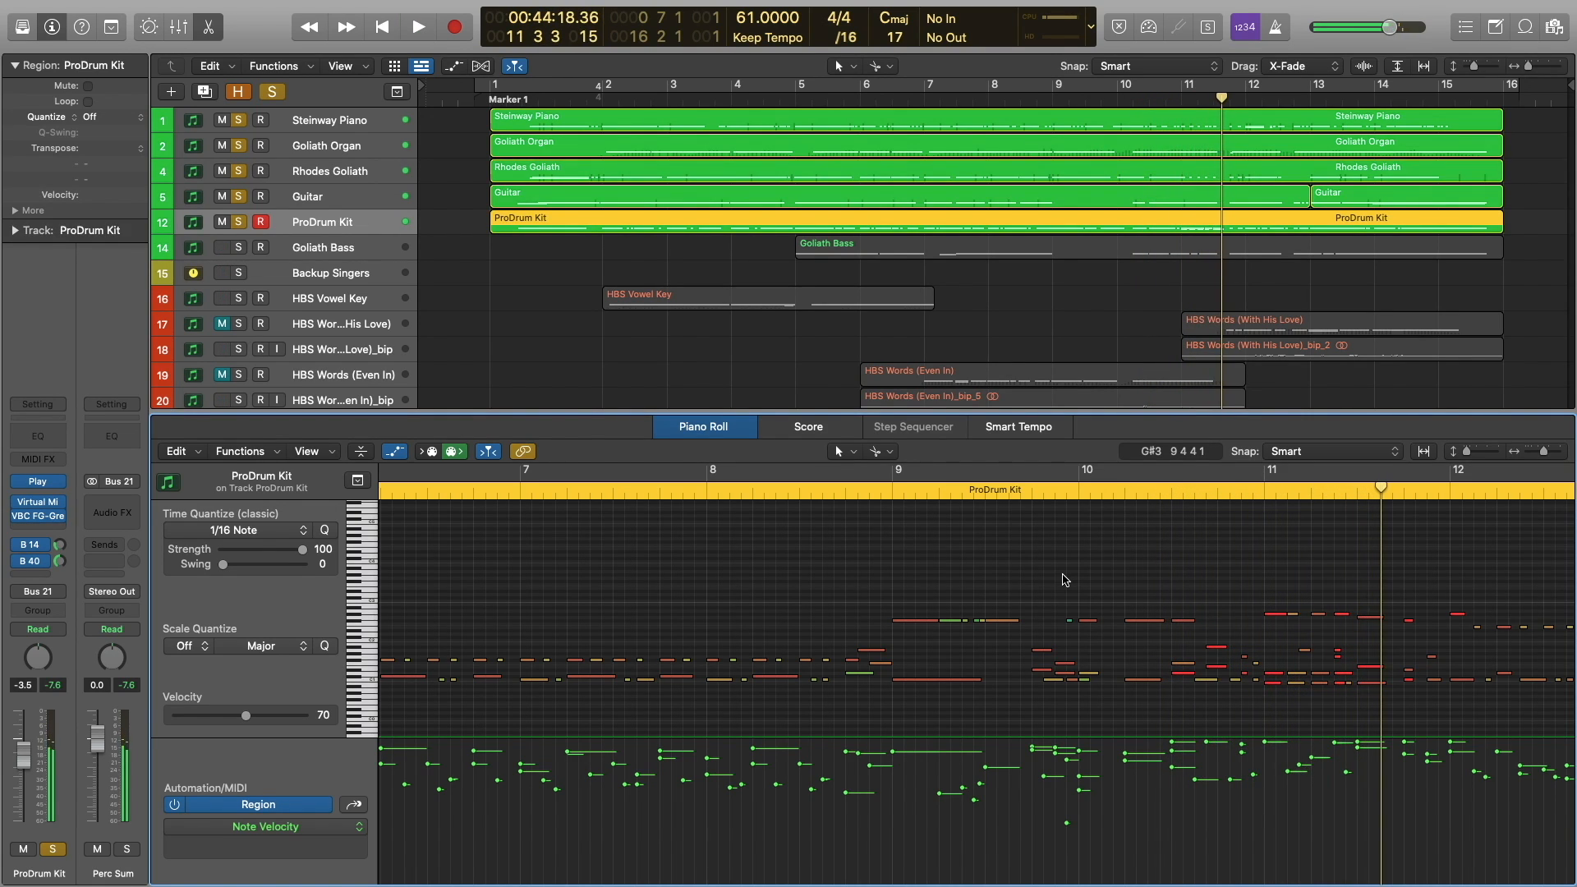
Add Goliath Bass to the solo, show its notes and play the full rhythm section from 8 4 4 1.
{"action": "left_click", "coordinate": [240, 249]}
{"action": "left_click", "coordinate": [1131, 252]}
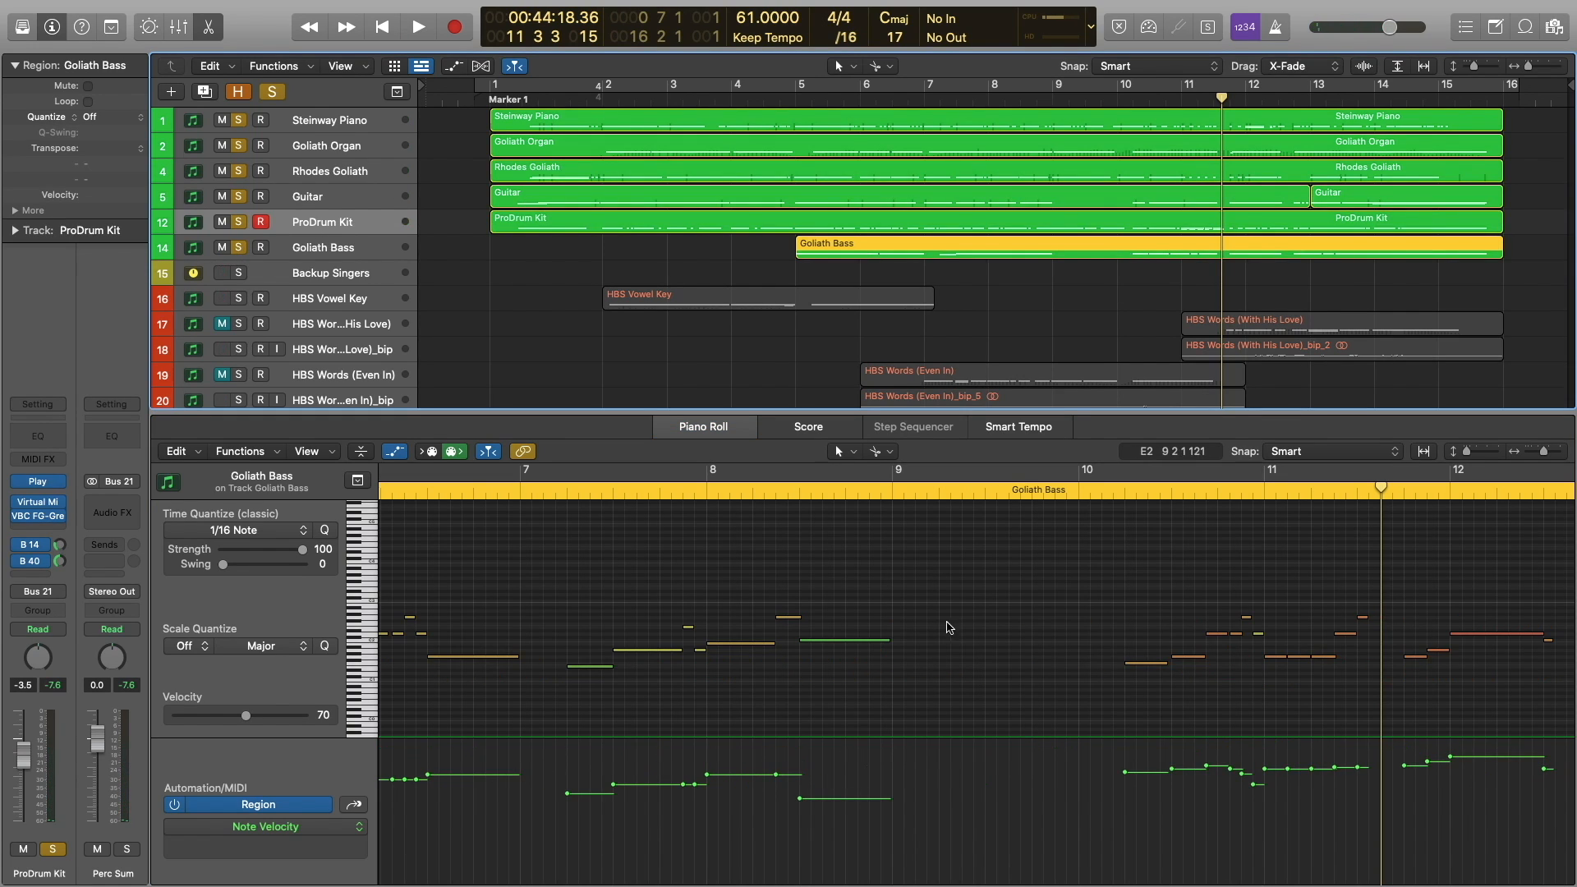
{"action": "left_click", "coordinate": [884, 493]}
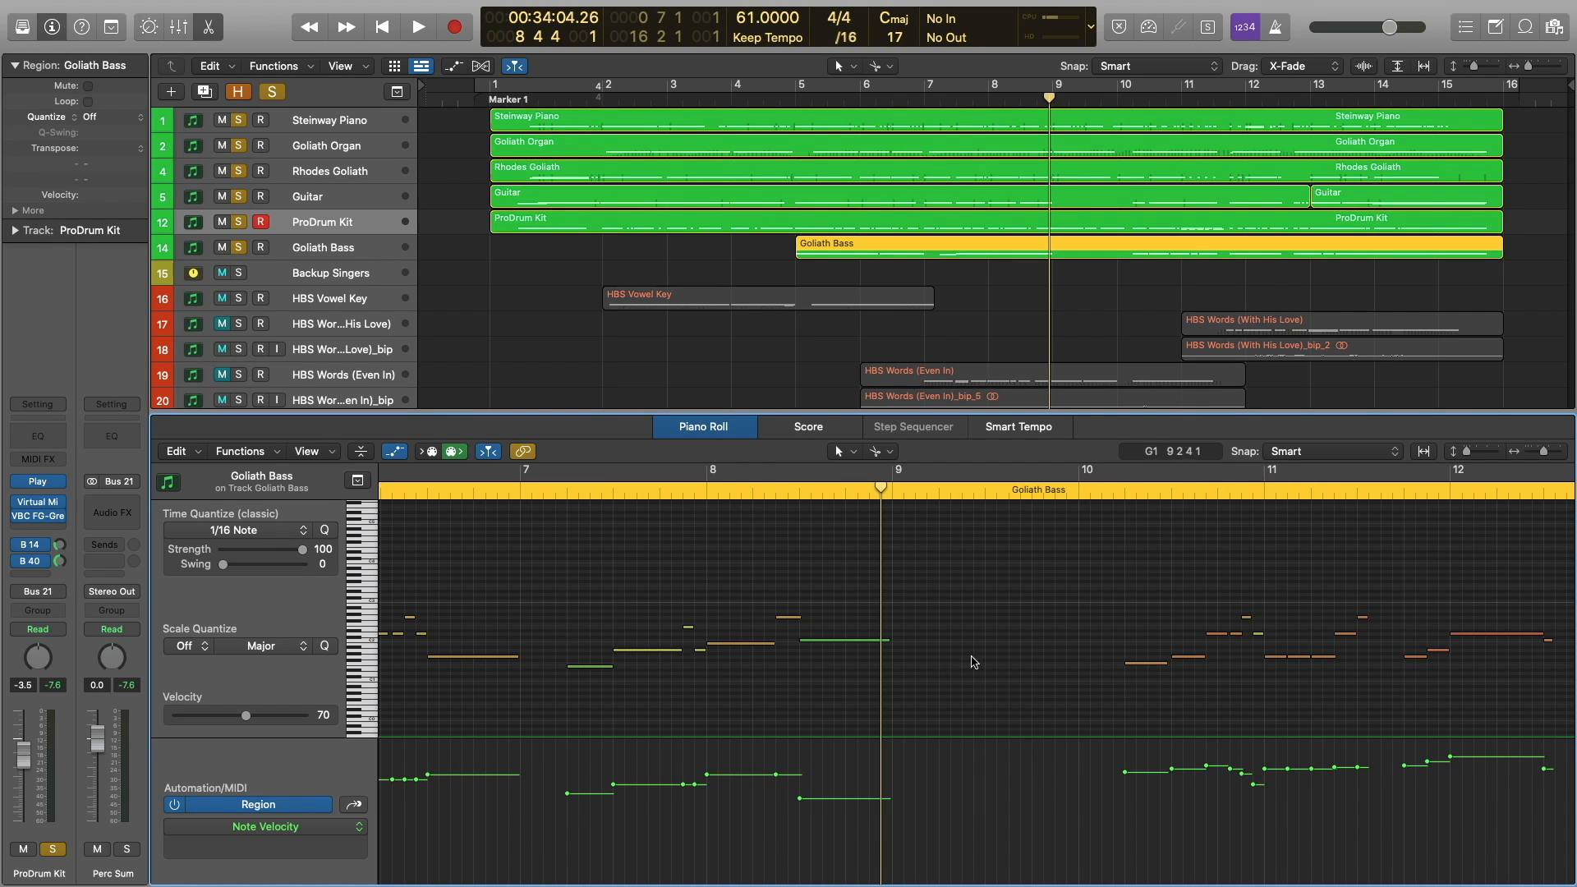
{"action": "key", "text": "space"}
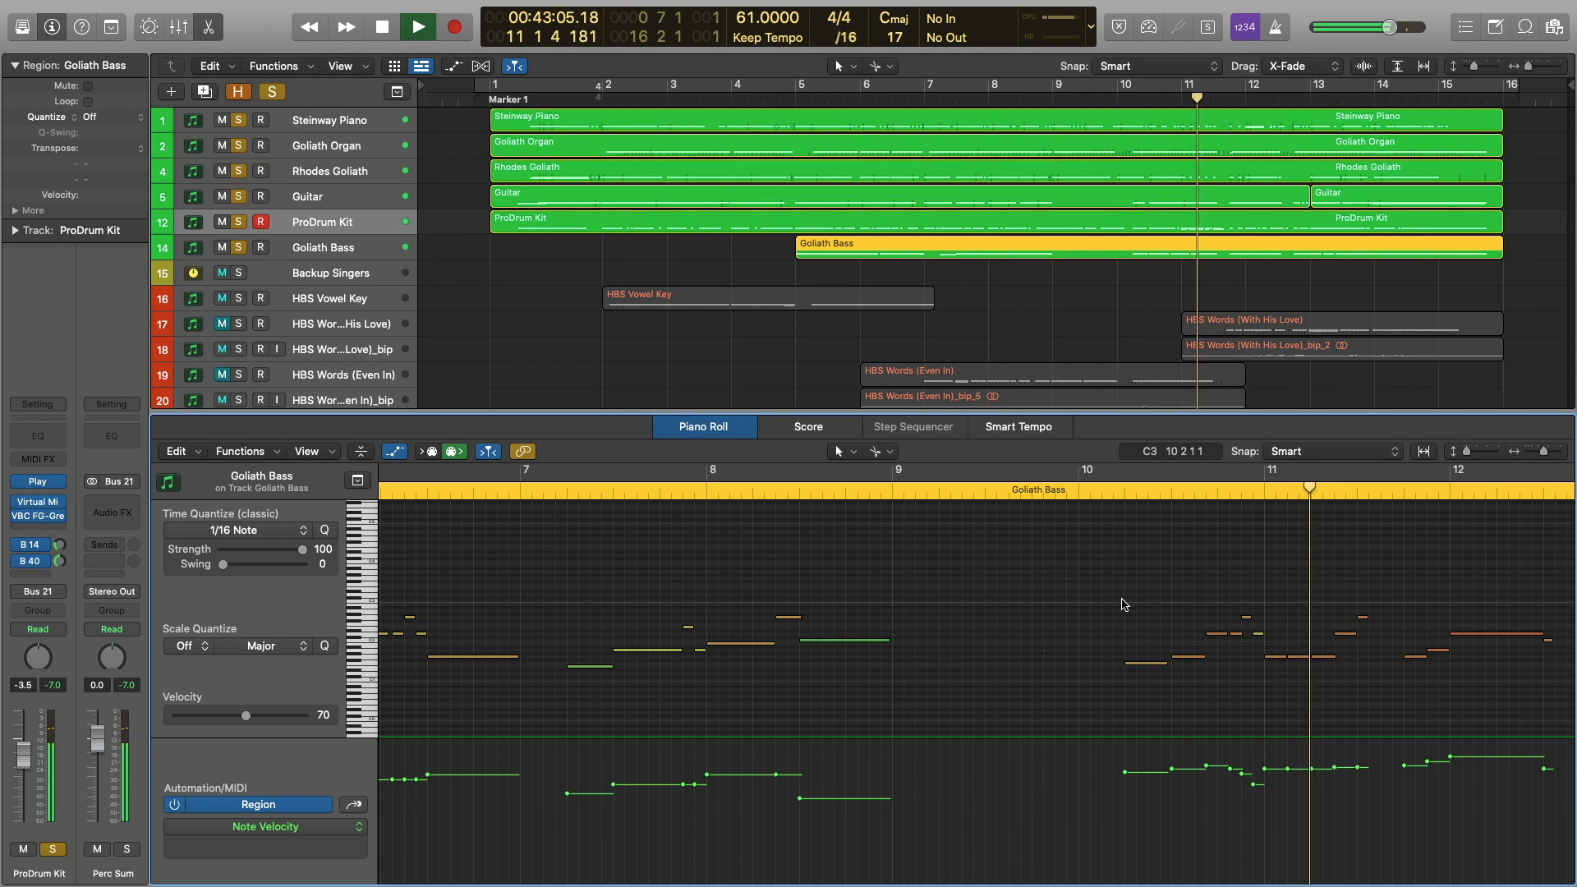
{"action": "key", "text": "space"}
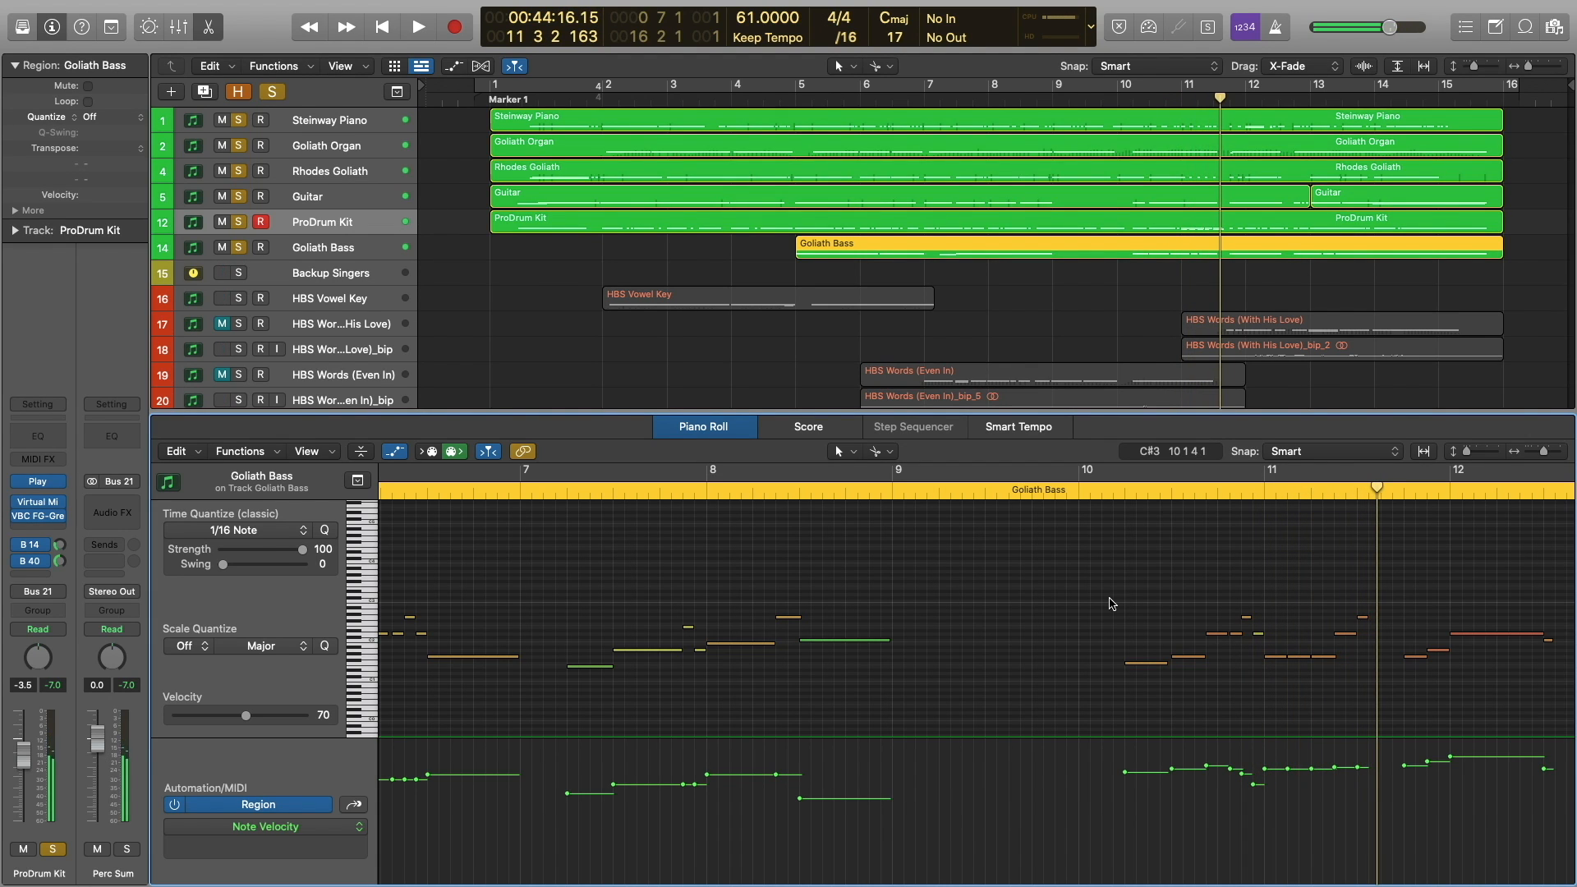
Add the Backup Singers stack to the solo, show the HBS Words (Even In) notes and play them with the rhythm section.
{"action": "scroll", "coordinate": [750, 243], "scroll_direction": "down", "scroll_amount": 4}
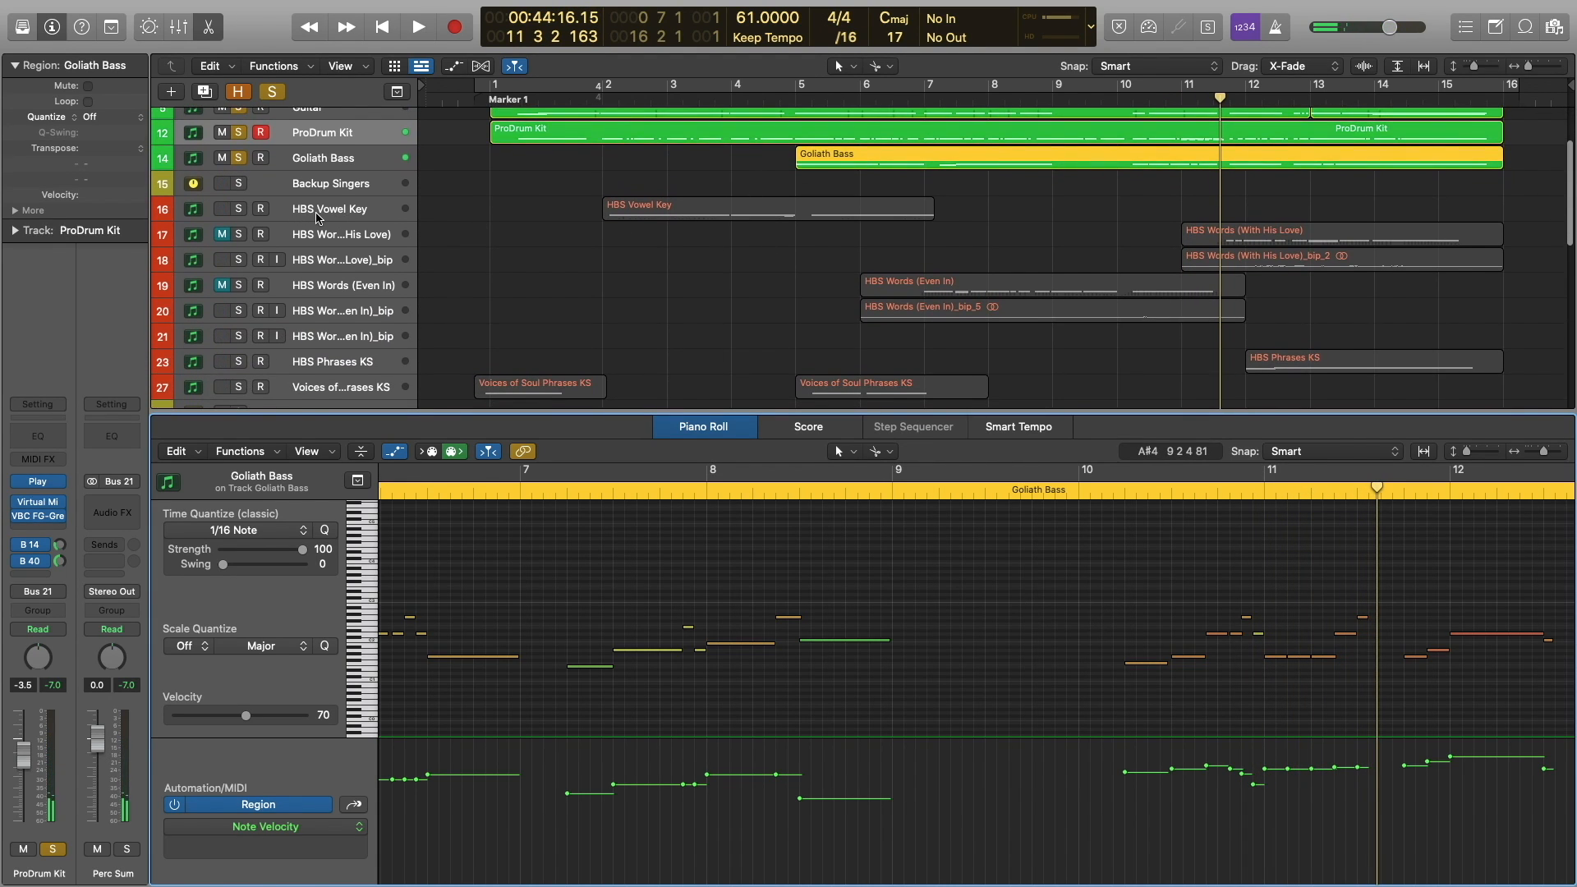
{"action": "left_click", "coordinate": [319, 210]}
{"action": "left_click", "coordinate": [239, 186]}
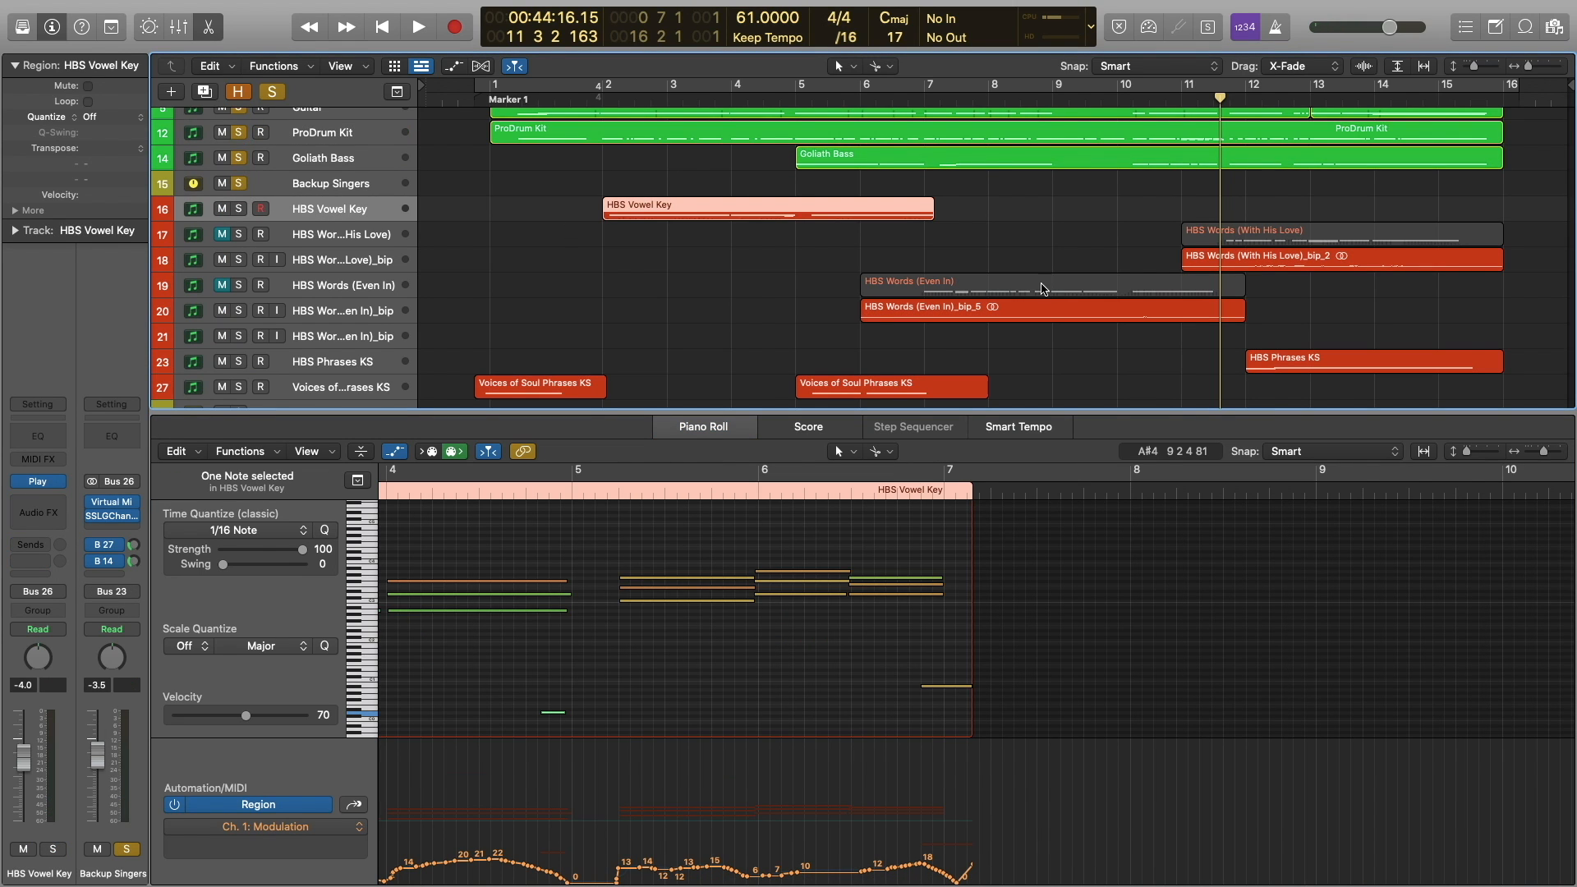
{"action": "left_click", "coordinate": [1022, 245]}
{"action": "left_click", "coordinate": [1073, 292]}
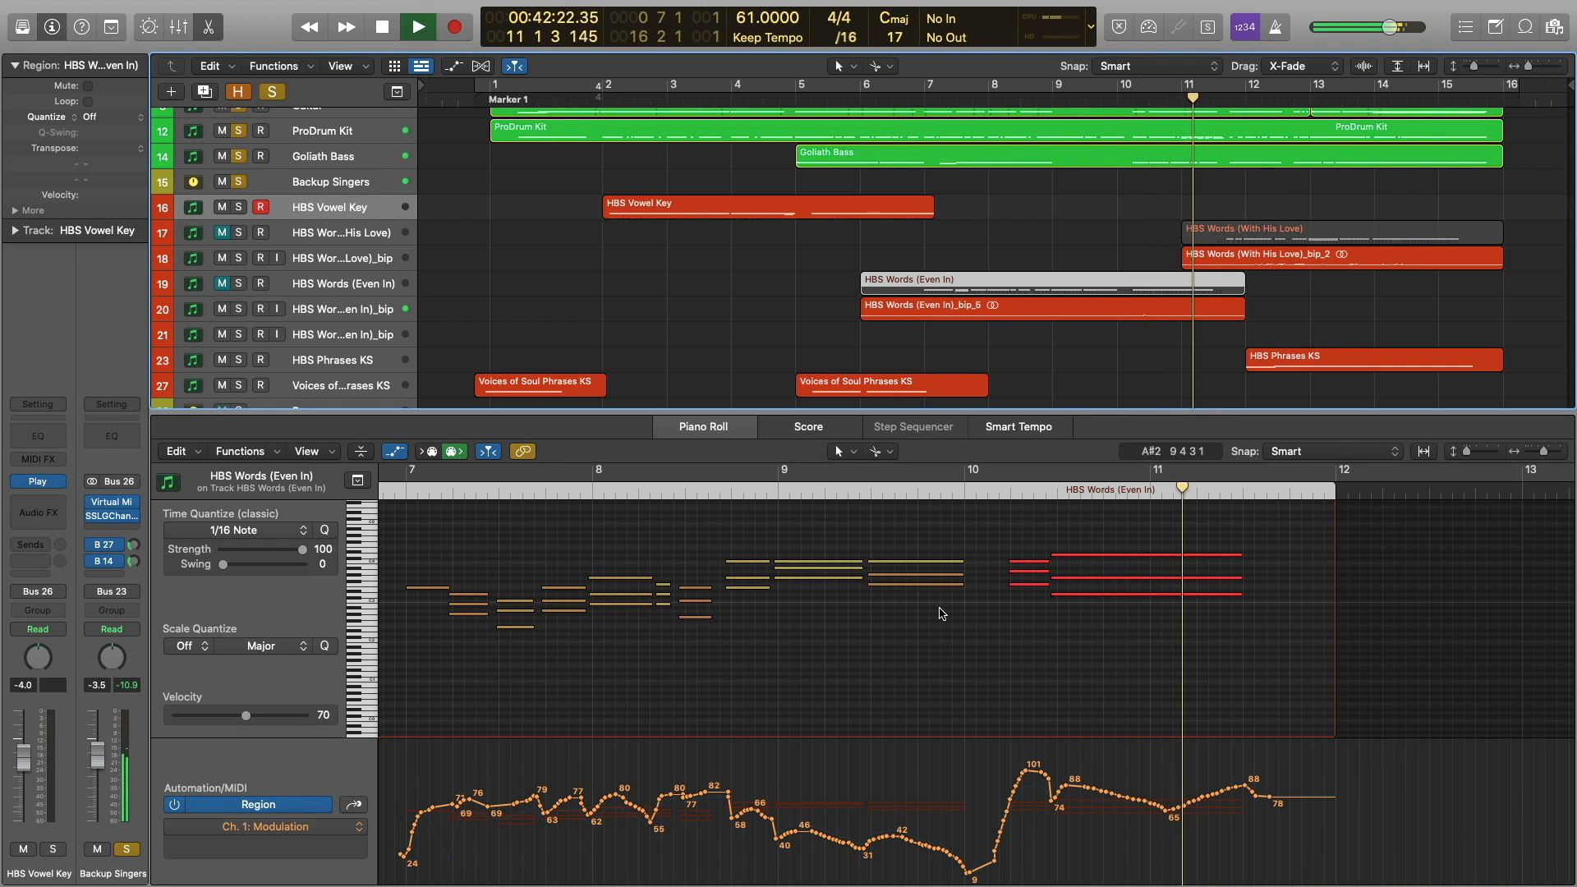
{"action": "key", "text": "space"}
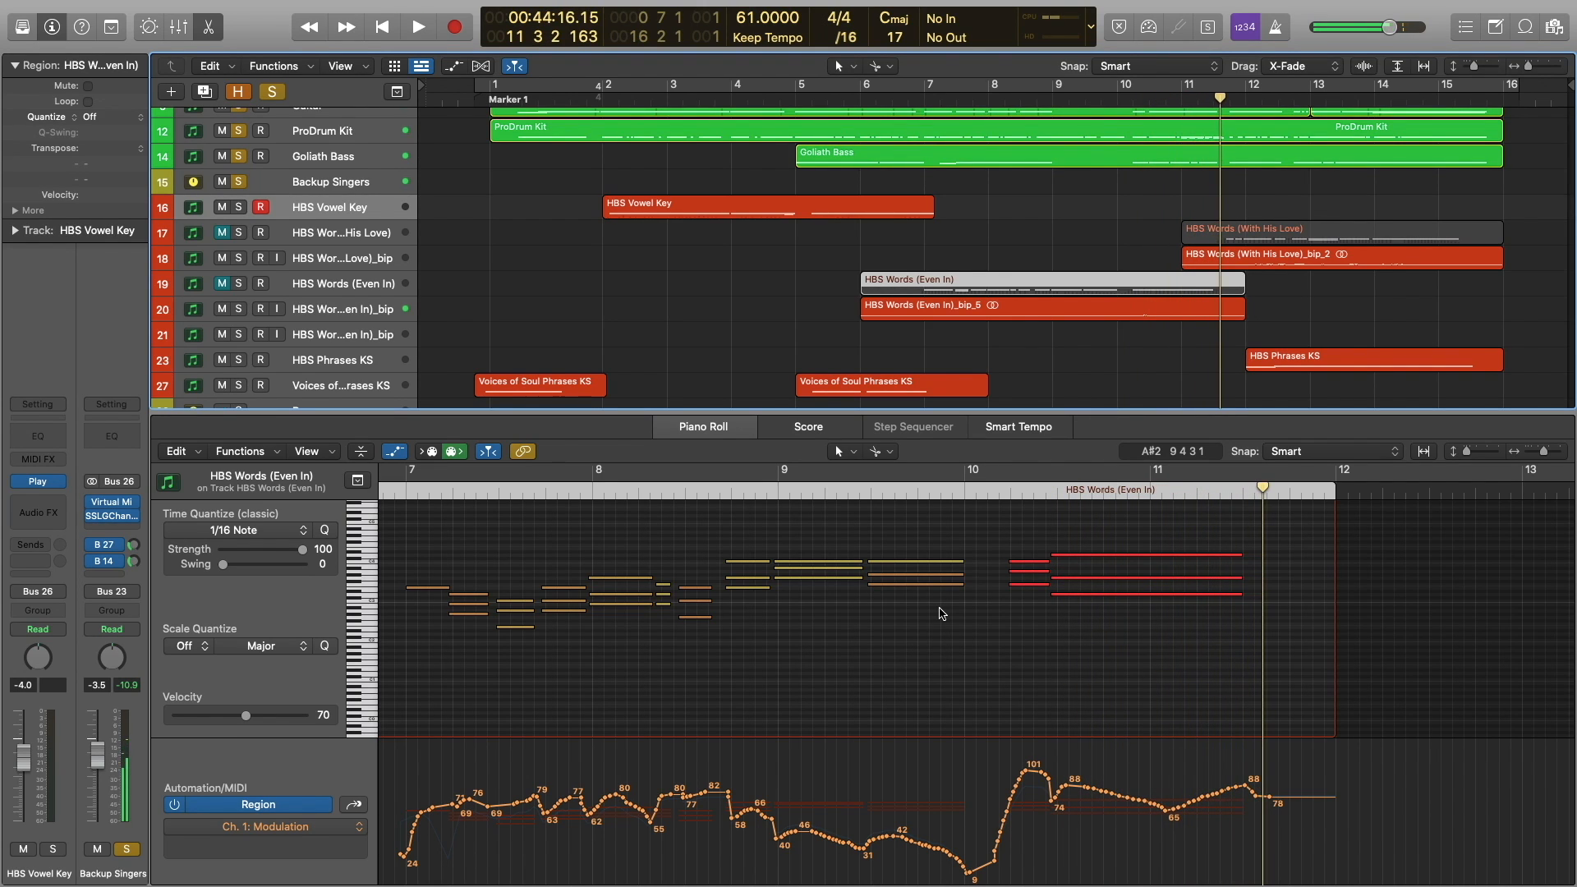
Open the Play instrument of HBS Words (Even In), switch it to WordBuilder and move its window clear of the screen edge.
{"action": "left_click", "coordinate": [344, 280]}
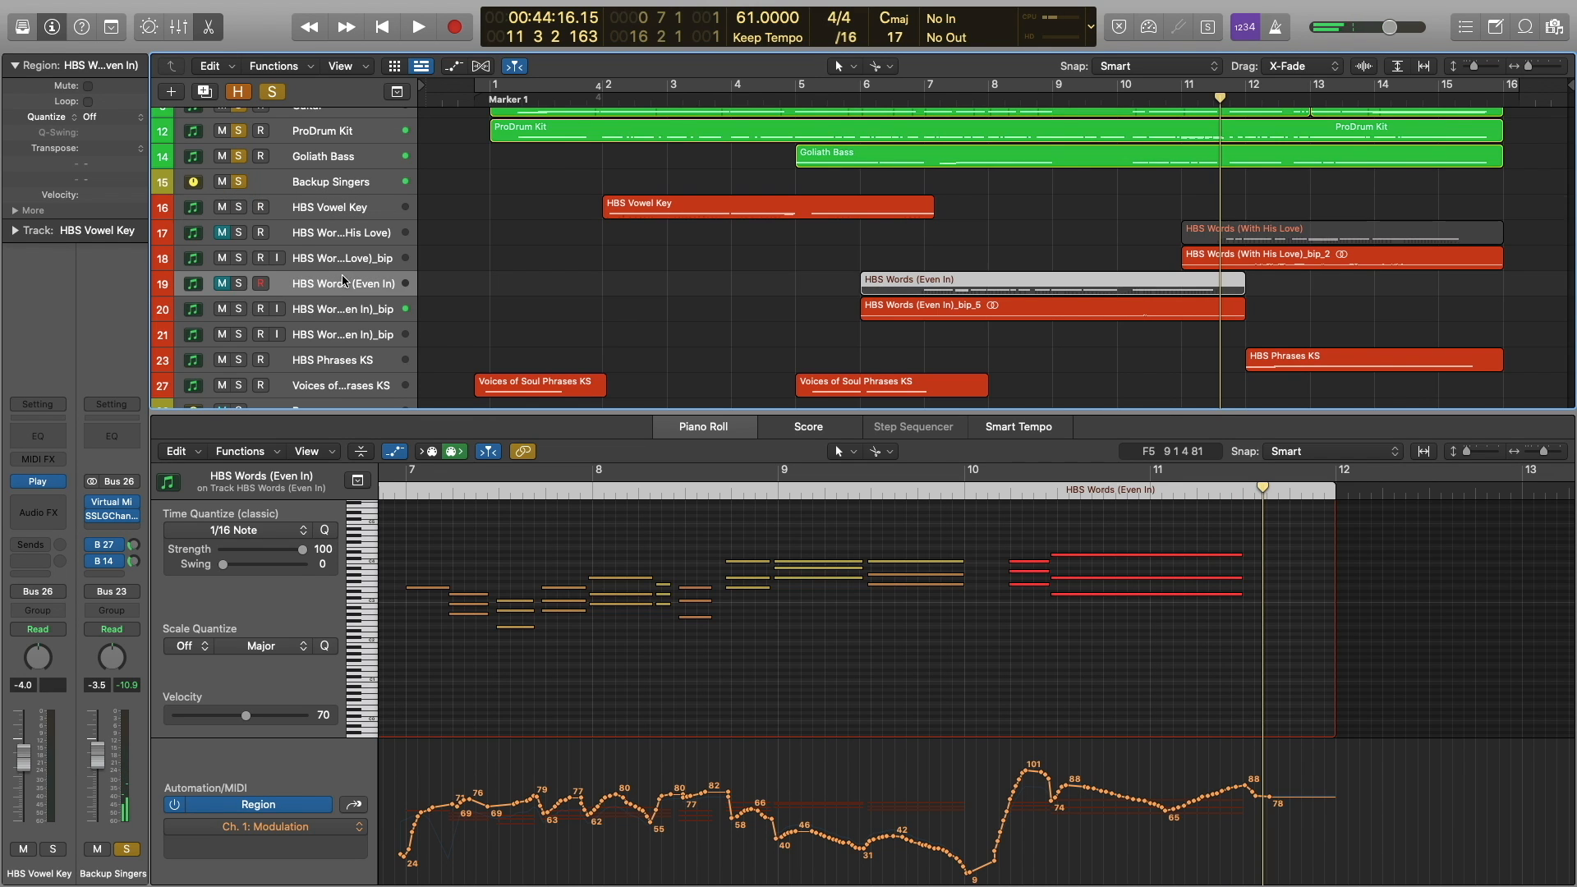
{"action": "left_click", "coordinate": [33, 481]}
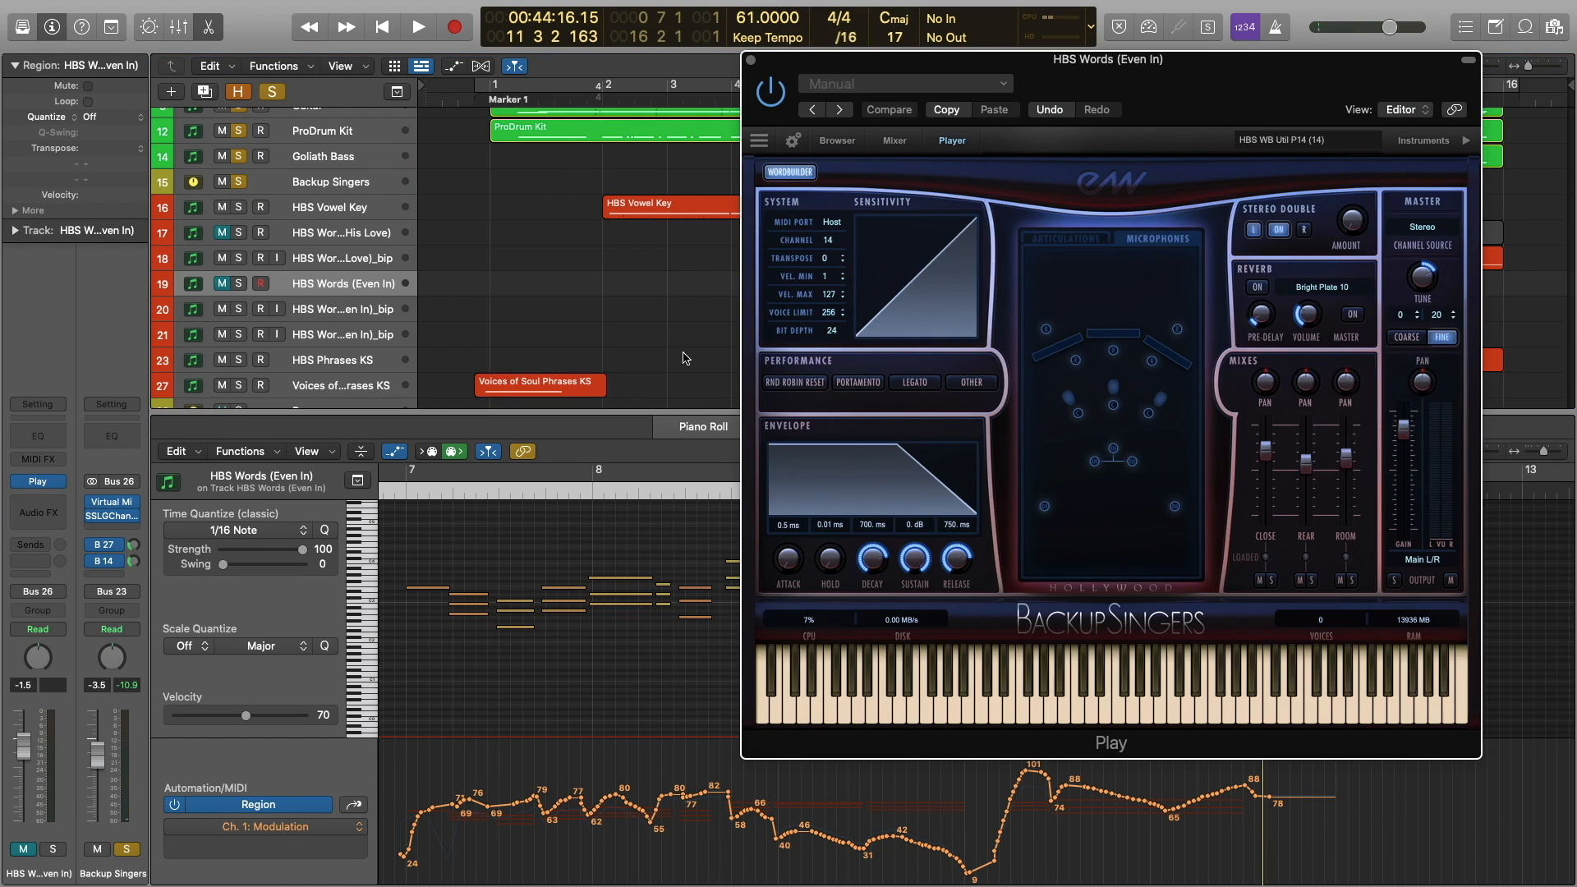
{"action": "left_click", "coordinate": [799, 173]}
{"action": "left_click_drag", "start_coordinate": [1169, 62], "coordinate": [1066, 98]}
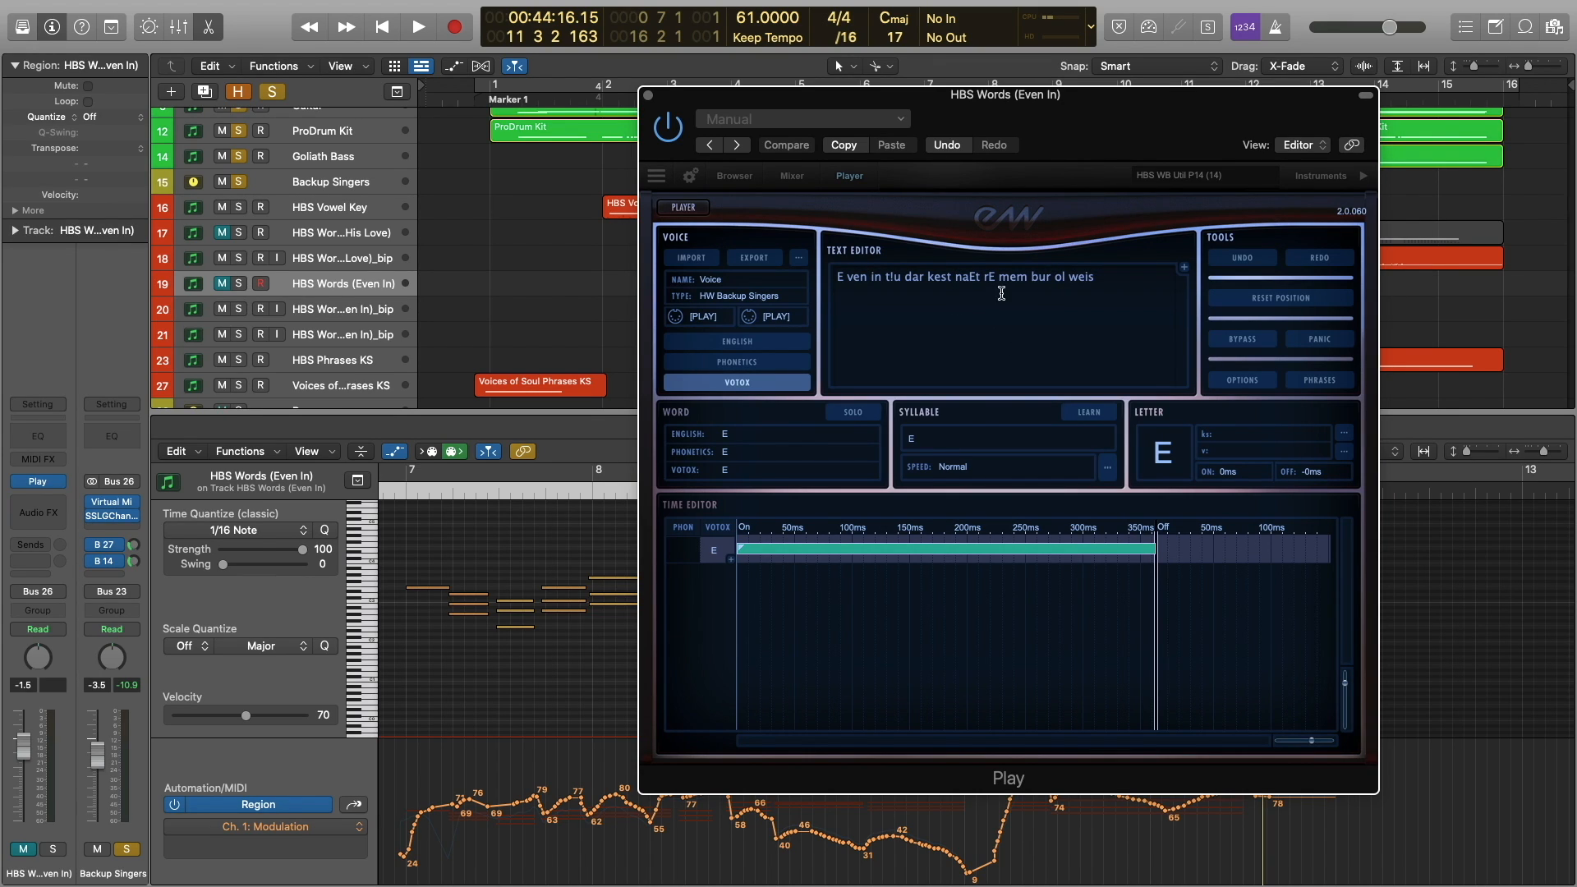
Examine the letter timing of the syllables mem, bur, weis and naEt in the WordBuilder time editor, and close the instrument.
{"action": "left_click", "coordinate": [1017, 278]}
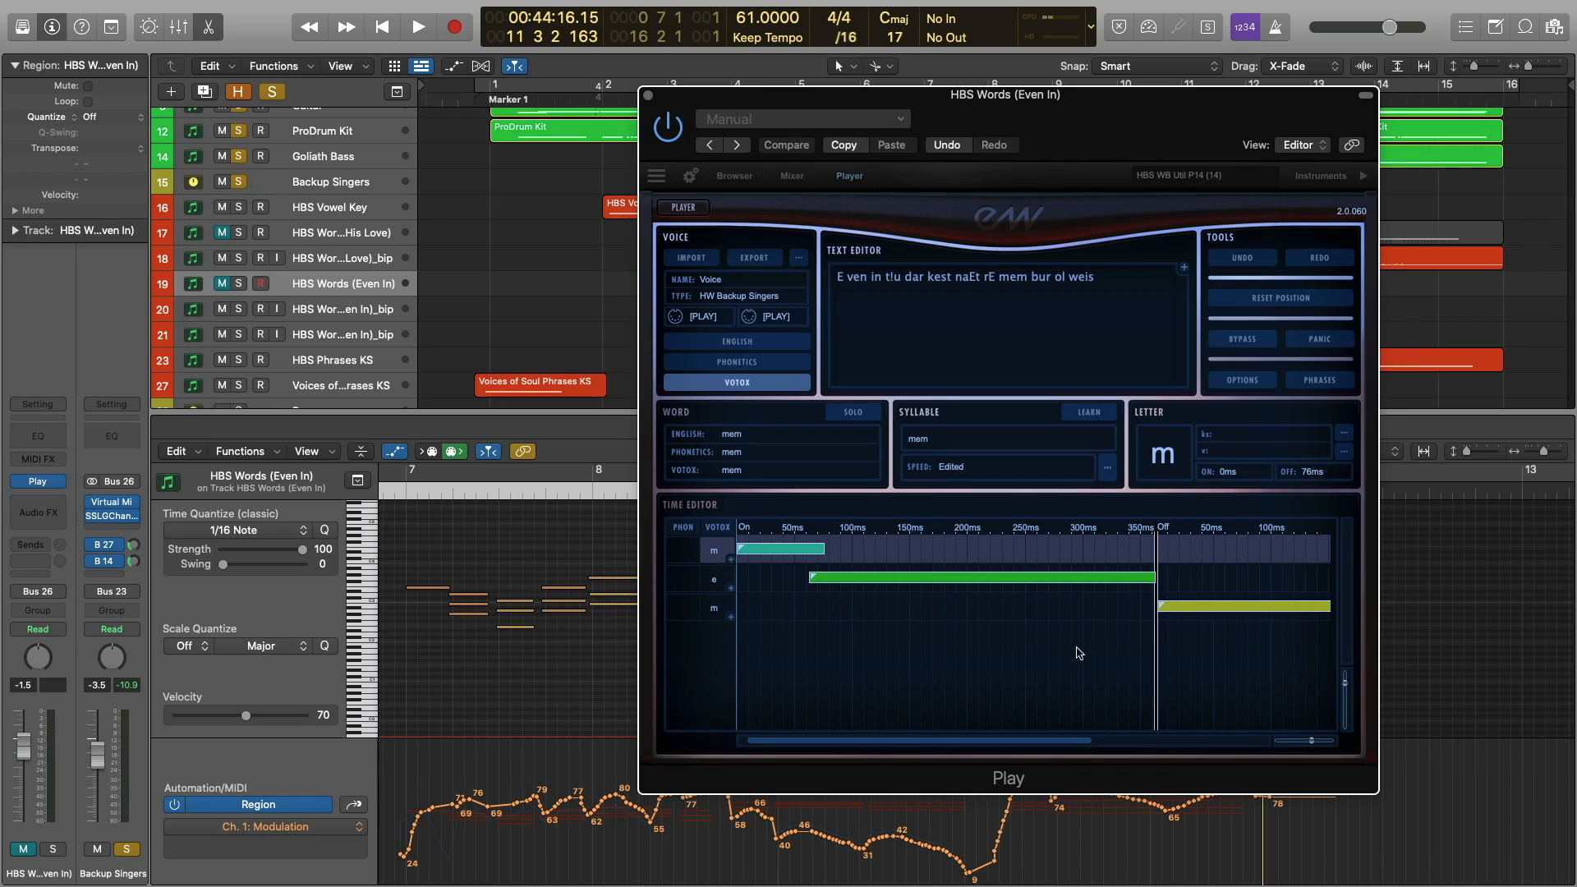
{"action": "left_click_drag", "start_coordinate": [973, 743], "coordinate": [1048, 741]}
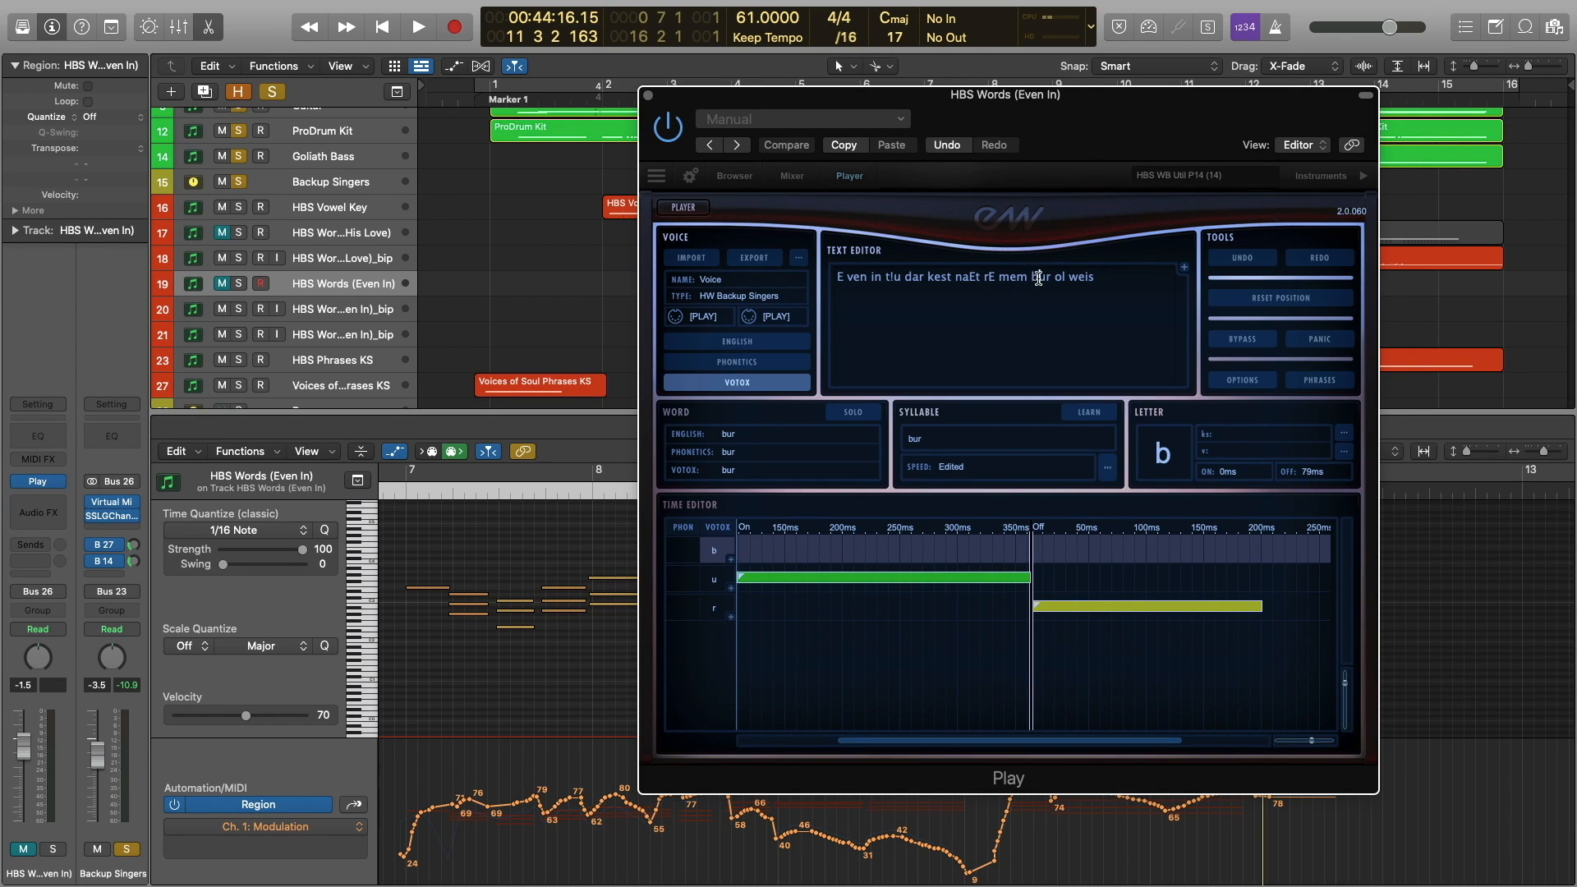
{"action": "left_click", "coordinate": [1080, 278]}
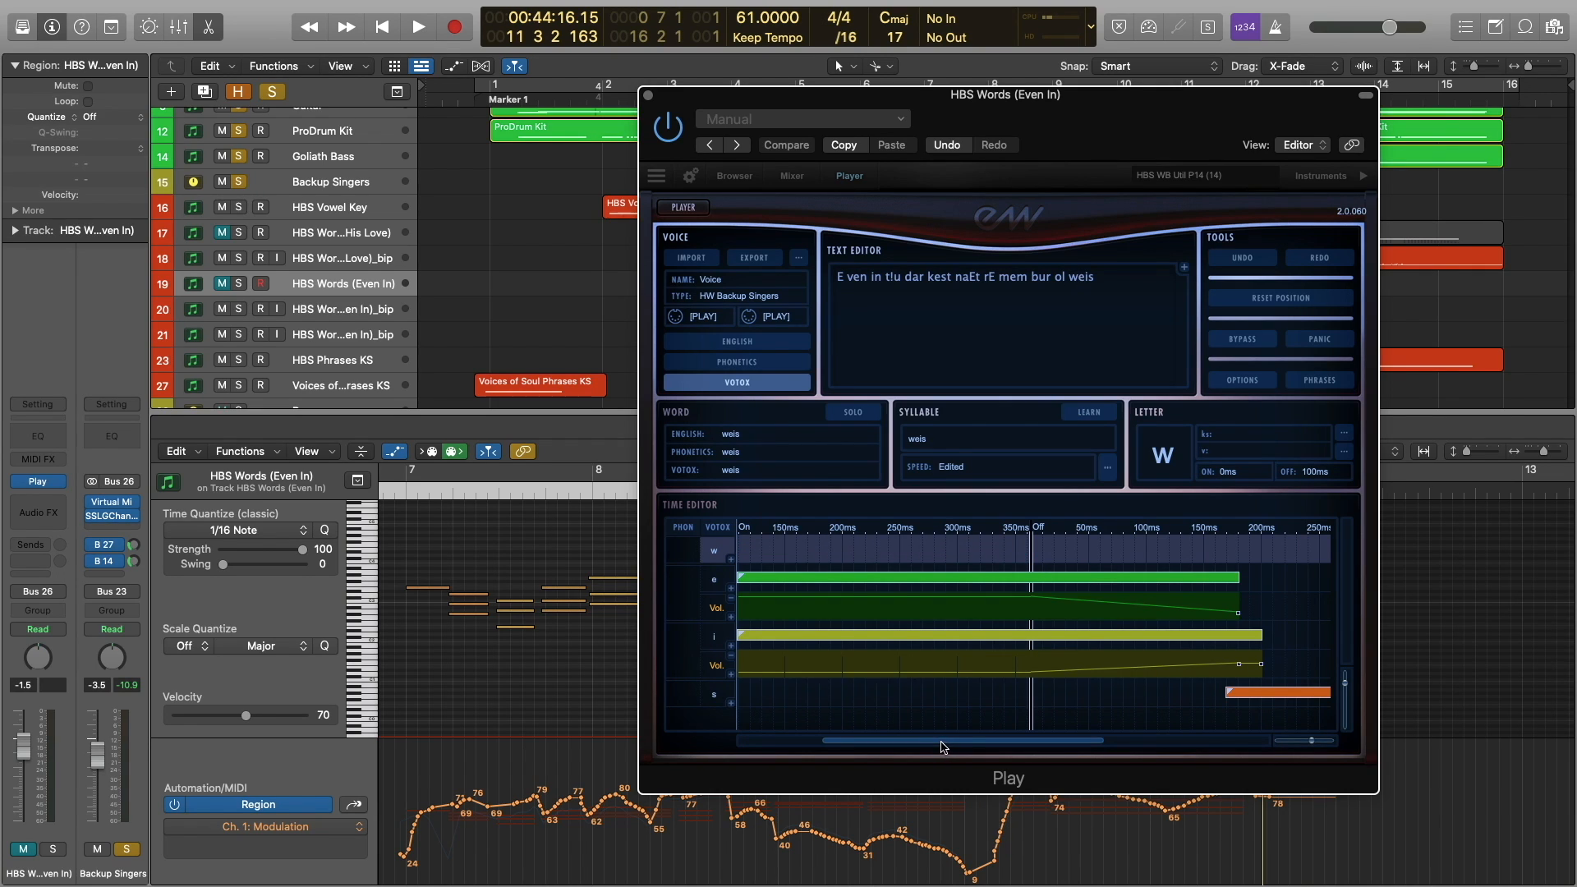
{"action": "left_click_drag", "start_coordinate": [943, 748], "coordinate": [910, 744]}
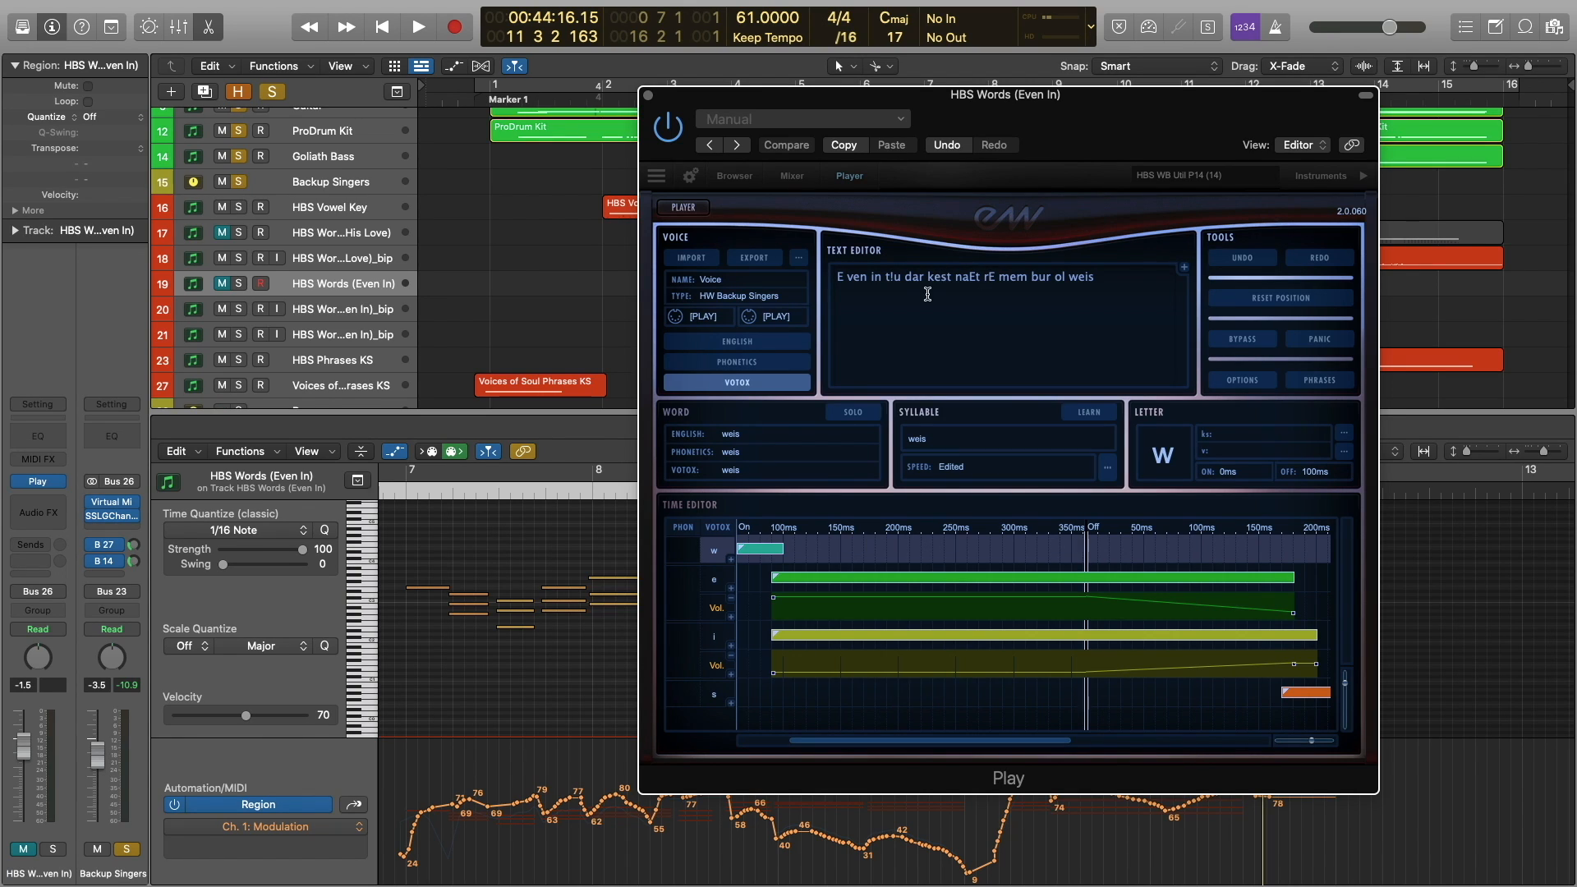
{"action": "left_click", "coordinate": [968, 275]}
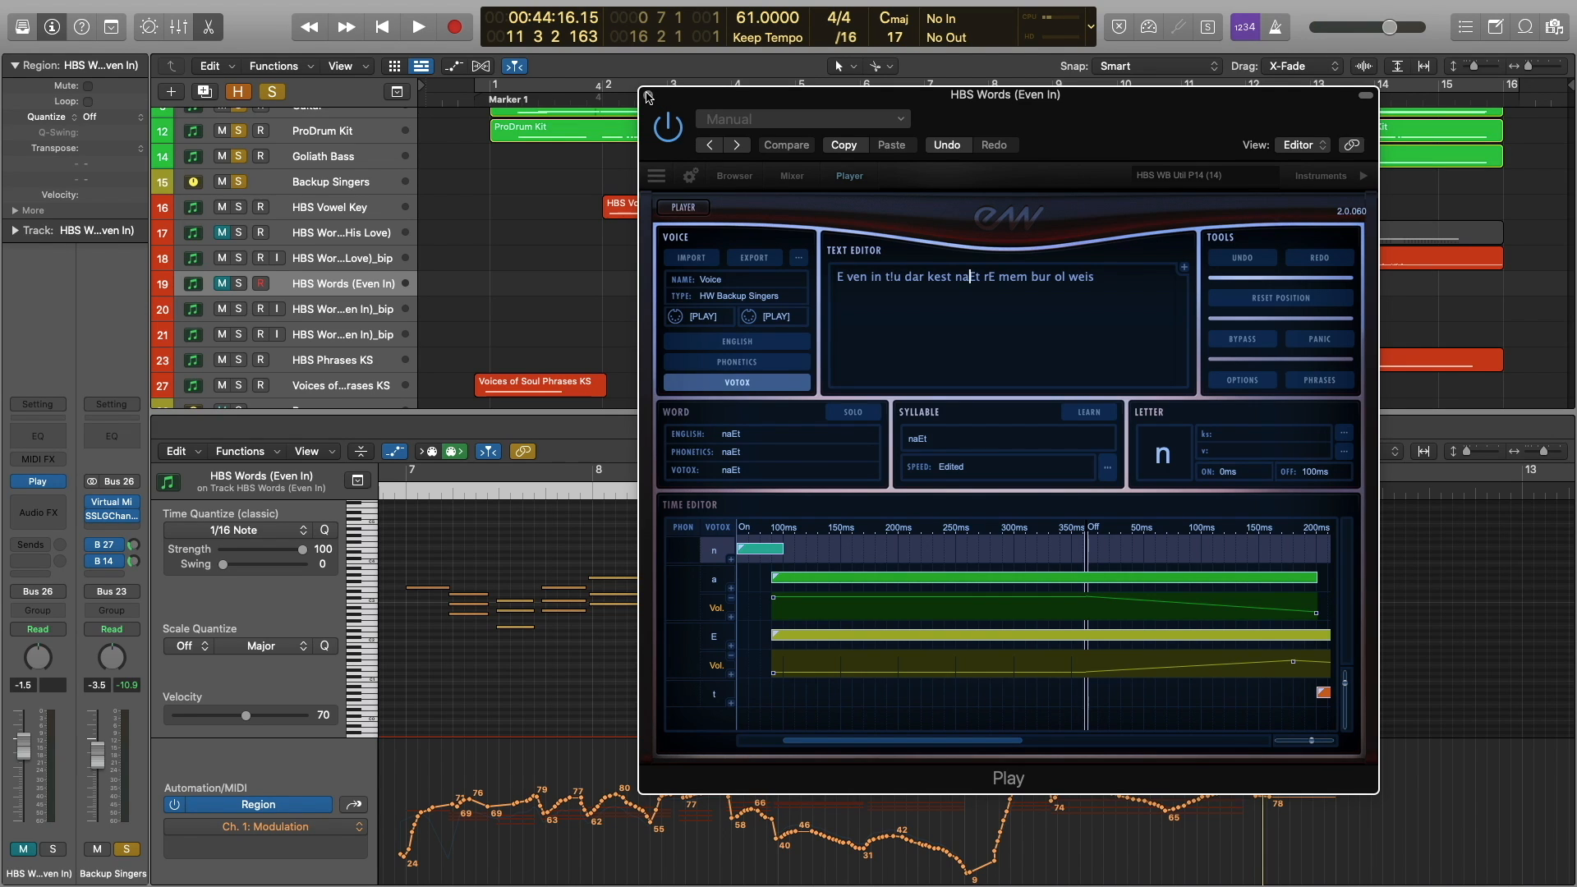
{"action": "left_click", "coordinate": [648, 97]}
Add the Brass stack to the solo, select its six legato and sustain-short regions and play everything from just before bar 9.
{"action": "scroll", "coordinate": [901, 257], "scroll_direction": "down", "scroll_amount": 5}
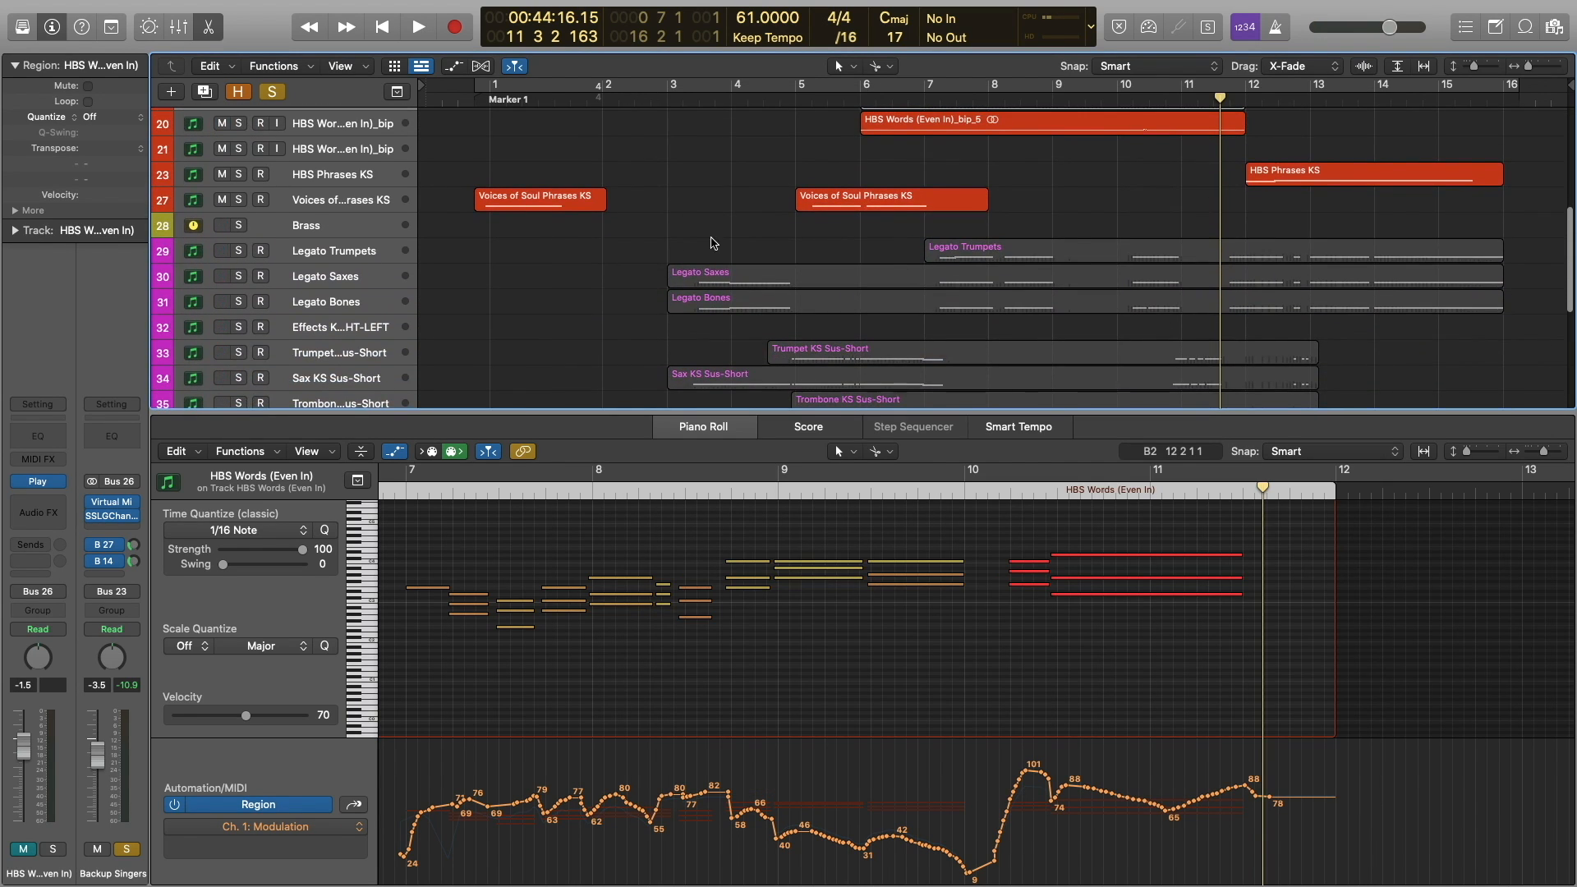
{"action": "left_click", "coordinate": [302, 227]}
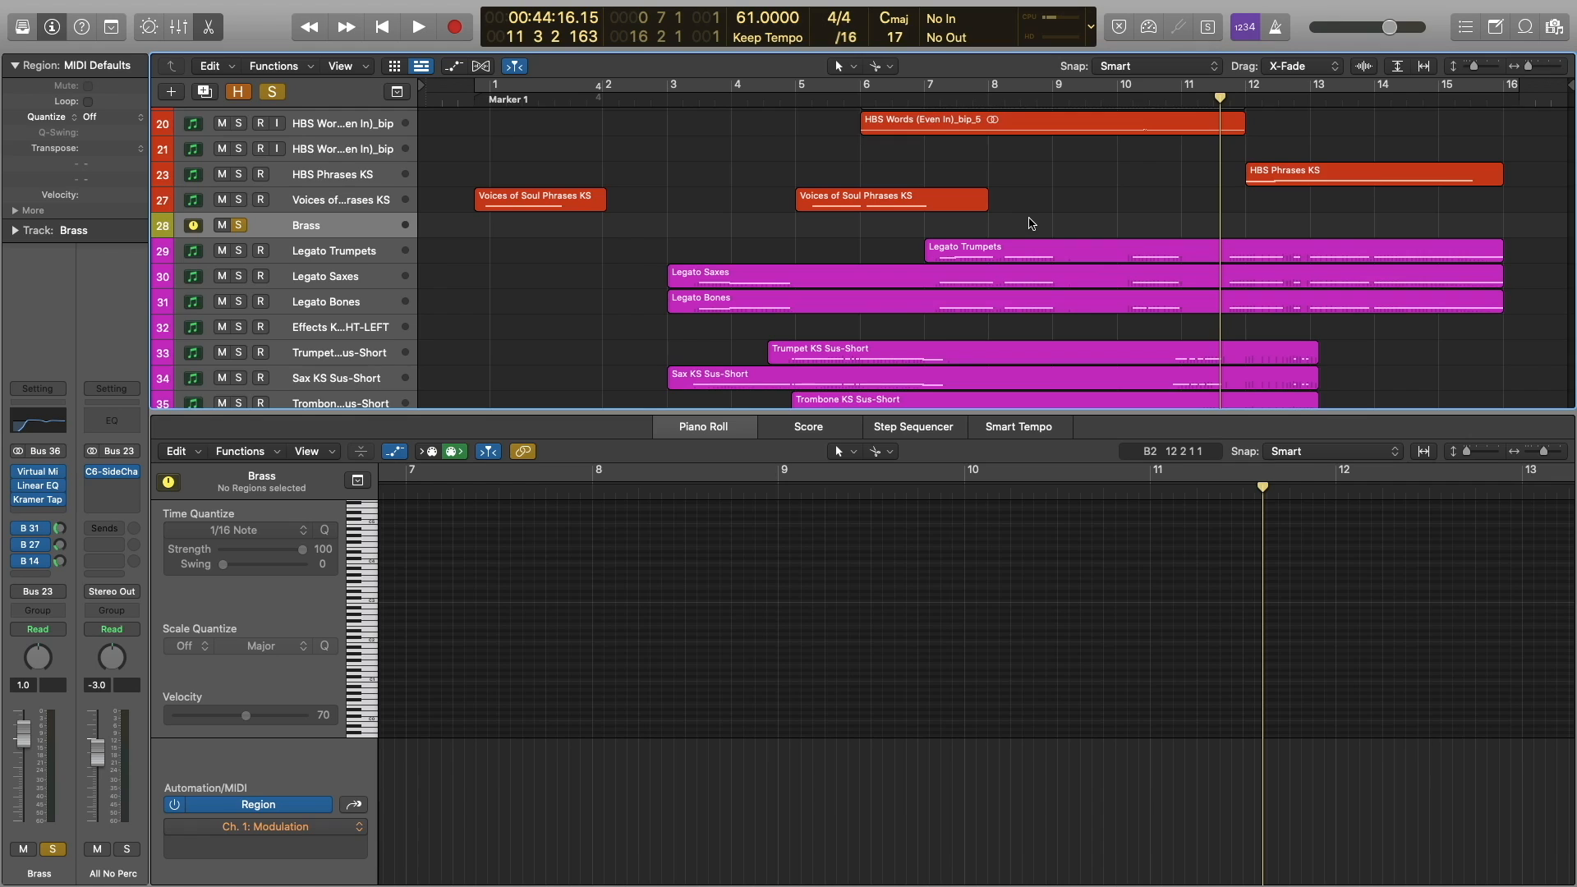
{"action": "scroll", "coordinate": [1032, 224], "scroll_direction": "down", "scroll_amount": 2}
{"action": "left_click_drag", "start_coordinate": [1070, 182], "coordinate": [1119, 380]}
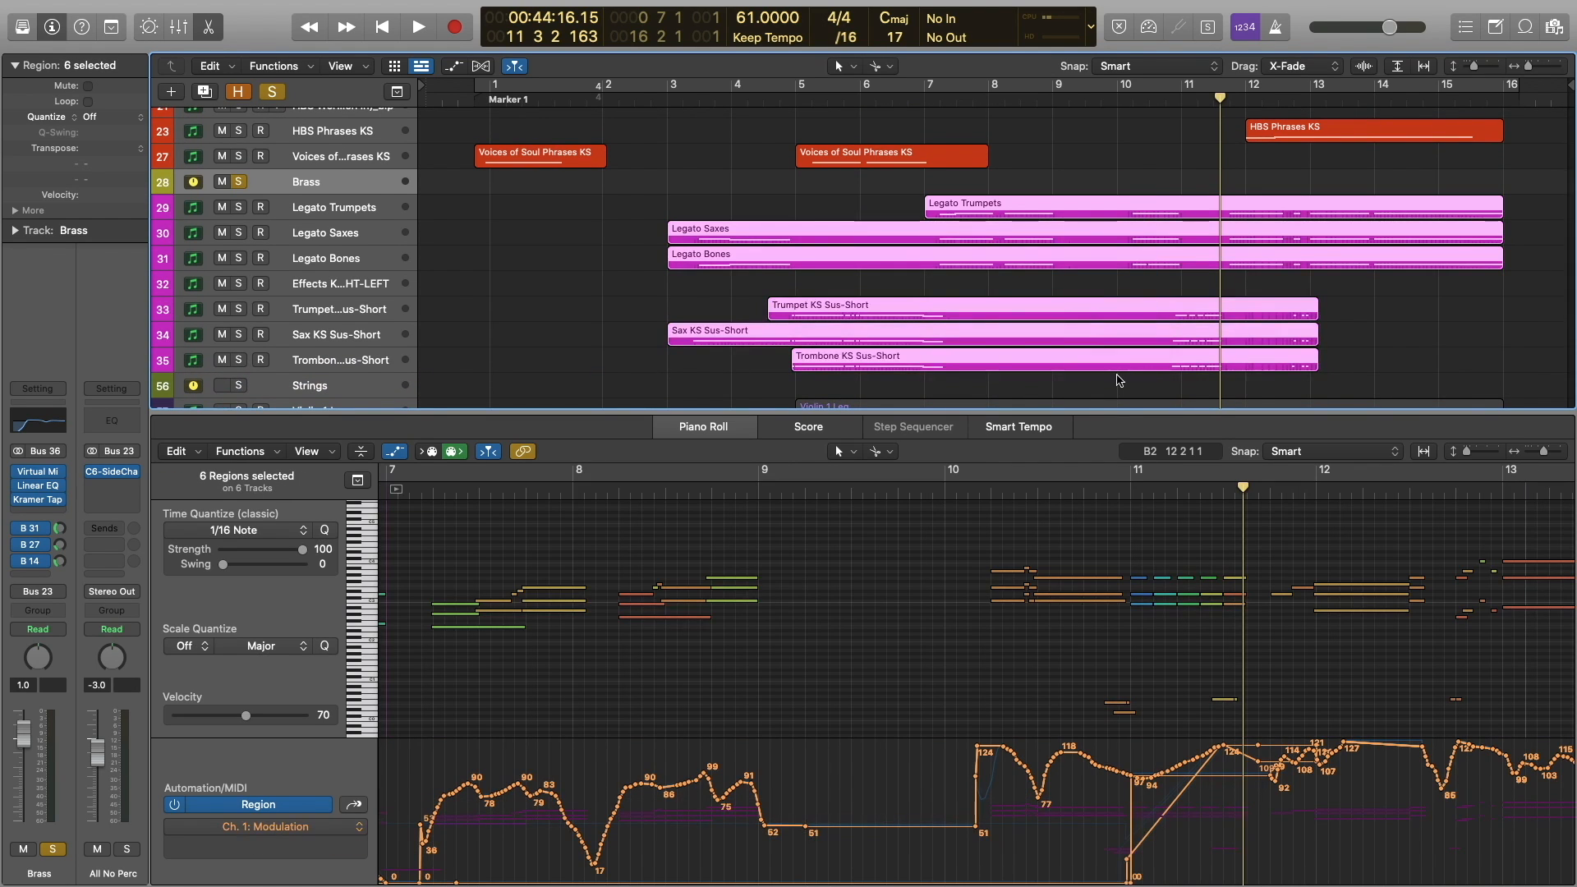
{"action": "left_click", "coordinate": [743, 486]}
{"action": "key", "text": "space"}
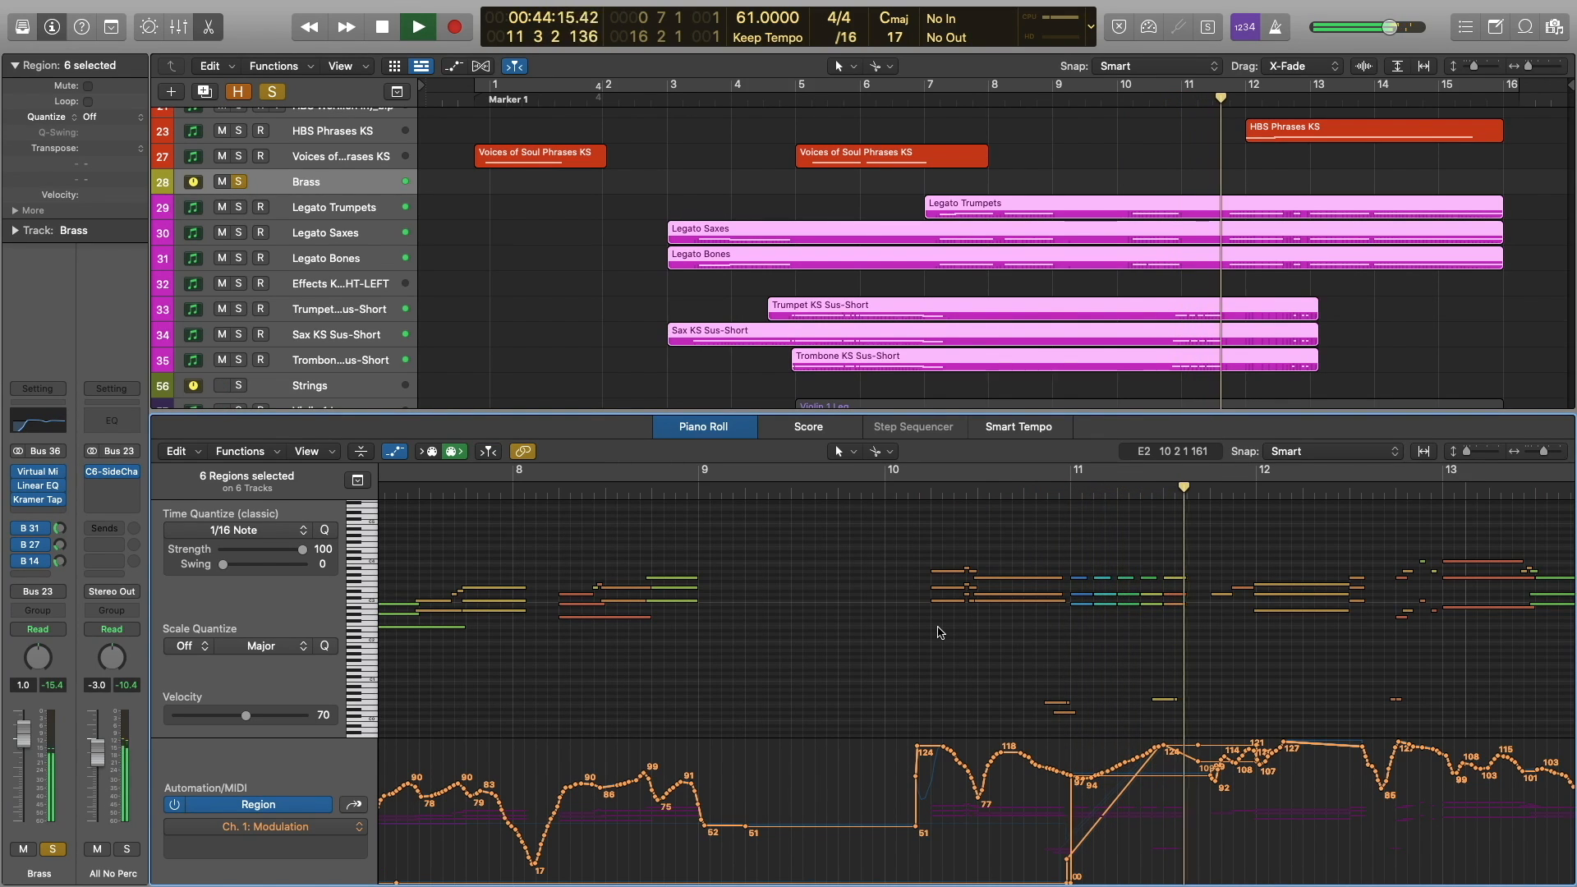
{"action": "key", "text": "space"}
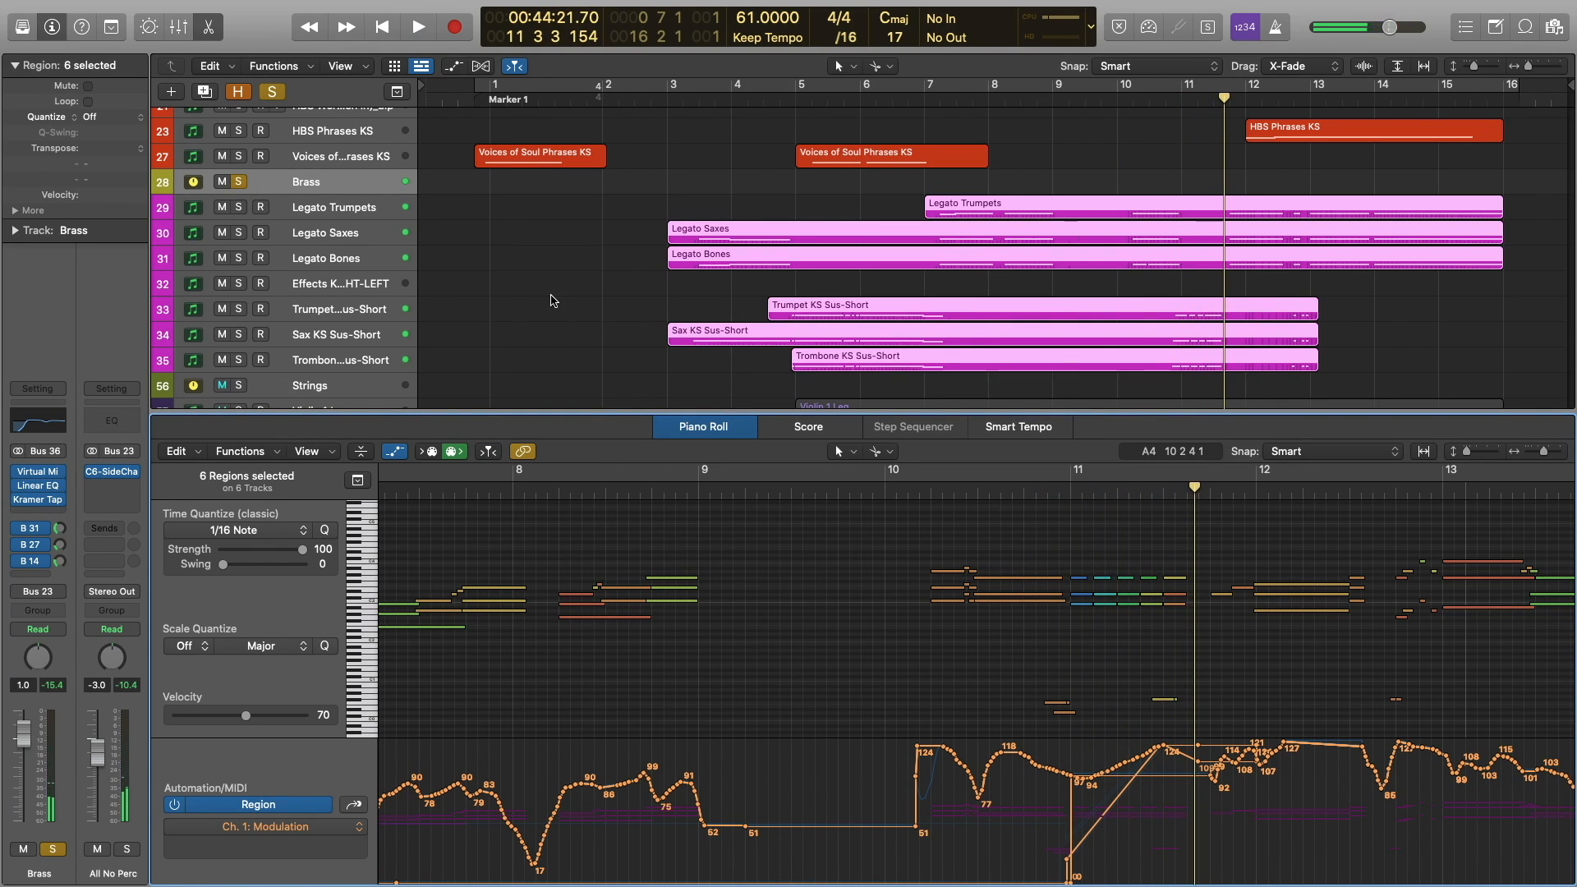
Clear all solos, solo only the Brass stack, play it into bar 11 and view its lower keyswitch notes.
{"action": "left_click", "coordinate": [276, 91]}
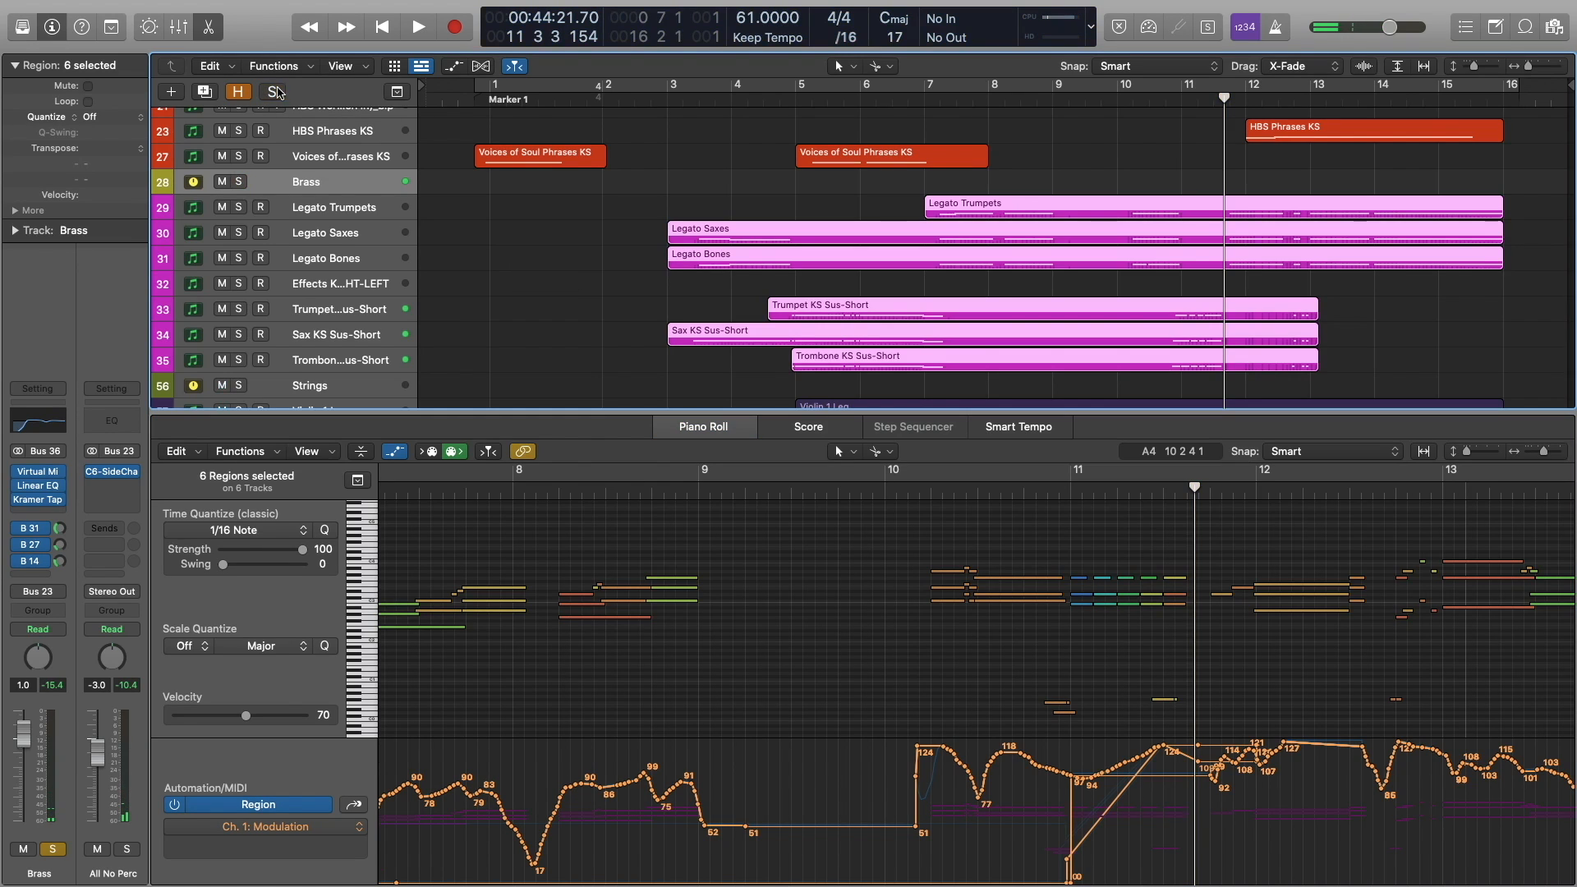
{"action": "left_click", "coordinate": [239, 181]}
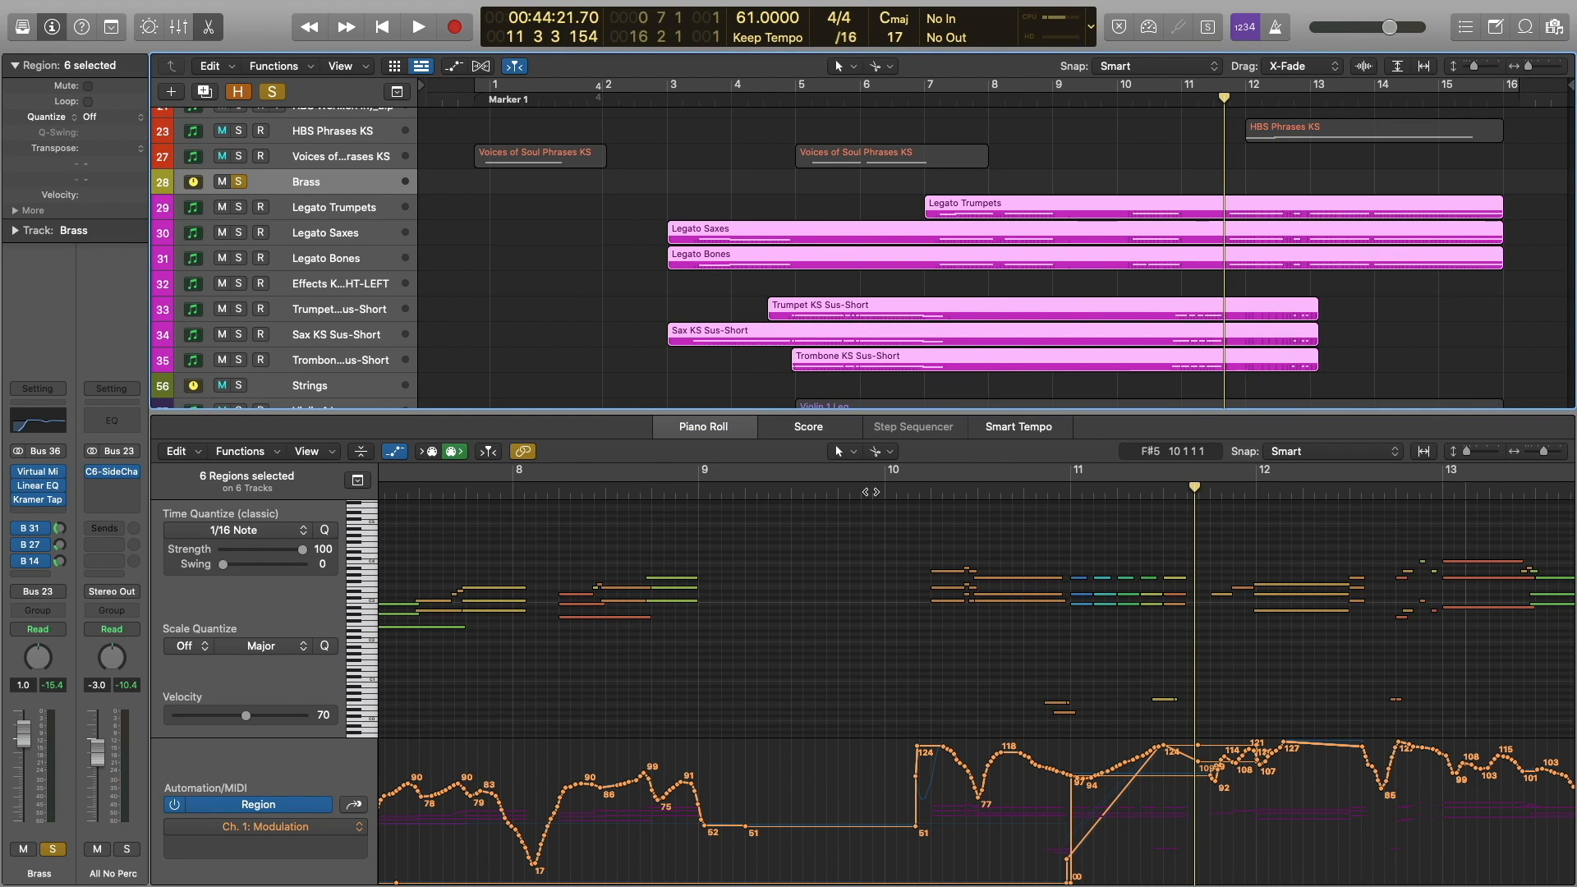
{"action": "left_click", "coordinate": [1095, 542]}
{"action": "key", "text": "space"}
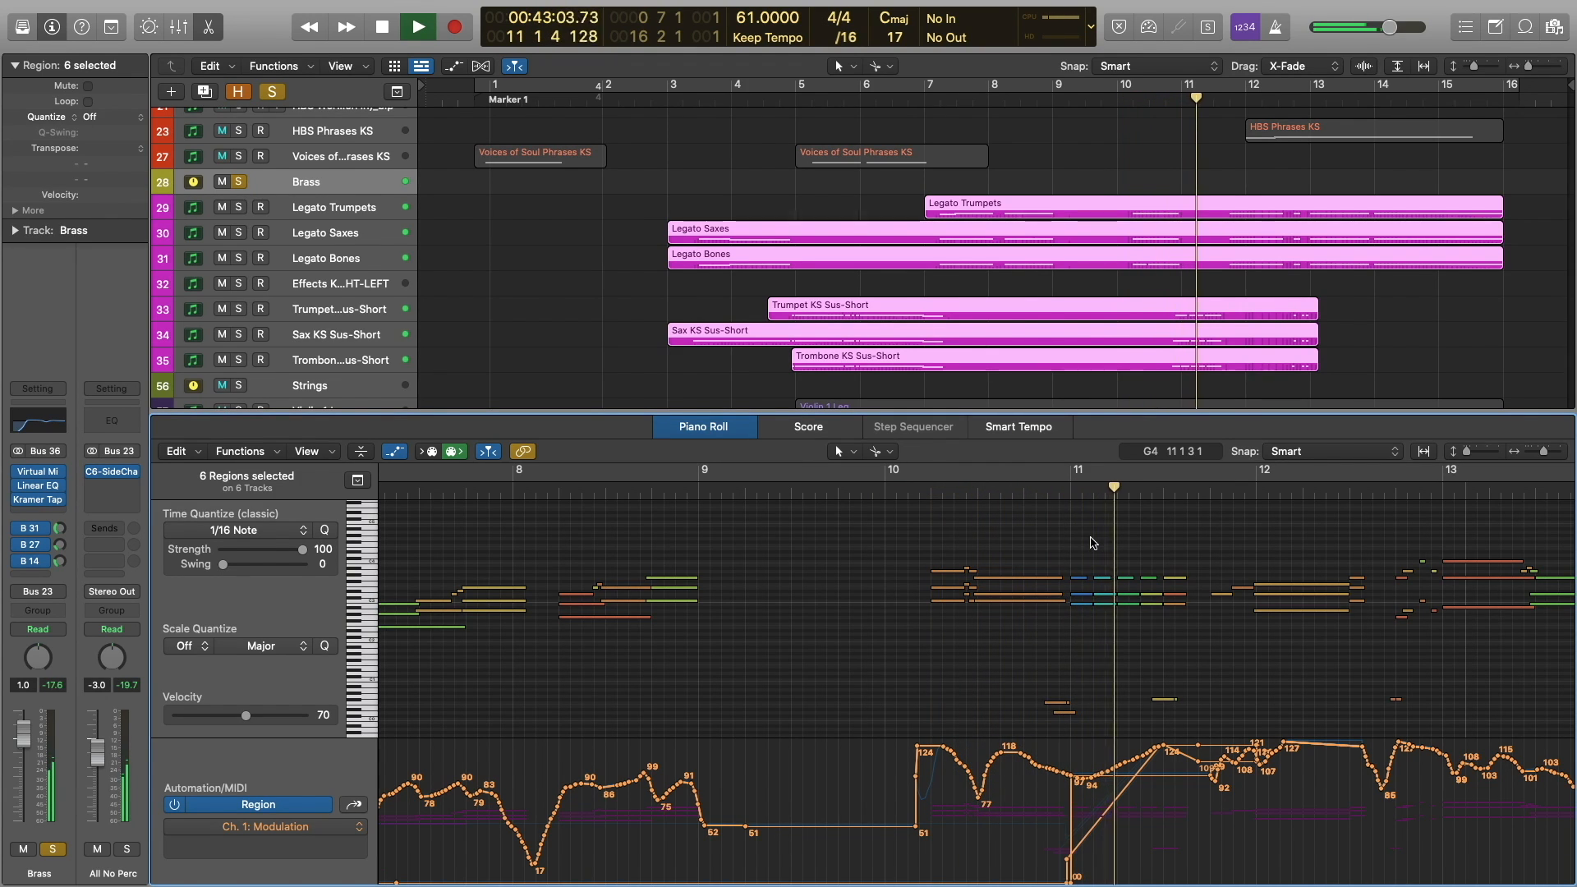
{"action": "key", "text": "space"}
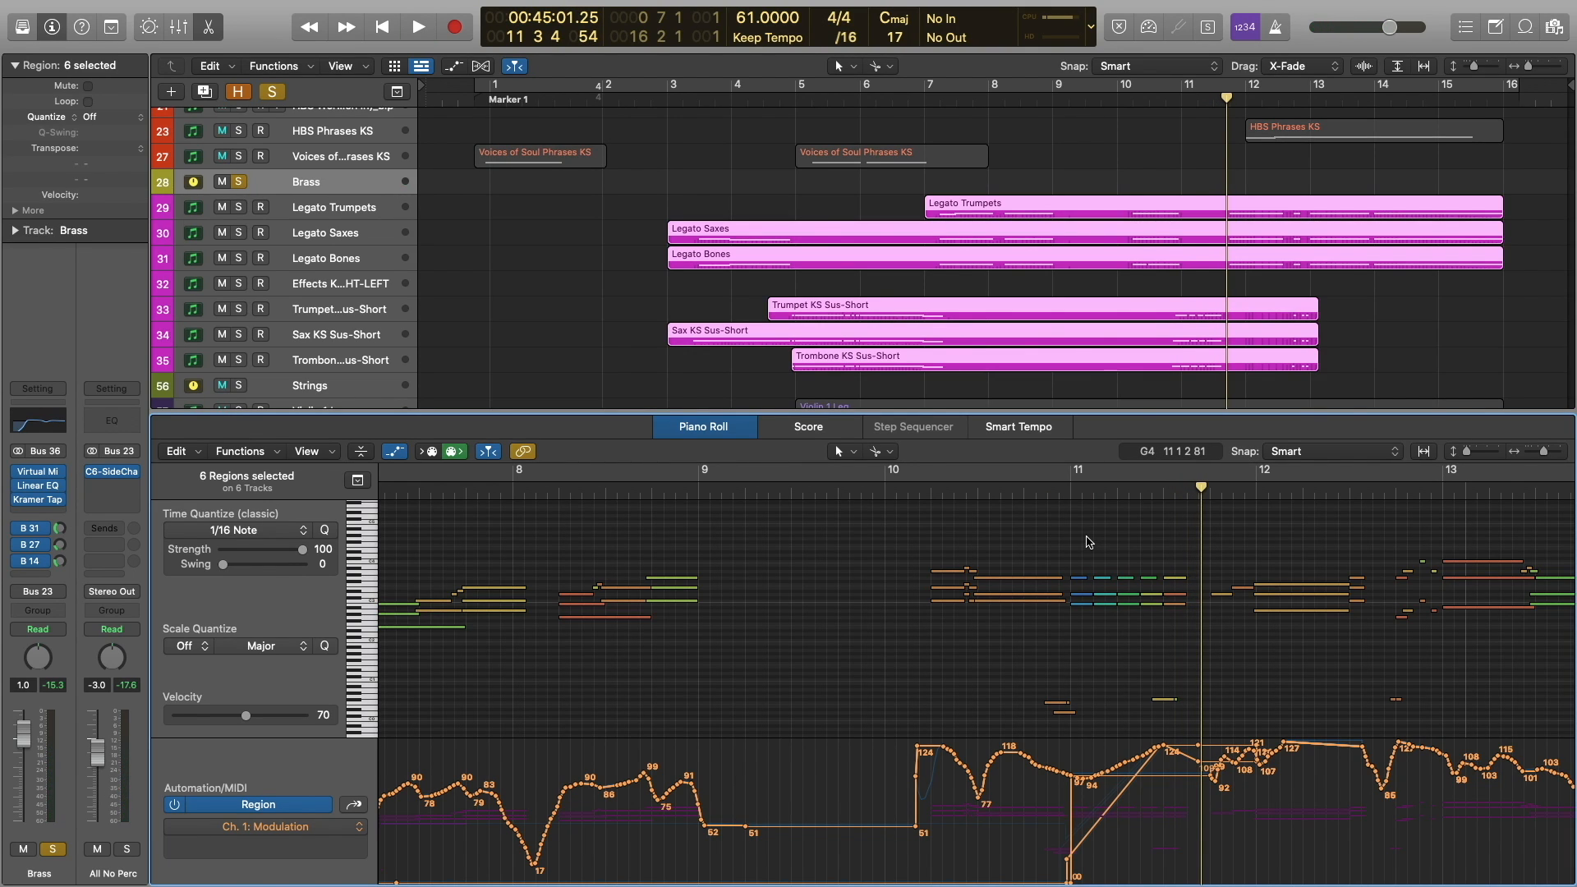
{"action": "scroll", "coordinate": [1086, 541], "scroll_direction": "down", "scroll_amount": 3}
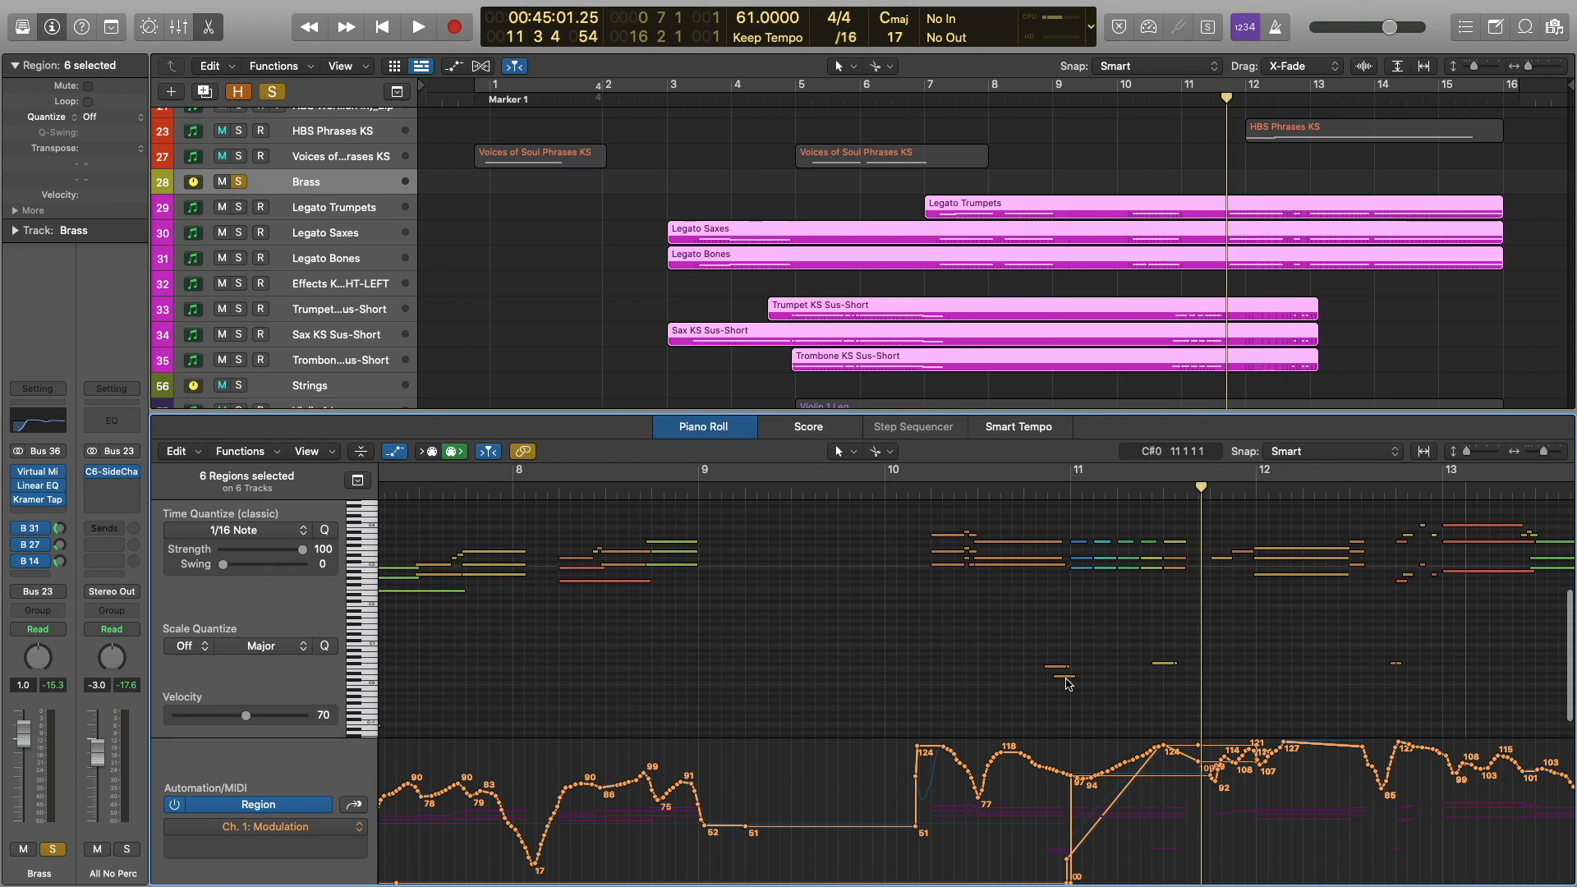
Select the trumpet, sax and trombone KS Sus-Short regions, inspect their keyswitch notes D0 and F#0 around bar 11, and deselect everything.
{"action": "left_click_drag", "start_coordinate": [1156, 284], "coordinate": [1178, 369]}
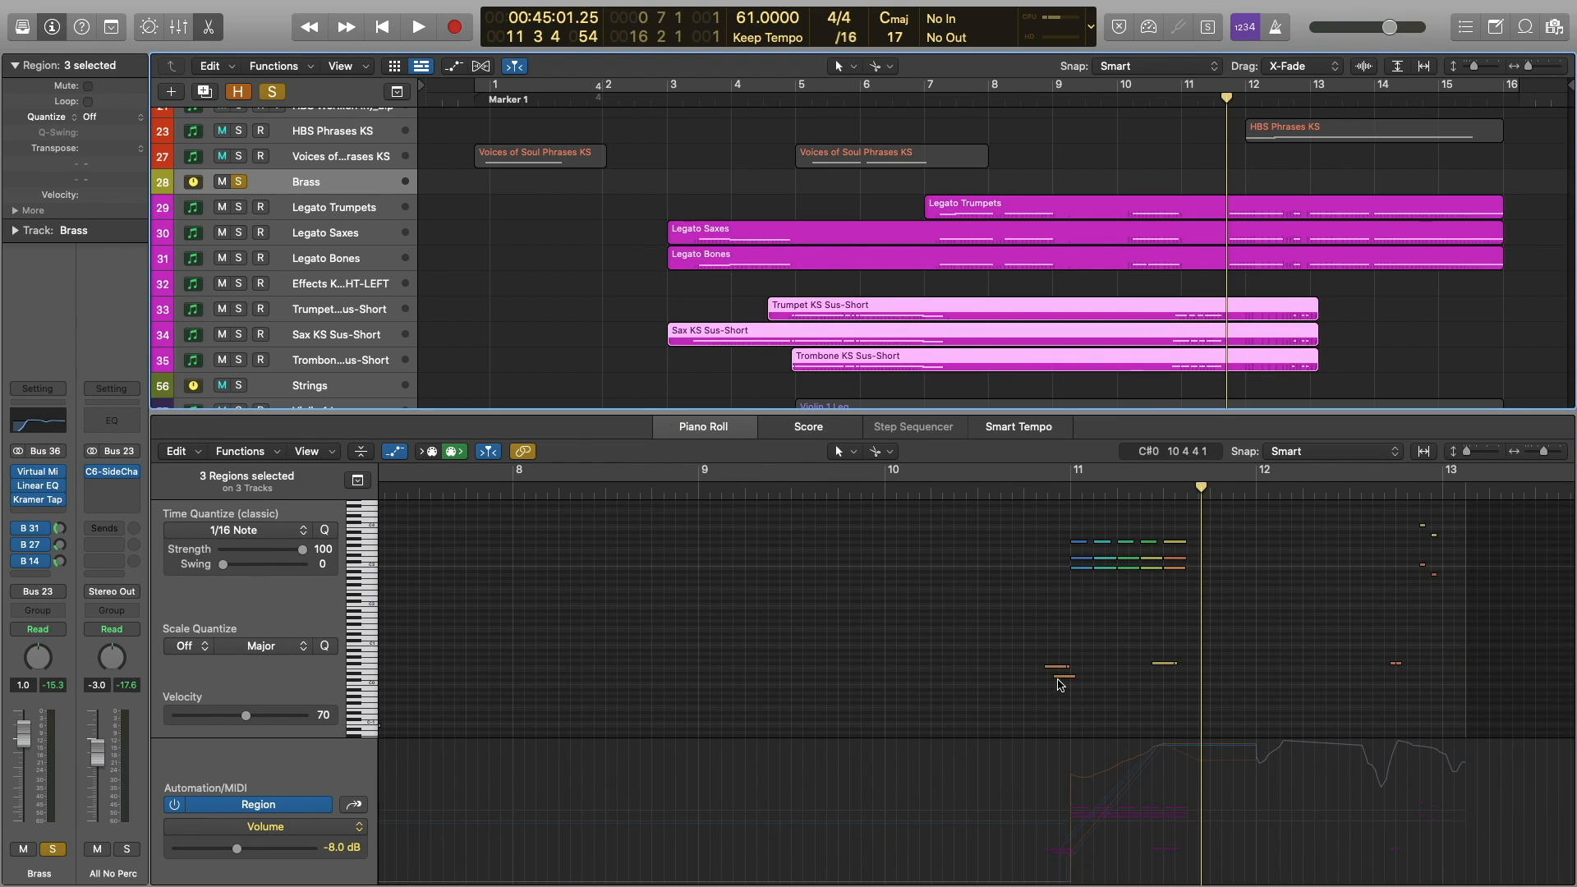
{"action": "left_click", "coordinate": [1066, 682]}
{"action": "left_click", "coordinate": [1063, 677]}
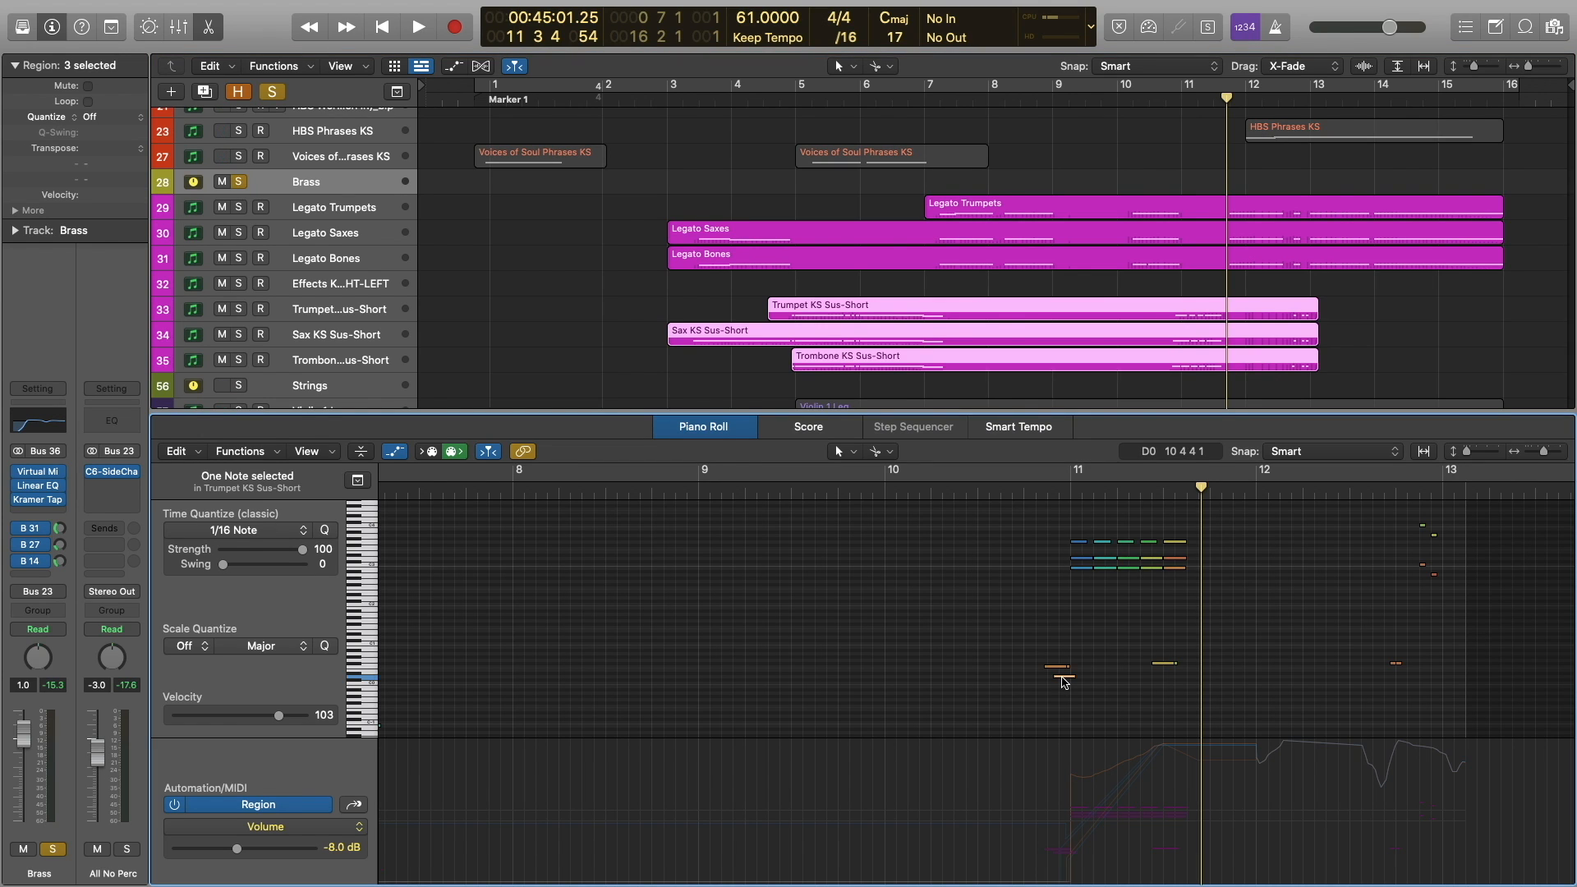
{"action": "left_click", "coordinate": [1165, 663]}
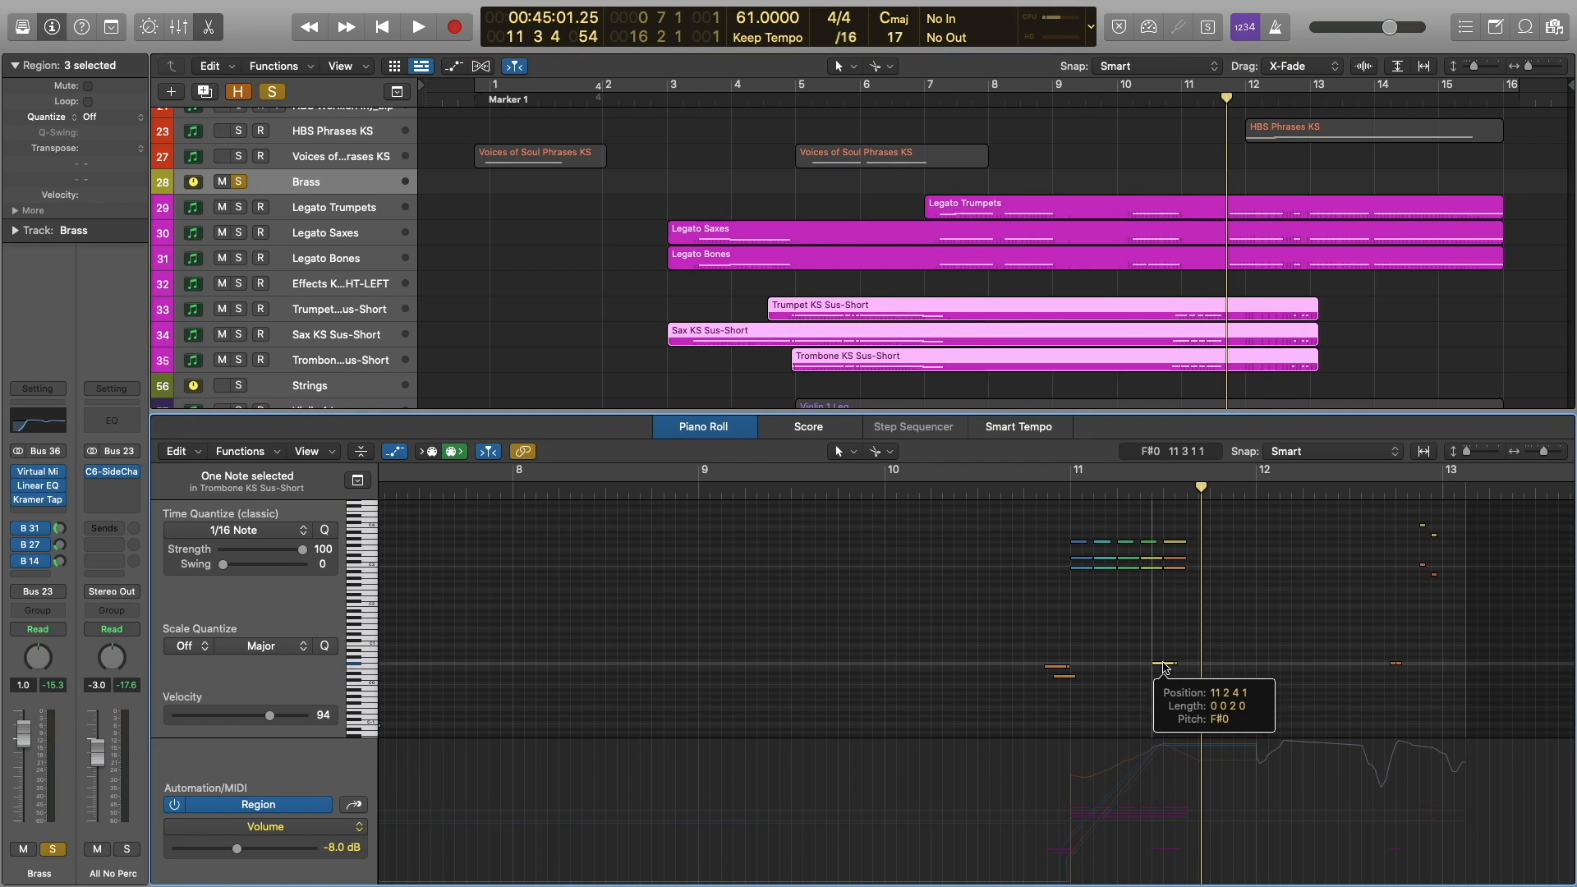
{"action": "left_click", "coordinate": [572, 294]}
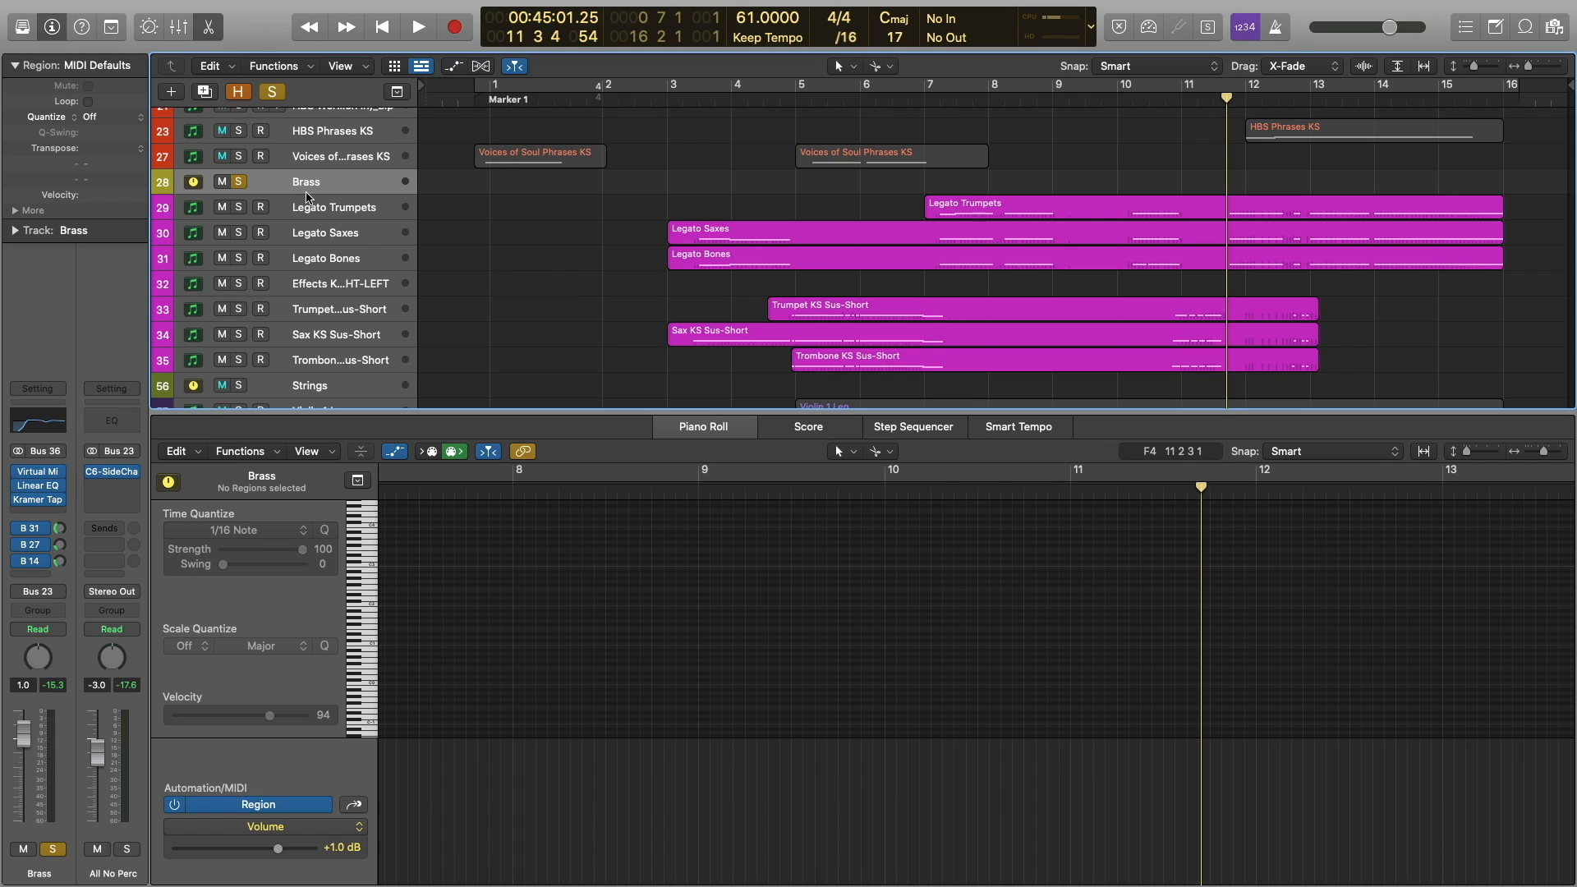
Remove the Brass solo, play the full arrangement from just before bar 9 into bar 11, and close the piano roll during playback.
{"action": "left_click", "coordinate": [238, 182]}
{"action": "scroll", "coordinate": [584, 214], "scroll_direction": "down", "scroll_amount": 5}
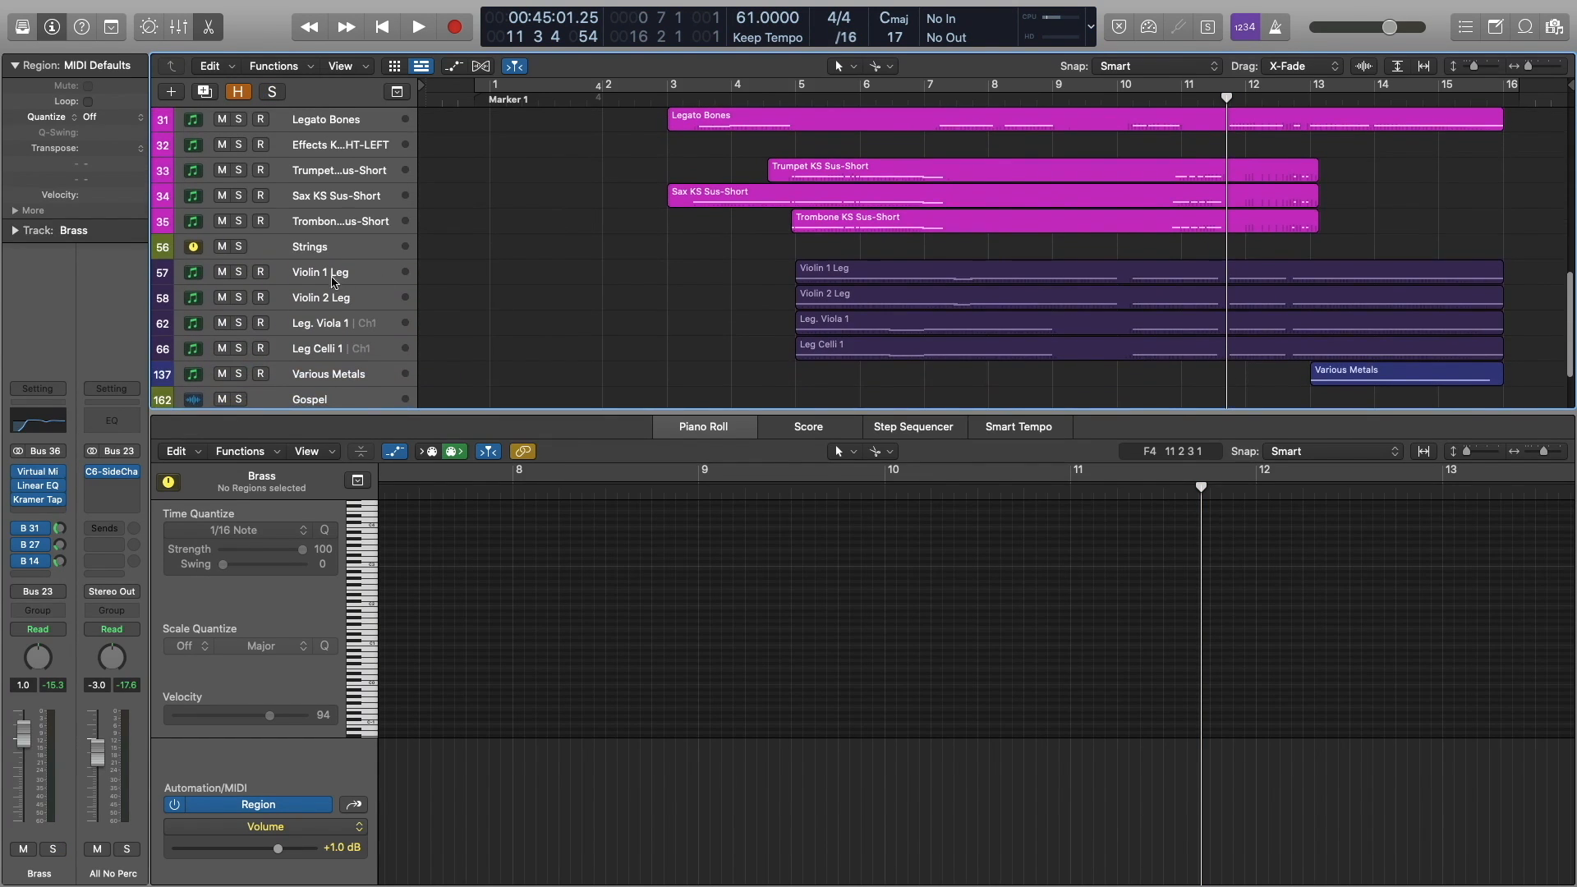
{"action": "scroll", "coordinate": [627, 257], "scroll_direction": "down", "scroll_amount": 4}
{"action": "scroll", "coordinate": [758, 257], "scroll_direction": "up", "scroll_amount": 5}
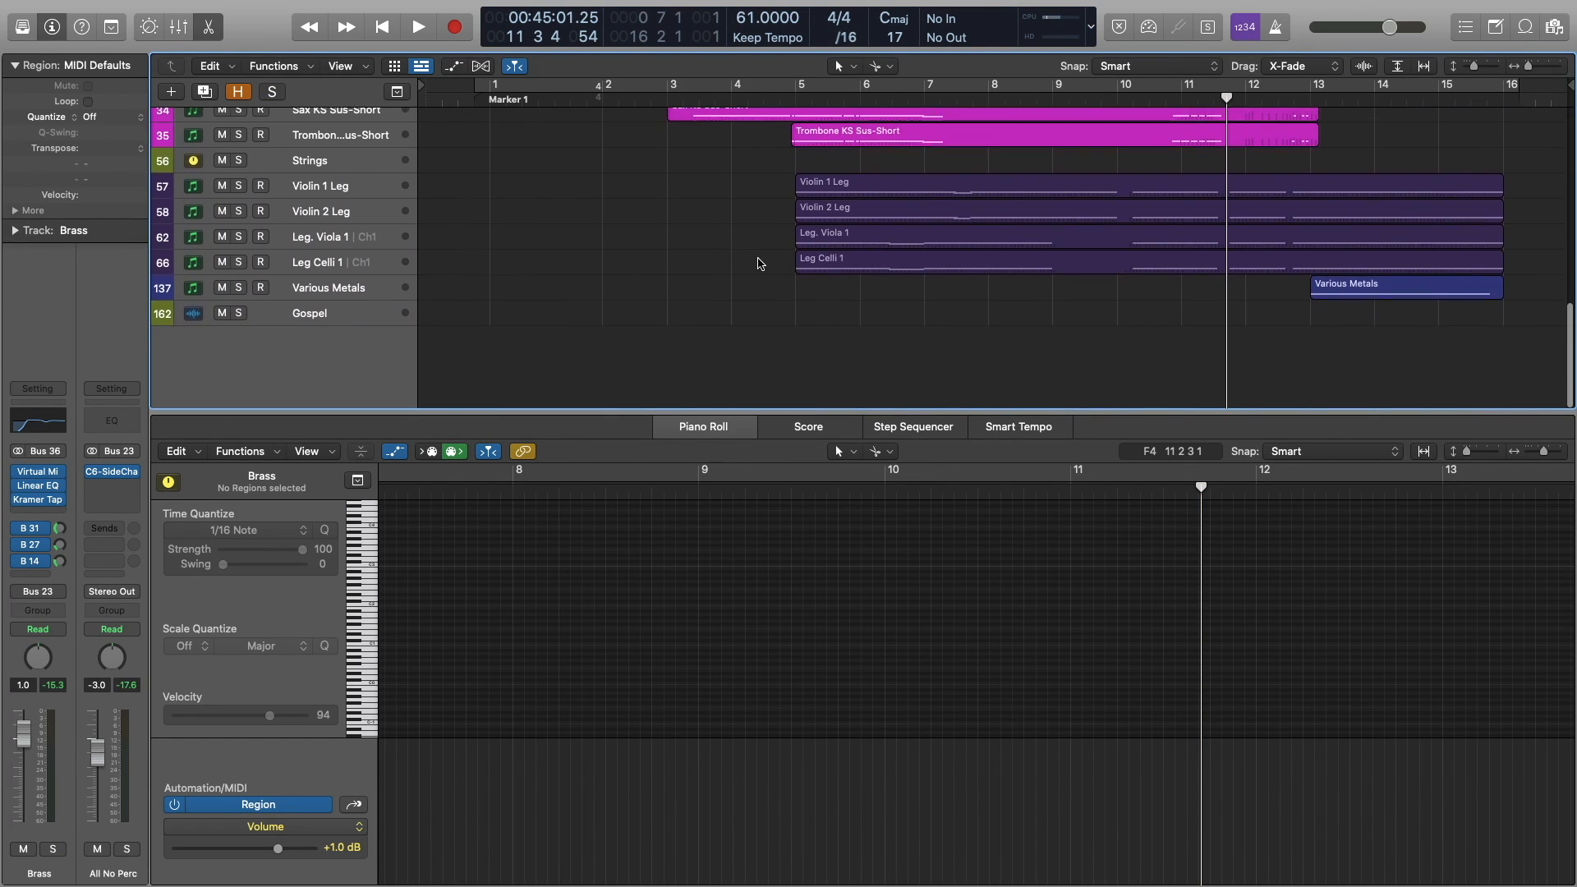
{"action": "scroll", "coordinate": [771, 266], "scroll_direction": "up", "scroll_amount": 4}
{"action": "scroll", "coordinate": [777, 268], "scroll_direction": "up", "scroll_amount": 15}
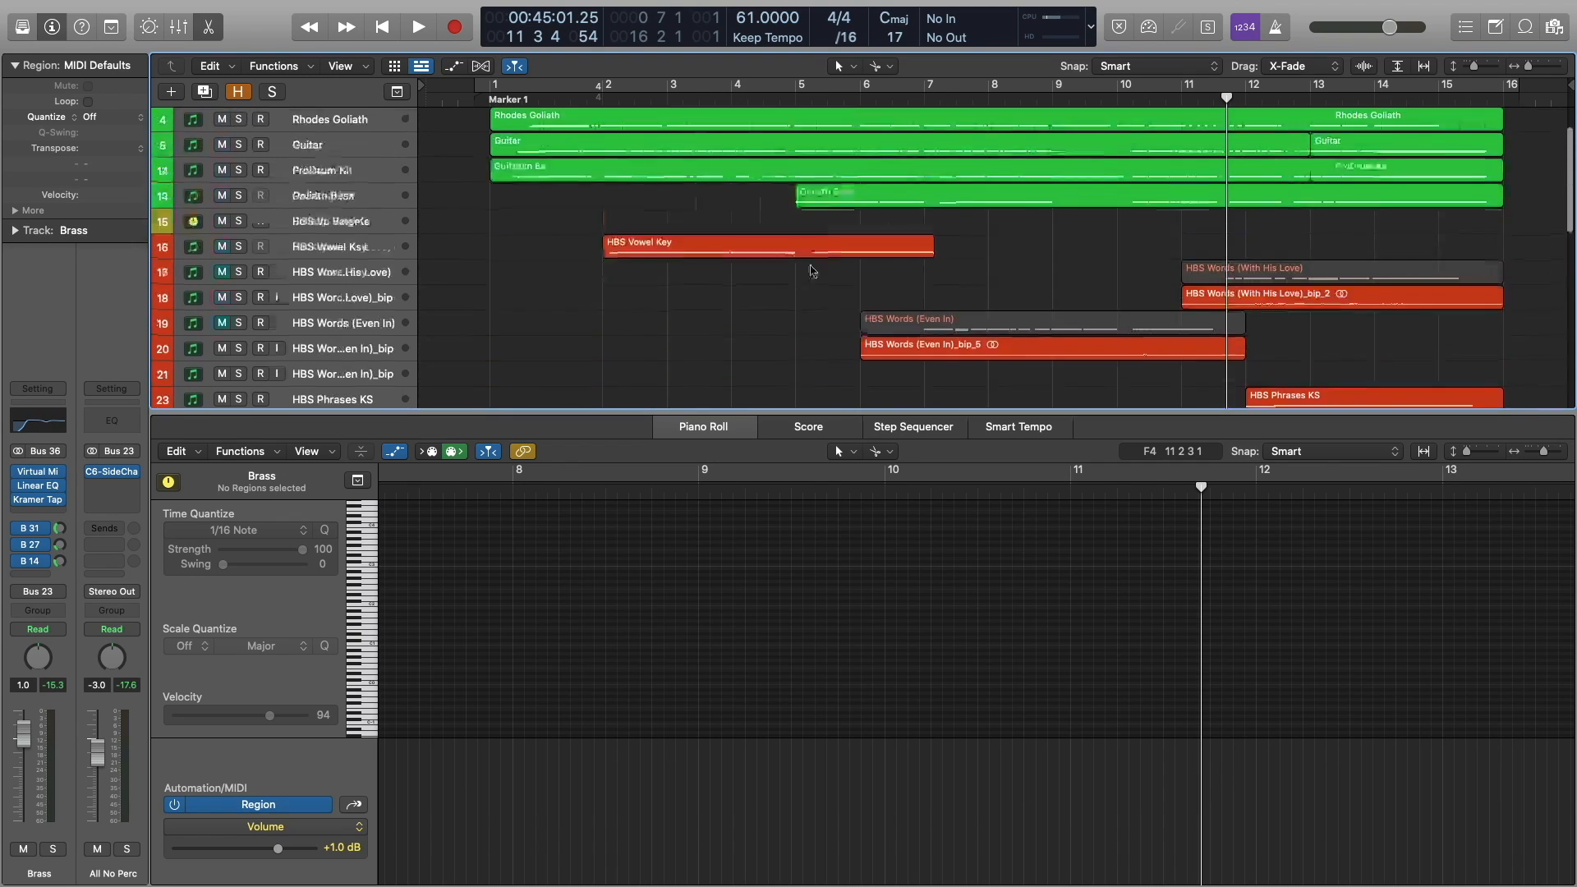
{"action": "left_click_drag", "start_coordinate": [1050, 100], "coordinate": [1041, 100]}
{"action": "key", "text": "space"}
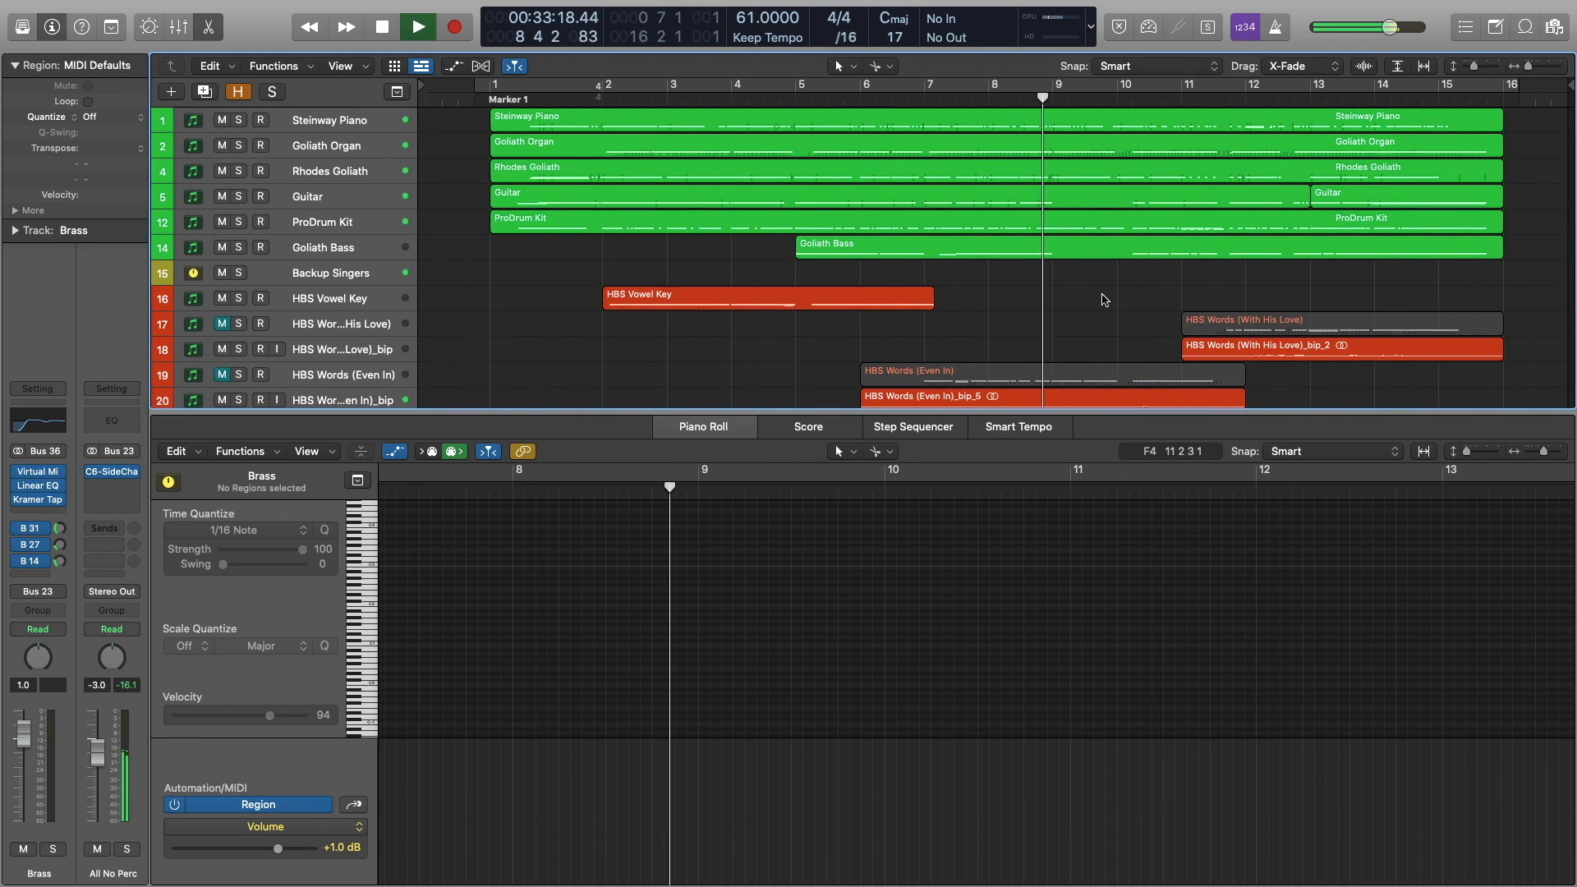
{"action": "key", "text": "e"}
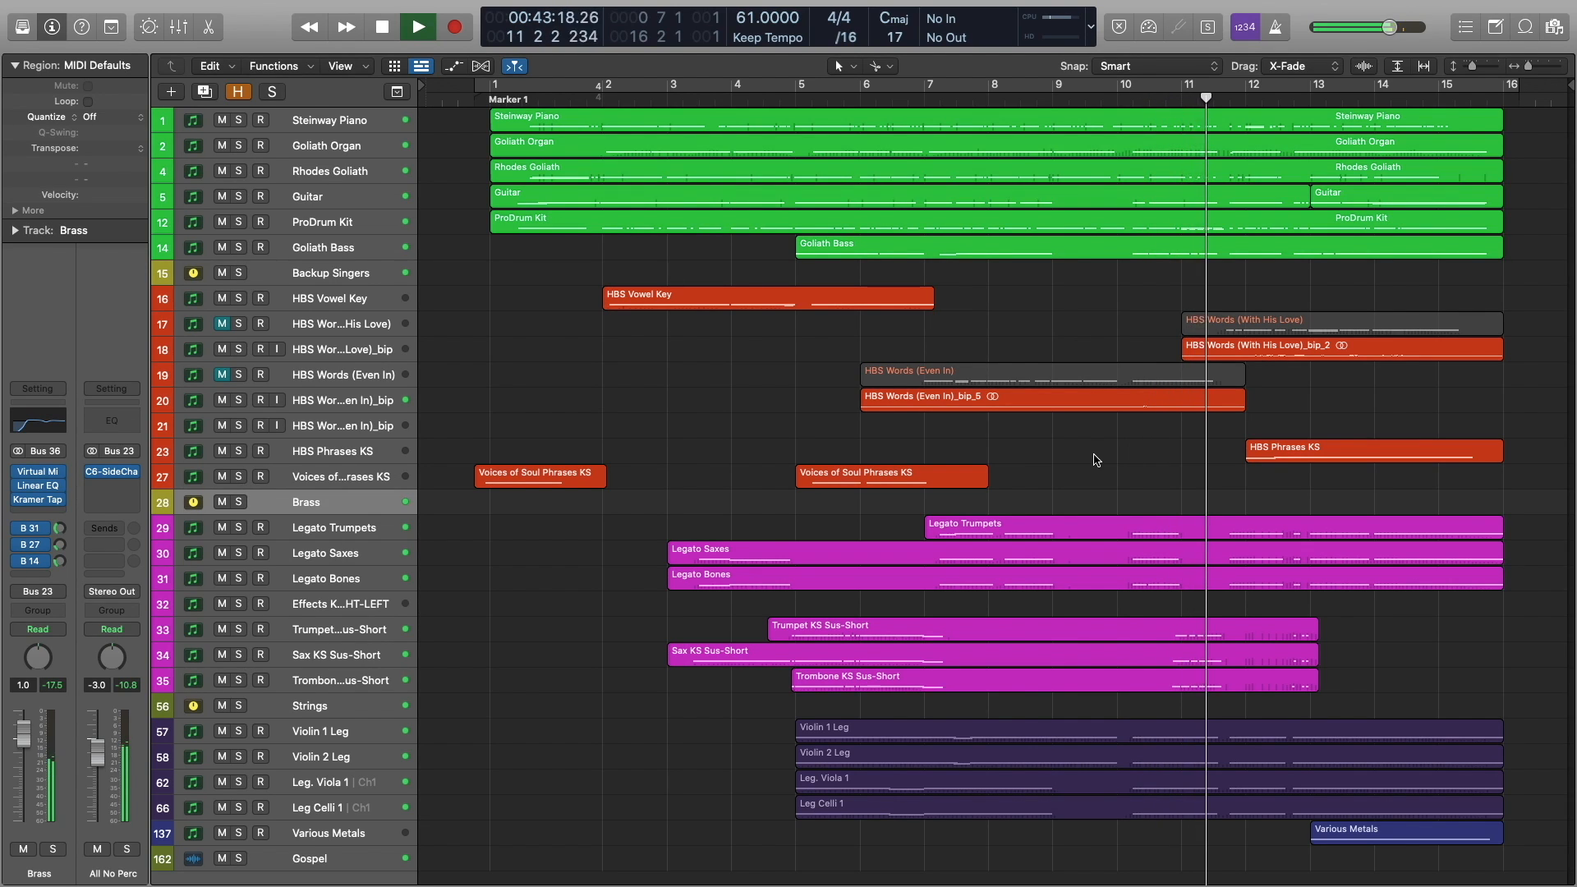
{"action": "key", "text": "space"}
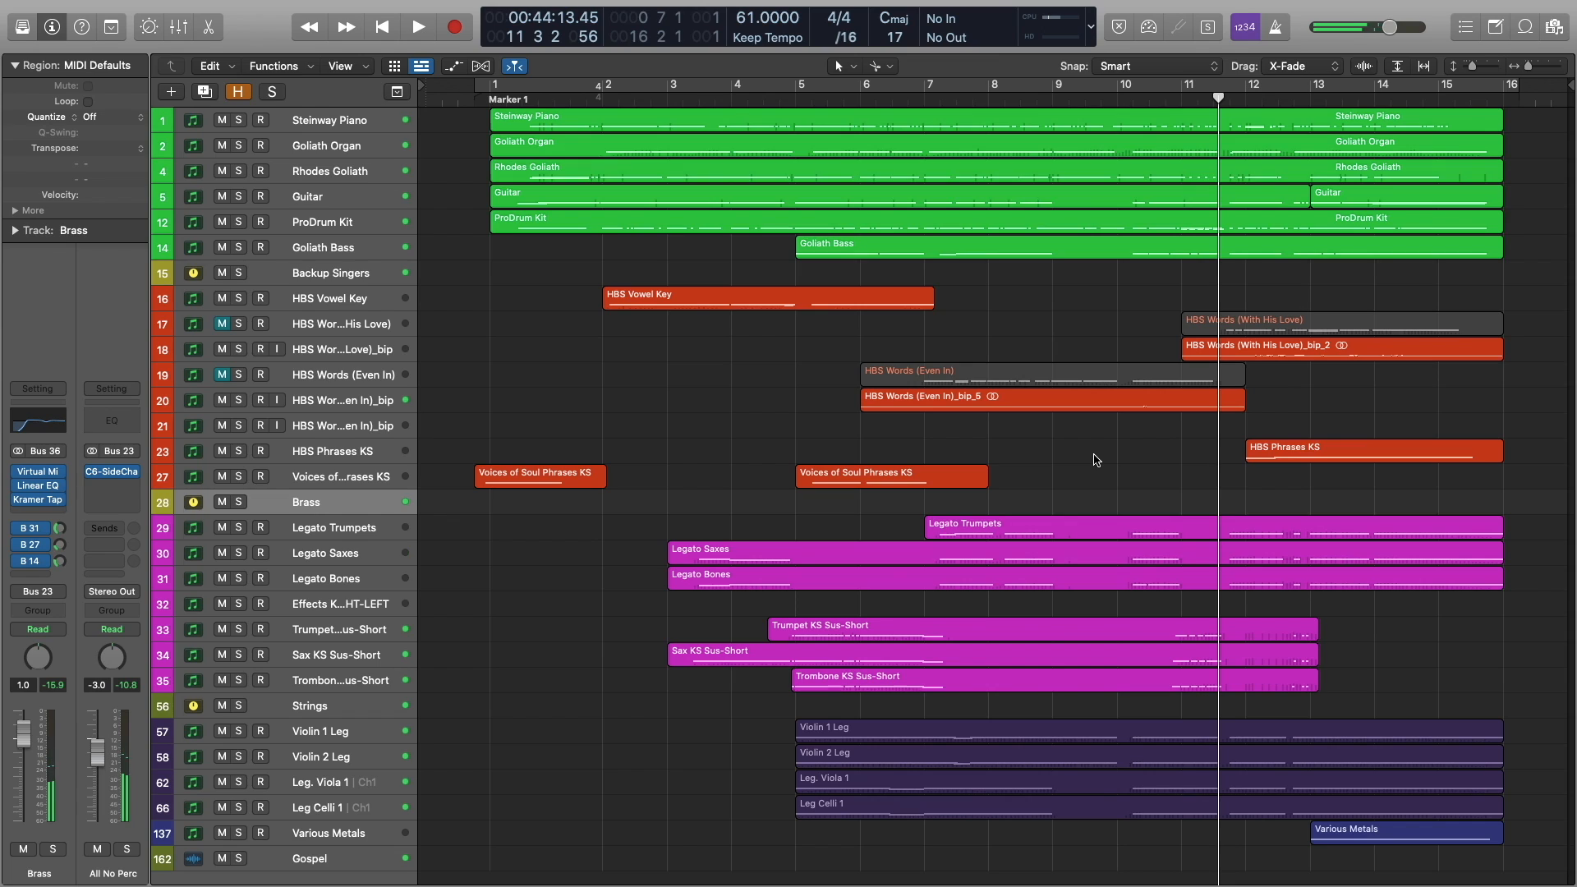
Set the playhead to bar 10 beat 4 and play the full arrangement into the end of bar 15.
{"action": "left_click_drag", "start_coordinate": [1219, 94], "coordinate": [1213, 96]}
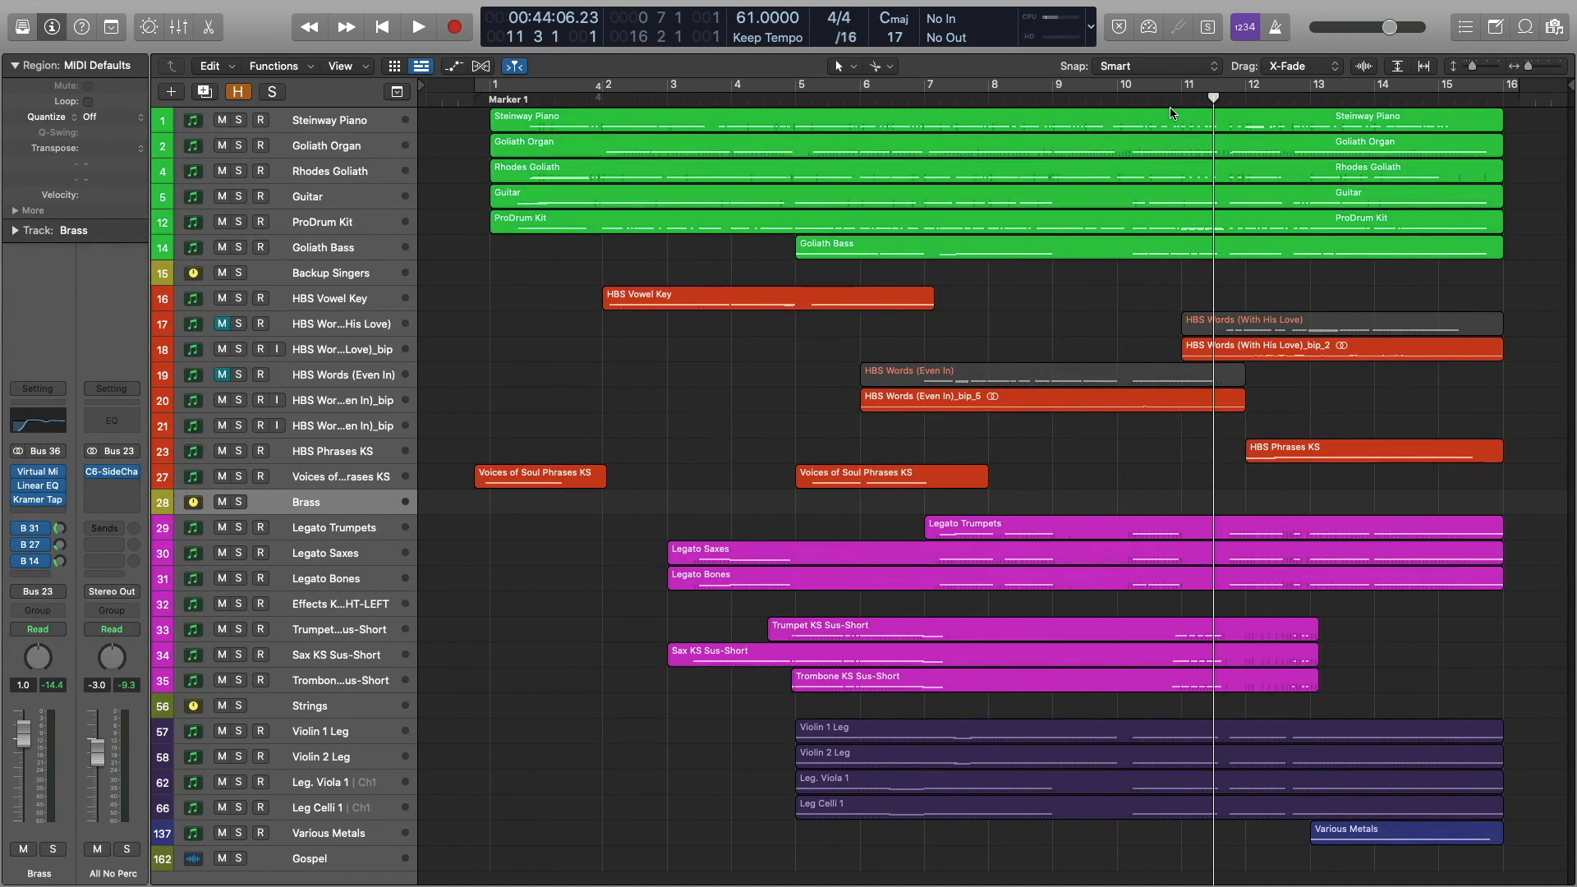
{"action": "left_click_drag", "start_coordinate": [1181, 103], "coordinate": [1167, 102]}
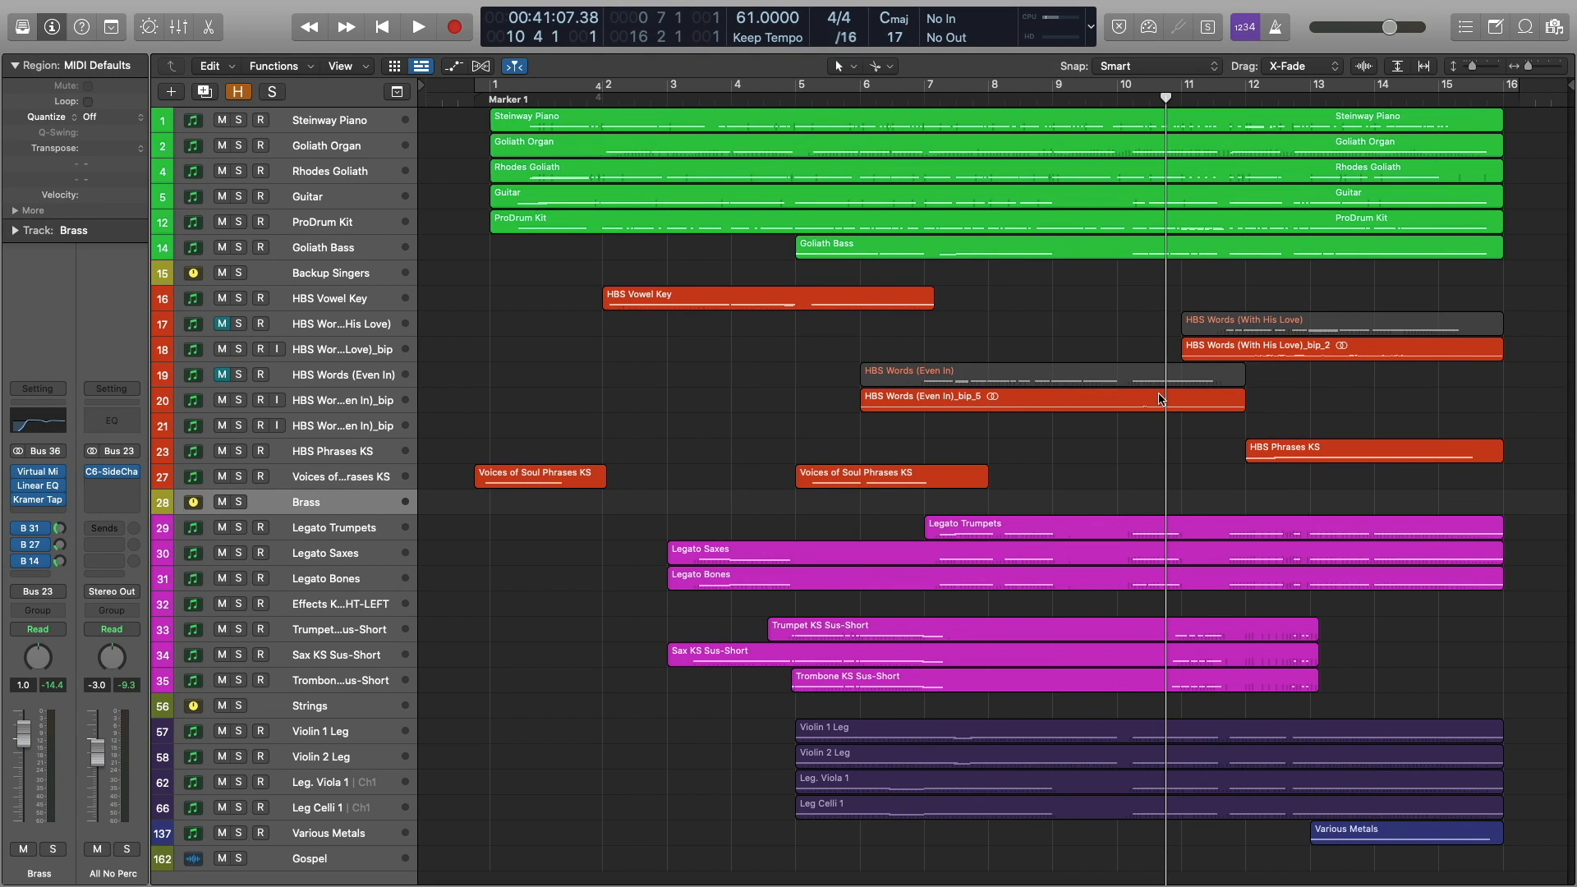
{"action": "key", "text": "space"}
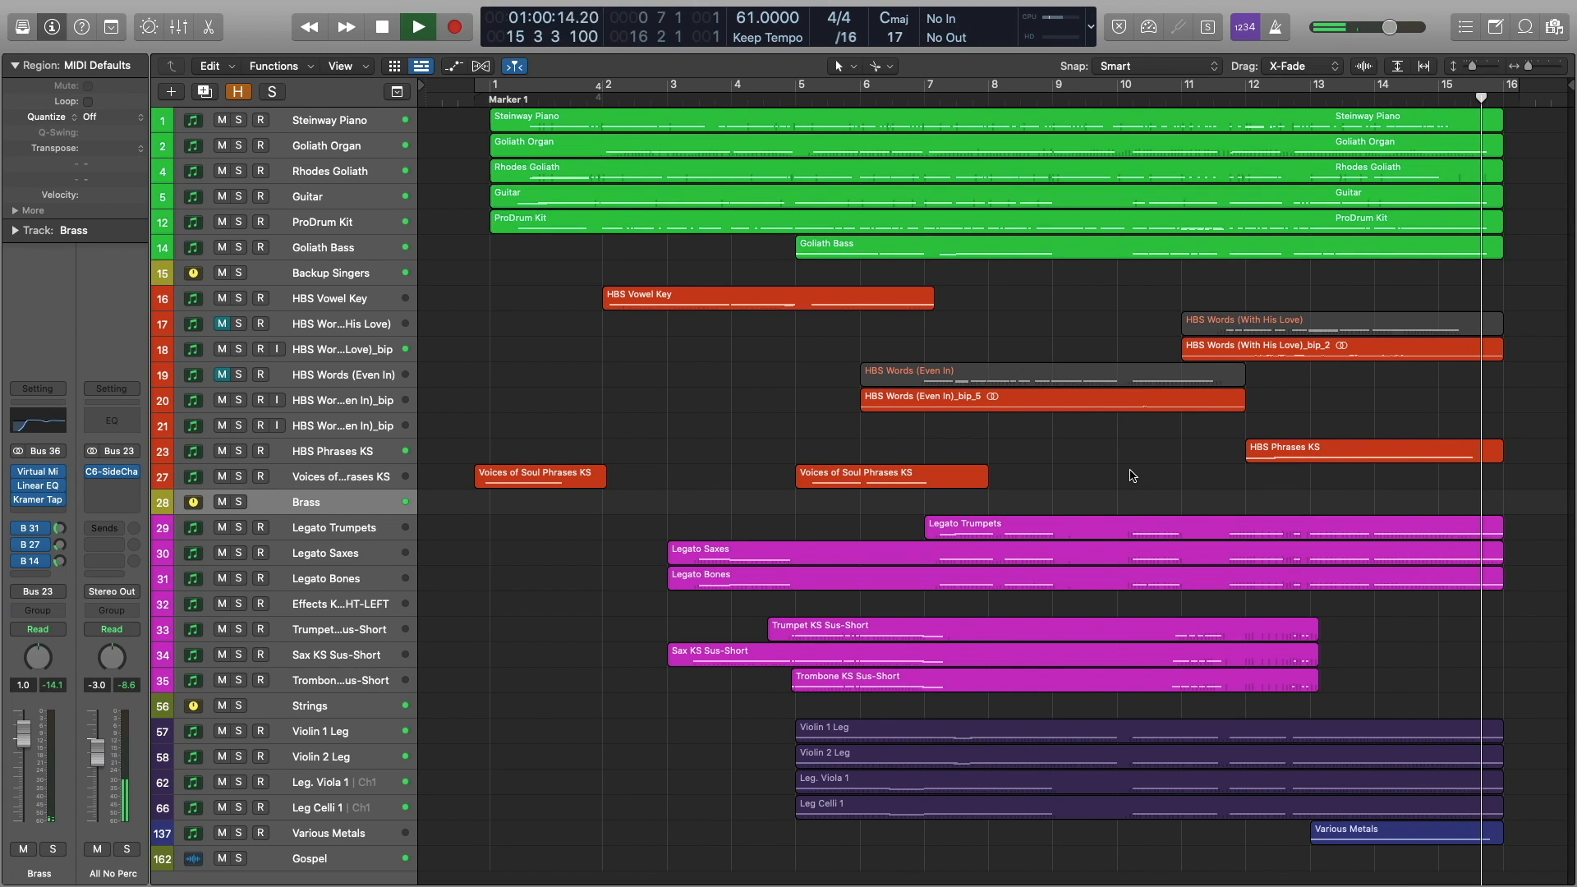
{"action": "key", "text": "space"}
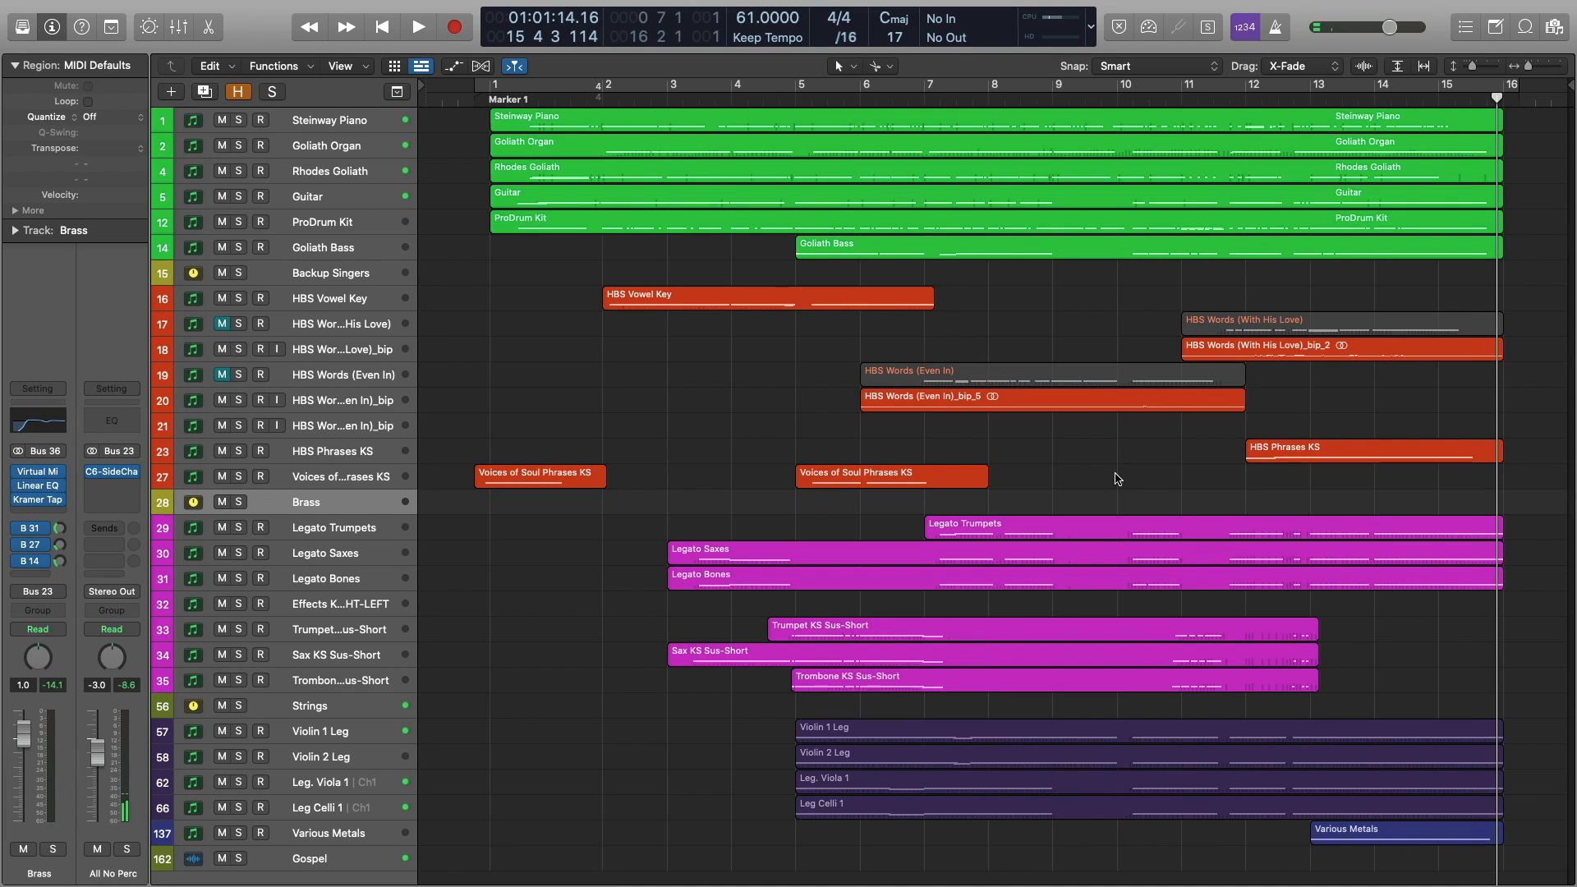
Open the Steinway Piano region's notes, solo it, play from bar 11 into bar 15 and display its Sustain data.
{"action": "double_click", "coordinate": [997, 130]}
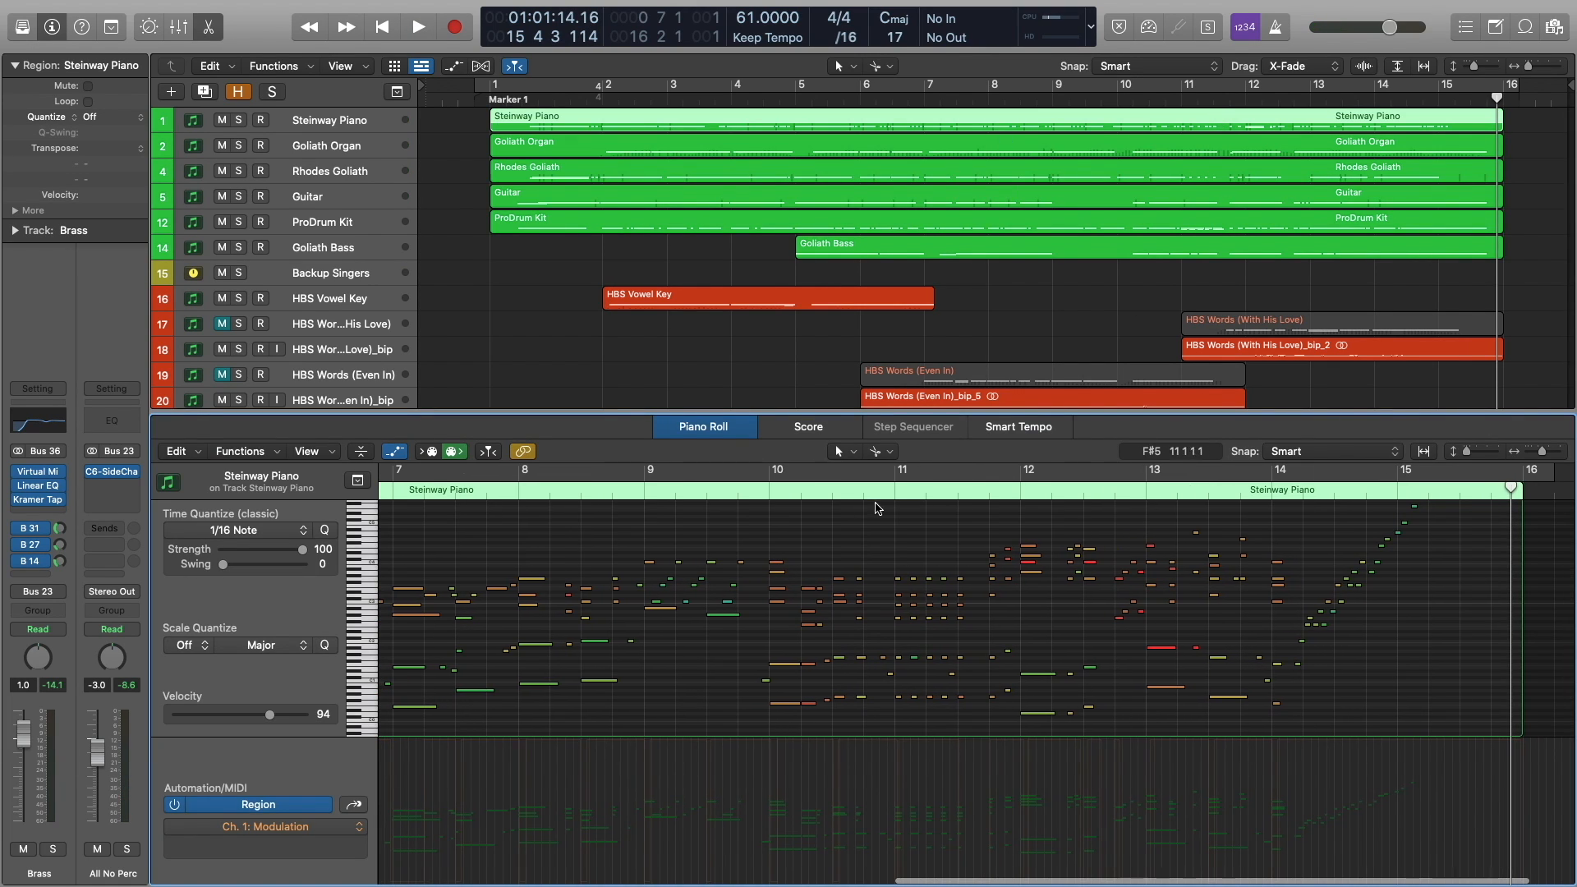
{"action": "left_click", "coordinate": [883, 491]}
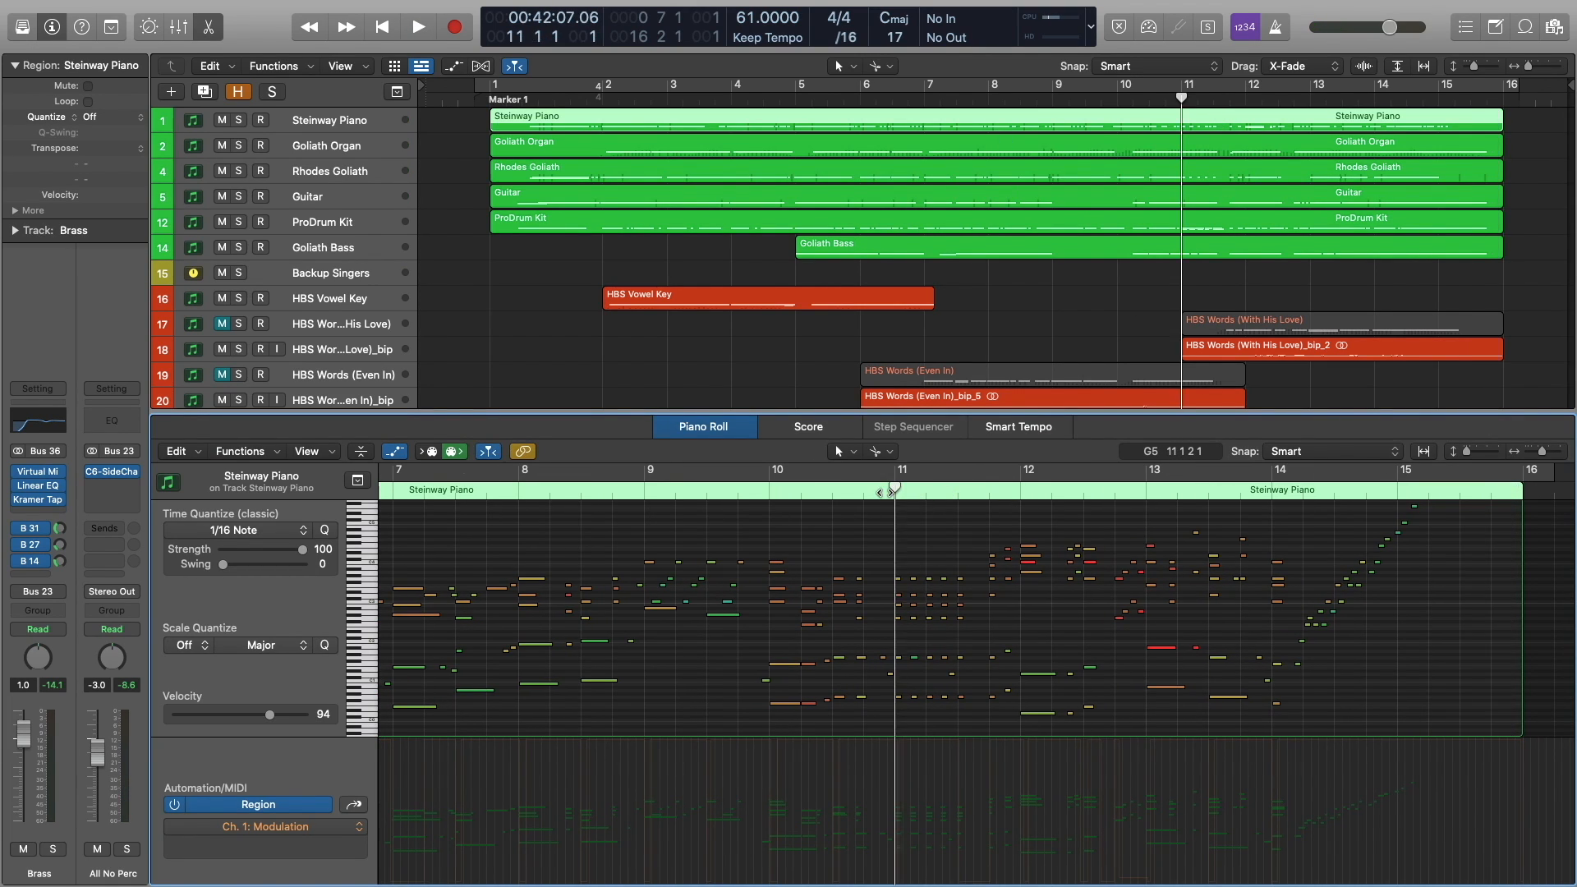
{"action": "key", "text": "ctrl+s"}
{"action": "key", "text": "space"}
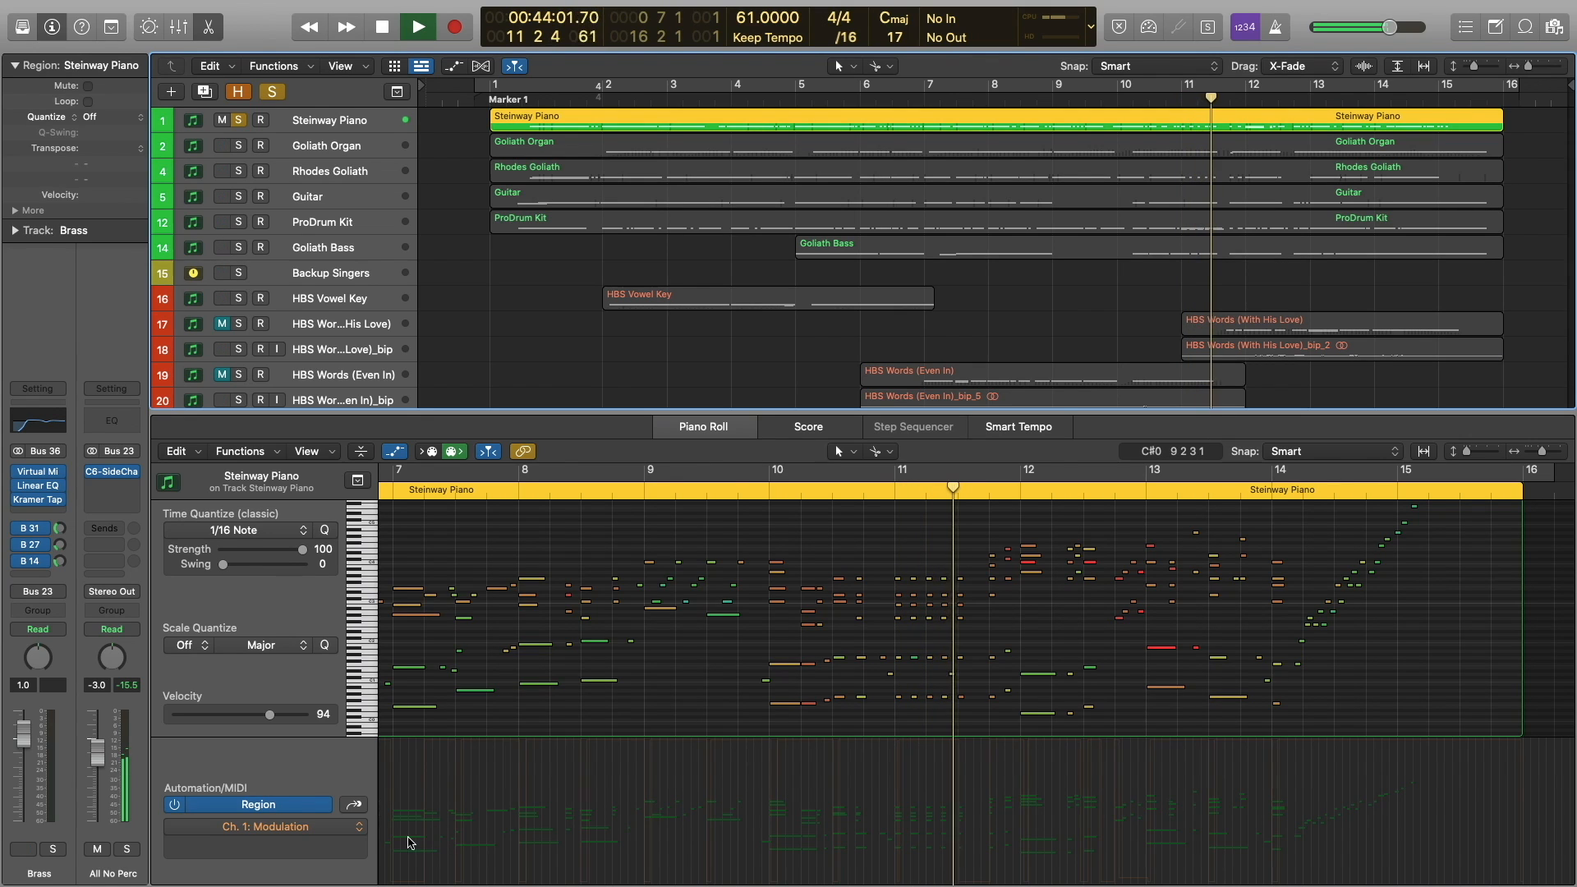
{"action": "left_click", "coordinate": [354, 806]}
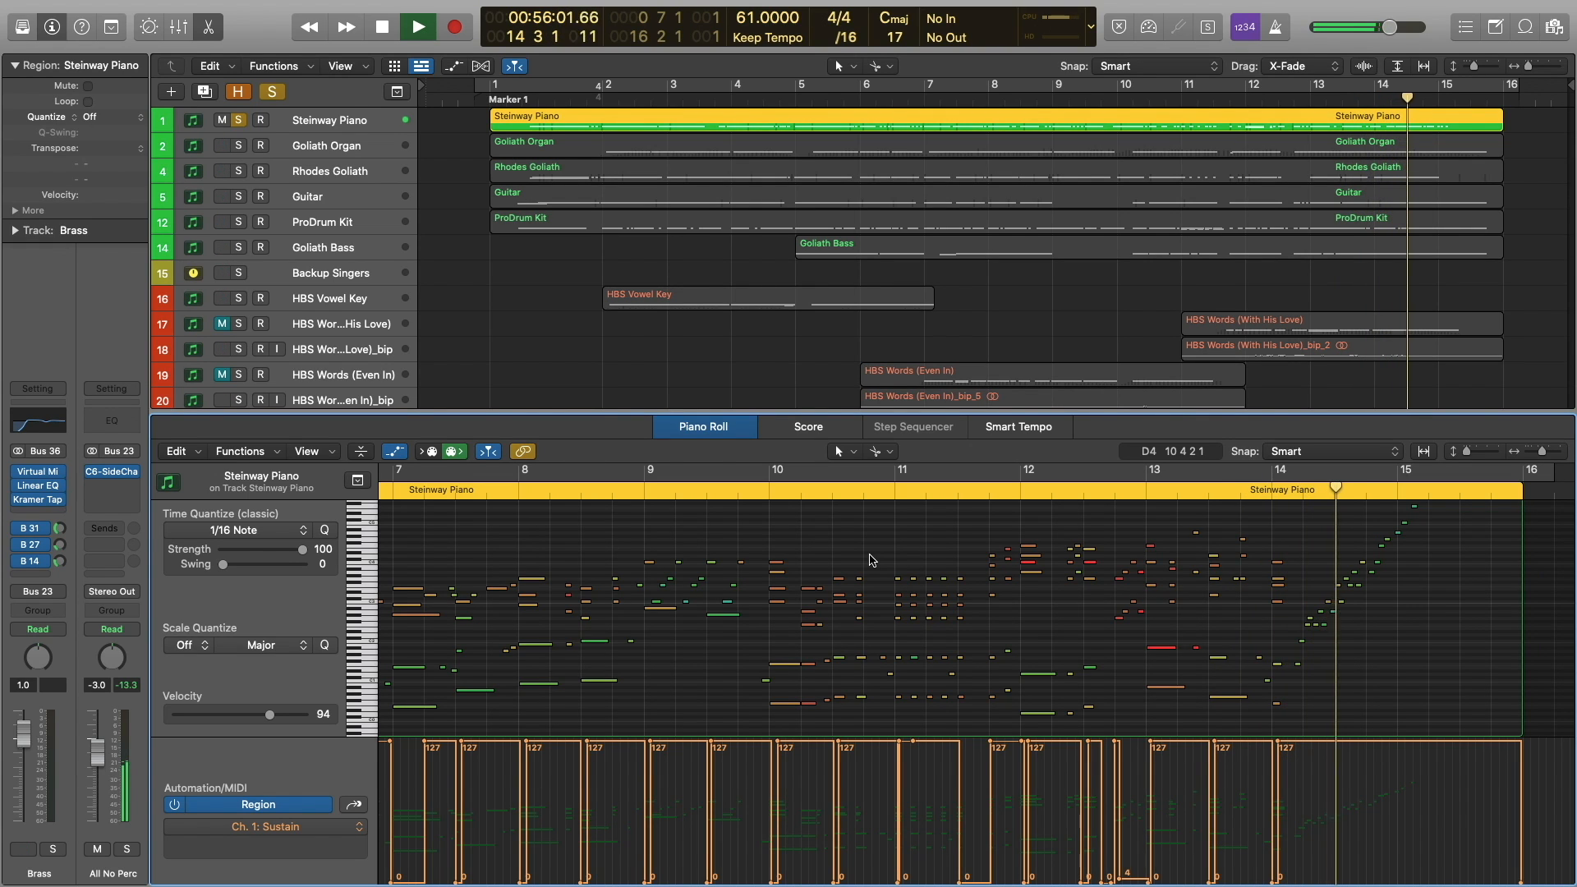
{"action": "scroll", "coordinate": [872, 561], "scroll_direction": "up", "scroll_amount": 1}
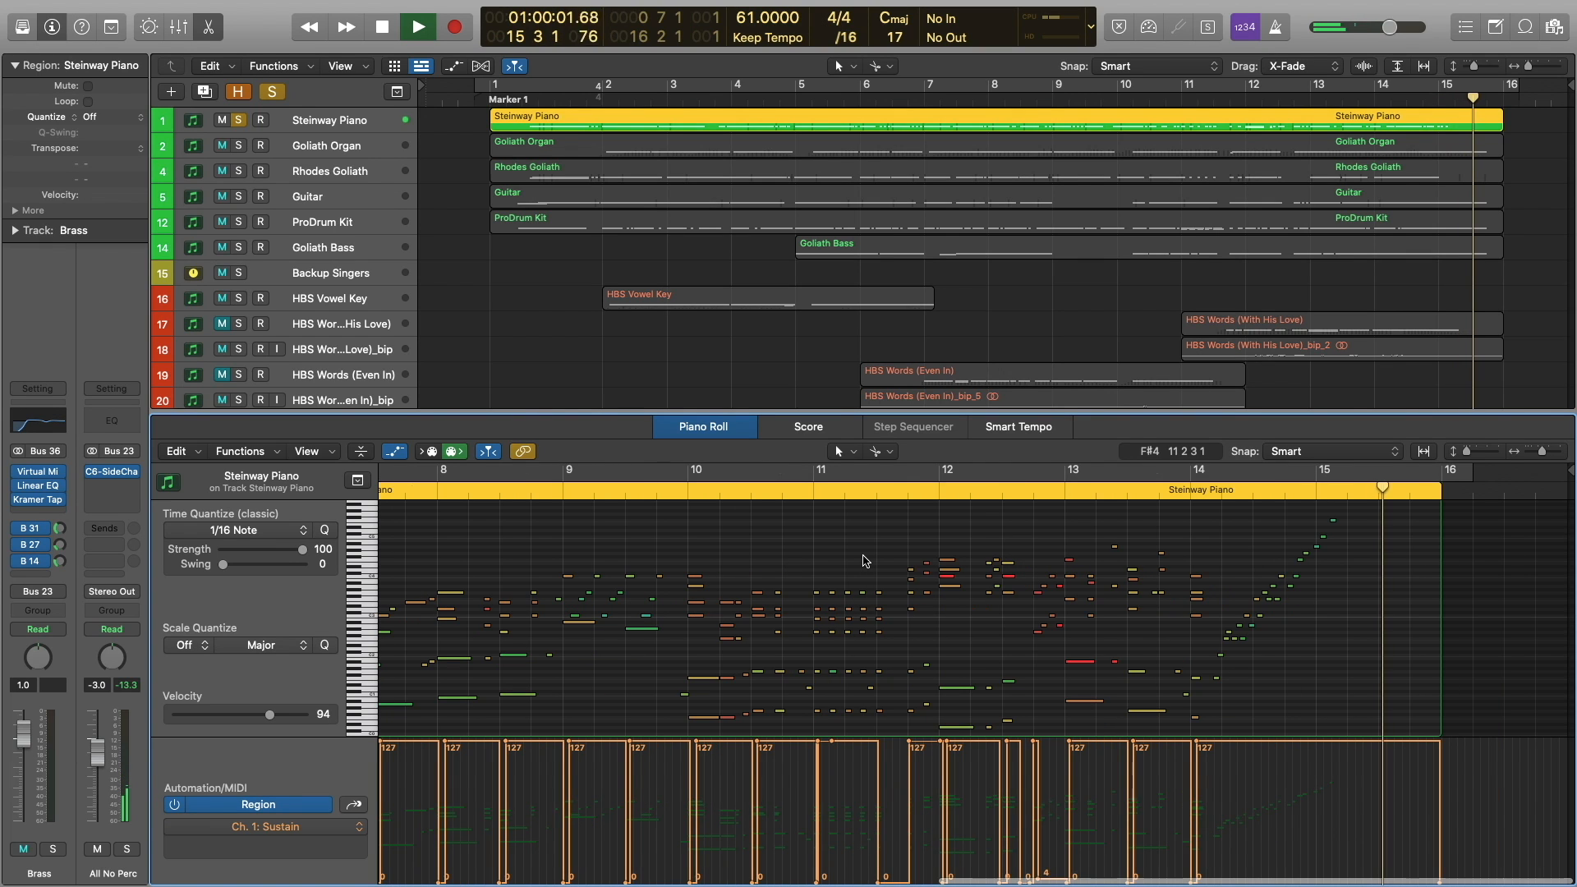
{"action": "key", "text": "space"}
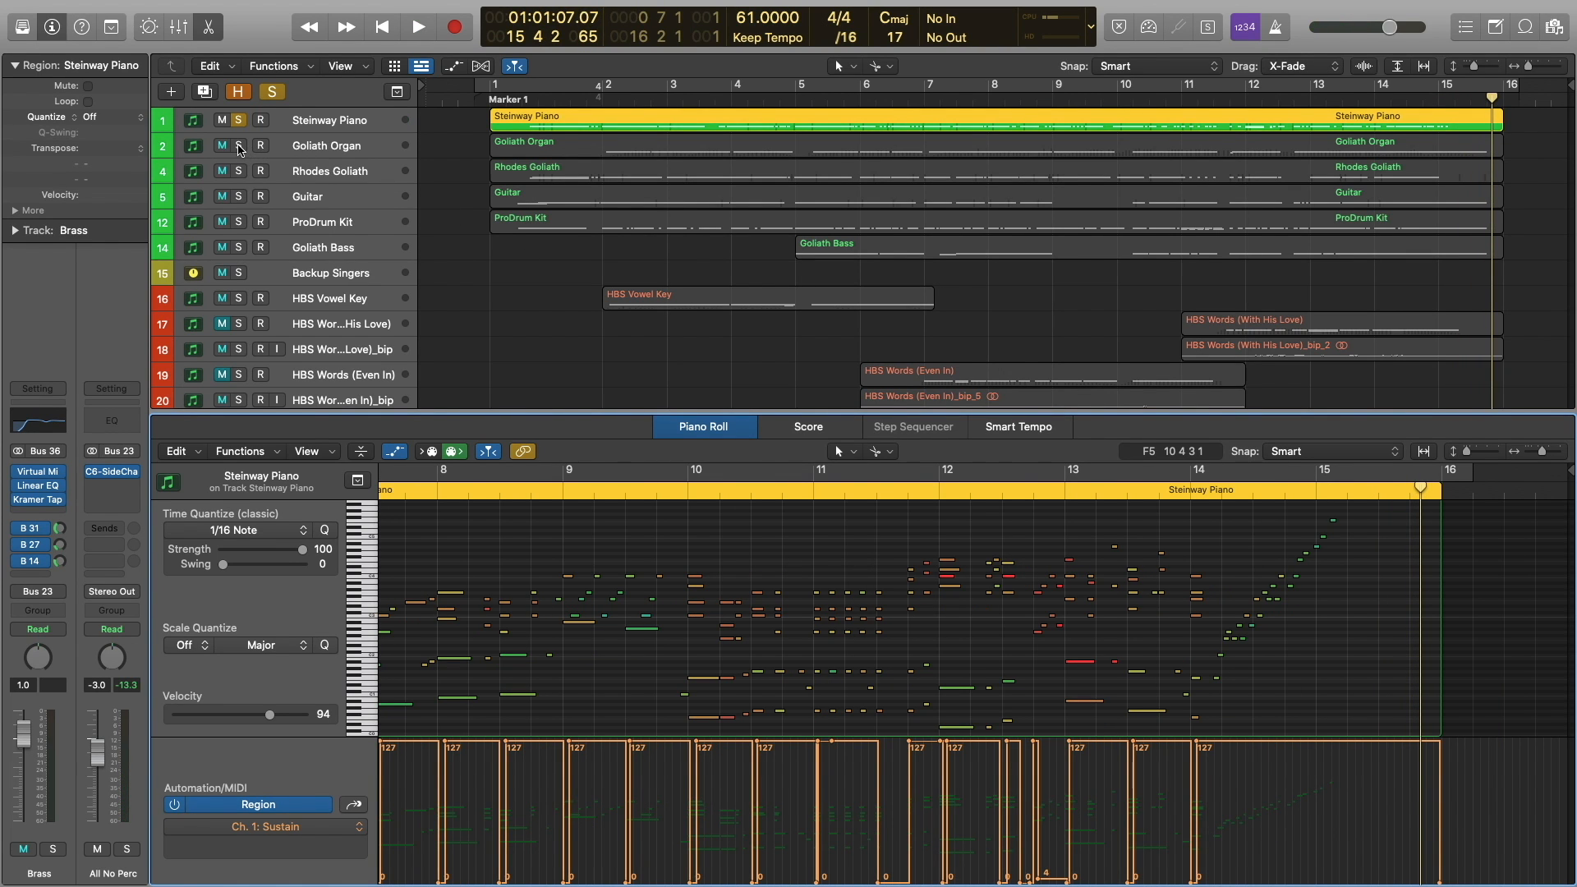
Add the Goliath Organ to the solo, show its region's notes, and play both parts from bar 11 into bar 15.
{"action": "left_click", "coordinate": [239, 147]}
{"action": "left_click", "coordinate": [1254, 150]}
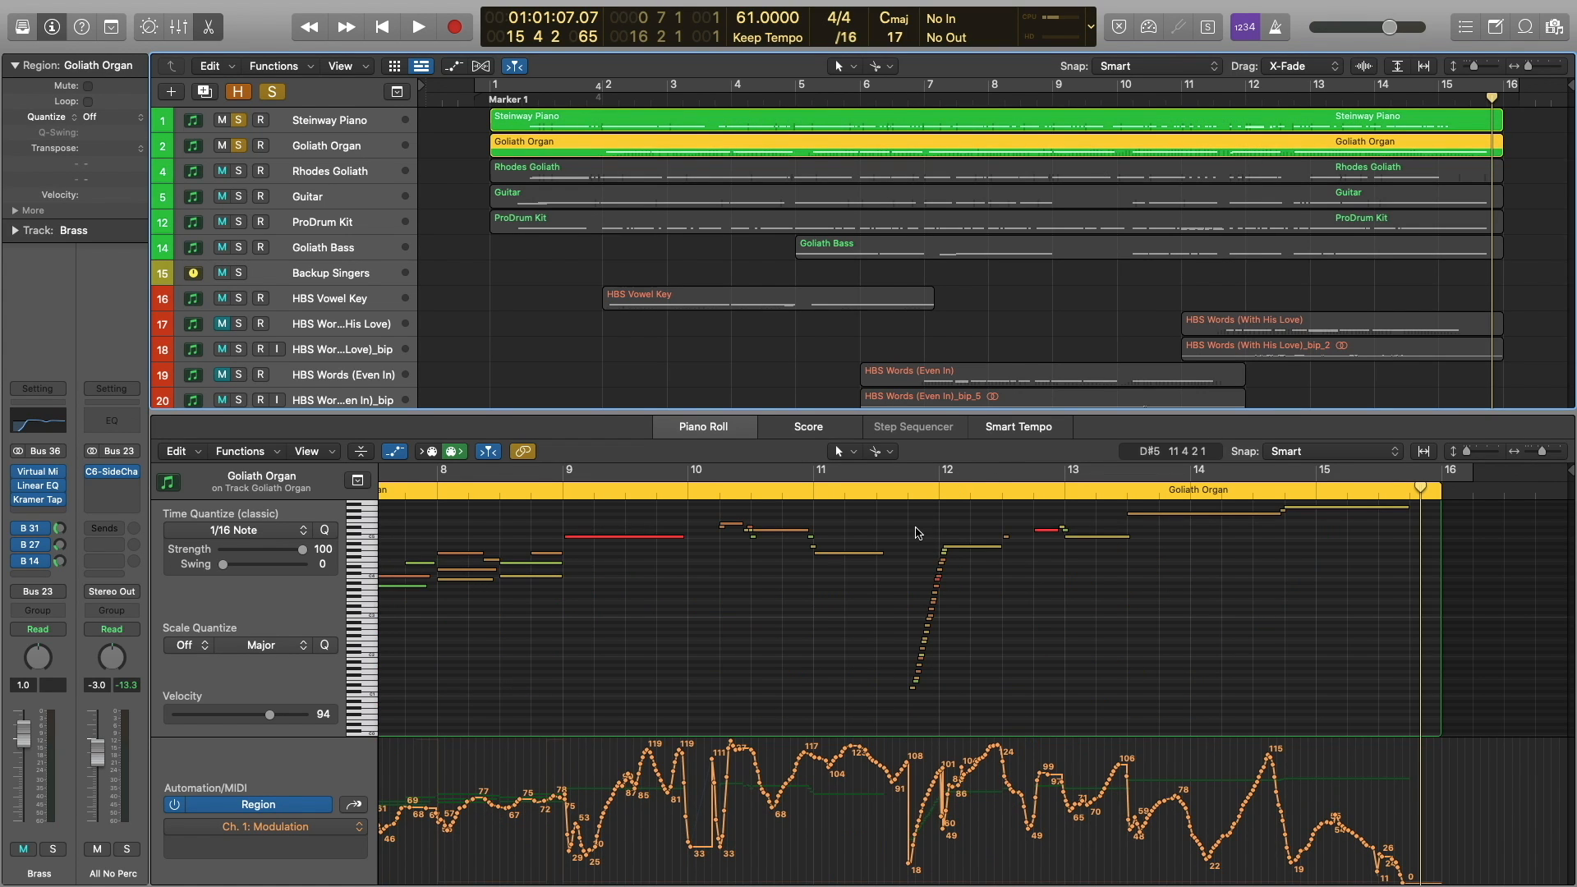
{"action": "left_click", "coordinate": [822, 497]}
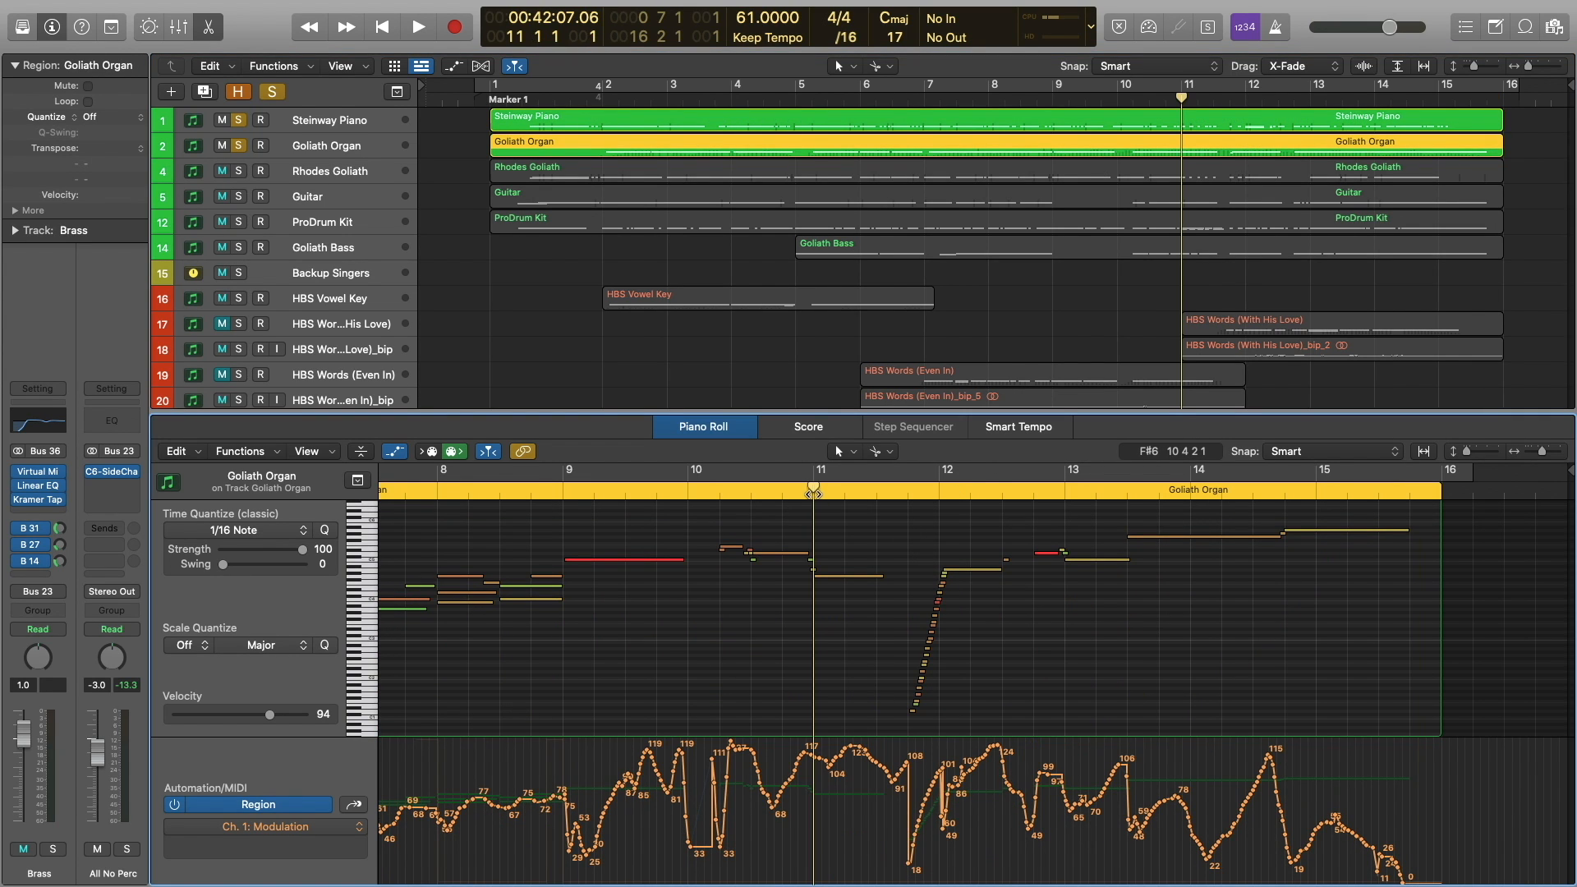
{"action": "key", "text": "space"}
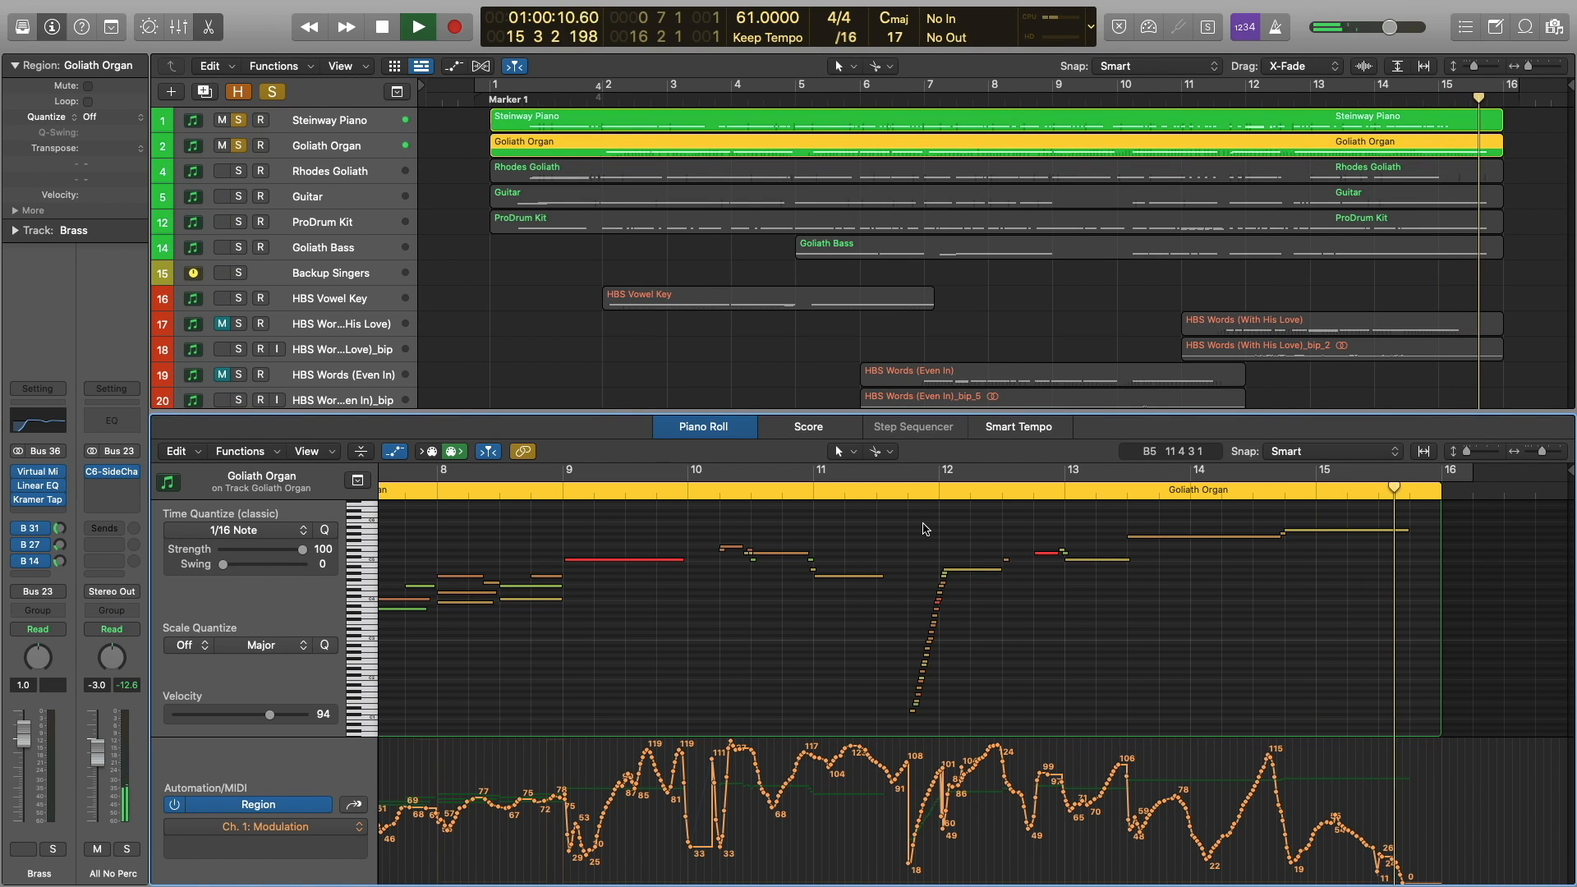
{"action": "key", "text": "space"}
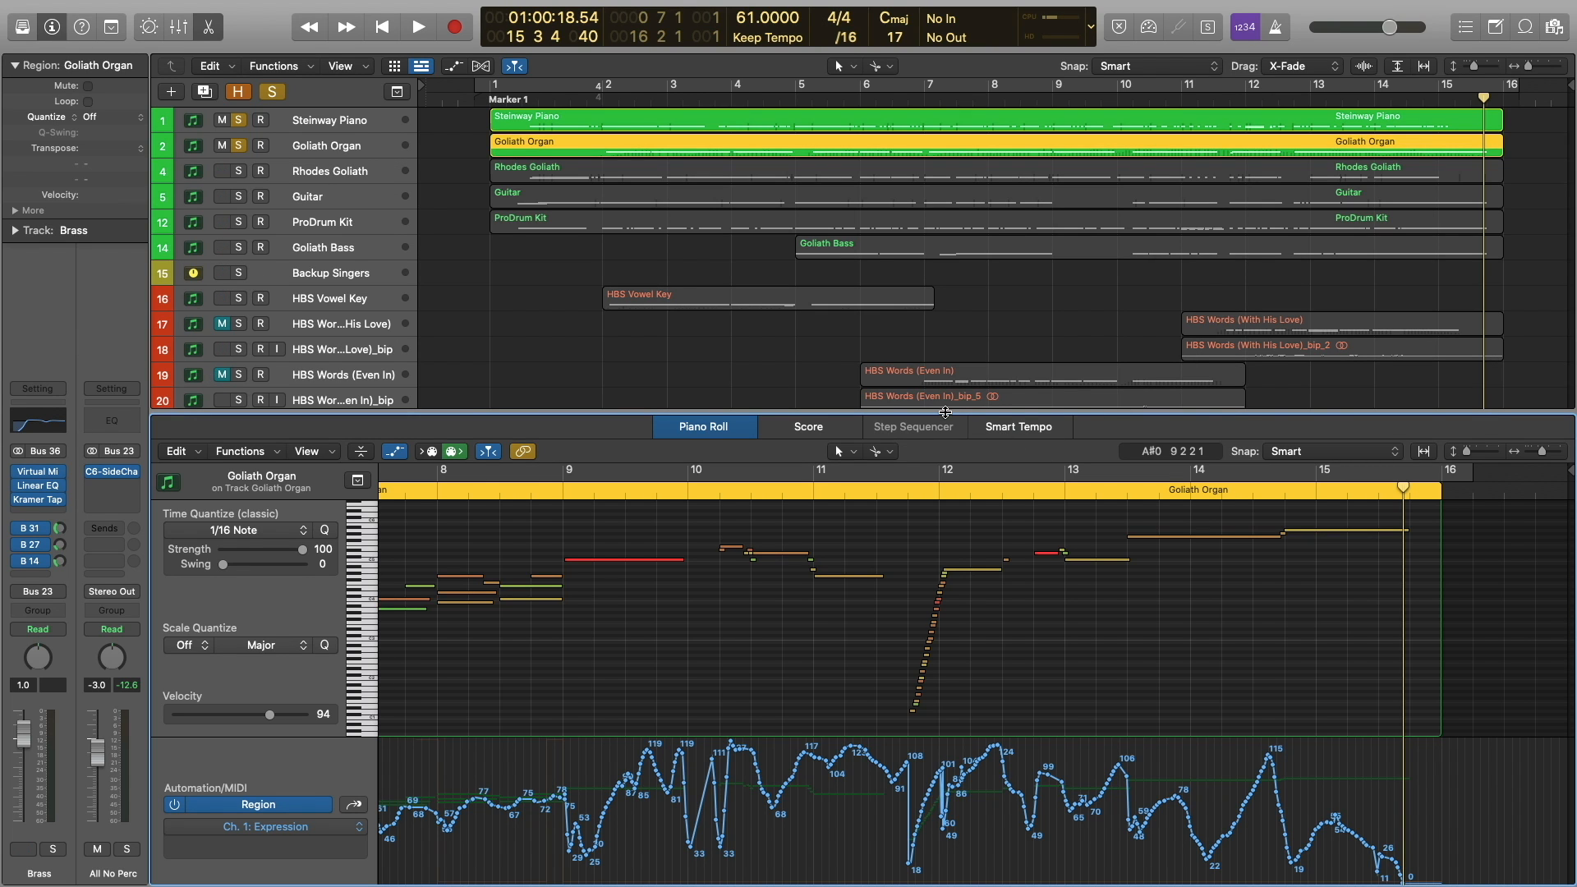
Add Rhodes Goliath to the solo, show its region's notes, and play the three keyboards from bar 11 into bar 15.
{"action": "left_click", "coordinate": [238, 170]}
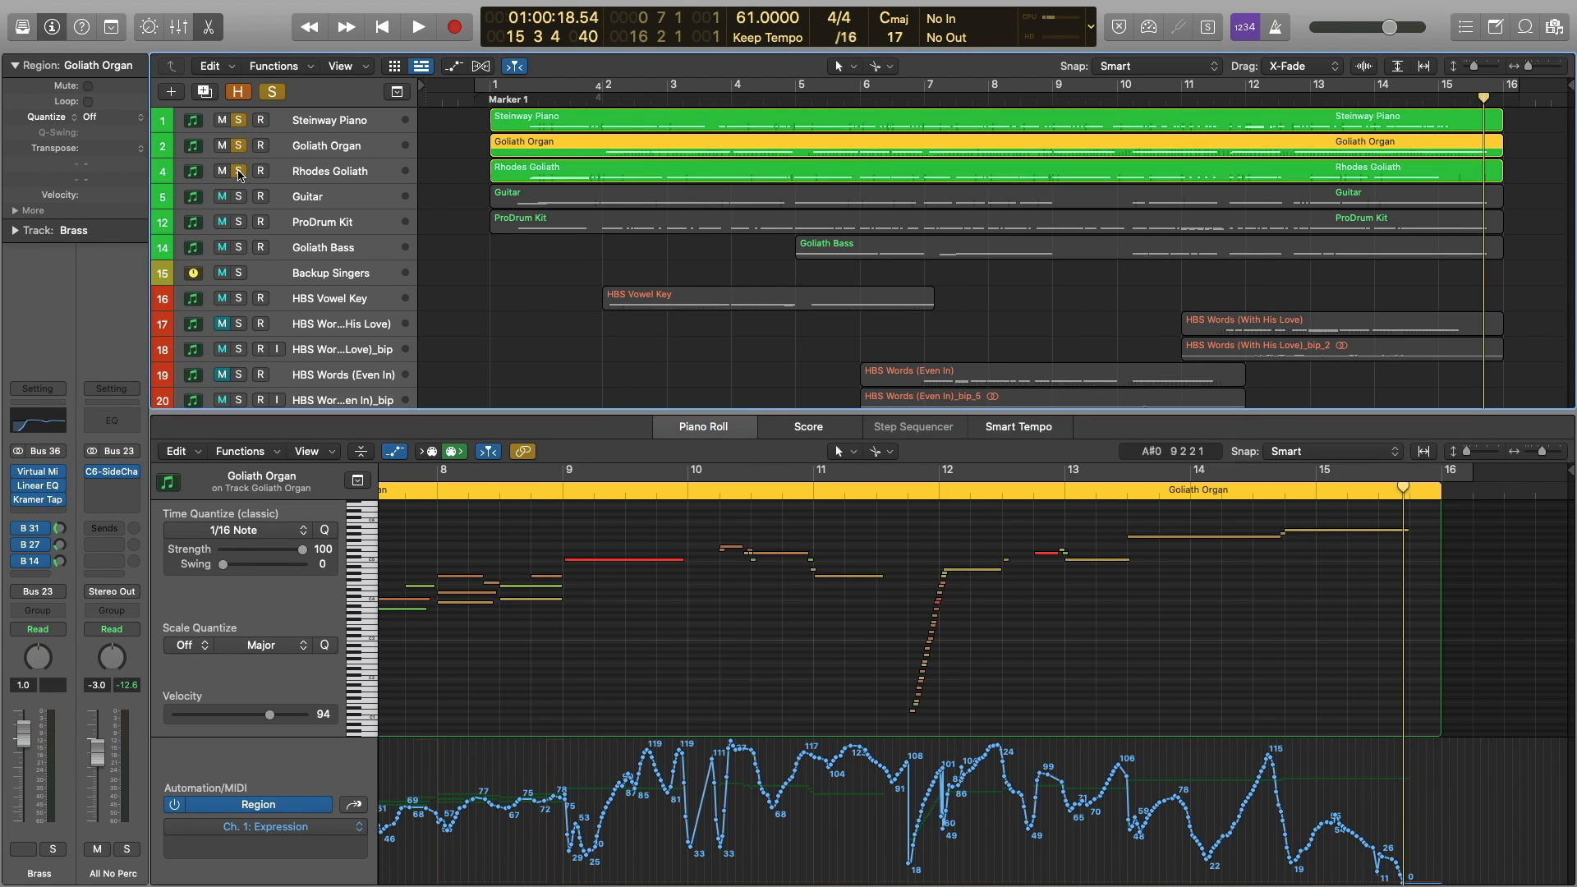
{"action": "left_click", "coordinate": [1039, 283]}
{"action": "left_click", "coordinate": [1271, 173]}
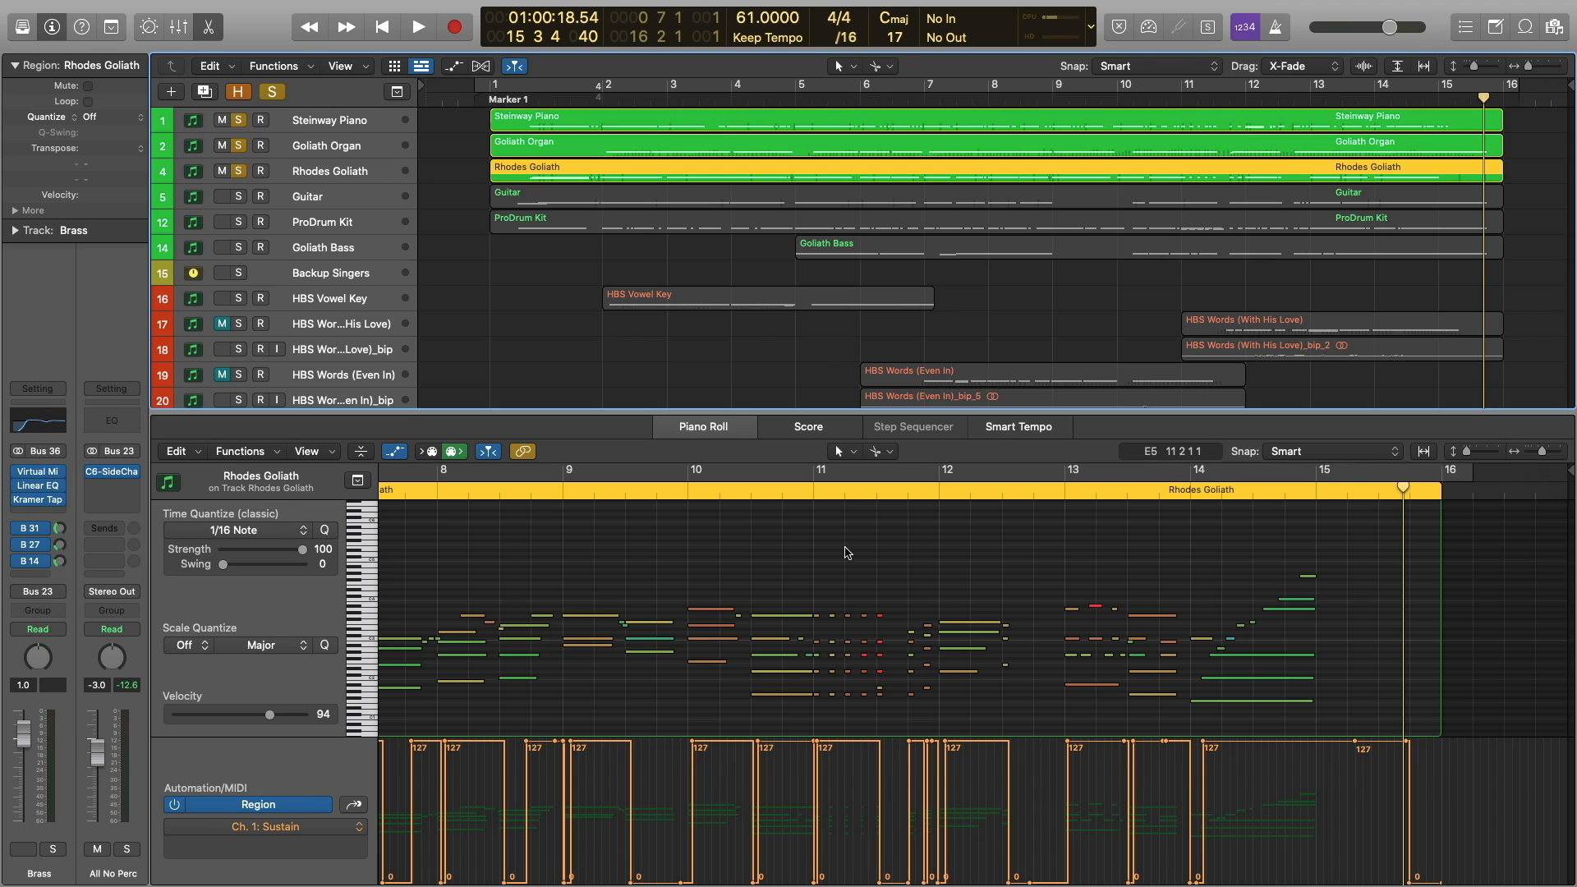
{"action": "scroll", "coordinate": [846, 553], "scroll_direction": "down", "scroll_amount": 1}
{"action": "left_click", "coordinate": [801, 496]}
{"action": "key", "text": "space"}
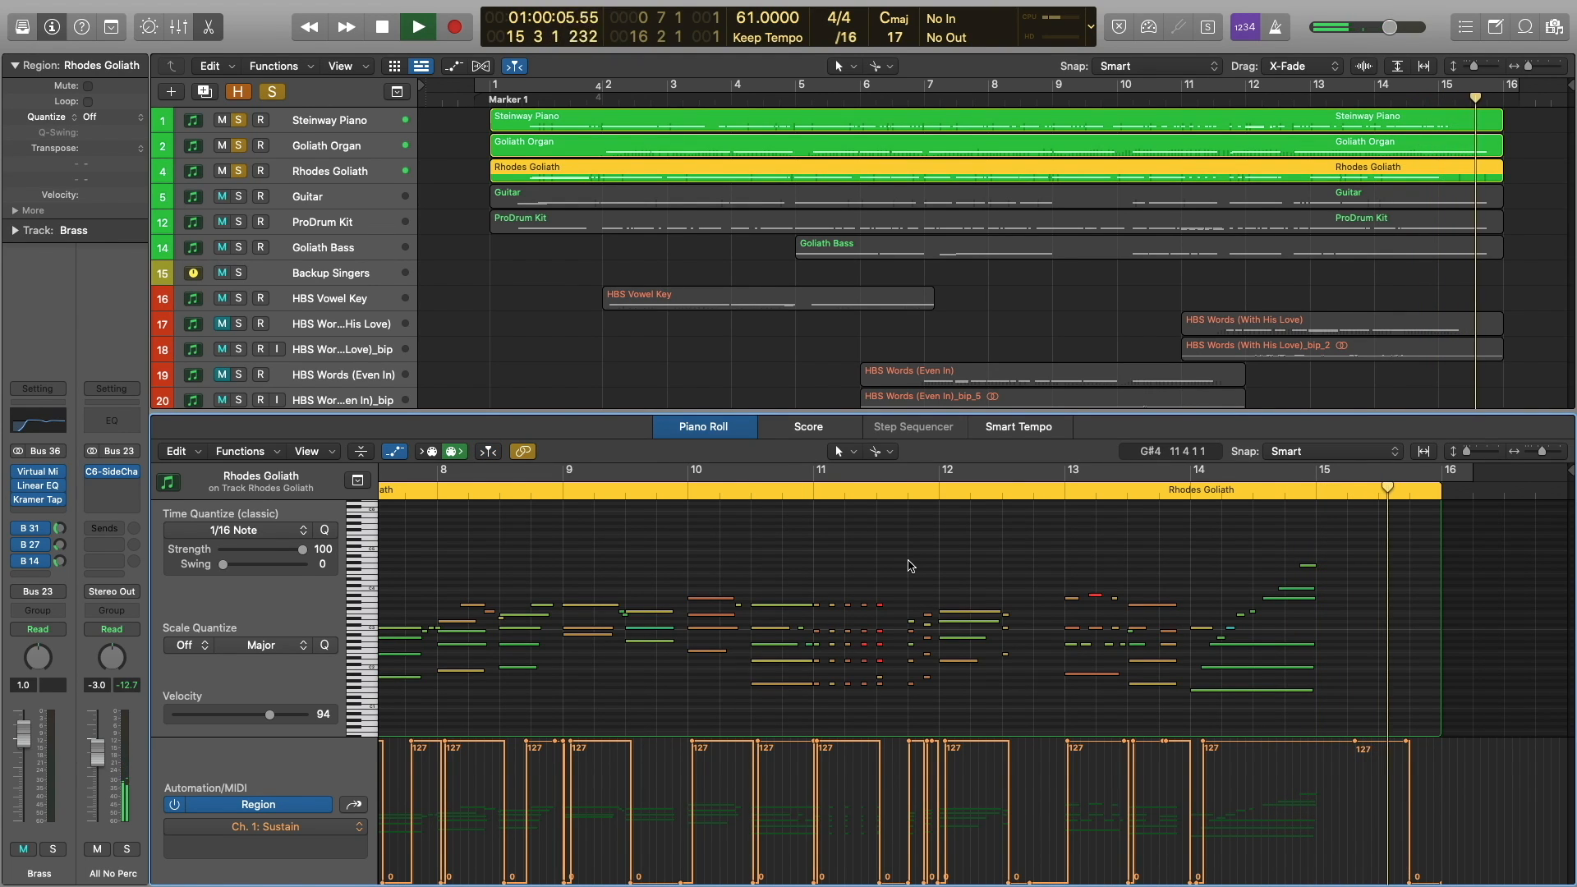
{"action": "key", "text": "space"}
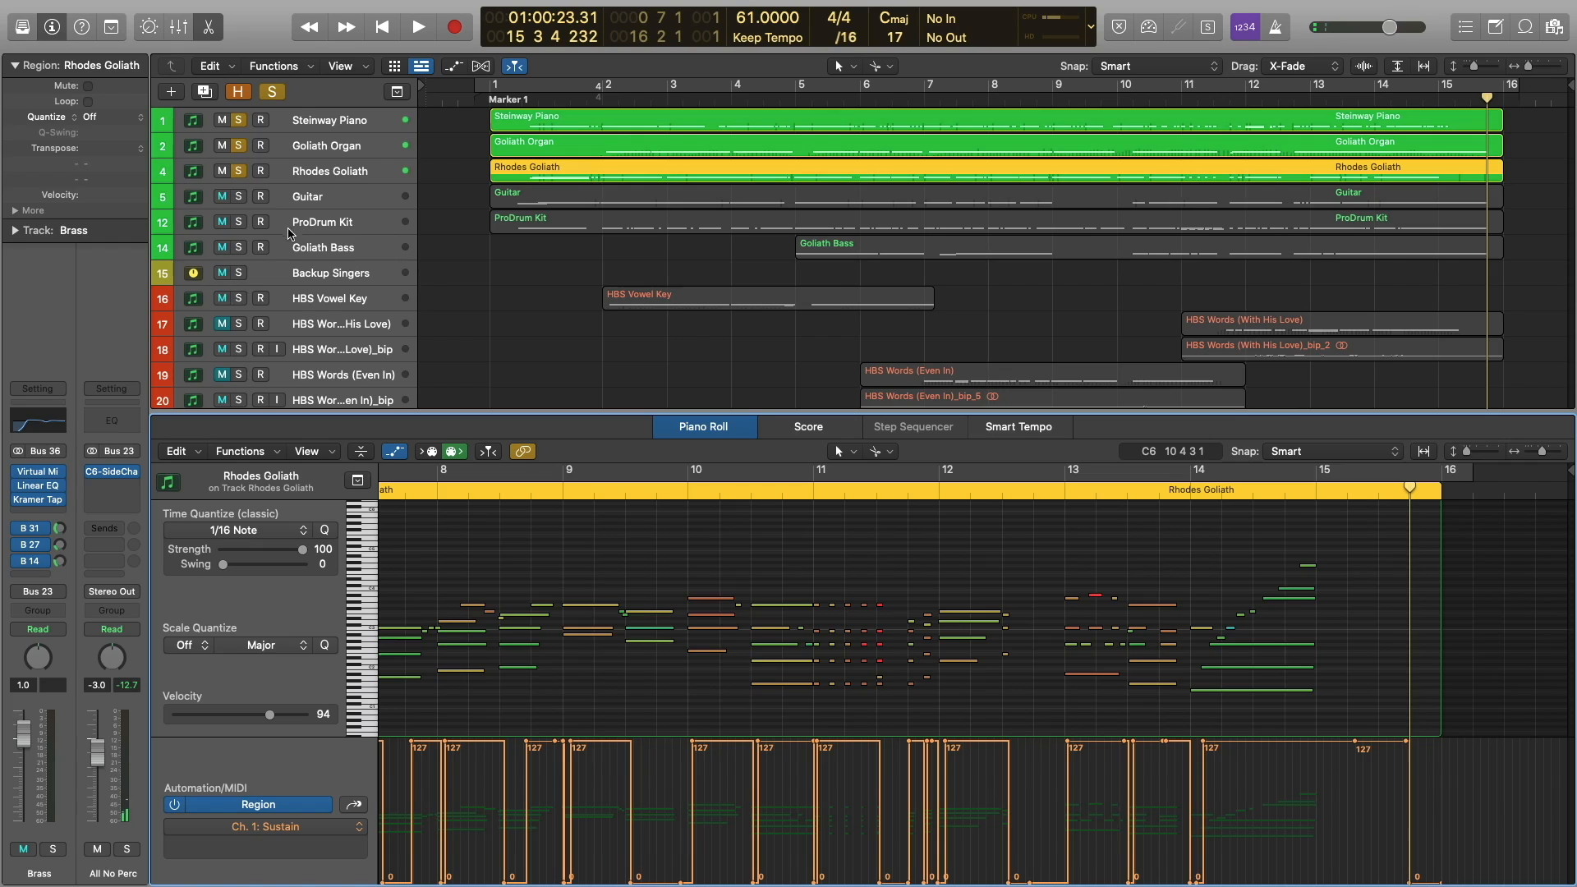
Add the Guitar to the solo, show its region's notes, and play it with the keyboards from bar 11 into bar 15.
{"action": "left_click", "coordinate": [239, 197]}
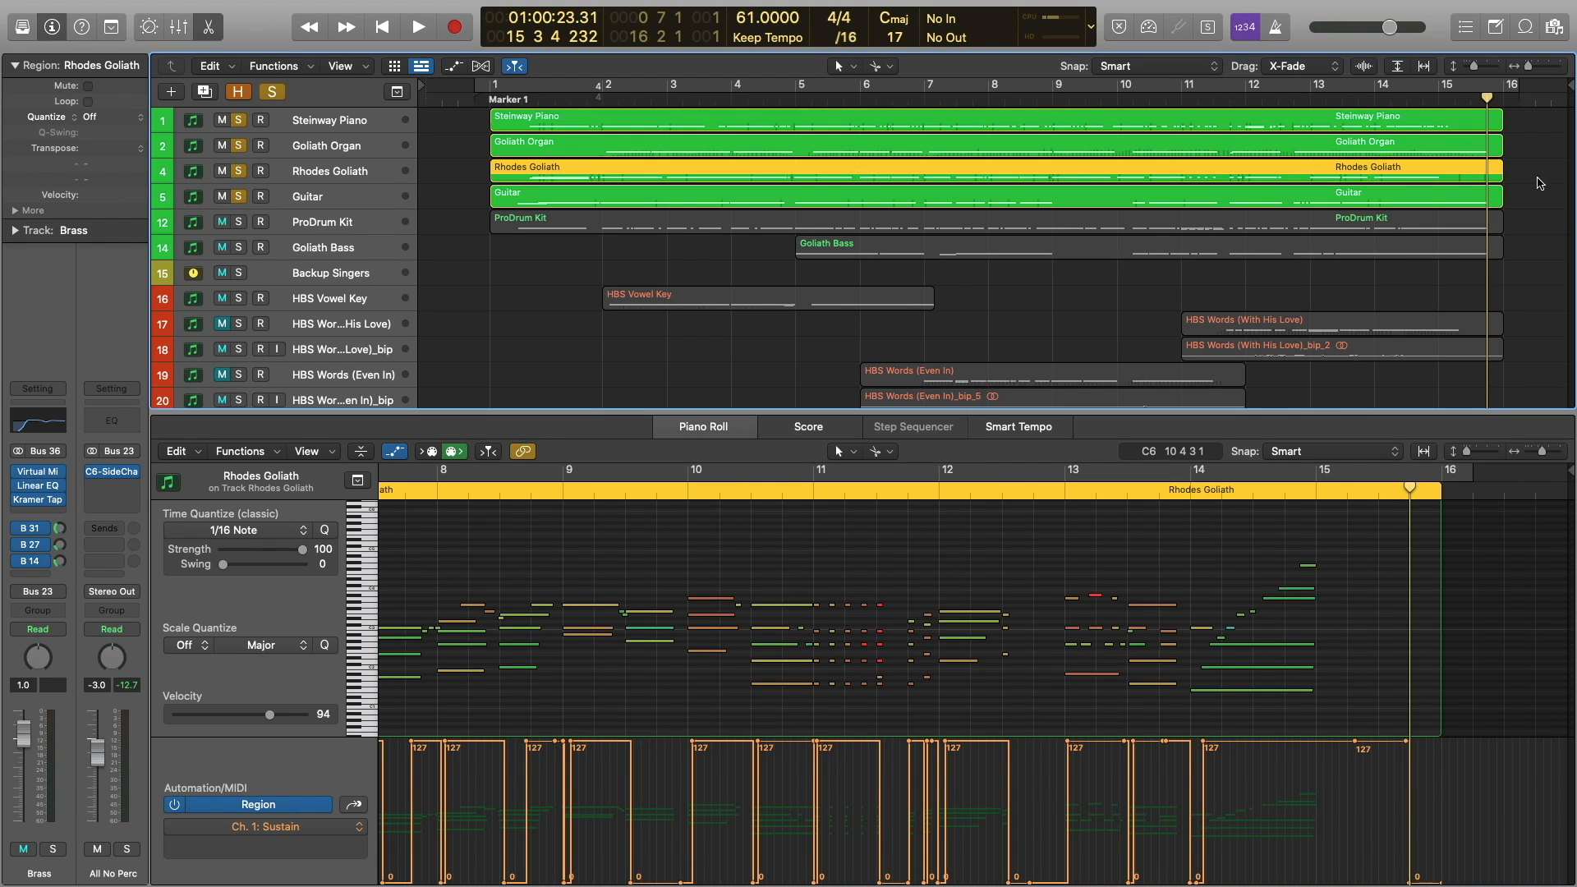
{"action": "left_click", "coordinate": [1378, 204]}
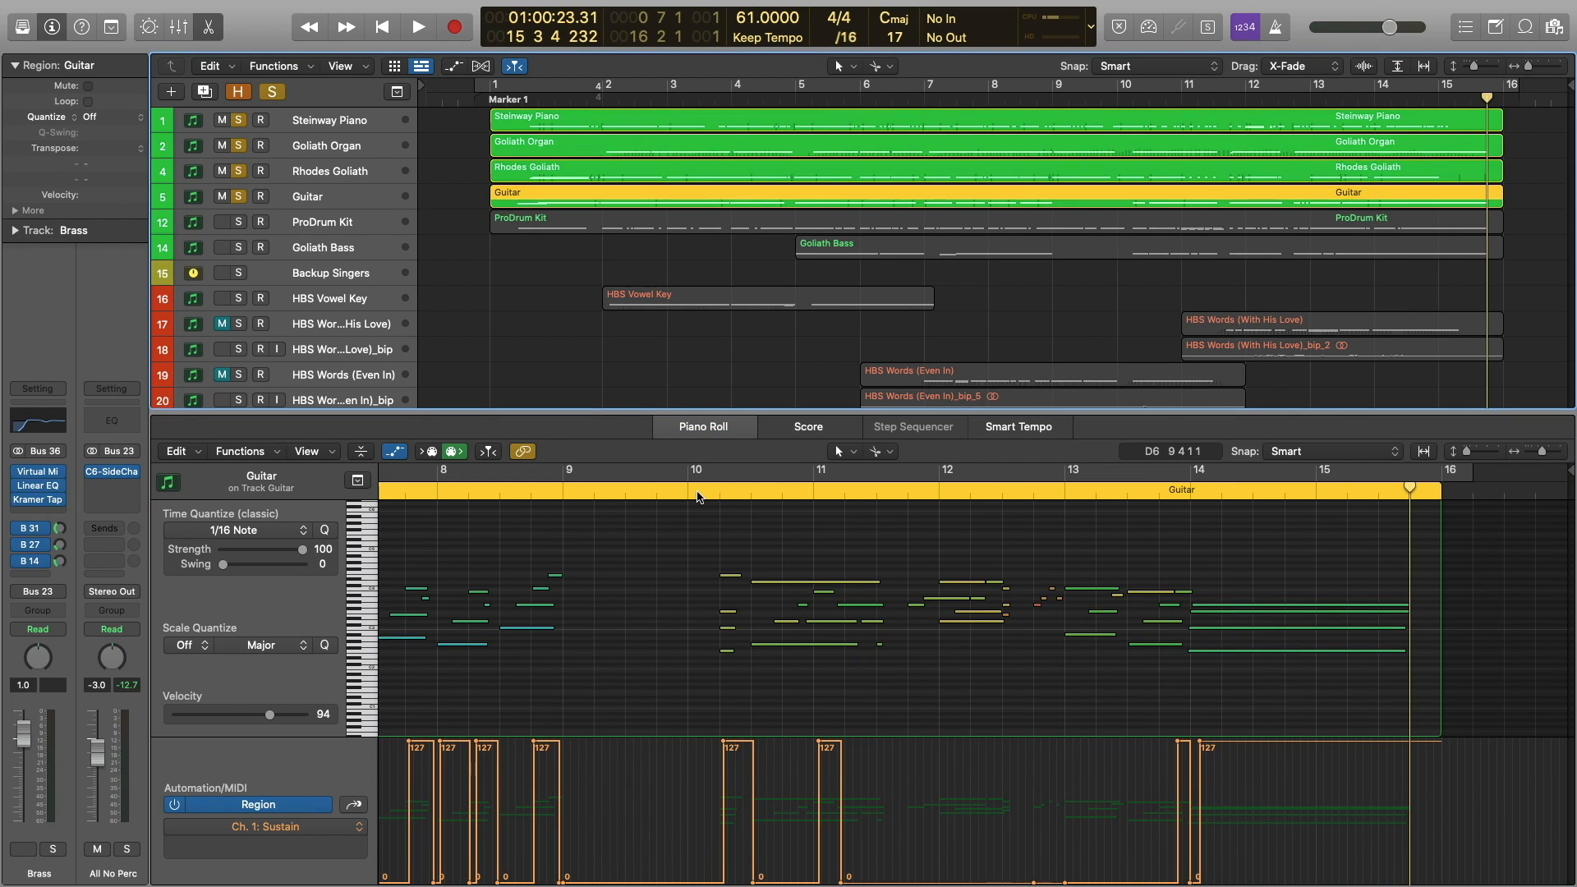
{"action": "left_click", "coordinate": [811, 497]}
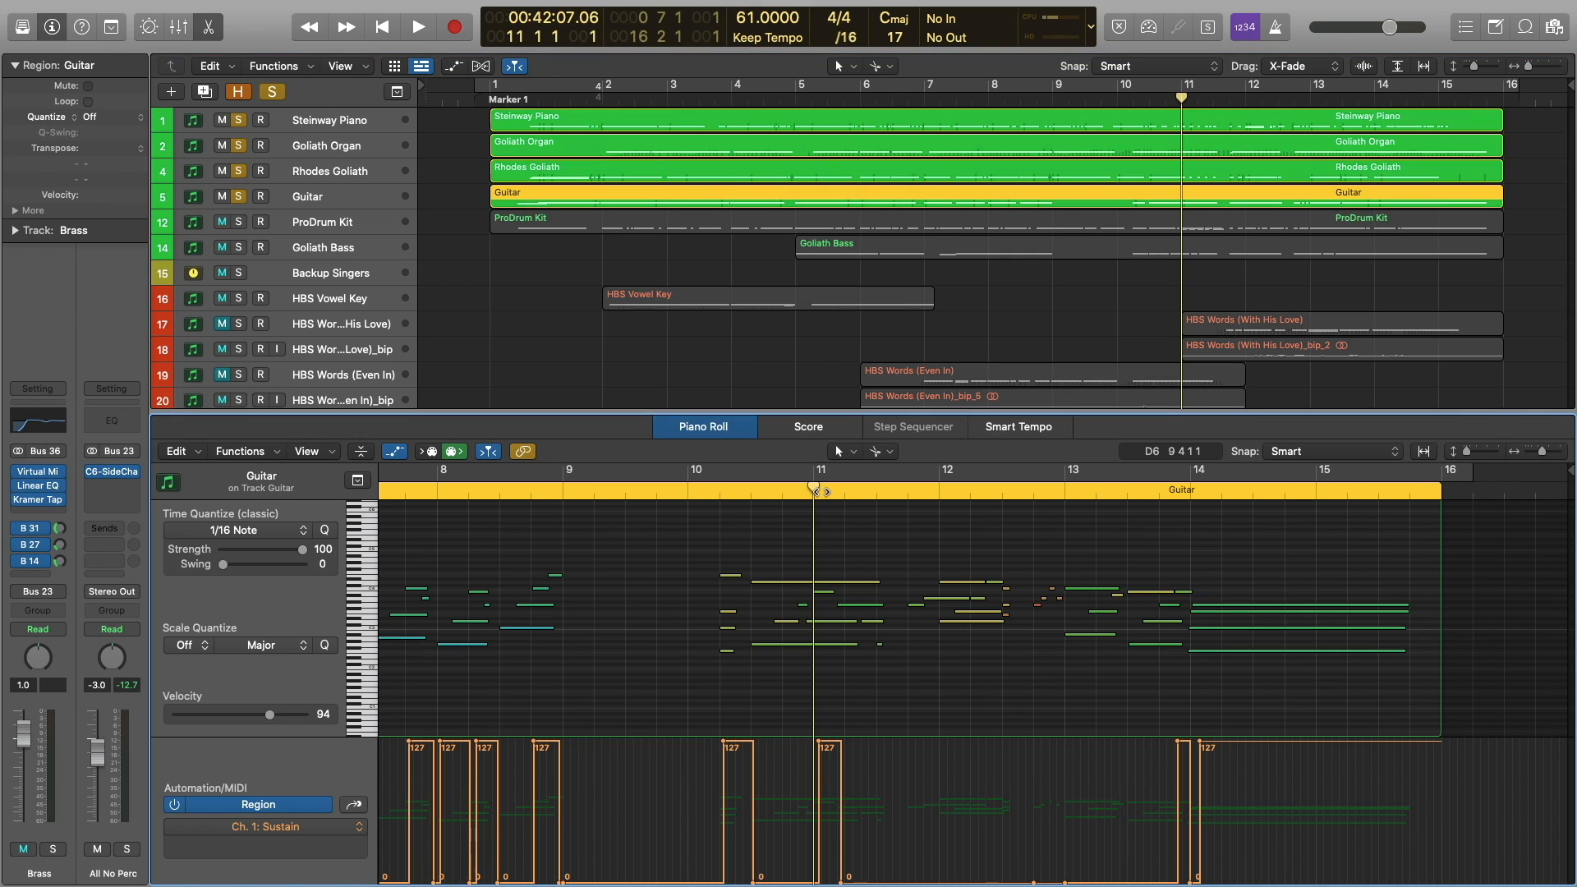
{"action": "key", "text": "space"}
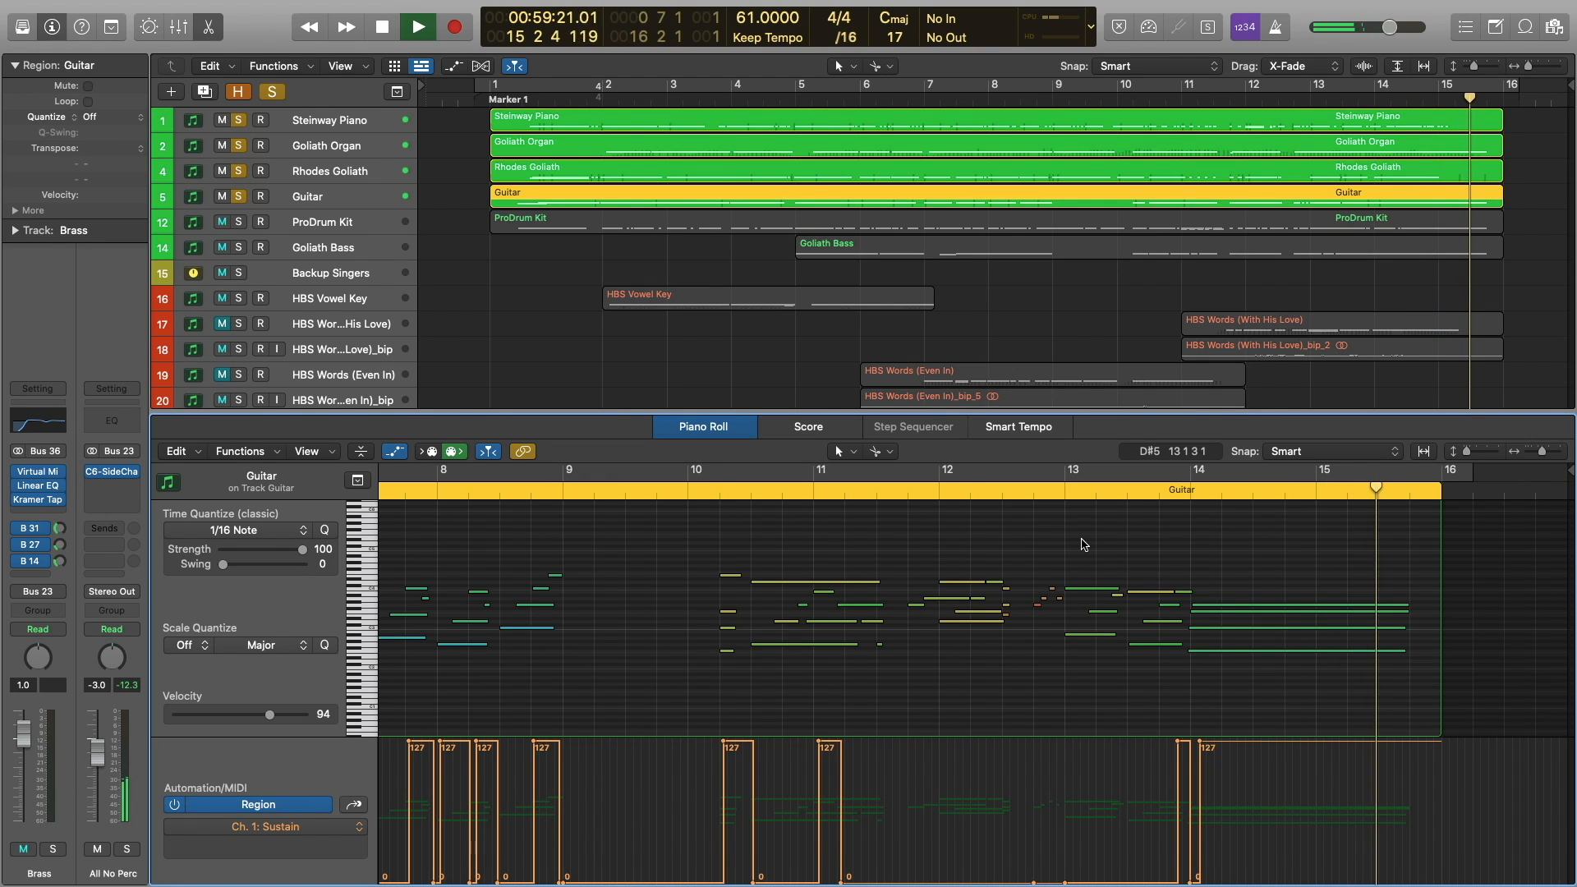
{"action": "key", "text": "space"}
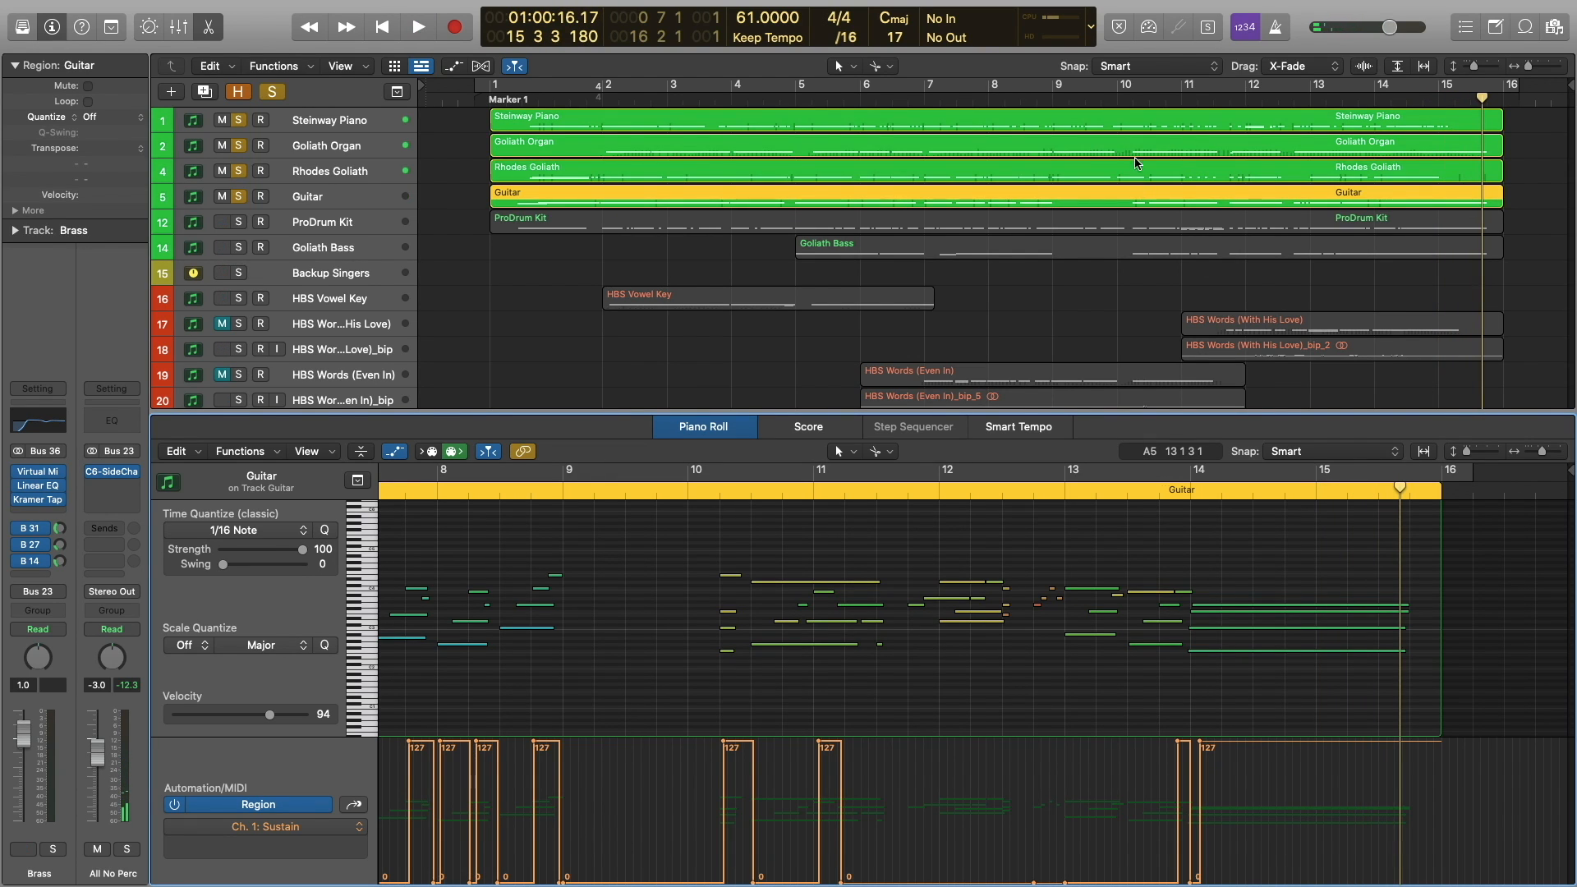
Add the ProDrum Kit to the solo, show its region's notes, and play the soloed parts from bar 11 into bar 15.
{"action": "left_click", "coordinate": [241, 224]}
{"action": "left_click", "coordinate": [1166, 231]}
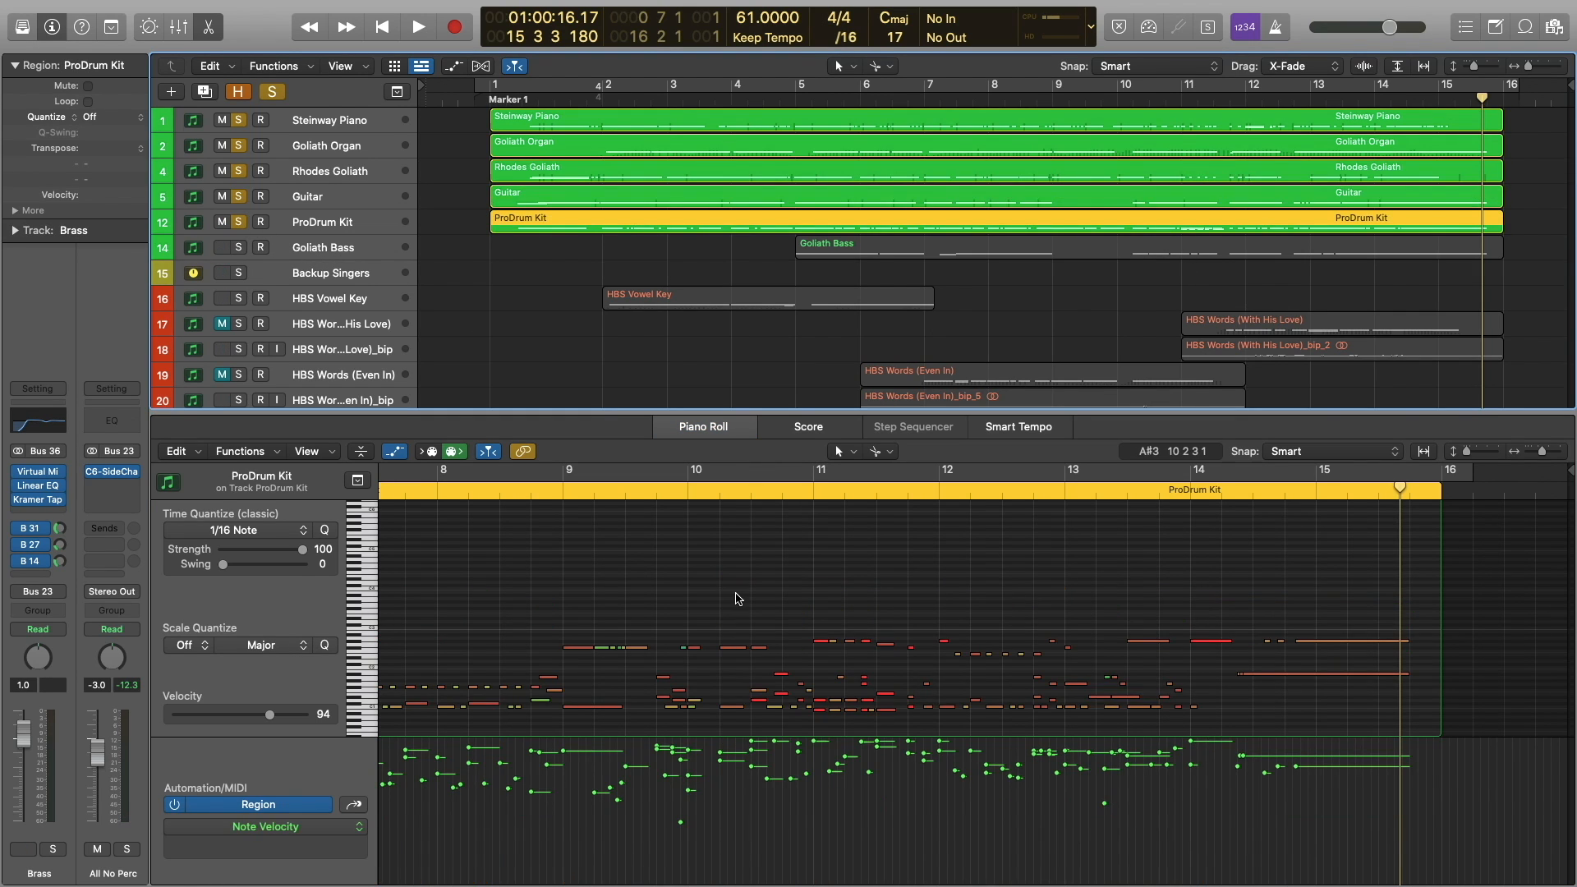
{"action": "scroll", "coordinate": [733, 596], "scroll_direction": "down", "scroll_amount": 3}
{"action": "left_click", "coordinate": [802, 491]}
{"action": "key", "text": "space"}
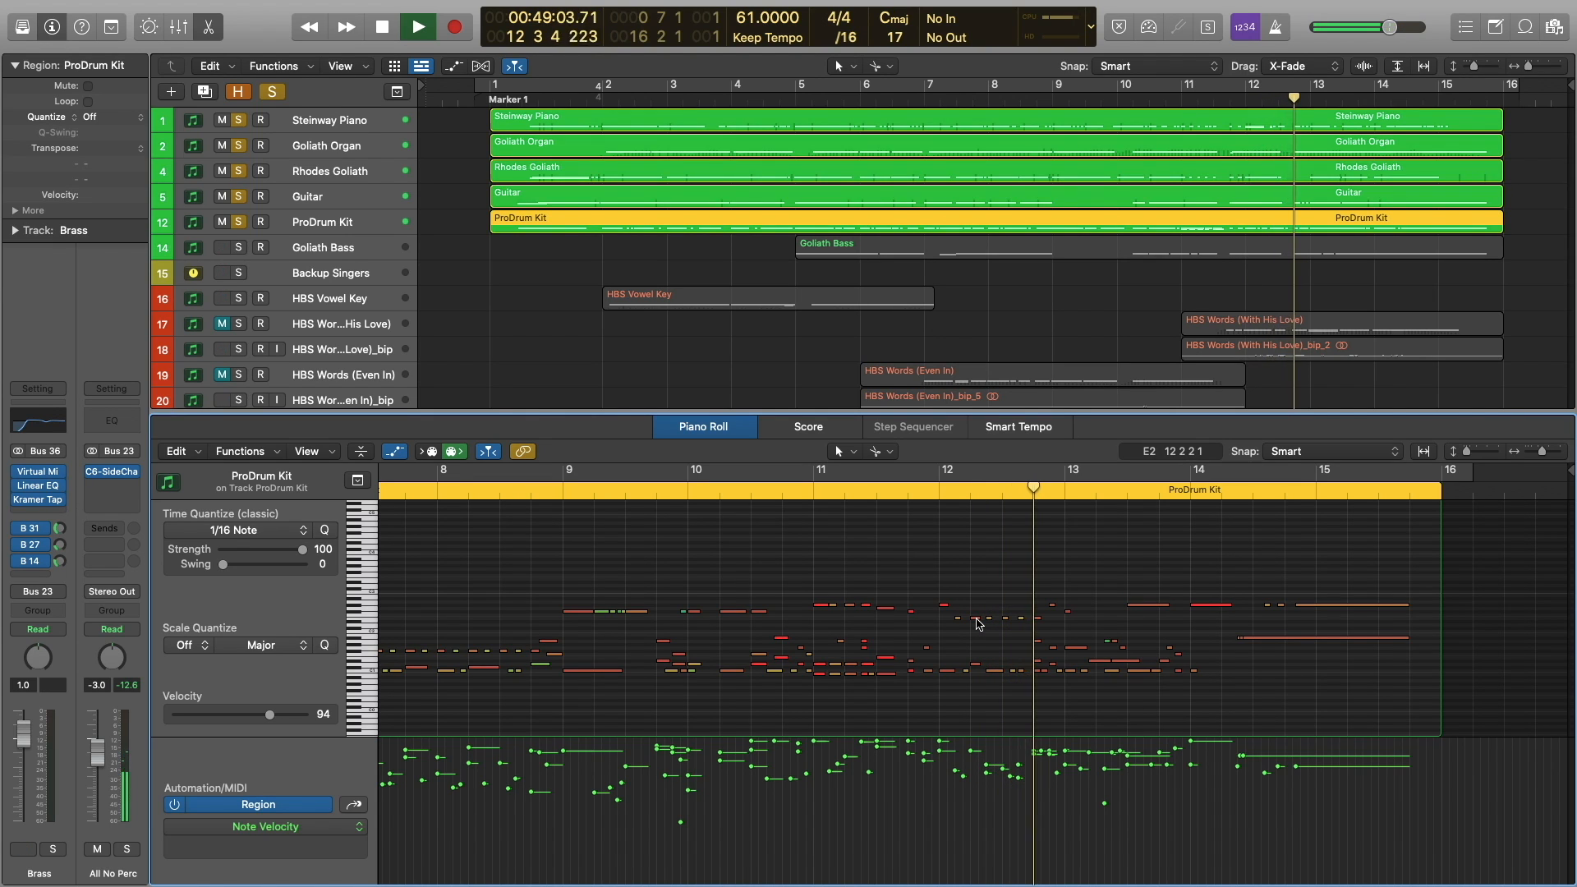
{"action": "mouse_move", "coordinate": [976, 609]}
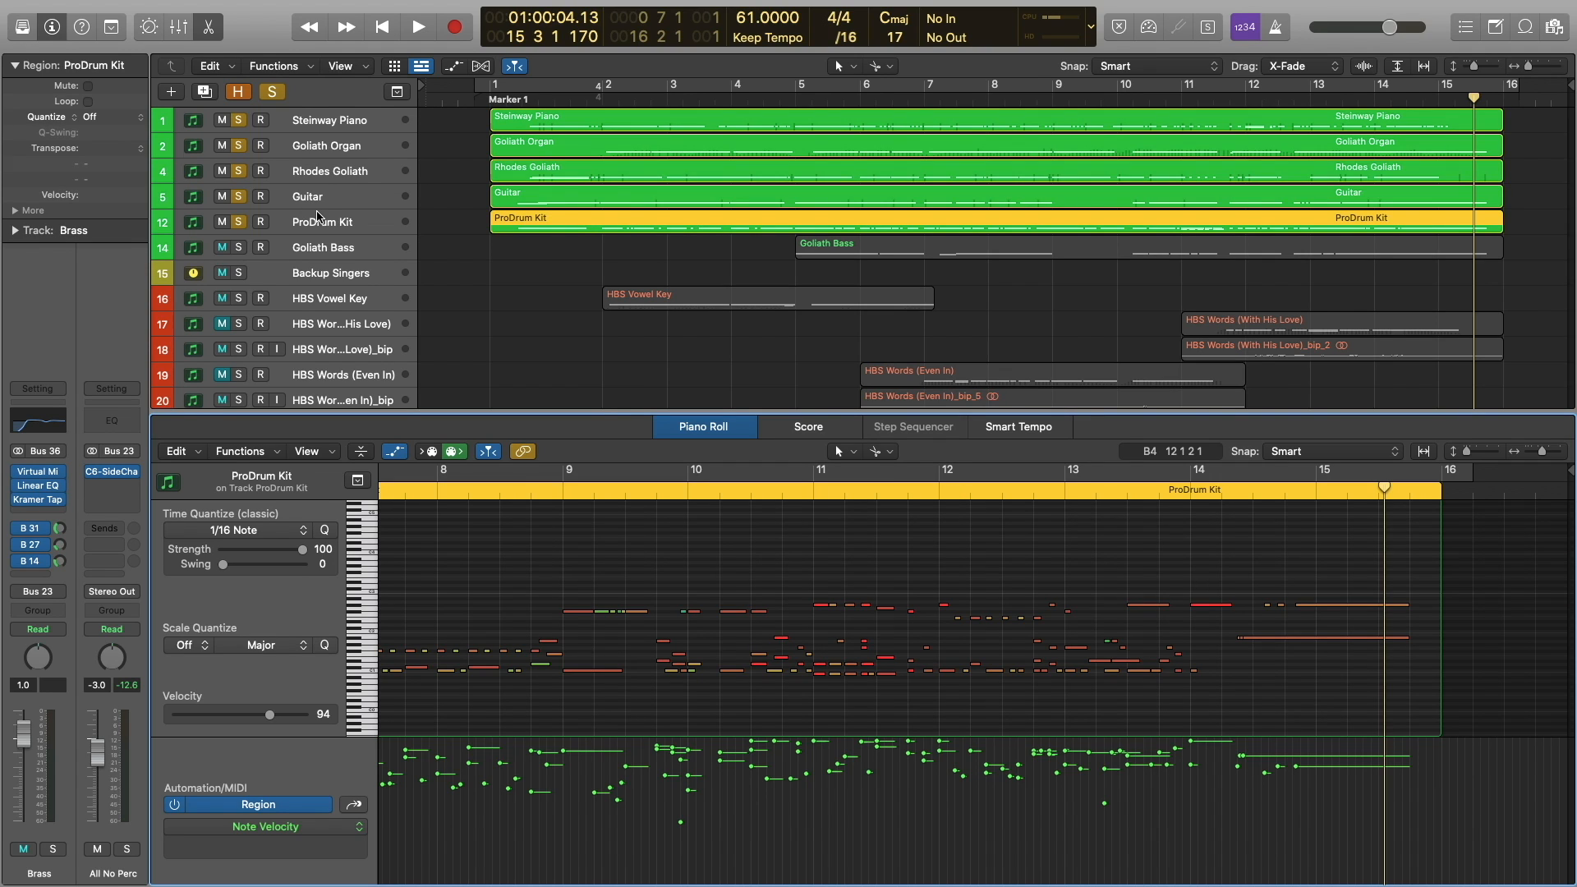
Add the Goliath Bass to the solo, show its region's notes, and play the soloed parts from bar 11 into bar 15.
{"action": "left_click", "coordinate": [238, 248]}
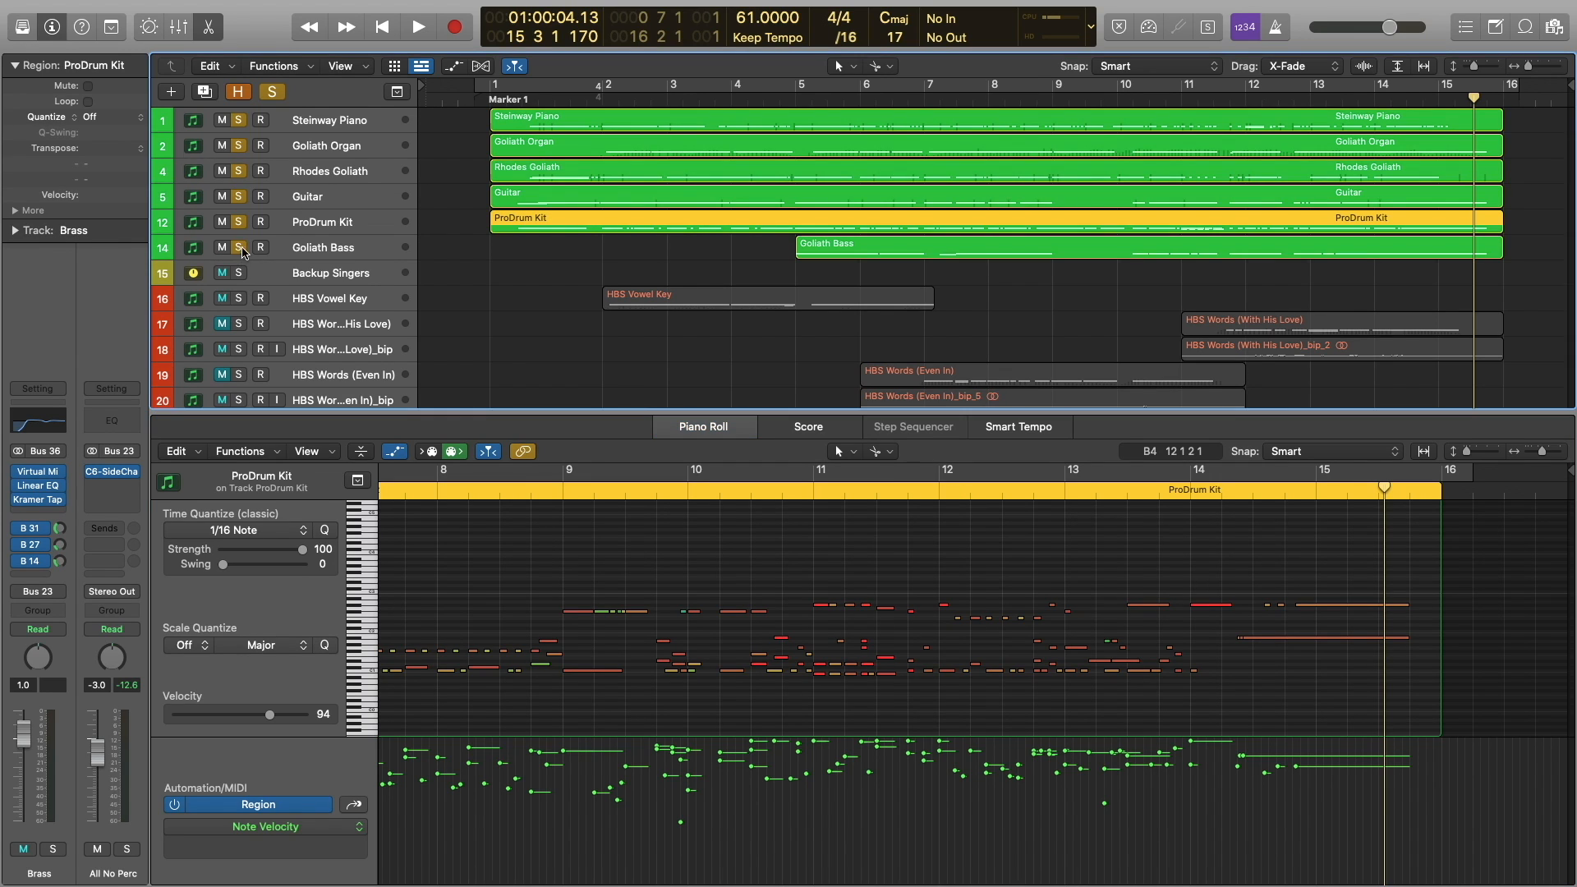
{"action": "left_click", "coordinate": [1310, 248]}
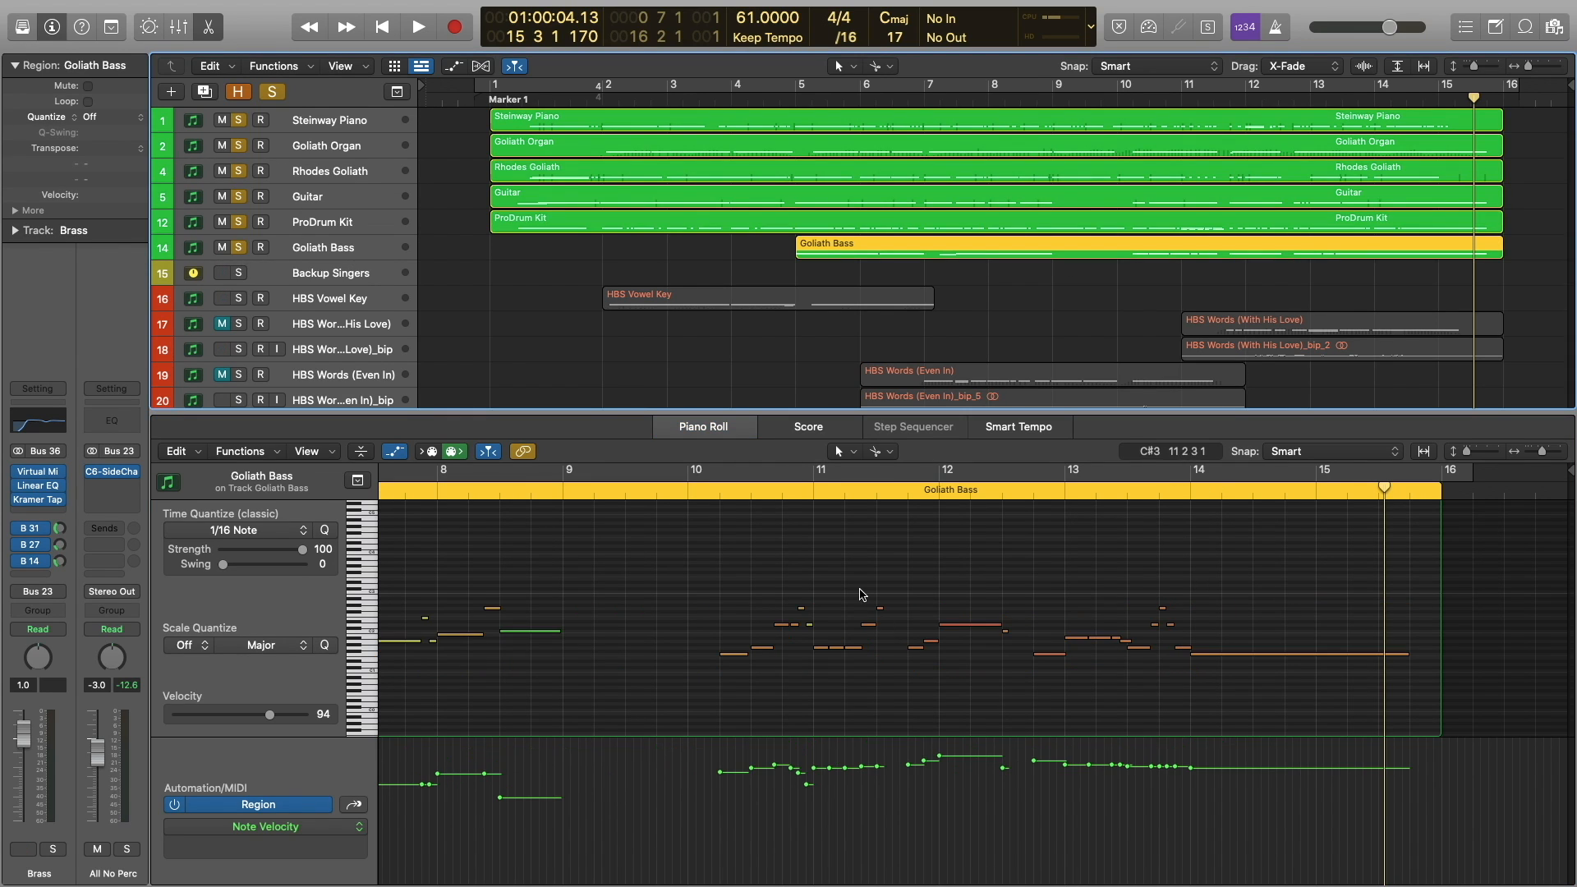
{"action": "double_click", "coordinate": [801, 491]}
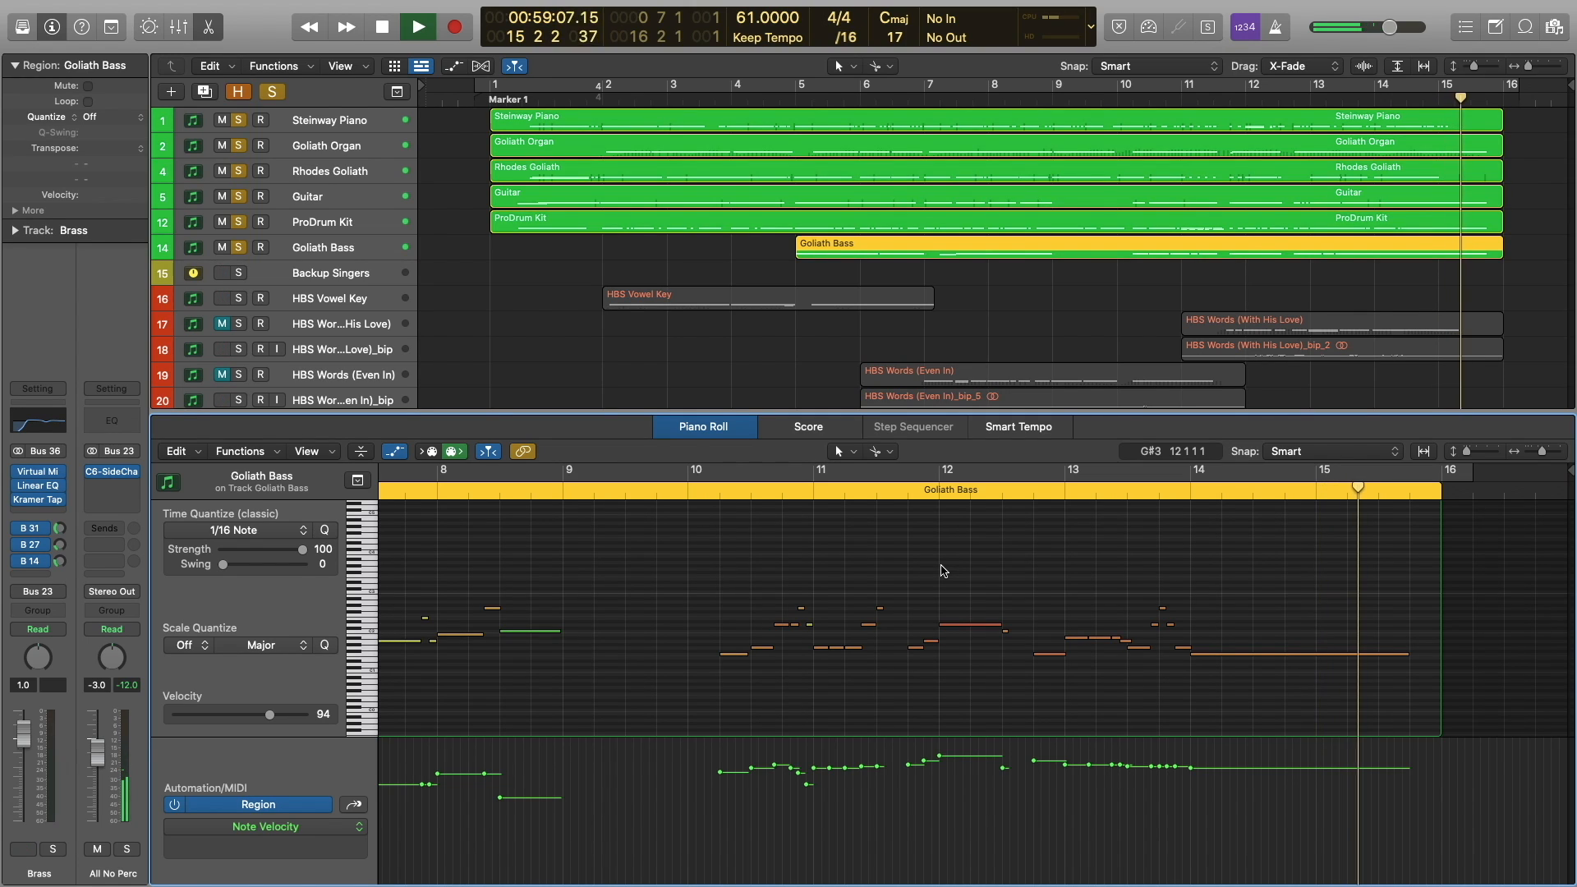
{"action": "key", "text": "space"}
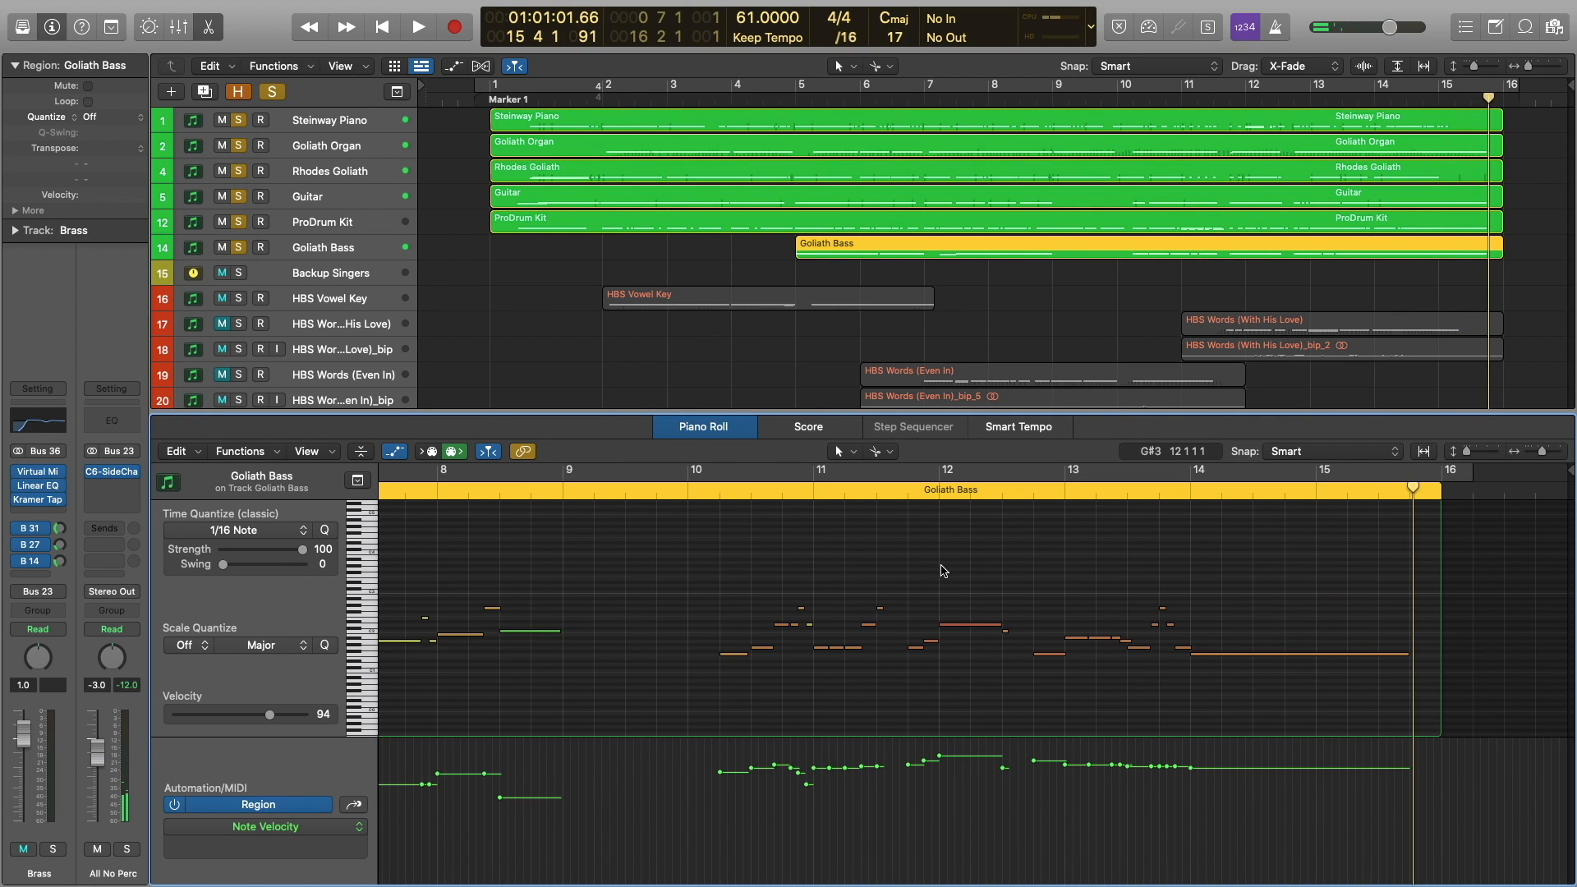
Add Backup Singers to the solo, show the HBS Words (With His Love) region's notes, and play from 10 2 1 1 into bar 15.
{"action": "left_click", "coordinate": [720, 498]}
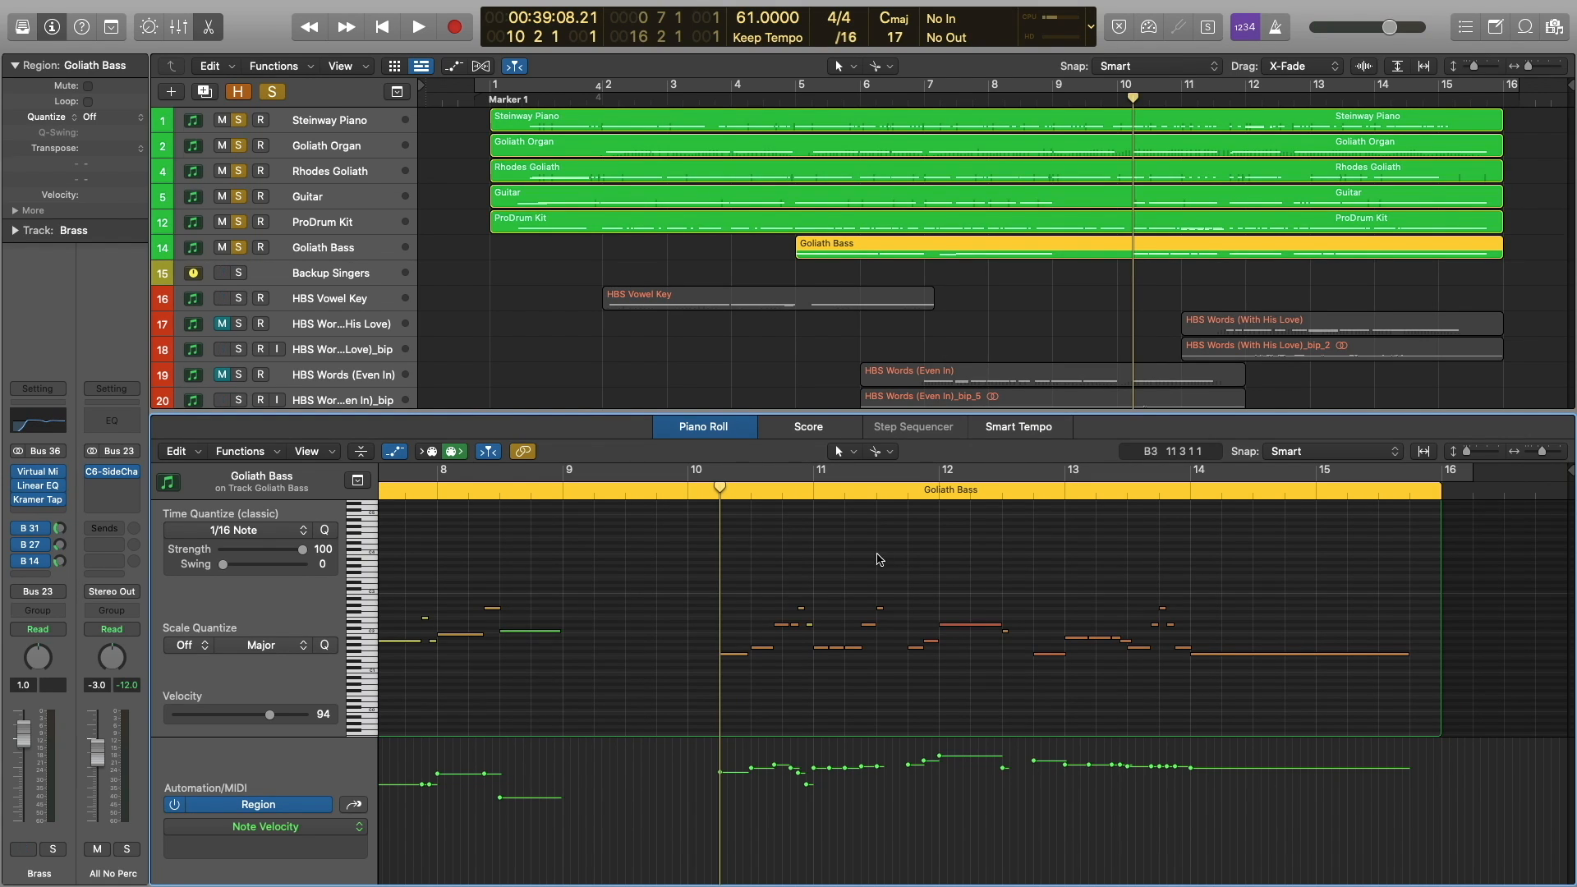
{"action": "left_click", "coordinate": [240, 273]}
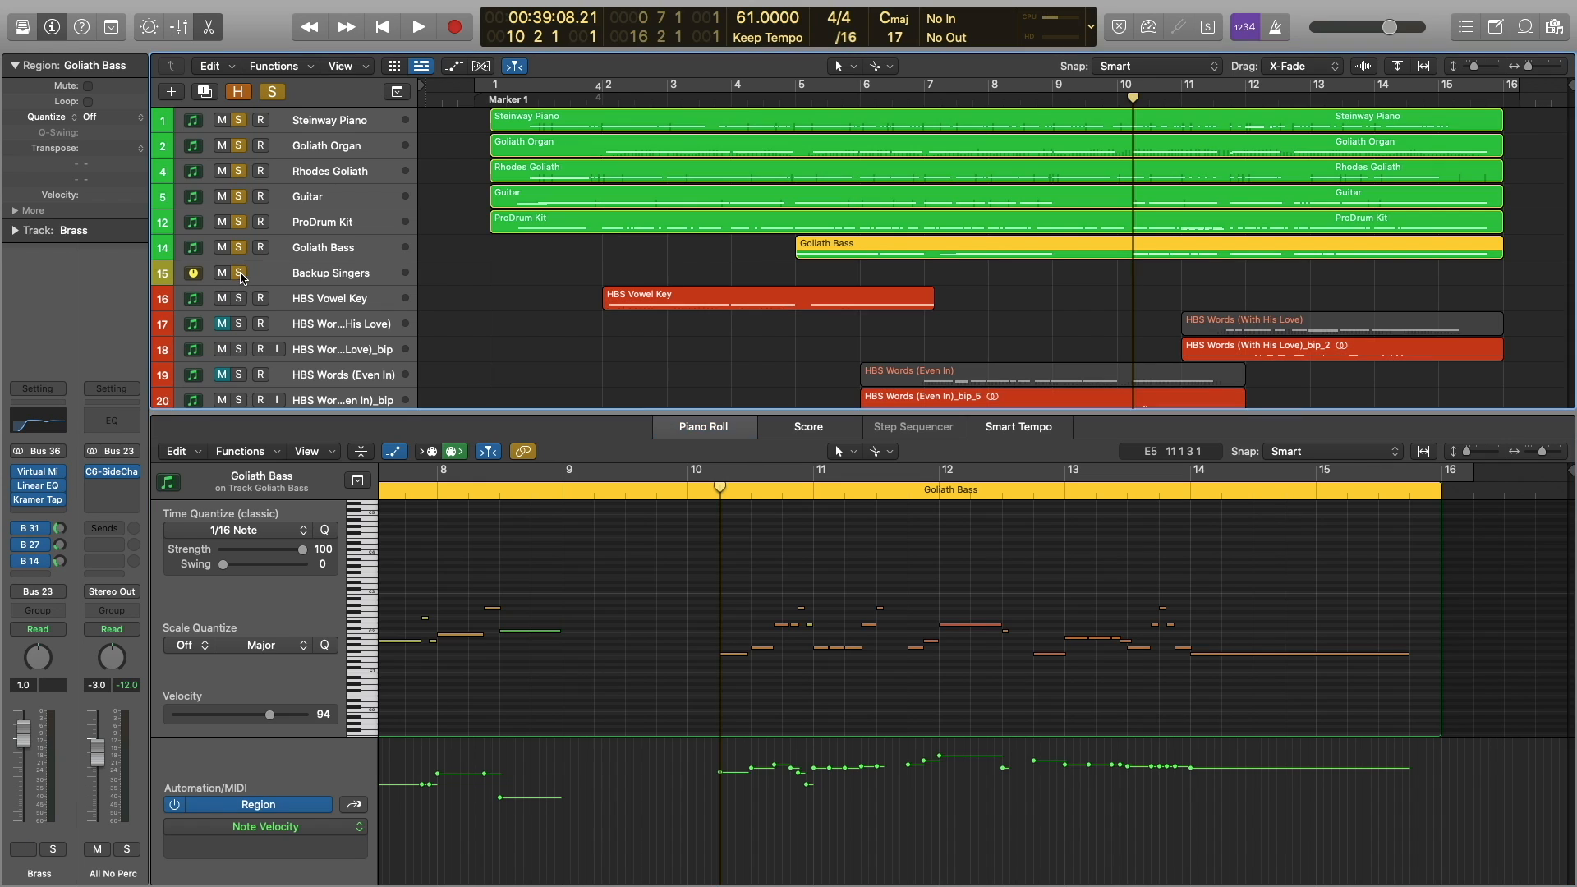
{"action": "scroll", "coordinate": [1131, 303], "scroll_direction": "down", "scroll_amount": 3}
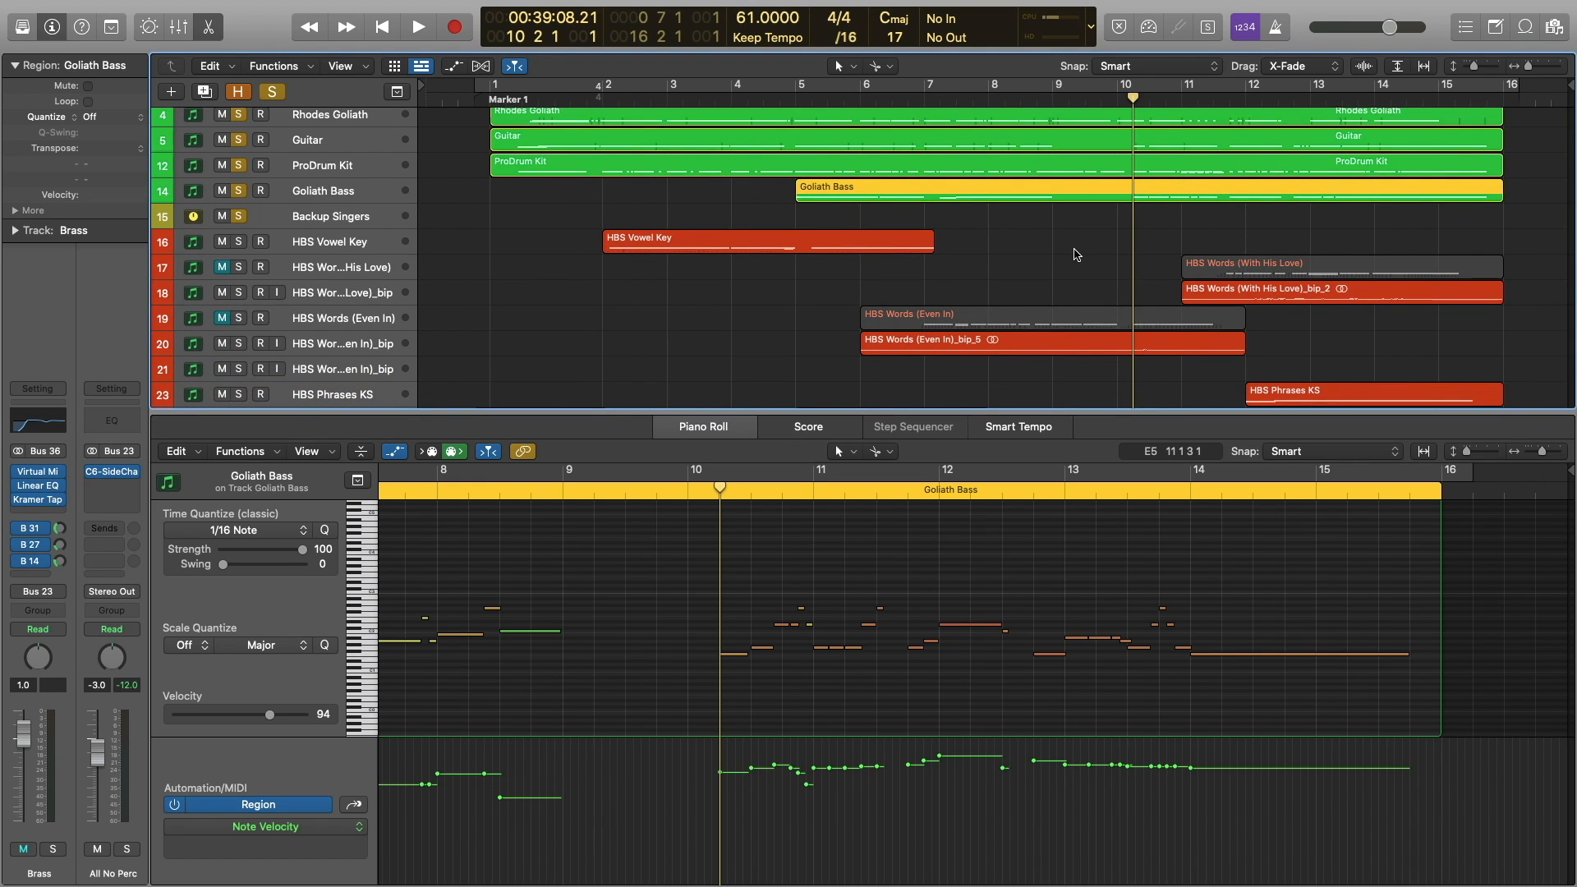
{"action": "left_click", "coordinate": [1102, 261]}
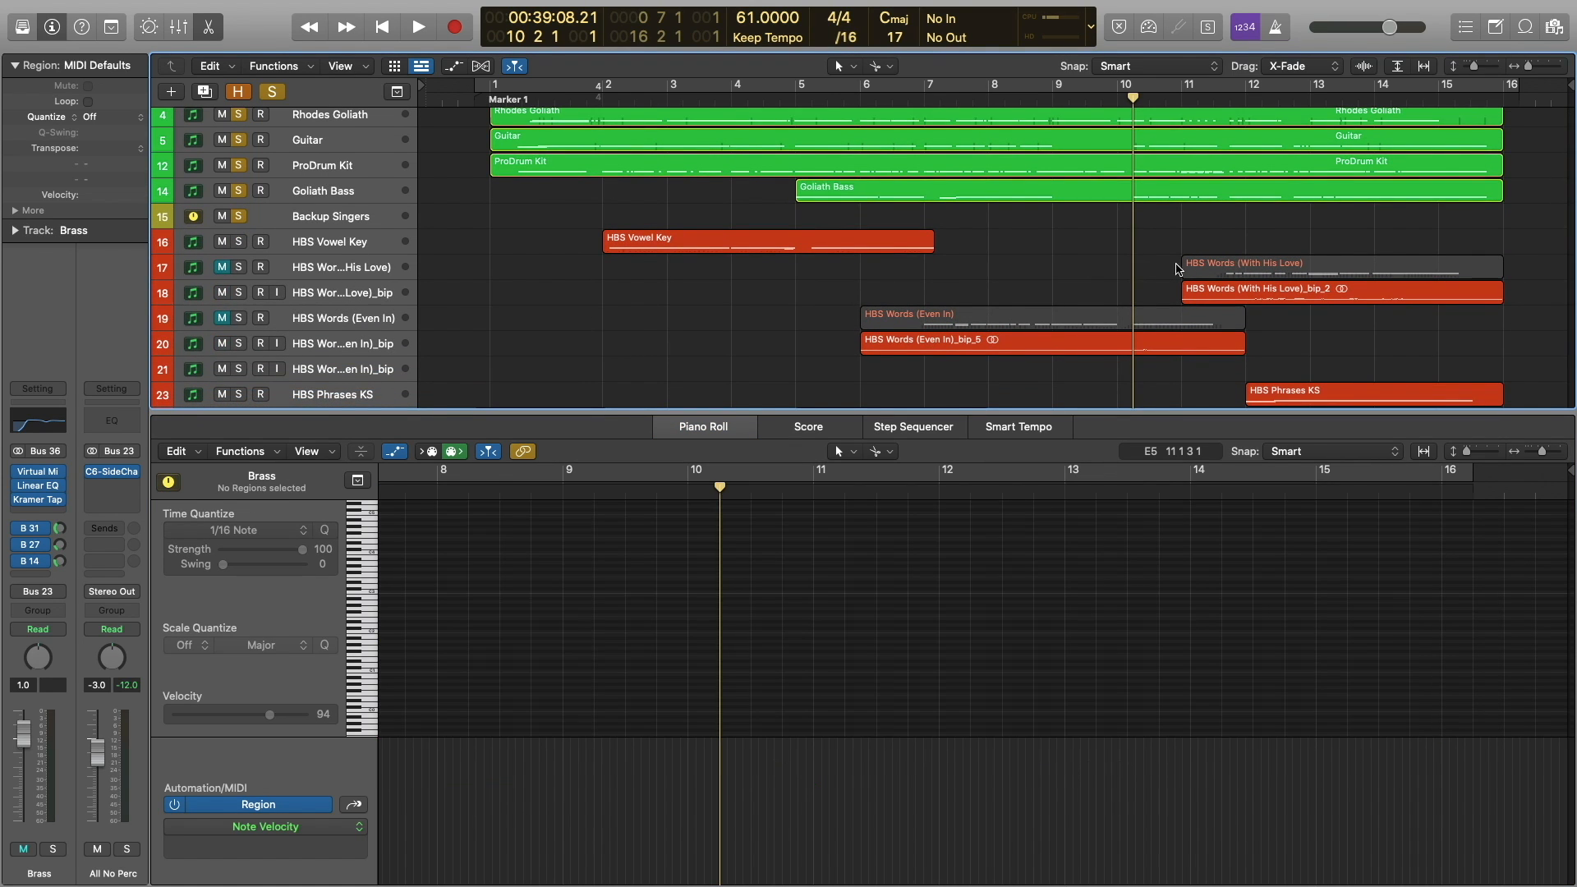
{"action": "left_click", "coordinate": [1263, 273]}
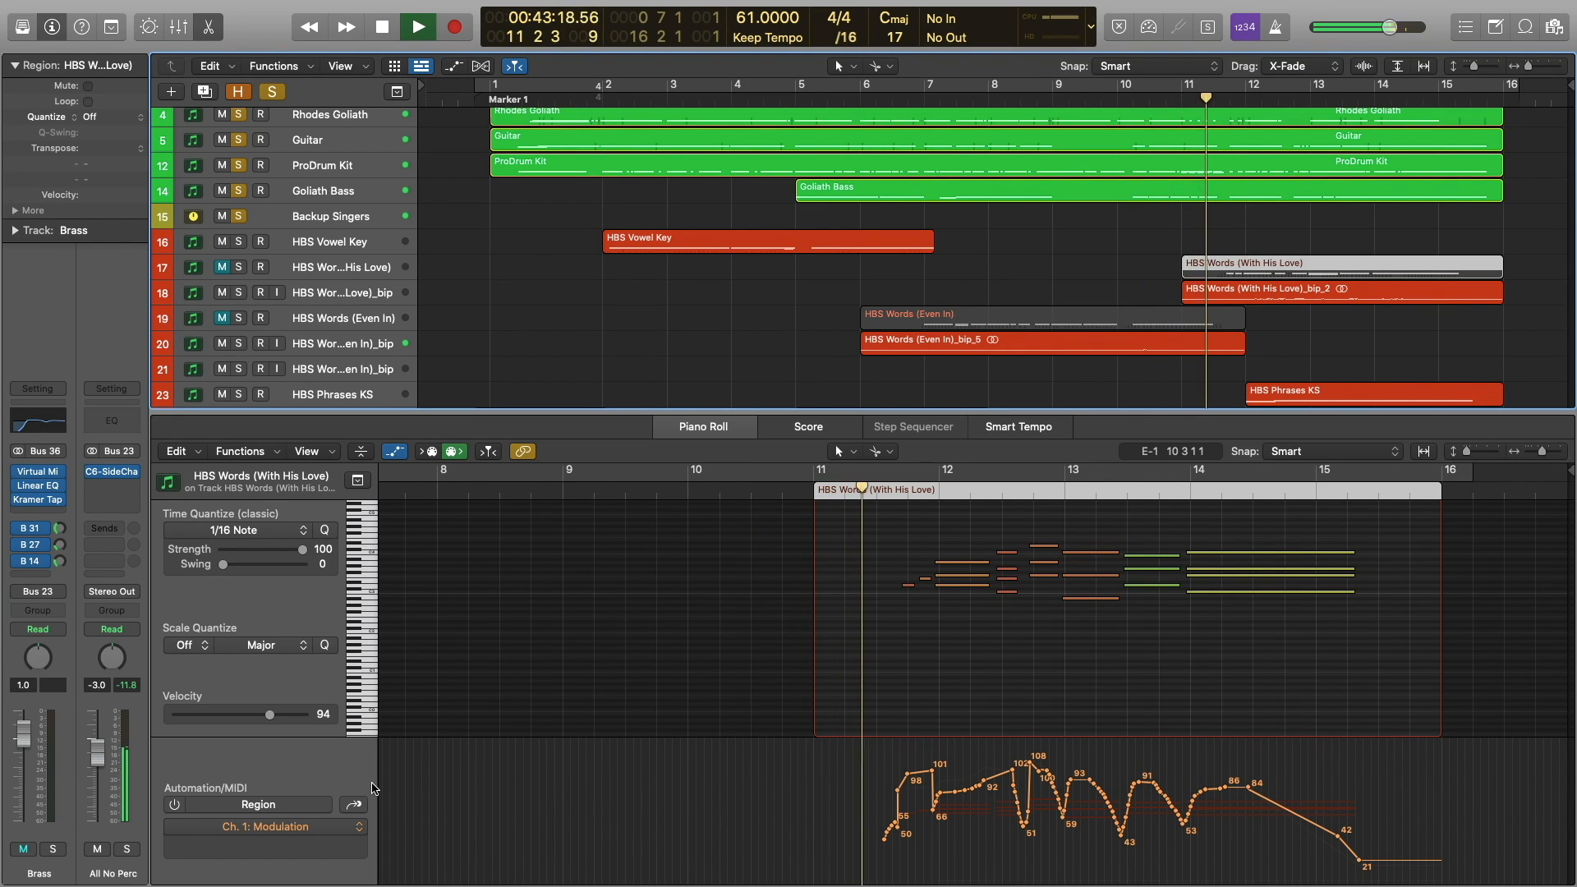
{"action": "left_click", "coordinate": [966, 681]}
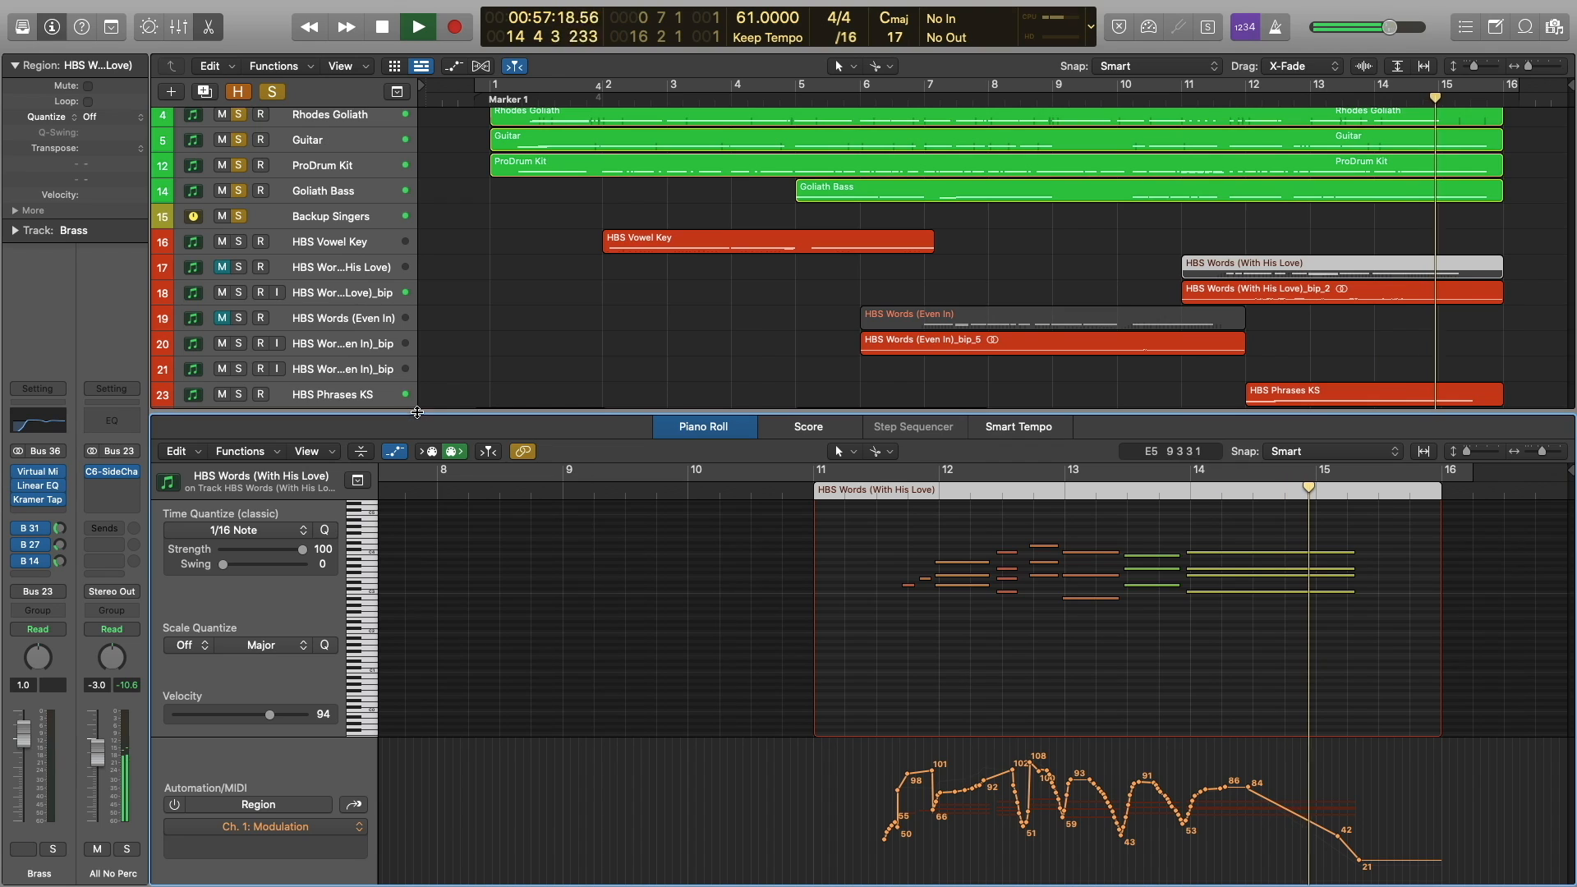
Stop playback and open the WordBuilder of the HBS Words (With His Love) track's instrument to view the timing of "wit!".
{"action": "left_click", "coordinate": [343, 268]}
{"action": "key", "text": "space"}
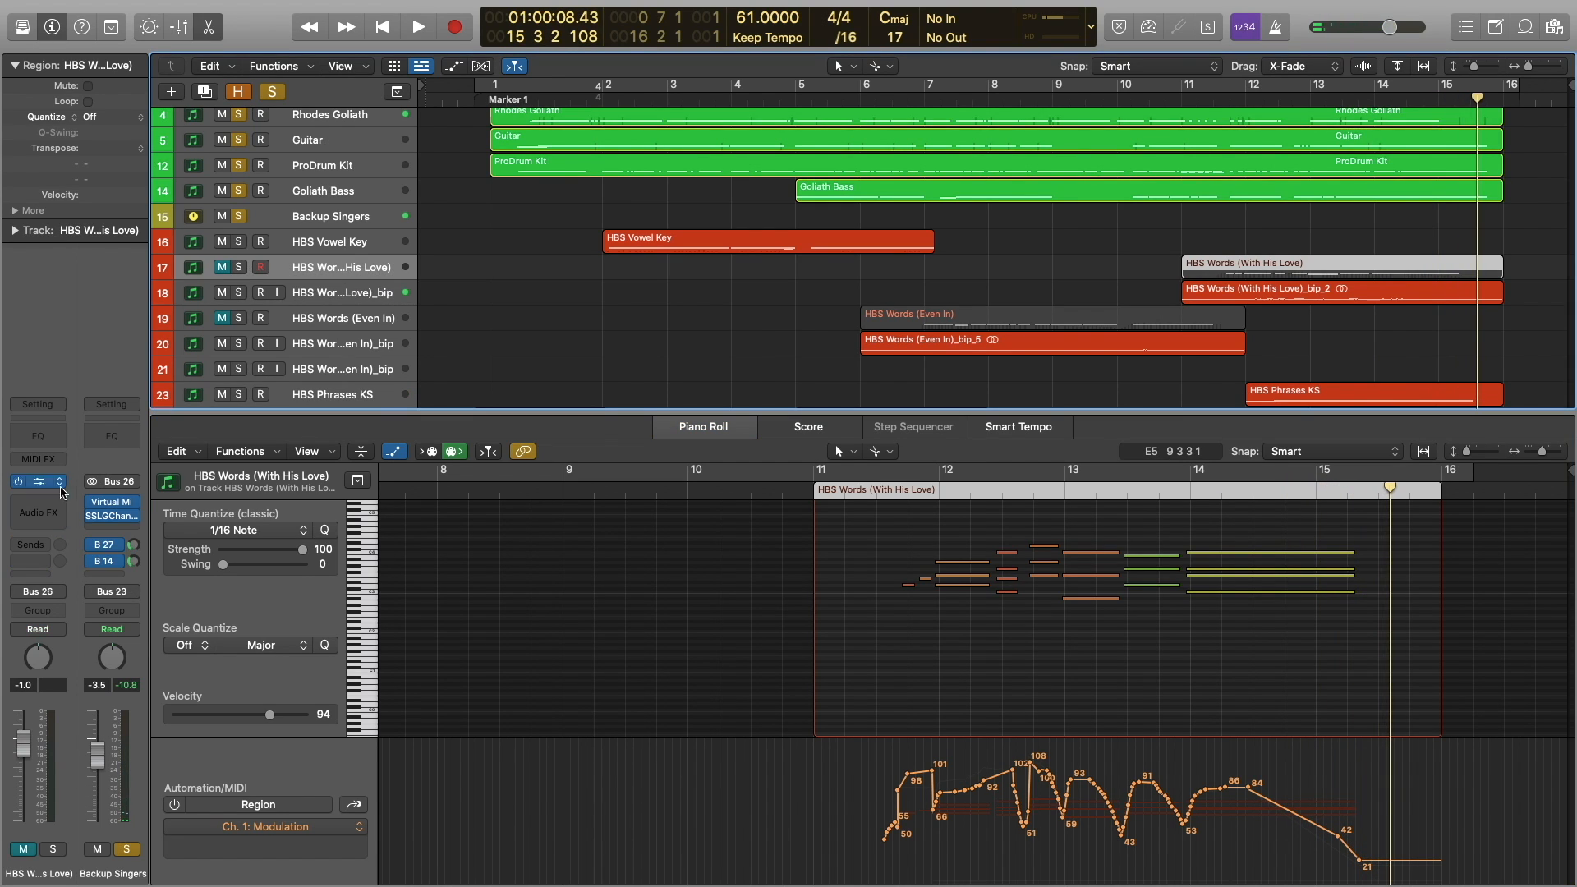
{"action": "left_click", "coordinate": [37, 485]}
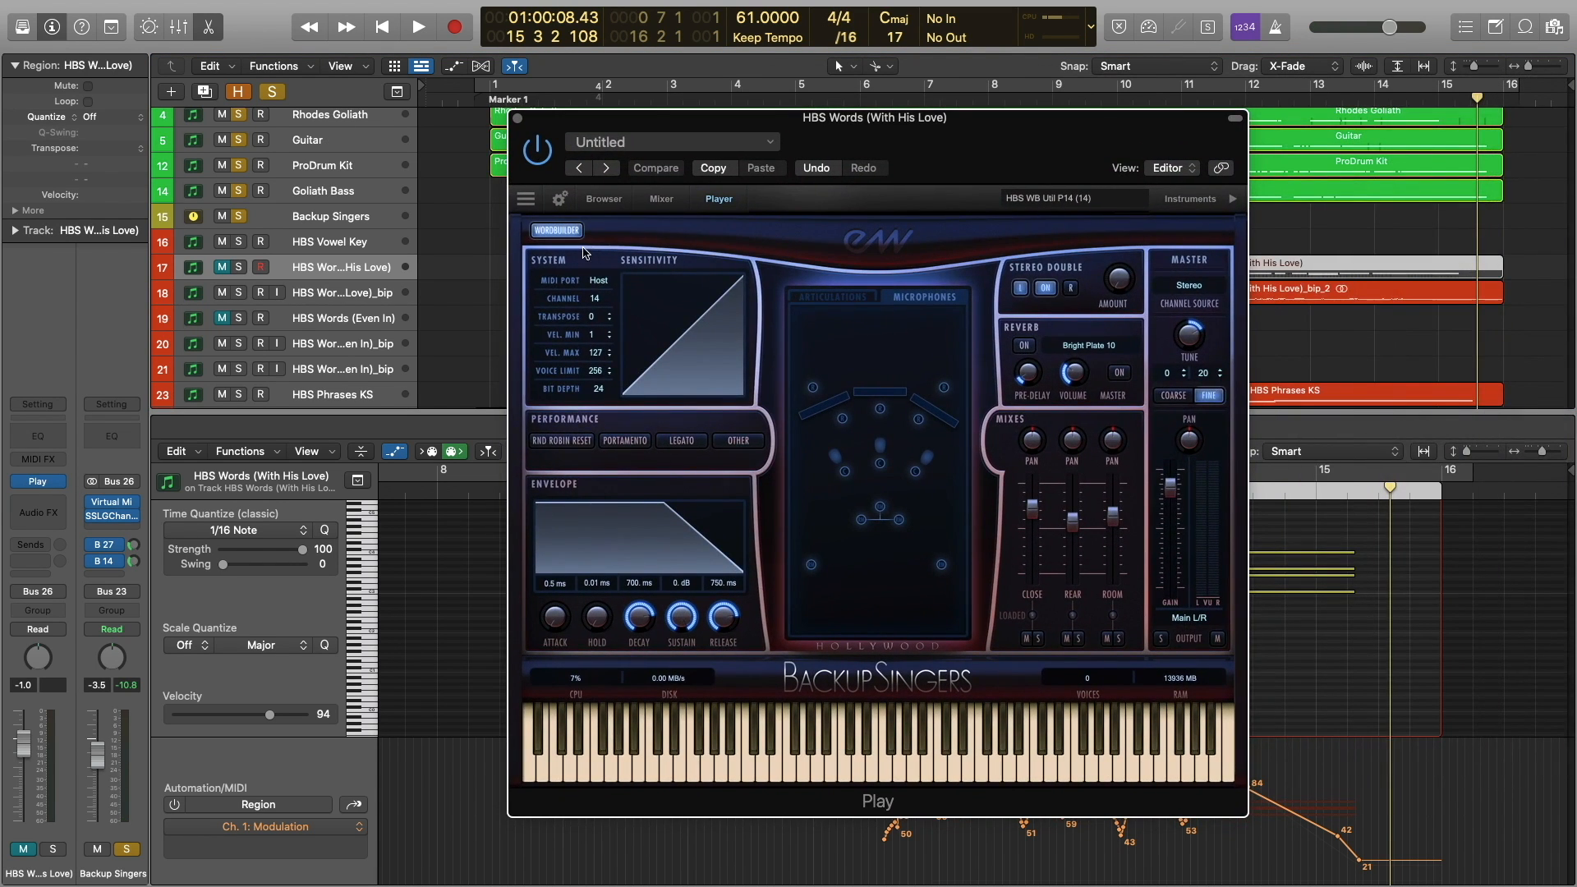
{"action": "left_click", "coordinate": [558, 230]}
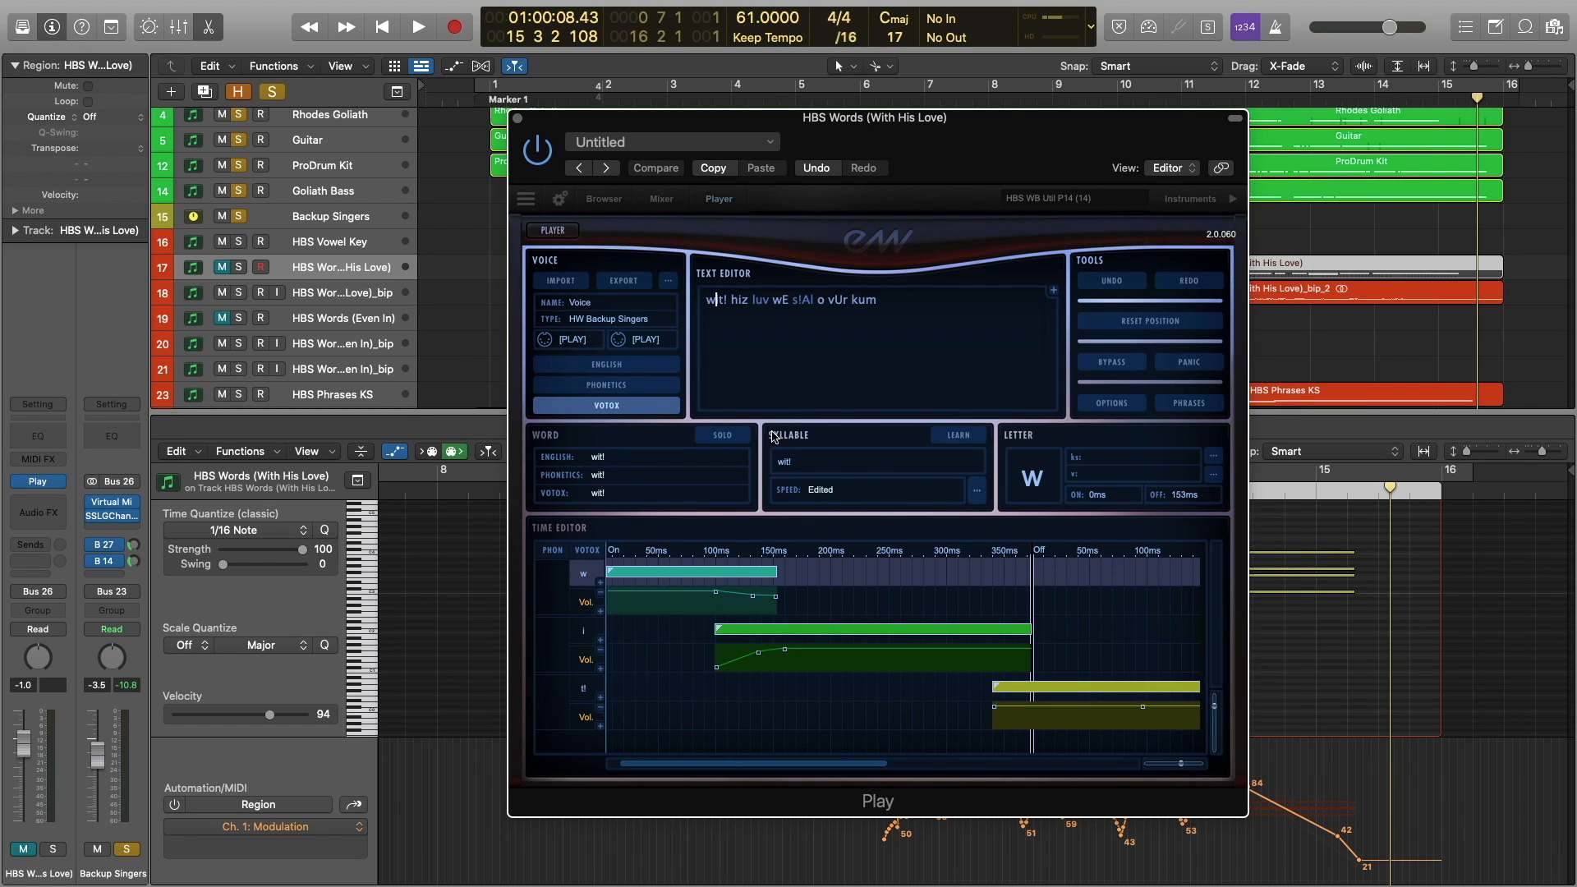
{"action": "left_click_drag", "start_coordinate": [715, 766], "coordinate": [675, 768]}
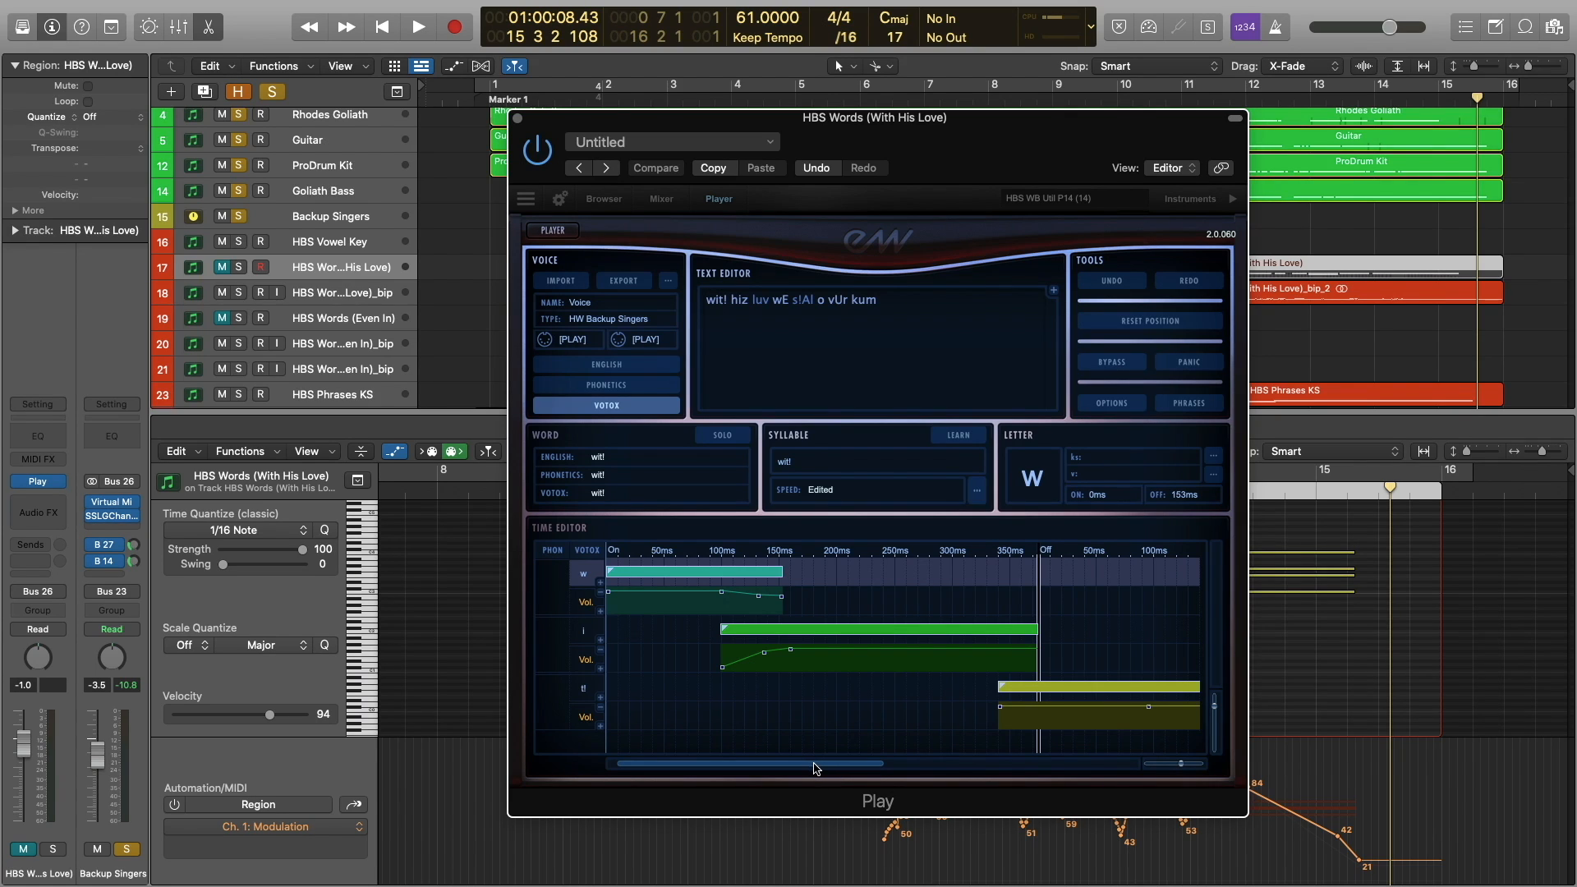
Examine the WordBuilder letter timings of the words "hiz", "luv", "wE", "s!Al", "vUr" and "kum" in turn.
{"action": "left_click", "coordinate": [738, 301]}
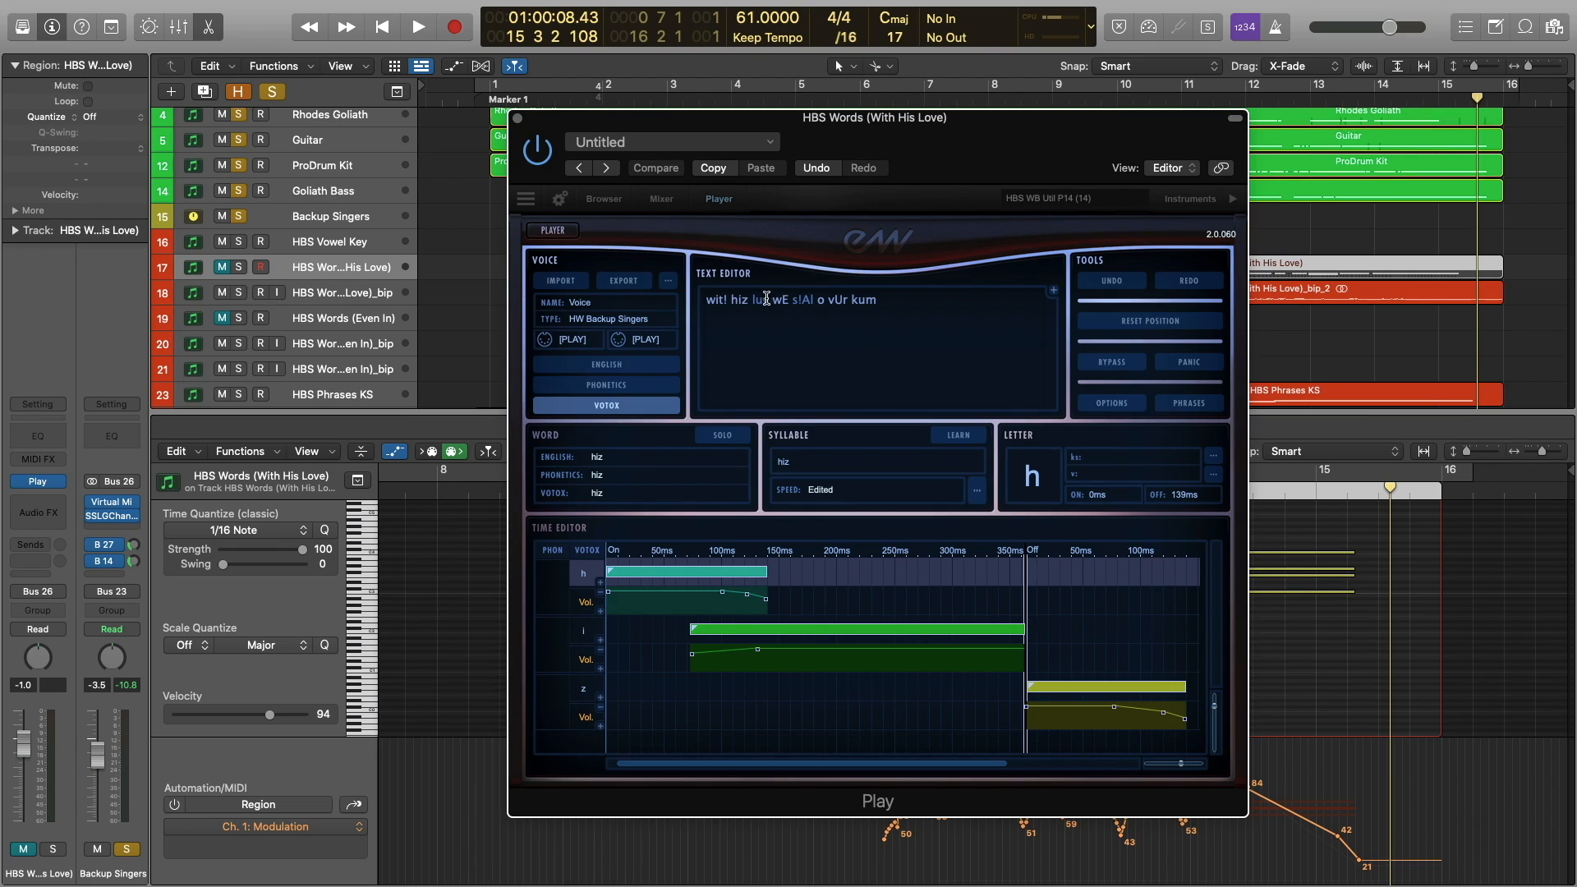
{"action": "left_click", "coordinate": [762, 302]}
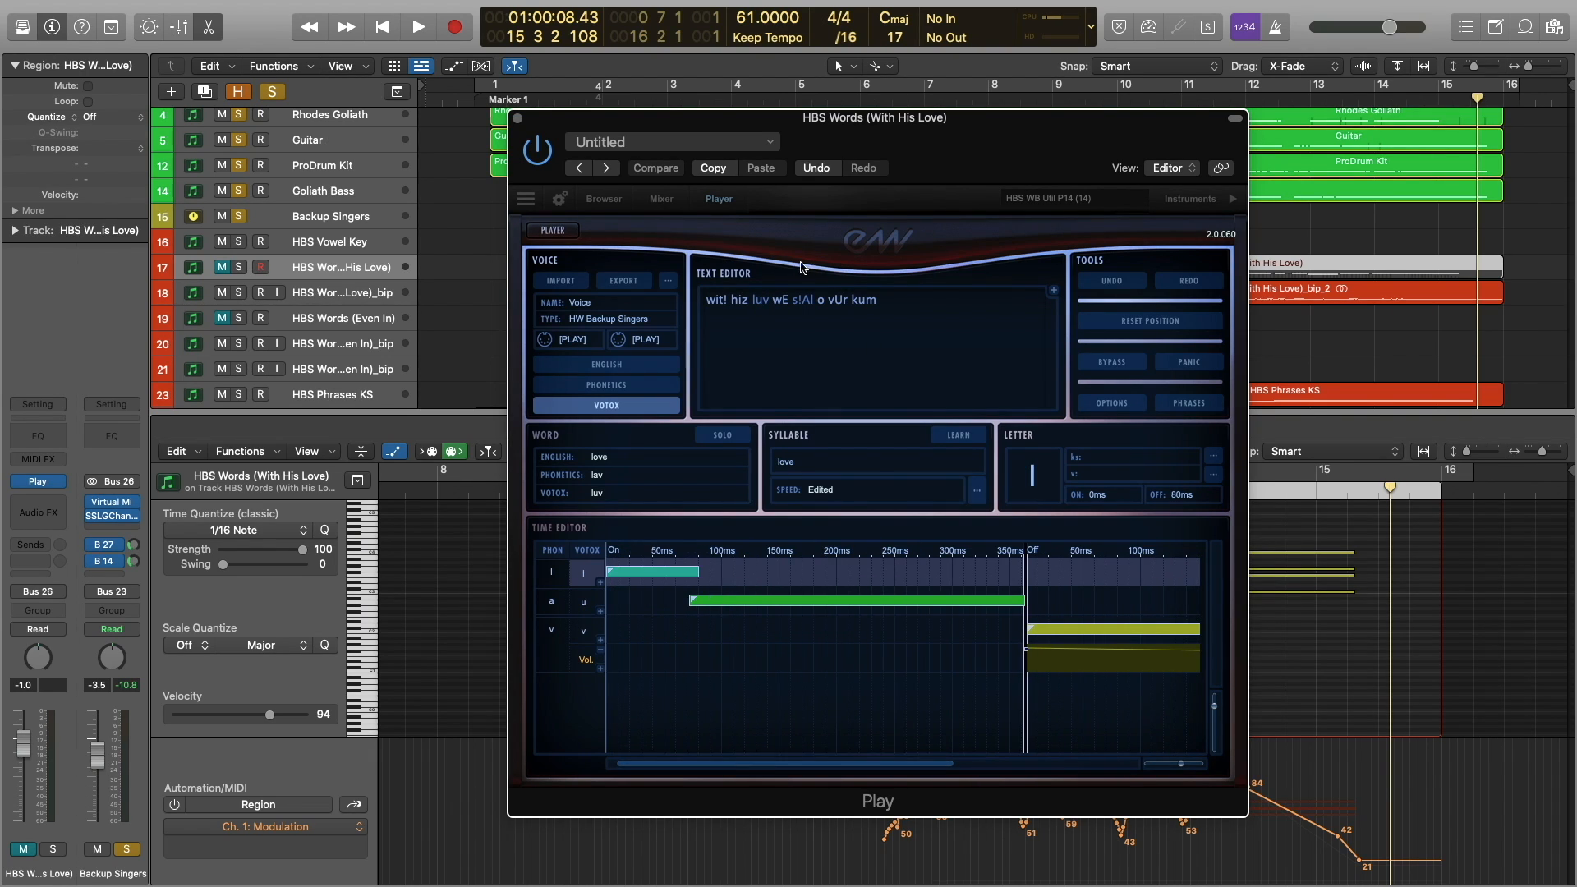
{"action": "left_click", "coordinate": [777, 302]}
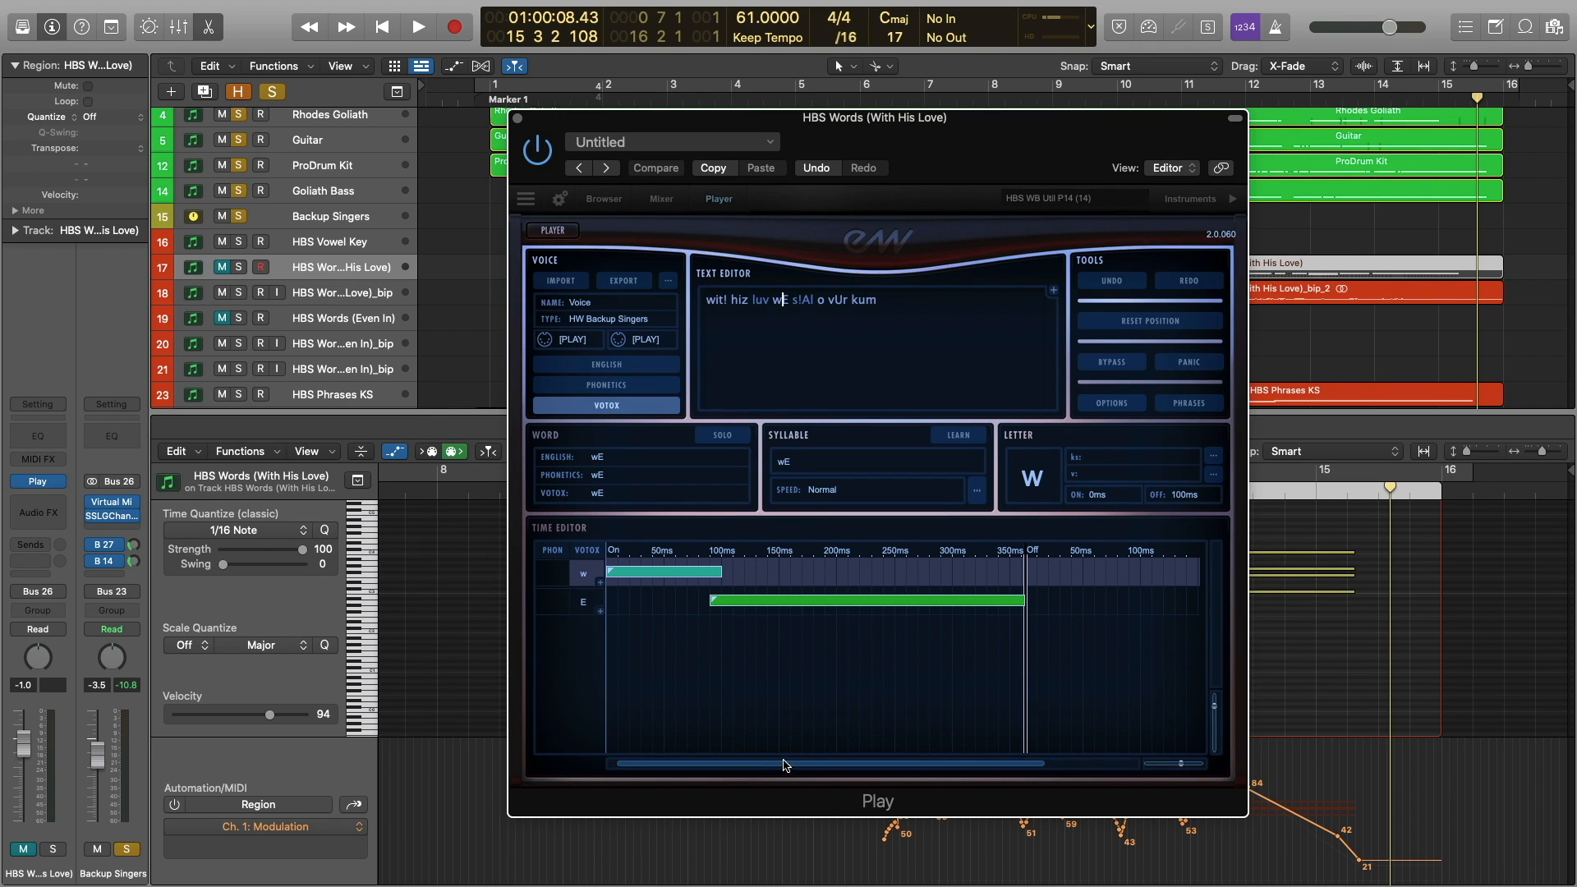
{"action": "left_click", "coordinate": [805, 301]}
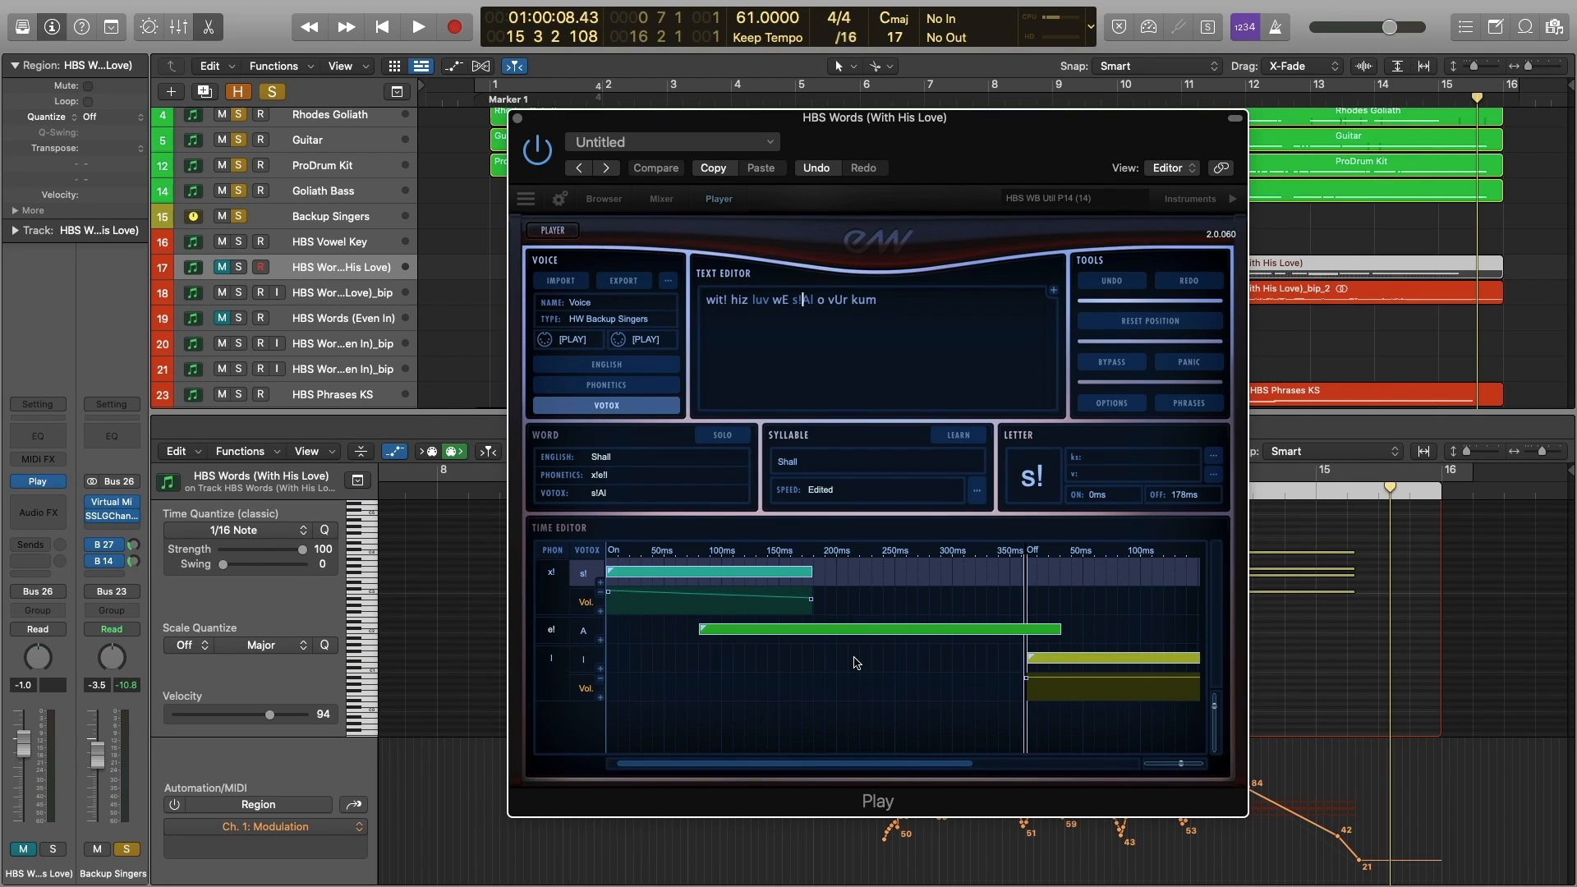
{"action": "left_click_drag", "start_coordinate": [797, 768], "coordinate": [891, 766]}
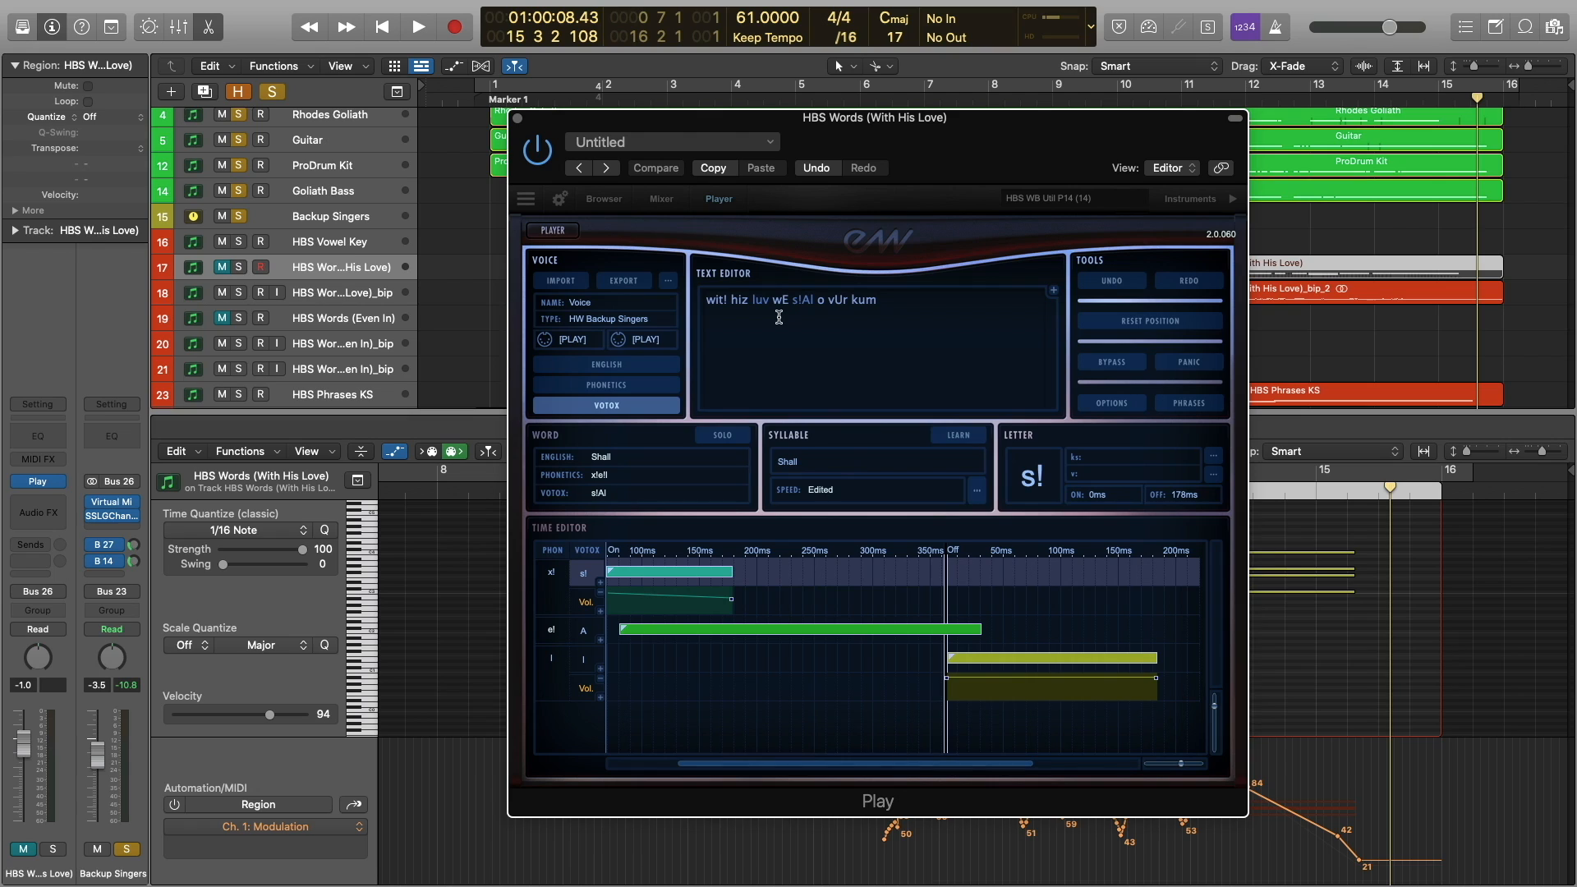
{"action": "left_click", "coordinate": [832, 299]}
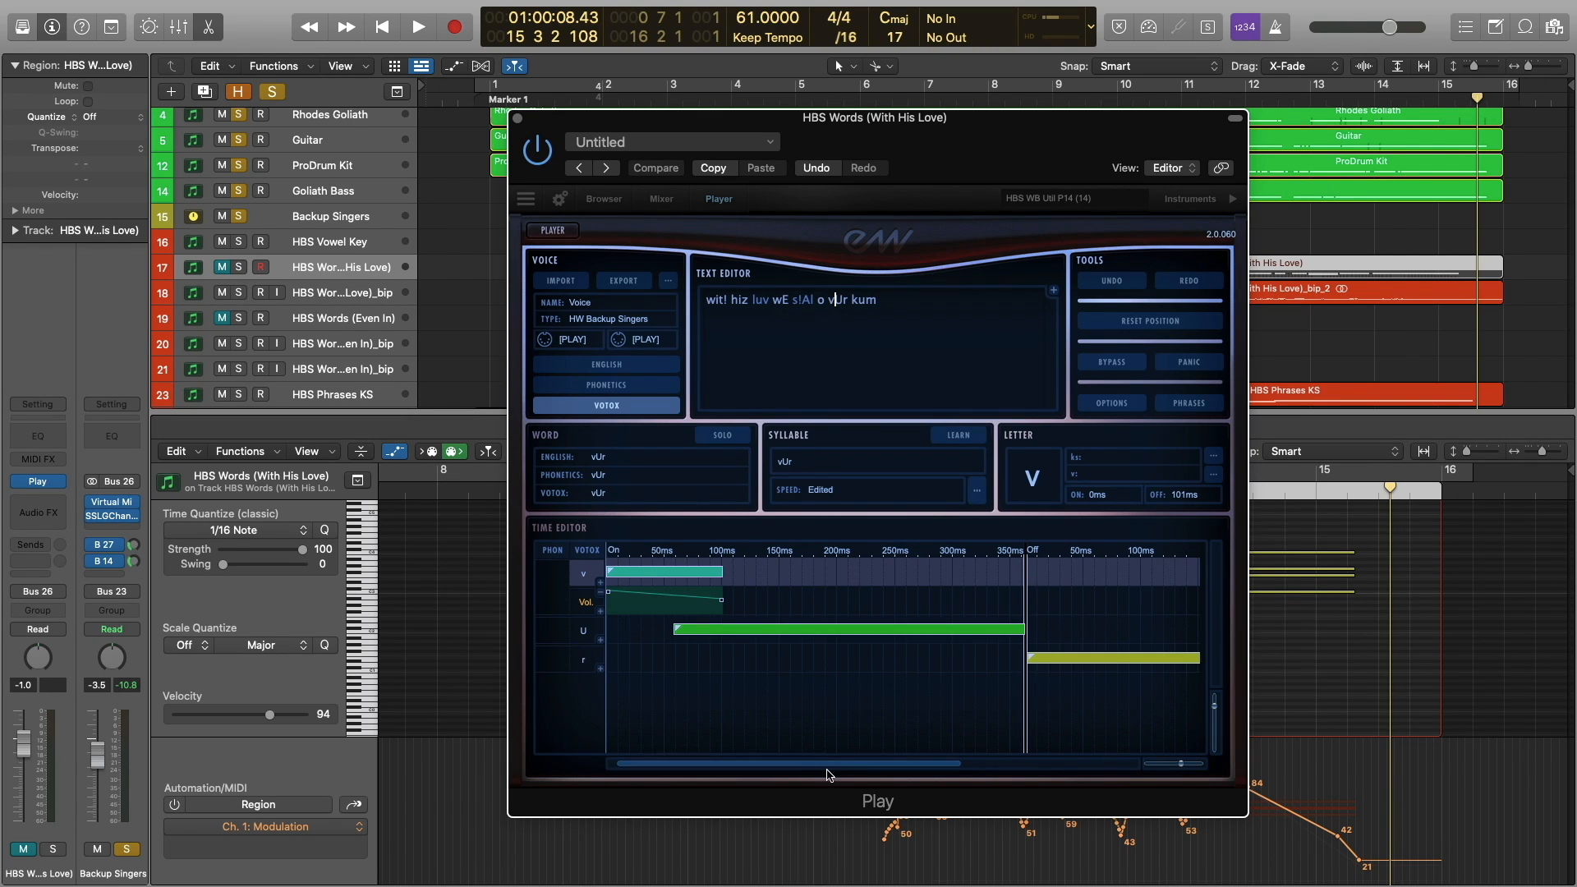
{"action": "left_click_drag", "start_coordinate": [817, 765], "coordinate": [746, 768]}
{"action": "left_click", "coordinate": [868, 300]}
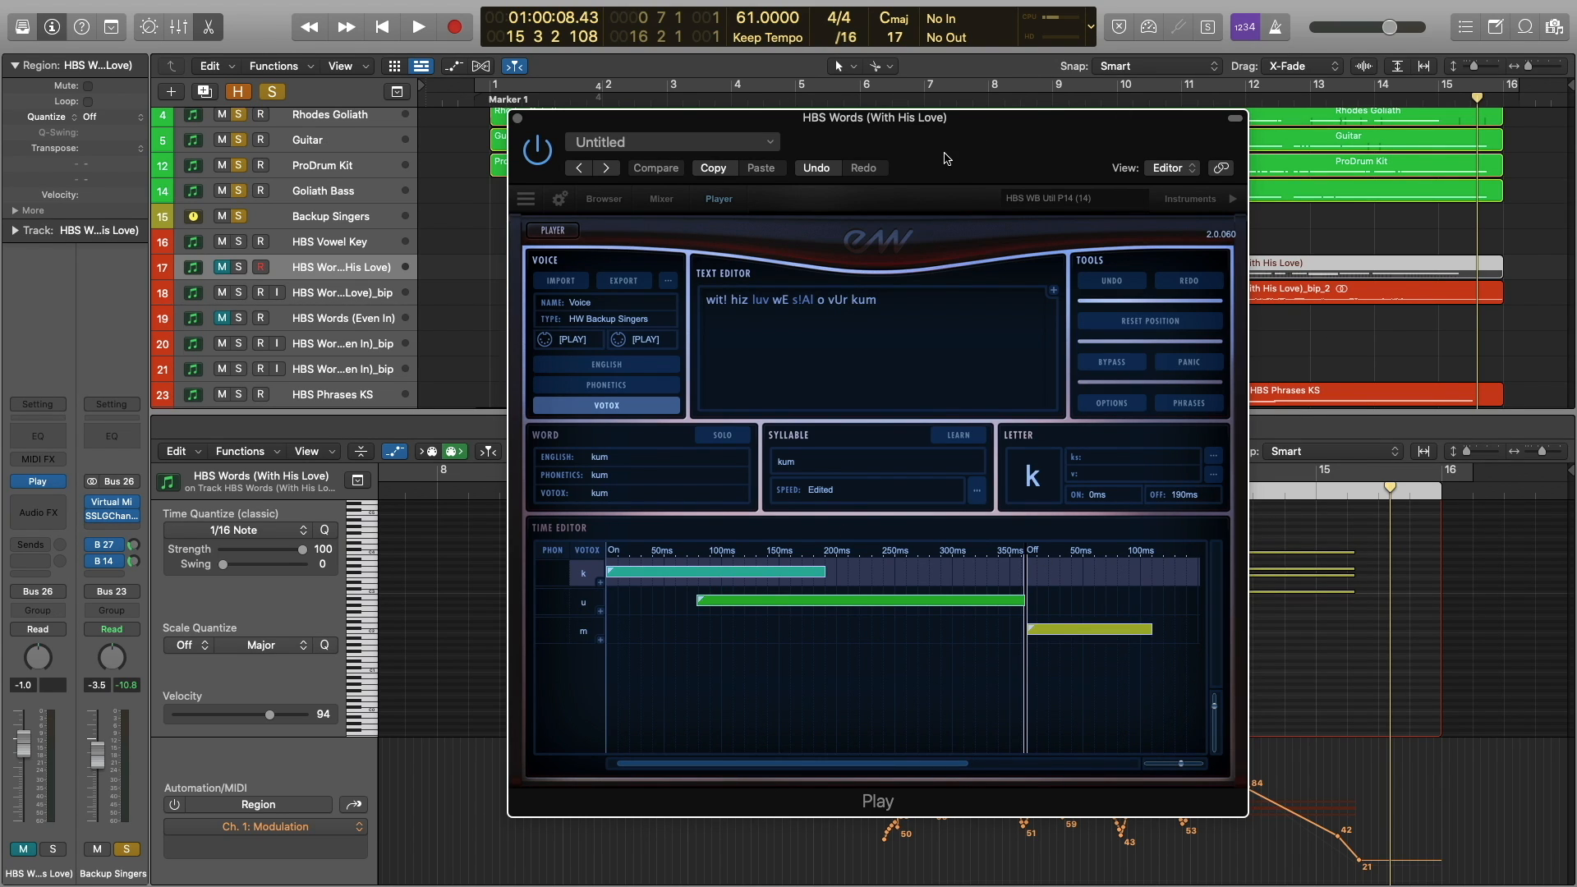
Close the instrument window and place the playhead at 11 3 4 1, just before the HBS Words (With His Love) region's first note.
{"action": "key", "text": "super+w"}
{"action": "key", "text": "super+Right"}
{"action": "key", "text": "super+Right"}
{"action": "scroll", "coordinate": [1090, 563], "scroll_direction": "left", "scroll_amount": 4}
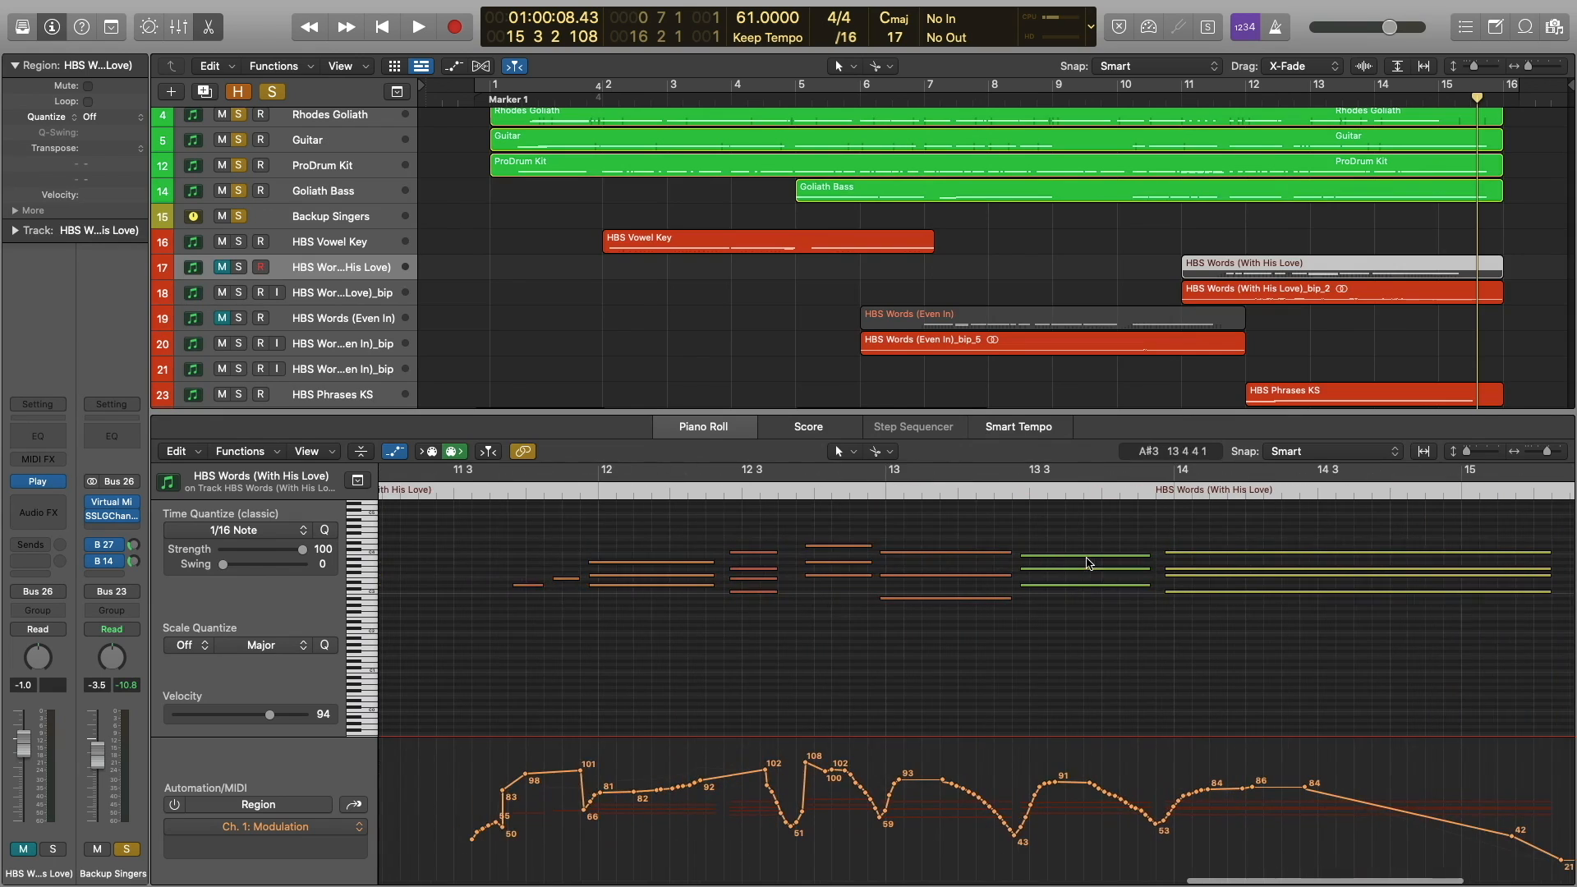
{"action": "scroll", "coordinate": [1088, 563], "scroll_direction": "left", "scroll_amount": 2}
{"action": "left_click", "coordinate": [657, 538]}
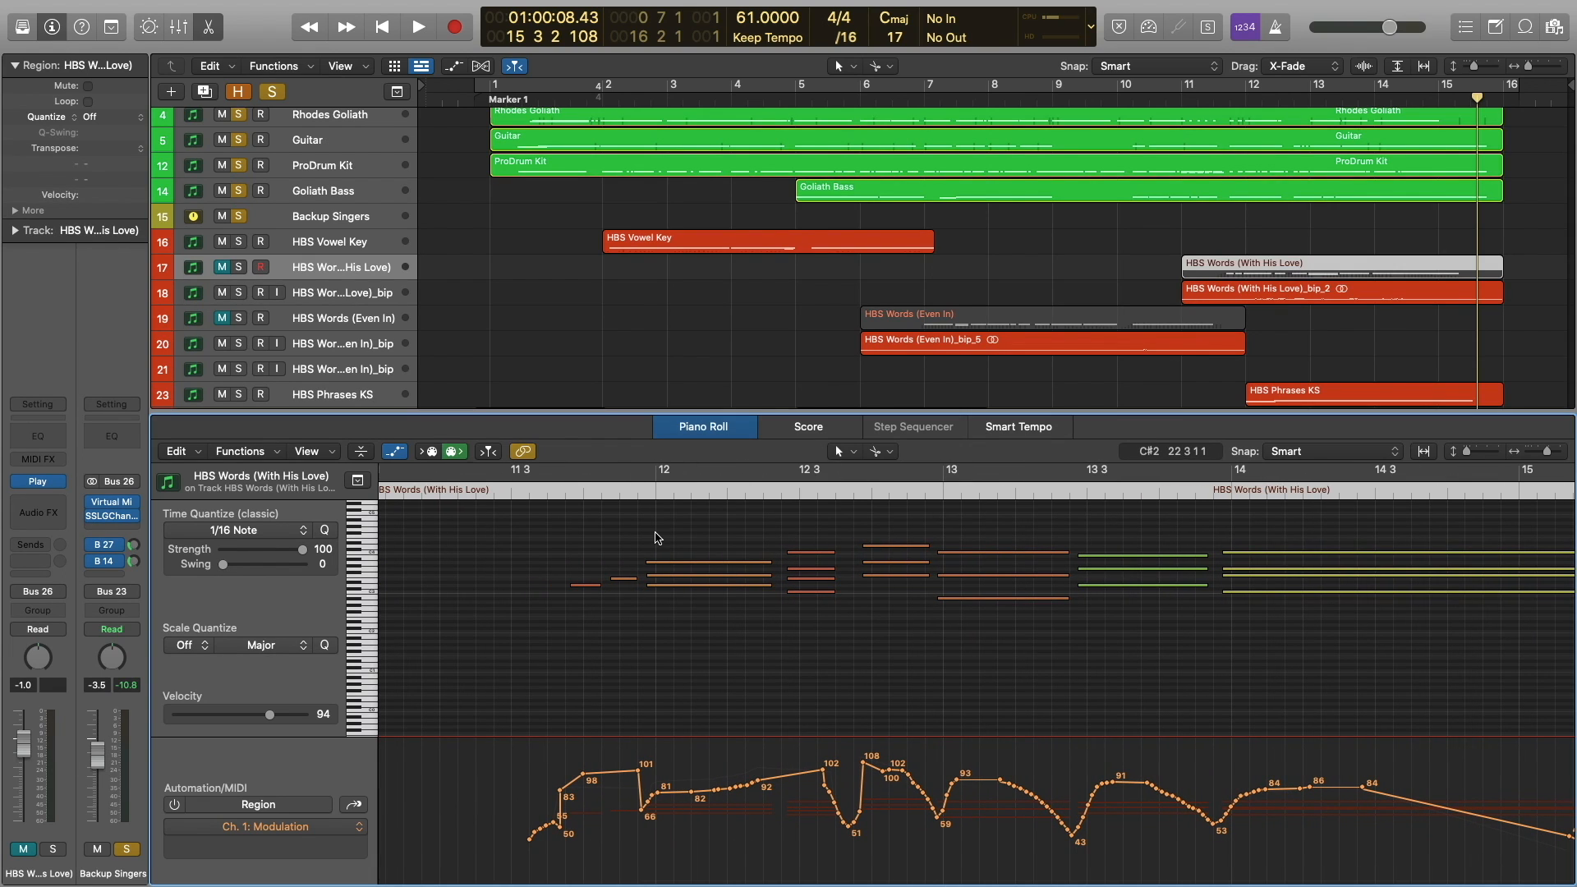
{"action": "left_click", "coordinate": [642, 492]}
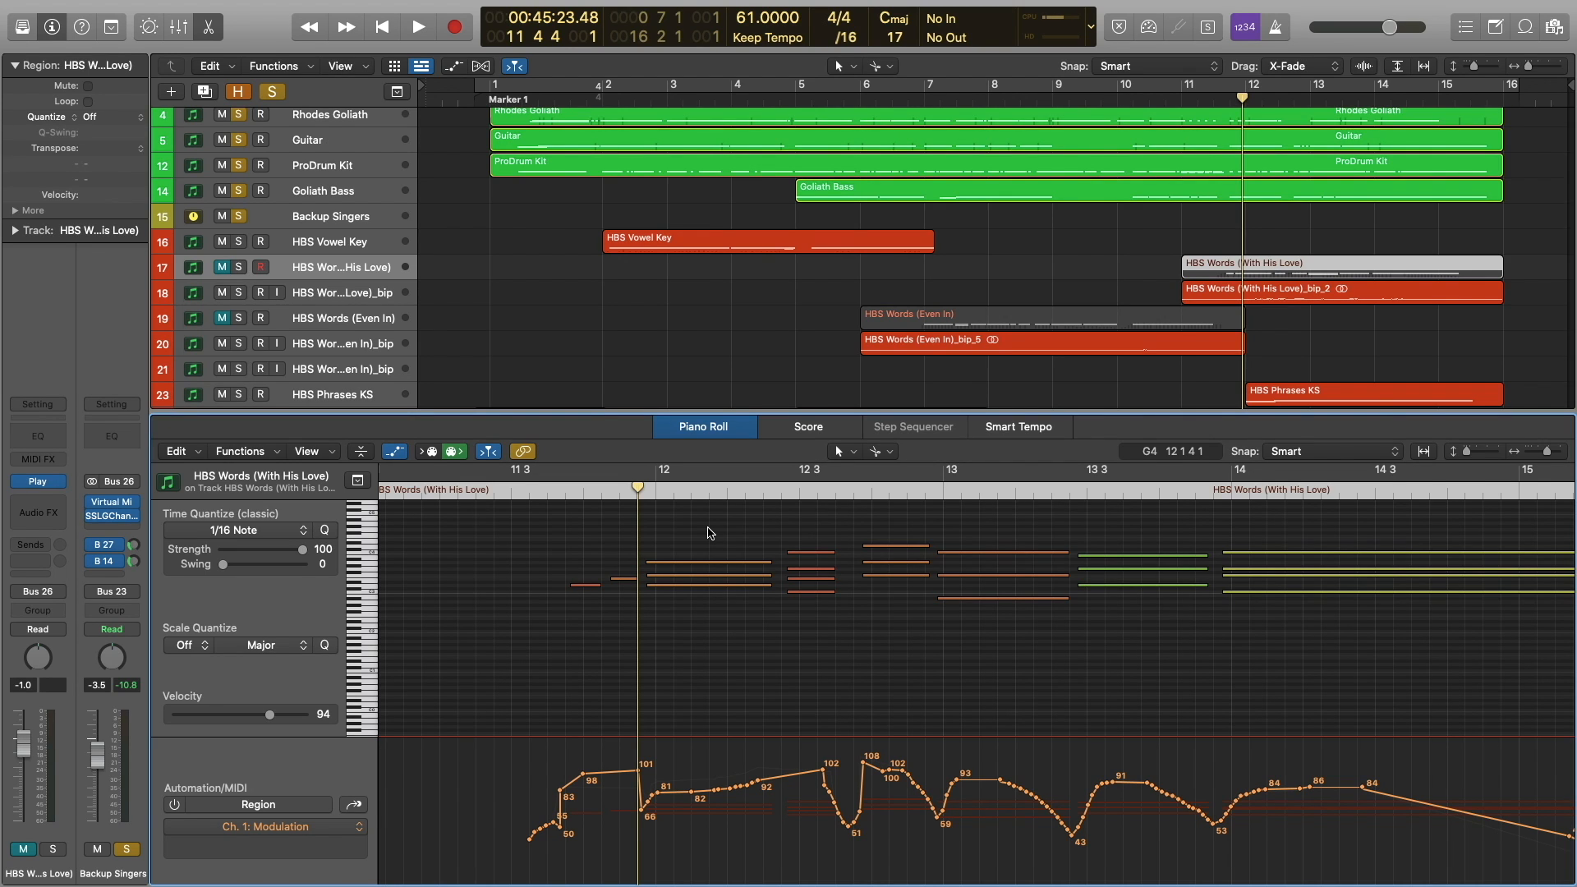
{"action": "left_click", "coordinate": [563, 493]}
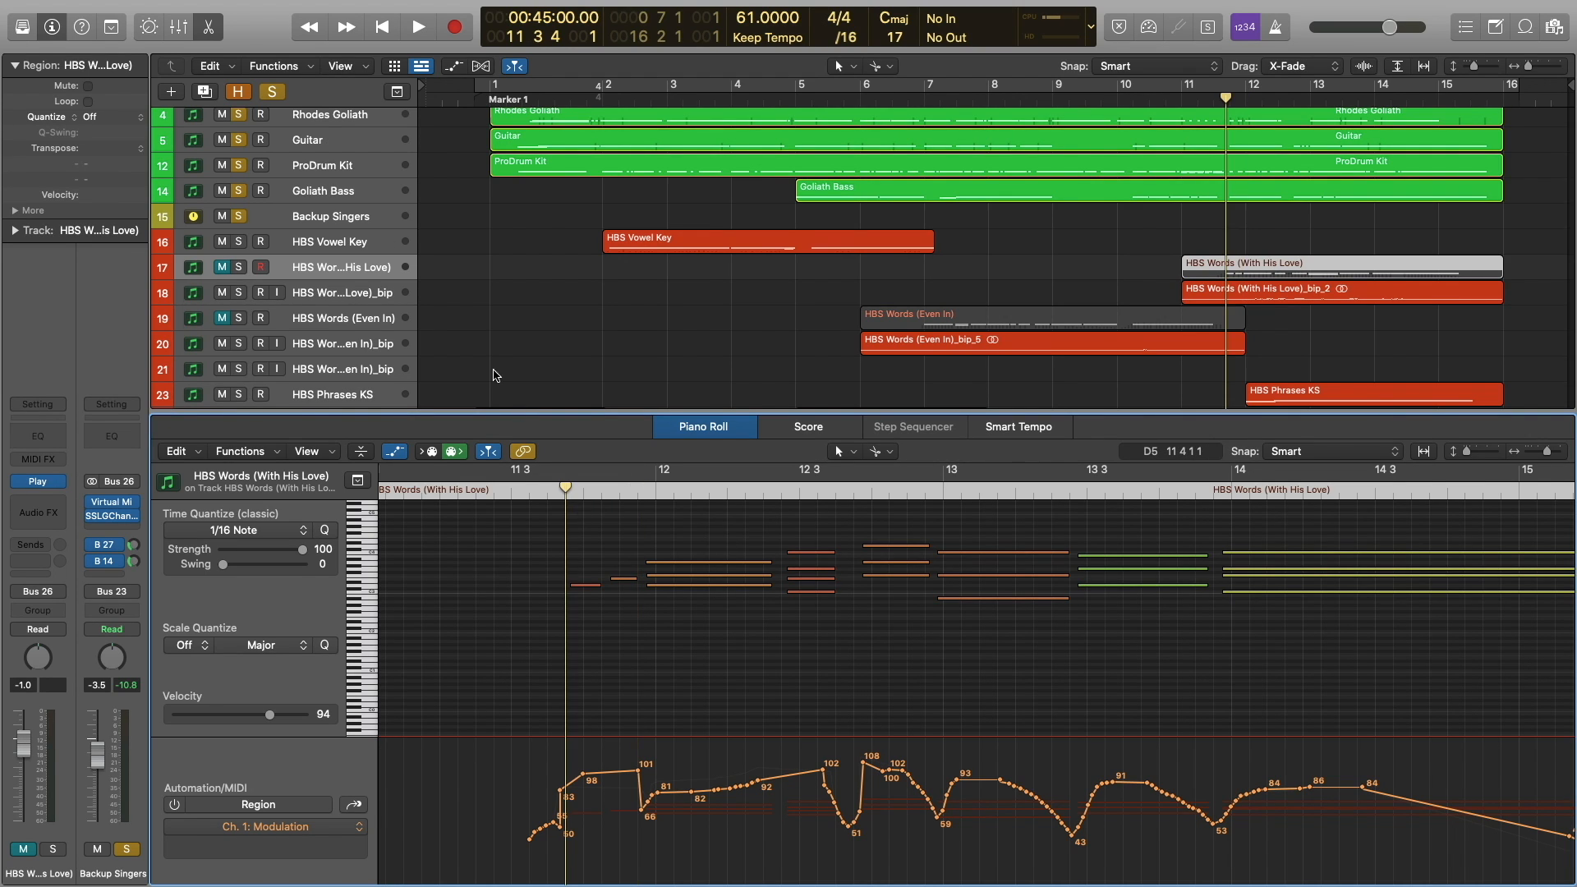
Clear the existing solos, solo only Backup Singers, and play the opening phrase from bar 11 into the second beat of bar 12.
{"action": "scroll", "coordinate": [283, 113], "scroll_direction": "up", "scroll_amount": 2}
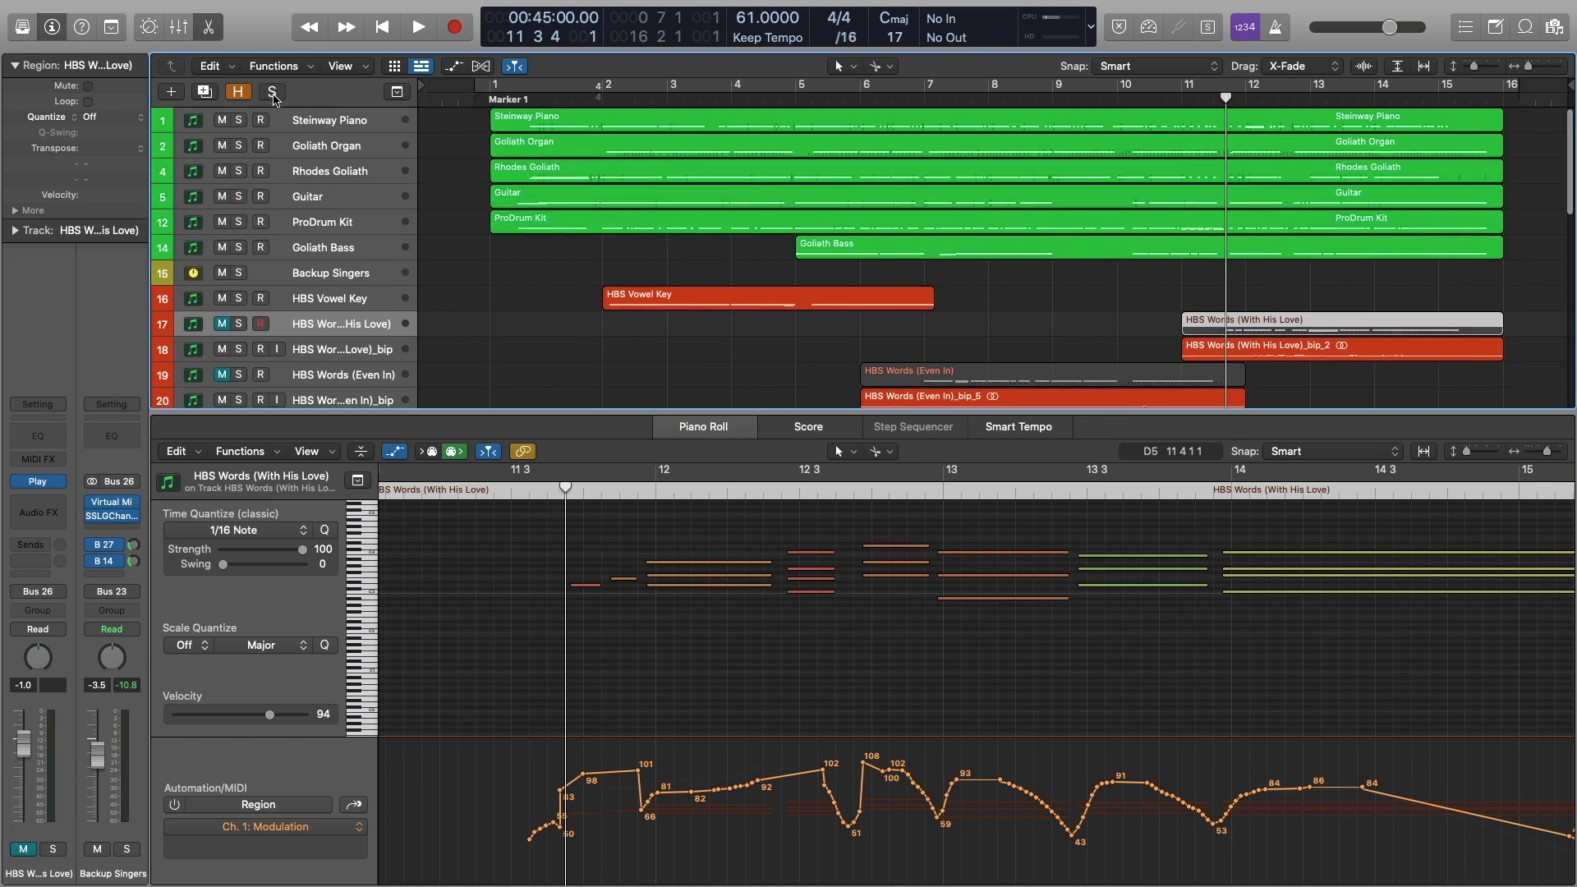
{"action": "left_click", "coordinate": [237, 274]}
{"action": "key", "text": "space"}
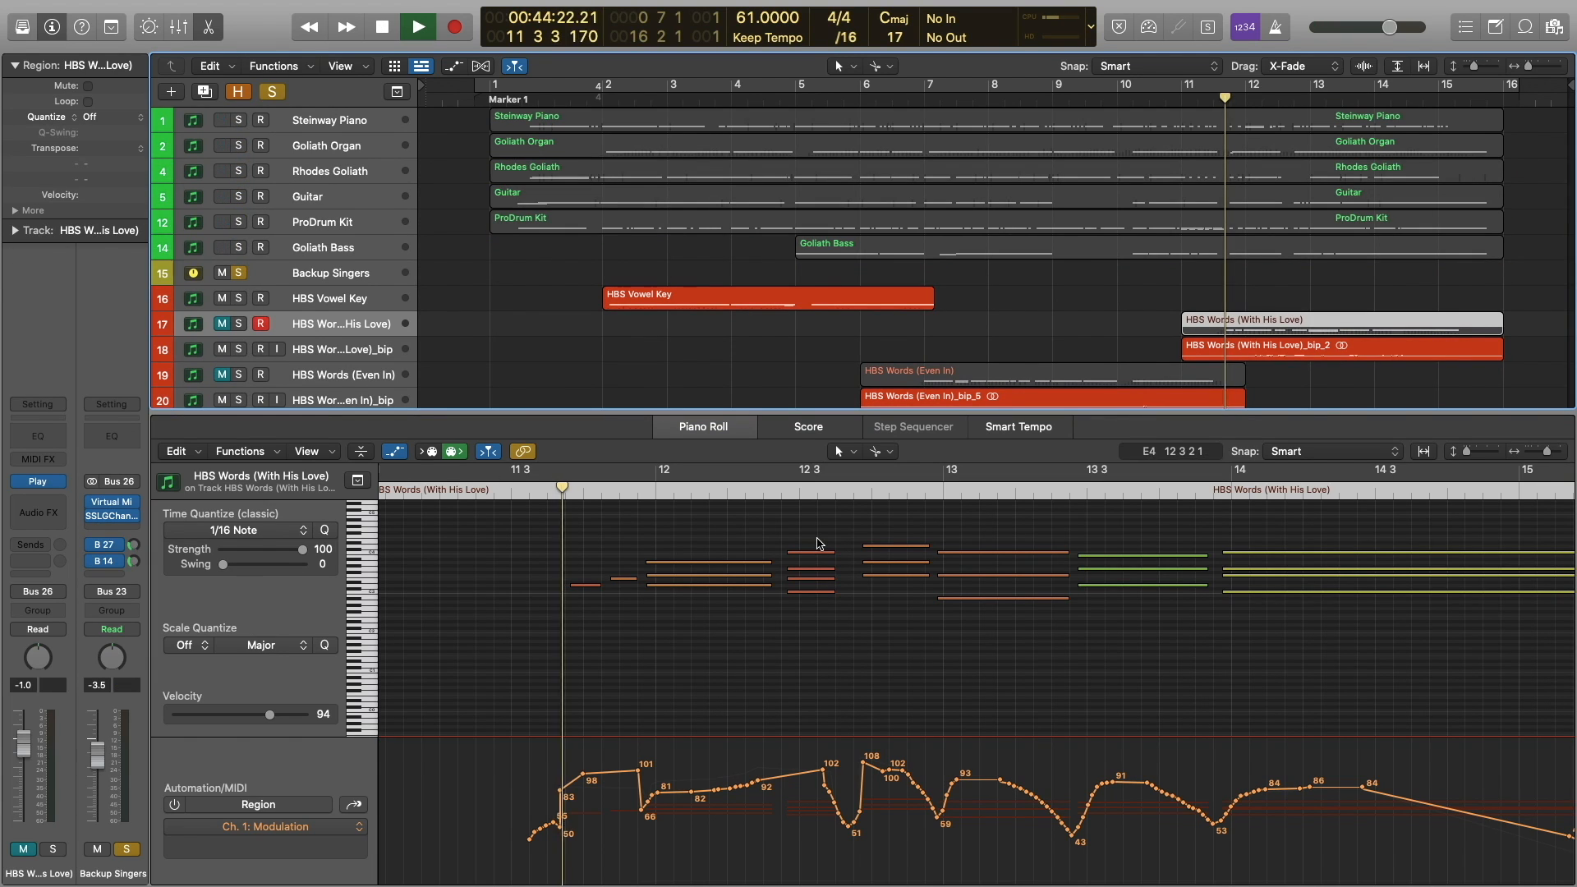
{"action": "left_click", "coordinate": [778, 525]}
{"action": "key", "text": "space"}
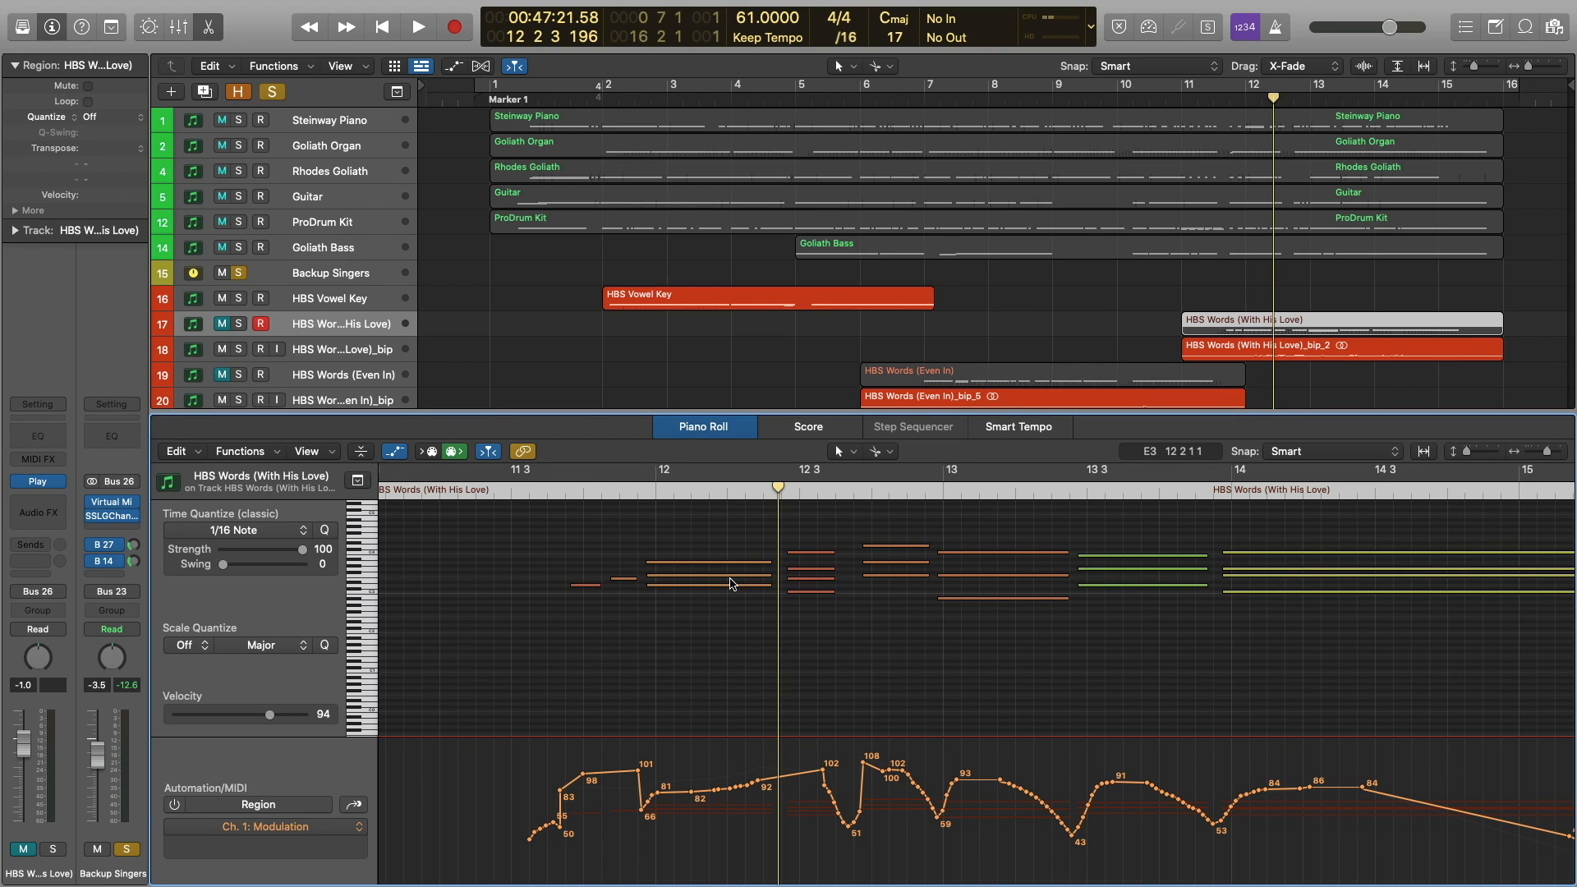
Play the soloed backup singers from the second beat of bar 12 into bar 13 and inspect the top note there.
{"action": "key", "text": "space"}
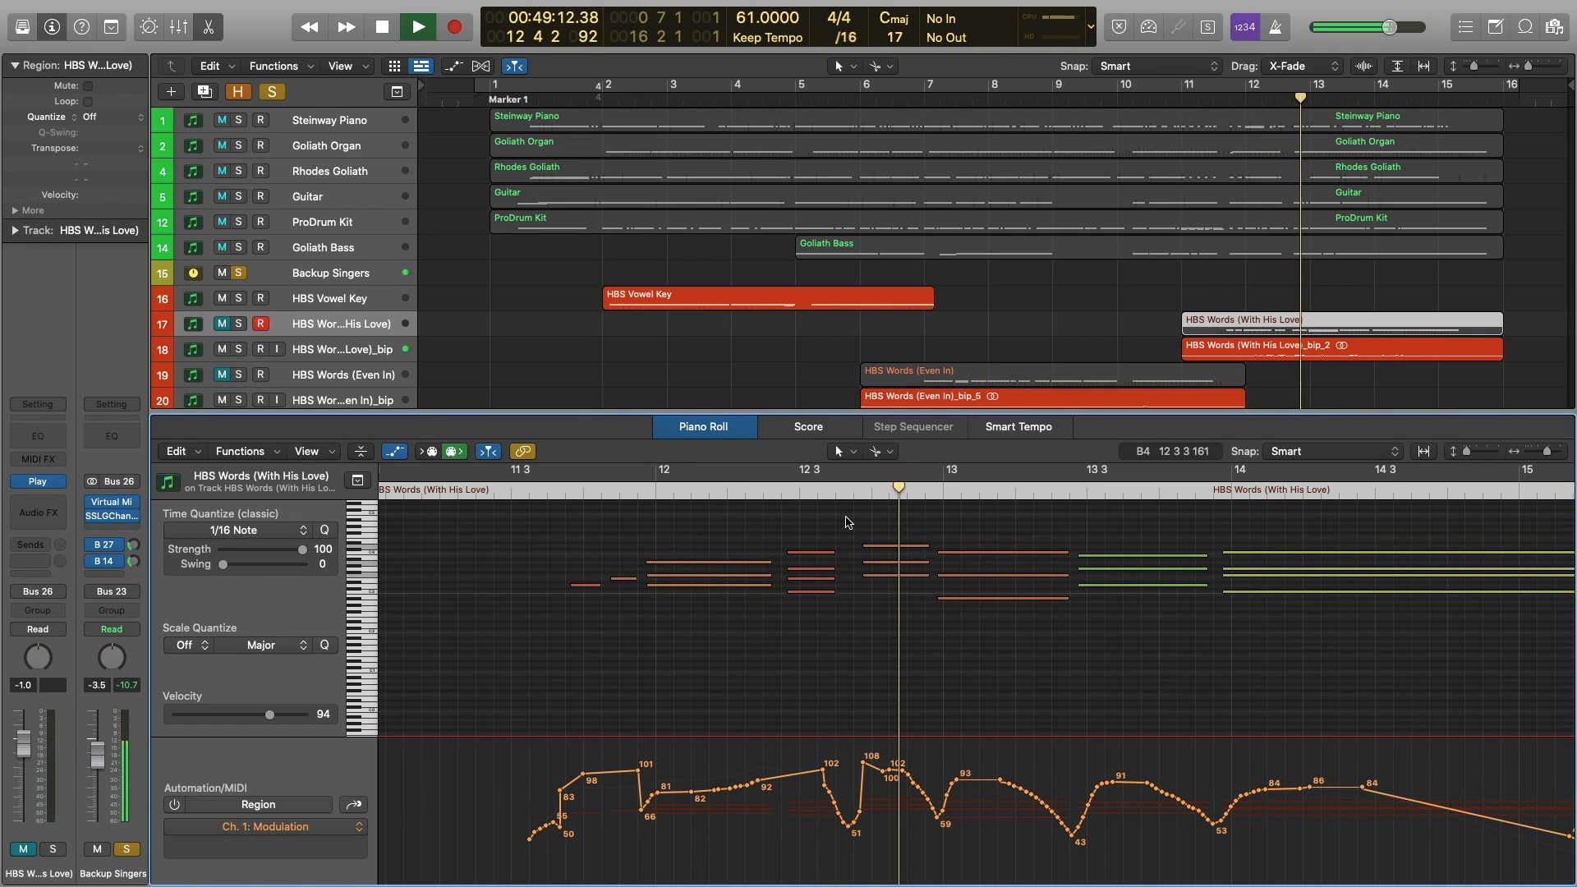
{"action": "key", "text": "space"}
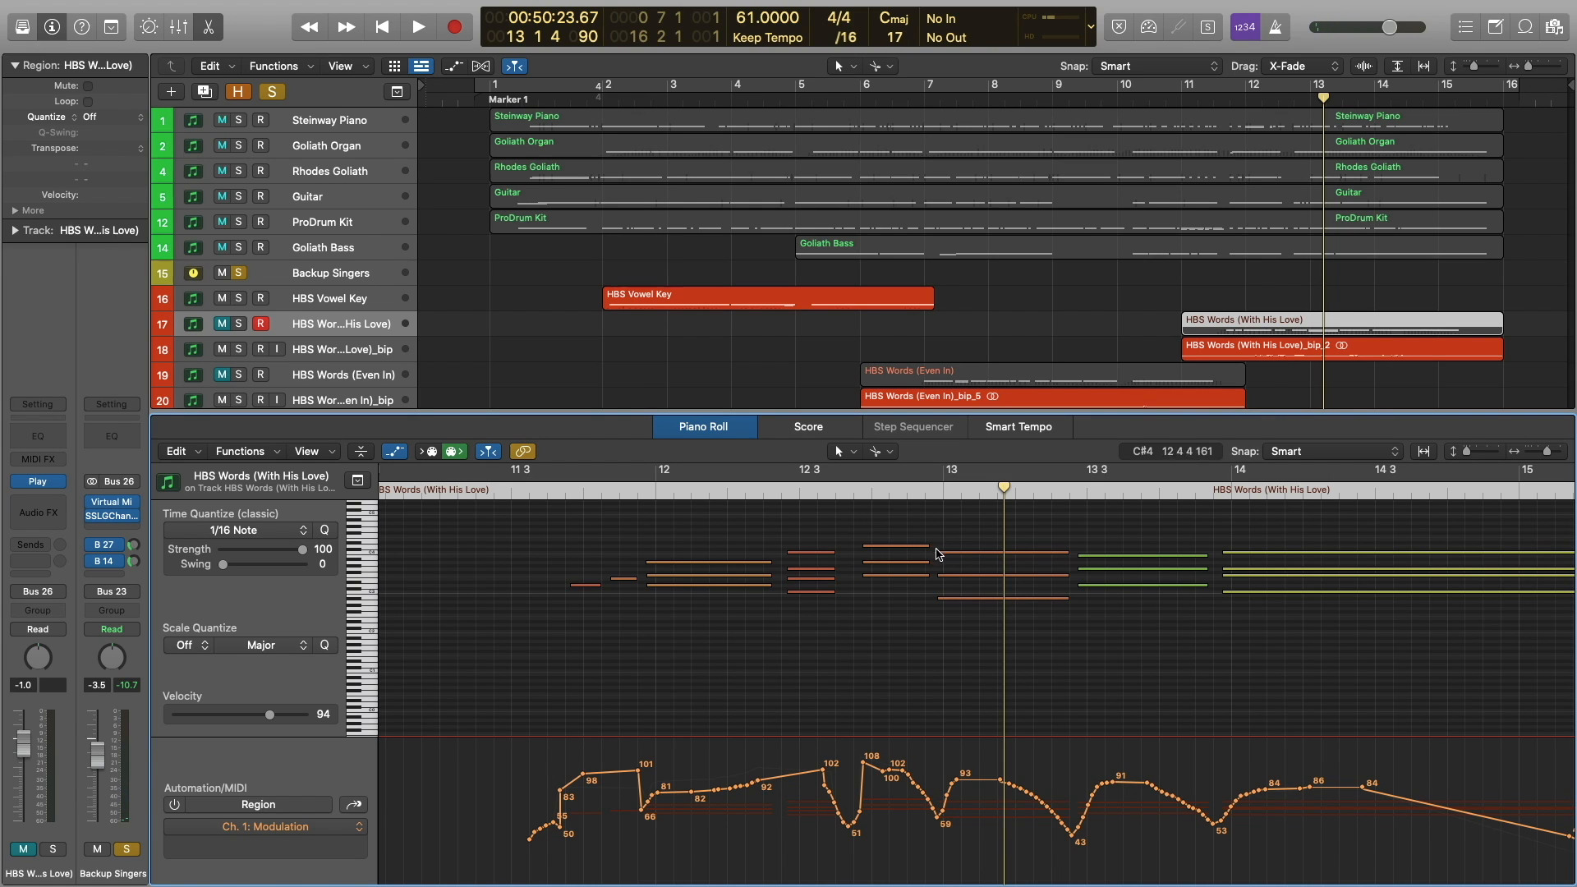
{"action": "mouse_move", "coordinate": [956, 558]}
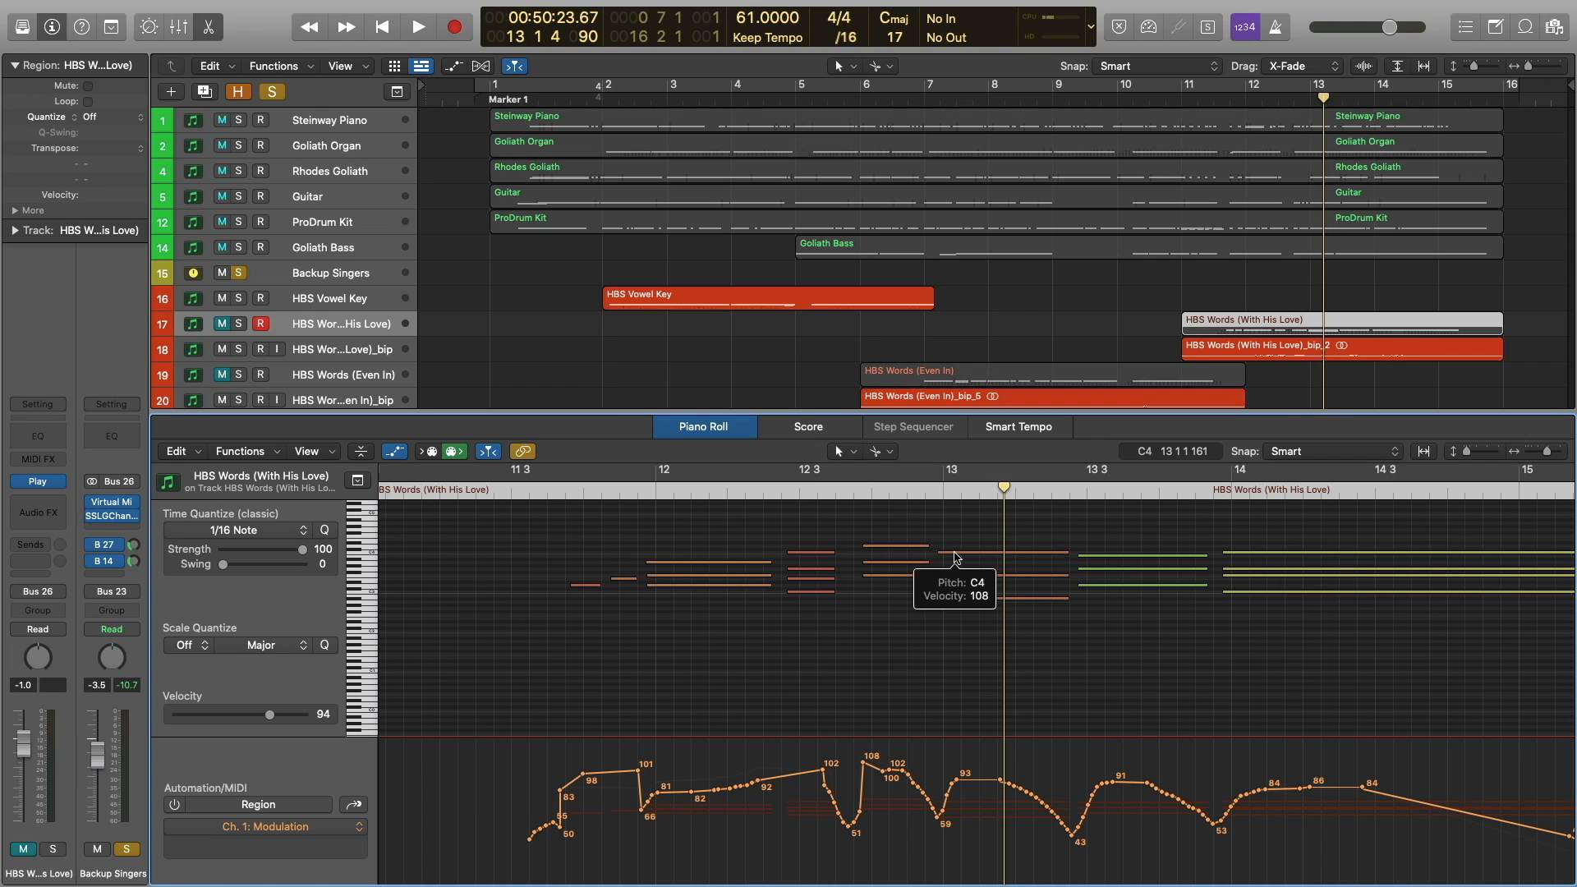
Play the backup singers from mid-bar 12 to the end of bar 14, and return the playhead to 14 1 1 1.
{"action": "left_click", "coordinate": [845, 489]}
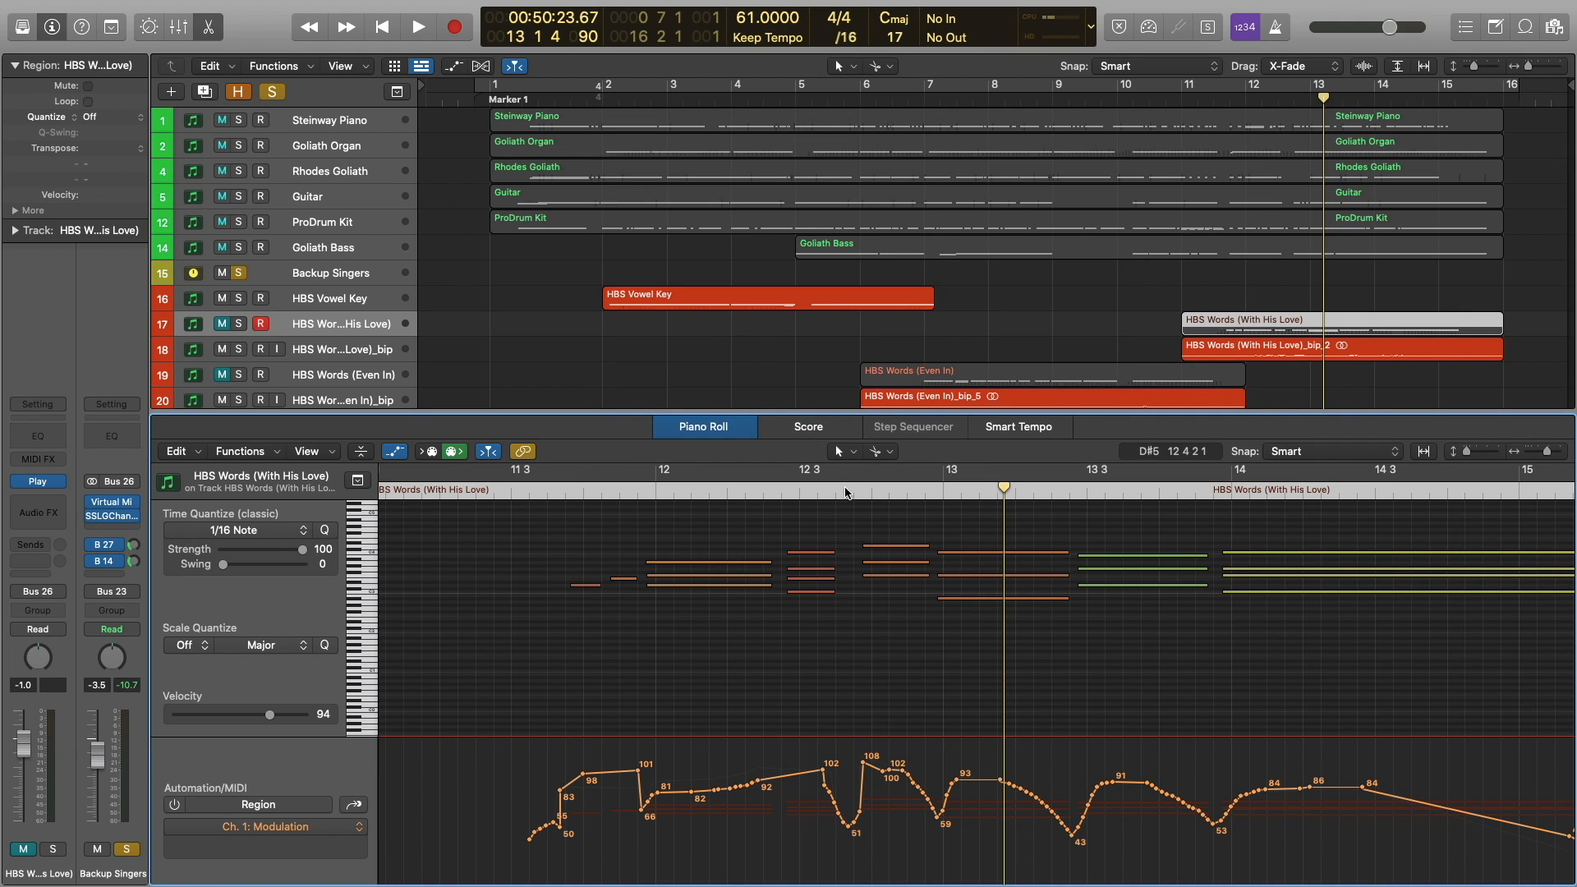
{"action": "key", "text": "space"}
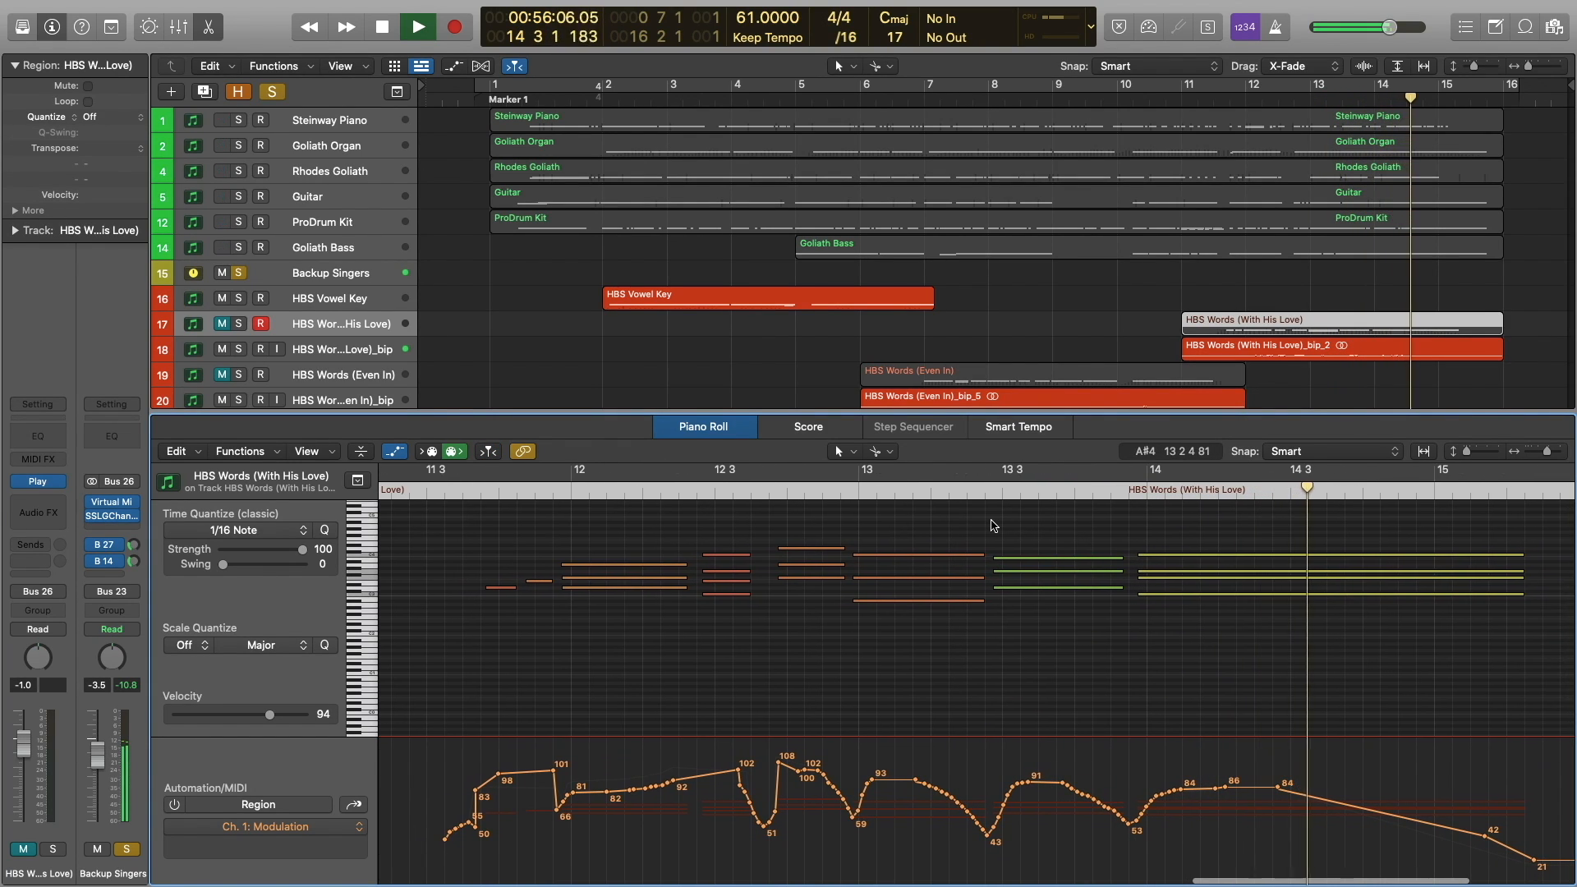
{"action": "key", "text": "space"}
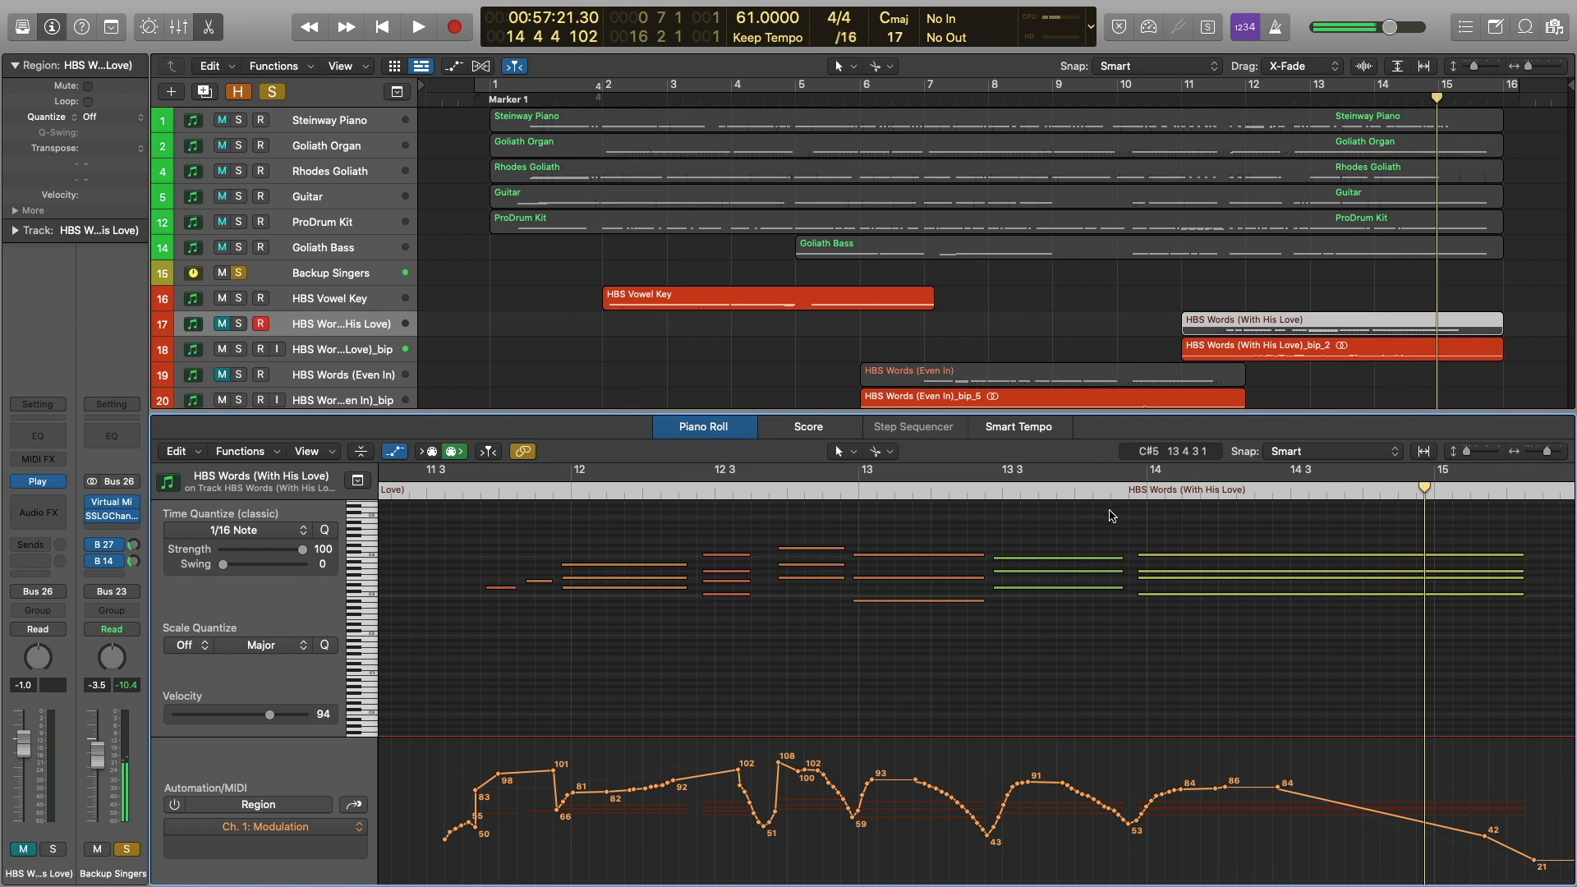
{"action": "left_click", "coordinate": [1131, 490]}
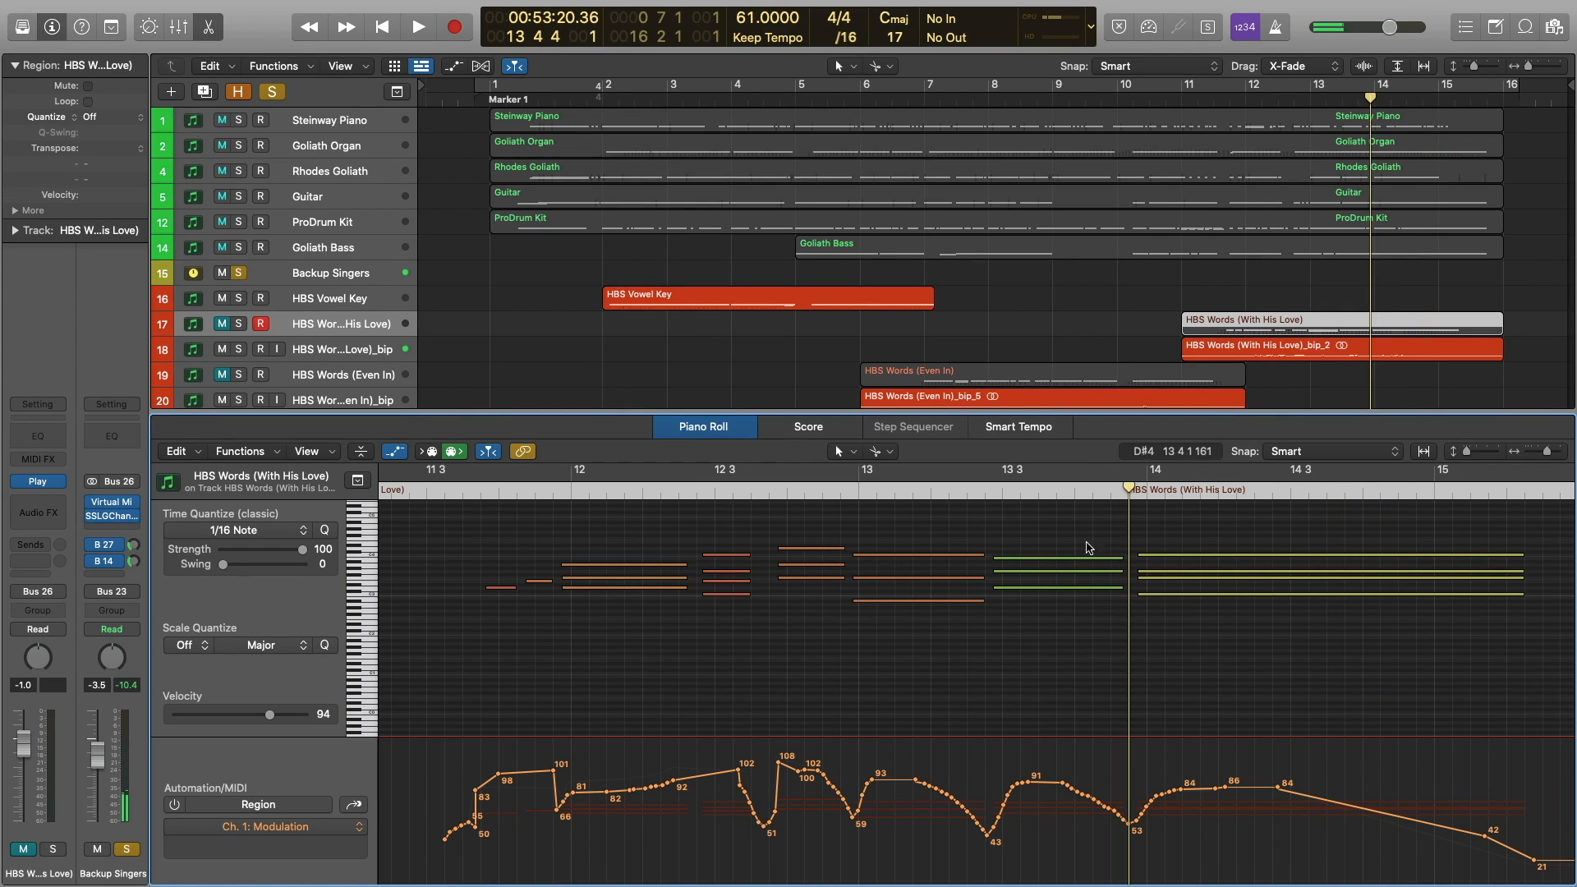
{"action": "left_click", "coordinate": [1111, 491]}
{"action": "left_click", "coordinate": [1136, 492]}
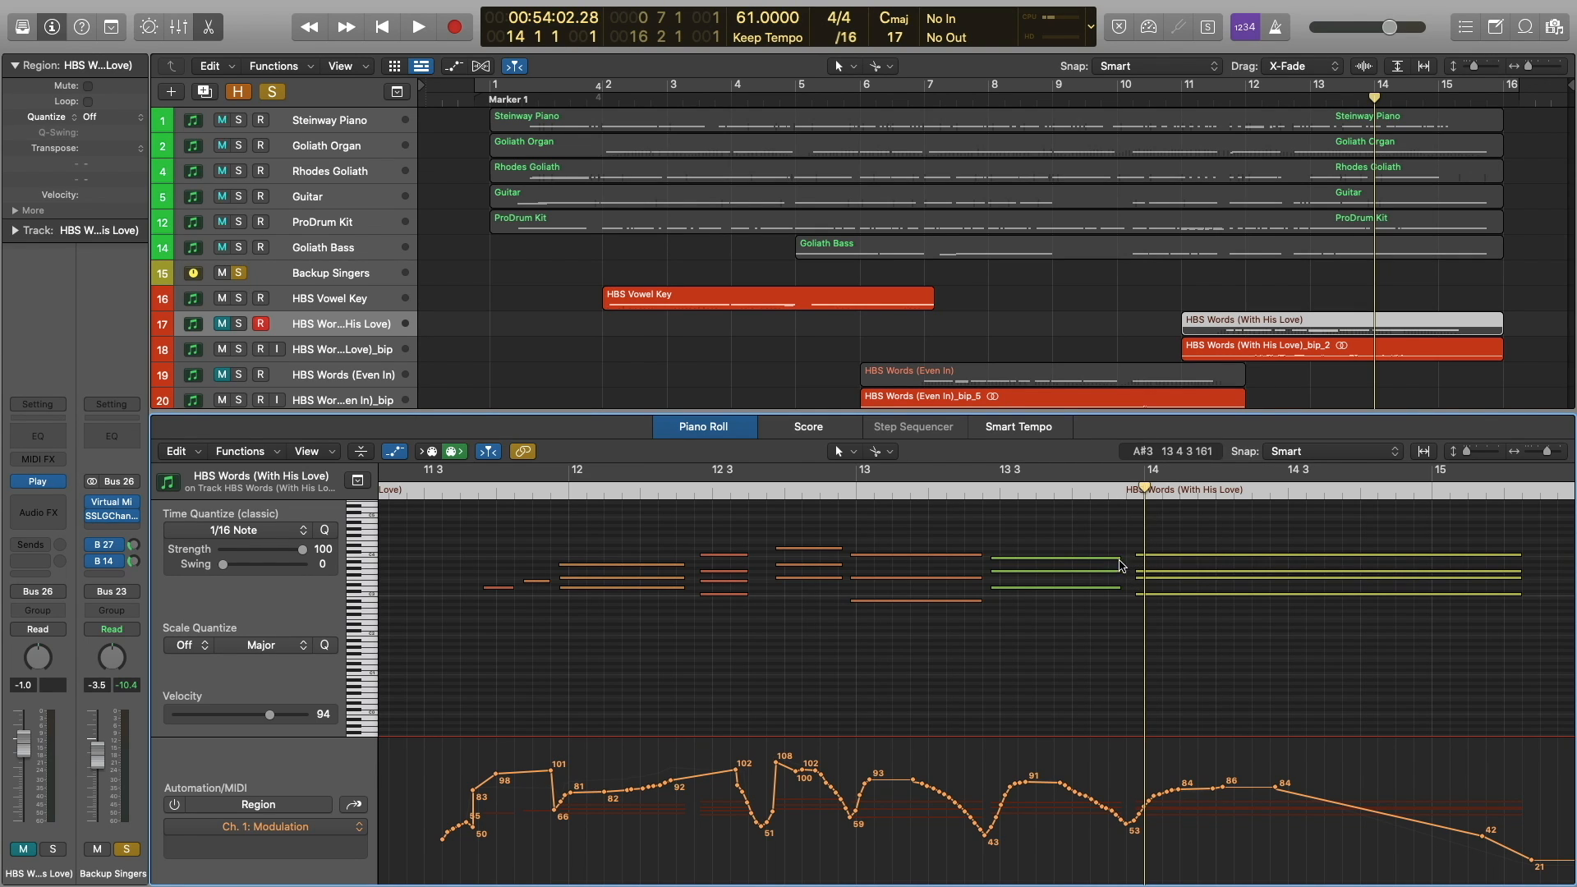
Select the HBS Phrases KS region and view its notes in the Piano Roll.
{"action": "scroll", "coordinate": [1109, 304], "scroll_direction": "down", "scroll_amount": 5}
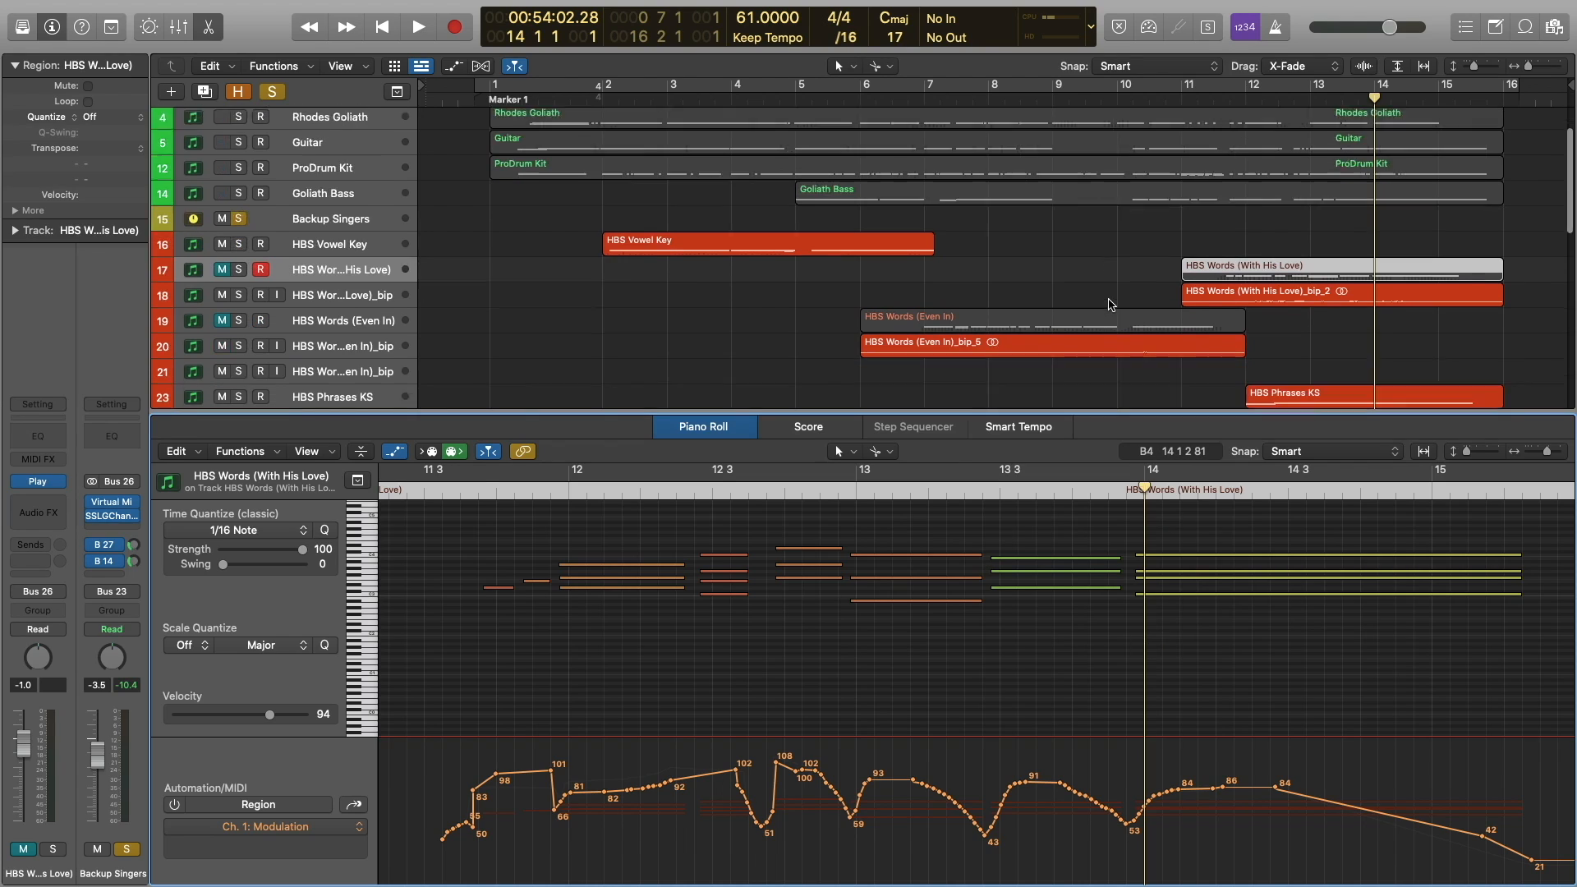
{"action": "left_click", "coordinate": [1316, 343]}
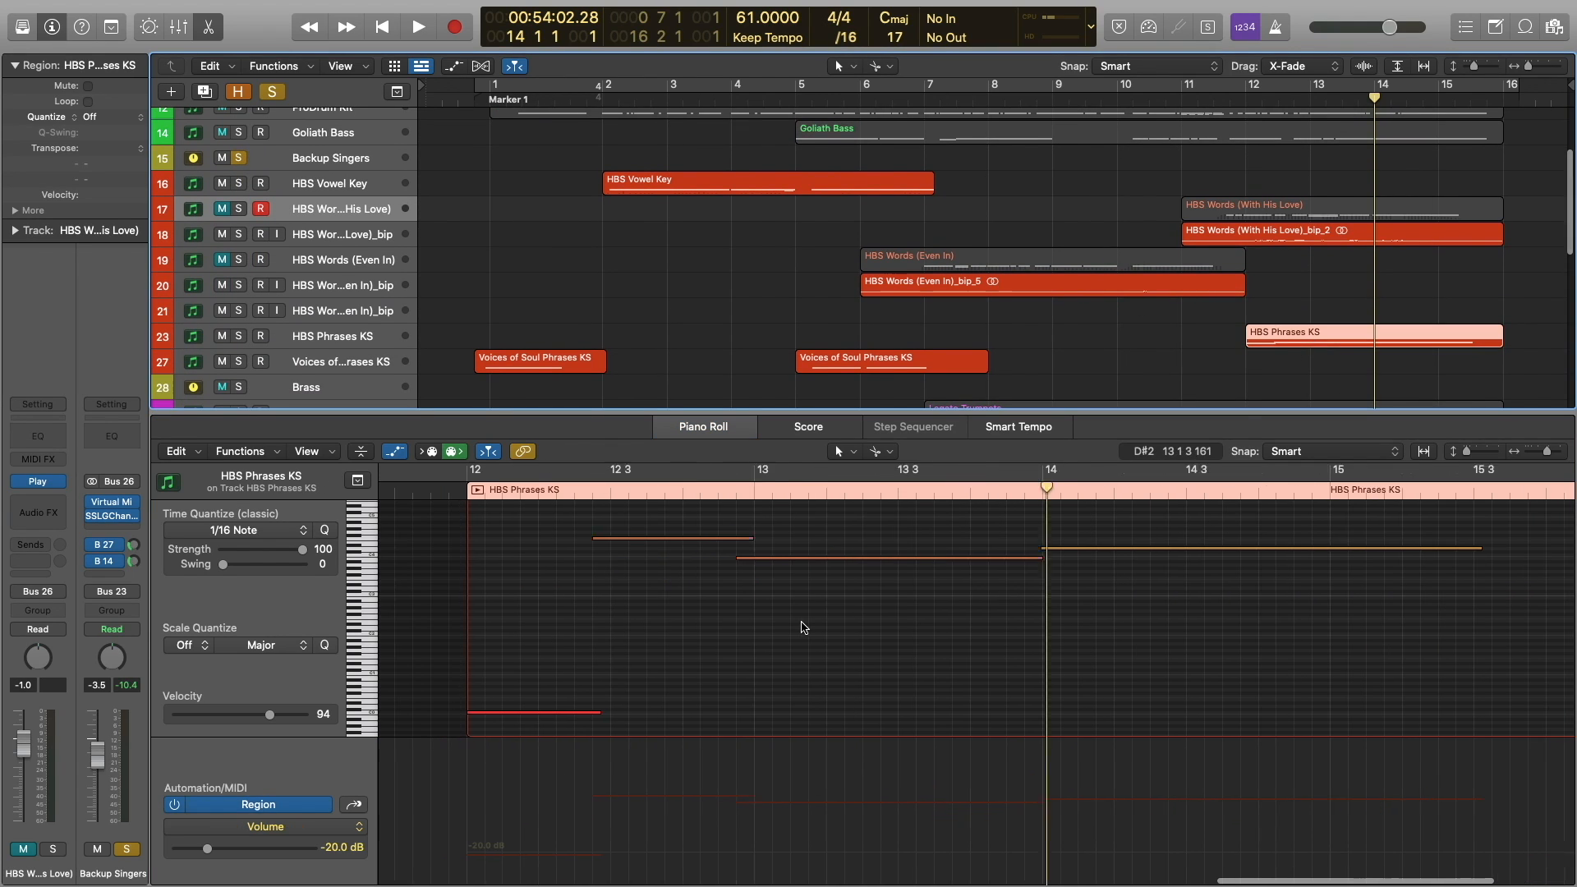
{"action": "scroll", "coordinate": [731, 632], "scroll_direction": "down", "scroll_amount": 2}
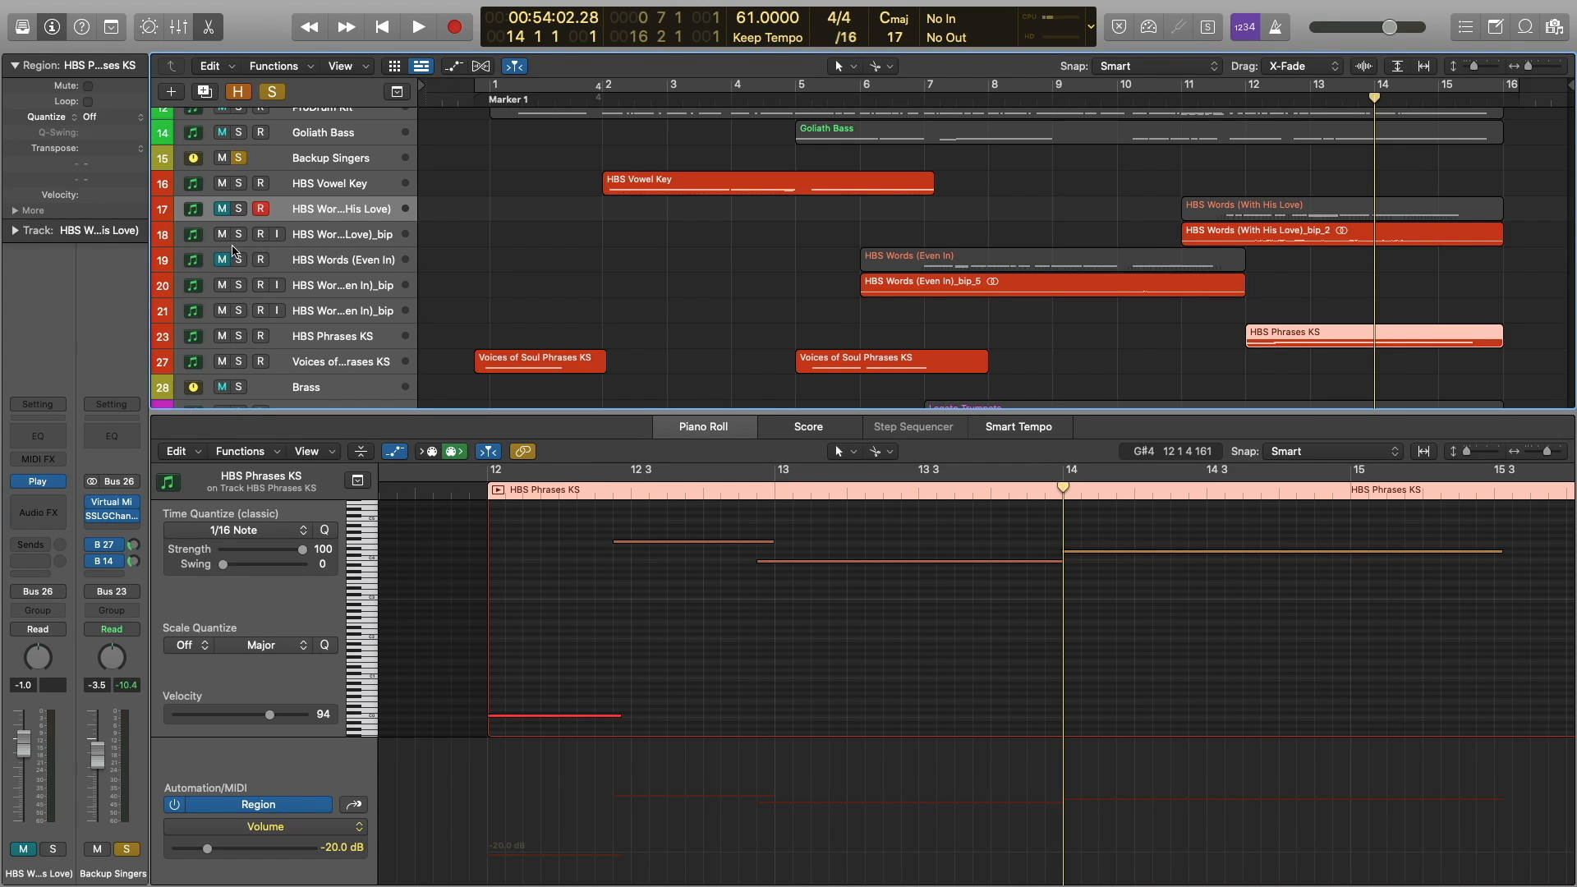
Unsolo Backup Singers and solo the six rhythm tracks from Steinway Piano through Goliath Bass.
{"action": "left_click", "coordinate": [239, 158]}
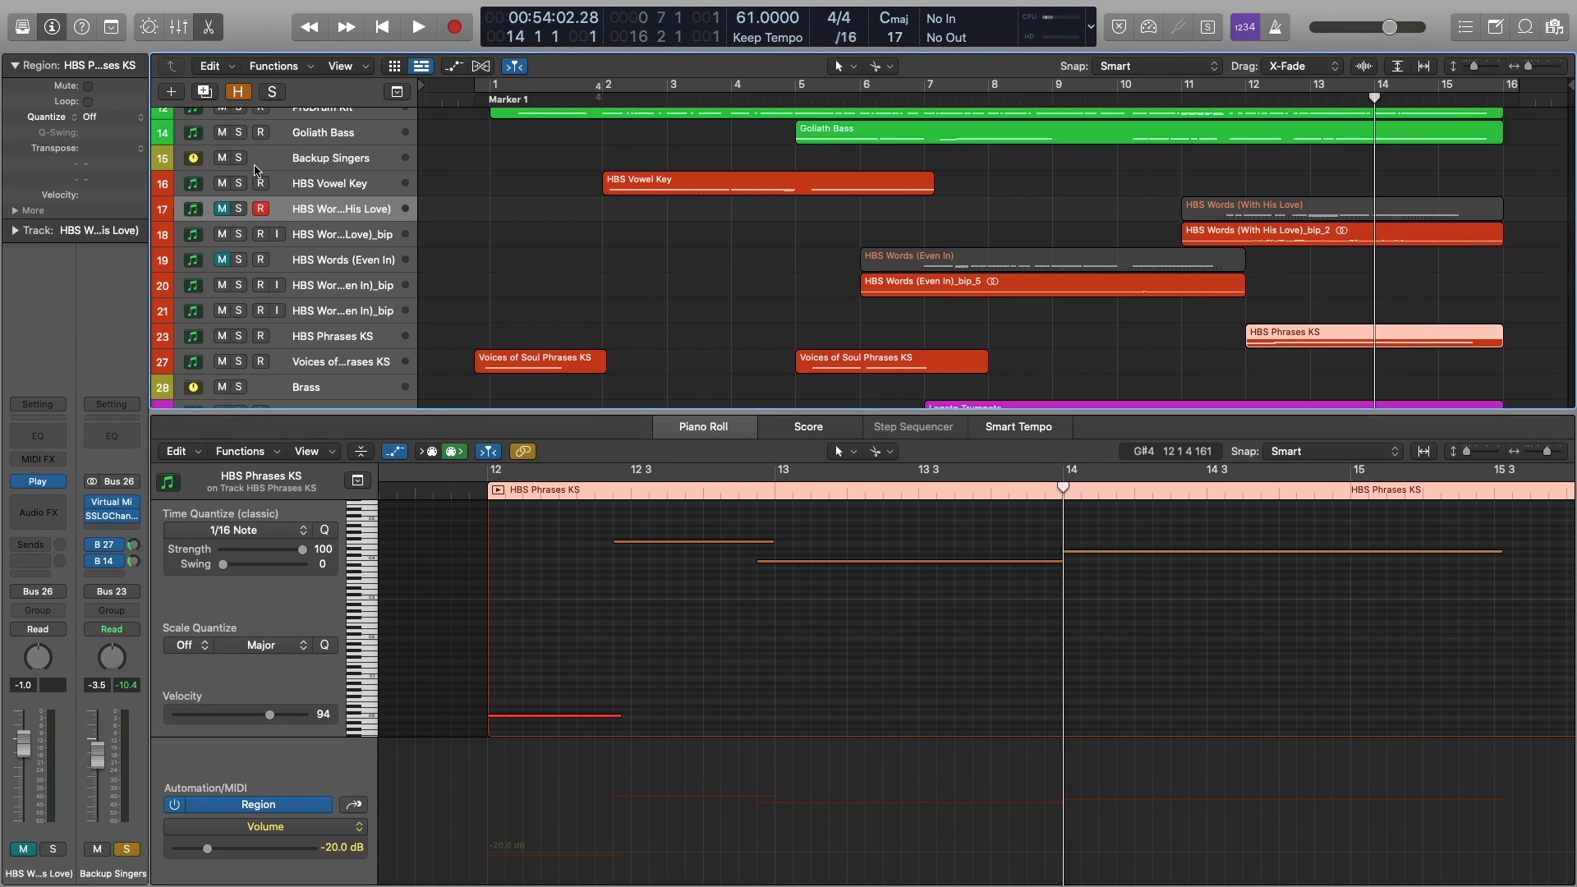
{"action": "scroll", "coordinate": [663, 284], "scroll_direction": "down", "scroll_amount": 3}
{"action": "scroll", "coordinate": [650, 272], "scroll_direction": "up", "scroll_amount": 5}
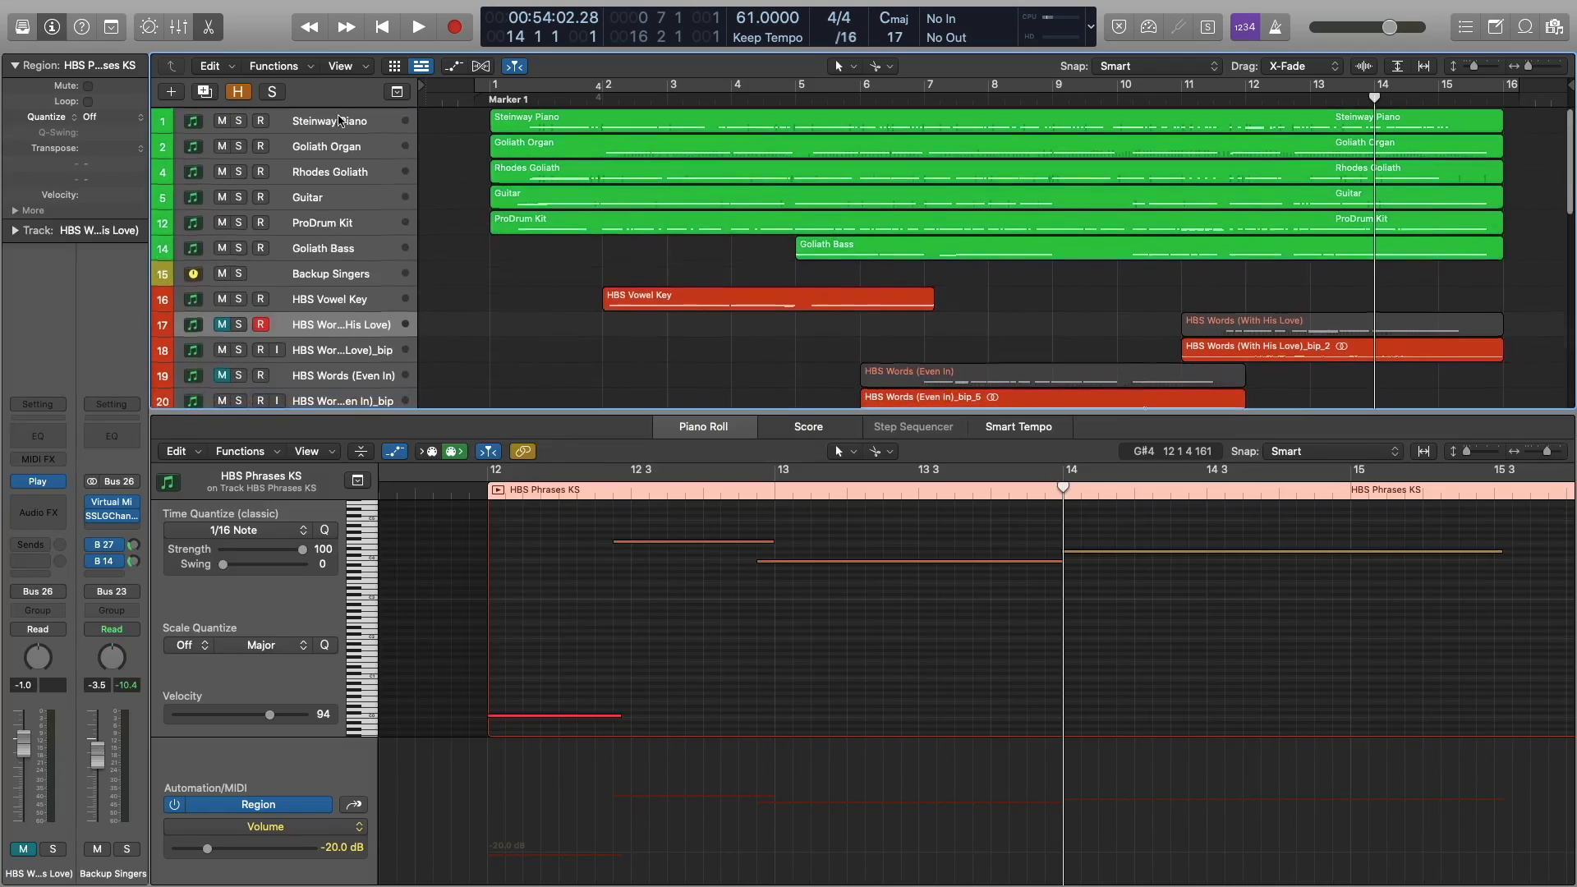
{"action": "left_click", "coordinate": [321, 120]}
{"action": "left_click", "coordinate": [312, 251], "text": "shift"}
{"action": "left_click", "coordinate": [238, 248]}
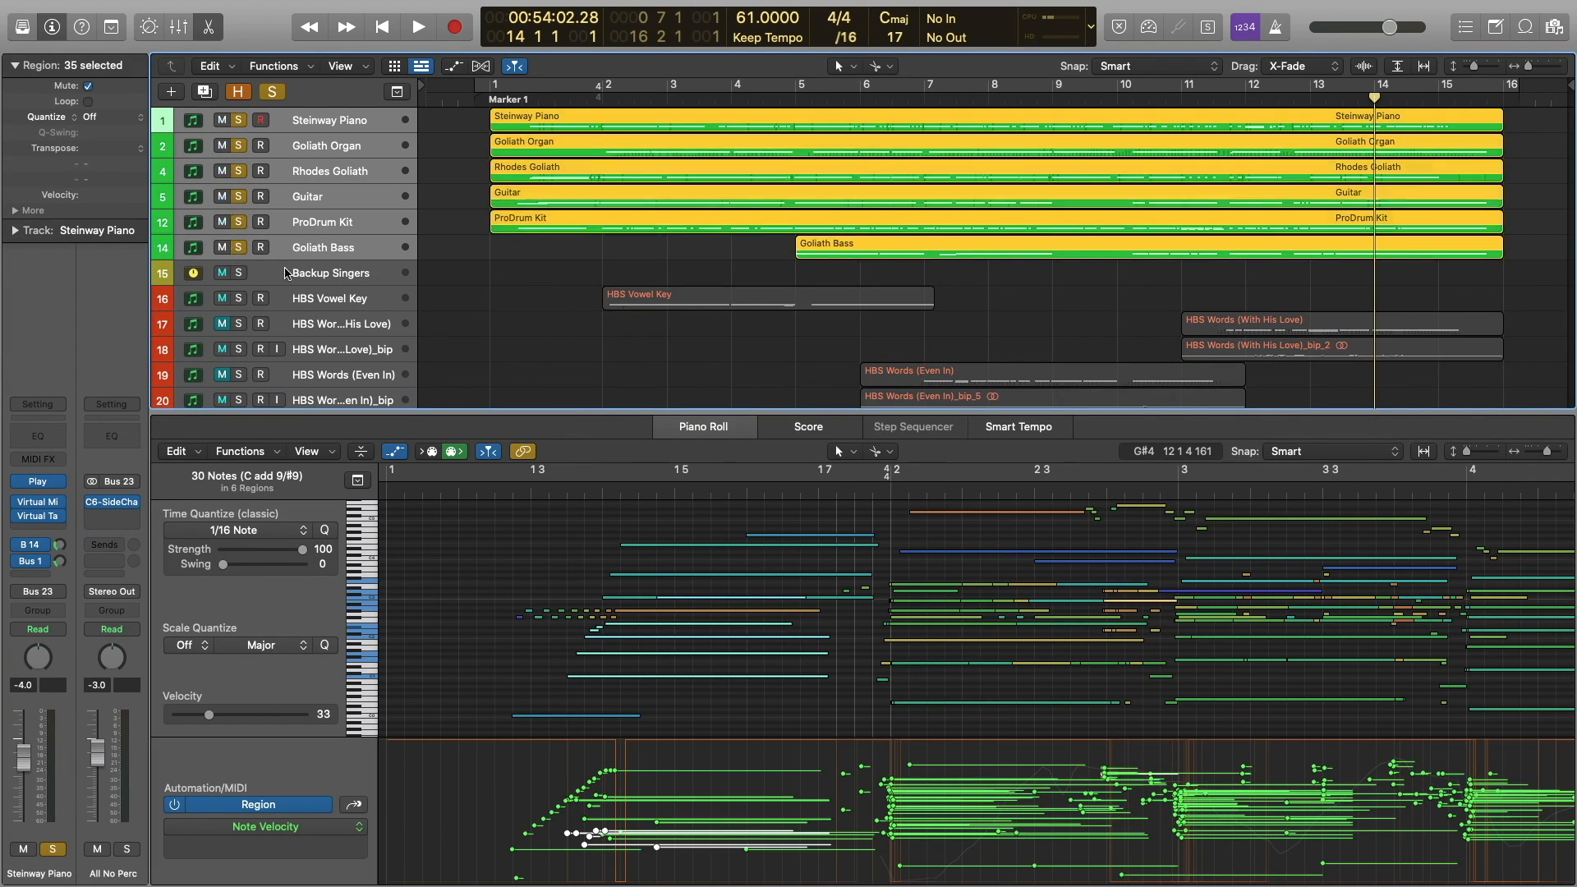
Add the Backup Singers and Brass tracks to the soloed rhythm section.
{"action": "scroll", "coordinate": [236, 247], "scroll_direction": "down", "scroll_amount": 2}
{"action": "left_click", "coordinate": [238, 223]}
{"action": "scroll", "coordinate": [720, 227], "scroll_direction": "down", "scroll_amount": 4}
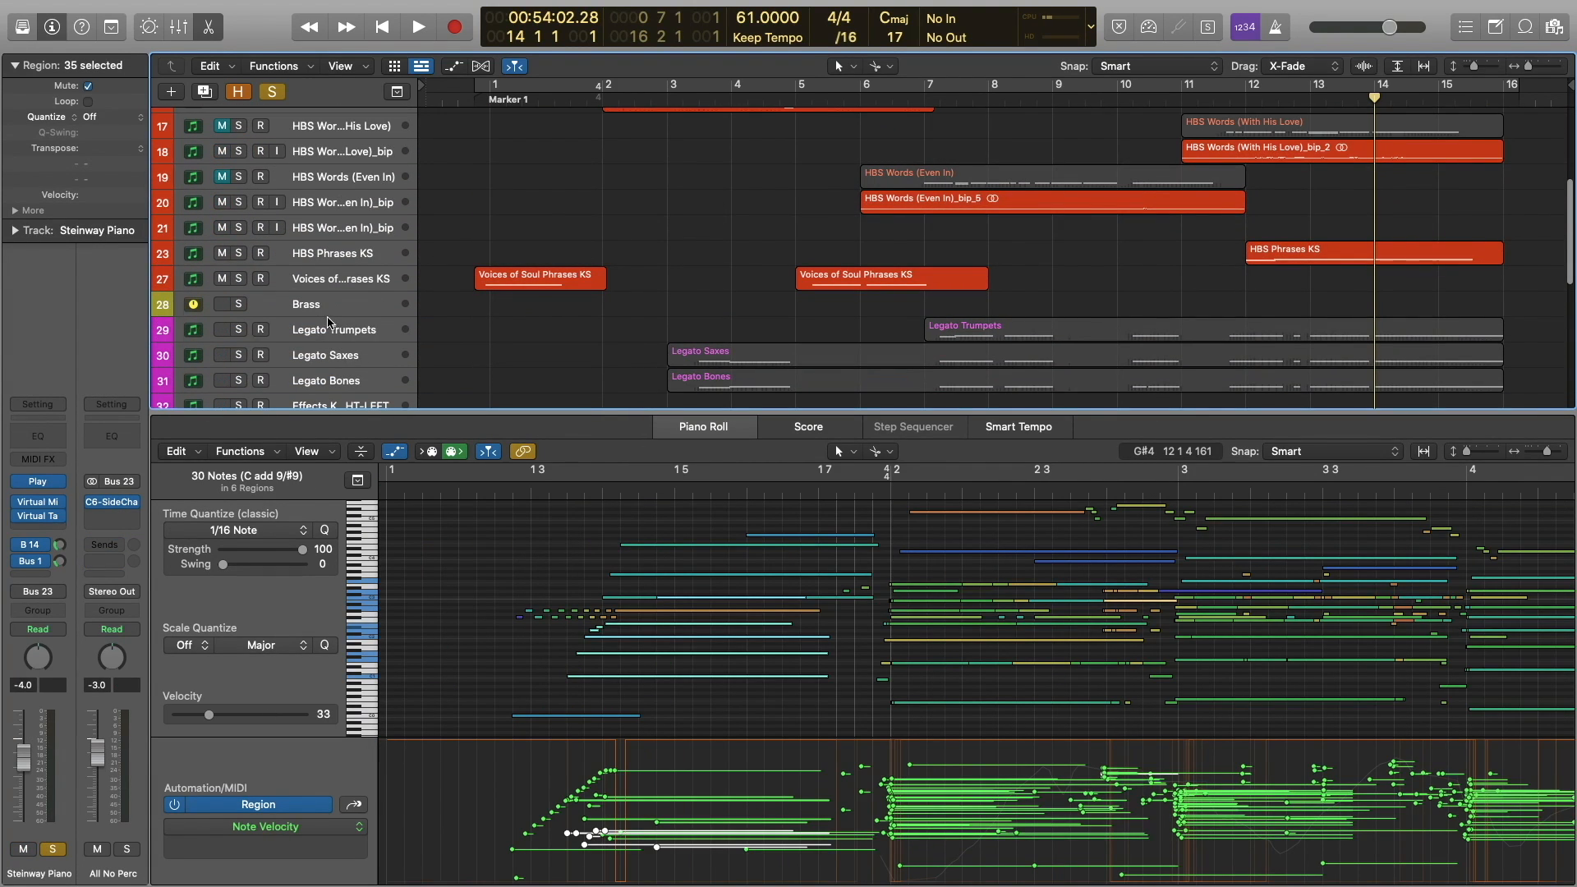
{"action": "left_click", "coordinate": [238, 304]}
Select the Legato Trumpets, Saxes and Bones regions and start playback just before beat 4 of bar 11.
{"action": "left_click_drag", "start_coordinate": [1172, 289], "coordinate": [1215, 399]}
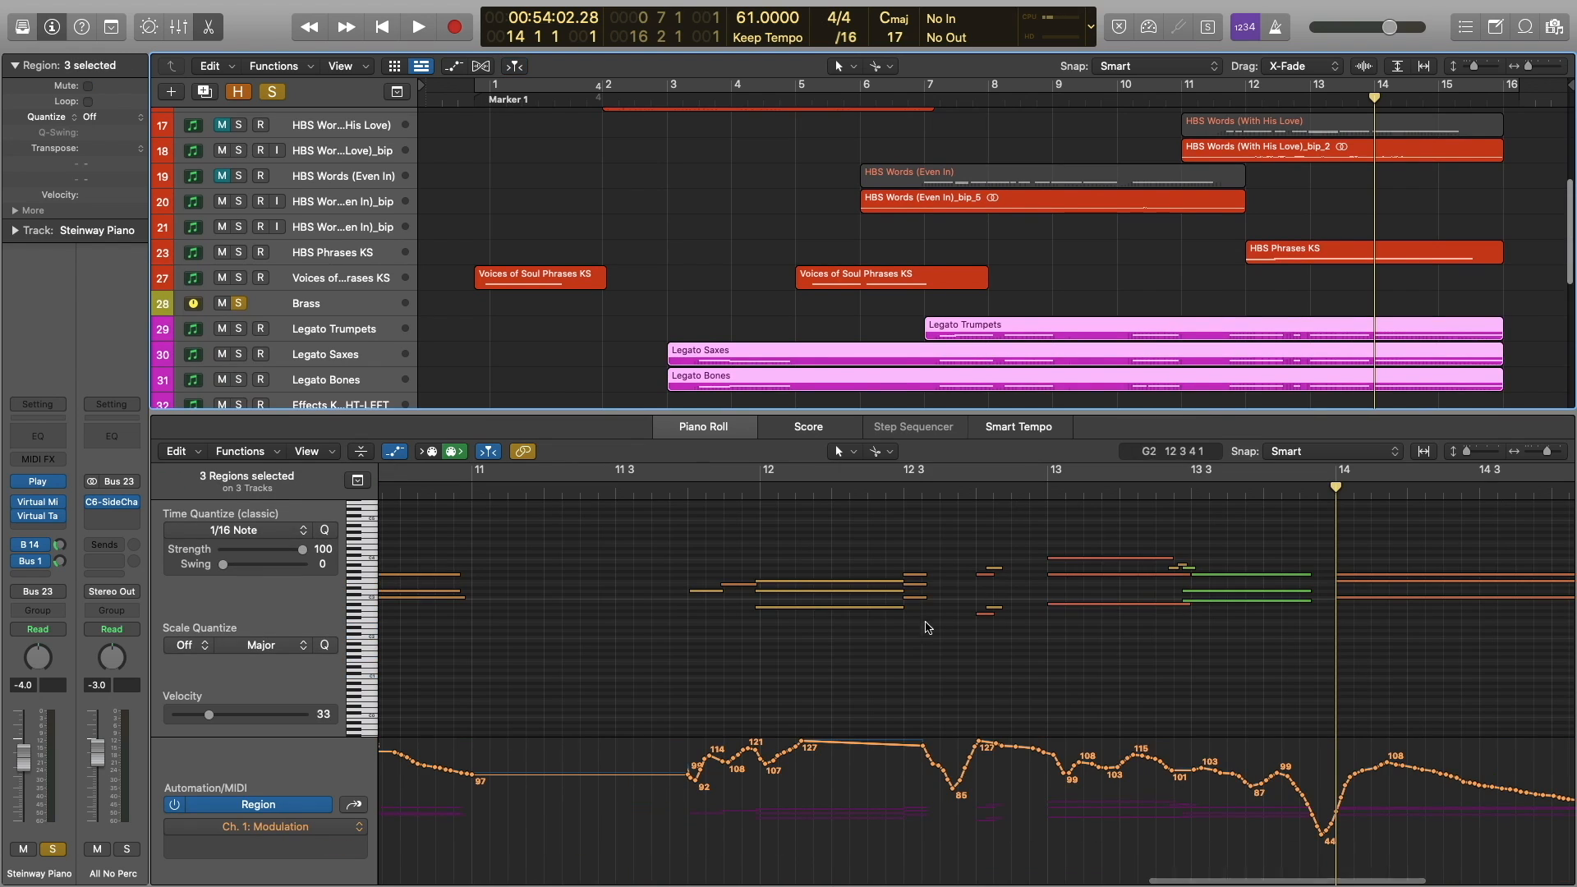
{"action": "left_click", "coordinate": [688, 491]}
{"action": "key", "text": "space"}
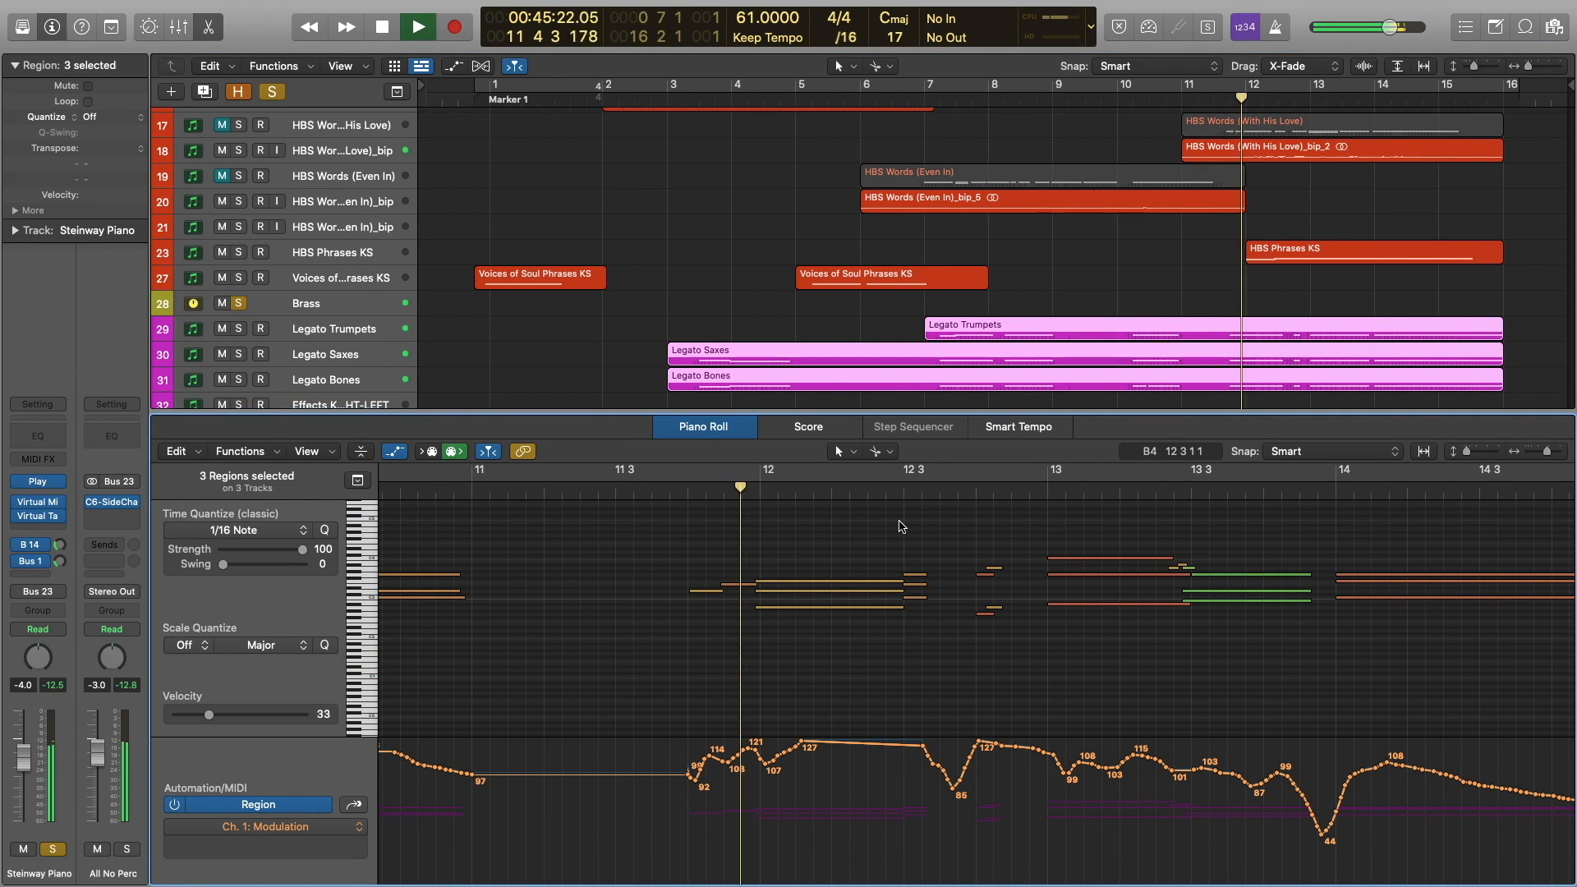
Add the Trumpet, Sax and Trombone KS Sus-Short regions to the selection and stop playback in bar 15.
{"action": "scroll", "coordinate": [902, 528], "scroll_direction": "down", "scroll_amount": 3}
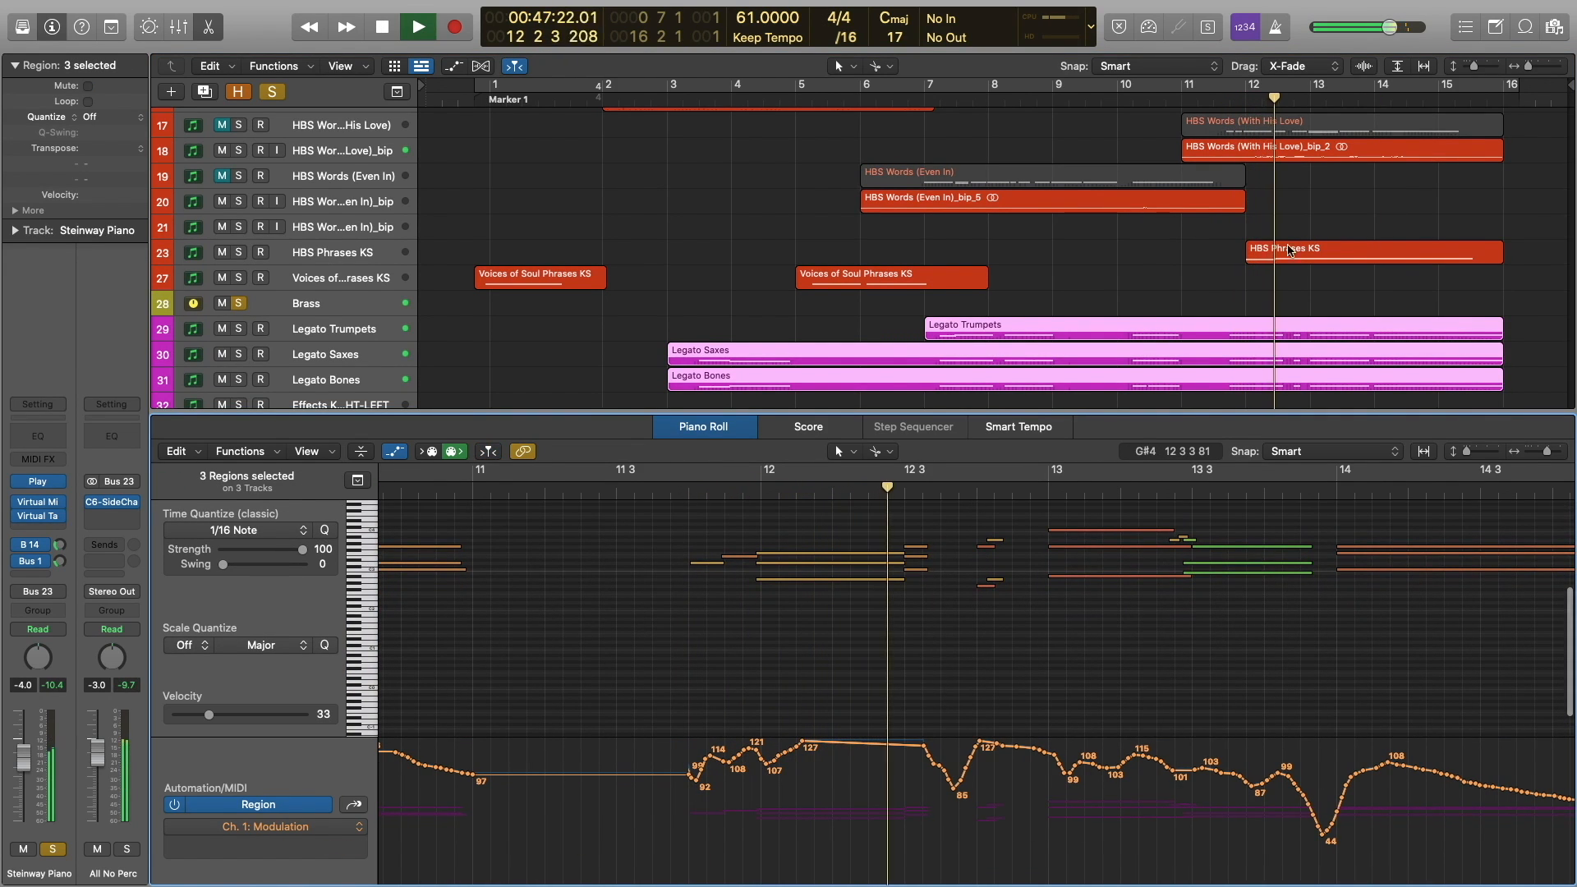
{"action": "scroll", "coordinate": [1229, 349], "scroll_direction": "down", "scroll_amount": 3}
{"action": "scroll", "coordinate": [1229, 348], "scroll_direction": "down", "scroll_amount": 2}
{"action": "left_click_drag", "start_coordinate": [1257, 284], "coordinate": [1269, 369], "text": "shift"}
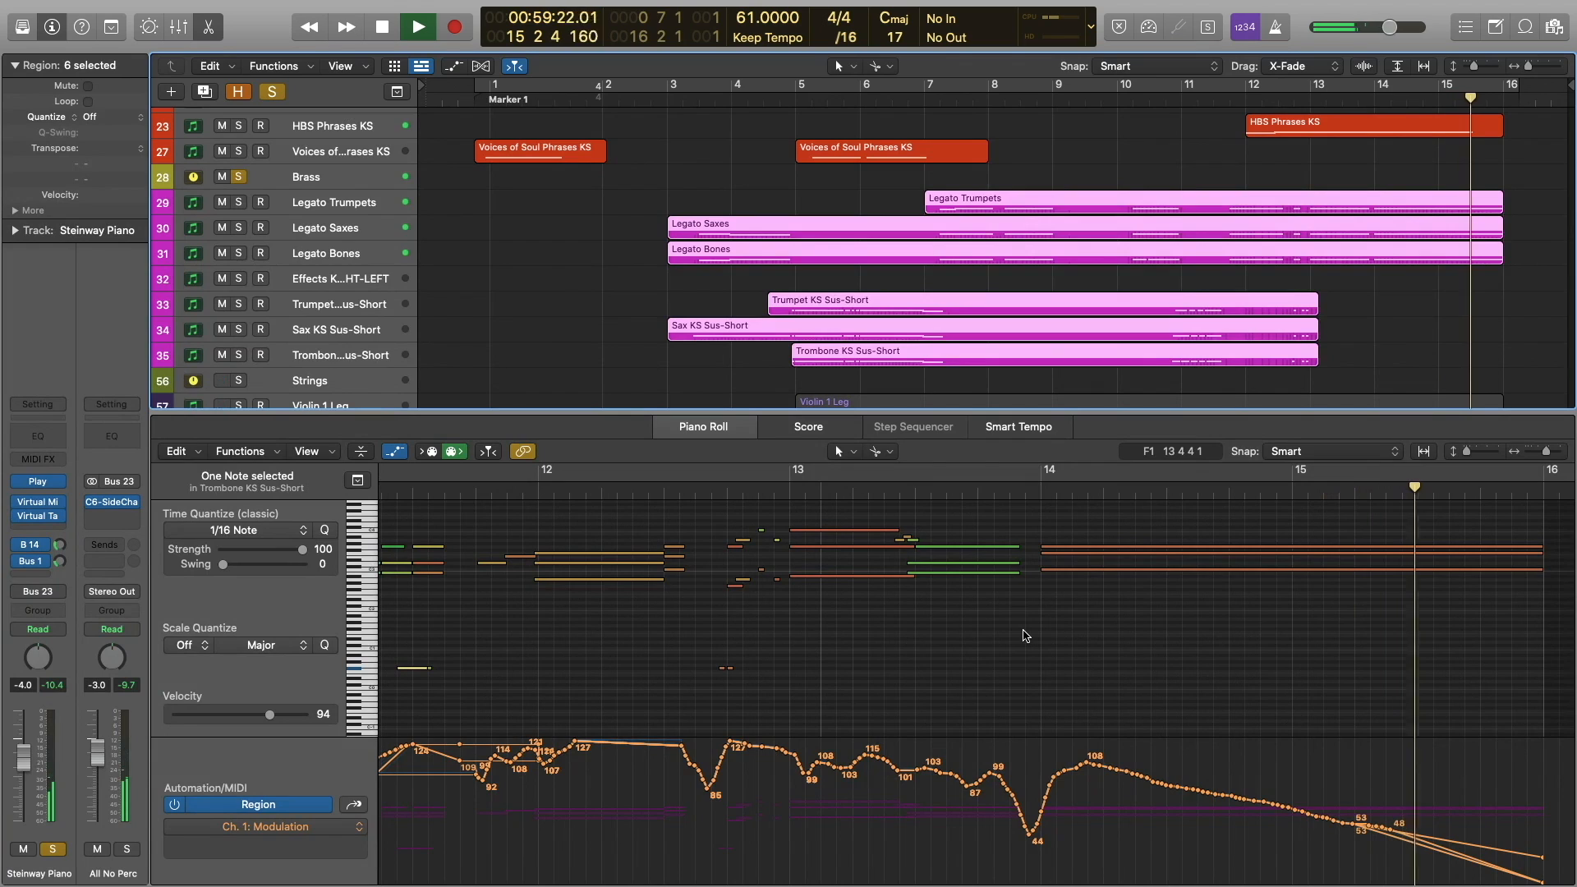
{"action": "key", "text": "space"}
Place the playhead at 12 3 4 1 and play the rhythm section, singers and brass through to bar 15.
{"action": "left_click", "coordinate": [712, 489]}
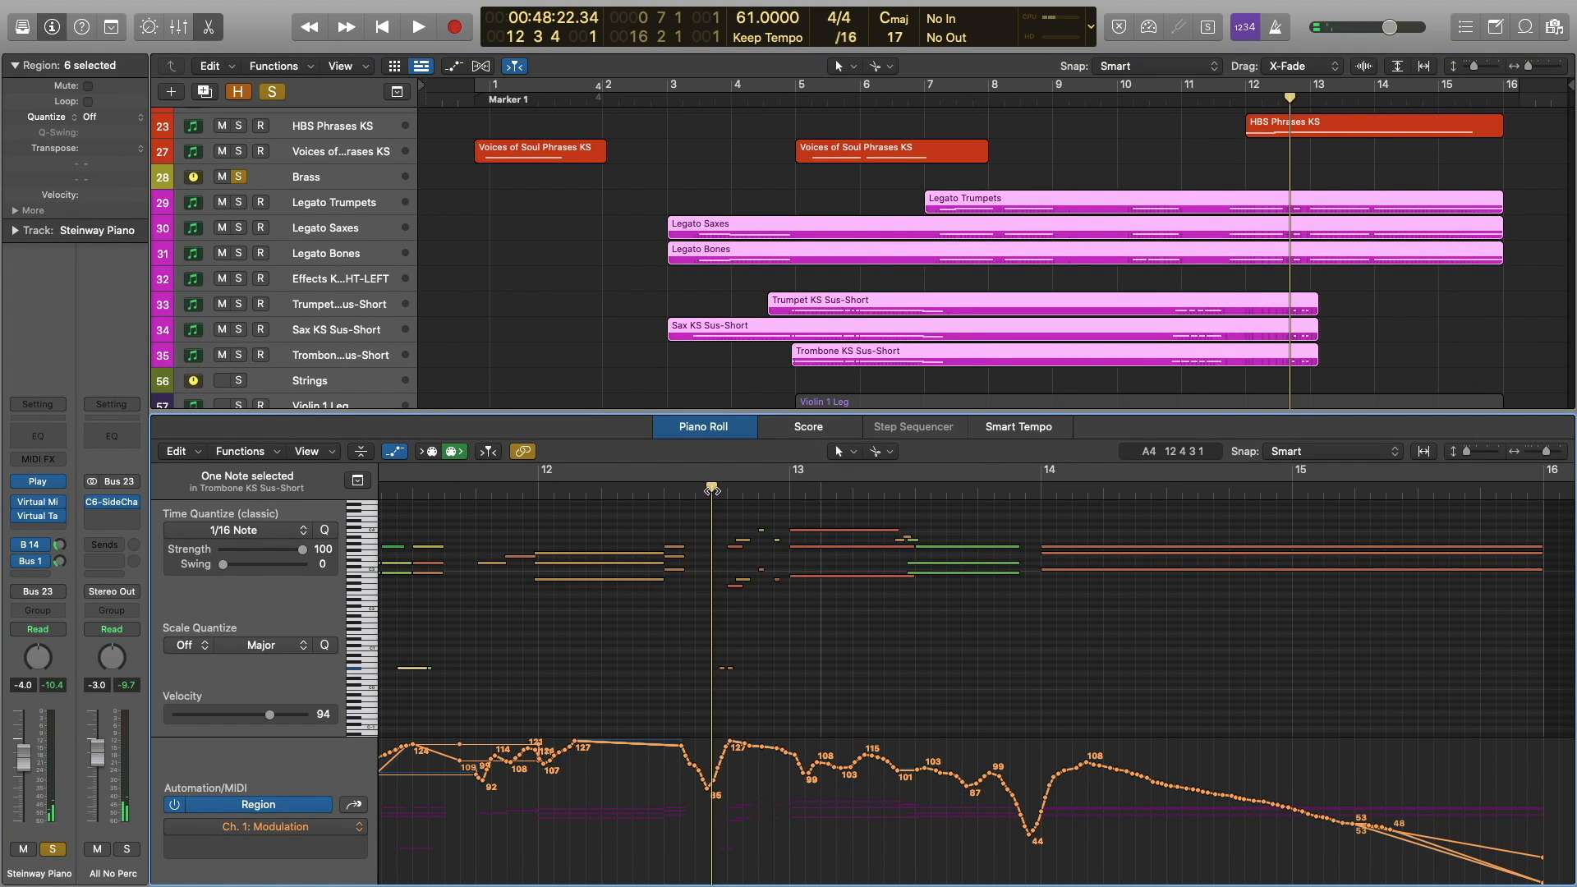
{"action": "scroll", "coordinate": [1246, 238], "scroll_direction": "up", "scroll_amount": 5}
{"action": "scroll", "coordinate": [1195, 305], "scroll_direction": "right", "scroll_amount": 3}
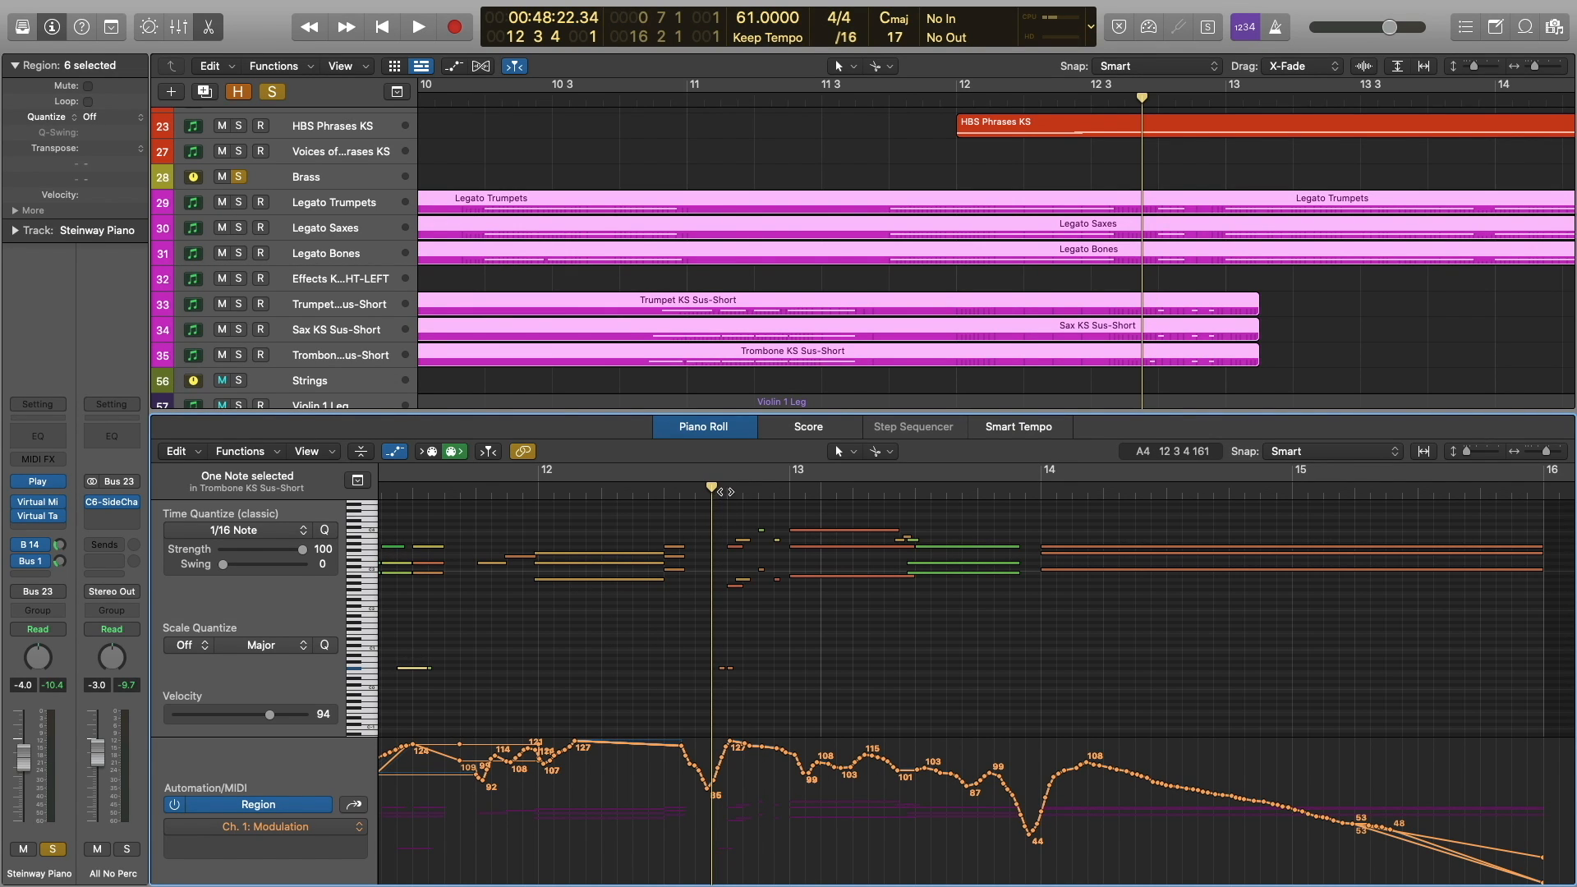
{"action": "key", "text": "space"}
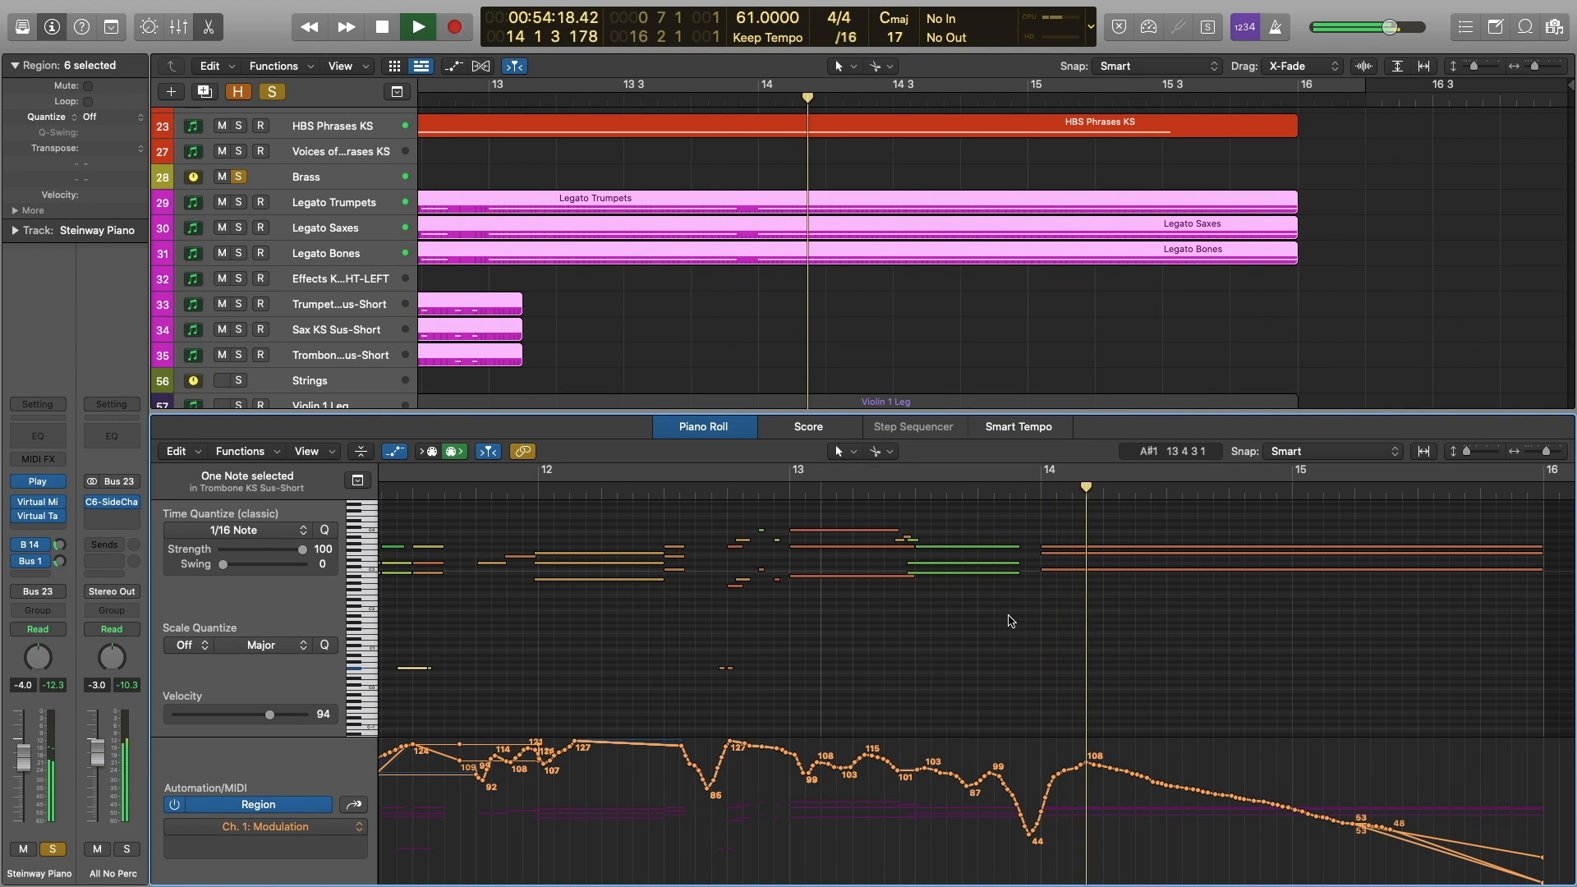
{"action": "scroll", "coordinate": [827, 282], "scroll_direction": "down", "scroll_amount": 5}
{"action": "scroll", "coordinate": [835, 285], "scroll_direction": "down", "scroll_amount": 5}
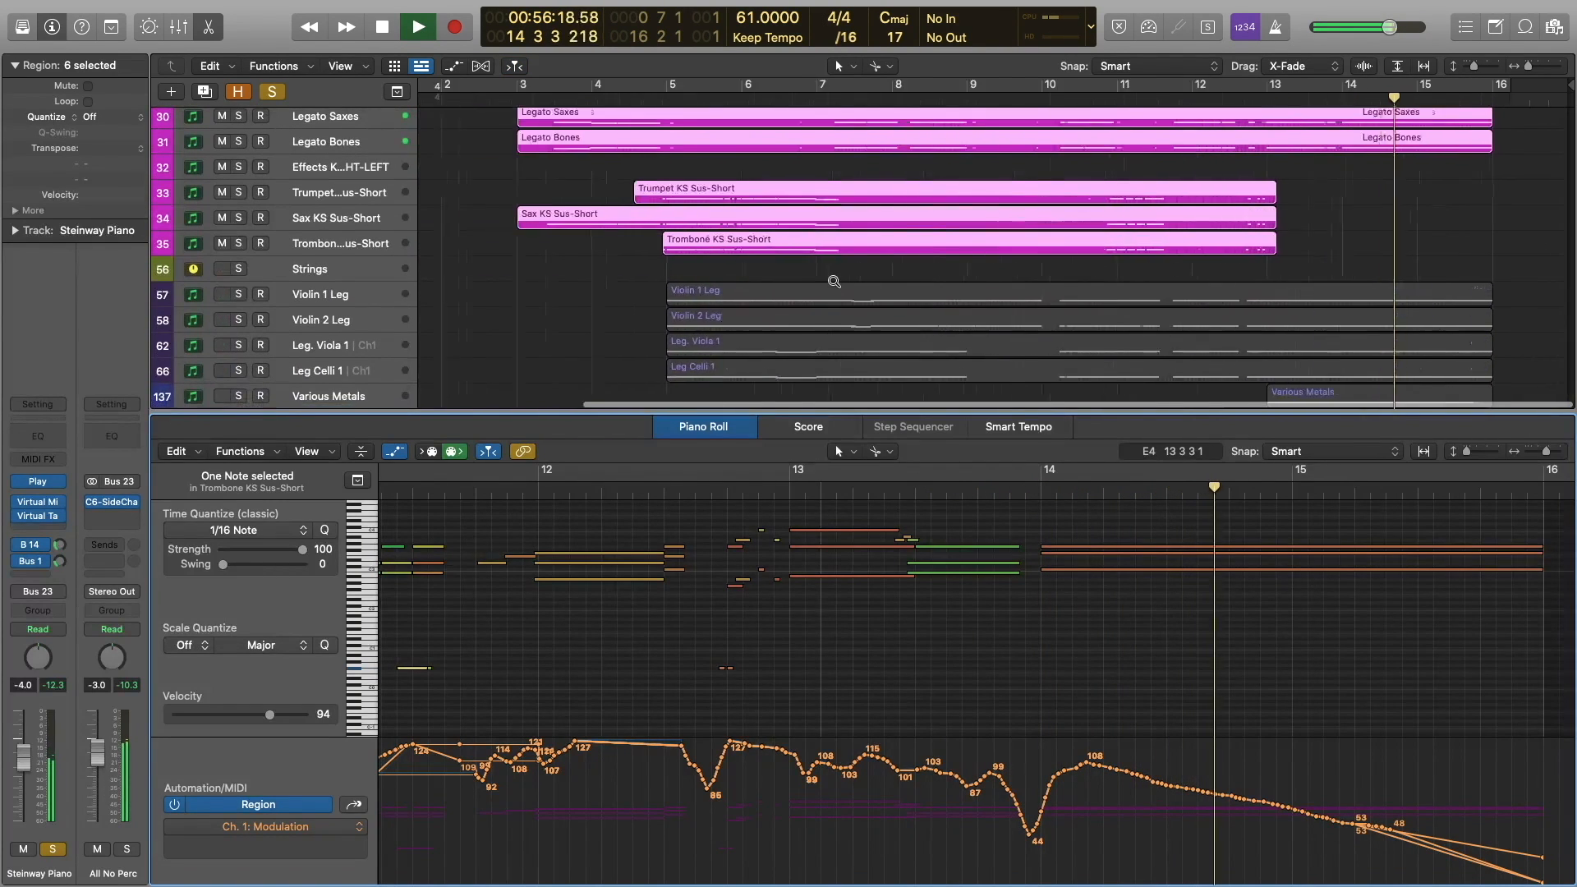
{"action": "scroll", "coordinate": [835, 285], "scroll_direction": "up", "scroll_amount": 1}
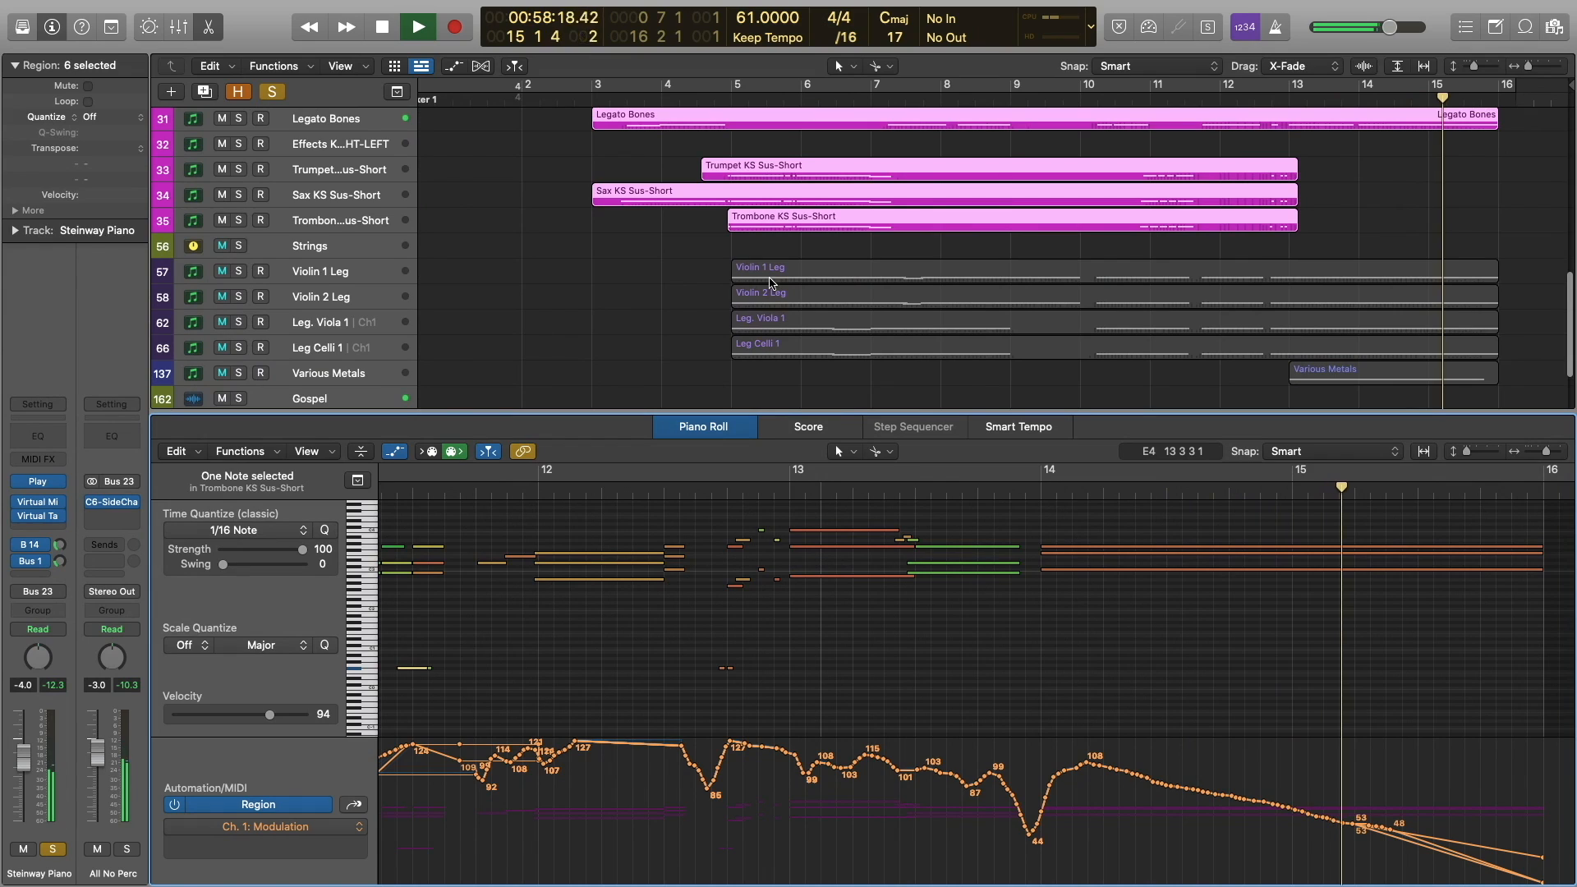
{"action": "key", "text": "space"}
Add Strings and Various Metals to the solos and select the Violin 1, Violin 2, Viola and Celli regions.
{"action": "left_click", "coordinate": [239, 247]}
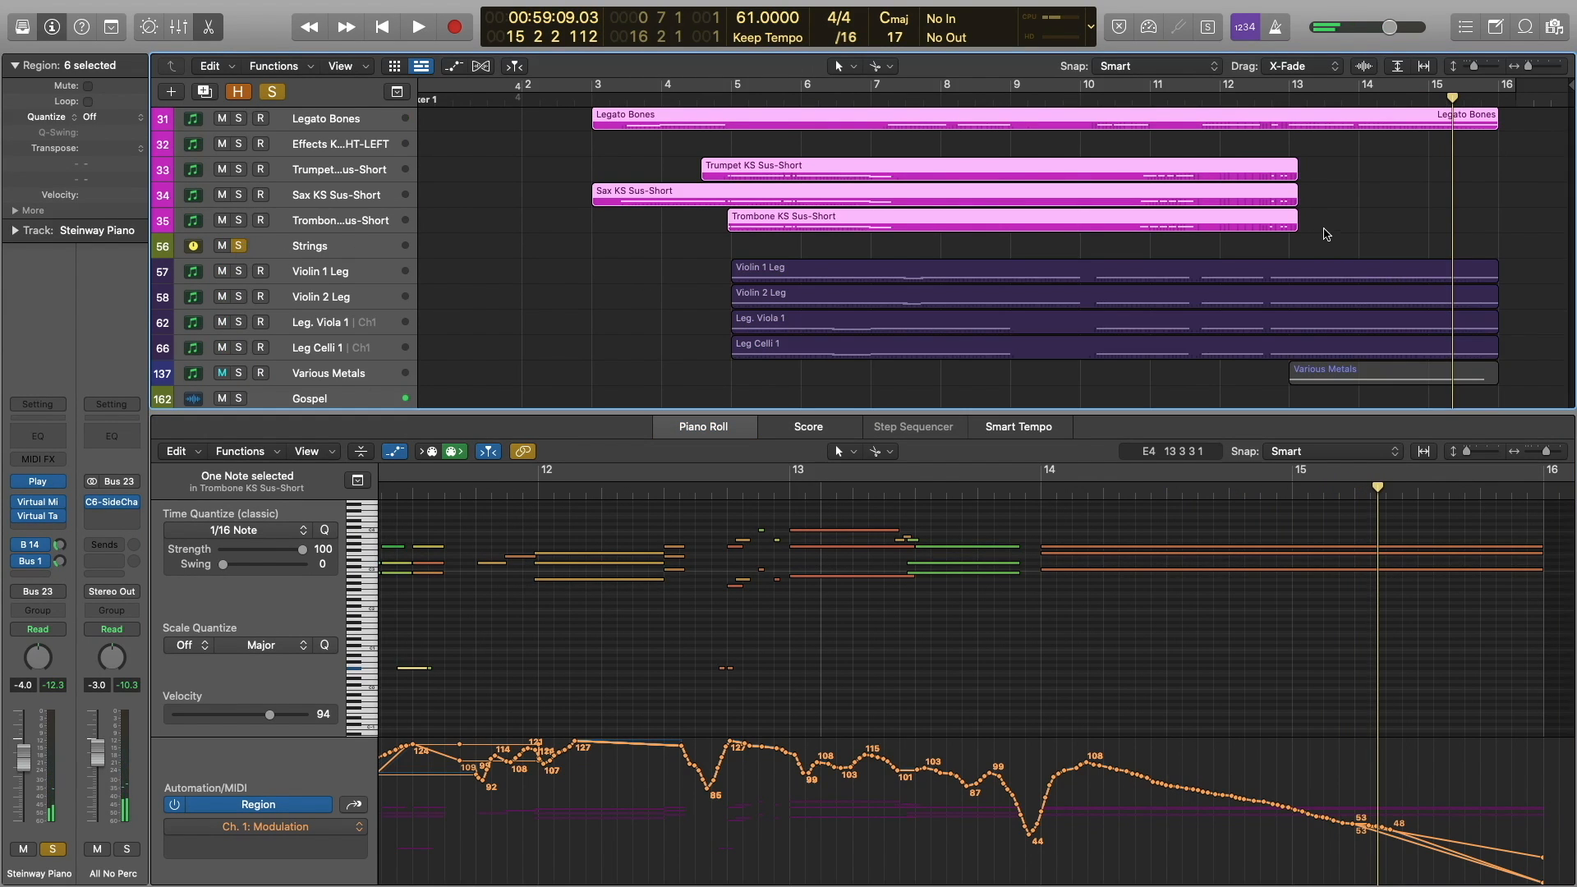
{"action": "left_click_drag", "start_coordinate": [1326, 234], "coordinate": [1324, 365]}
{"action": "left_click", "coordinate": [221, 373]}
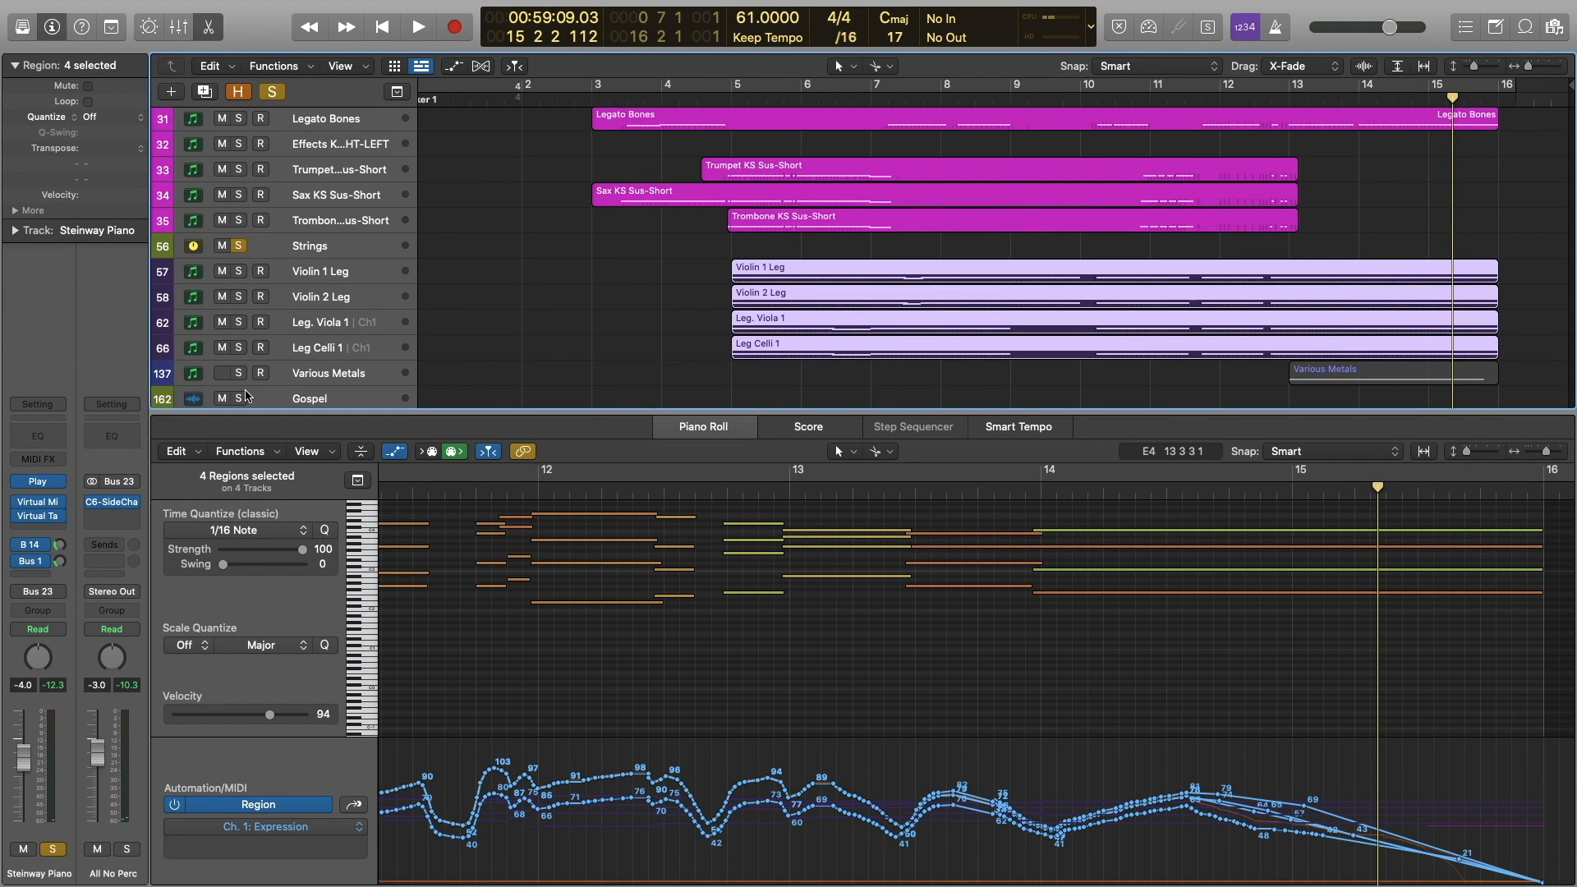
{"action": "left_click", "coordinate": [239, 376]}
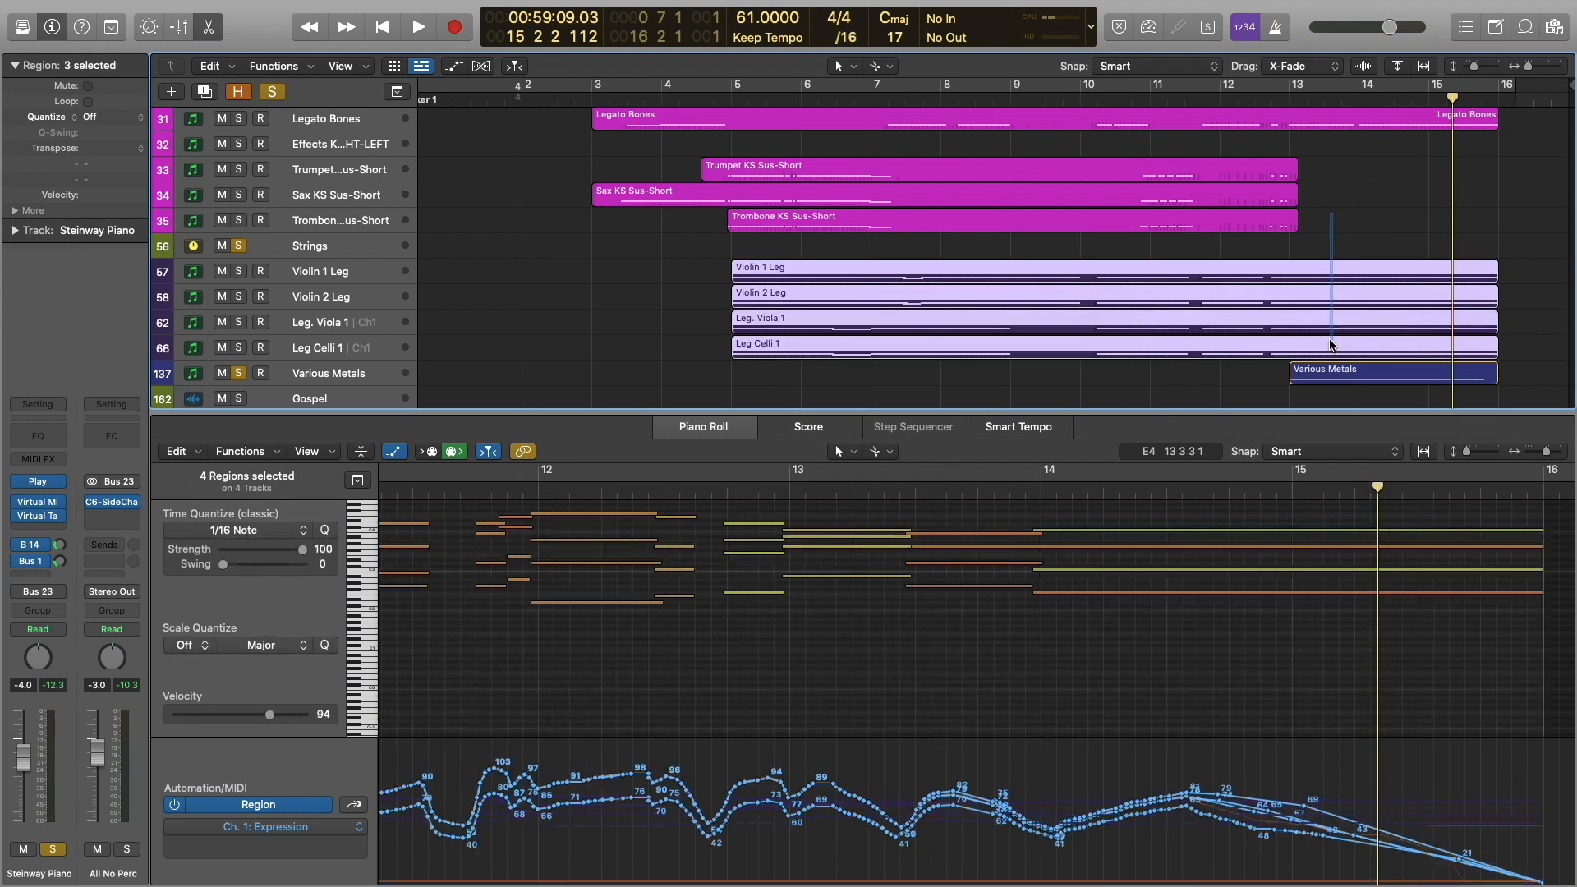
Play all the soloed parts with the strings from just before beat 4 of bar 11 to the end of bar 15.
{"action": "scroll", "coordinate": [573, 505], "scroll_direction": "left", "scroll_amount": 3}
{"action": "left_click", "coordinate": [574, 499]}
{"action": "key", "text": "space"}
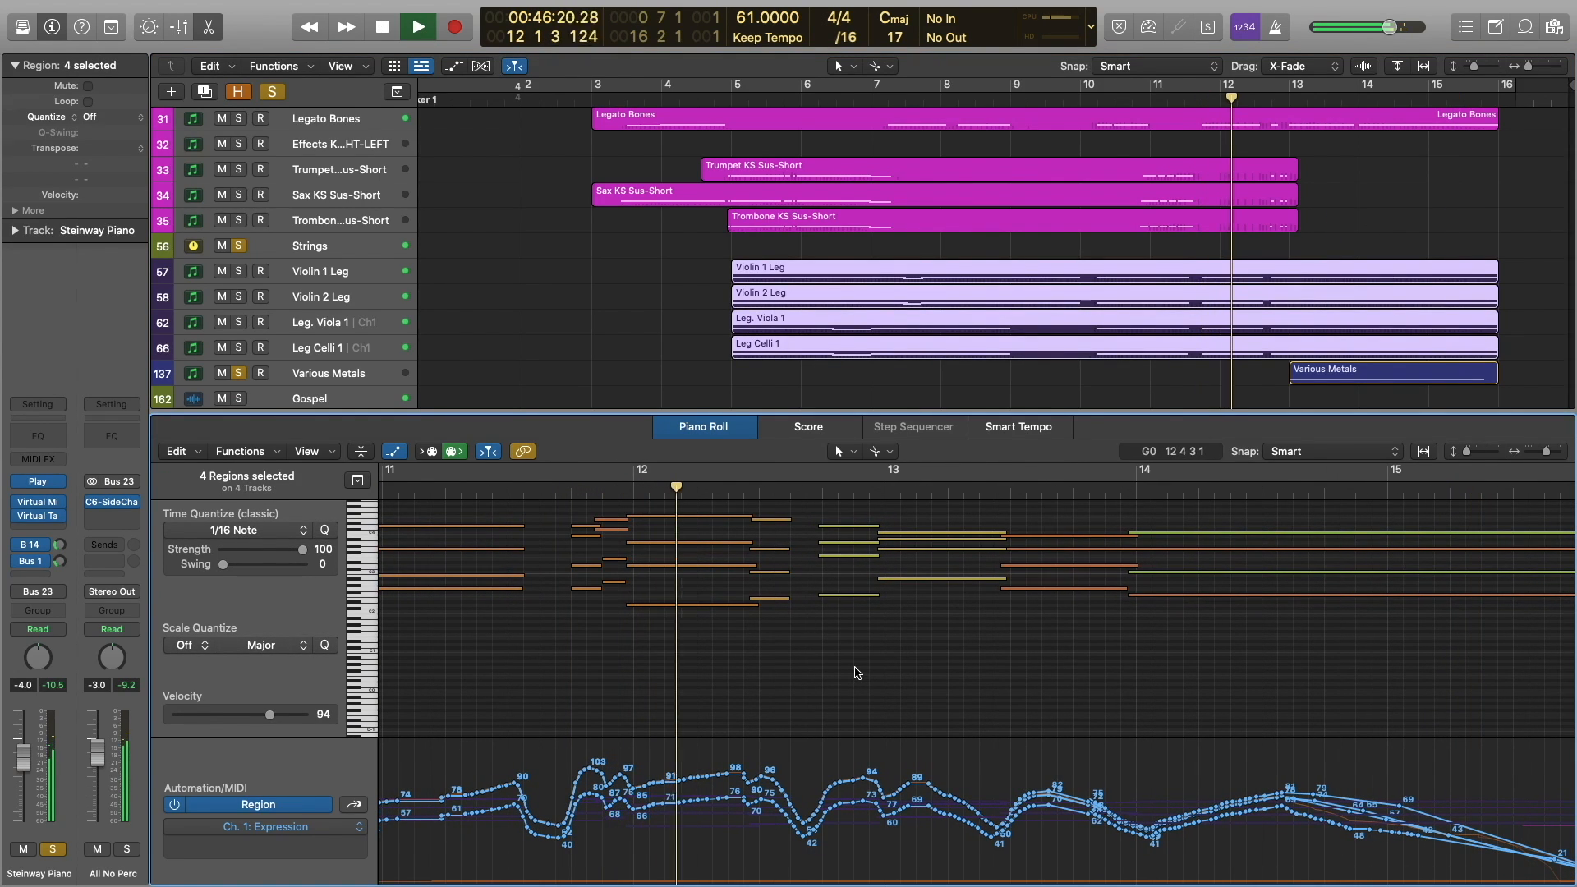
{"action": "scroll", "coordinate": [854, 679], "scroll_direction": "up", "scroll_amount": 2}
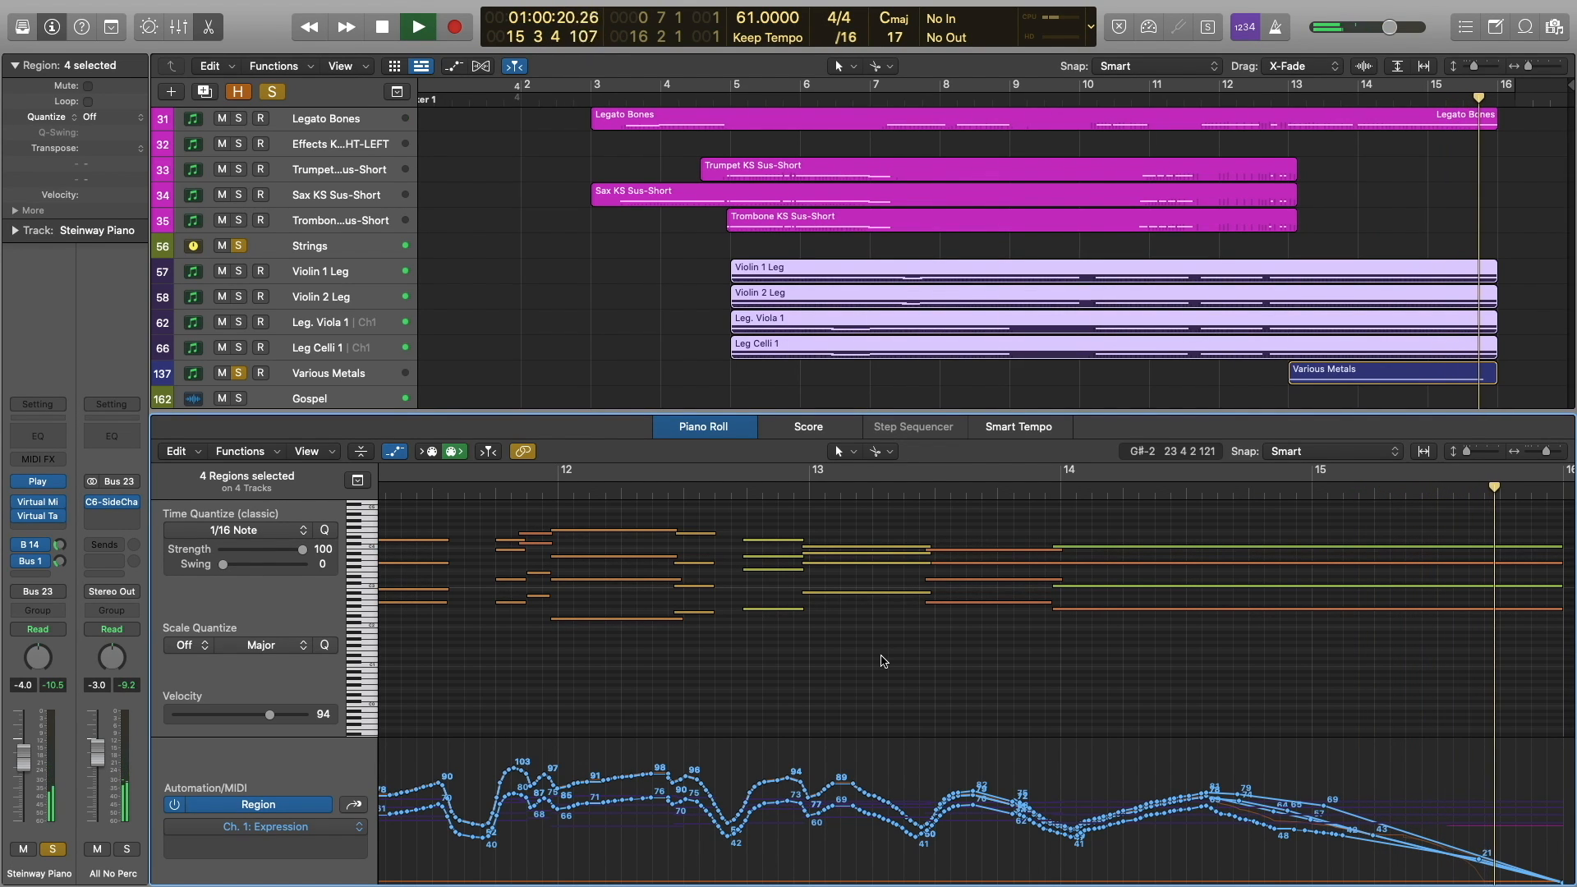
{"action": "key", "text": "space"}
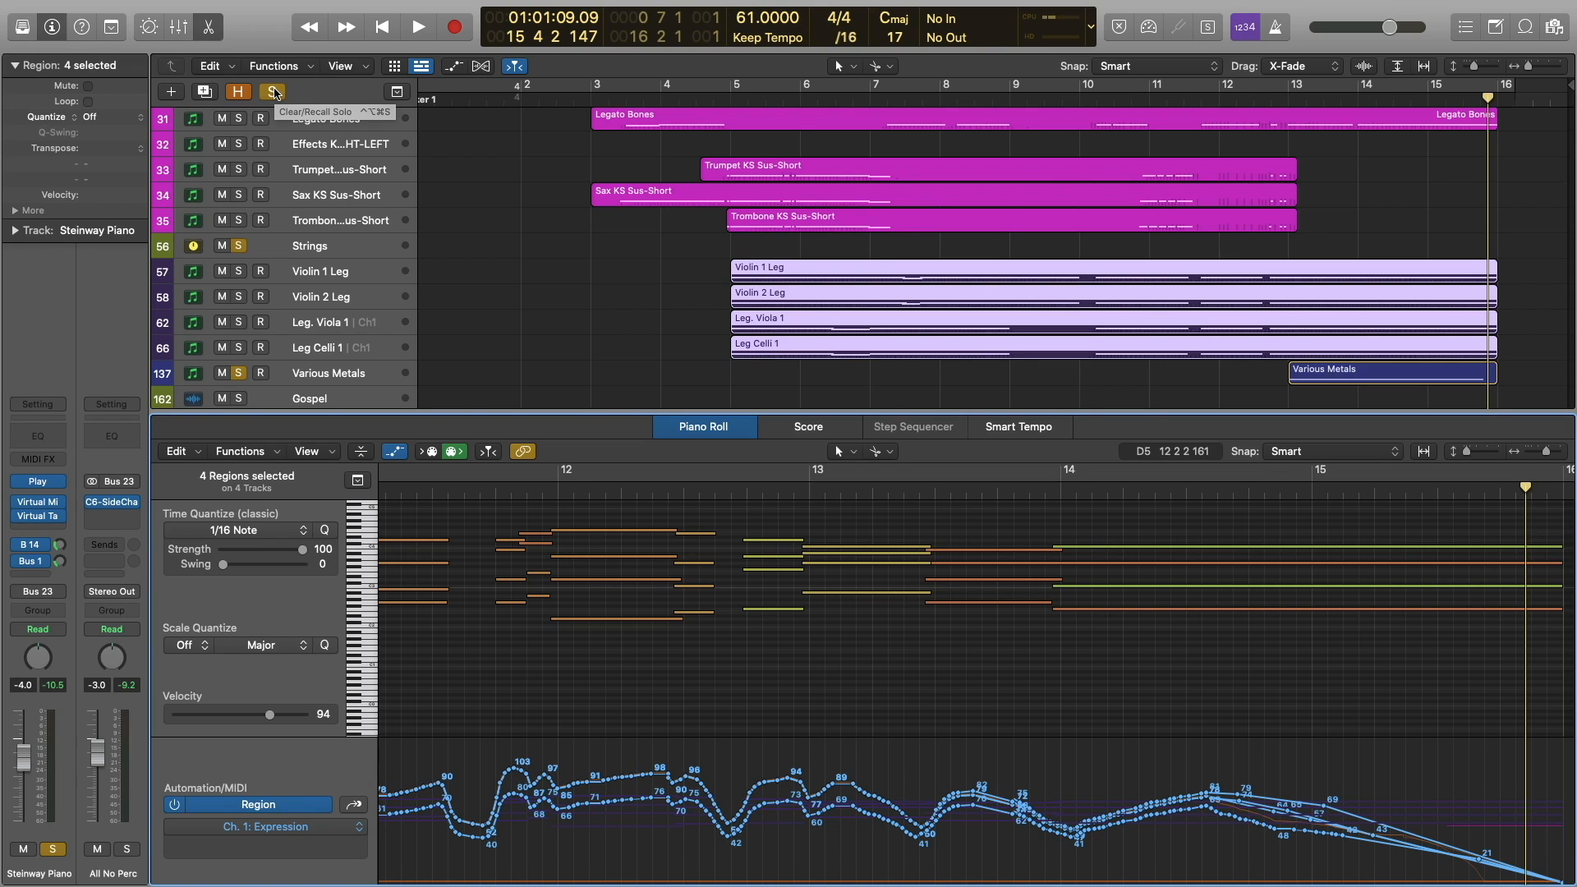
Clear the existing solos, solo only Strings, and place the playhead at 11 4 1 1.
{"action": "left_click", "coordinate": [274, 91]}
{"action": "left_click", "coordinate": [238, 247]}
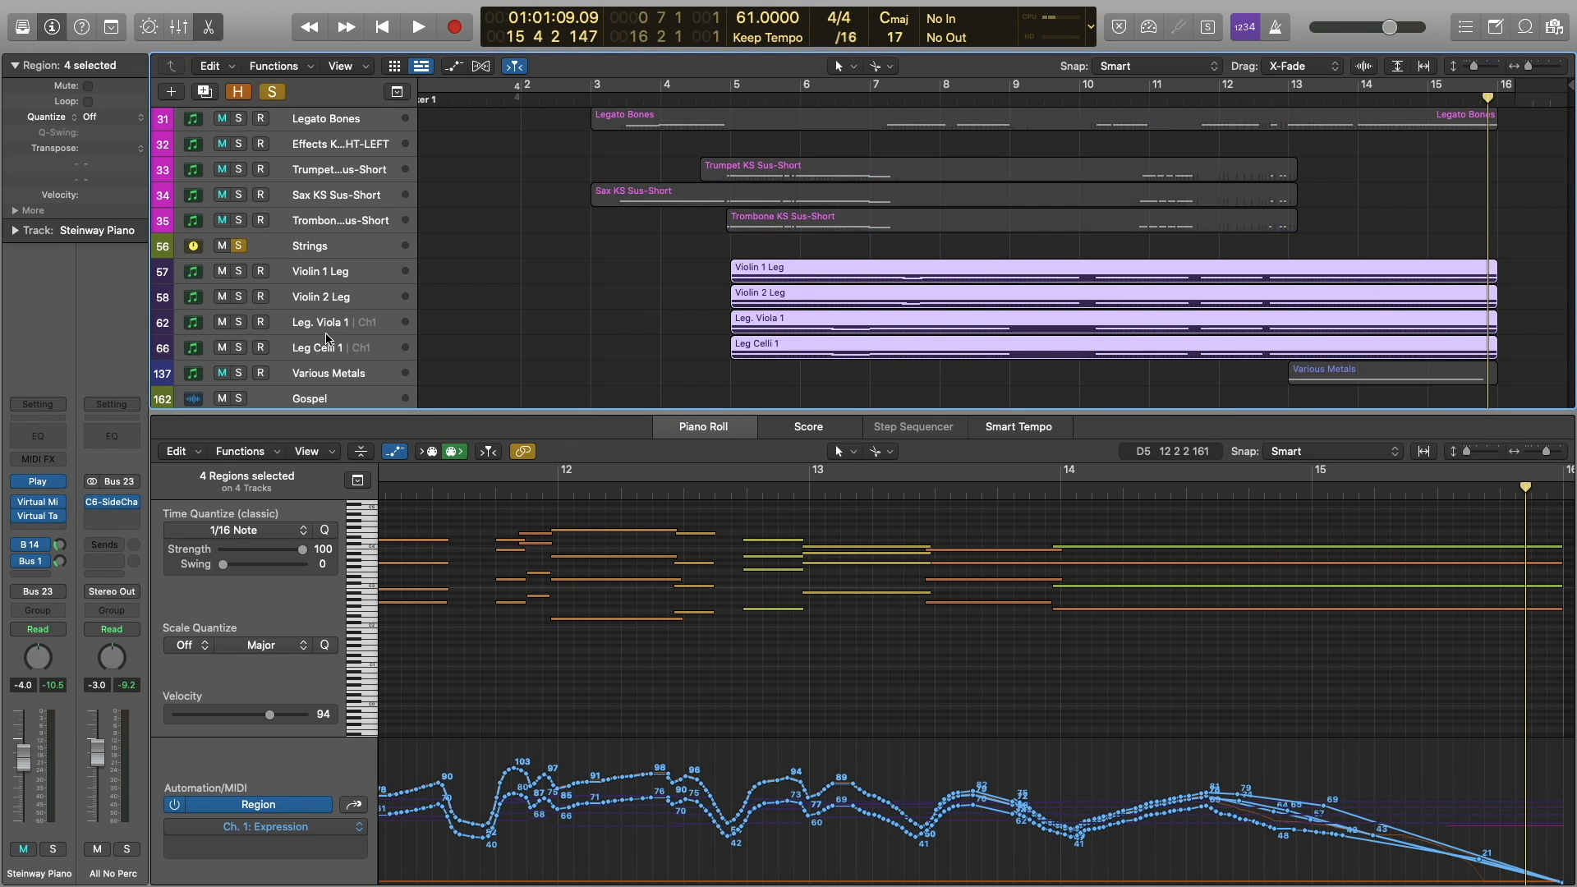
{"action": "left_click", "coordinate": [745, 491]}
{"action": "left_click", "coordinate": [739, 494]}
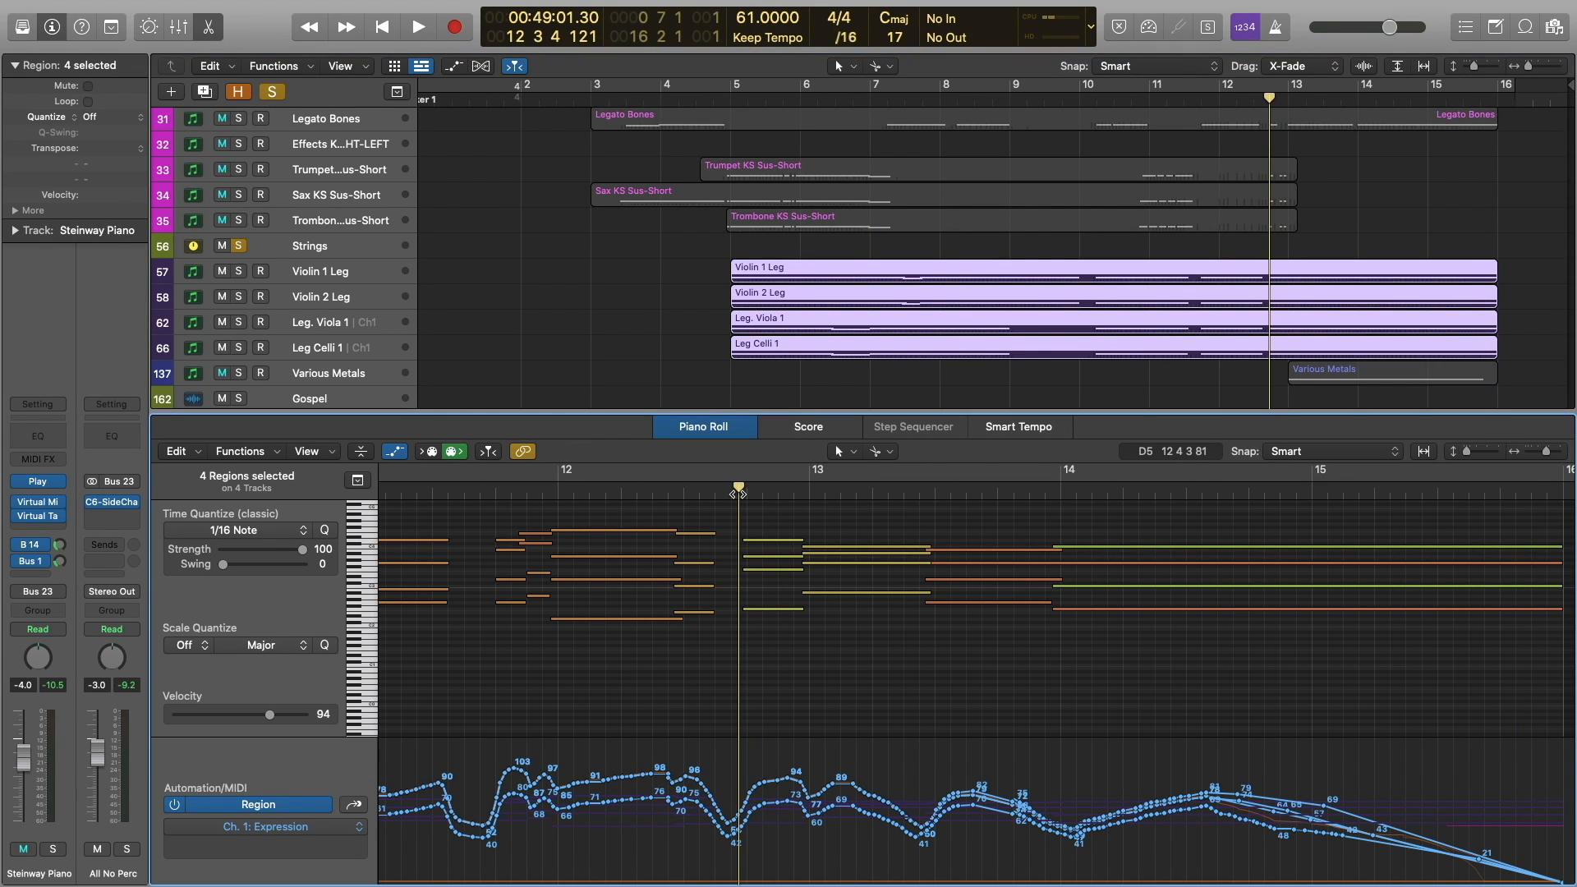
{"action": "left_click", "coordinate": [492, 492]}
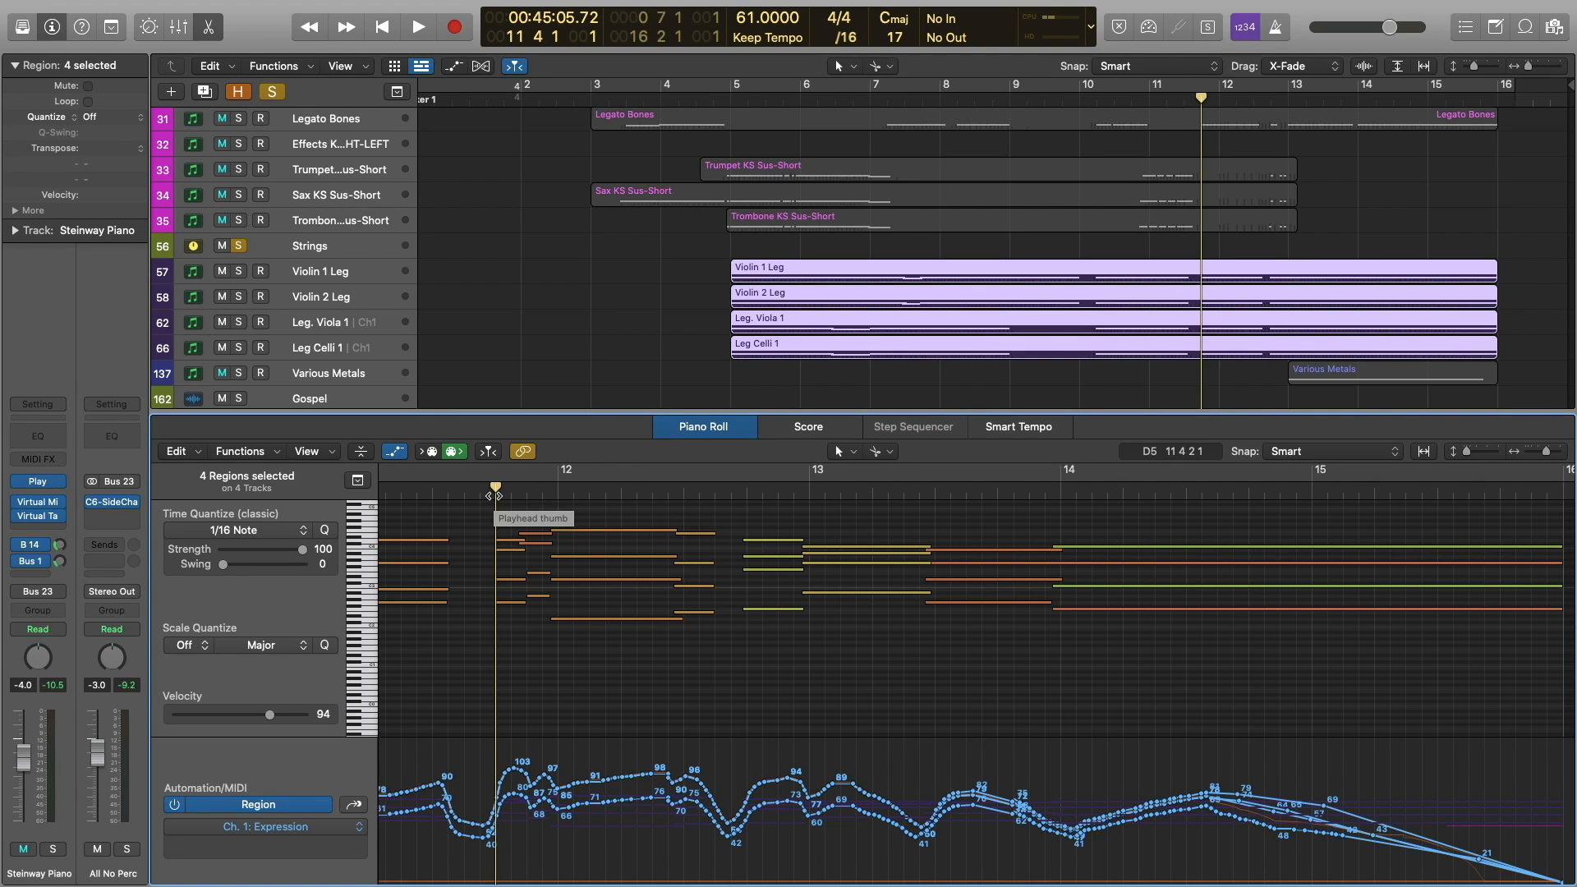
Show the Strings track's channel strip and reselect the four string regions to view their notes and expression.
{"action": "left_click", "coordinate": [282, 246]}
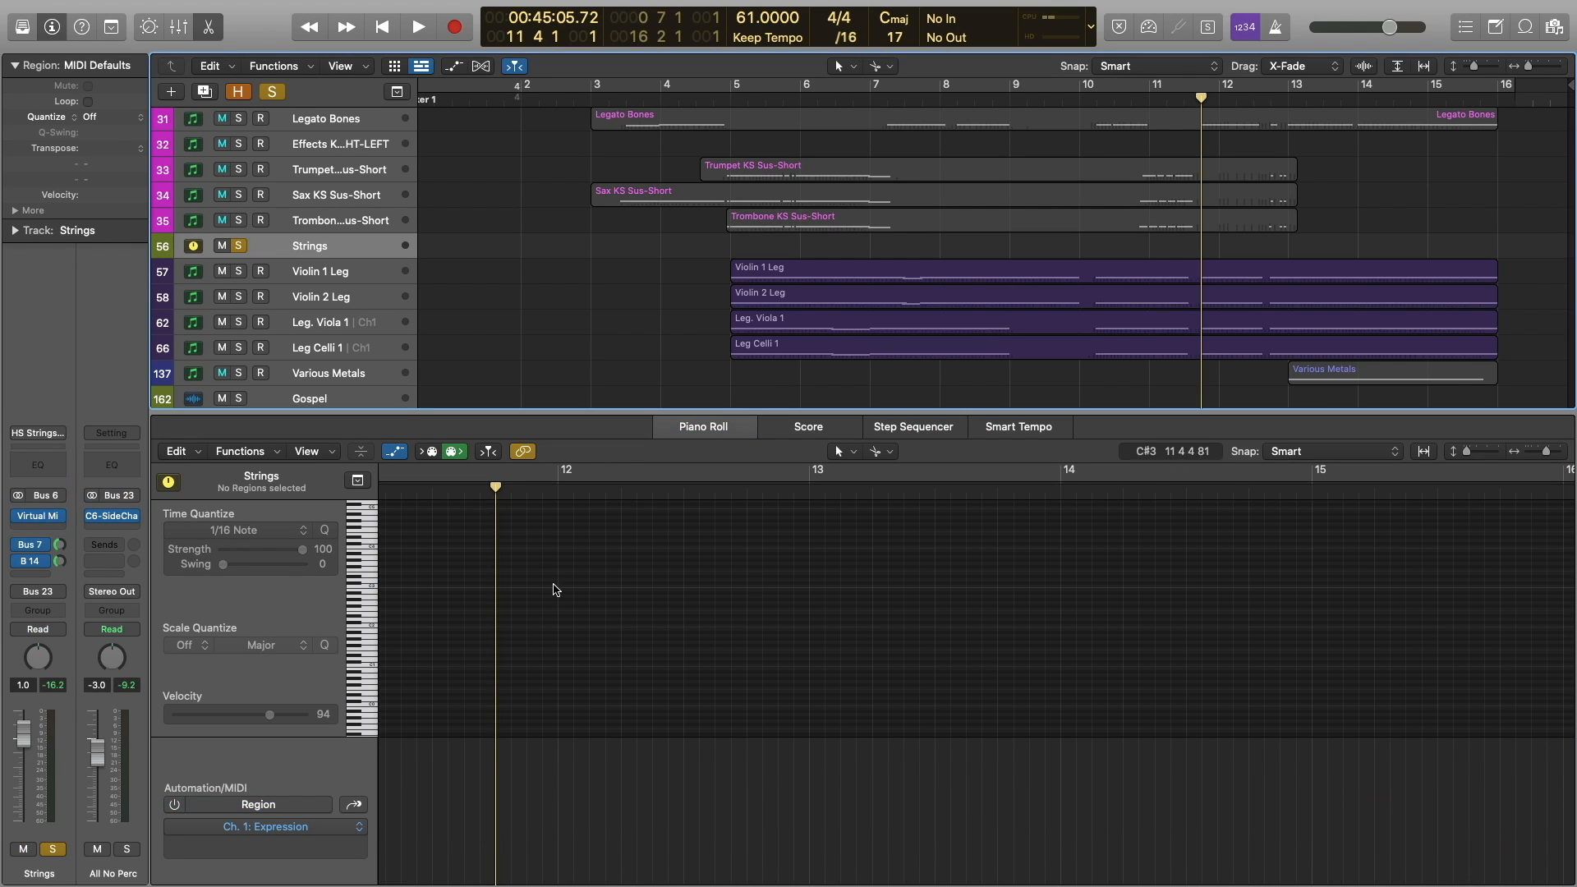
{"action": "left_click_drag", "start_coordinate": [1166, 256], "coordinate": [1172, 363]}
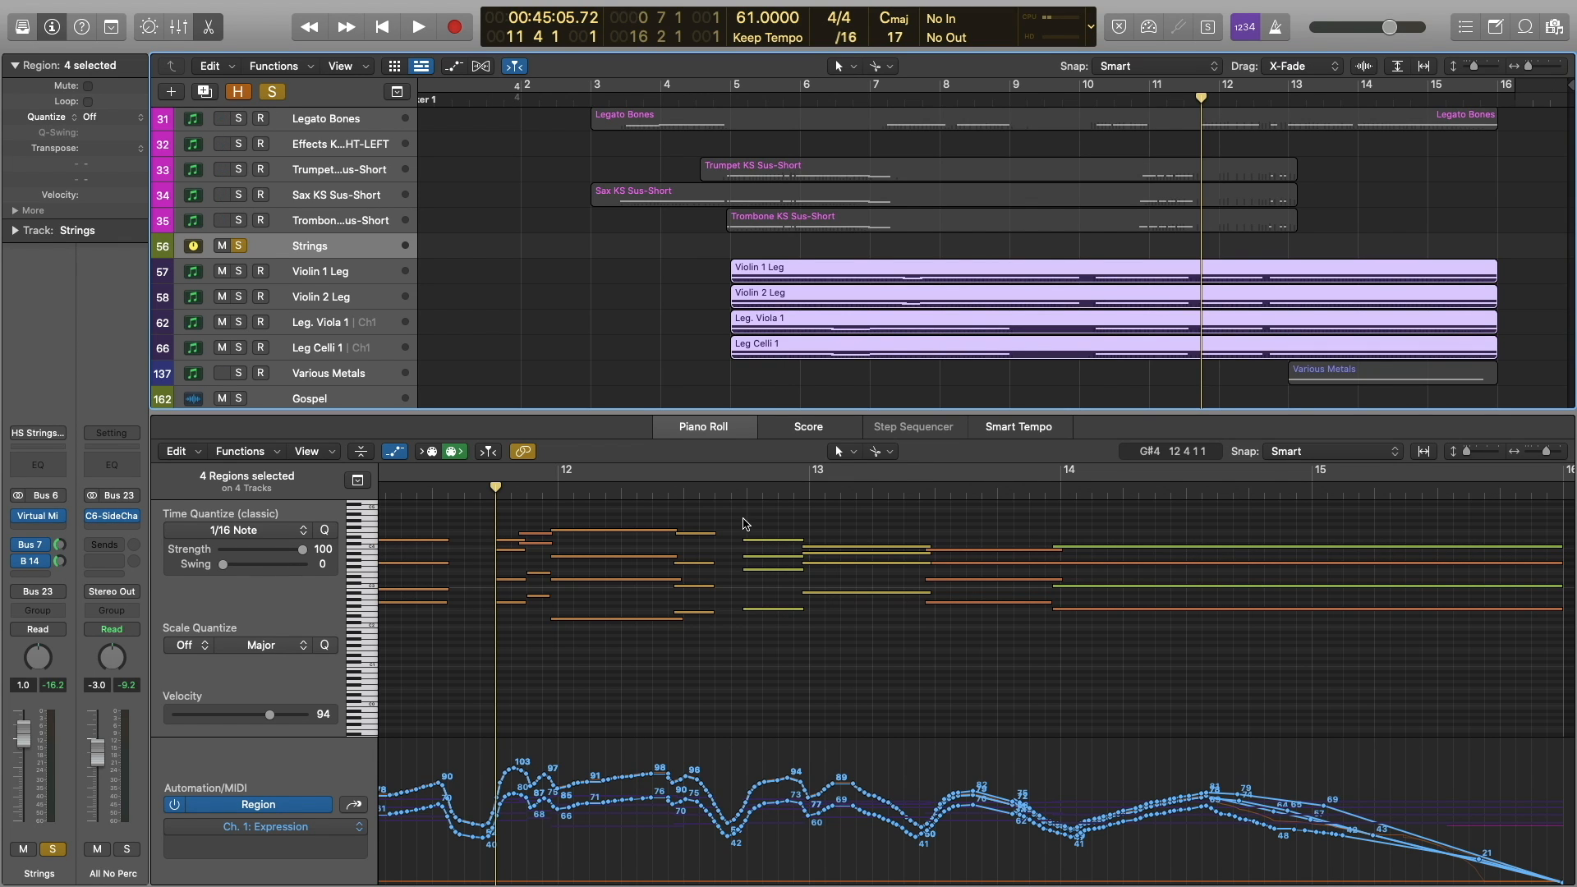
Play the soloed strings from 11 4 1 1 to the end of bar 15.
{"action": "left_click", "coordinate": [743, 521]}
{"action": "key", "text": "space"}
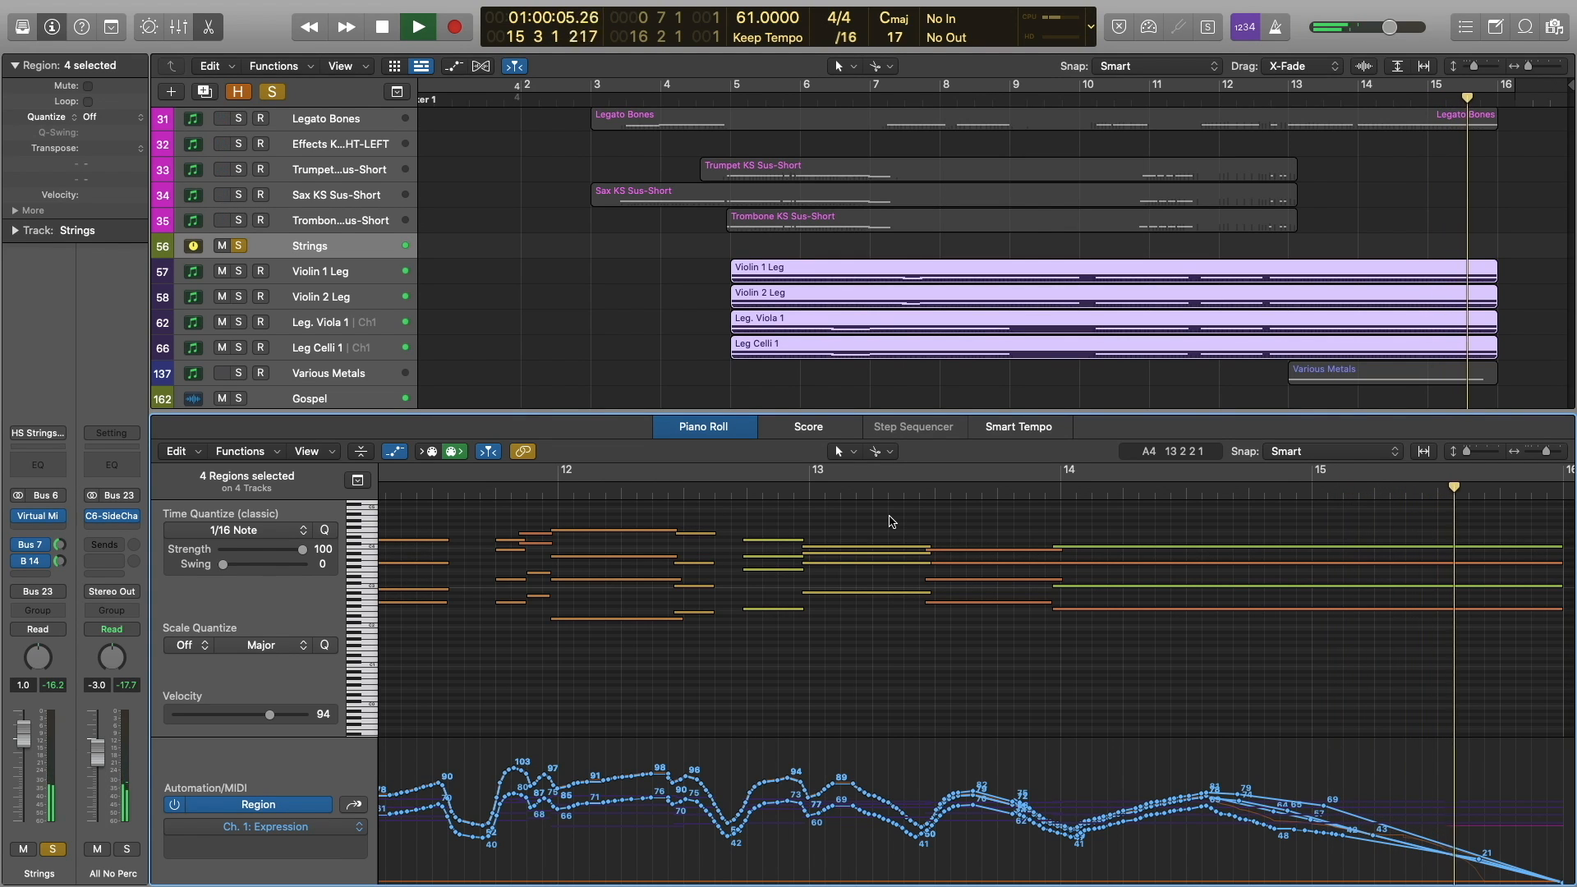
{"action": "key", "text": "space"}
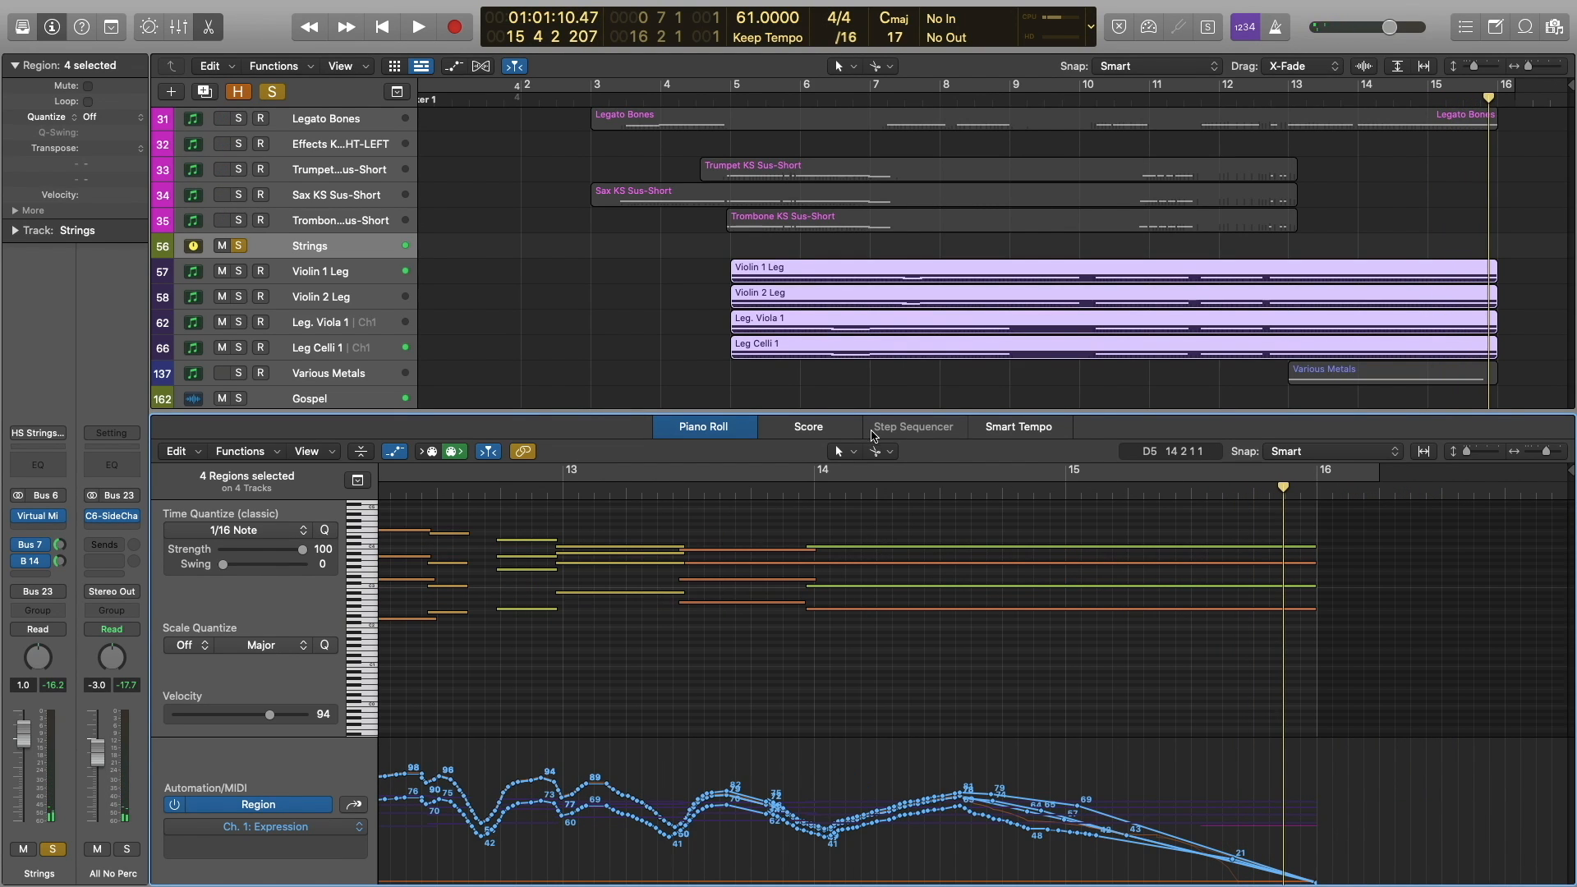
Close the piano roll, unsolo Strings, fit the whole arrangement in view and deselect the string regions.
{"action": "key", "text": "e"}
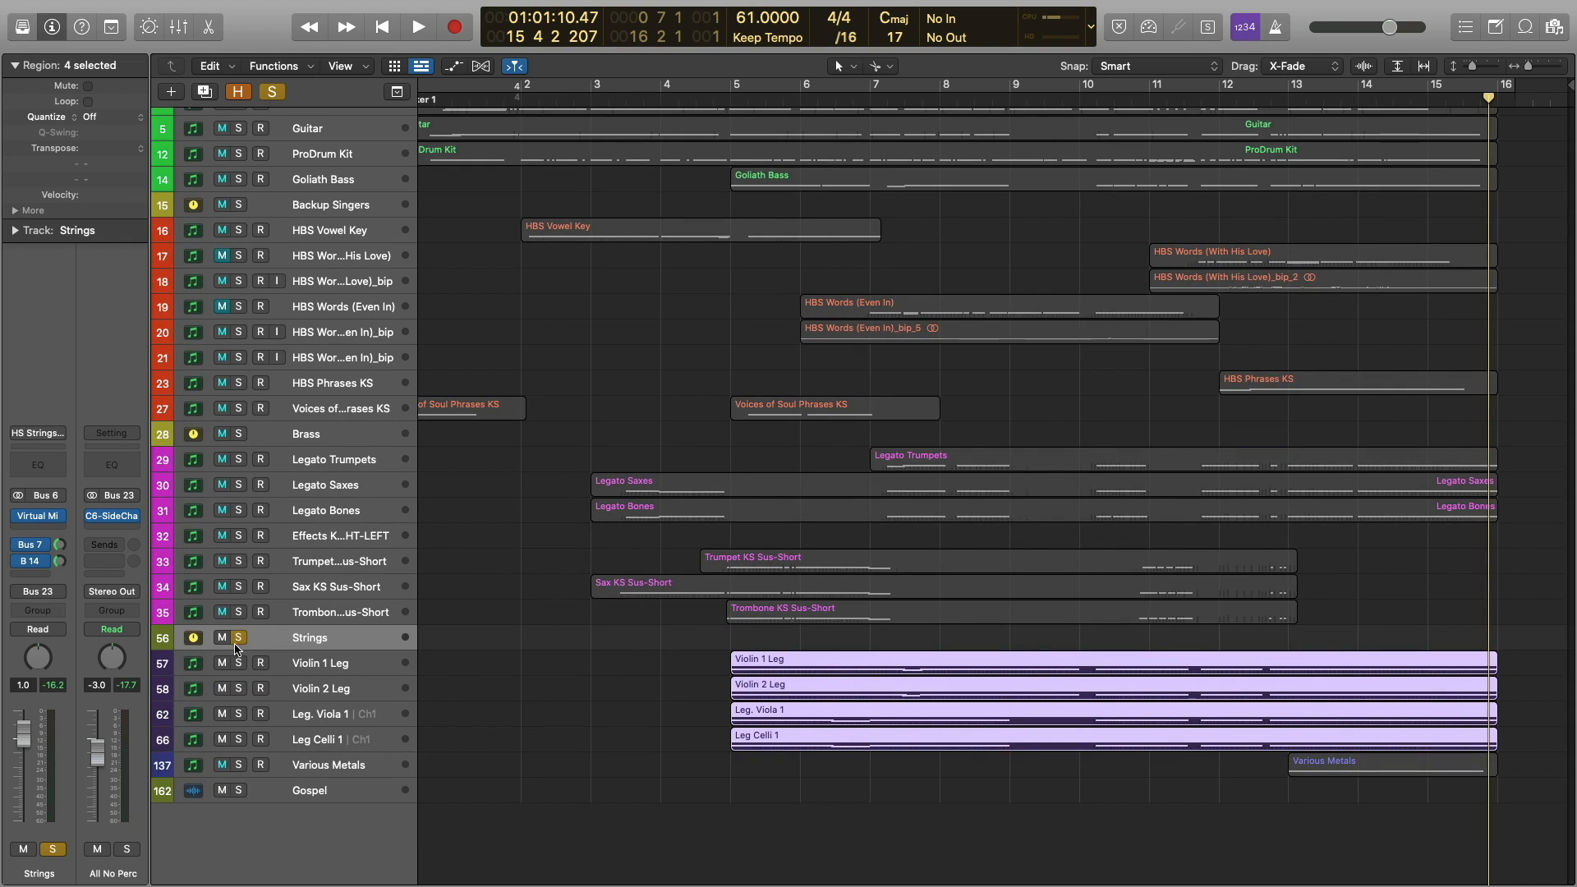
{"action": "left_click", "coordinate": [237, 639]}
{"action": "key", "text": "z"}
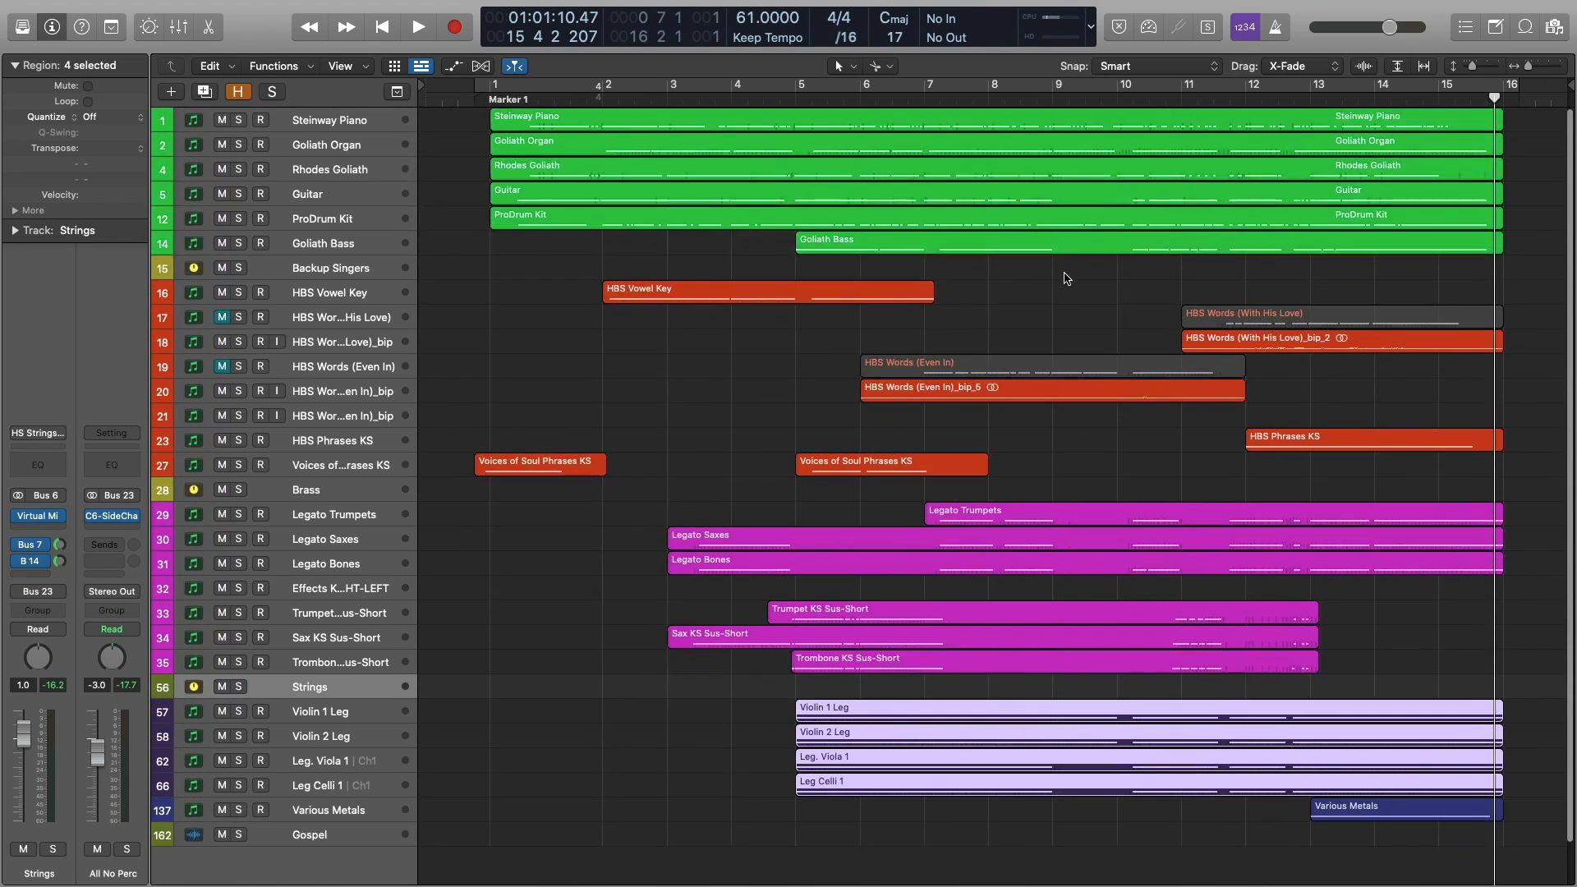
{"action": "scroll", "coordinate": [1067, 280], "scroll_direction": "down", "scroll_amount": 1}
{"action": "scroll", "coordinate": [1067, 279], "scroll_direction": "up", "scroll_amount": 2}
{"action": "scroll", "coordinate": [1067, 281], "scroll_direction": "up", "scroll_amount": 3}
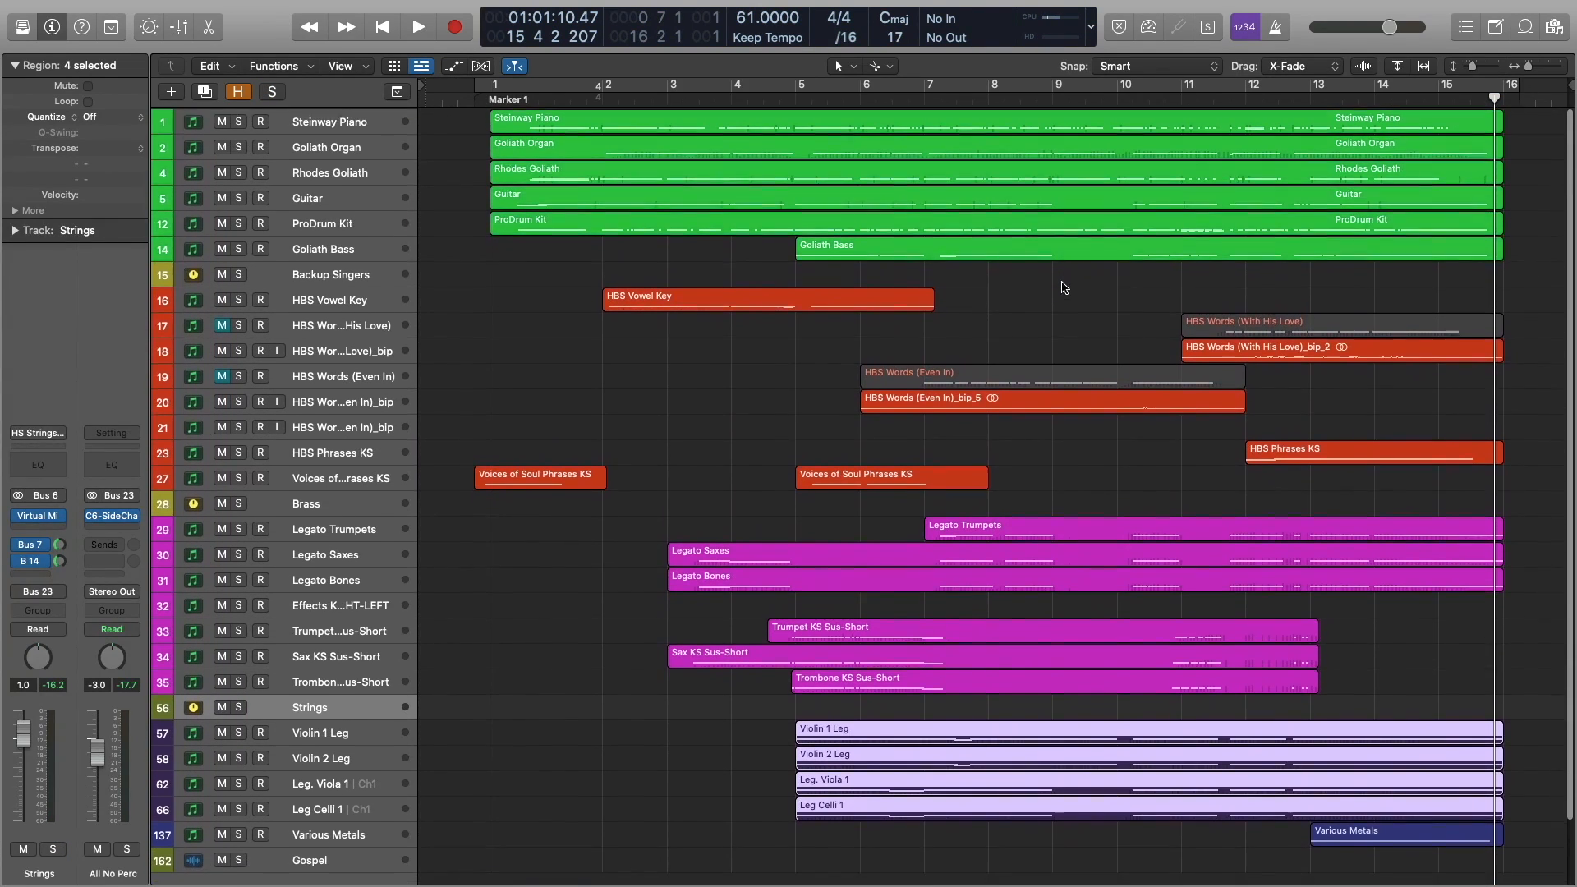
{"action": "left_click", "coordinate": [1063, 286]}
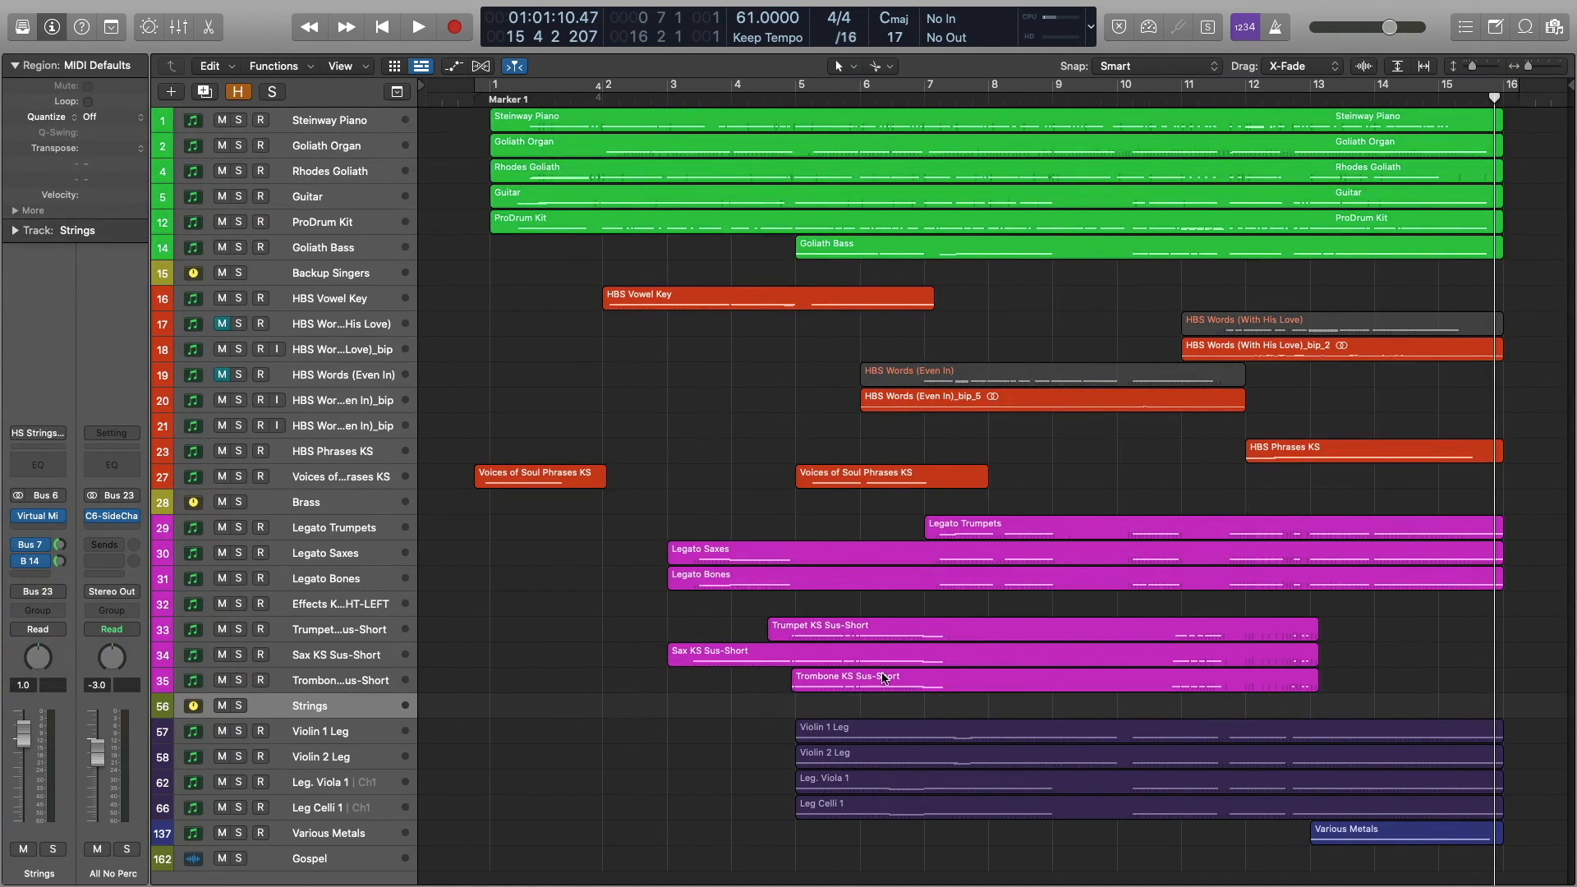
View the Steinway Piano and Goliath Organ channel strips and inspect the Stage Verb plug-in from the second display.
{"action": "left_click", "coordinate": [335, 125]}
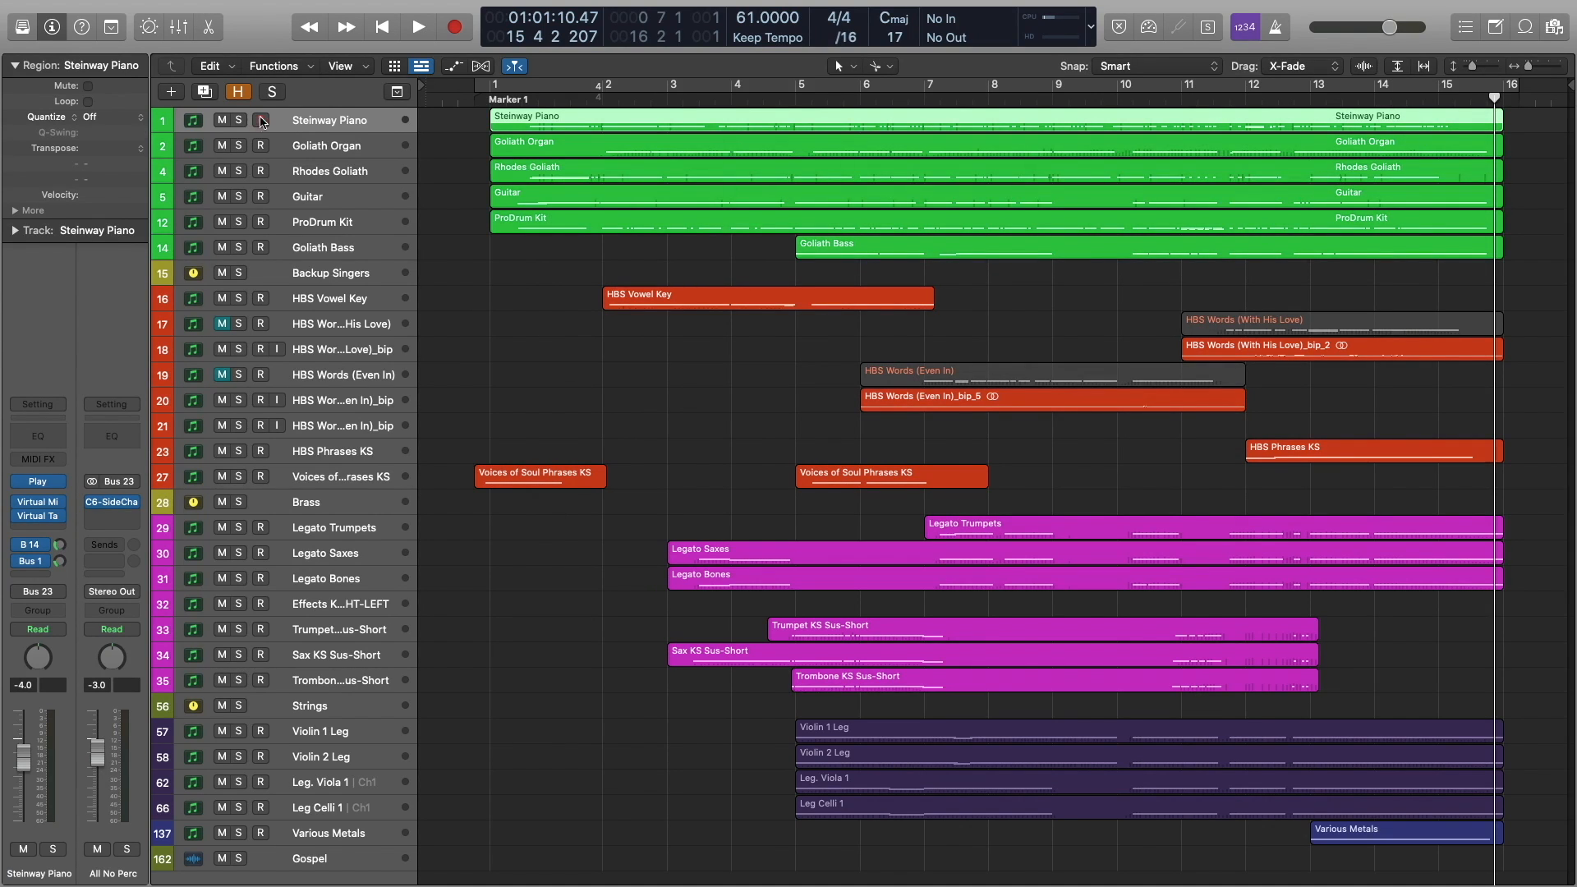
{"action": "left_click", "coordinate": [300, 148]}
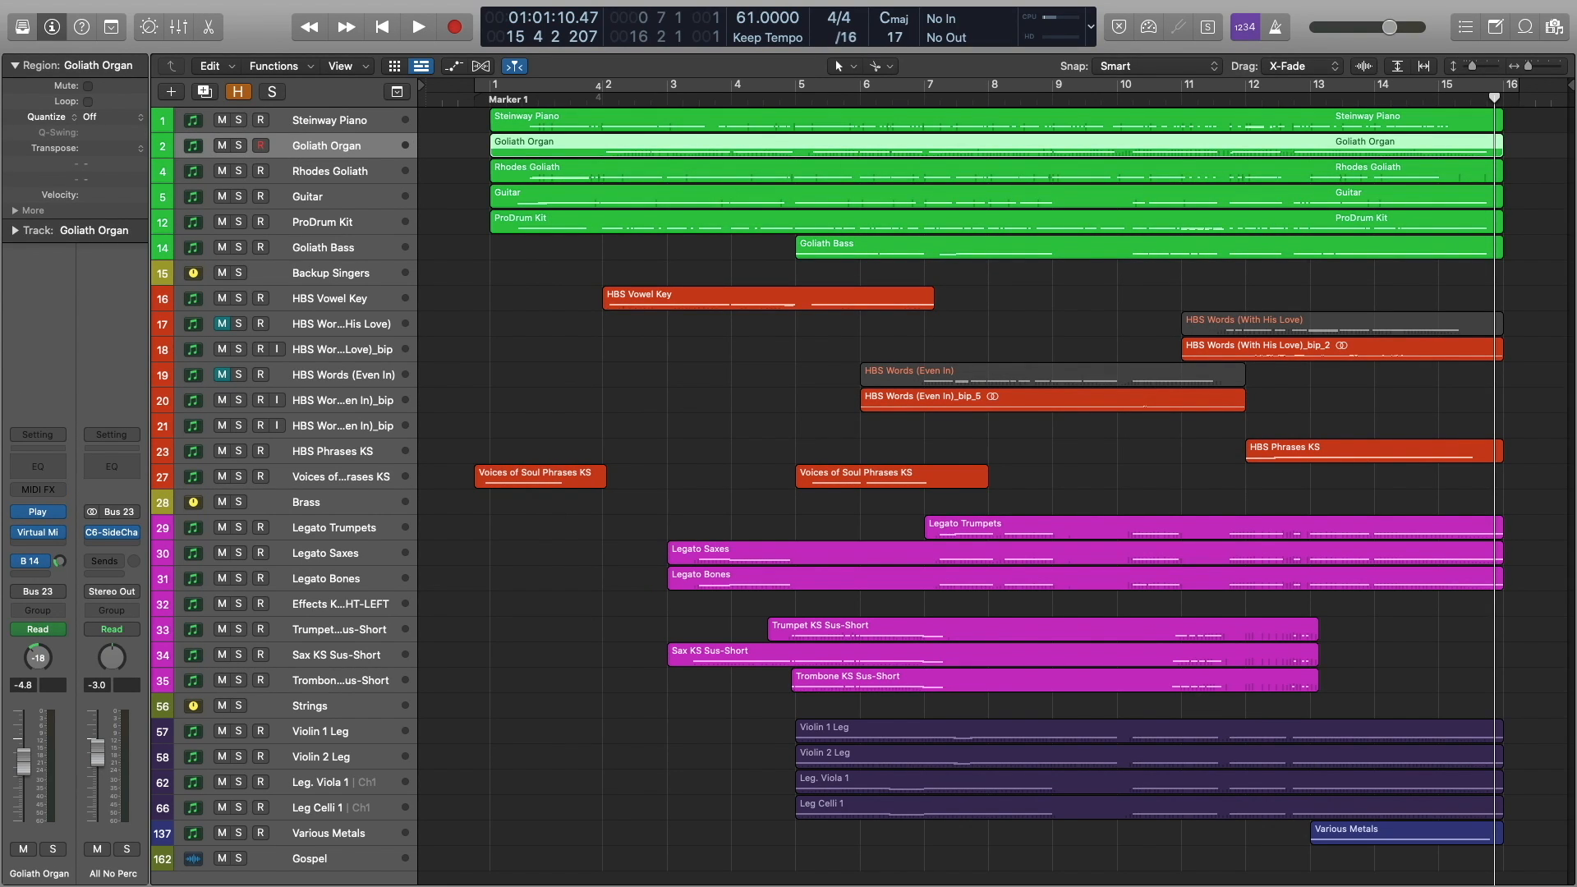
{"action": "left_click_drag", "start_coordinate": [751, 0], "coordinate": [929, 199]}
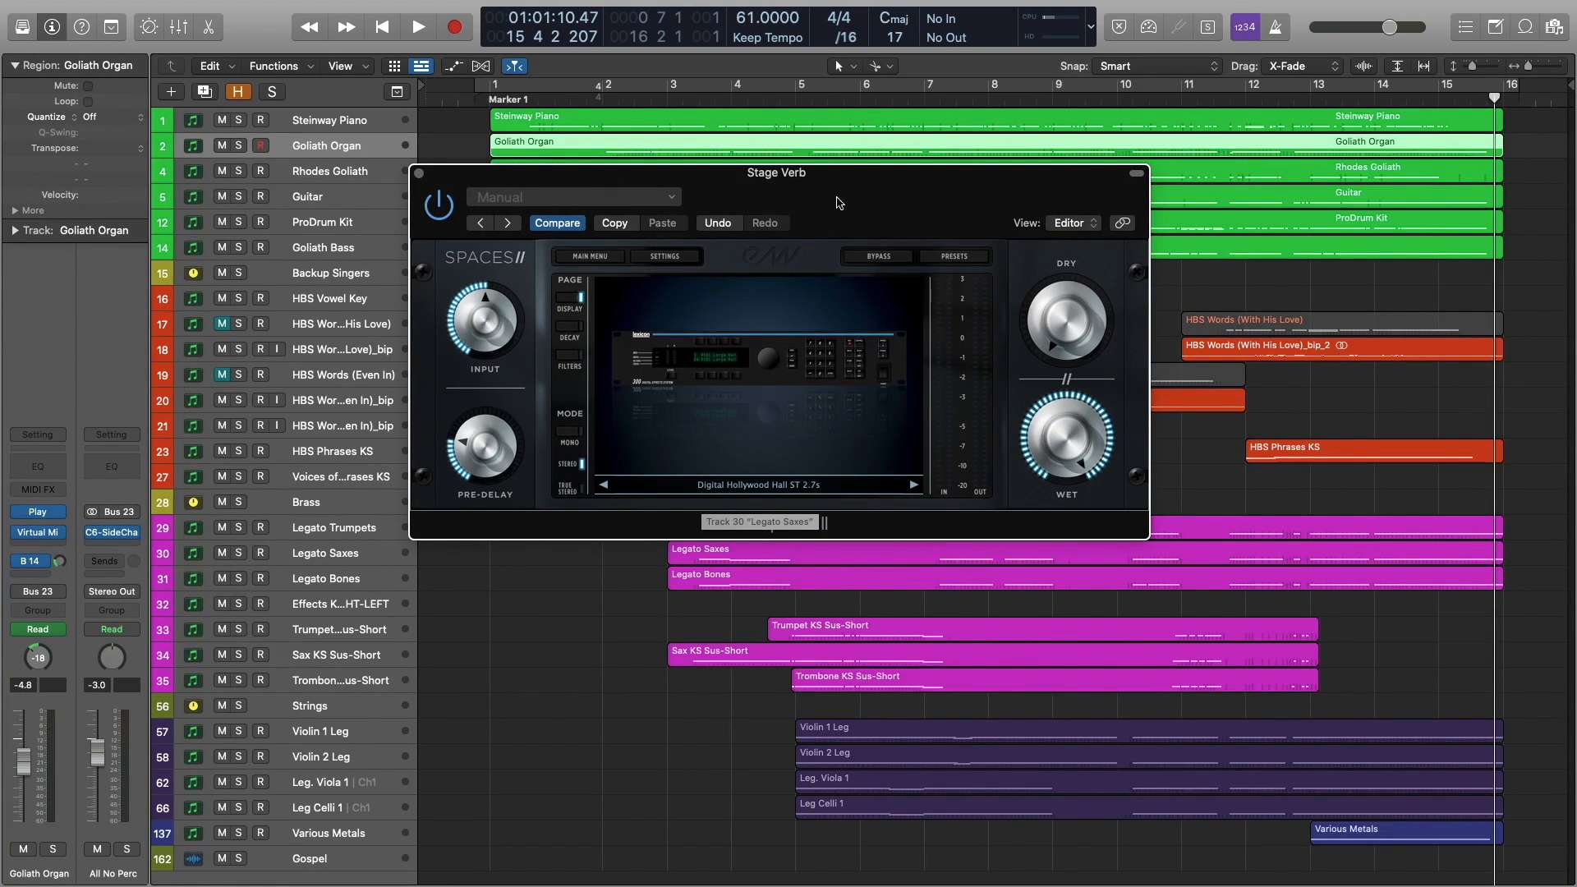
{"action": "left_click_drag", "start_coordinate": [839, 203], "coordinate": [870, 0]}
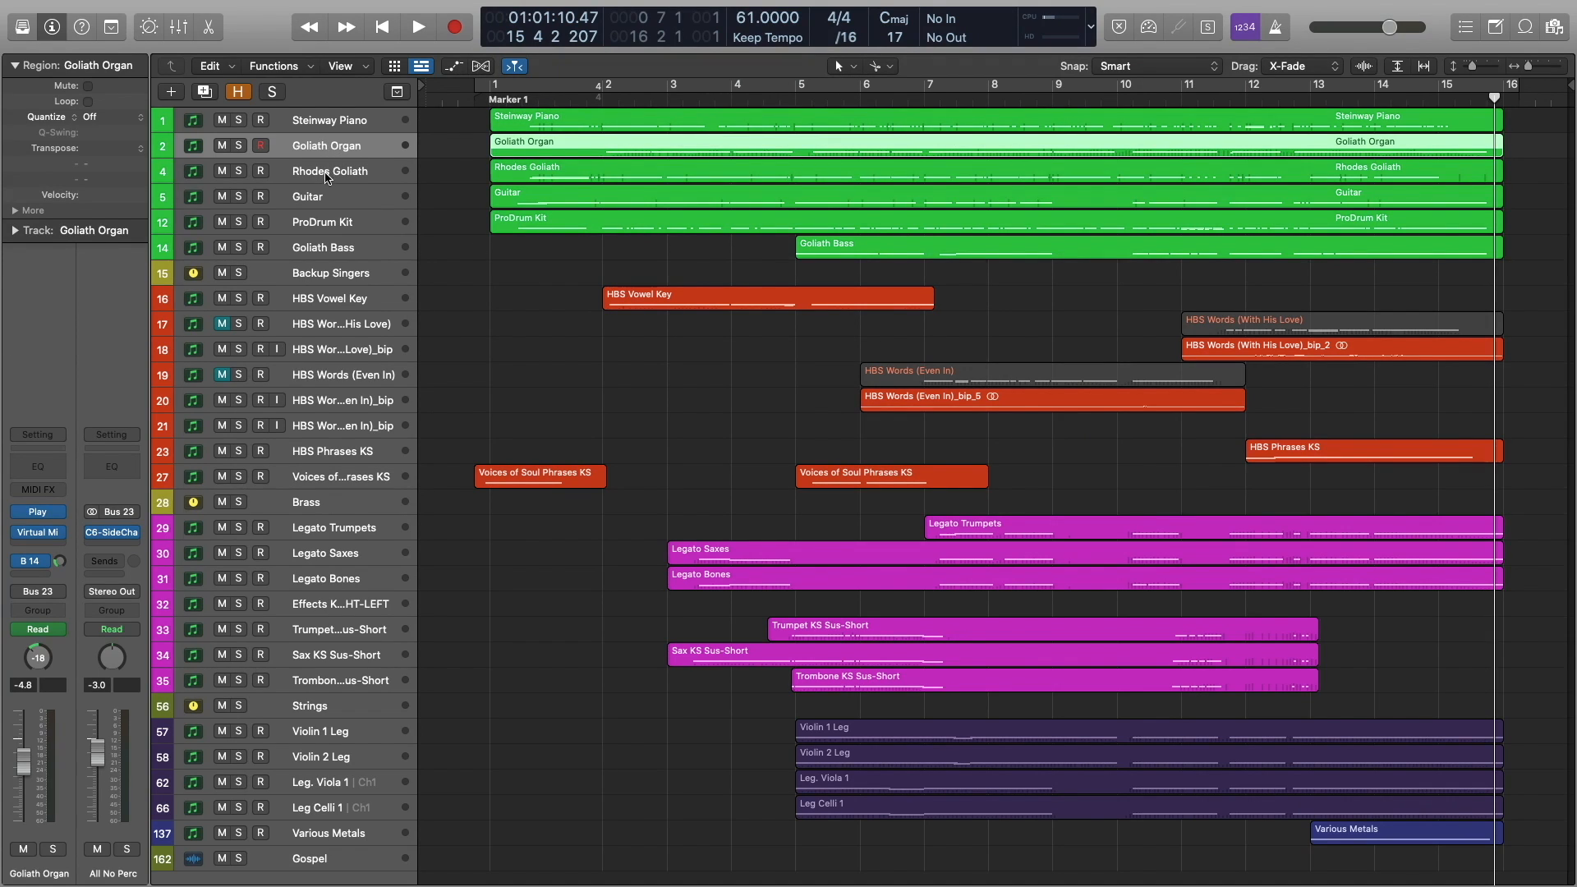
Check the Bus 18 send on Rhodes Goliath and view the Guitar track's channel strip.
{"action": "left_click", "coordinate": [326, 171]}
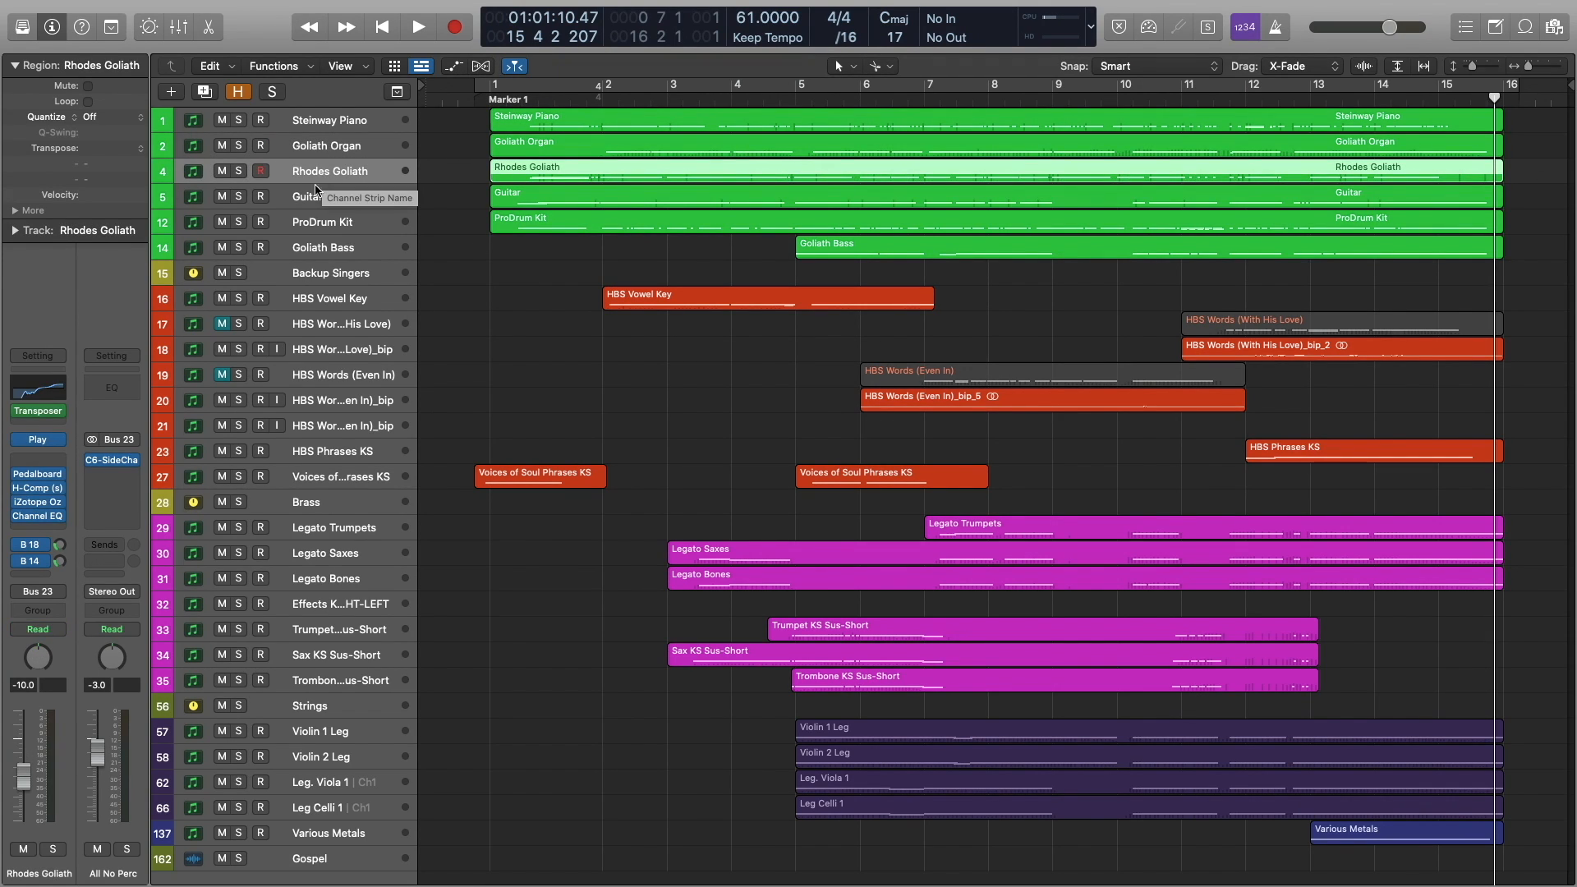
{"action": "left_click", "coordinate": [31, 547]}
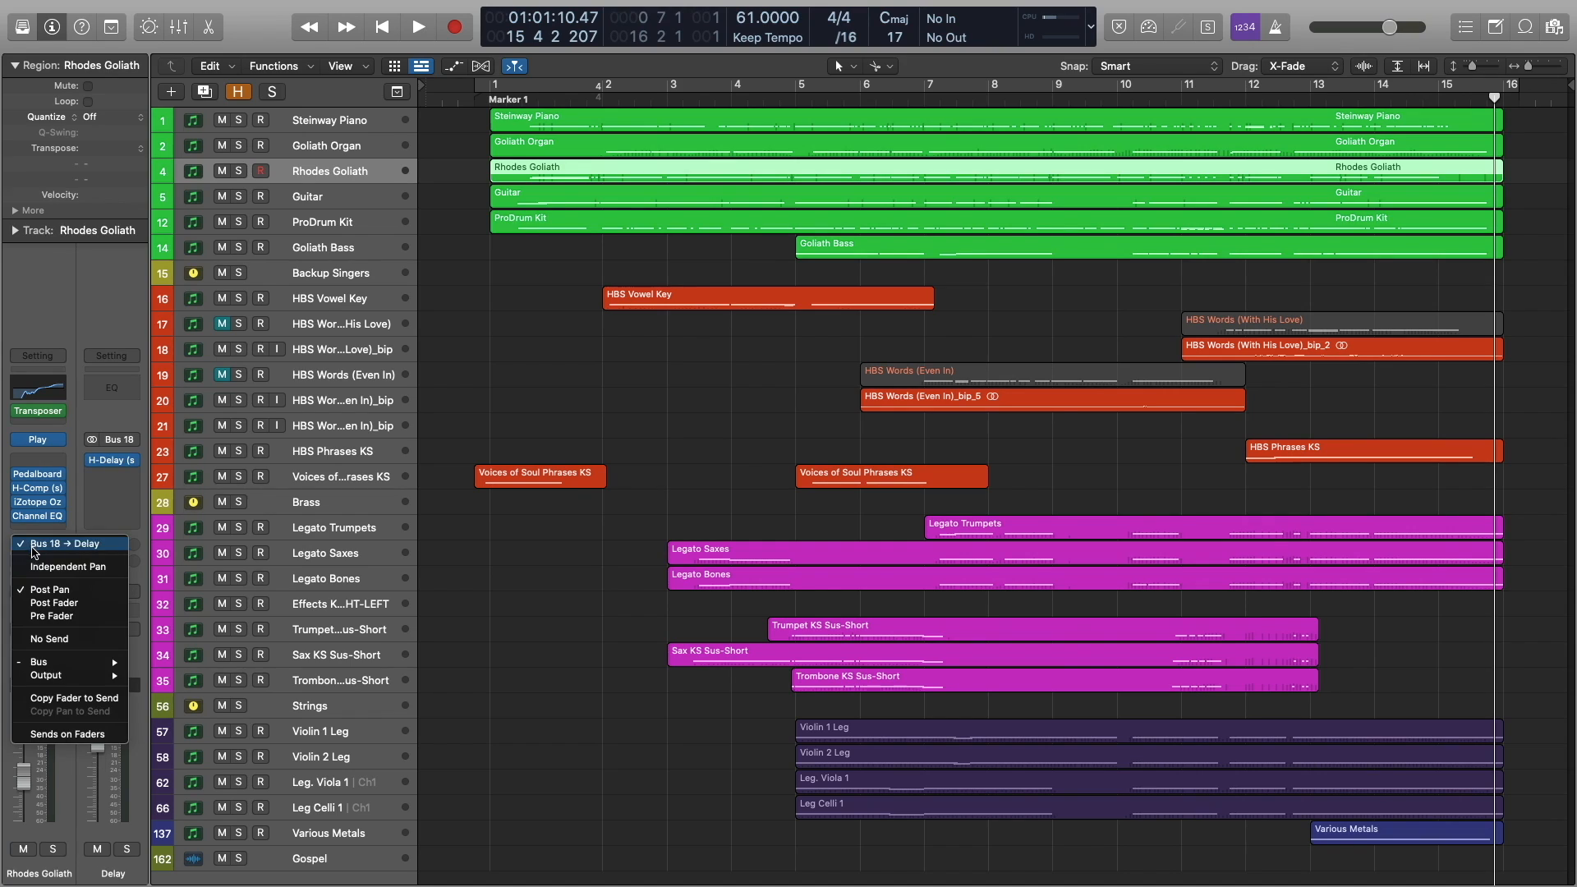
{"action": "left_click", "coordinate": [83, 288]}
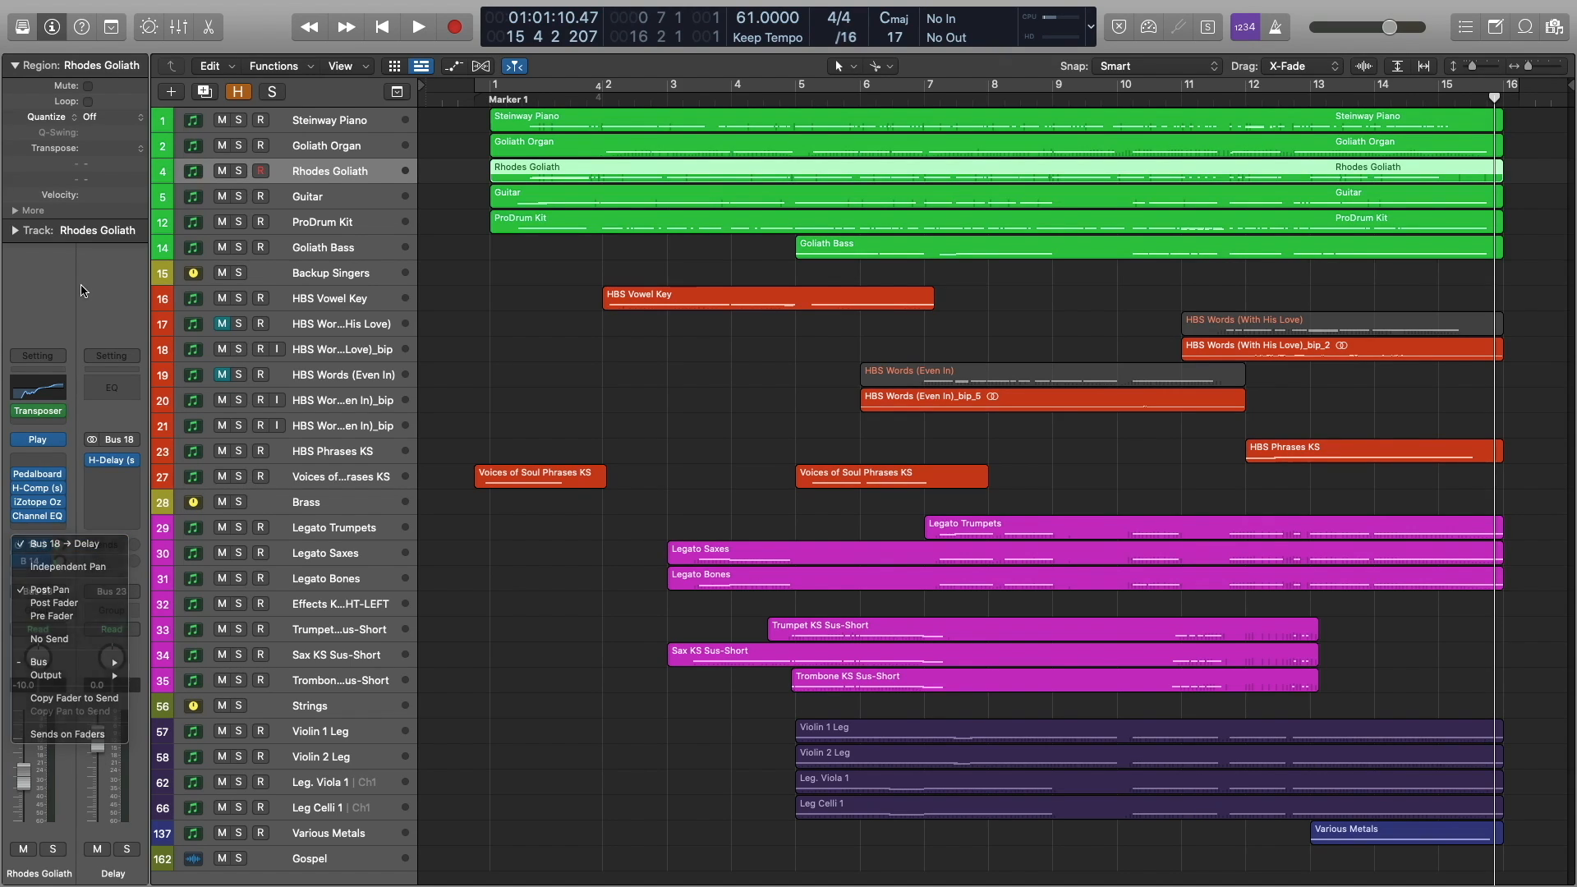
{"action": "left_click", "coordinate": [306, 198]}
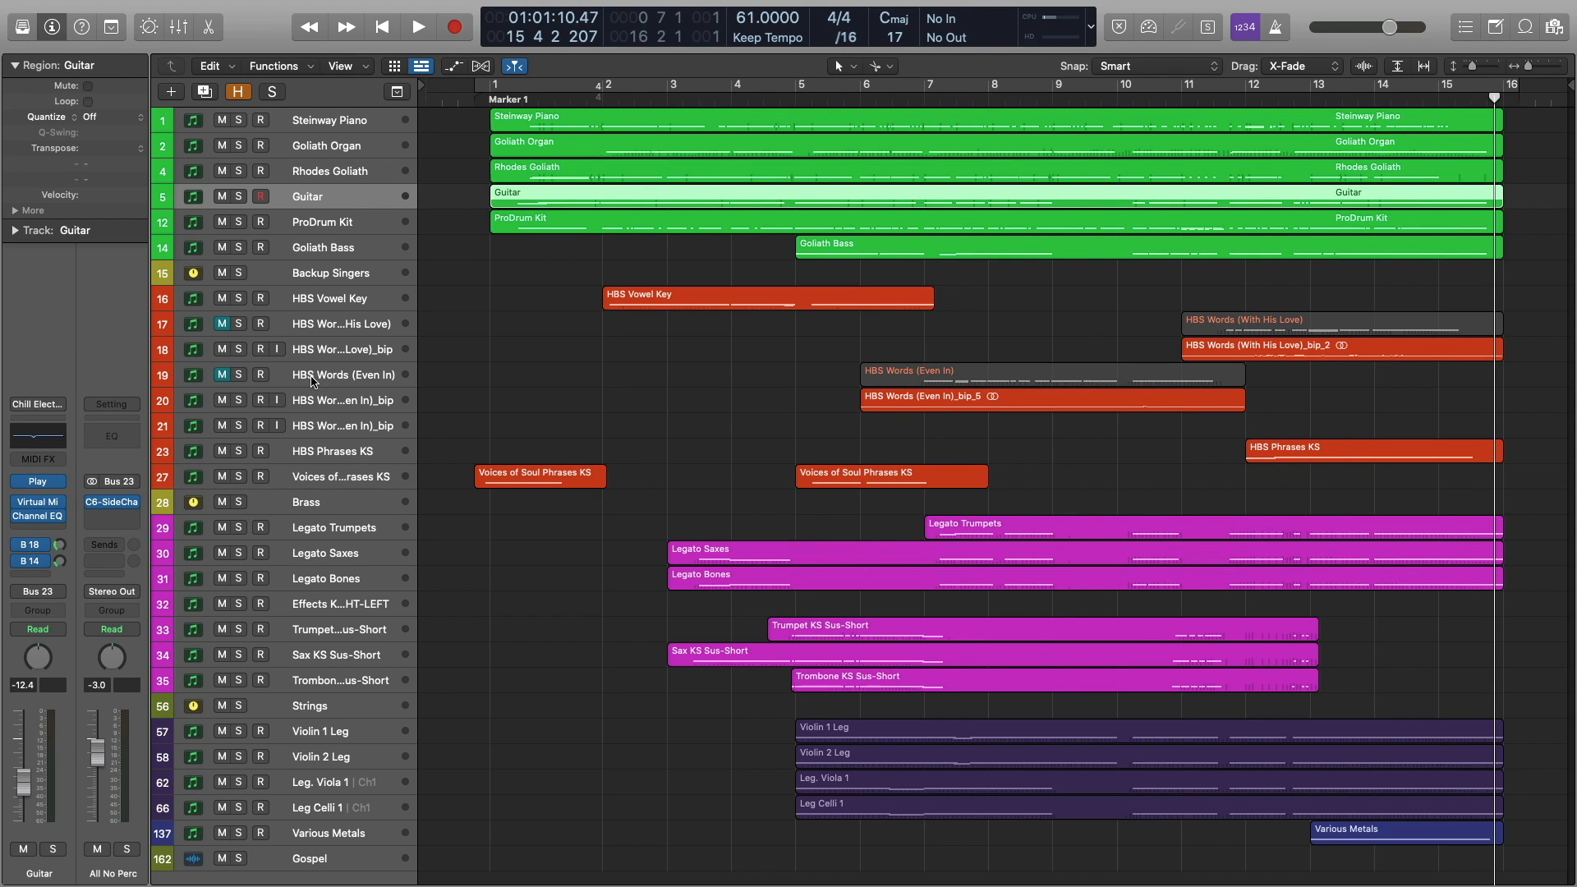
Select ProDrum Kit and check the destinations of its Bus 14 and Bus 40 sends.
{"action": "left_click", "coordinate": [339, 230]}
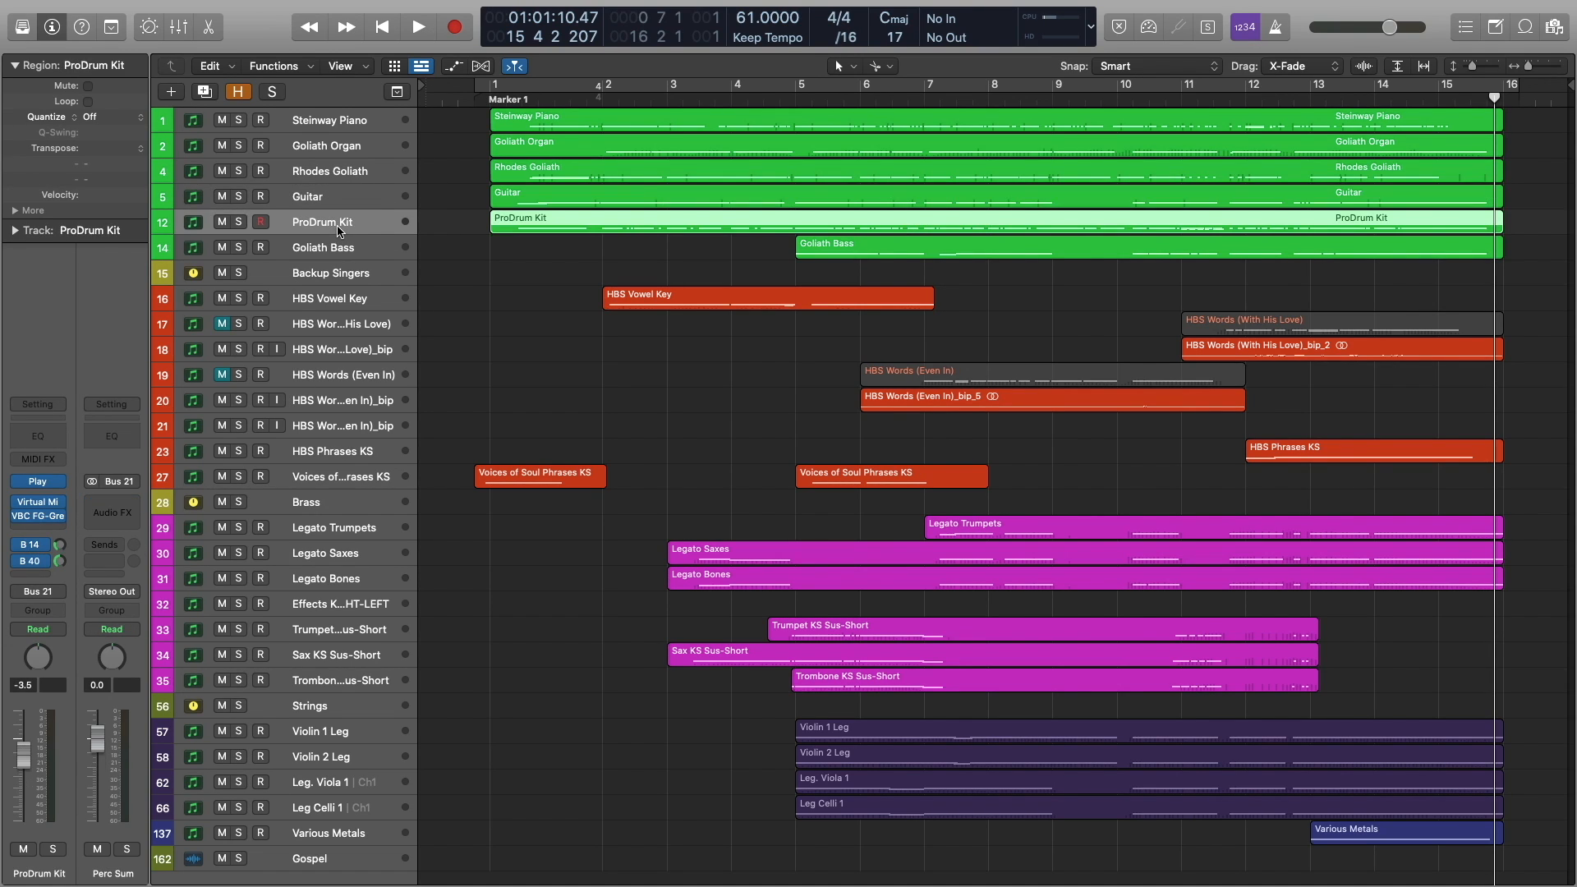
{"action": "left_click", "coordinate": [33, 547]}
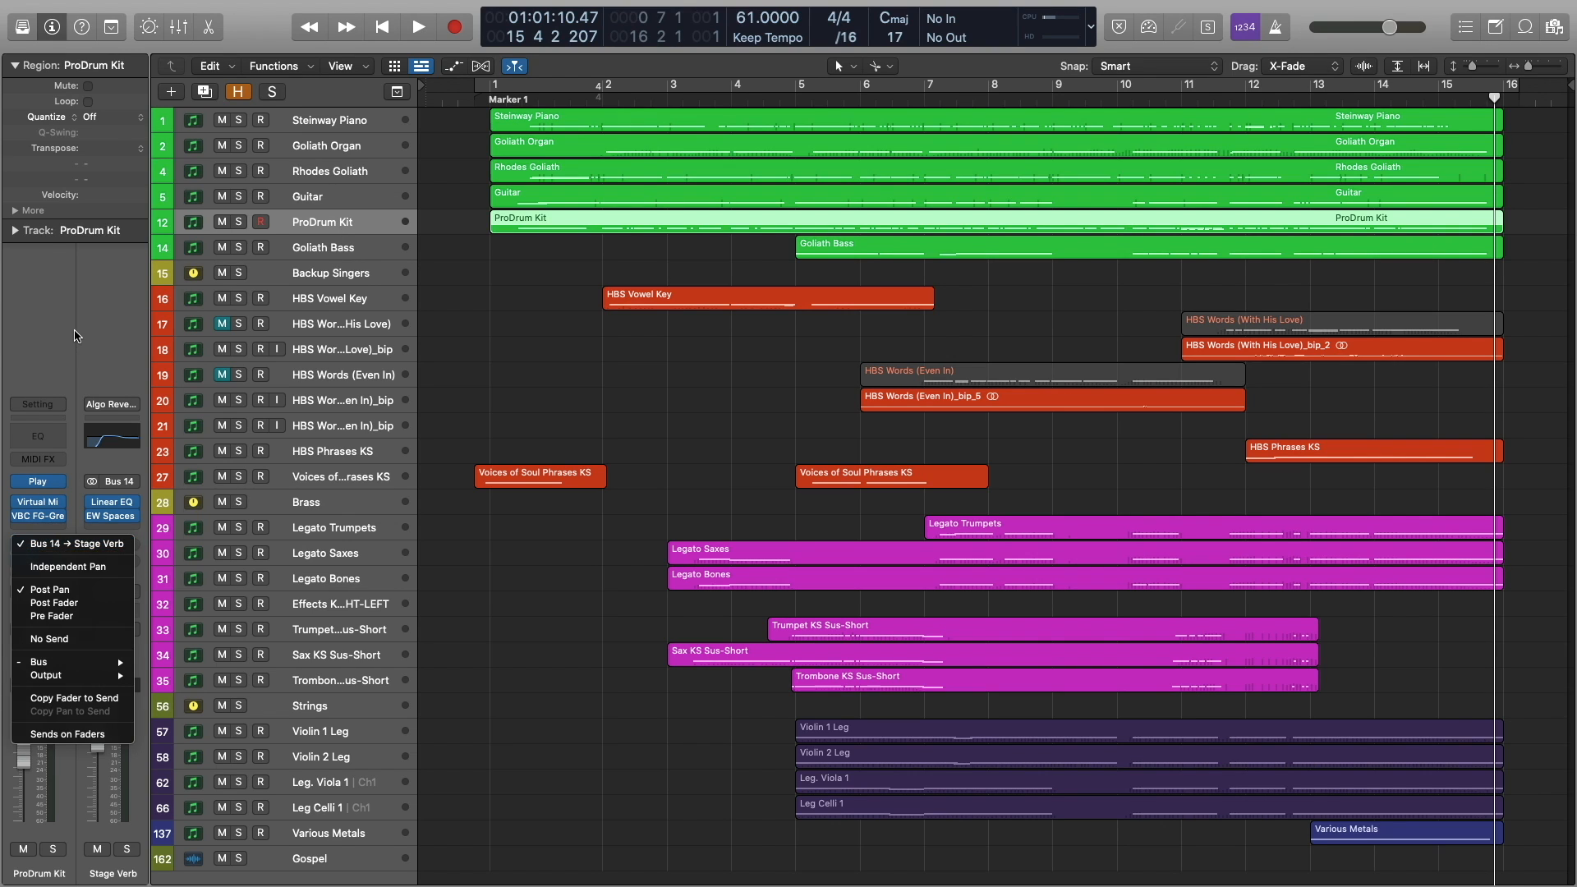
{"action": "left_click", "coordinate": [77, 331]}
{"action": "left_click", "coordinate": [33, 563]}
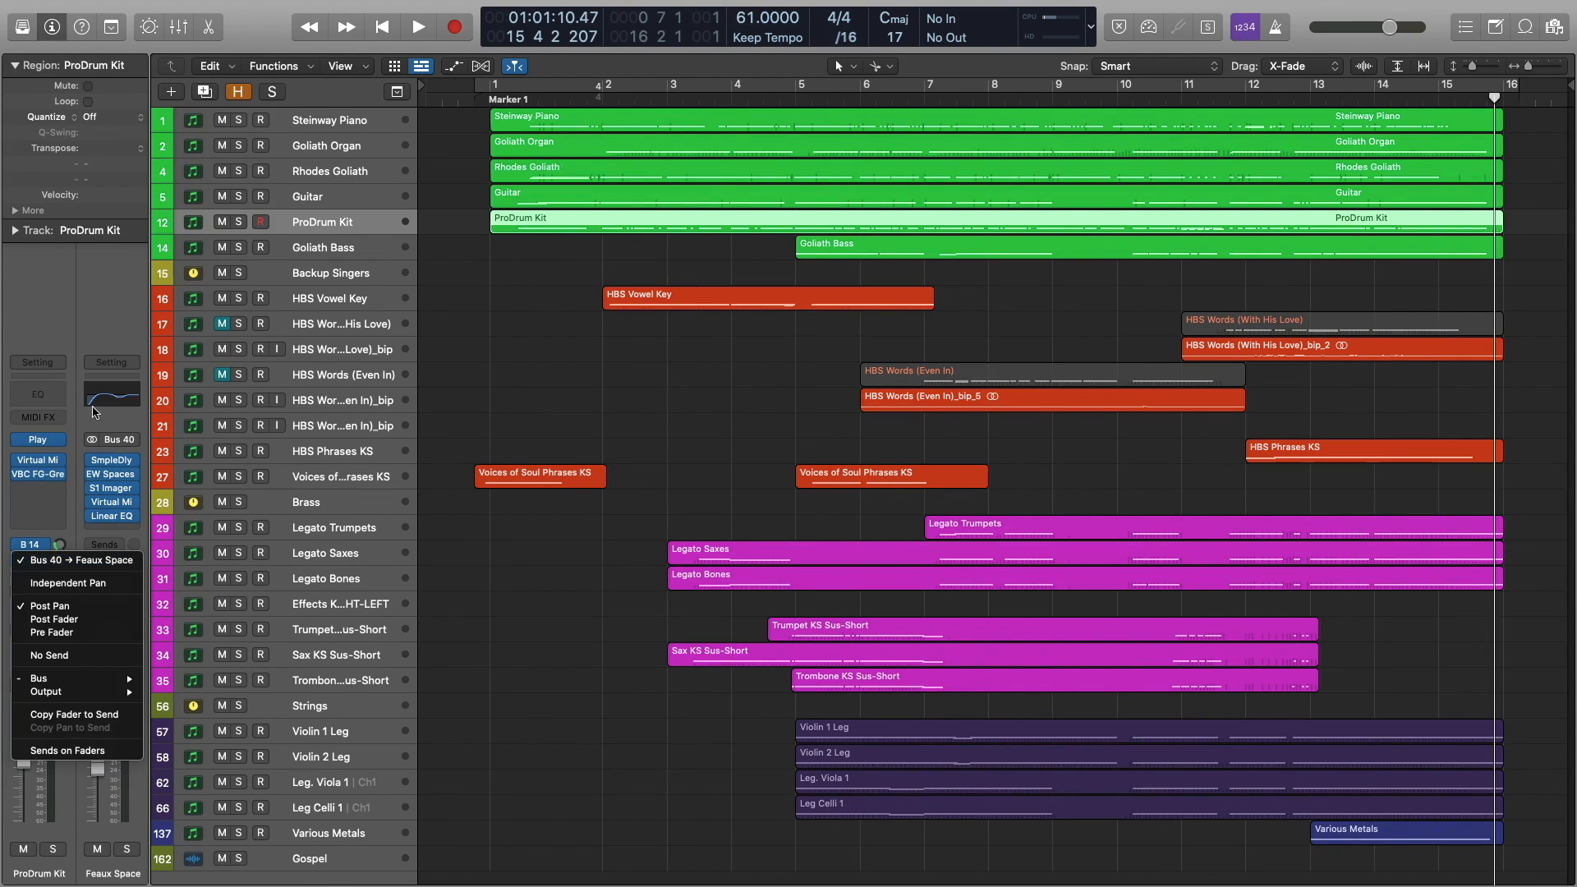
{"action": "left_click", "coordinate": [90, 318]}
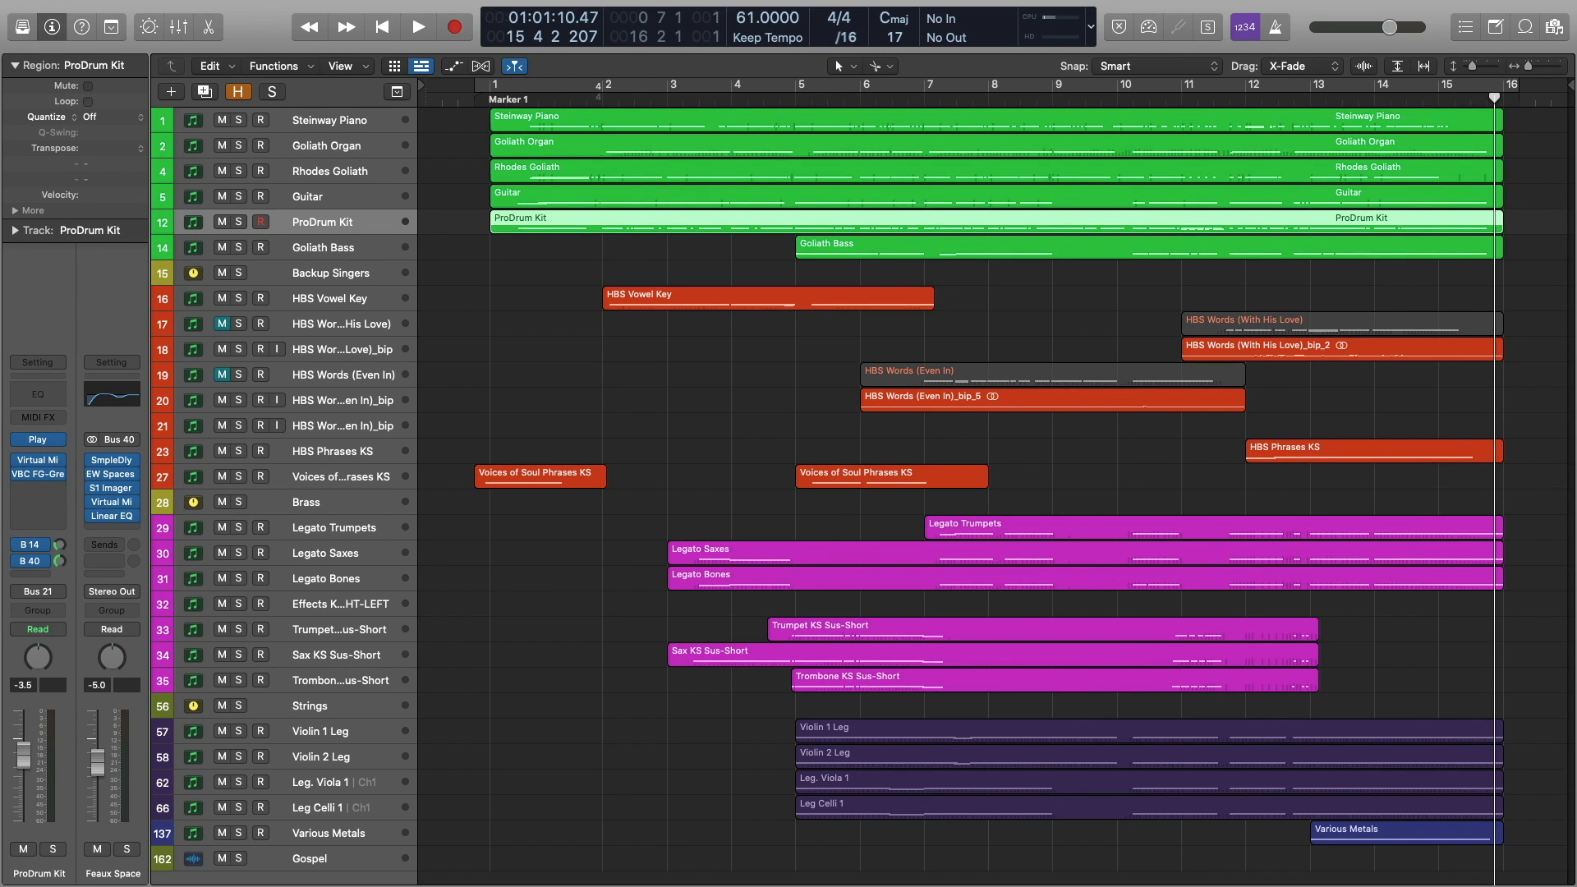
Inspect Feaux Space's EW Spaces II, Sample Delay and Linear Phase EQ settings and close the three plug-in windows.
{"action": "left_click_drag", "start_coordinate": [1576, 526], "coordinate": [912, 278]}
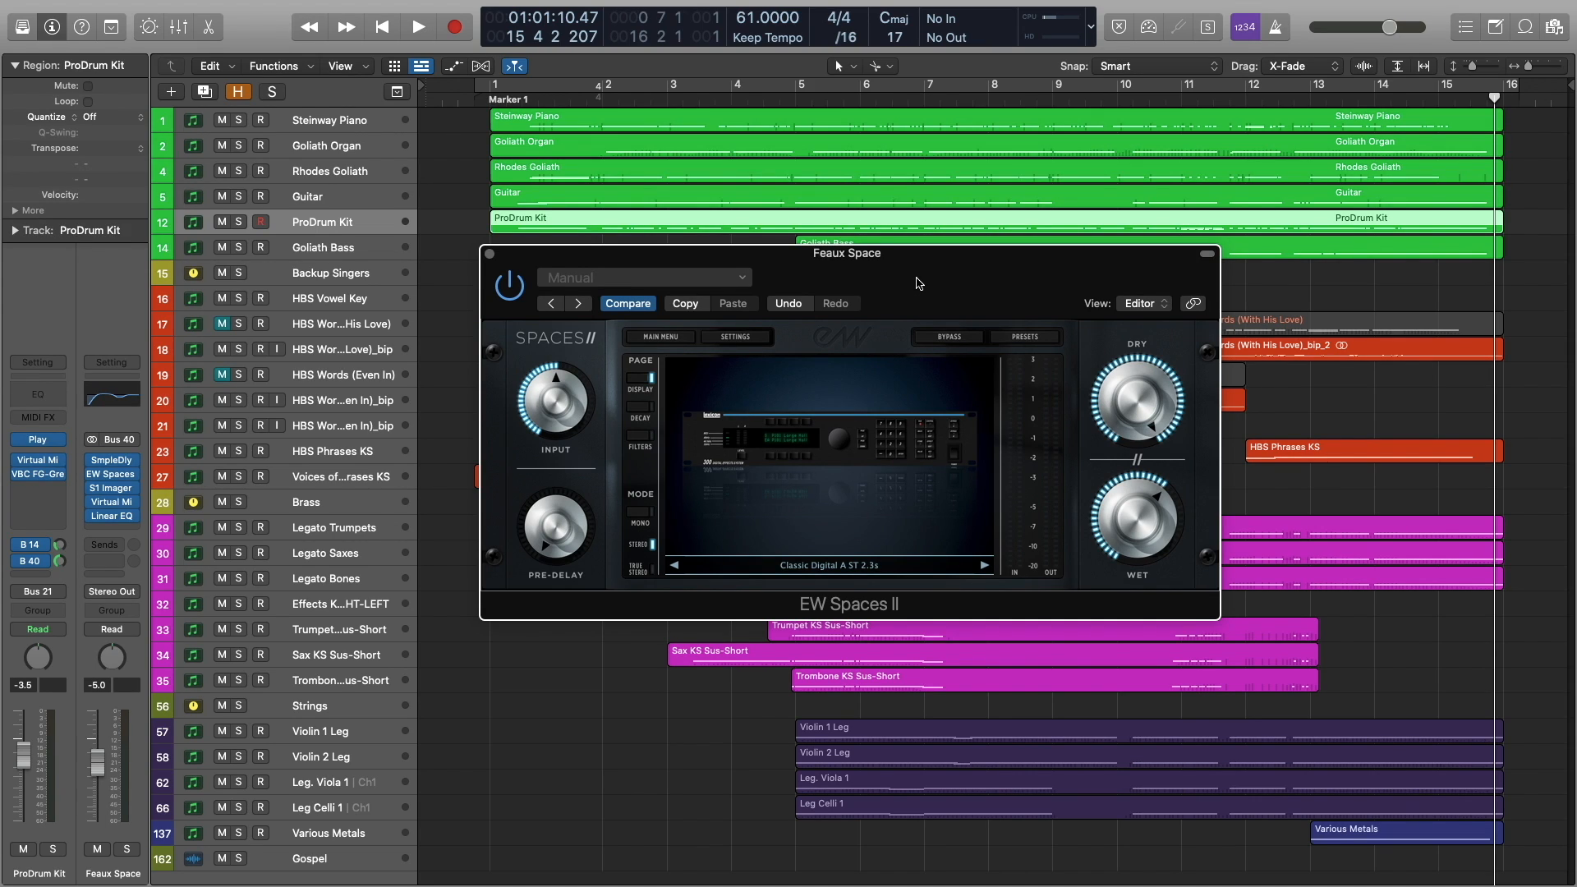
{"action": "left_click", "coordinate": [115, 463]}
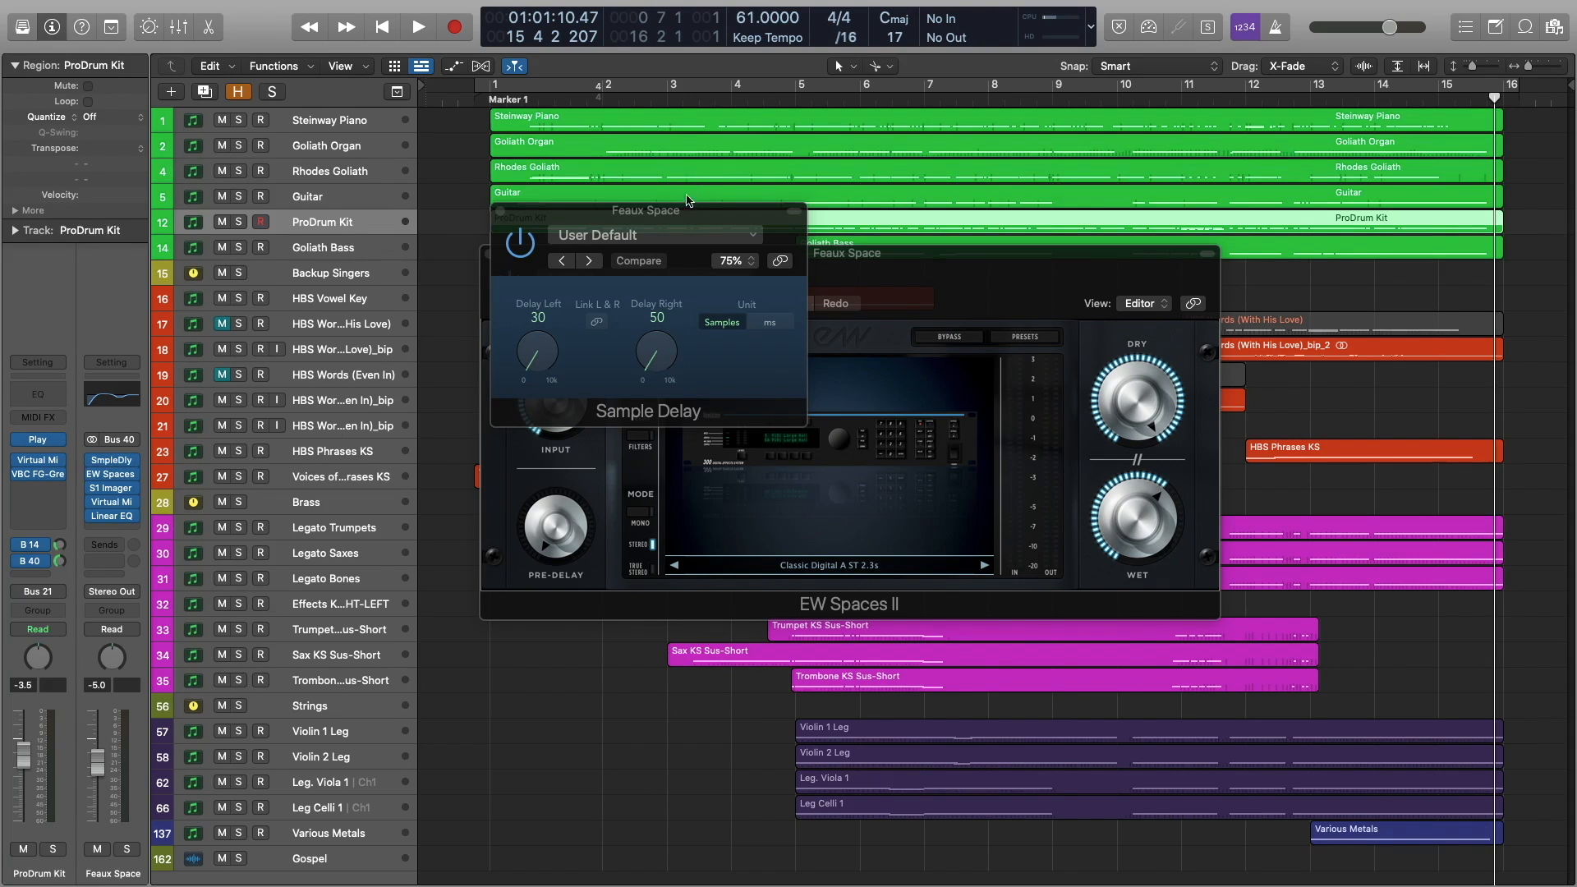
{"action": "left_click_drag", "start_coordinate": [682, 215], "coordinate": [805, 325]}
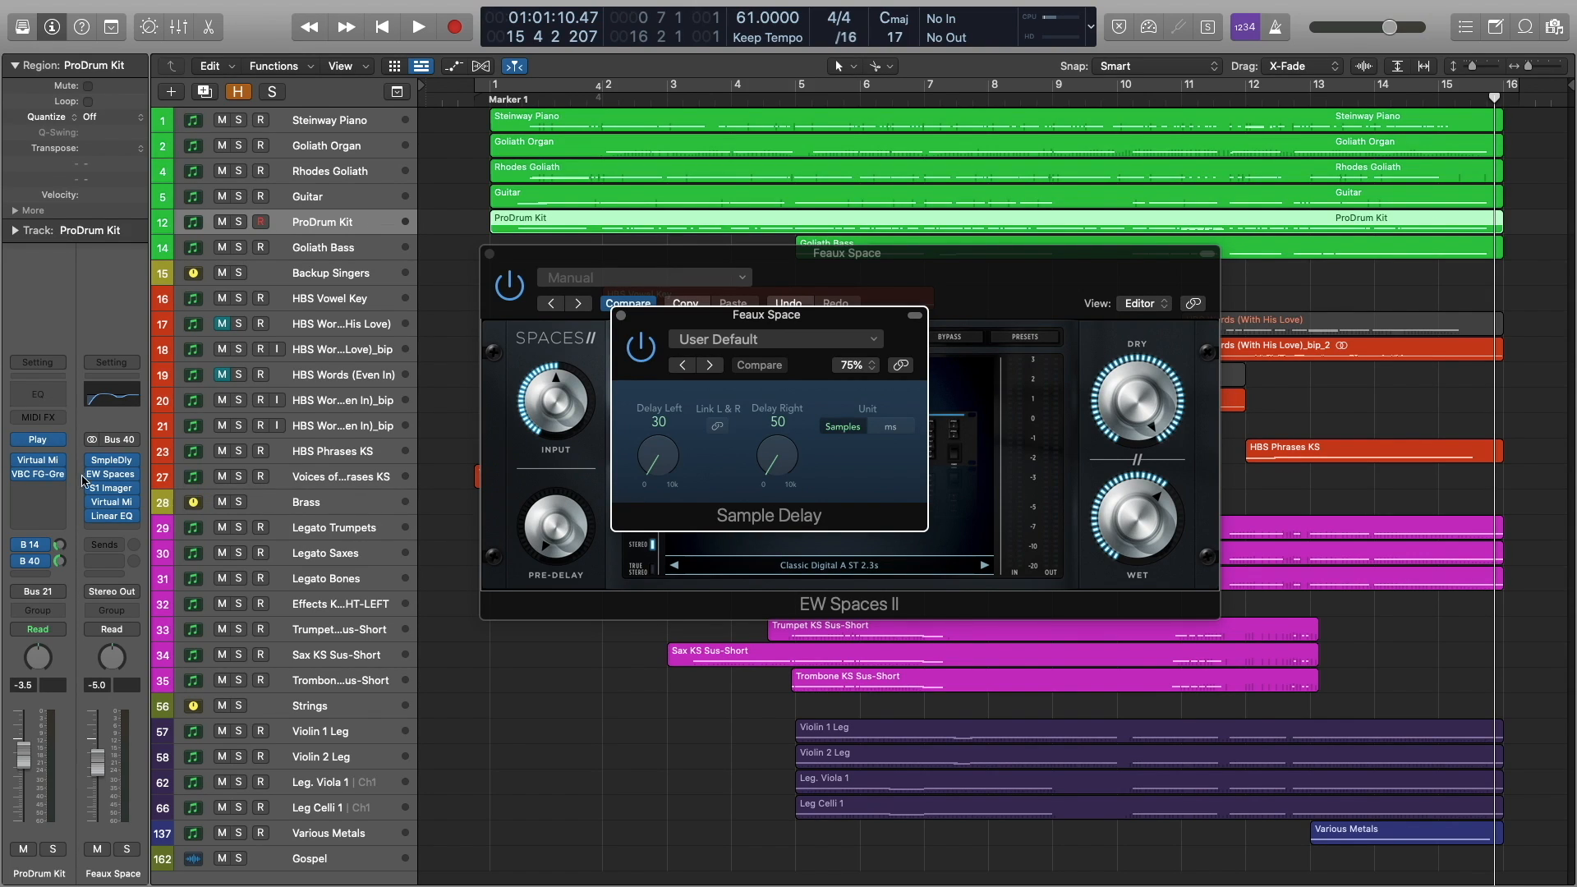
{"action": "left_click", "coordinate": [113, 518]}
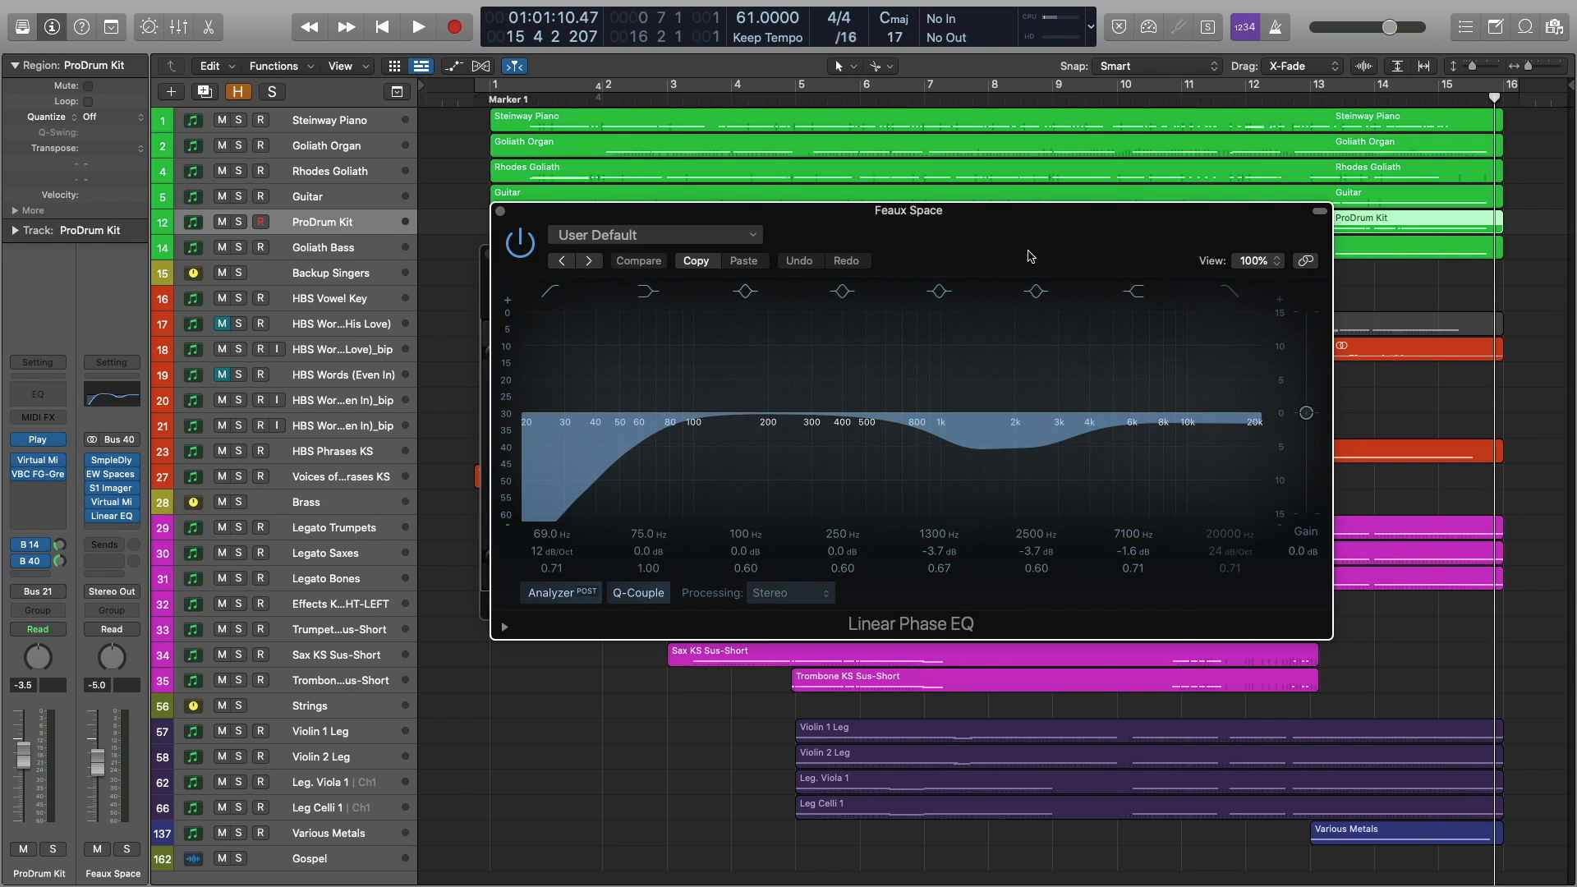
{"action": "left_click_drag", "start_coordinate": [1027, 252], "coordinate": [939, 251]}
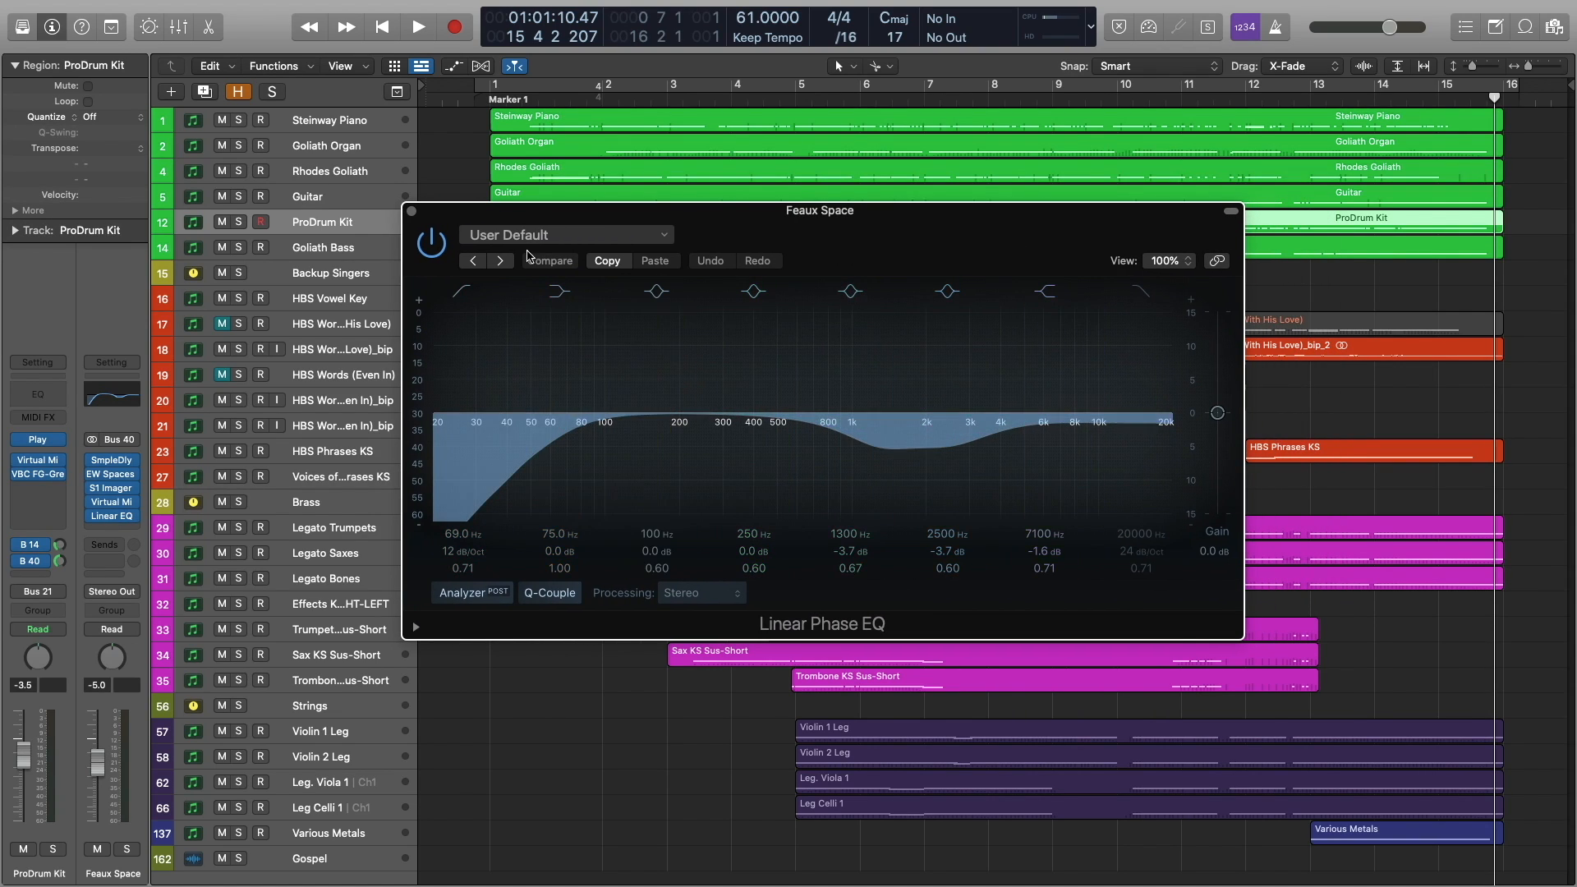
{"action": "left_click", "coordinate": [411, 212]}
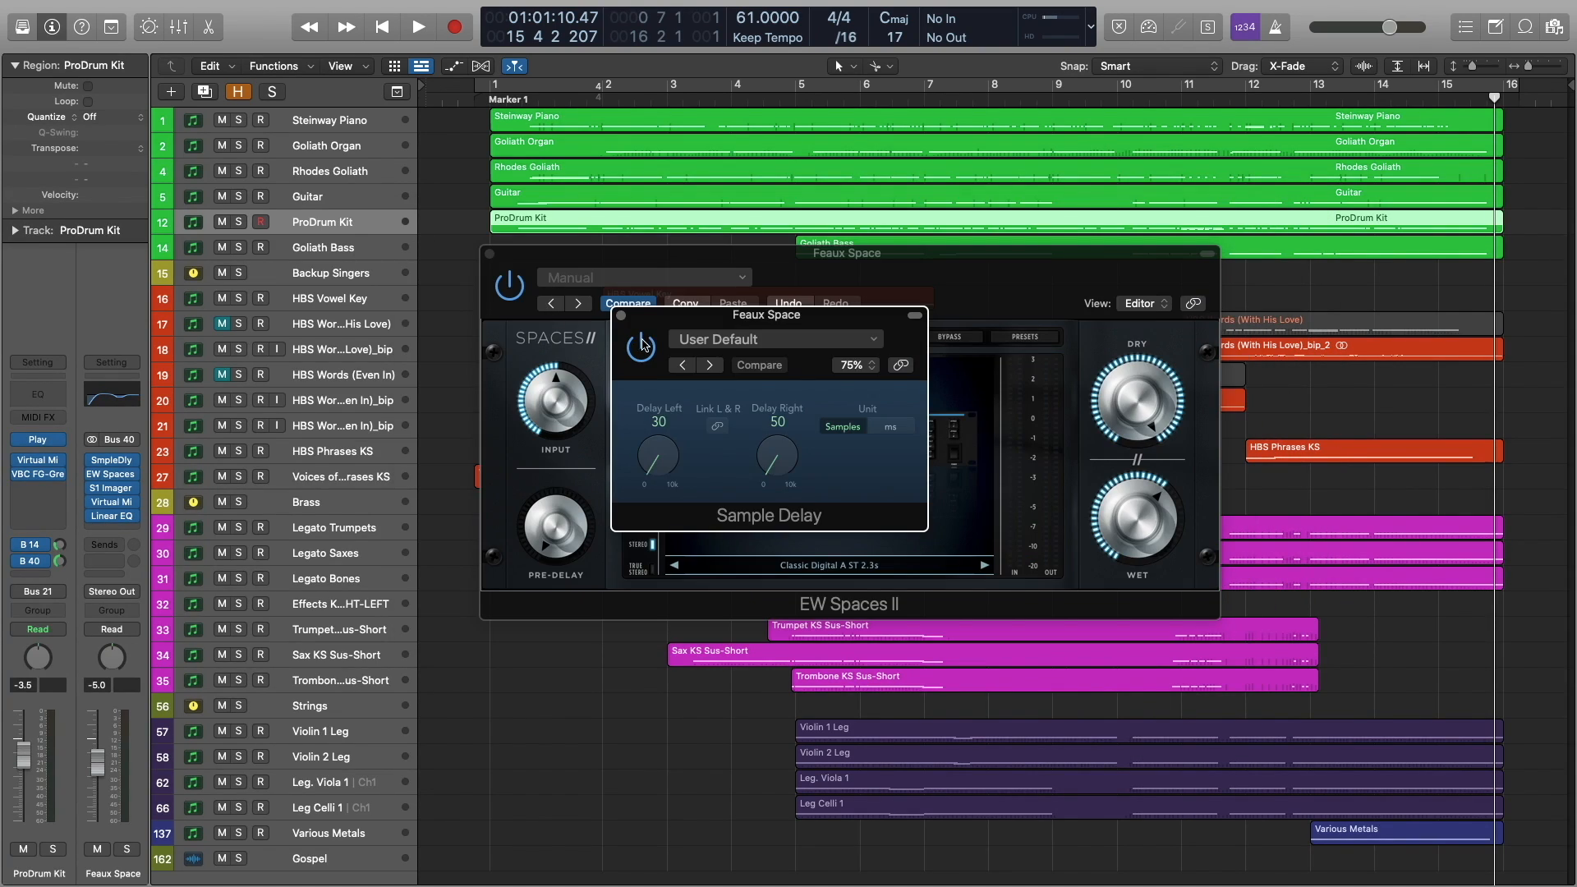
{"action": "left_click", "coordinate": [621, 316]}
{"action": "left_click", "coordinate": [490, 253]}
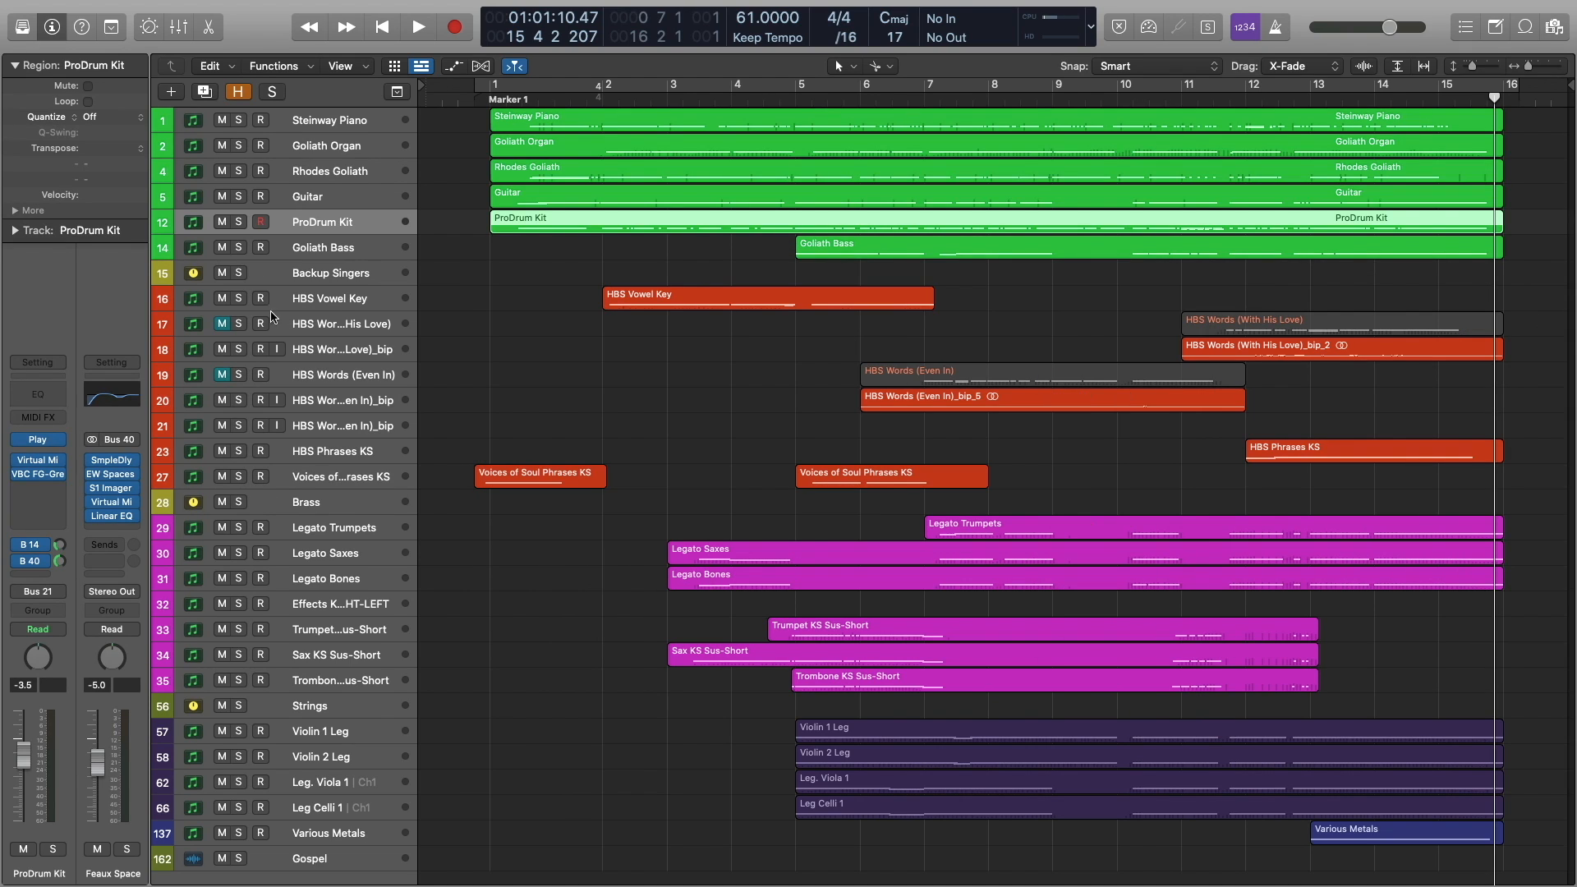
View the Goliath Bass channel strip and check where the Backup Singers' Bus 27 send goes.
{"action": "left_click", "coordinate": [341, 249]}
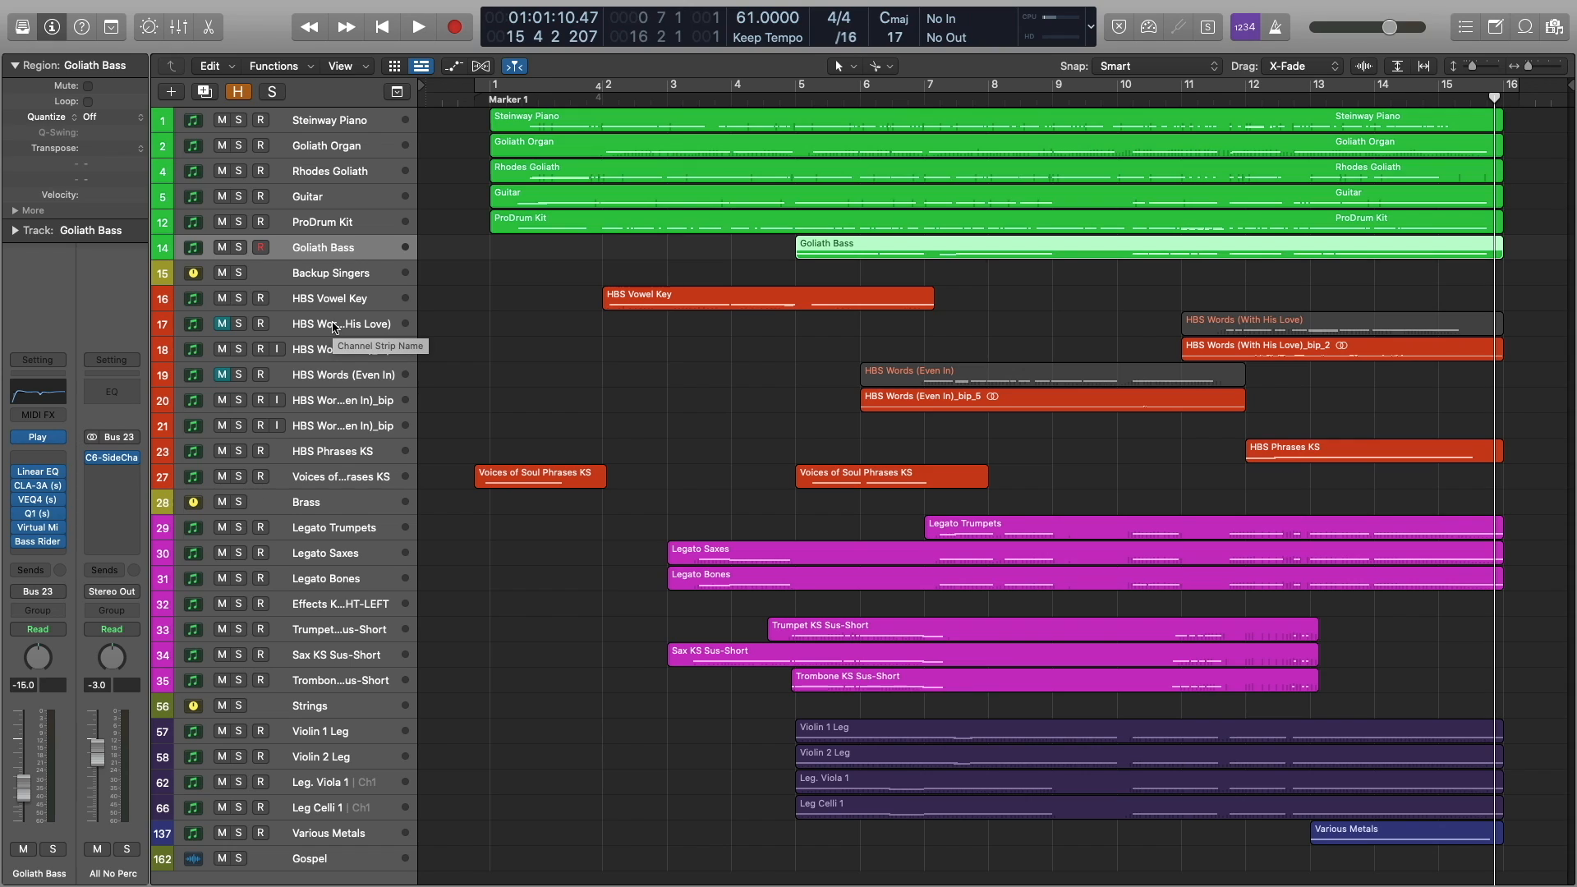
{"action": "left_click", "coordinate": [326, 279]}
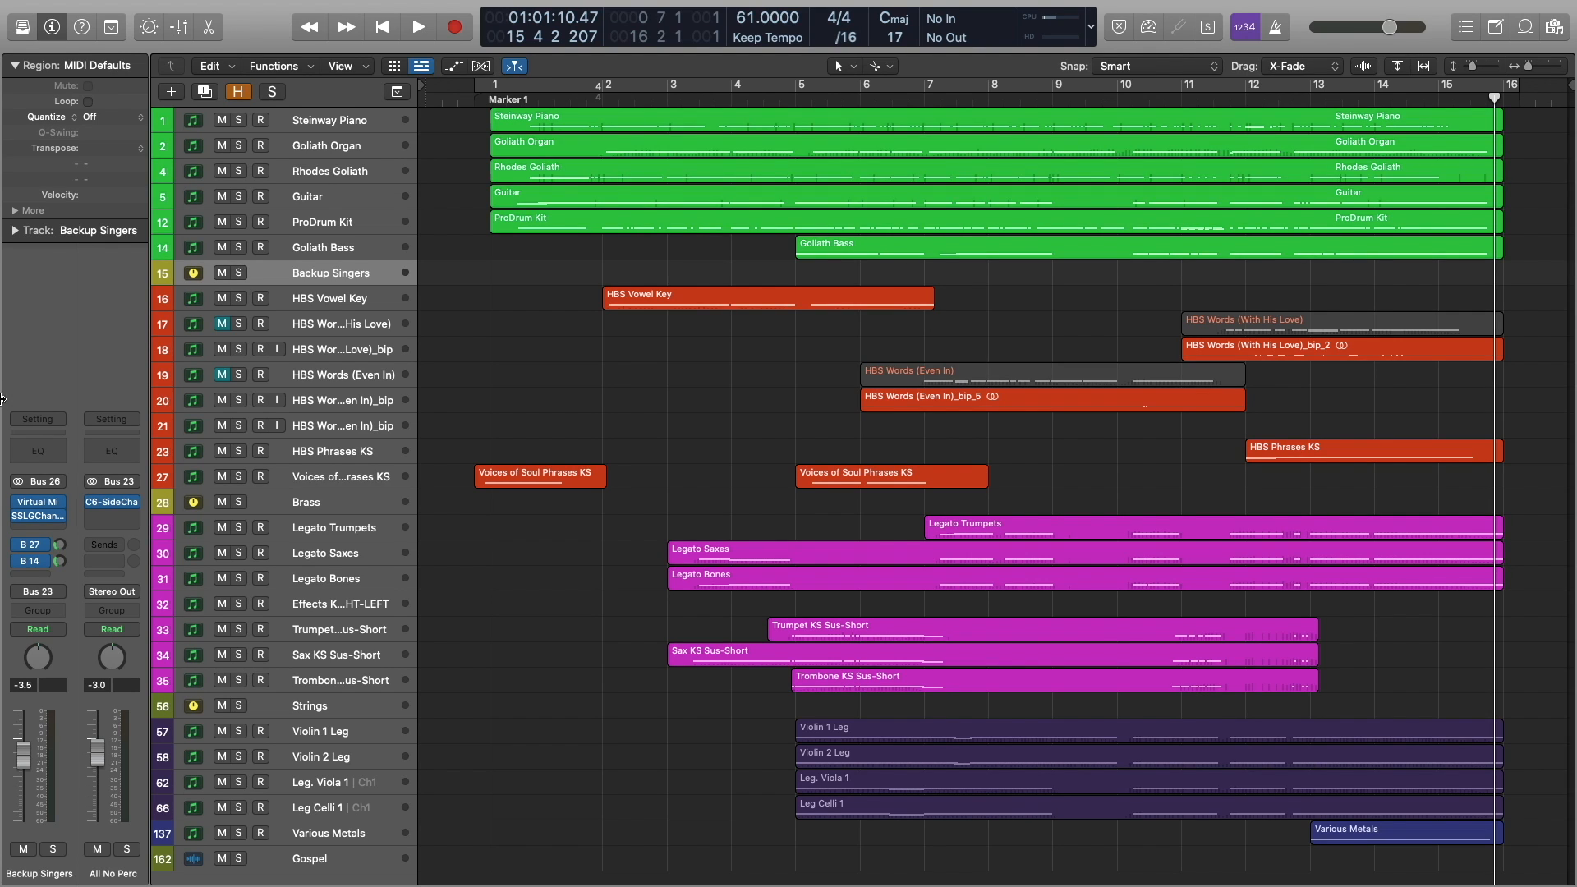
{"action": "left_click", "coordinate": [32, 546]}
{"action": "left_click", "coordinate": [119, 314]}
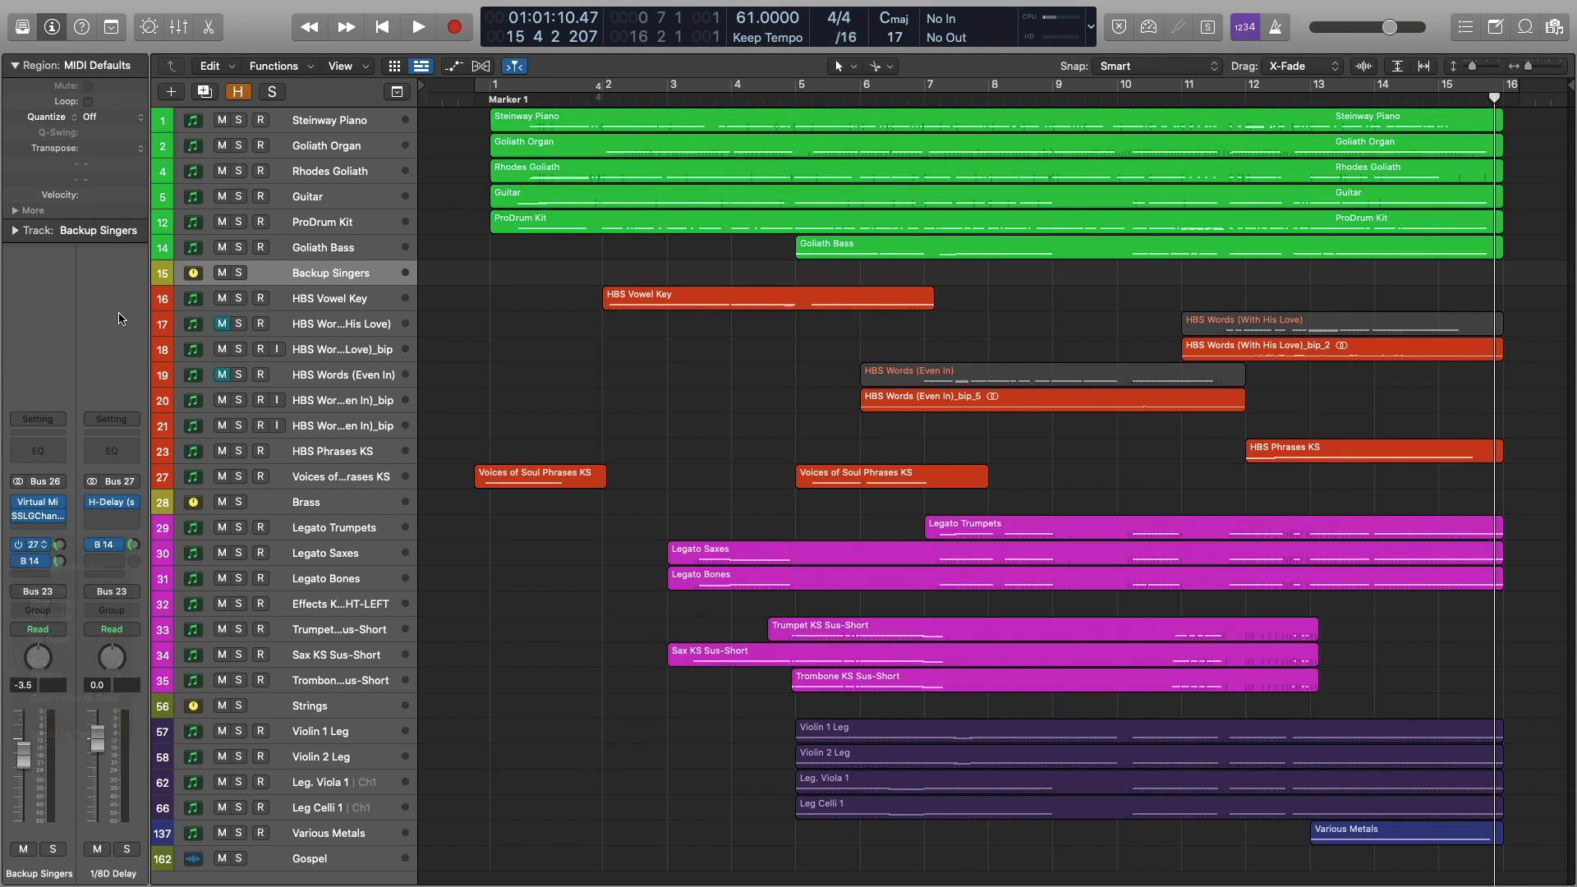
Select Brass, inspect the Short Digital Verb plug-in and check the Bus 27 and Bus 14 send destinations.
{"action": "left_click", "coordinate": [318, 503]}
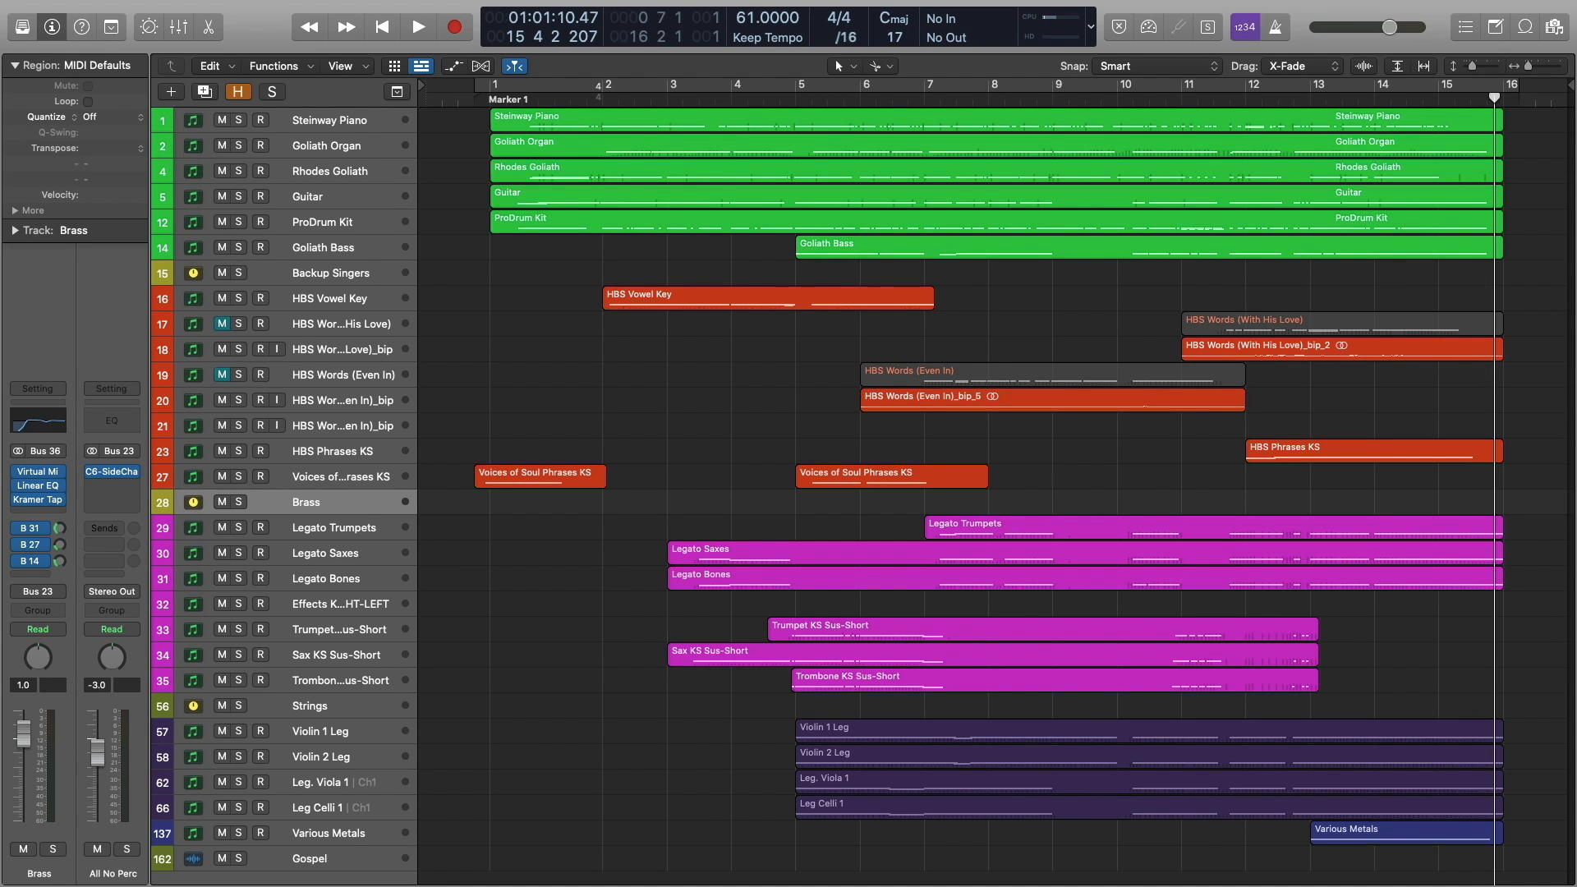
{"action": "left_click_drag", "start_coordinate": [933, 467], "coordinate": [918, 250]}
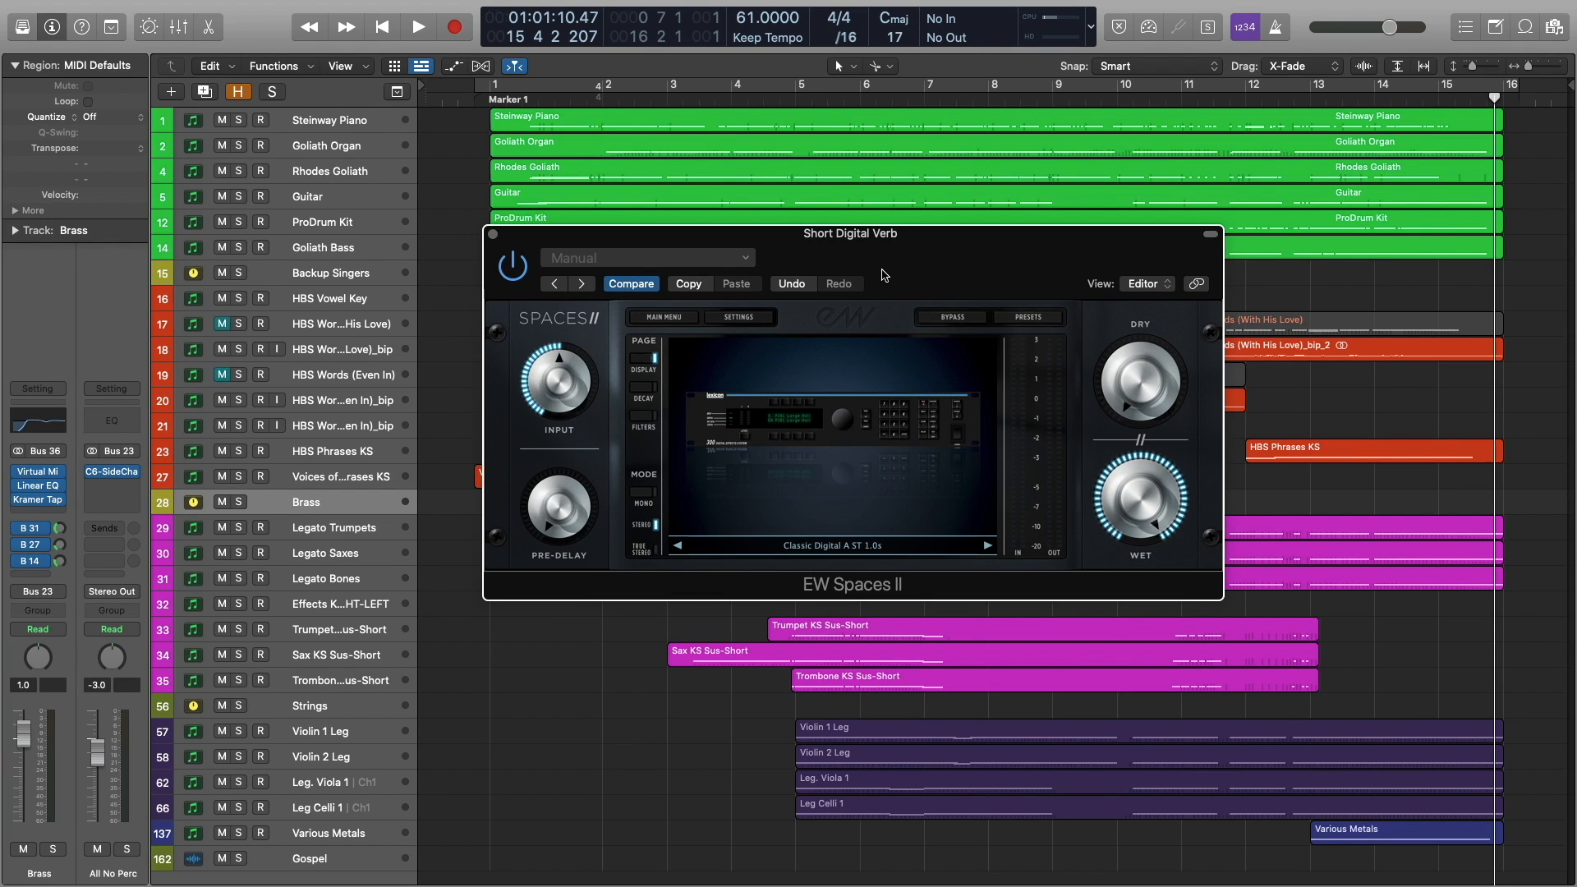
{"action": "left_click_drag", "start_coordinate": [886, 279], "coordinate": [1576, 238]}
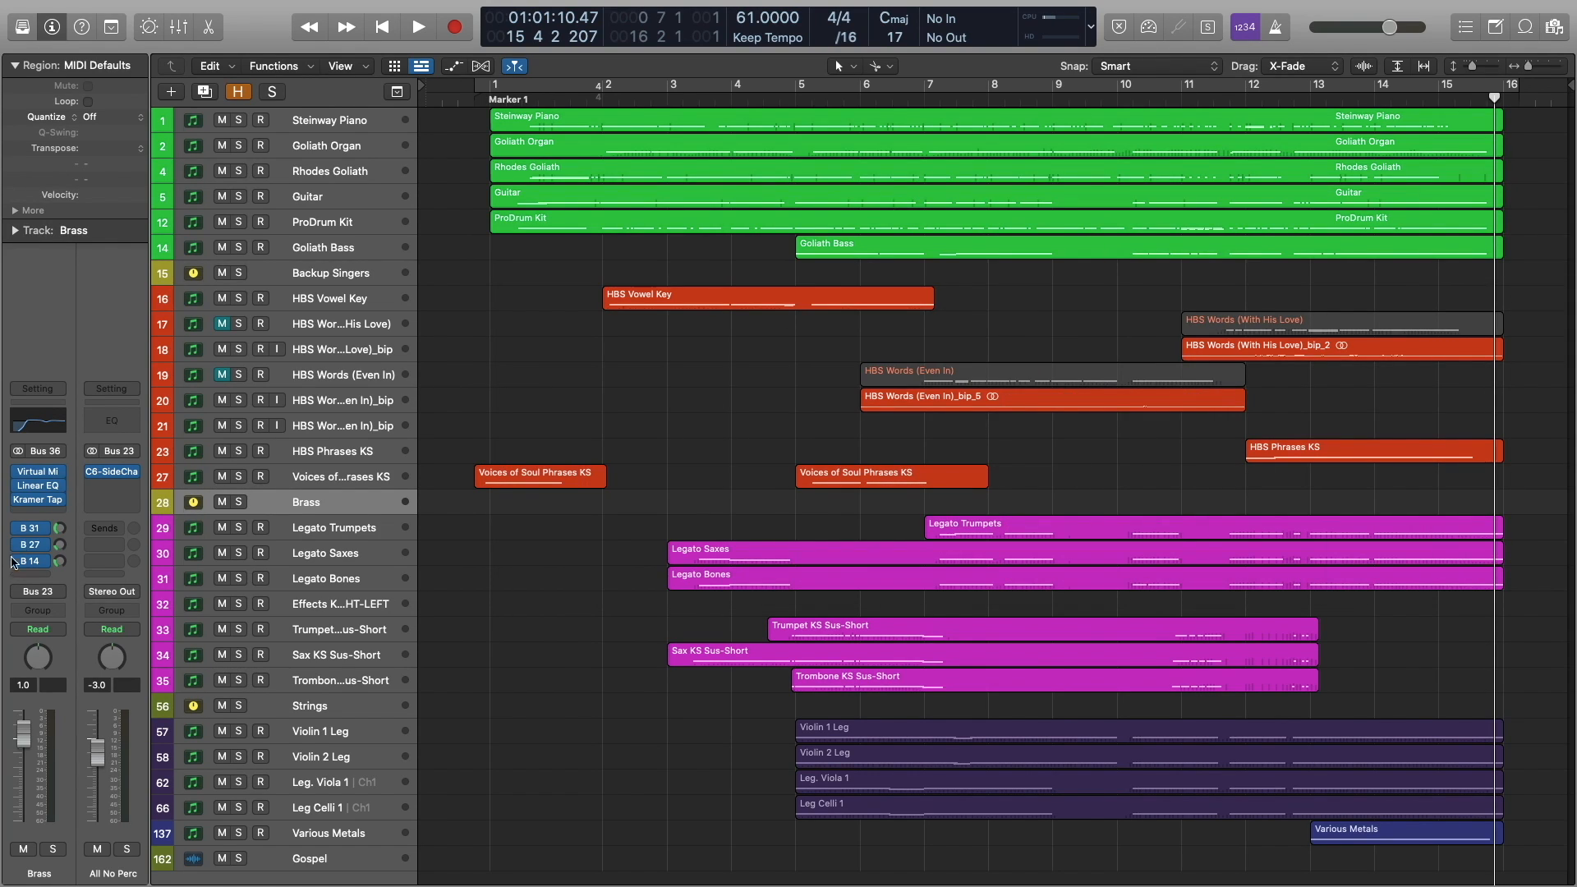
{"action": "left_click", "coordinate": [34, 546]}
{"action": "left_click", "coordinate": [52, 334]}
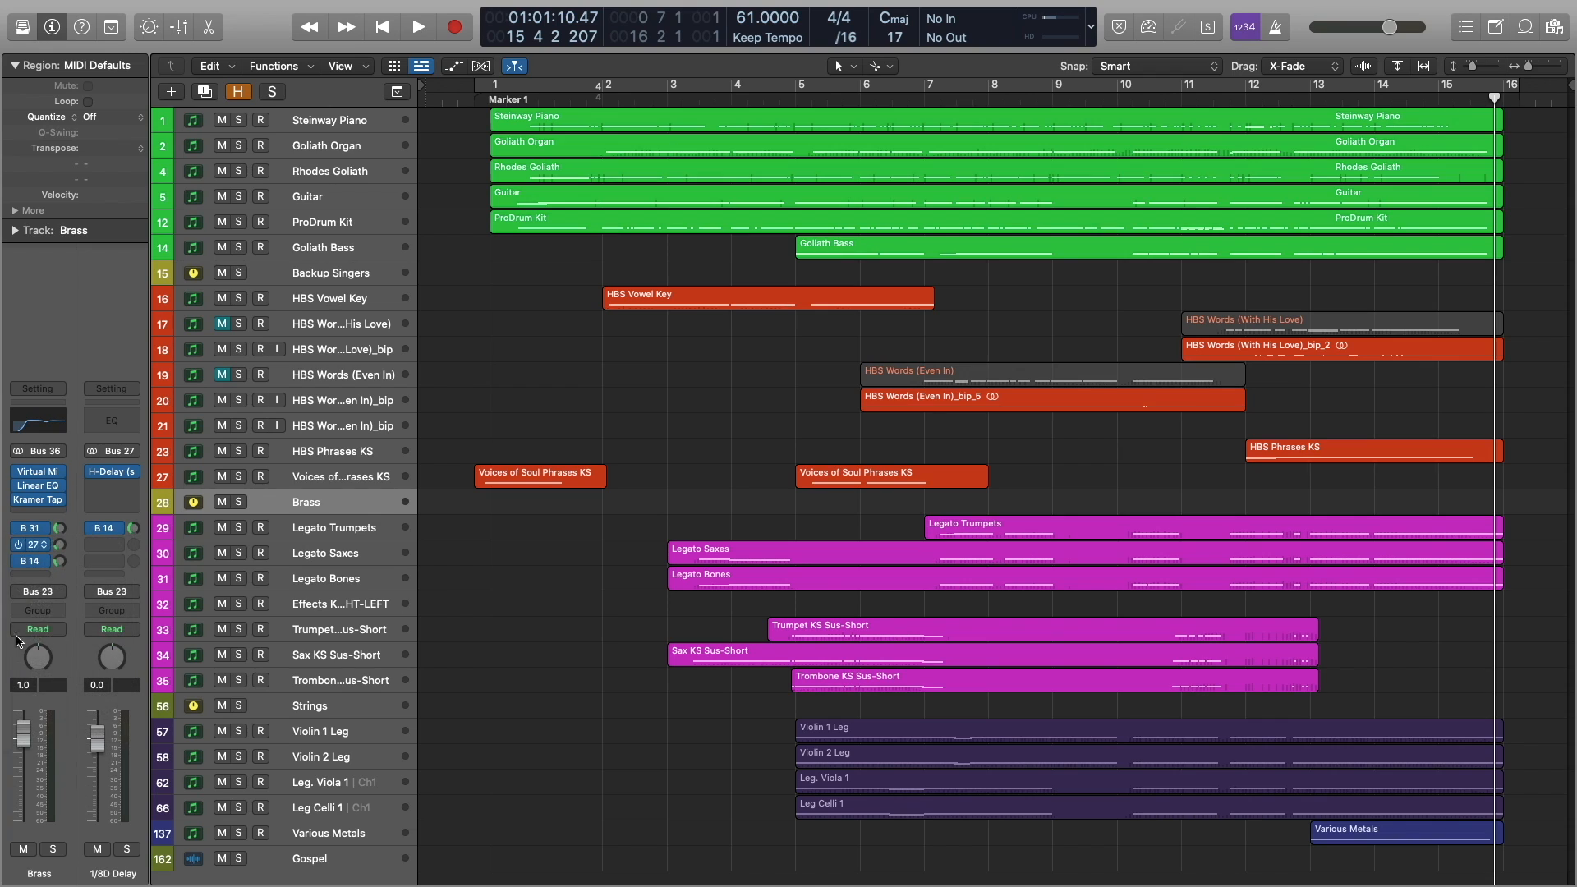
{"action": "left_click", "coordinate": [33, 562]}
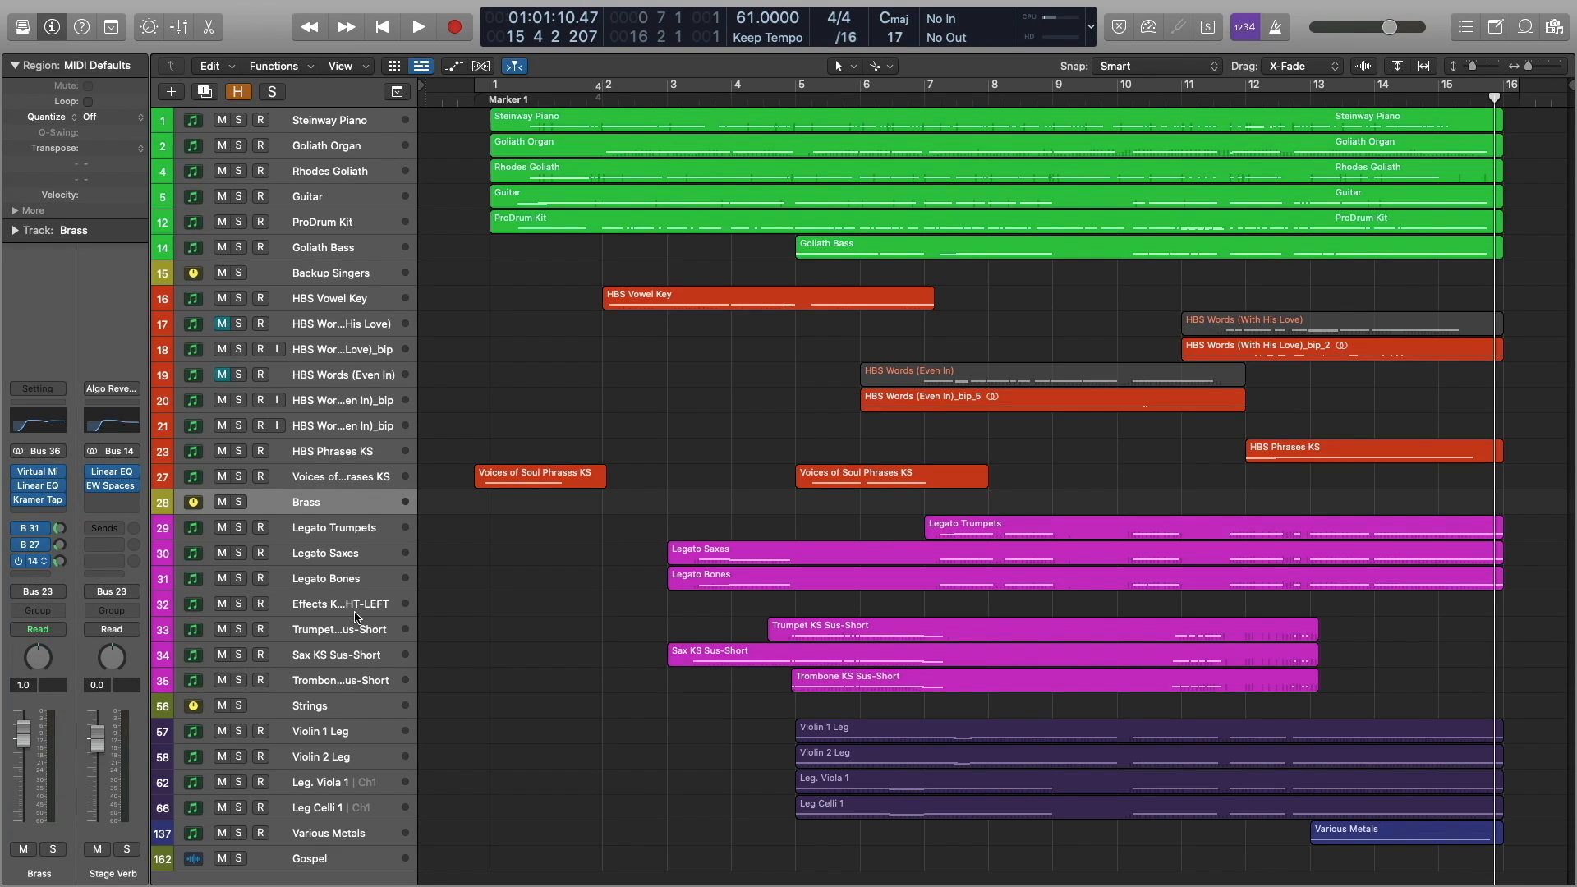
Select Strings, inspect the High String Verb plug-in from the second display and close its window.
{"action": "scroll", "coordinate": [325, 716], "scroll_direction": "down", "scroll_amount": 1}
{"action": "left_click", "coordinate": [320, 699]}
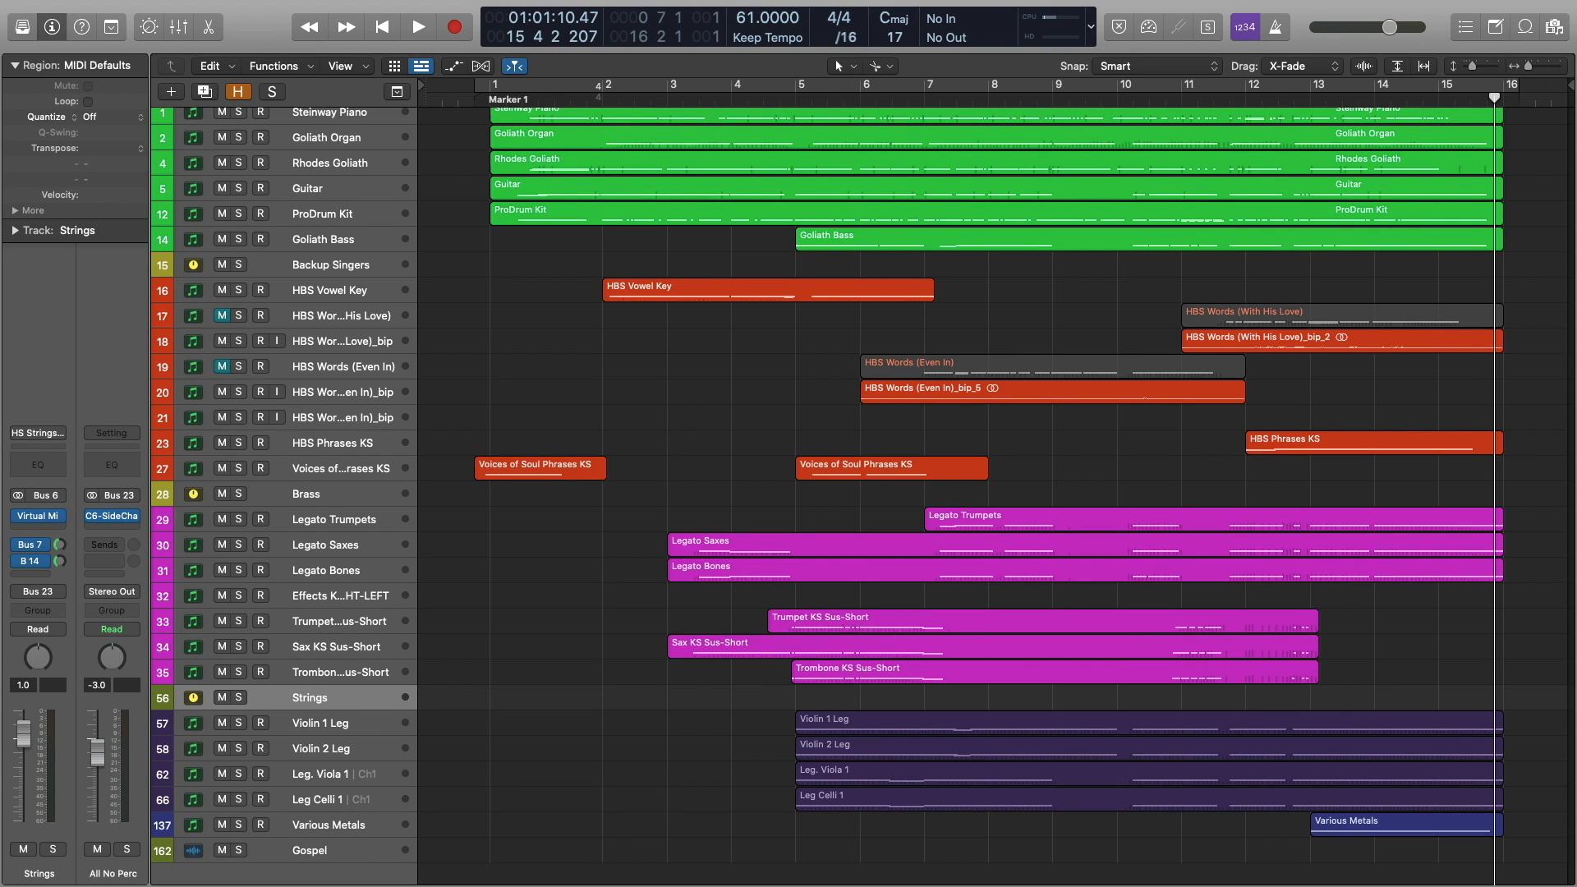
{"action": "left_click_drag", "start_coordinate": [1573, 172], "coordinate": [1008, 251]}
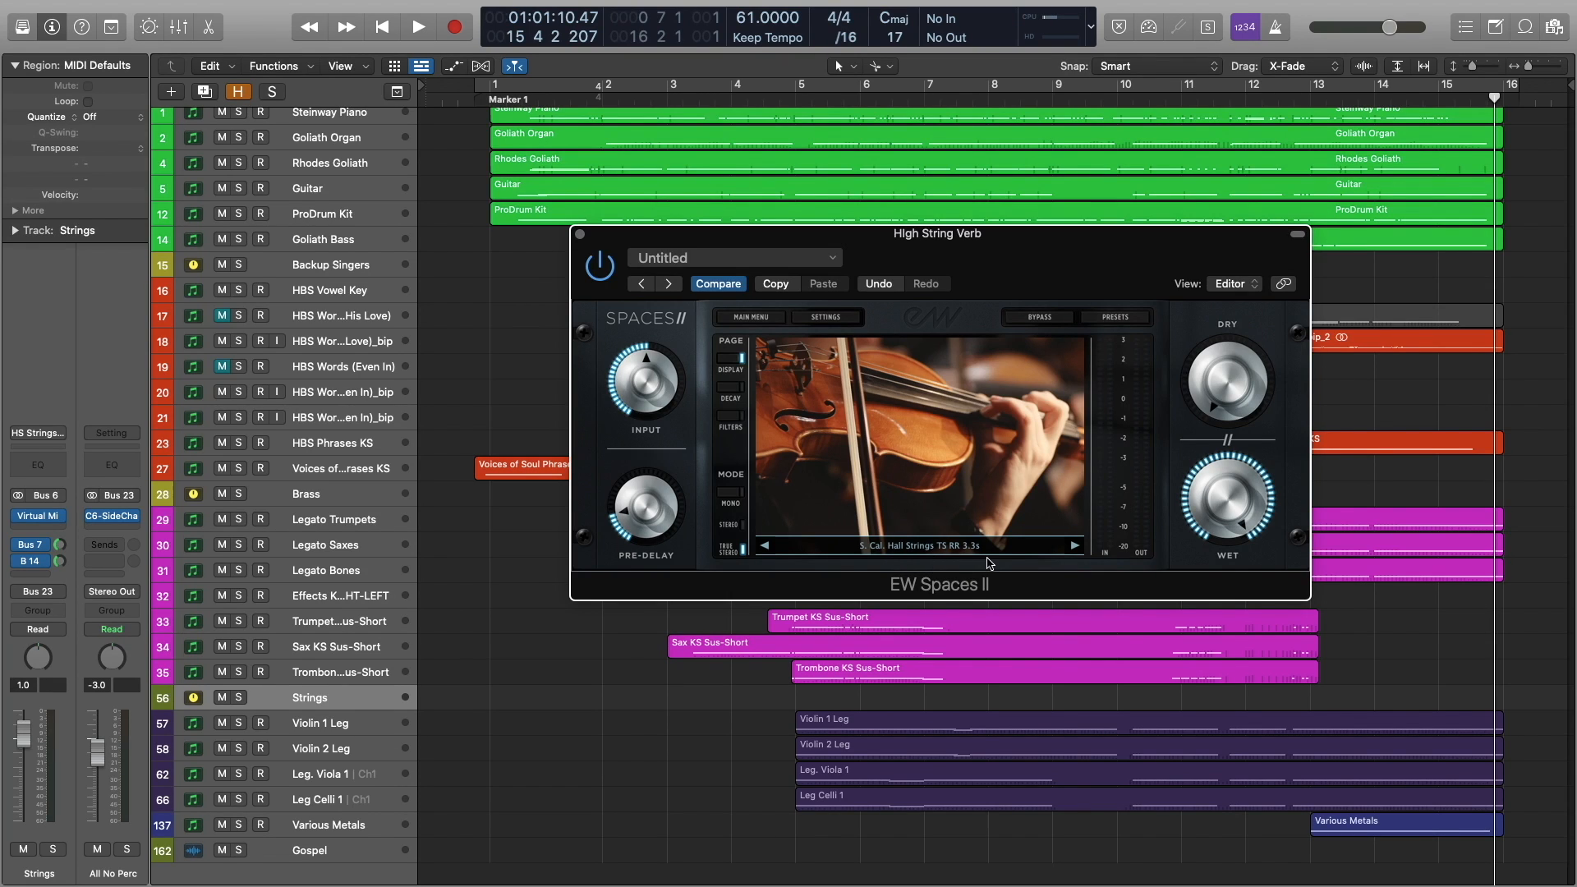
{"action": "key", "text": "super+w"}
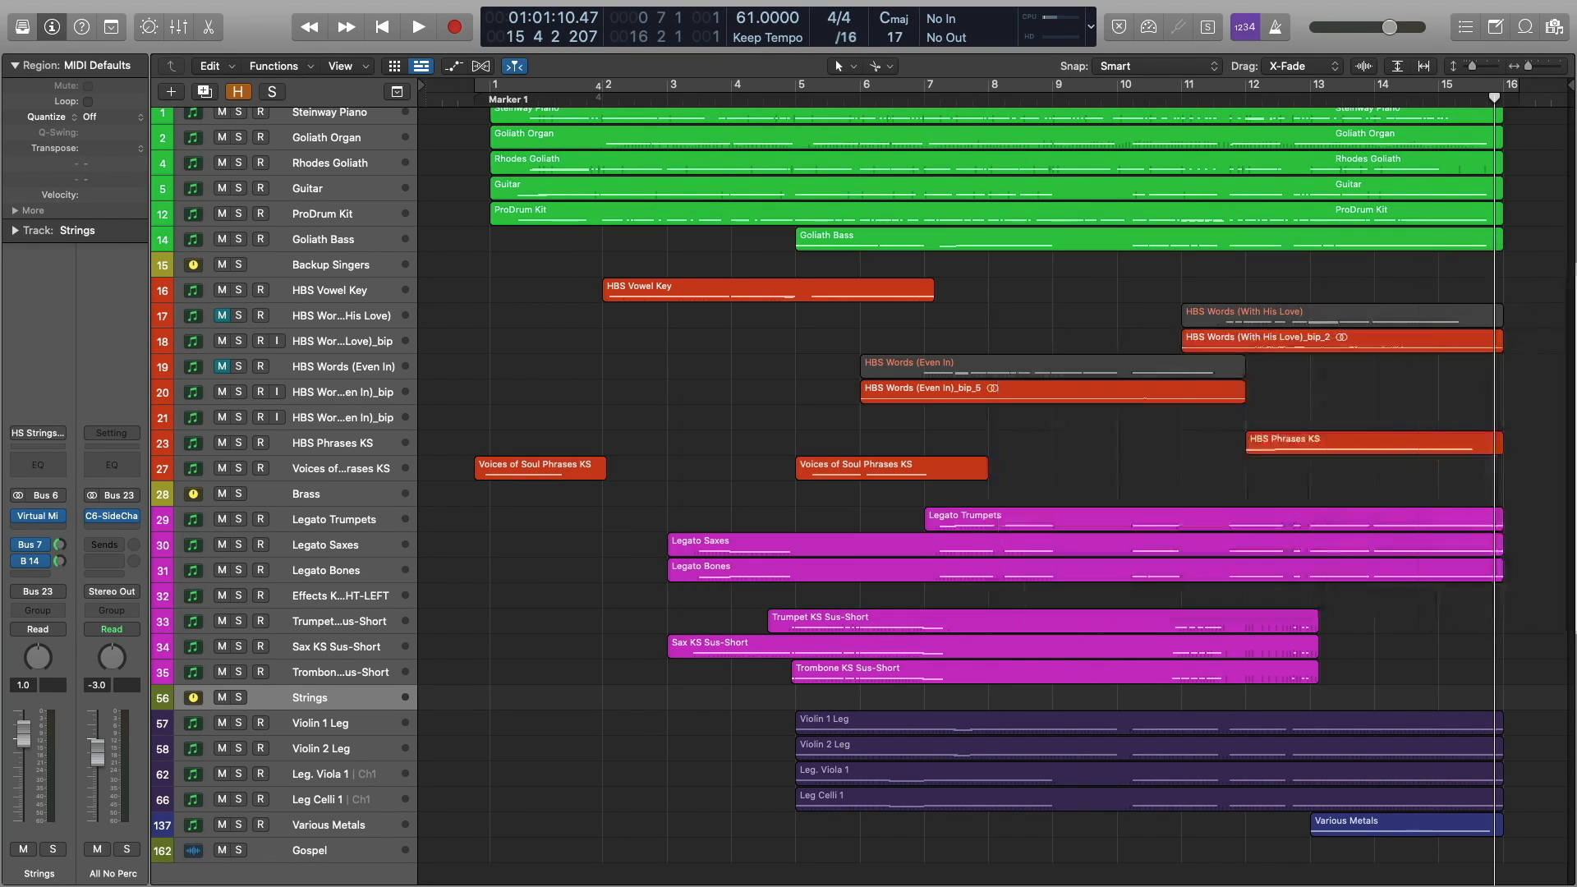